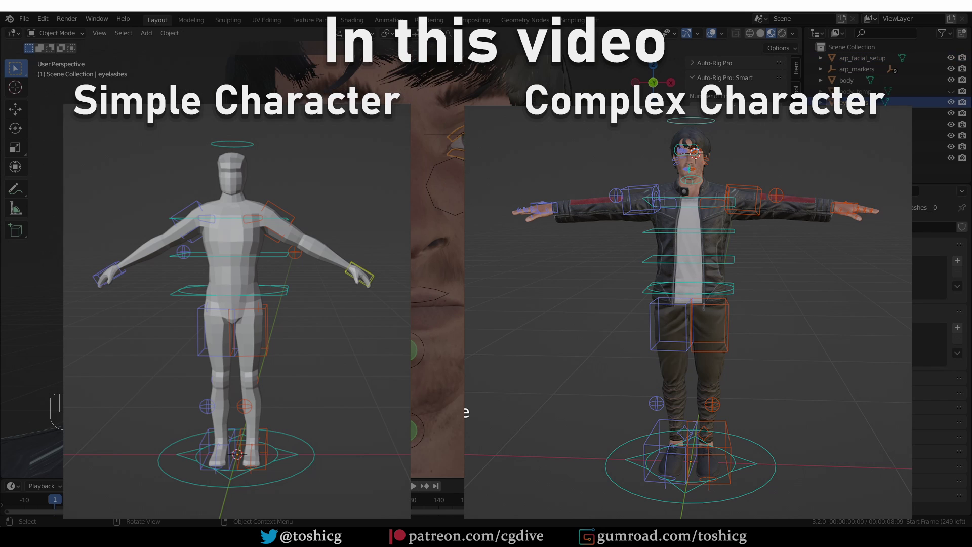
Hide the selected head meshes and open the arp_facial_setup mesh in Edit Mode.
shift+click(555, 62)
key(h)
click(486, 134)
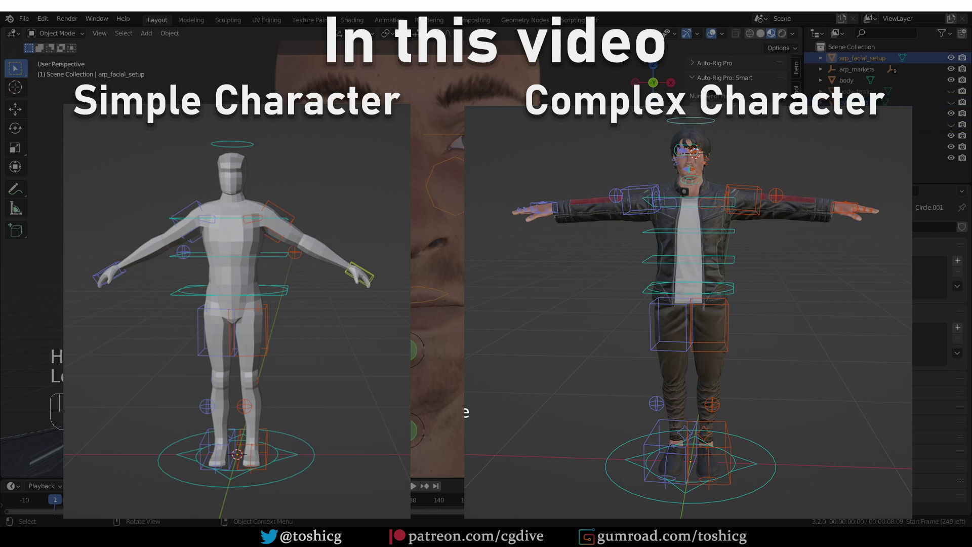
key(Tab)
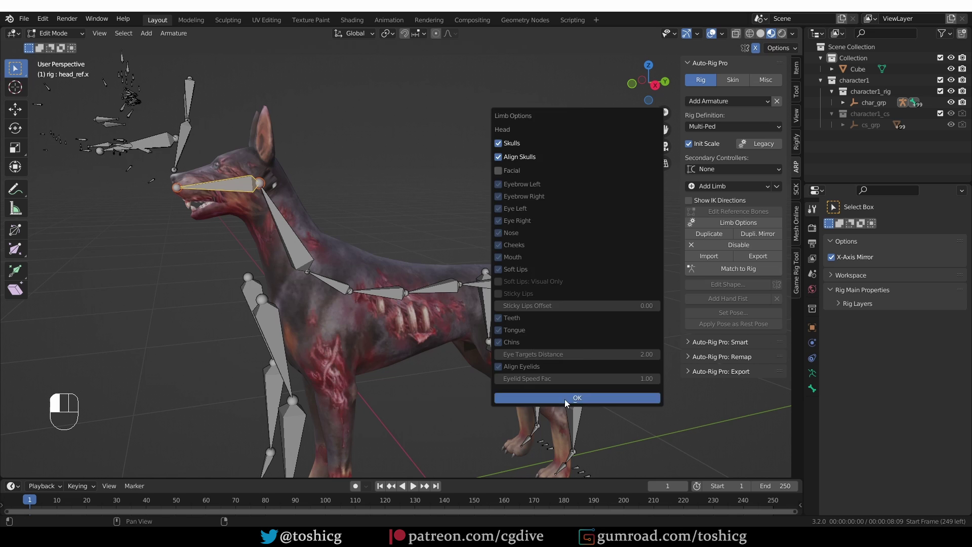
Apply the dog head's limb options with Skulls and Align Skulls enabled and Facial disabled.
click(564, 398)
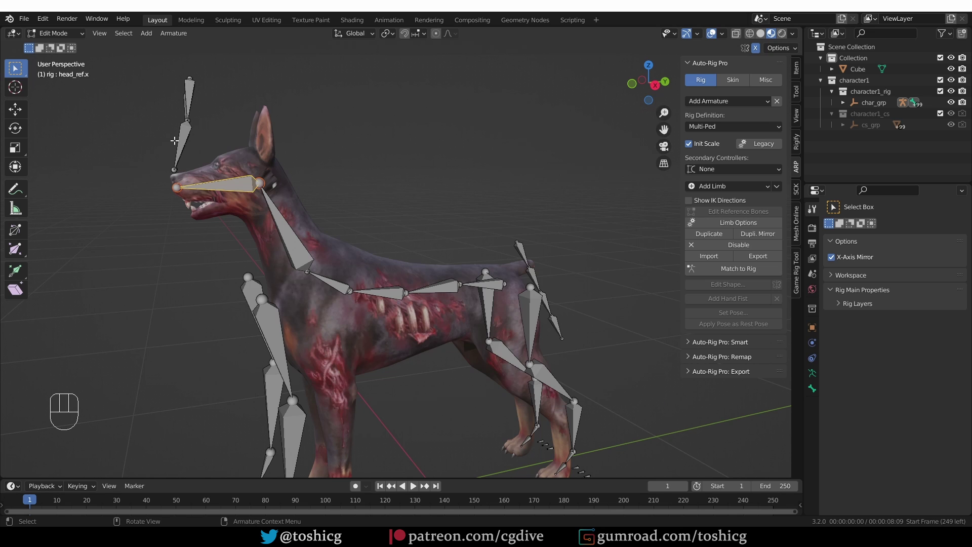
middle_drag(188, 139, 213, 66)
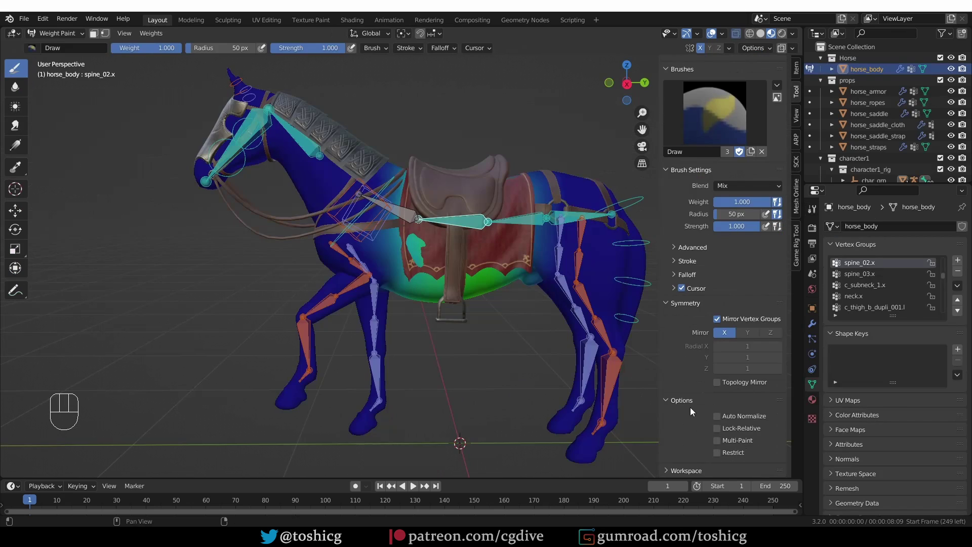
Paint spine_02.x weights on the horse's belly with Auto Normalize enabled, brush strength 0.277 and radius 91 px.
click(717, 416)
drag(749, 227, 719, 226)
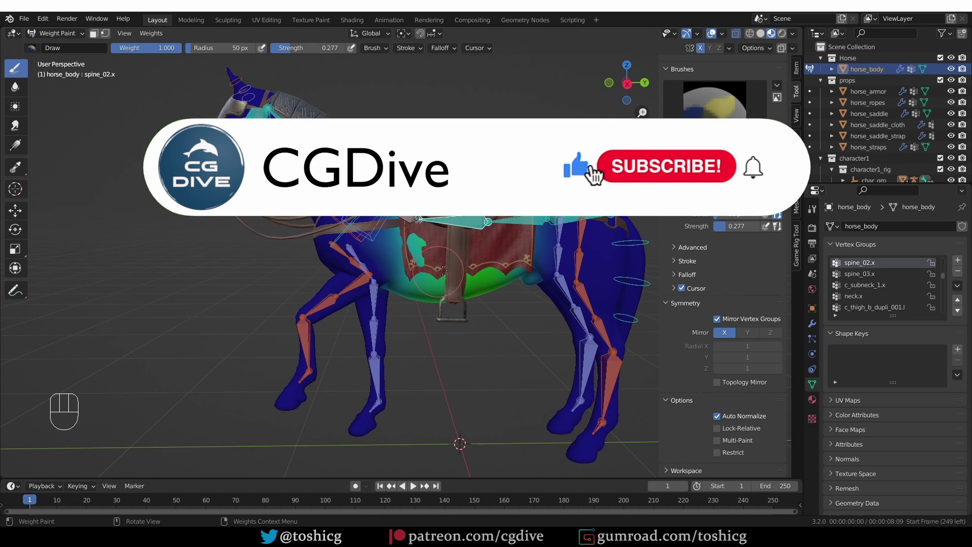
key(f)
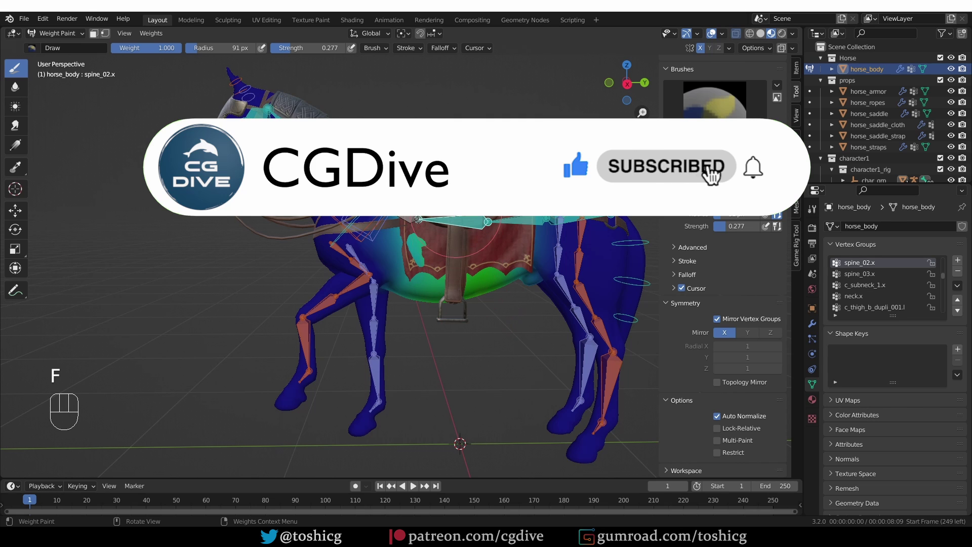
mouse_move(460, 261)
mouse_down()
mouse_move(435, 294)
mouse_move(463, 288)
mouse_move(427, 286)
mouse_move(466, 300)
mouse_up()
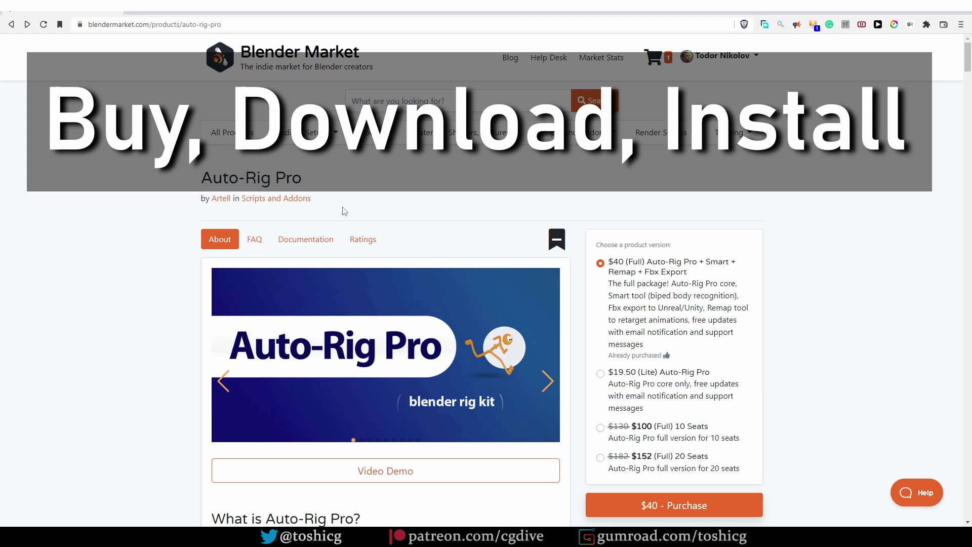
Review the Auto-Rig Pro product versions on the Blender Market page in the browser and open the existing order.
scroll(545, 208, down, 1)
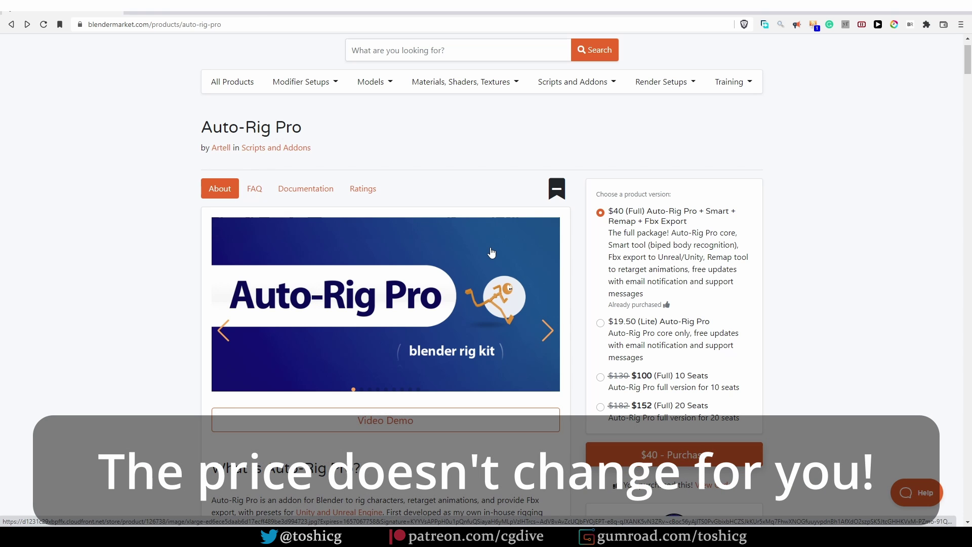
scroll(489, 384, down, 3)
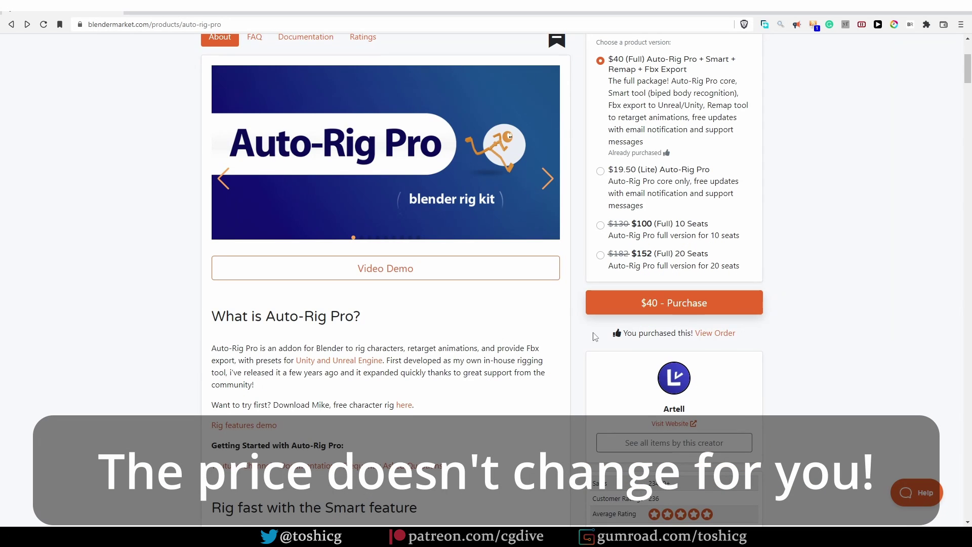
click(714, 333)
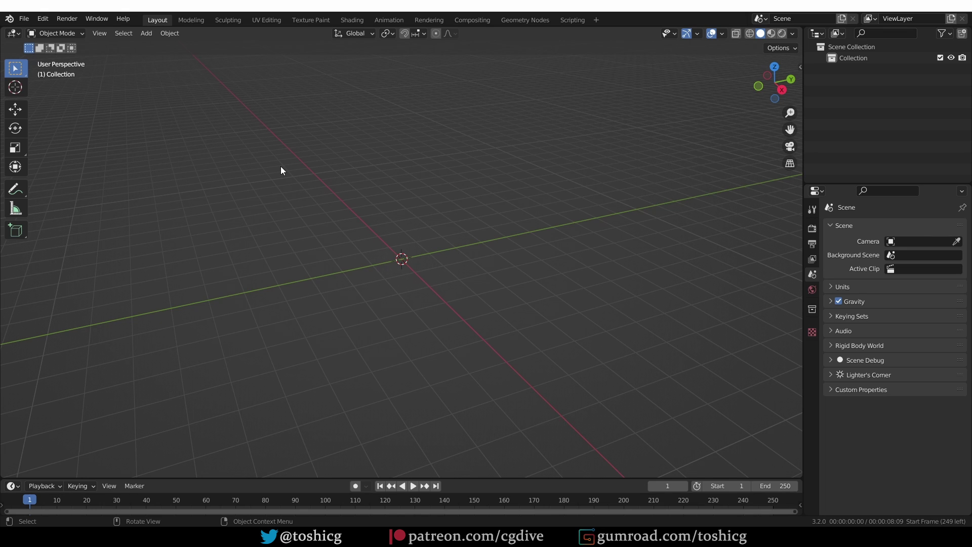
Switch to Blender and open the Add-ons section of the preferences.
click(42, 18)
click(61, 185)
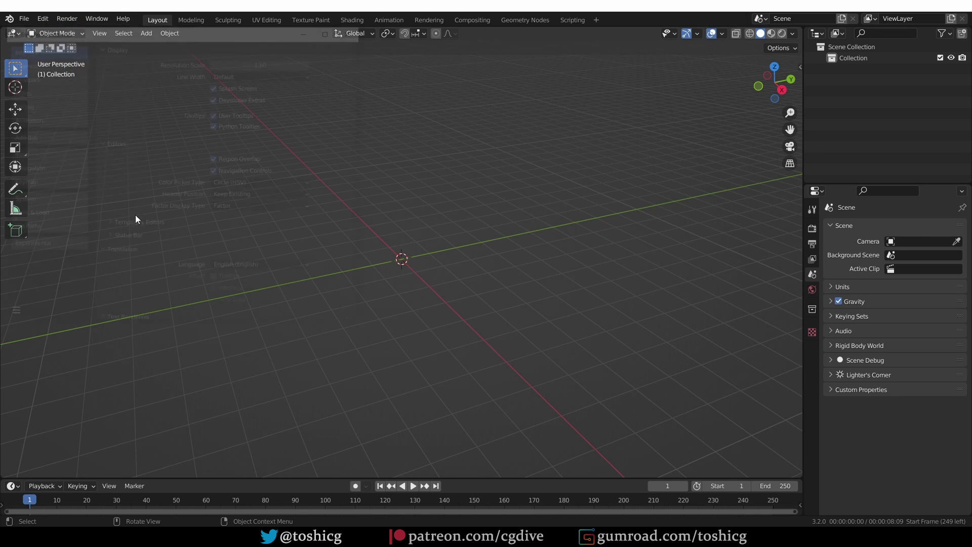
click(30, 136)
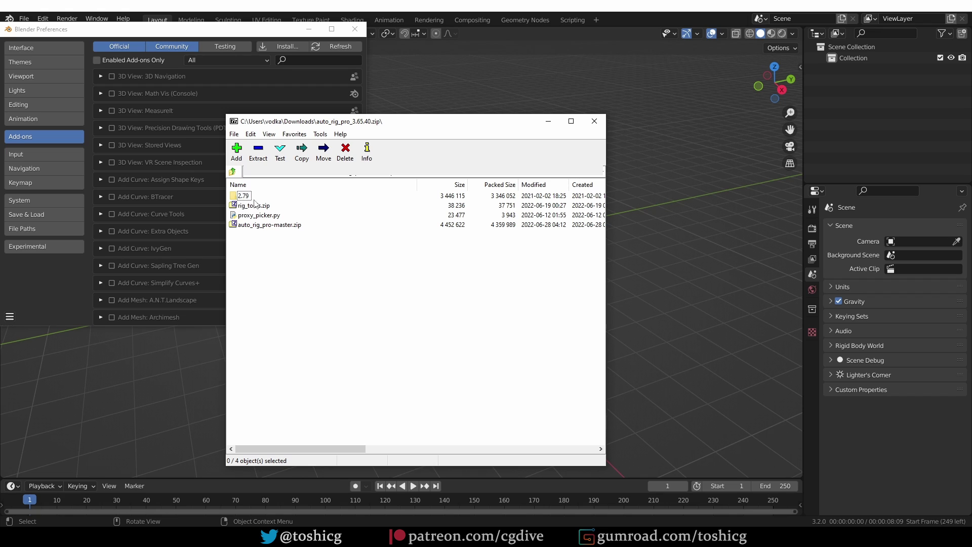
Bring the AutoRigPro folder beside the downloaded archive and clear out all its old files.
click(263, 217)
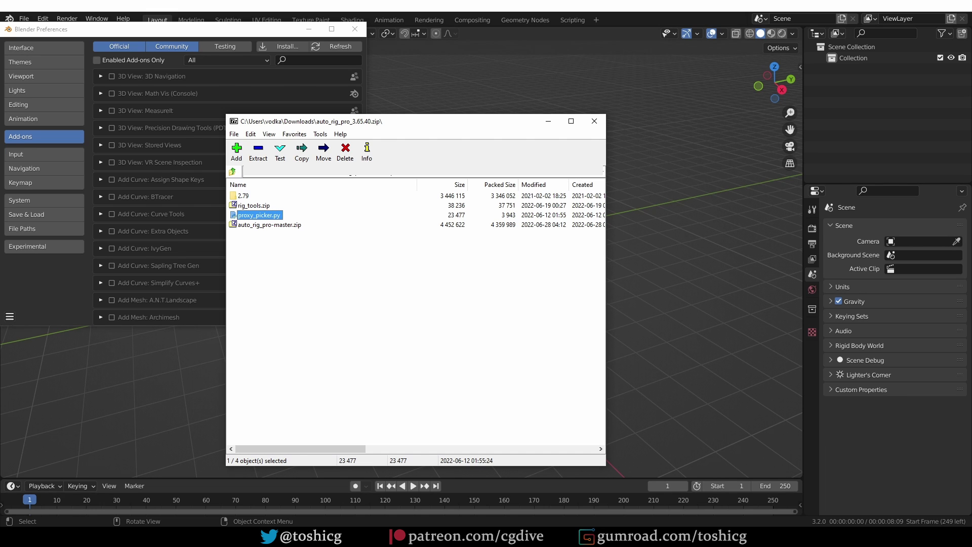
drag(971, 76, 490, 83)
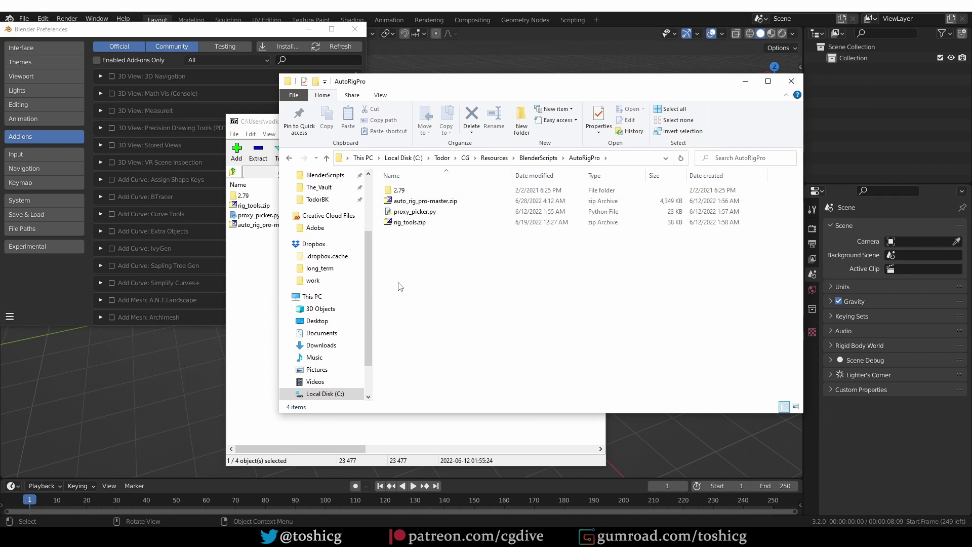
drag(388, 280, 445, 178)
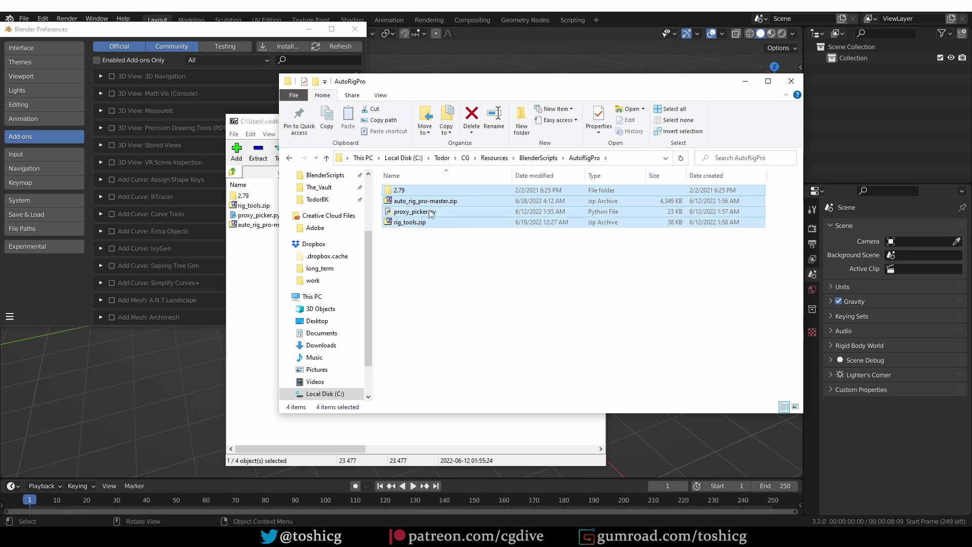
Copy everything from auto_rig_pro_3.65.40.zip into the empty AutoRigPro folder and close the archive.
click(277, 258)
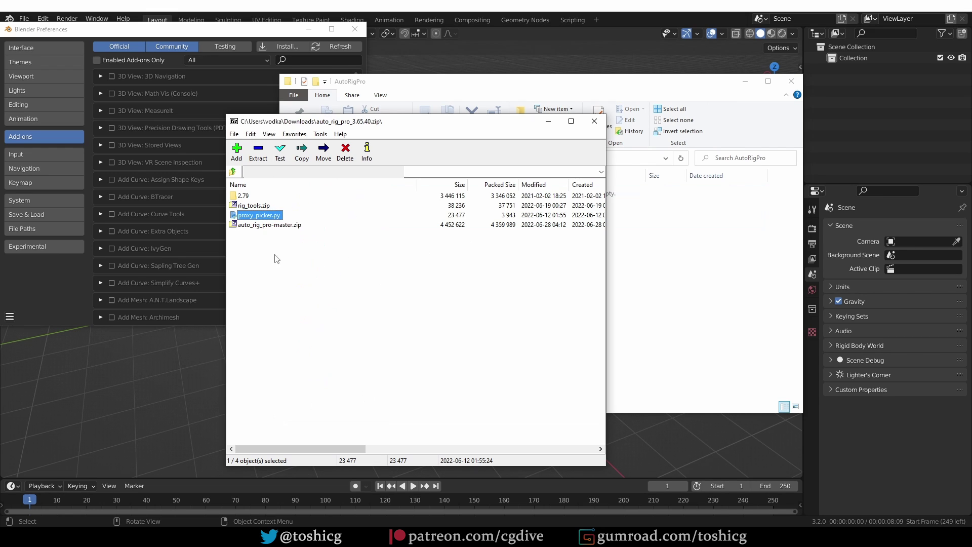
key(ctrl+a)
click(666, 320)
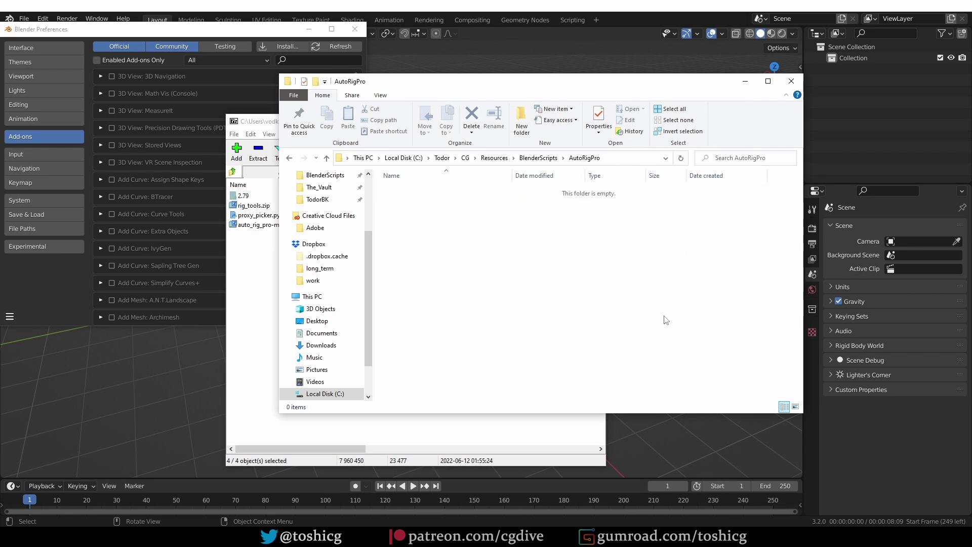
click(249, 316)
click(595, 121)
Look through the contents of the 2.79 subfolder and return to the AutoRigPro folder.
click(437, 244)
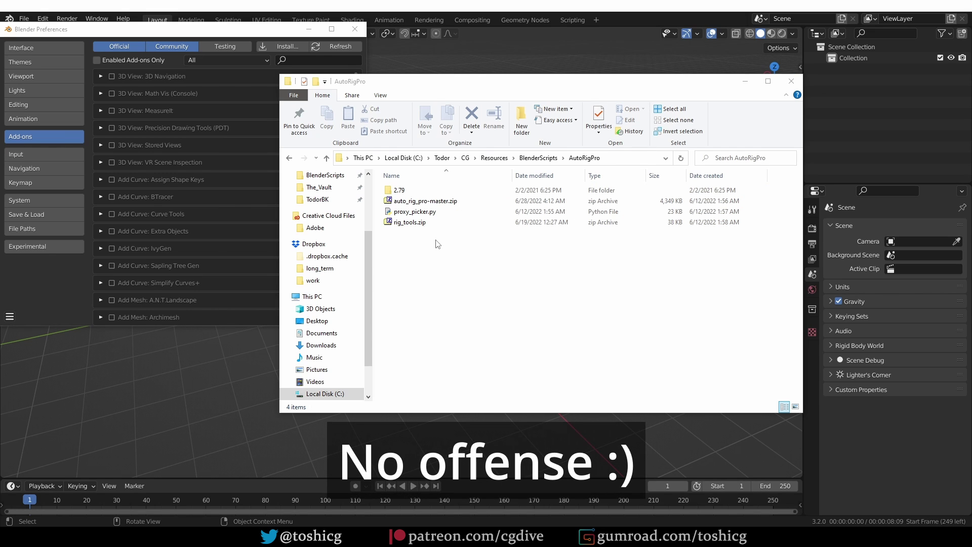
click(409, 198)
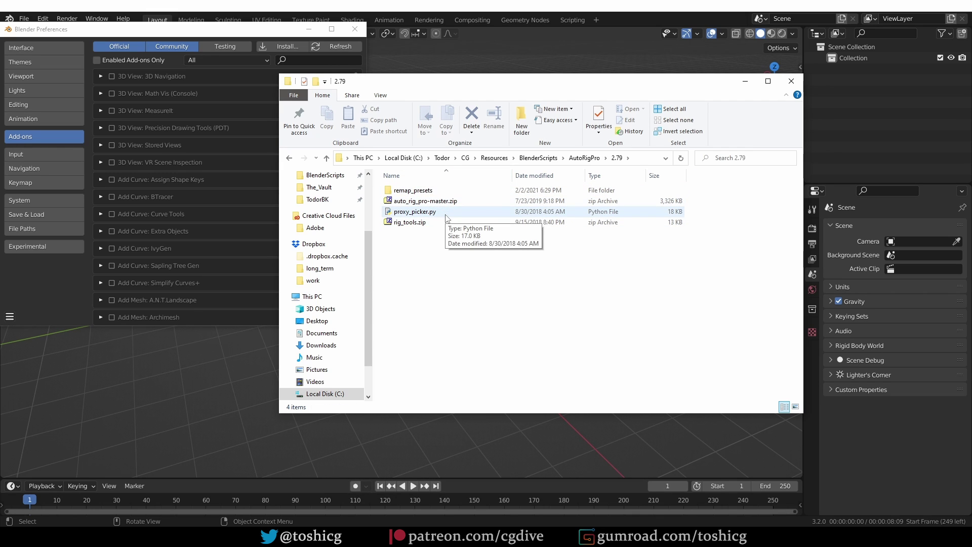
click(289, 157)
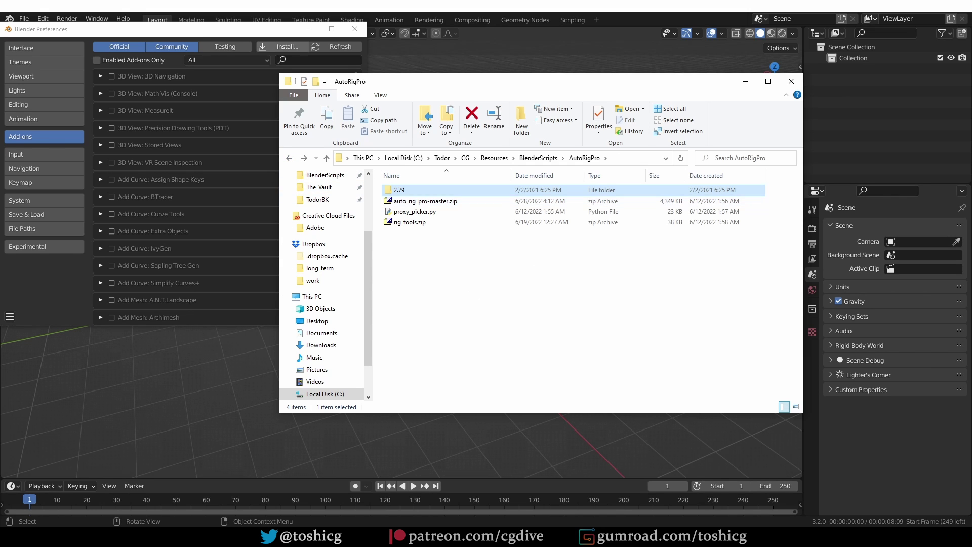
Show Blender's splash screen to check the program version, and close the preferences window.
drag(152, 29, 182, 59)
click(9, 19)
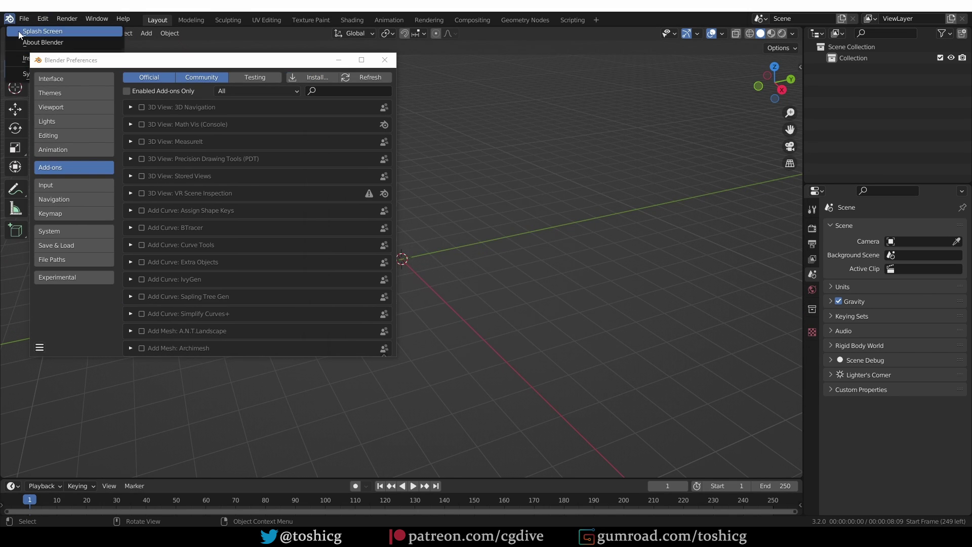
click(42, 31)
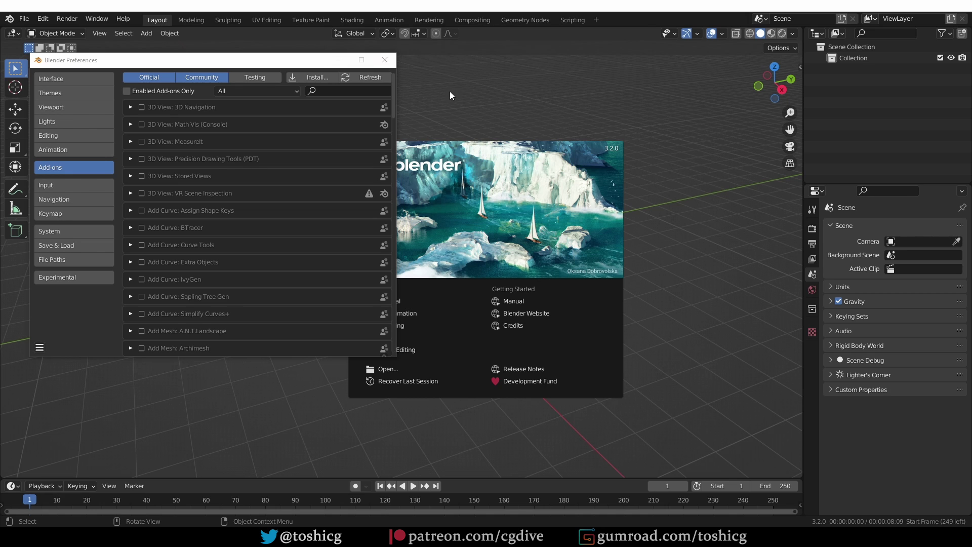
click(385, 59)
Switch back to the AutoRigPro folder and examine the auto_rig_pro-master.zip, rig_tools.zip and proxy_picker.py add-on files.
key(alt+Tab)
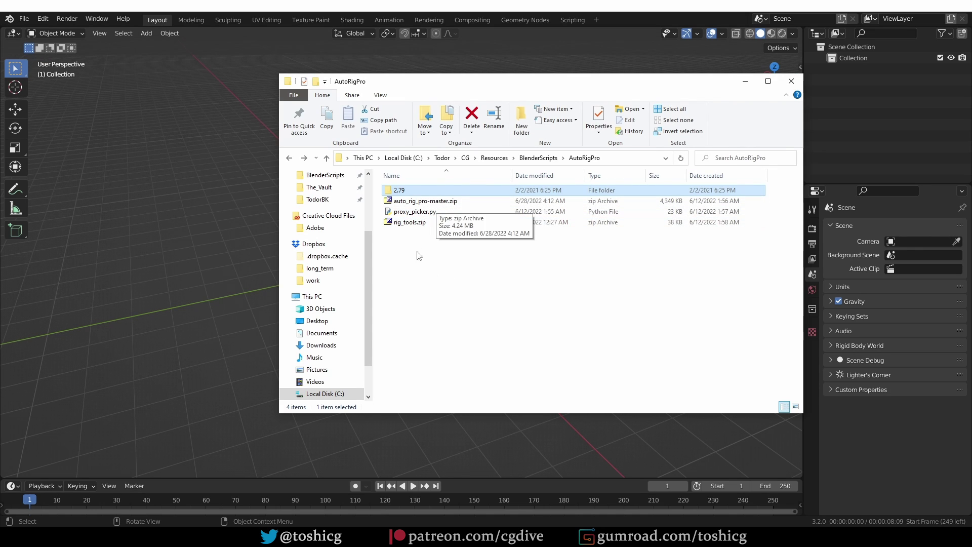
click(430, 202)
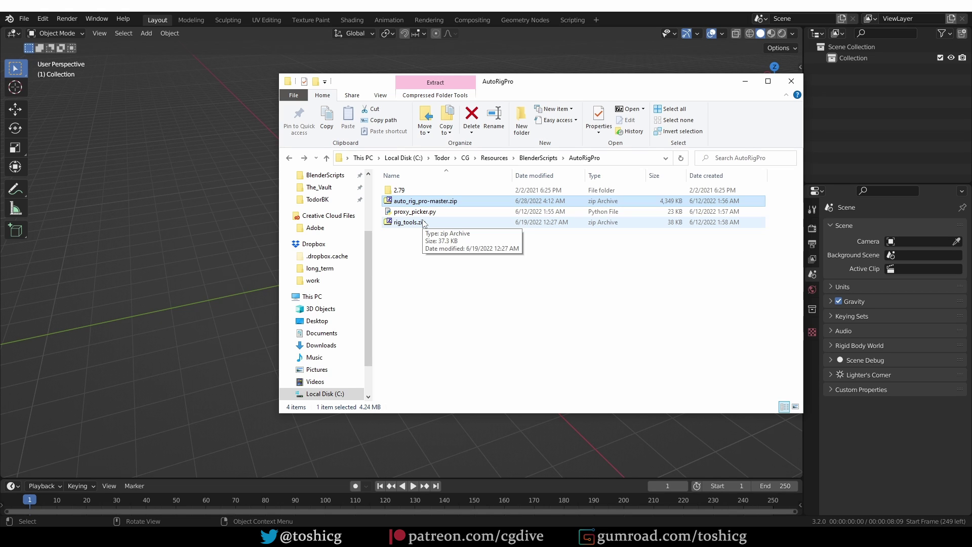
click(422, 223)
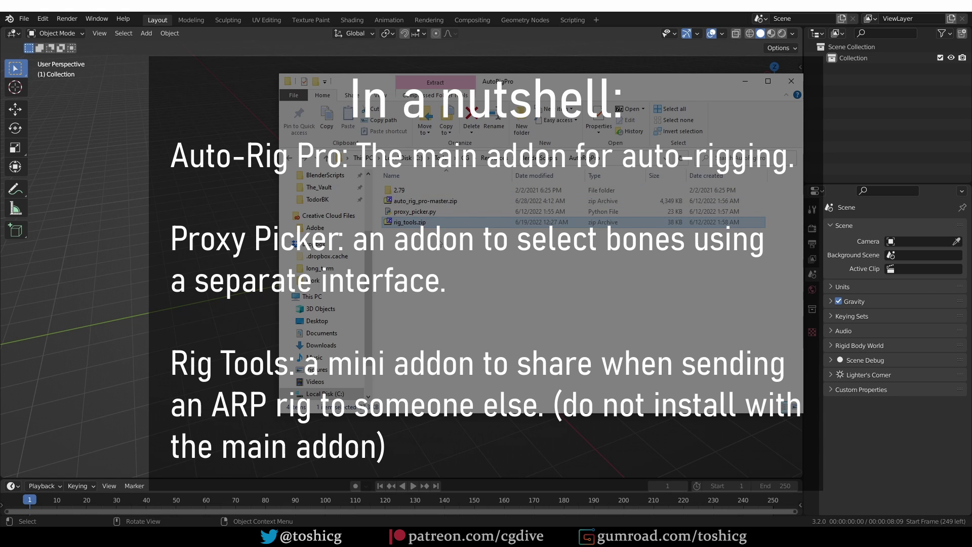
ctrl+click(431, 215)
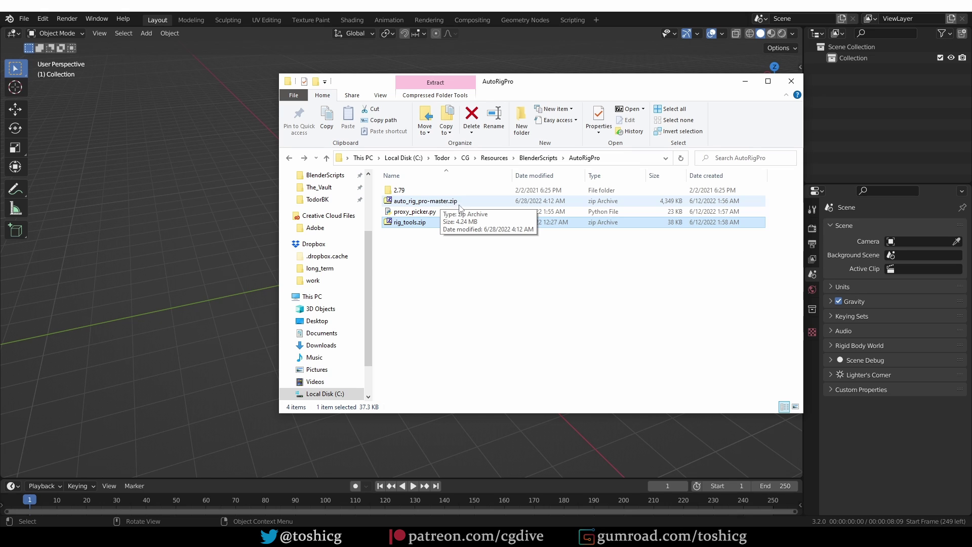
Return to Blender and install the add-on auto_rig_pro-master.zip from the AutoRigPro folder in BlenderScripts.
click(13, 43)
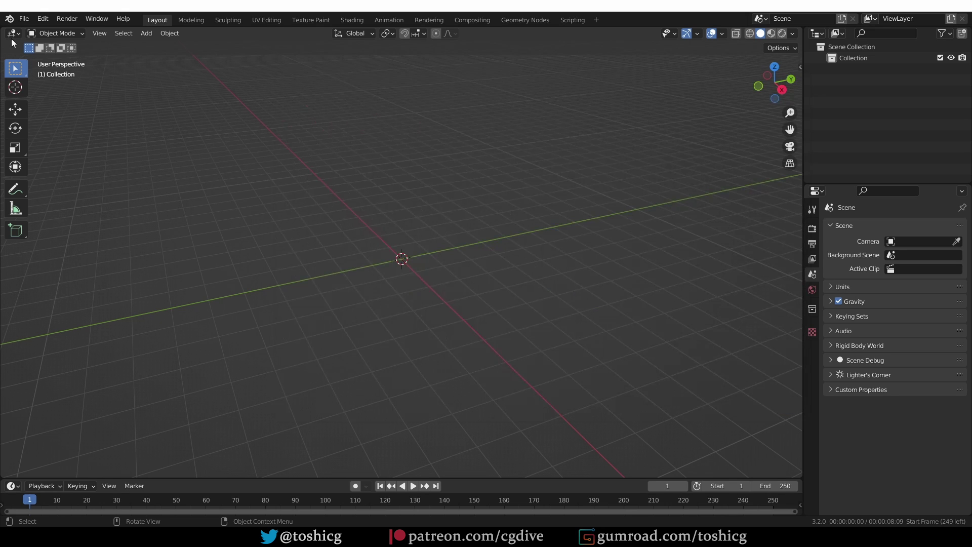
click(42, 18)
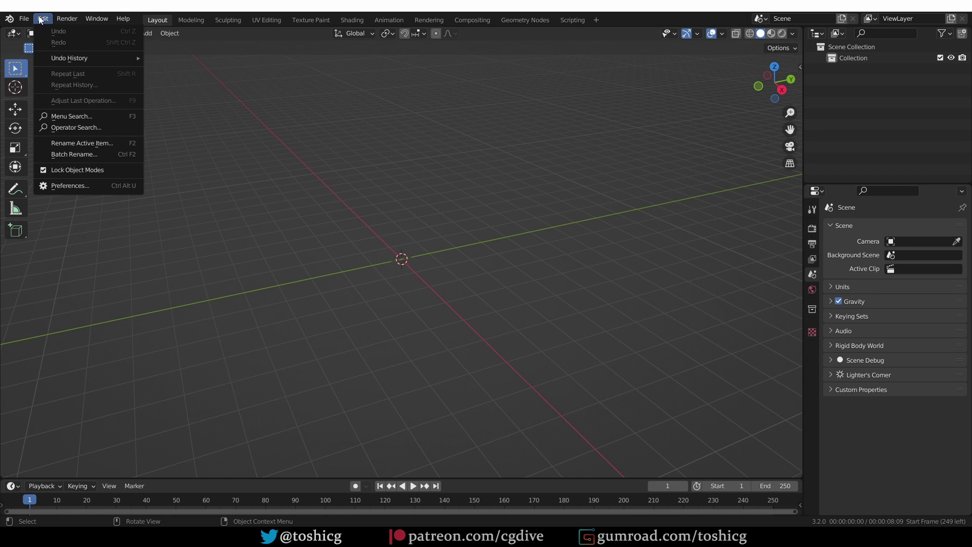
click(77, 186)
click(287, 49)
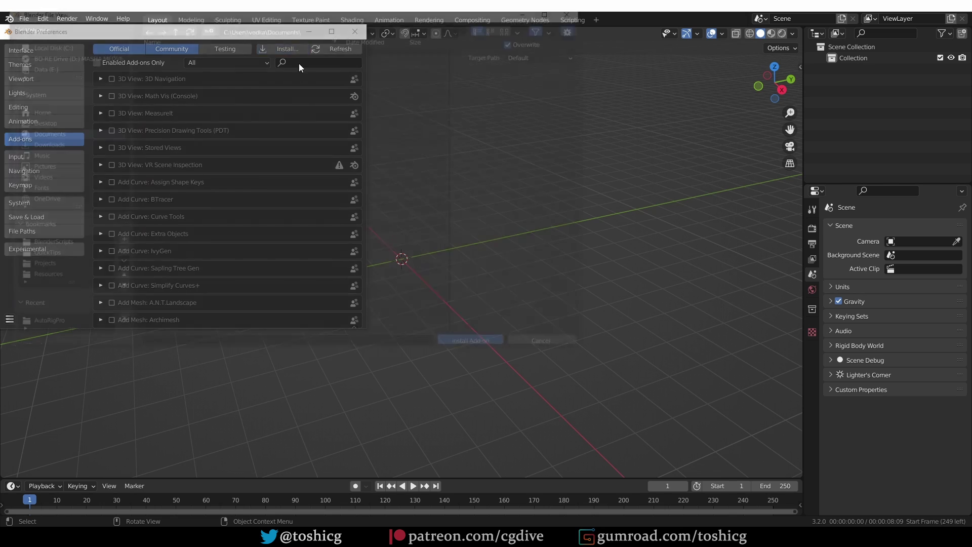
click(56, 244)
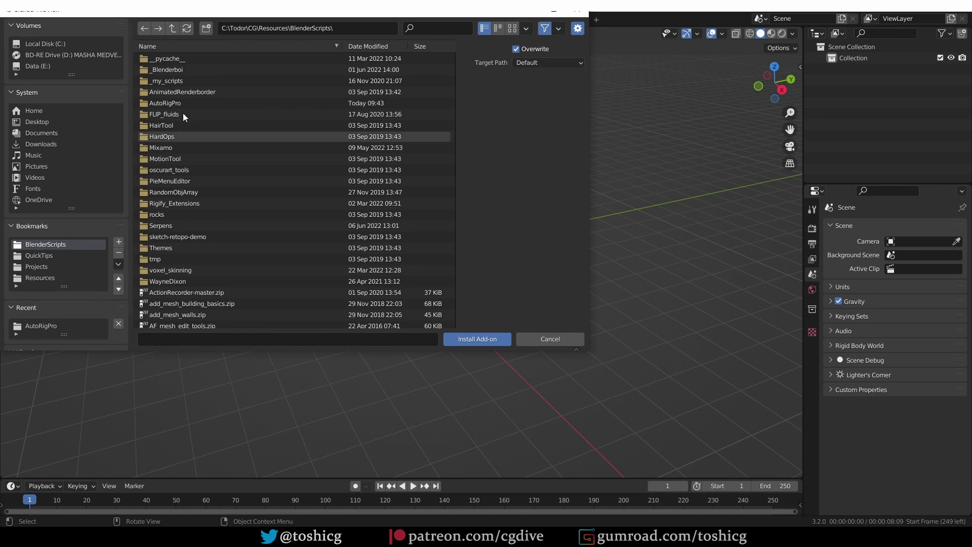
double_click(183, 102)
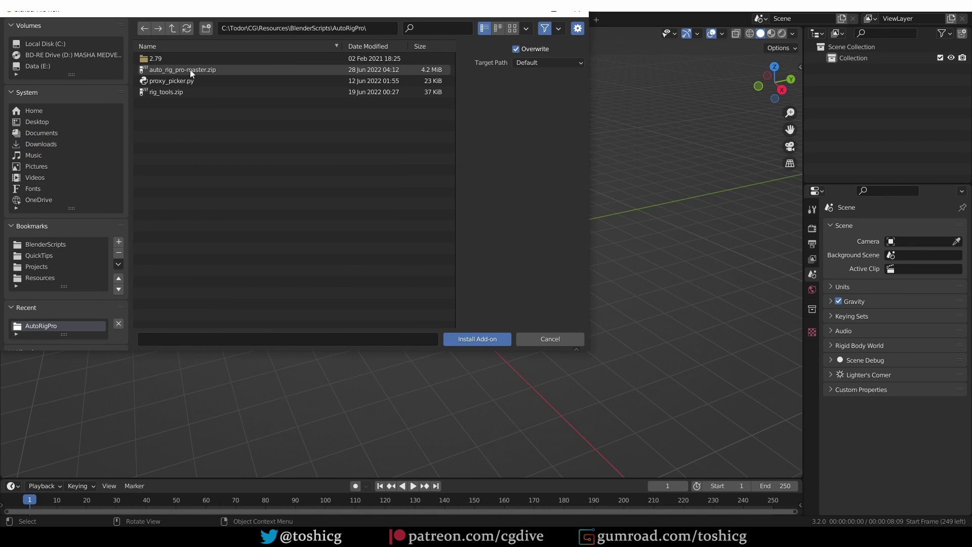
click(187, 74)
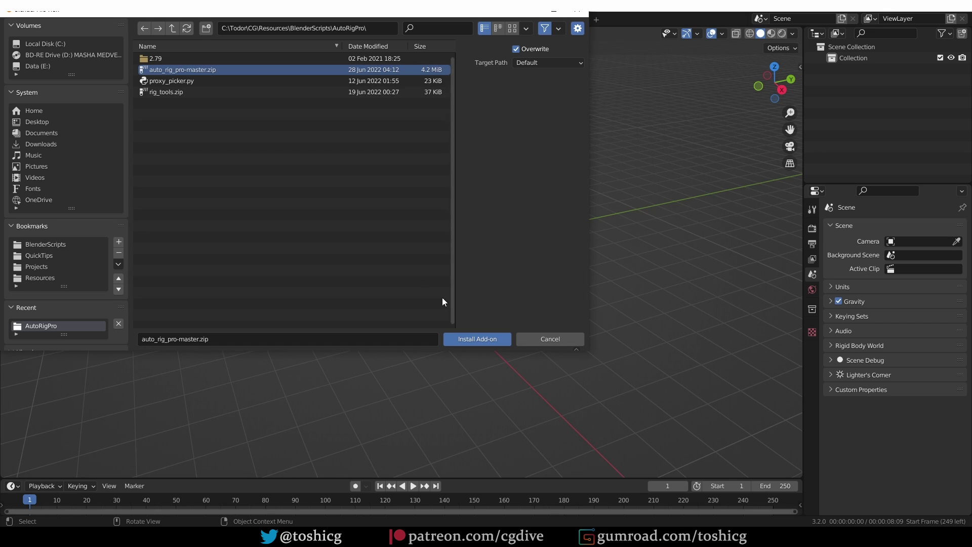
click(479, 338)
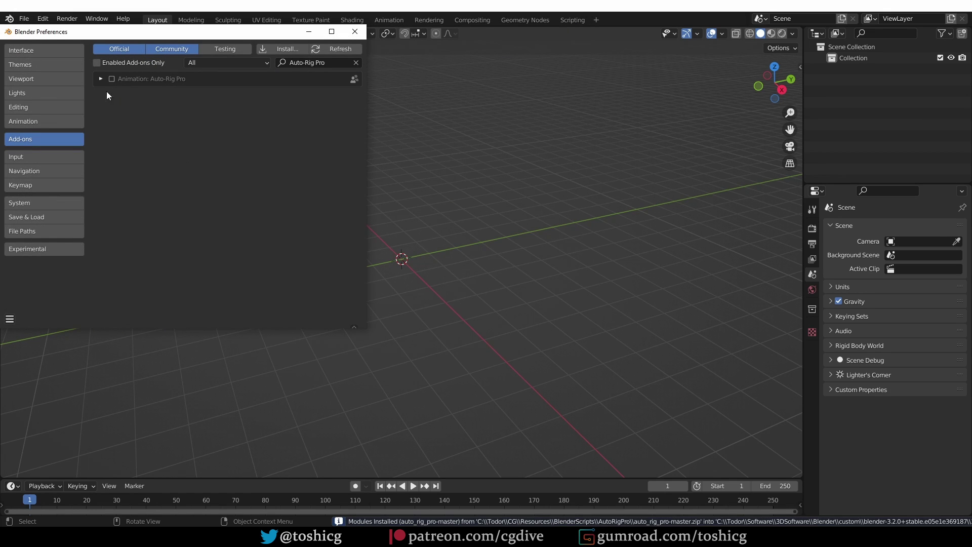
Enable the Animation: Auto-Rig Pro add-on and check its details and preferences.
click(112, 79)
click(101, 83)
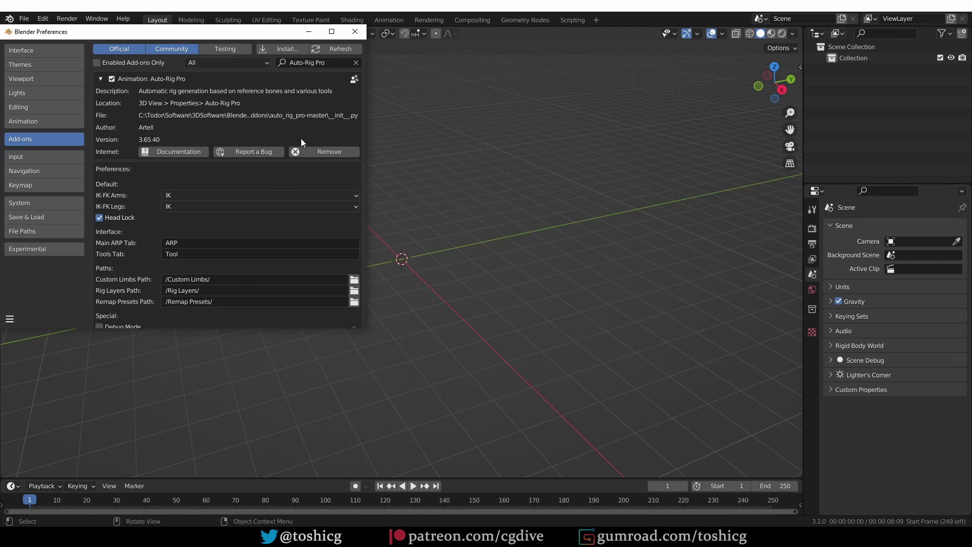
click(100, 80)
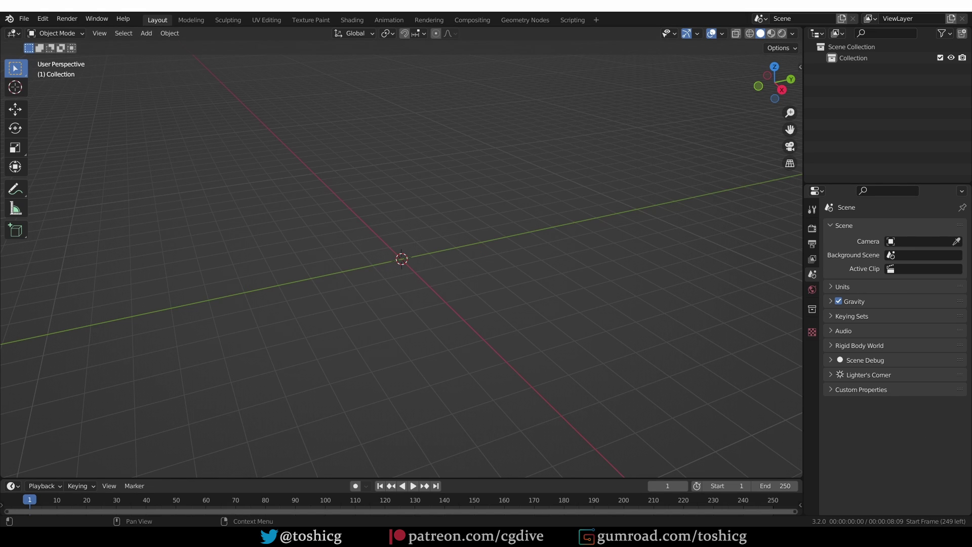
Open the file 03_ARP_rigging_simple.blend and look over its Creative Commons Attribution license text.
drag(296, 205, 311, 190)
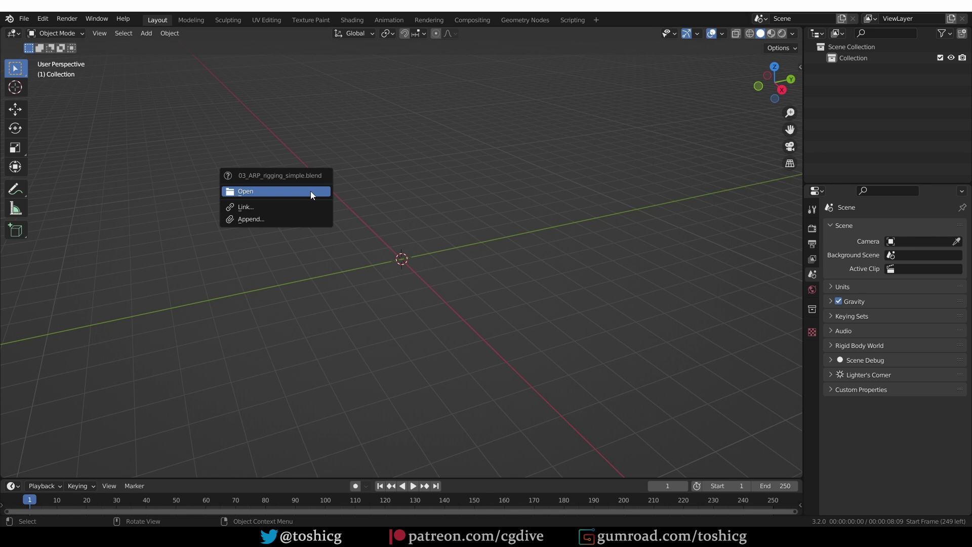
click(311, 190)
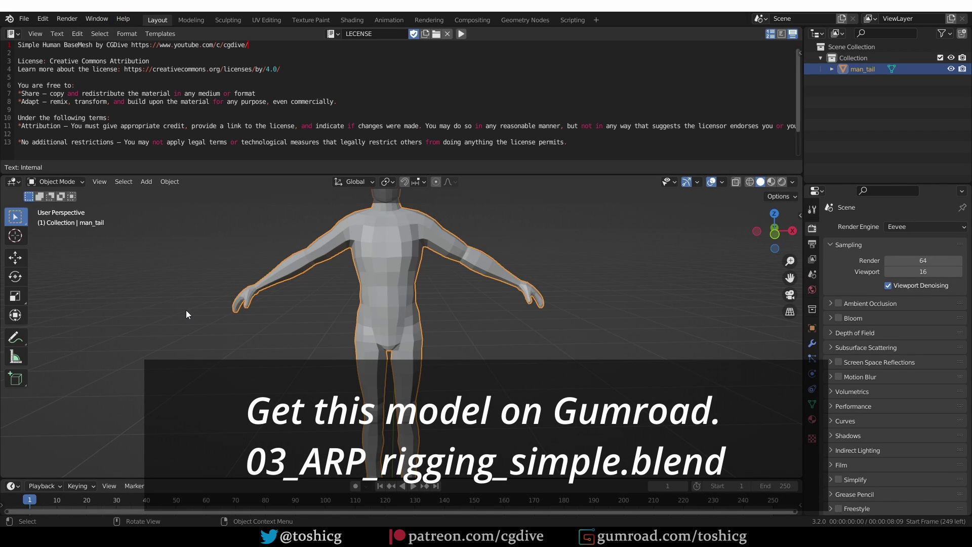
scroll(426, 321, down, 3)
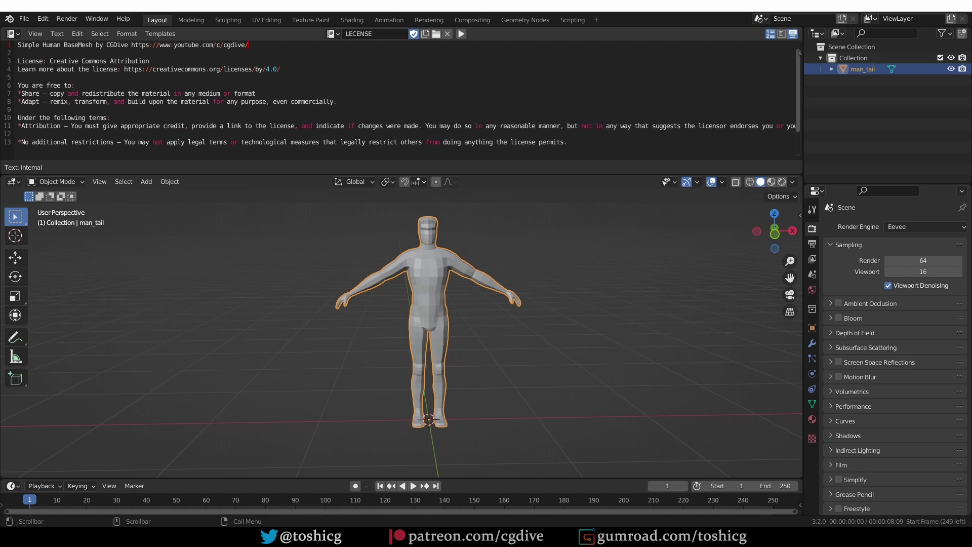
drag(49, 61, 149, 60)
click(173, 64)
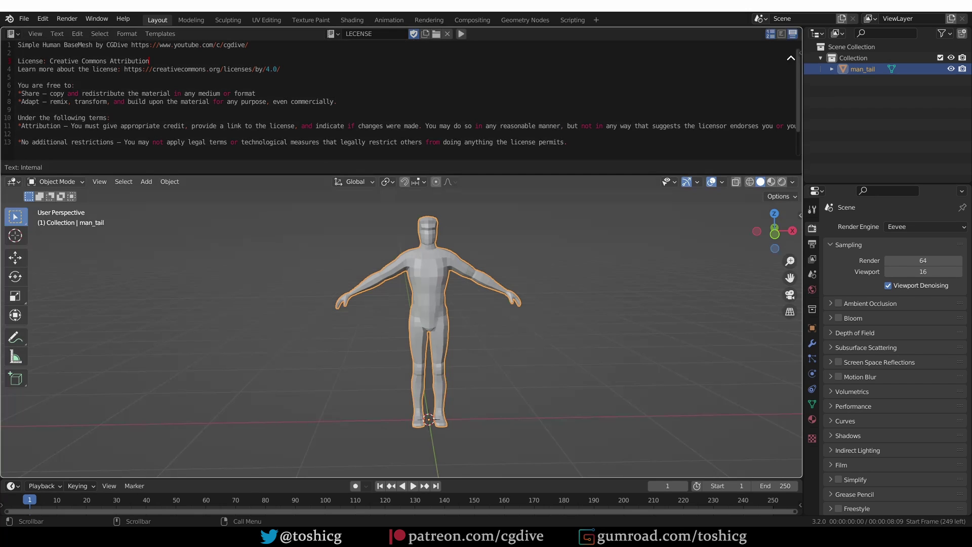
Expand the 3D viewport over the text editor area and display the Auto-Rig Pro tools in the sidebar.
drag(791, 58, 791, 58)
scroll(507, 236, up, 3)
middle_drag(508, 236, 466, 271)
key(n)
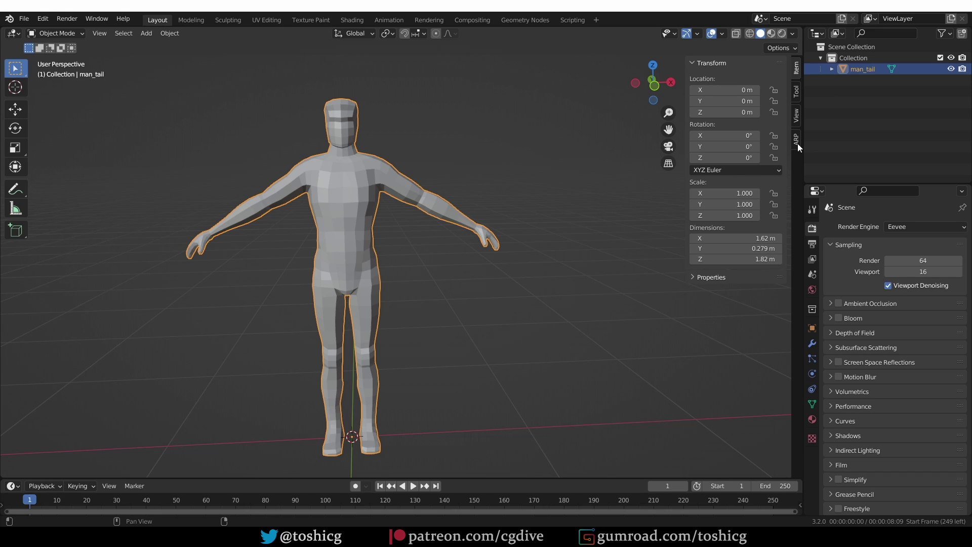
click(796, 141)
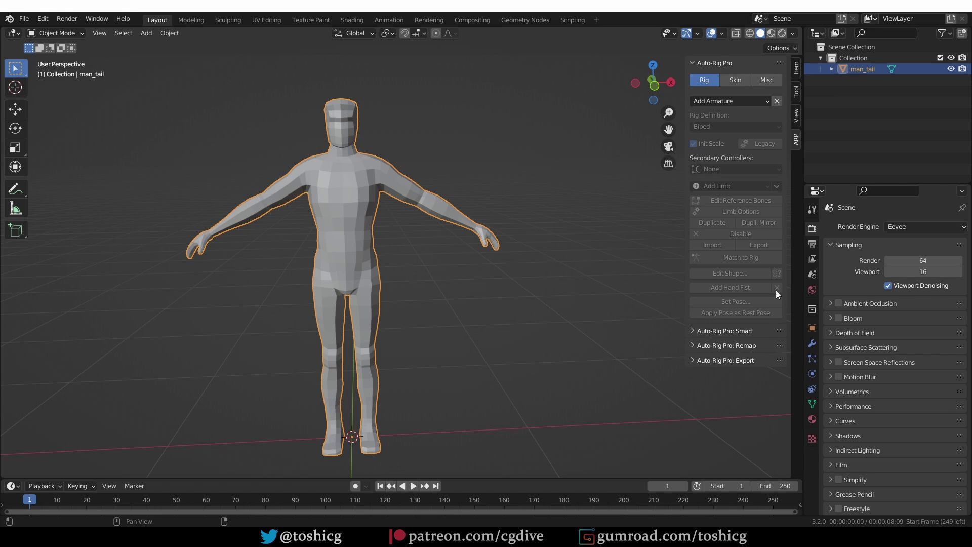
Examine the Auto-Rig Pro main, Smart, Remap and Export sections one after another, collapsing each again.
click(714, 62)
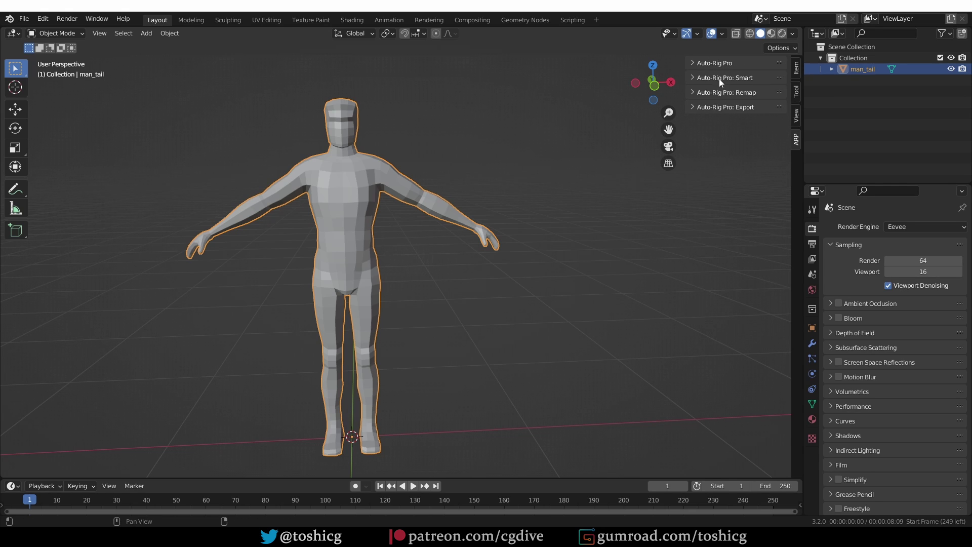
click(719, 78)
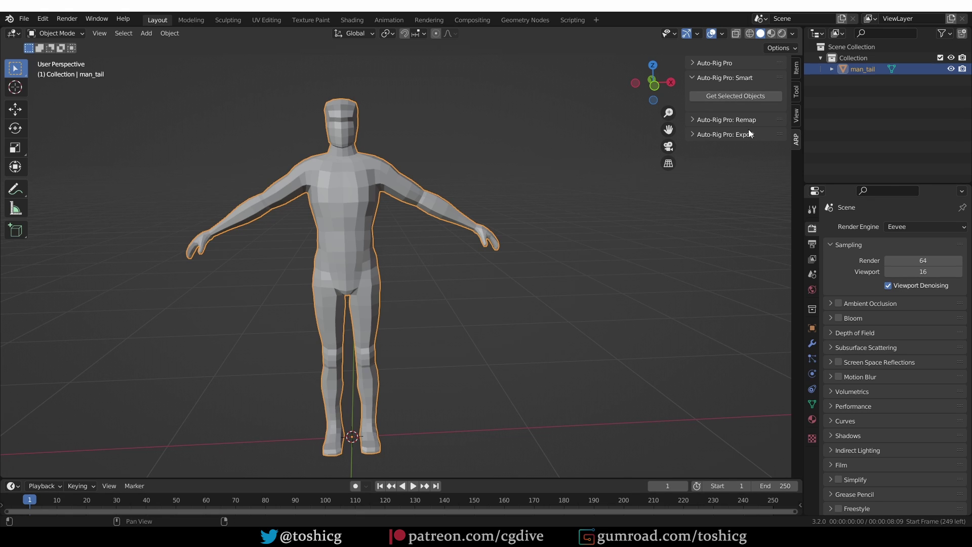
click(729, 77)
click(736, 92)
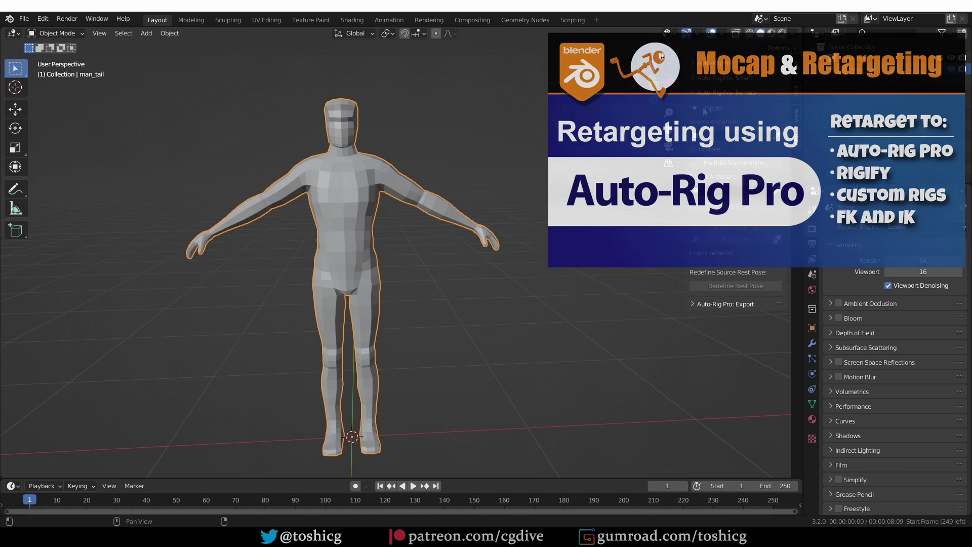
click(730, 93)
click(737, 107)
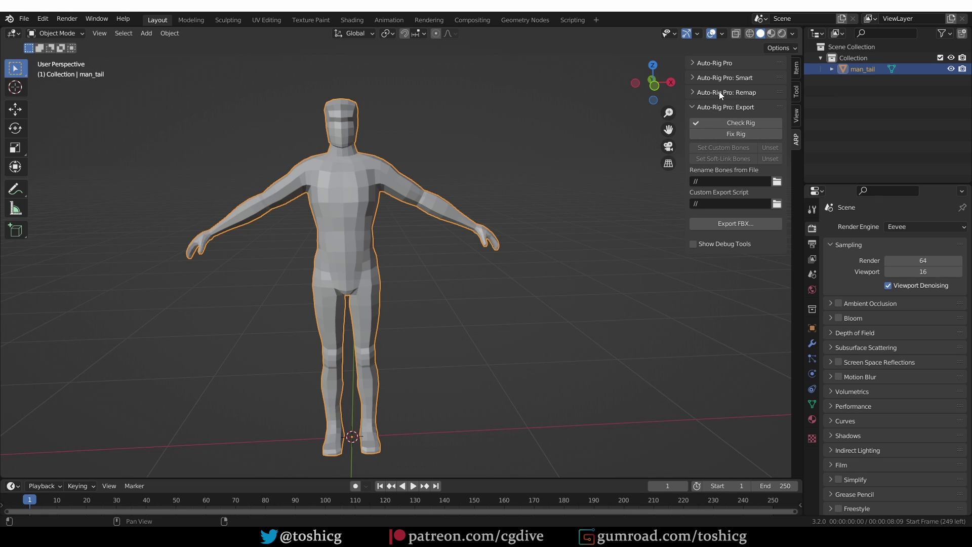
click(714, 107)
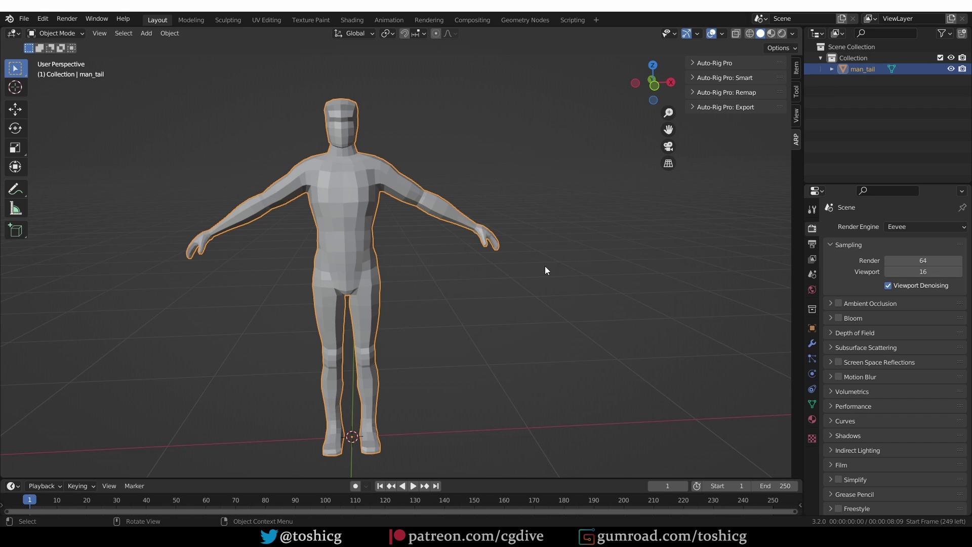
Start the Auto-Rig Pro Smart setup on the selected man mesh with the Full Body option.
middle_drag(545, 267, 486, 244)
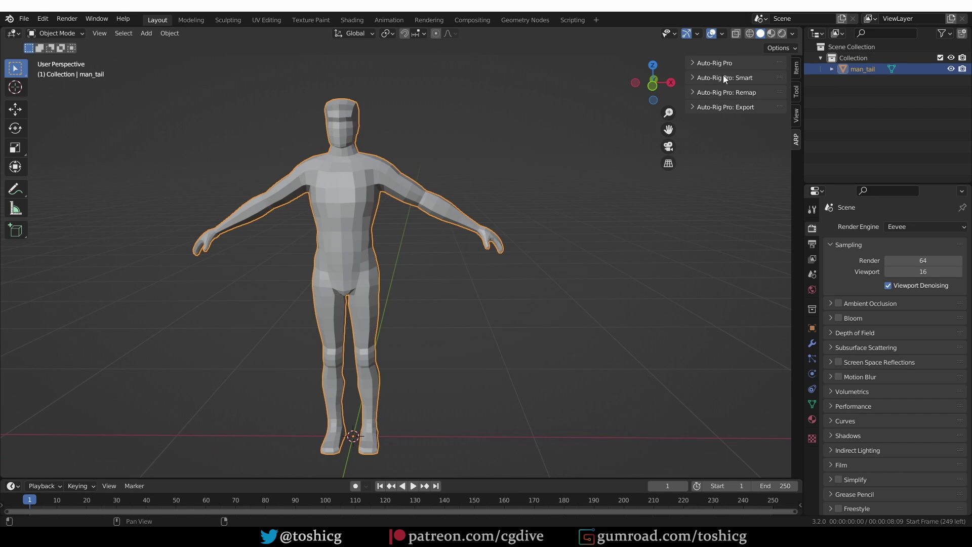
click(694, 77)
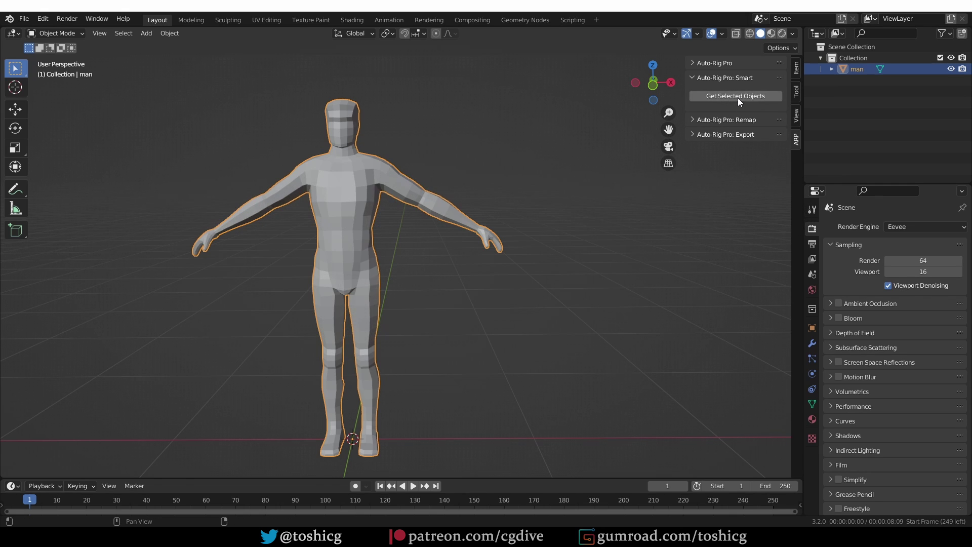
click(741, 99)
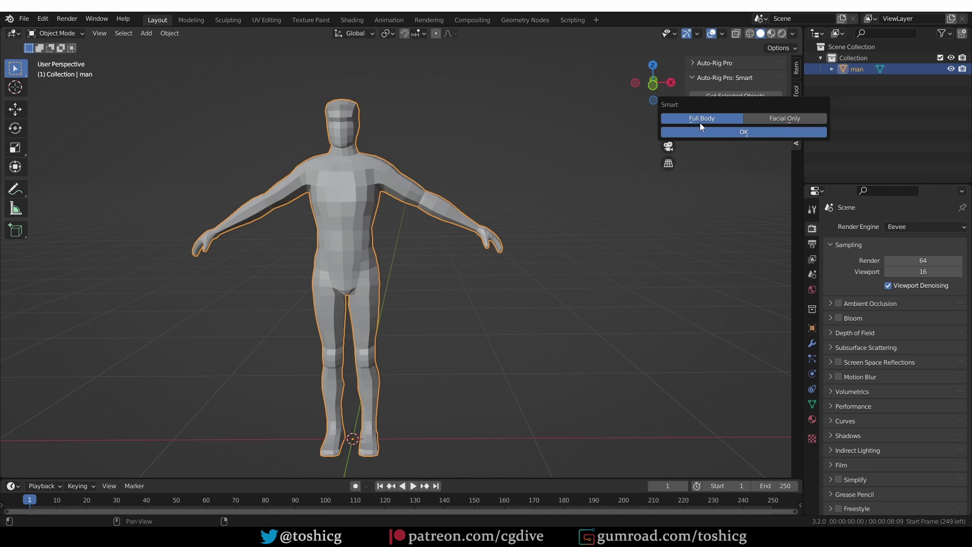
click(737, 132)
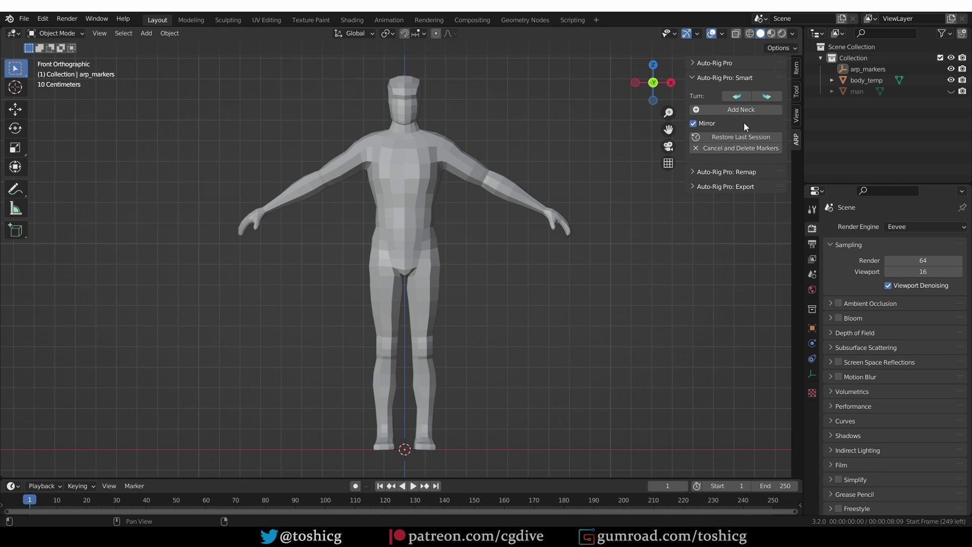
Place the neck marker at the base of the neck and the chin marker at the lower edge of the chin.
click(743, 110)
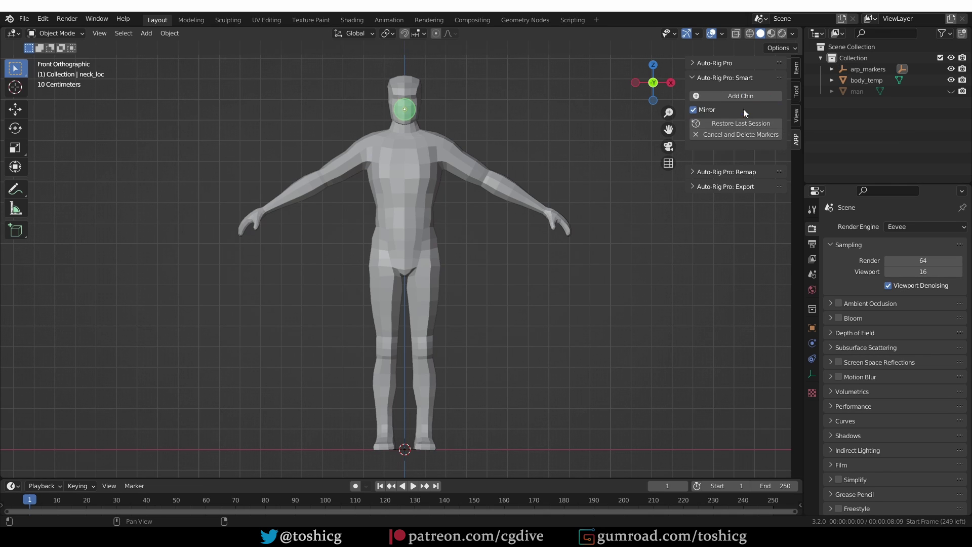
click(546, 130)
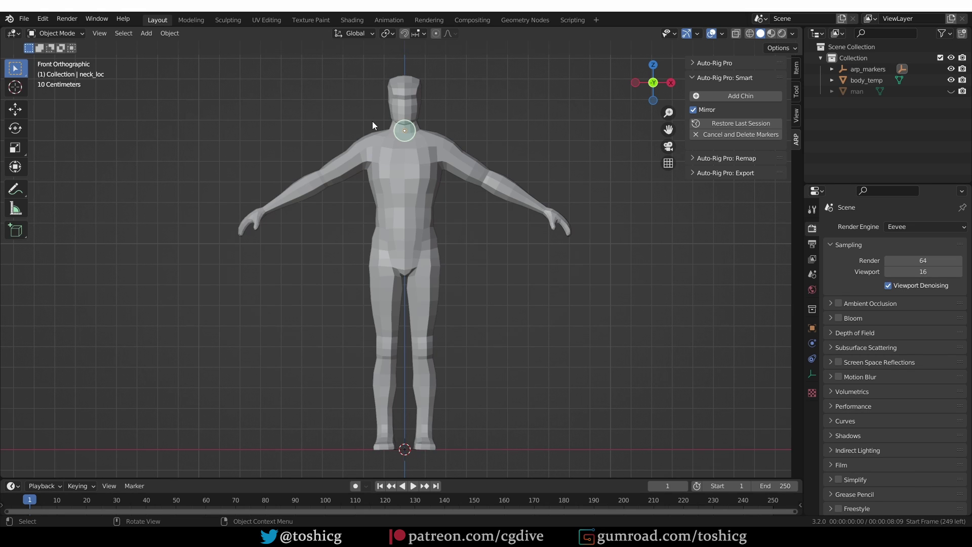
click(739, 96)
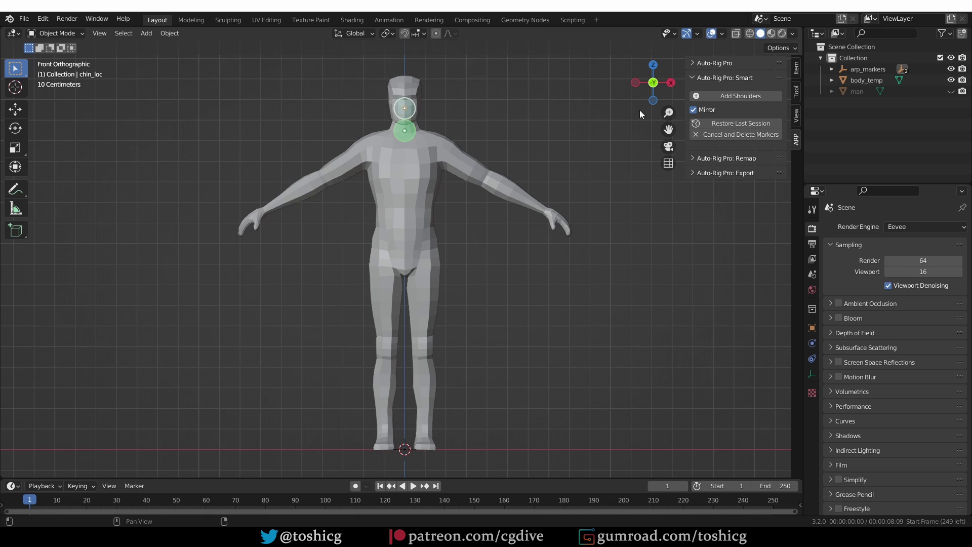
click(524, 123)
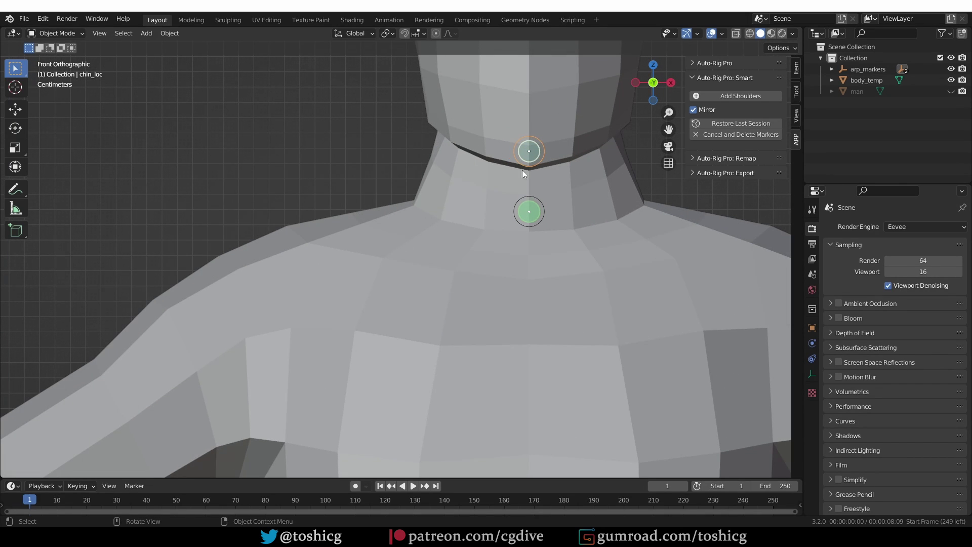
key(g)
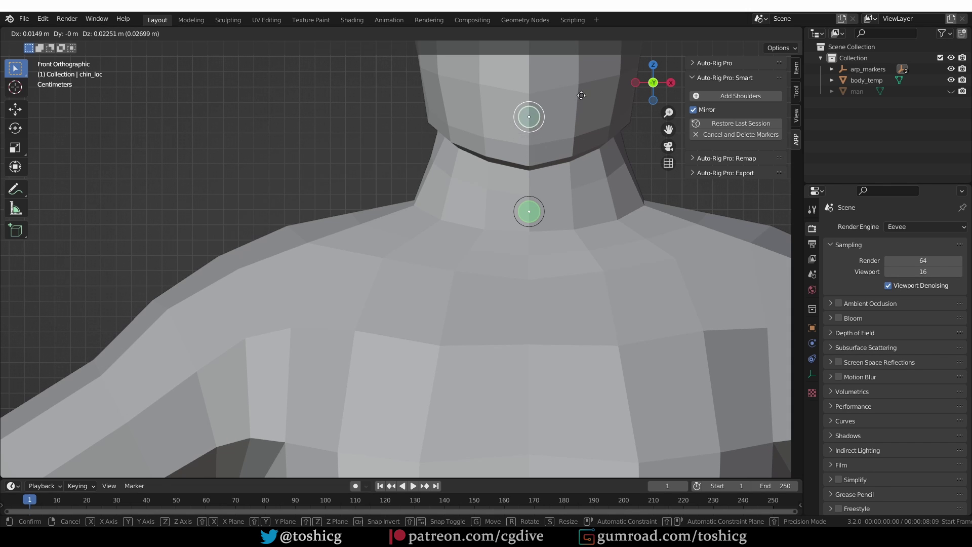
click(594, 118)
Add the mirrored shoulder markers and position them at the shoulder joints.
shift+middle_drag(495, 298, 462, 284)
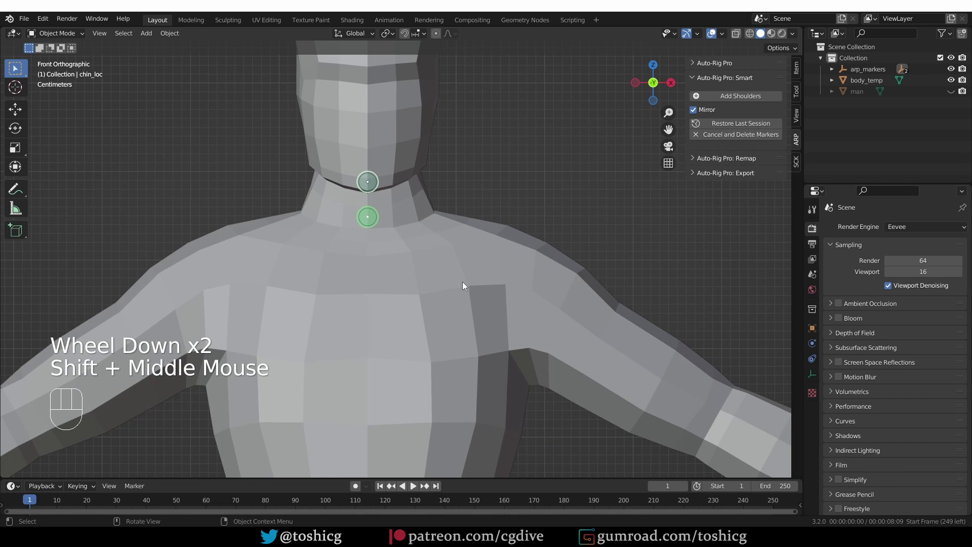
click(751, 96)
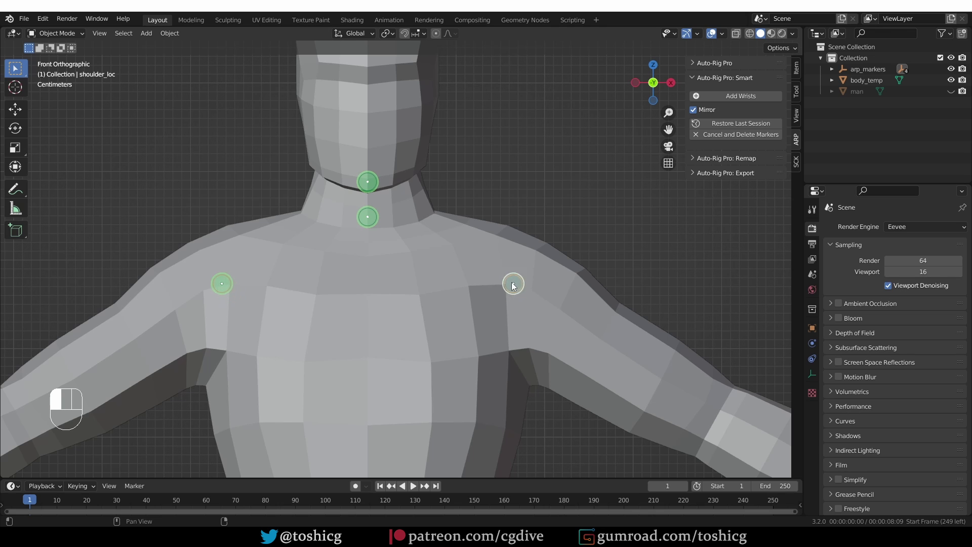
drag(504, 282, 505, 283)
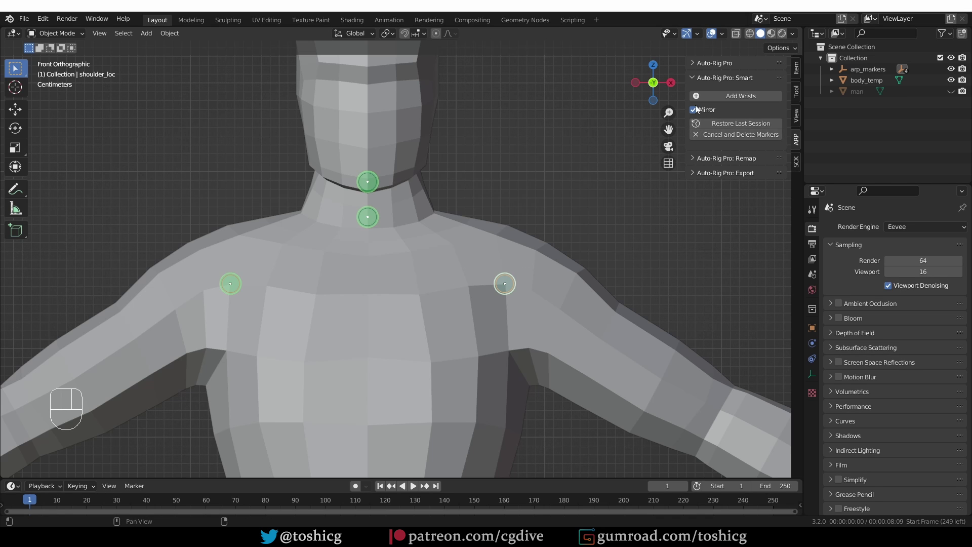
Try moving the shoulder markers with Mirror on and independently with Mirror off, and turn Mirror back on.
key(g)
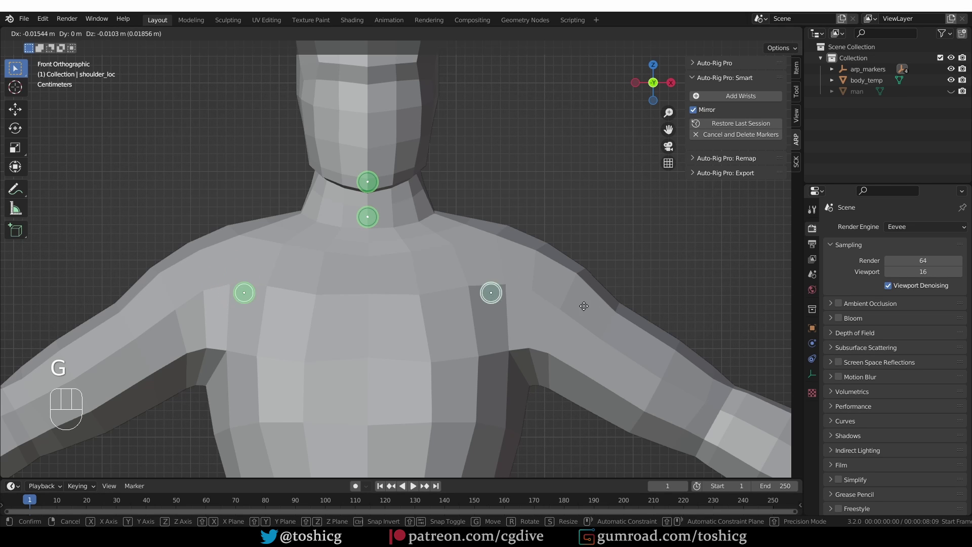
click(596, 297)
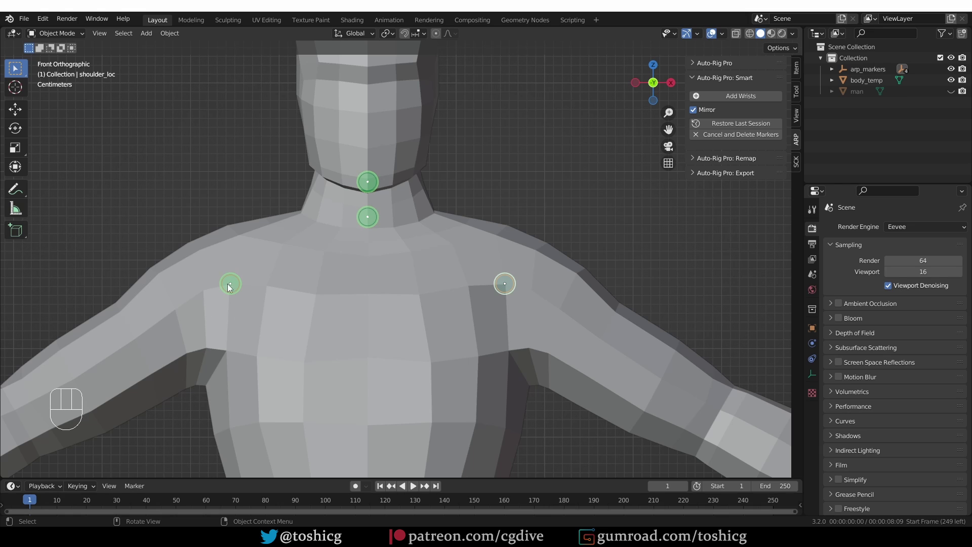
click(693, 110)
key(g)
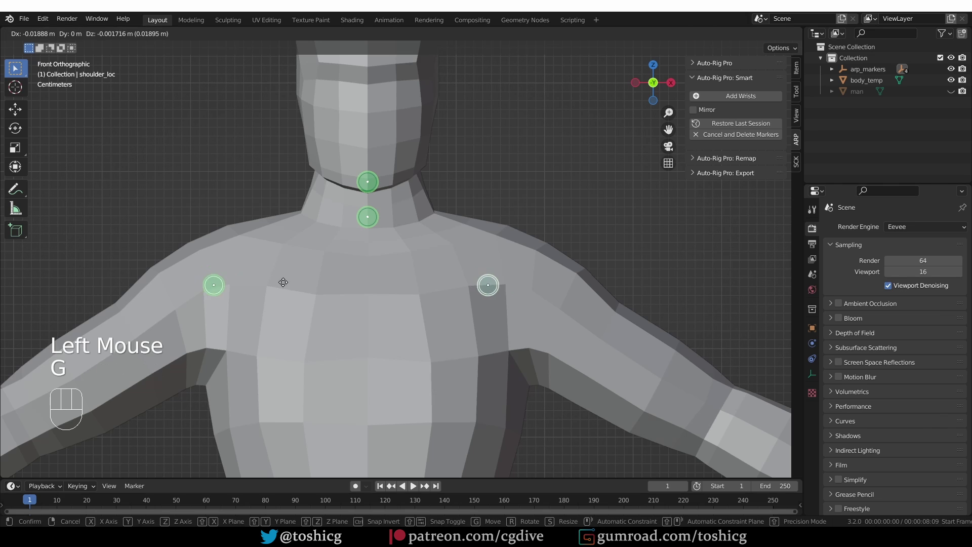
click(236, 286)
key(g)
click(225, 285)
key(g)
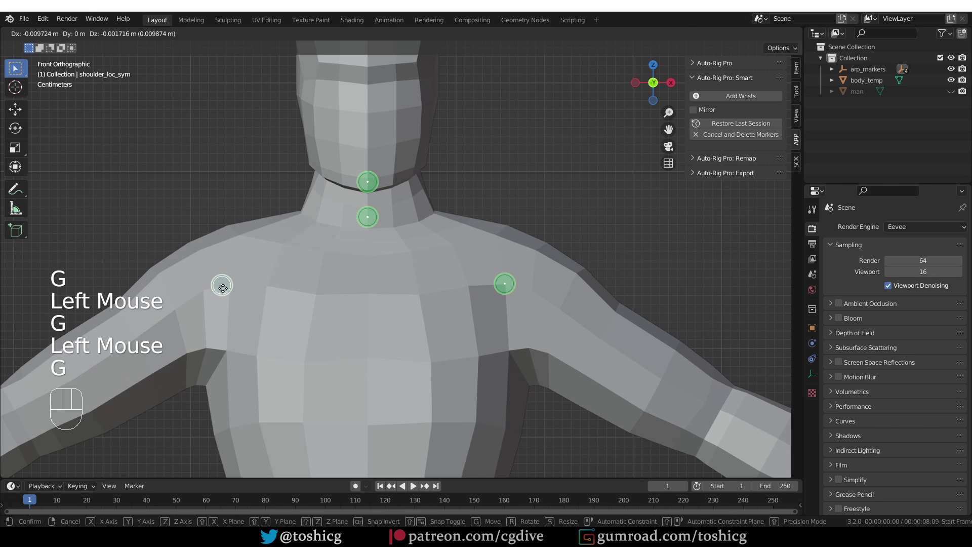
click(504, 283)
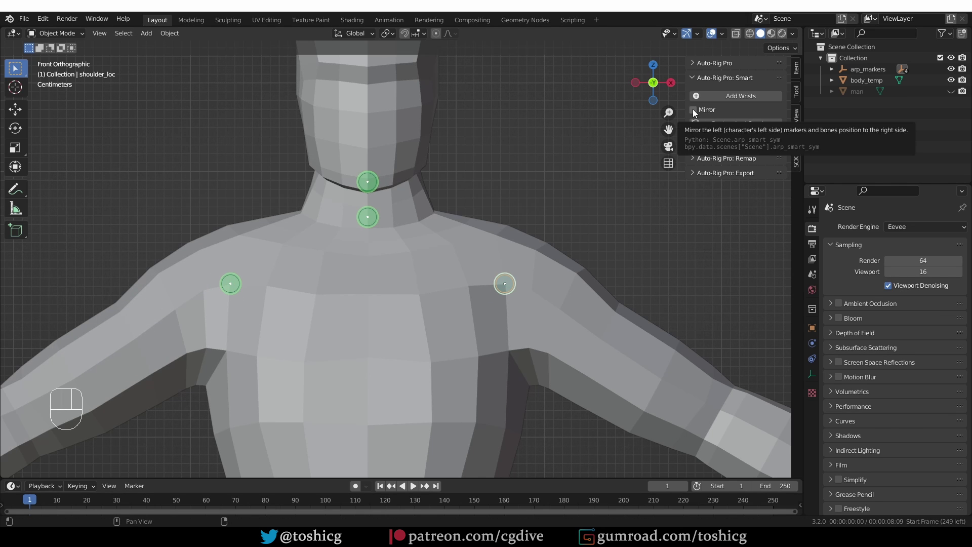
click(693, 109)
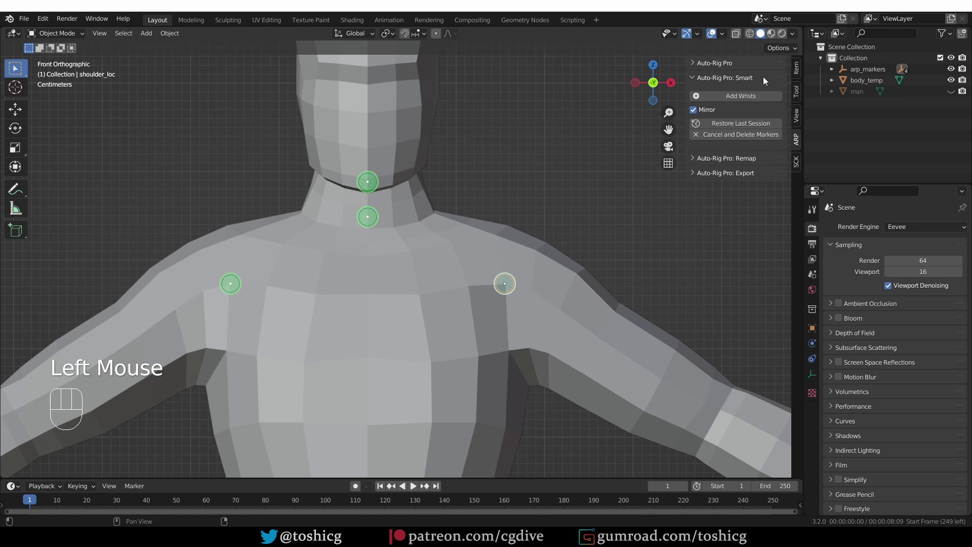
Add the mirrored wrist markers and place them at the character's wrists.
scroll(561, 183, down, 2)
shift+middle_drag(662, 235, 528, 207)
scroll(528, 207, down, 2)
click(741, 95)
click(577, 275)
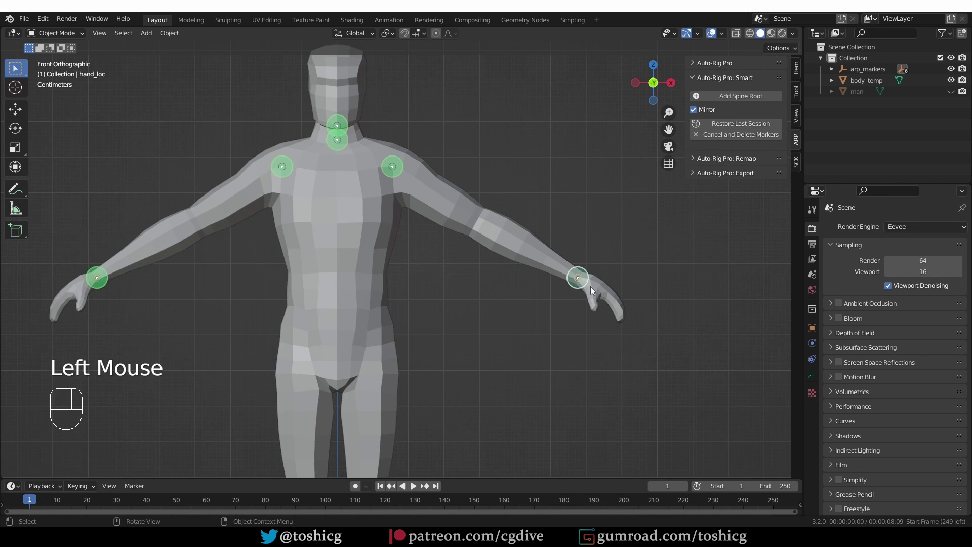
Place the spine root marker in the pelvis just above the crotch, and the mirrored ankle markers at the ankles.
scroll(587, 282, up, 3)
scroll(585, 279, down, 3)
shift+middle_drag(420, 332, 446, 225)
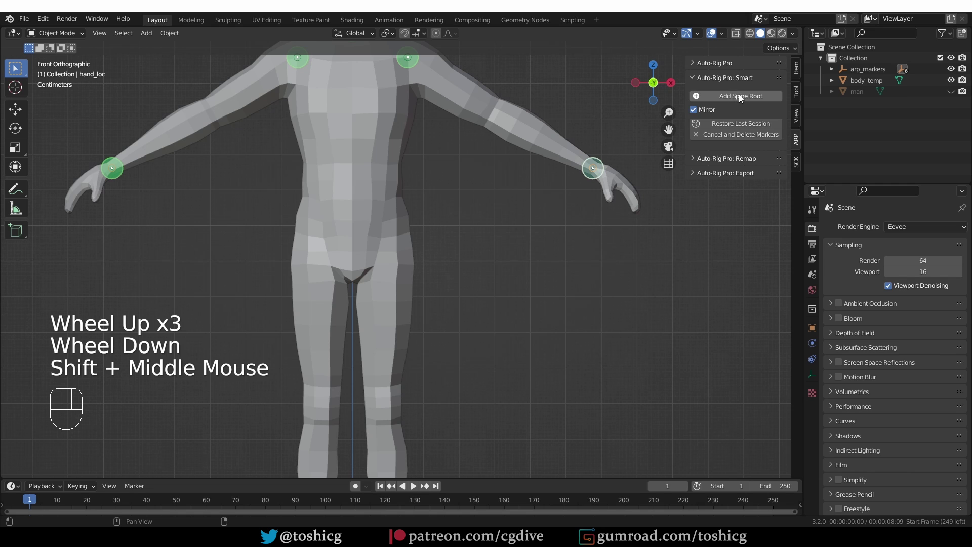
click(739, 95)
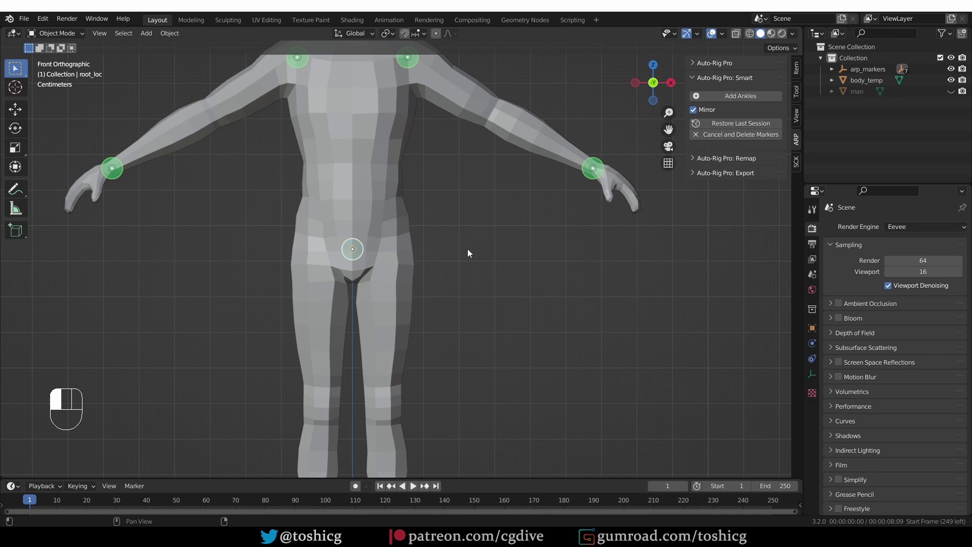
shift+middle_drag(467, 253, 438, 248)
click(393, 416)
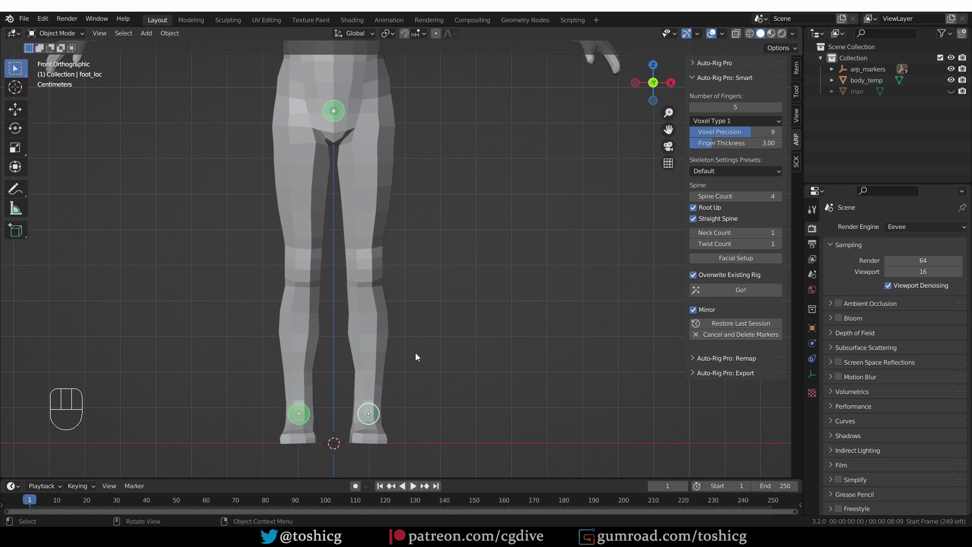
Check the complete set of body markers on the whole character from the front and from the right side.
scroll(415, 357, down, 2)
shift+middle_drag(422, 214, 417, 263)
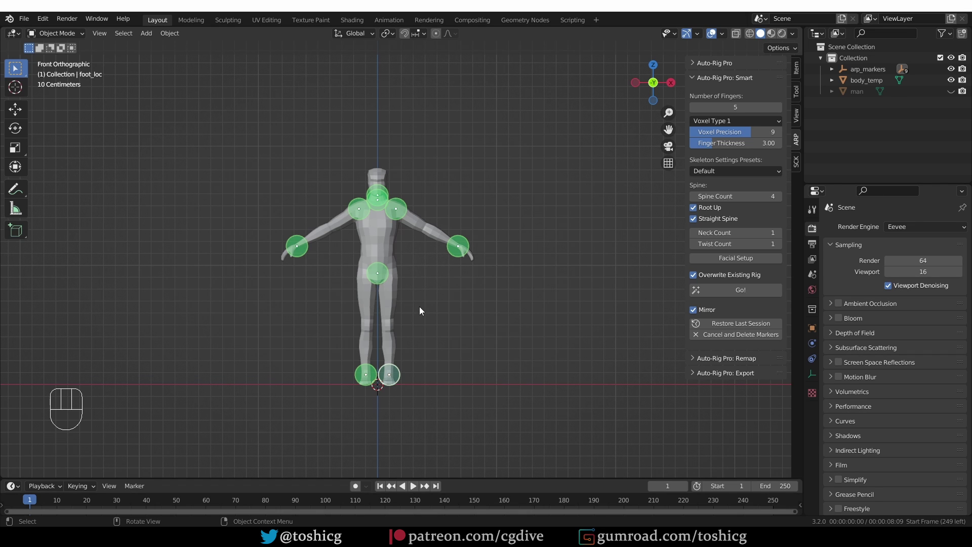
scroll(419, 305, up, 1)
key(KP_3)
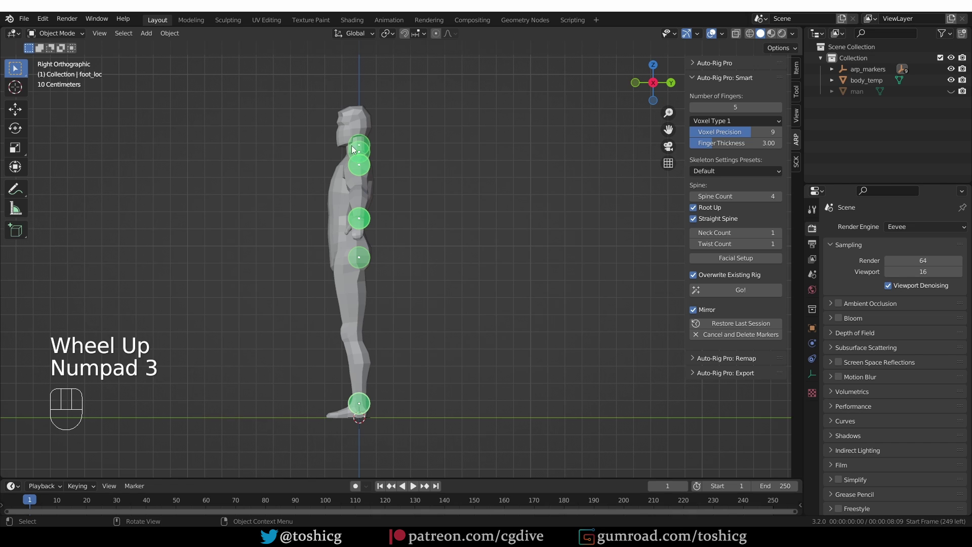
Try to move the chin marker forward and backward in the neck from the right side view.
scroll(367, 105, up, 3)
scroll(368, 105, up, 1)
shift+middle_drag(368, 105, 382, 244)
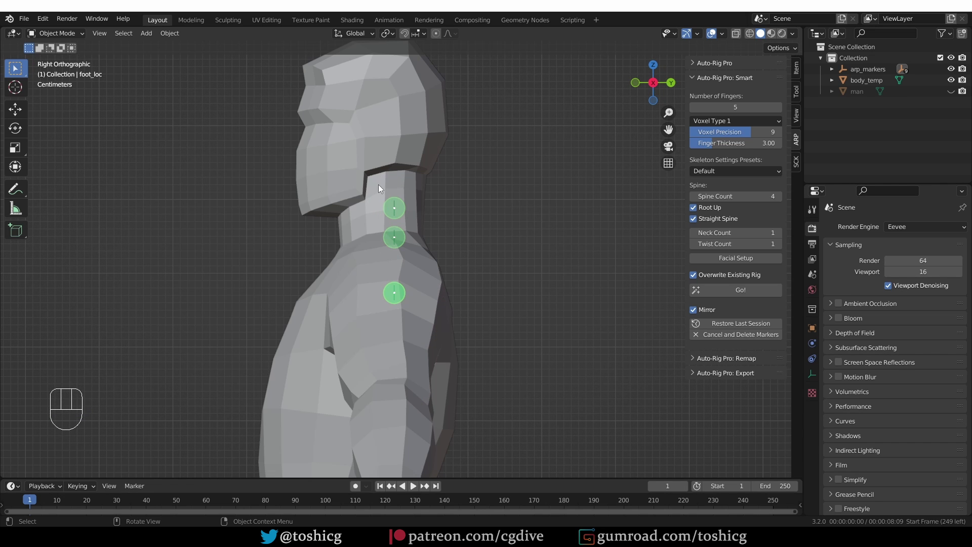
click(393, 206)
key(g)
click(385, 203)
key(g)
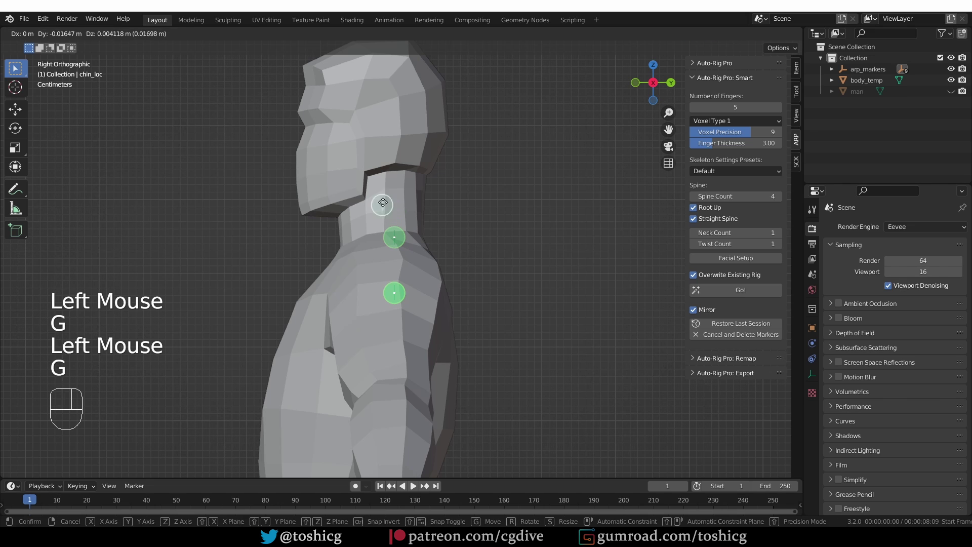
click(406, 224)
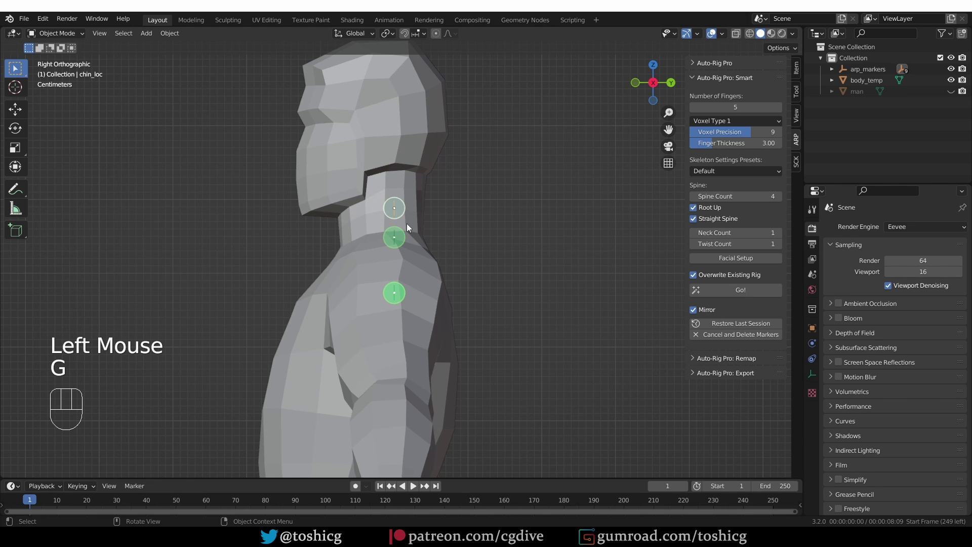
scroll(359, 238, down, 2)
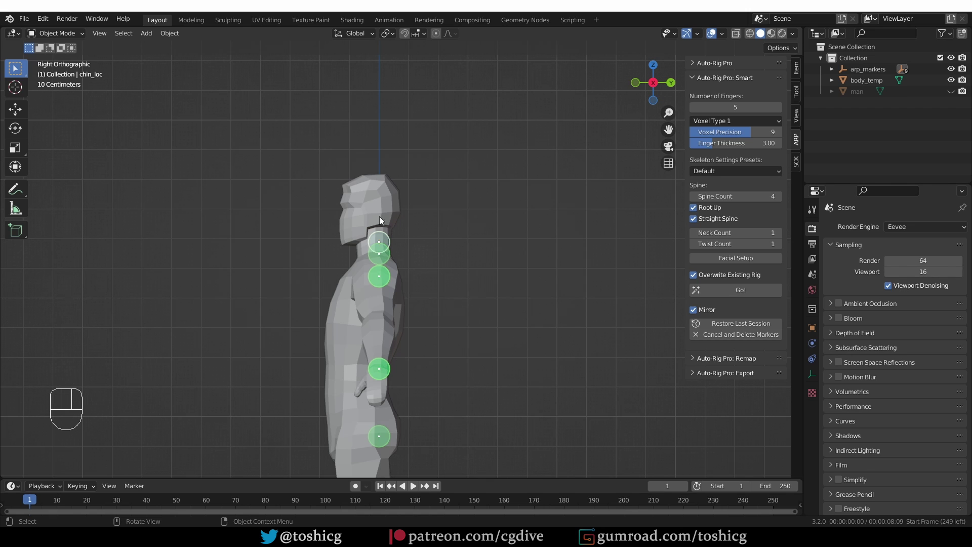
Move the ankle marker slightly upward from the side view and check its placement from the front.
shift+middle_drag(411, 399, 399, 360)
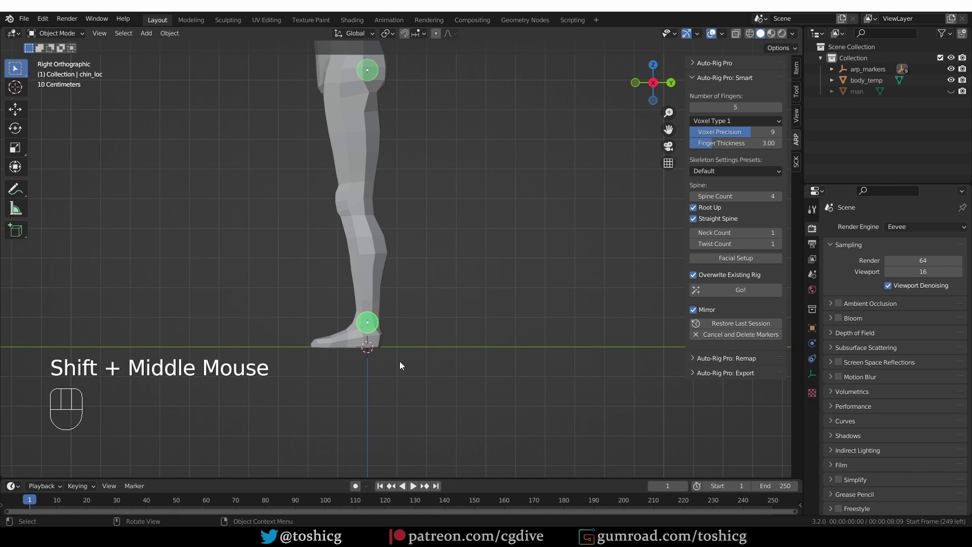
scroll(305, 335, up, 4)
click(271, 286)
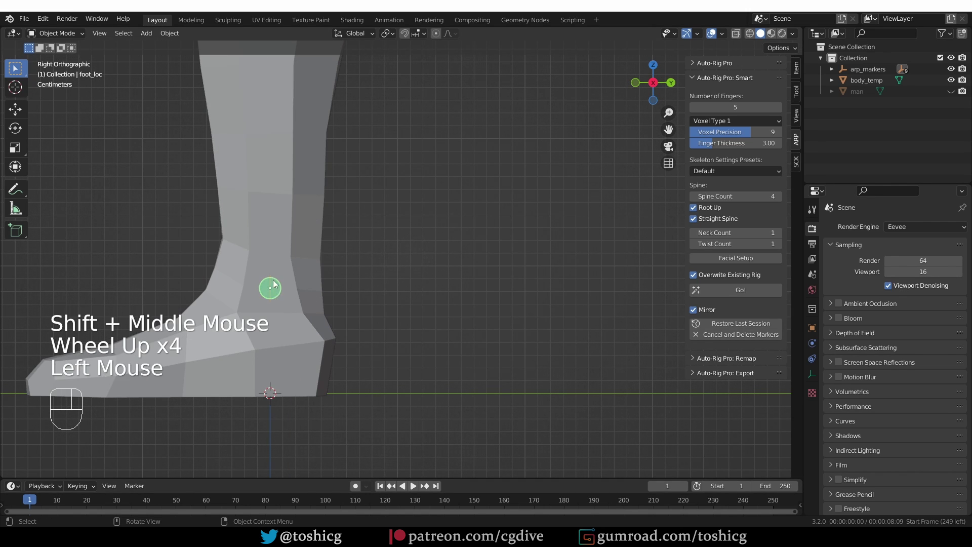
key(g)
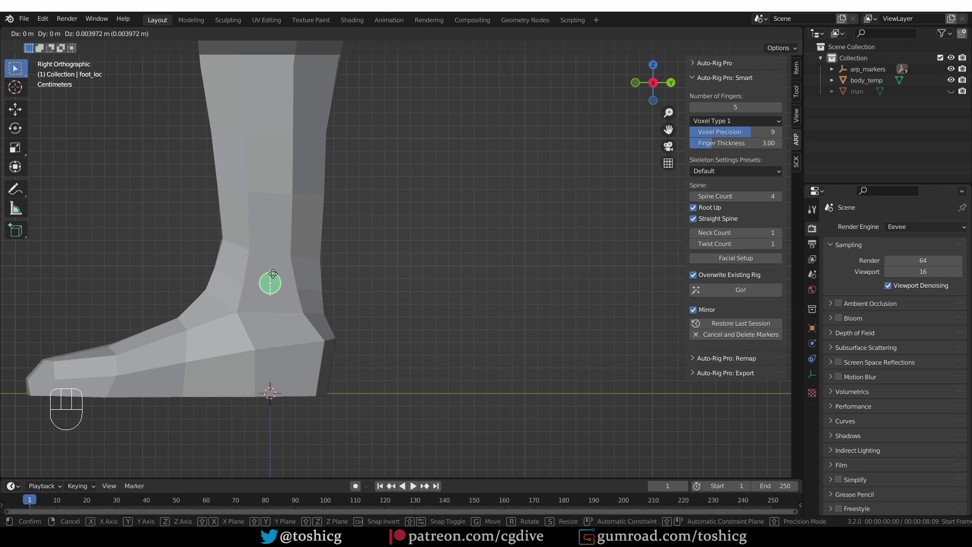
click(277, 281)
key(KP_1)
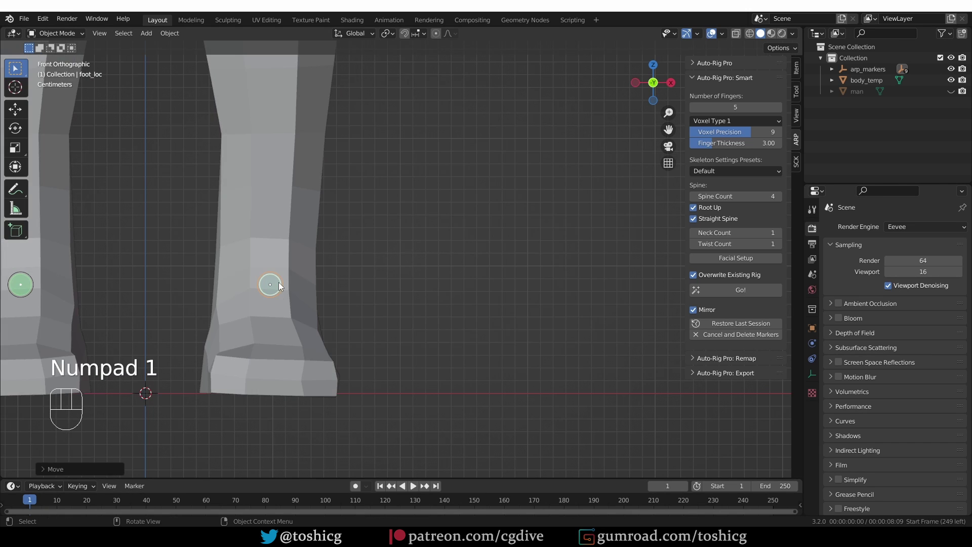
Set the number of fingers to 2 to suit the character's thumb-and-mitten hands.
scroll(279, 282, down, 4)
shift+middle_drag(320, 226, 334, 304)
scroll(334, 304, down, 3)
shift+middle_drag(334, 303, 349, 380)
scroll(397, 257, down, 3)
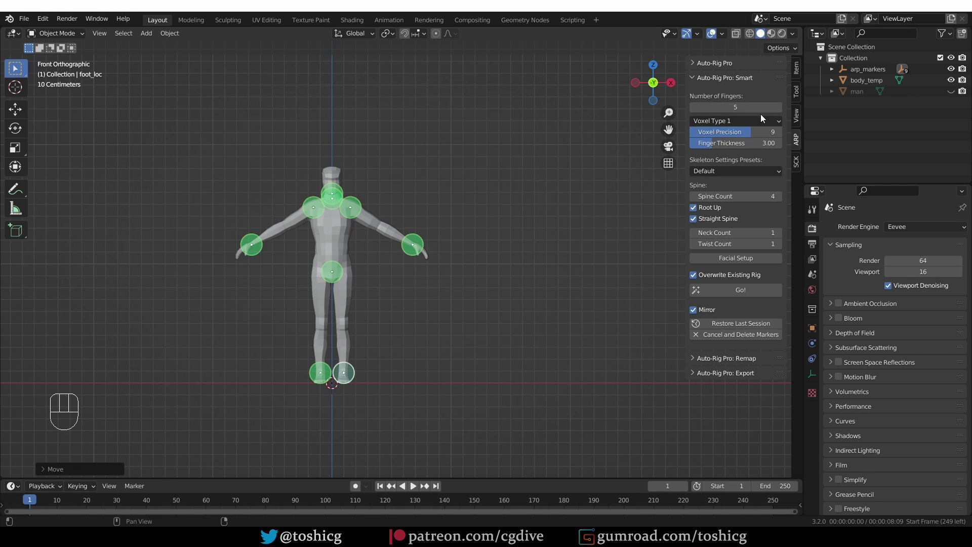
middle_drag(495, 196, 408, 284)
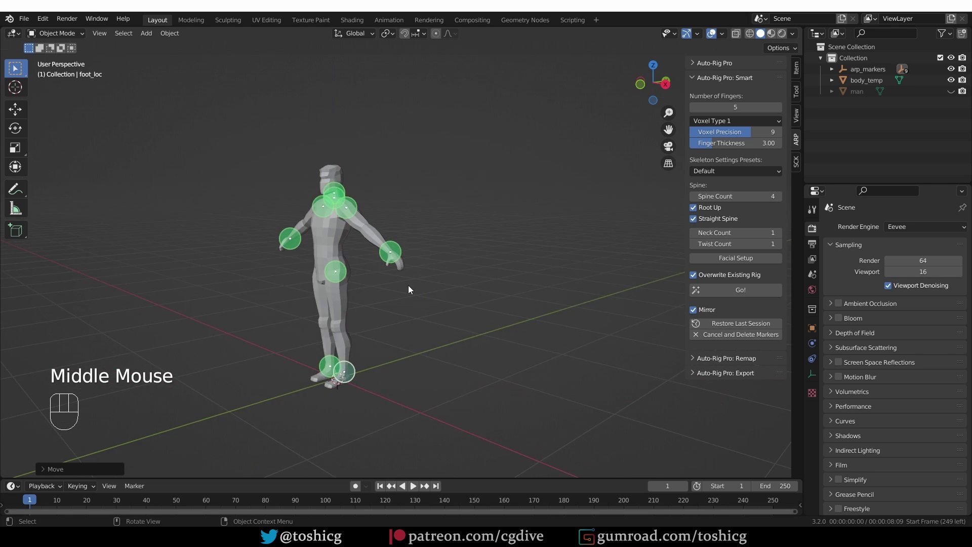
scroll(401, 243, up, 4)
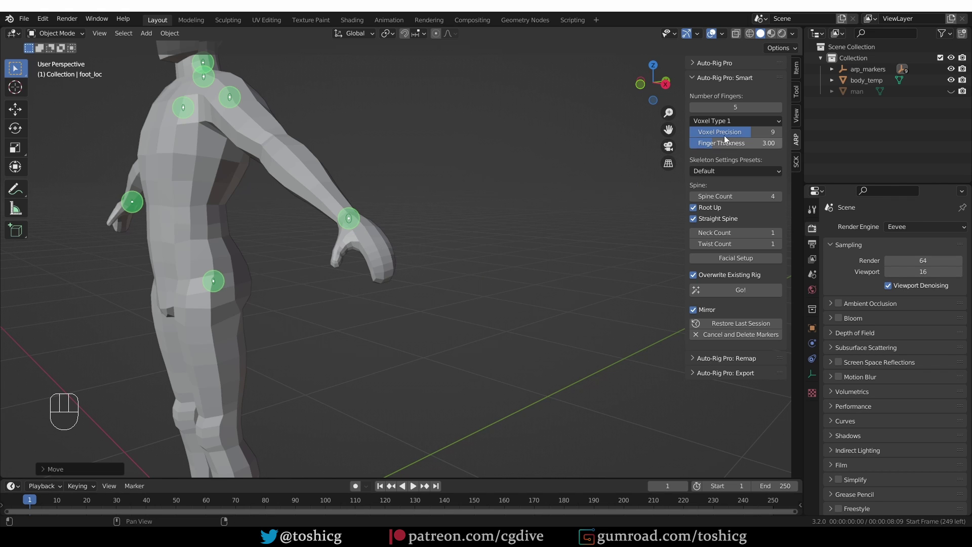
click(692, 106)
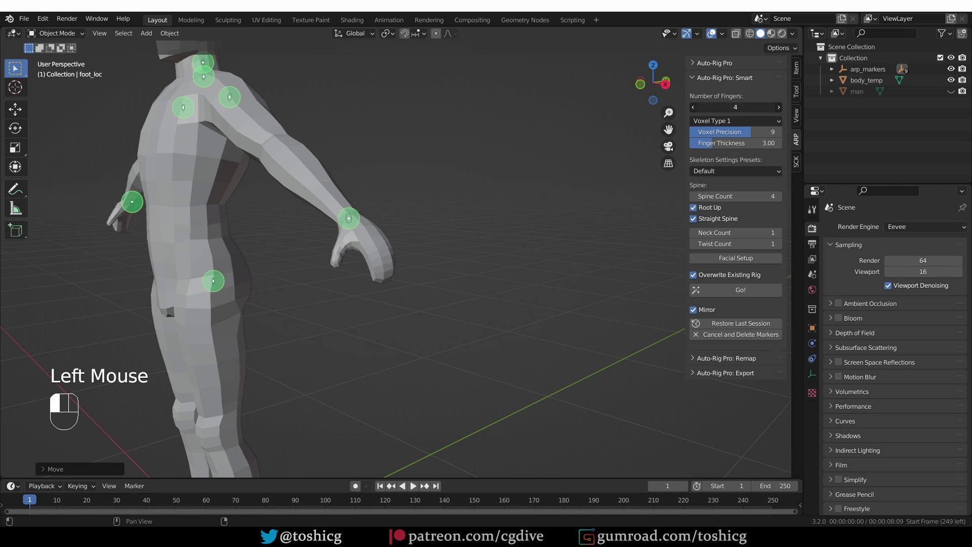
click(692, 107)
click(692, 106)
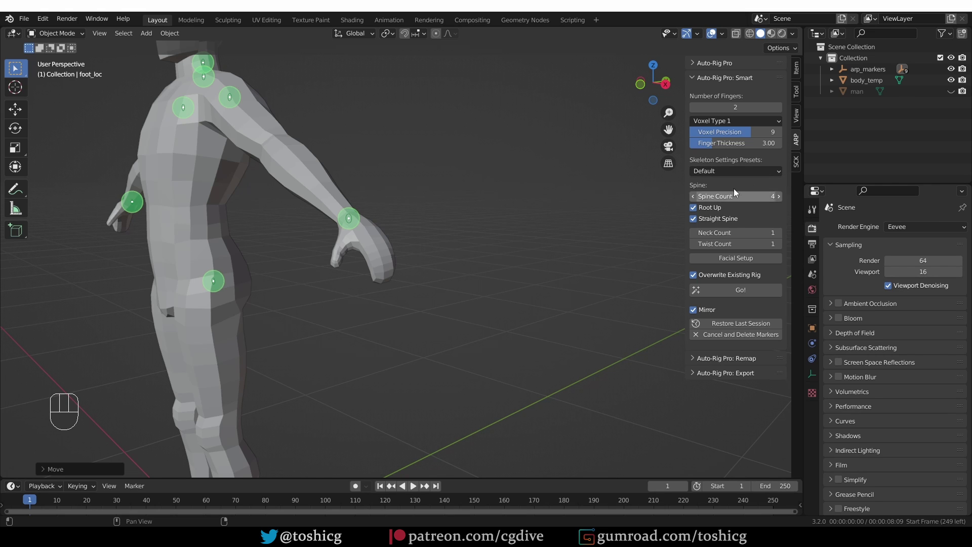
Review the skeleton settings presets, keep Default, and set the spine count to 3.
click(730, 169)
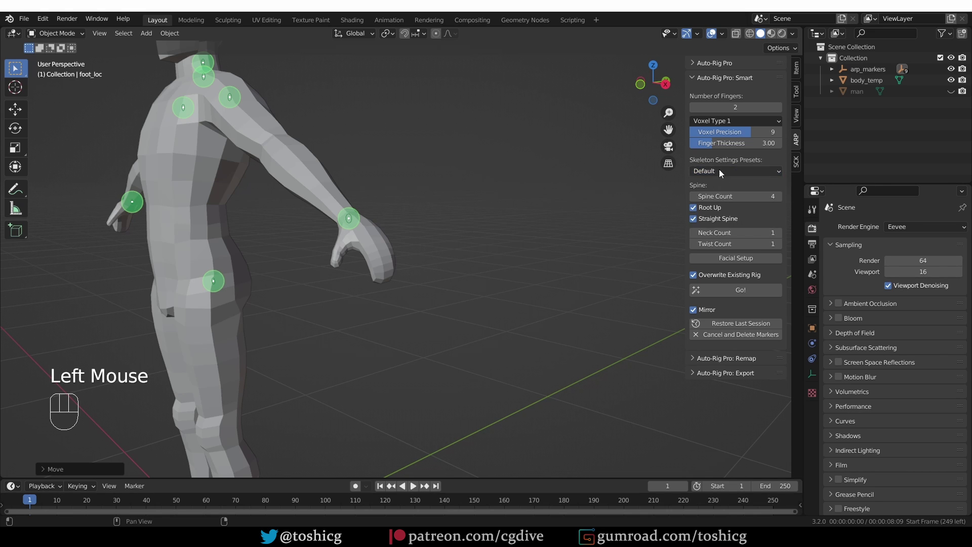
click(719, 170)
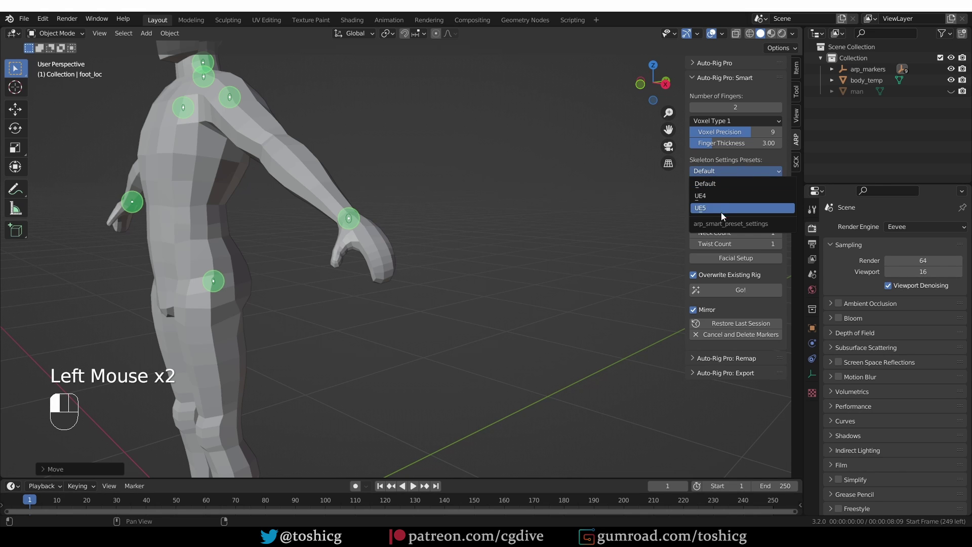
click(722, 173)
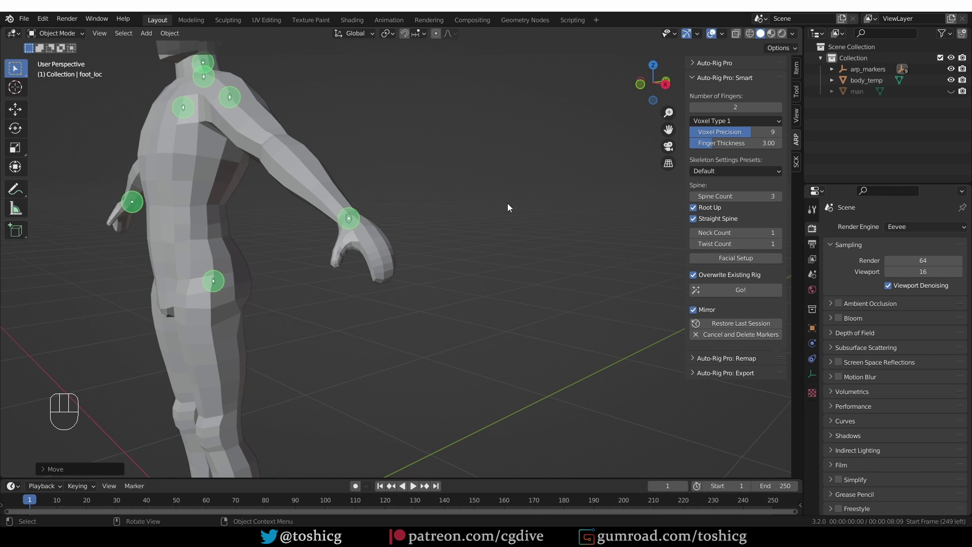
Annotate the character's left arm from the front with its bone line, the elbow division and the twist areas near shoulder and wrist.
scroll(210, 56, down, 3)
middle_drag(214, 155, 199, 274)
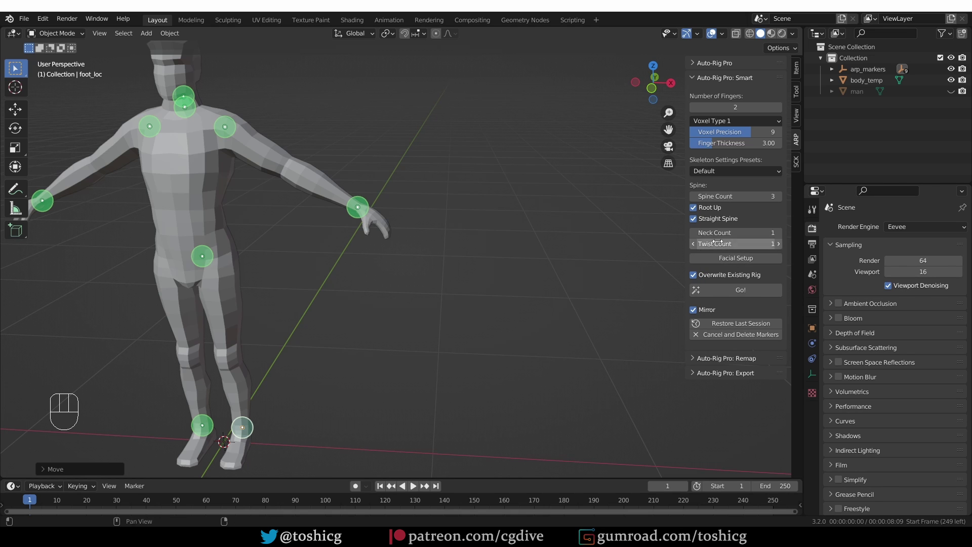
middle_drag(127, 56, 201, 116)
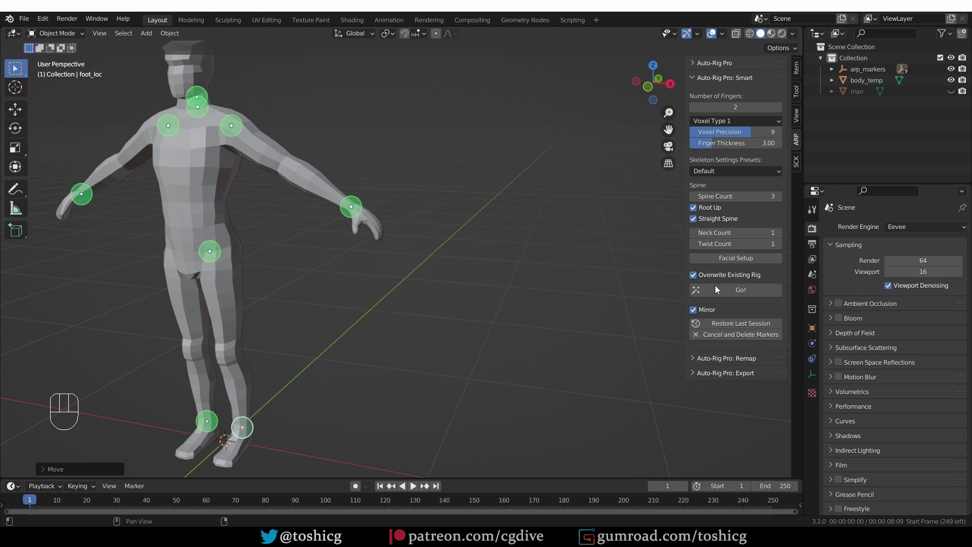
key(KP_1)
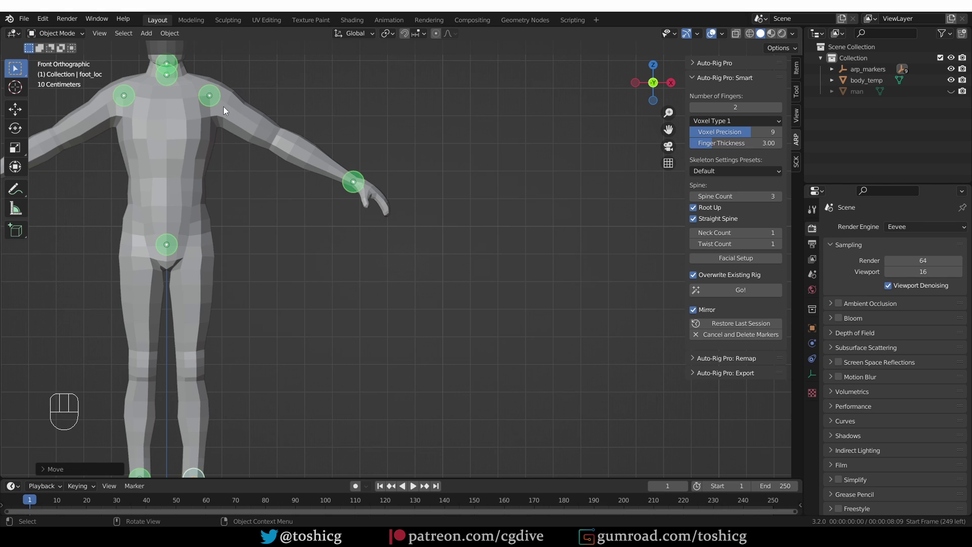
drag(221, 104, 349, 179)
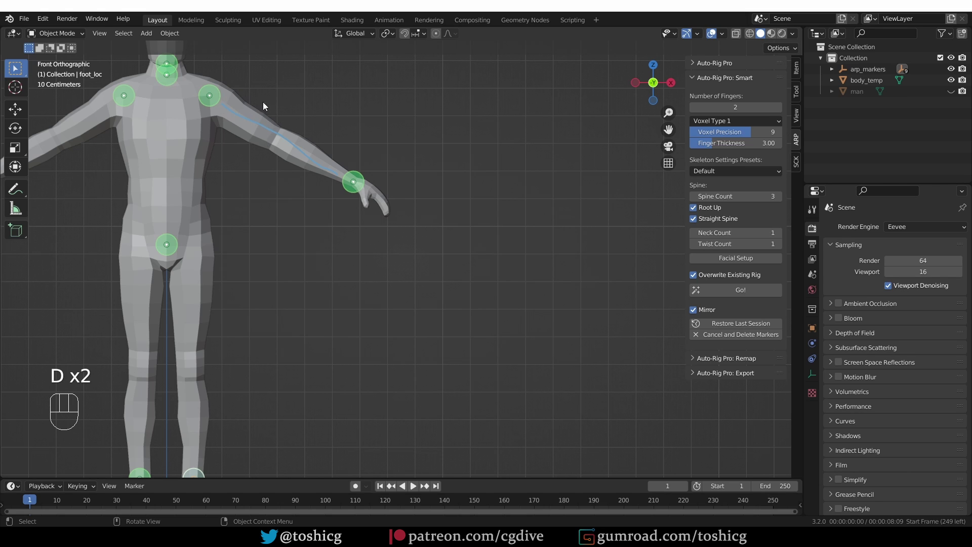
drag(282, 123, 265, 154)
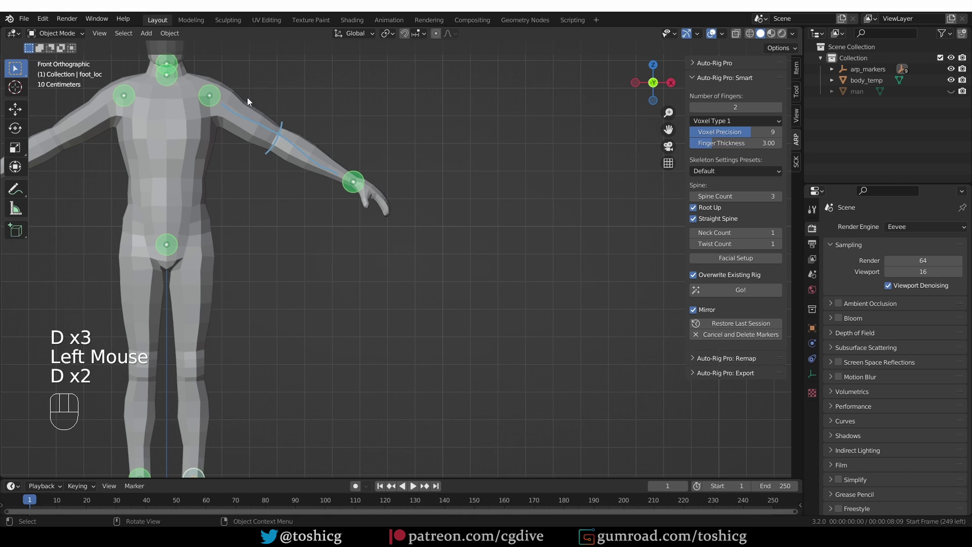
key(d)
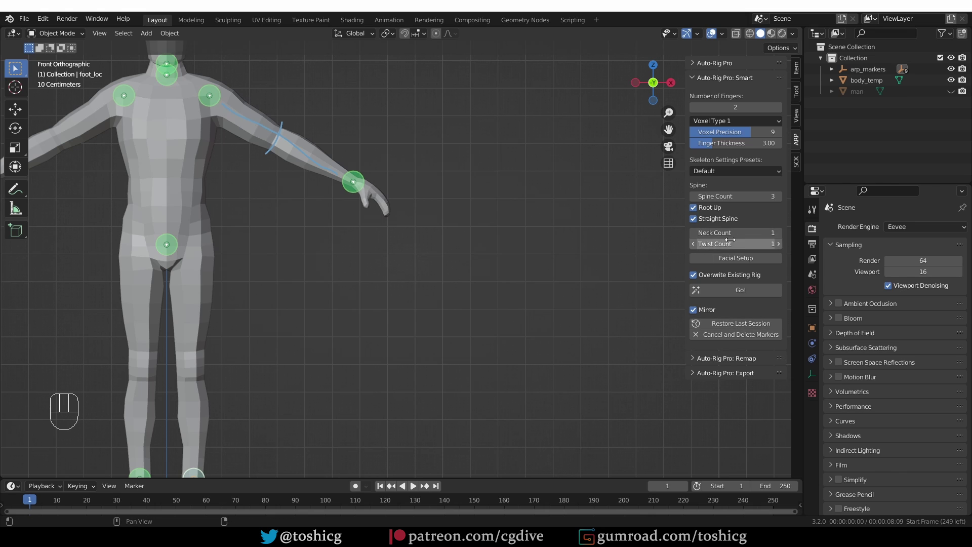
key(d)
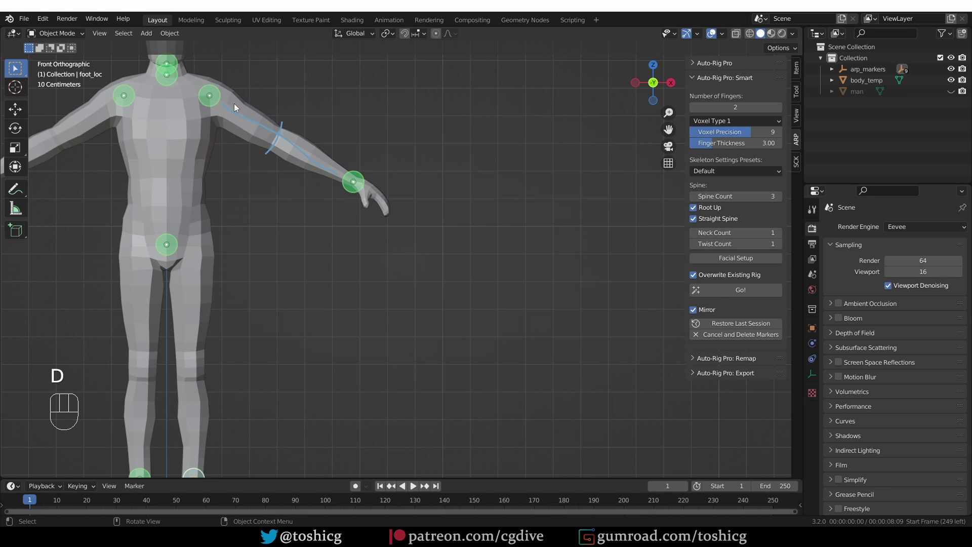
mouse_move(230, 102)
mouse_down()
mouse_move(215, 114)
mouse_move(250, 119)
mouse_move(239, 127)
mouse_up()
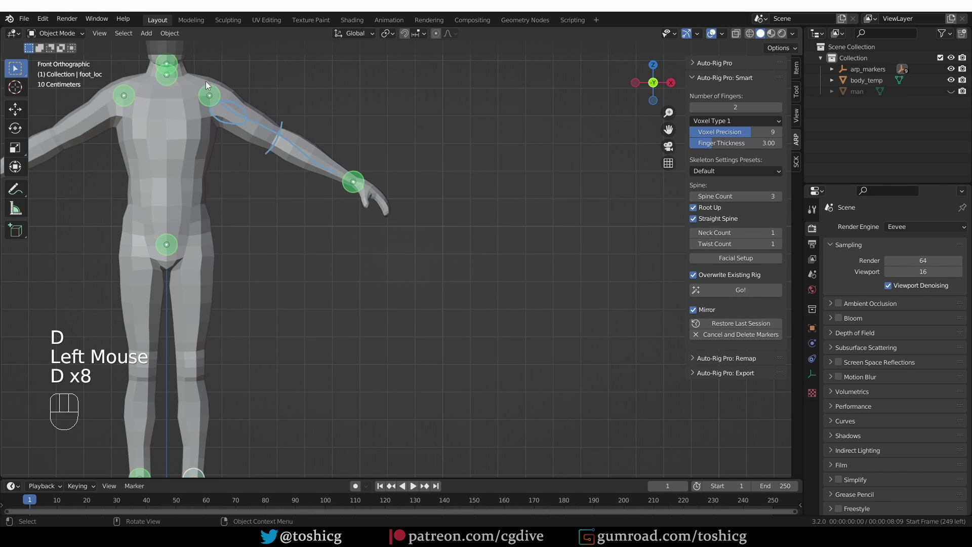
mouse_move(335, 167)
mouse_down()
mouse_move(334, 177)
mouse_move(319, 160)
mouse_up()
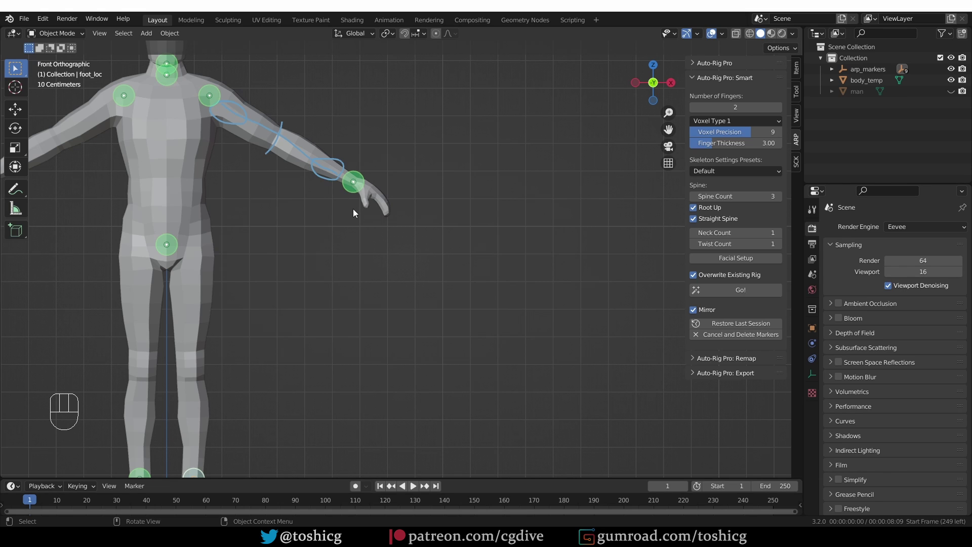
Undo all the annotation strokes on the left arm.
key(ctrl+z)
key(ctrl+z)
key(ctrl+z)
key(ctrl+z)
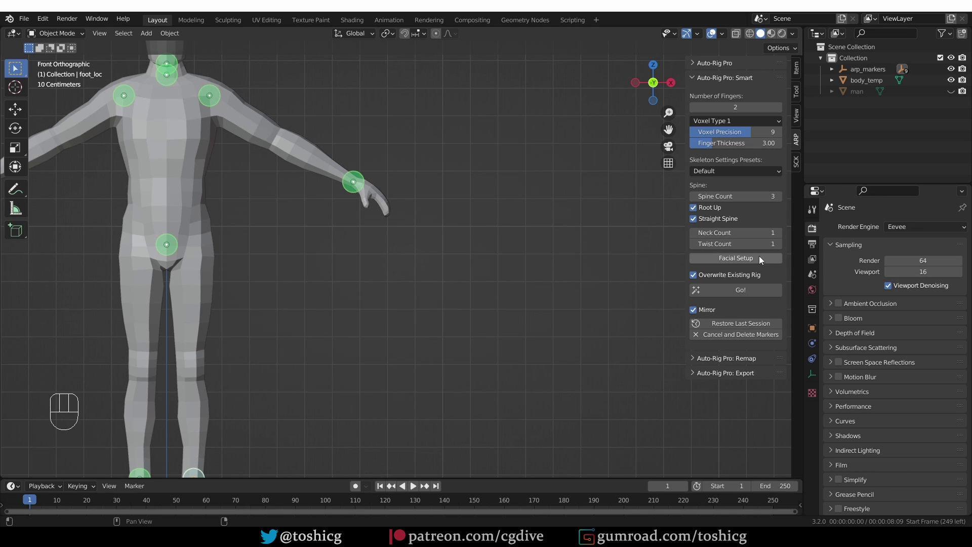
Generate the reference bones from the placed markers with the Smart settings.
shift+middle_drag(193, 77, 263, 181)
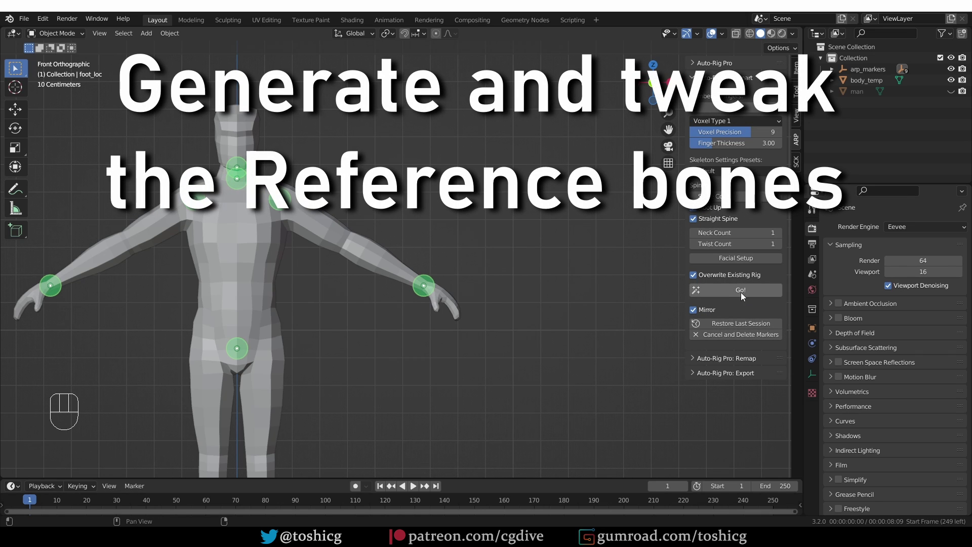
click(743, 291)
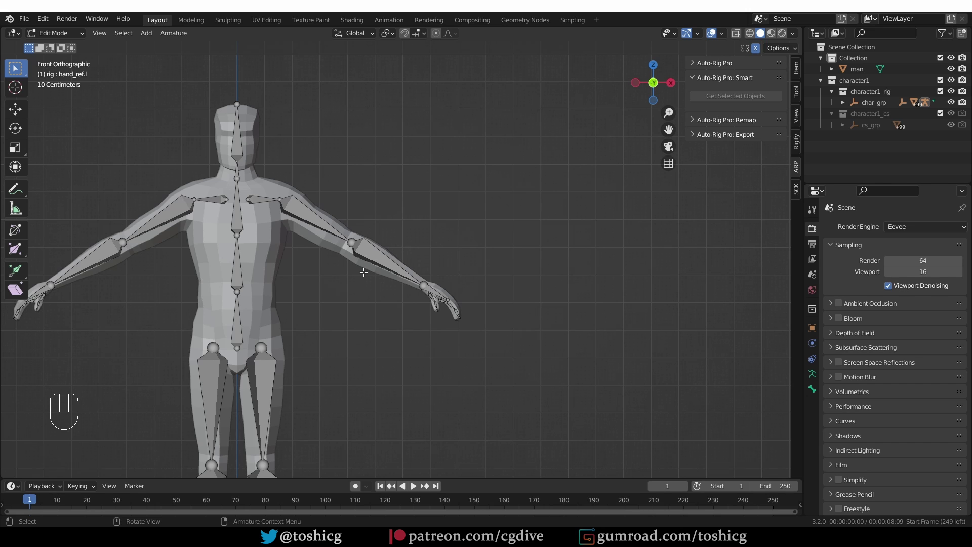
Reposition the left elbow joint of the reference bones inside the arm from the top and front views.
scroll(364, 272, up, 3)
click(345, 239)
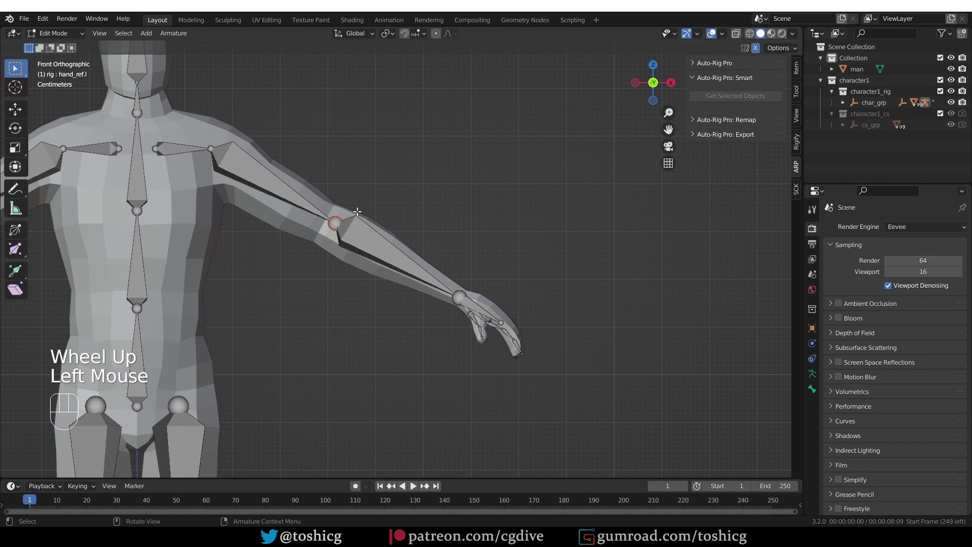
key(KP_7)
key(g)
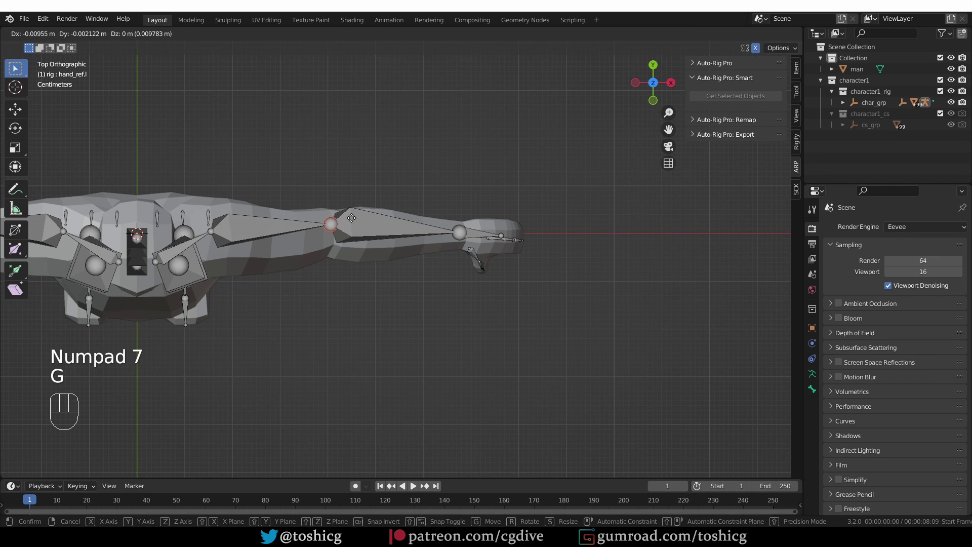
click(352, 215)
key(Right)
key(KP_1)
key(g)
click(353, 221)
Try adjusting the left elbow joint again from the top view and check the arm's bend in perspective.
middle_drag(357, 233, 273, 284)
scroll(369, 282, up, 2)
mouse_move(362, 202)
middle_down()
mouse_move(390, 201)
mouse_move(369, 202)
middle_up()
key(KP_7)
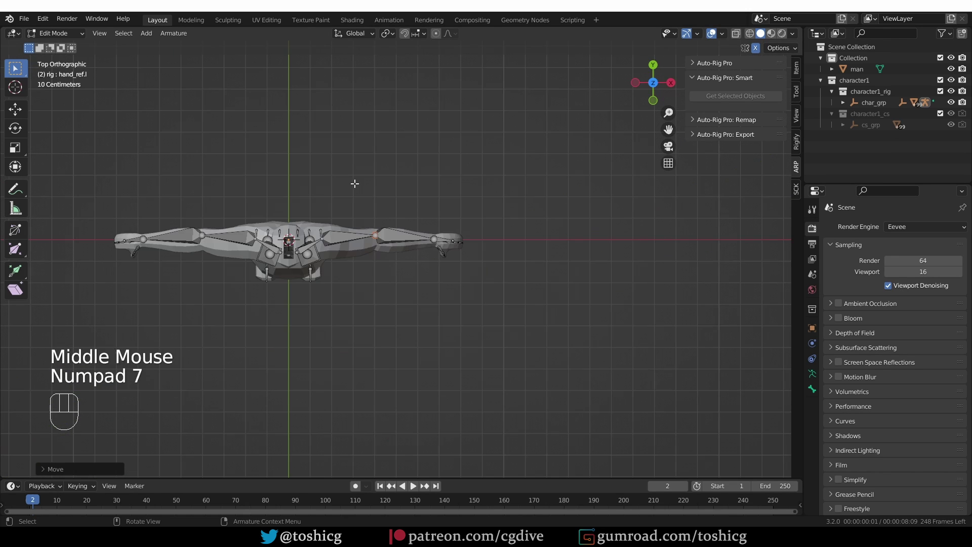
scroll(386, 253, up, 3)
key(g)
key(g)
middle_drag(386, 254, 334, 119)
scroll(349, 177, down, 2)
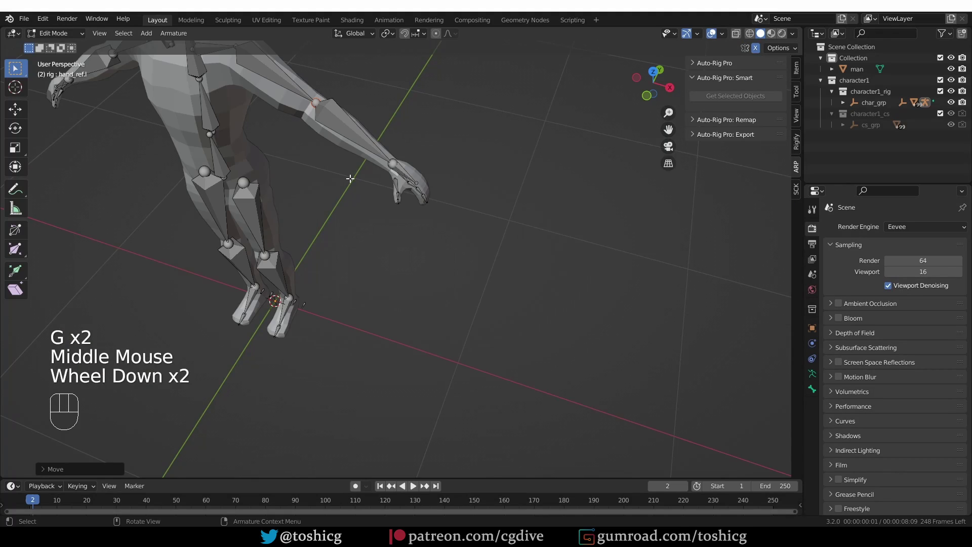
Frame the left elbow joint and annotate the direction of its bend from above.
key(KP_0)
key(KP_Decimal)
scroll(364, 159, down, 7)
mouse_move(380, 178)
middle_down()
mouse_move(371, 215)
mouse_move(304, 269)
middle_up()
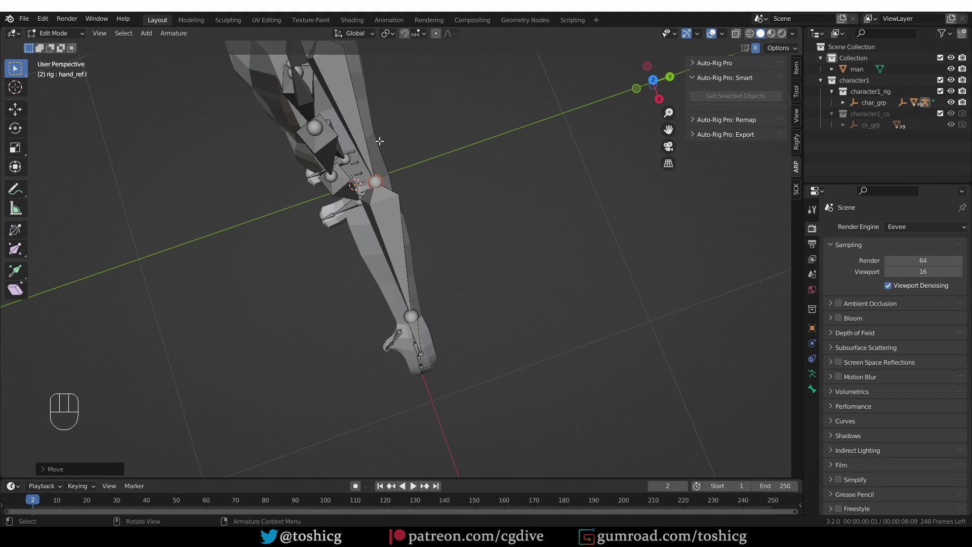
key(d)
drag(370, 139, 394, 219)
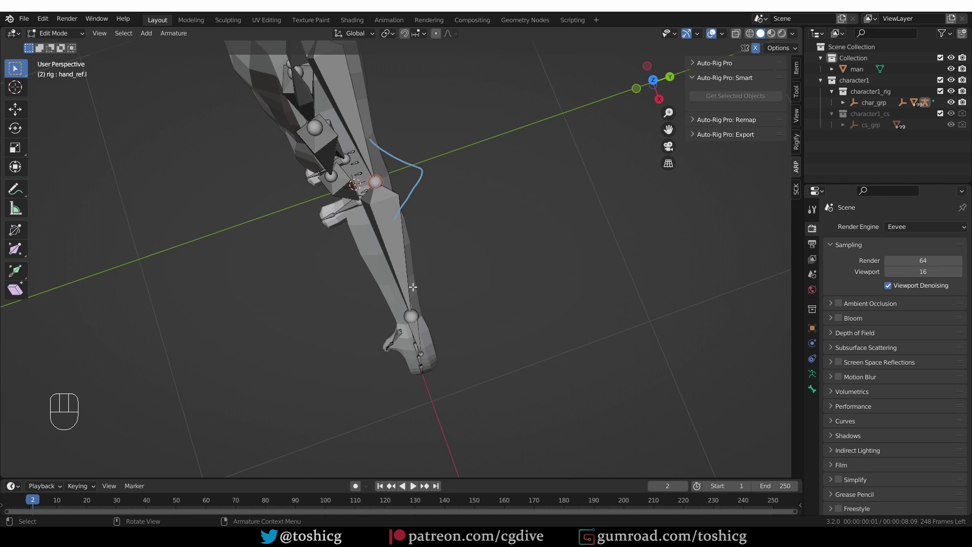
Undo the elbow annotation and the latest elbow joint adjustment.
key(ctrl+z)
key(ctrl+z)
key(shift+ctrl+z)
Examine the thumb and finger reference bones inside the character's left hand.
mouse_move(489, 213)
middle_down()
mouse_move(529, 386)
mouse_move(526, 324)
middle_up()
scroll(526, 324, up, 2)
mouse_move(527, 324)
middle_down()
mouse_move(523, 263)
mouse_move(478, 218)
middle_up()
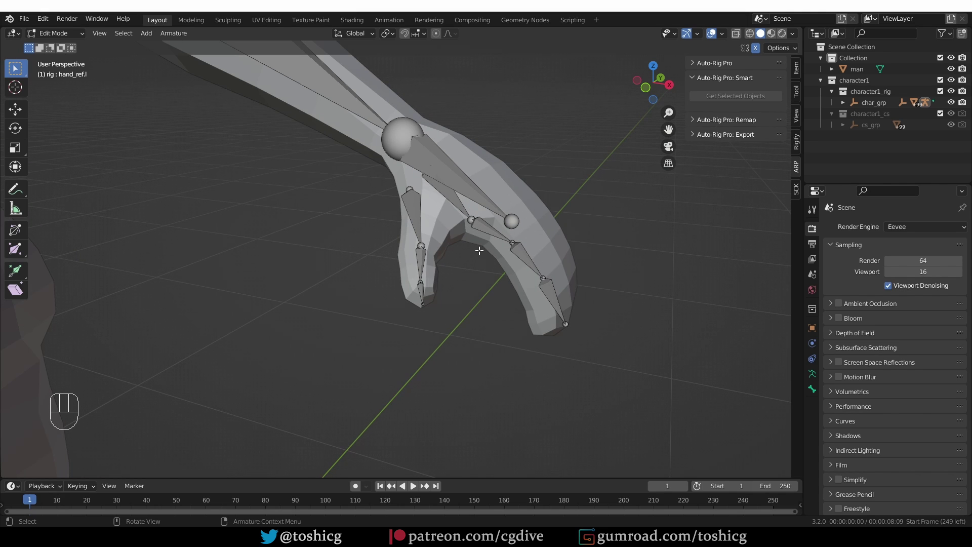
Reposition the index finger's base joint and next knuckle in the left hand from the front view.
key(KP_1)
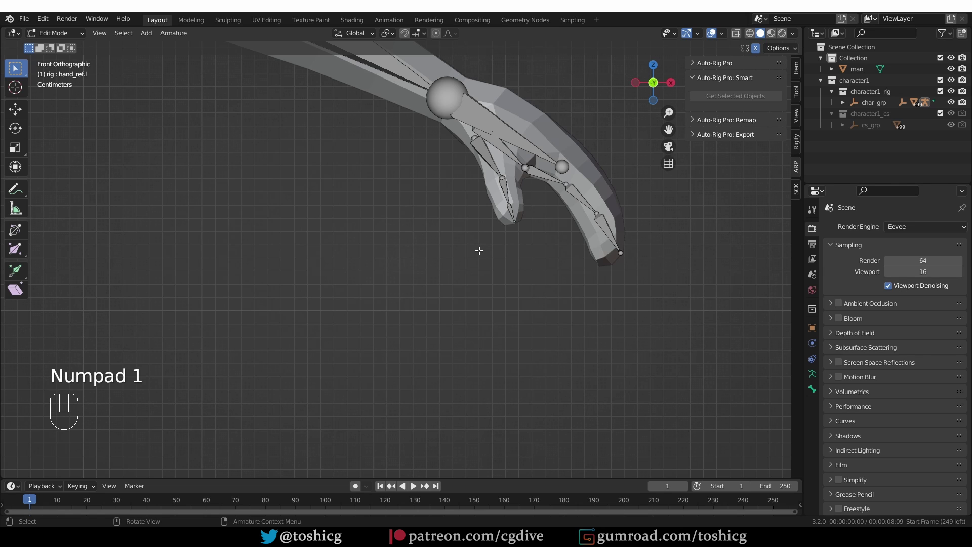
shift+middle_drag(576, 176, 569, 269)
key(g)
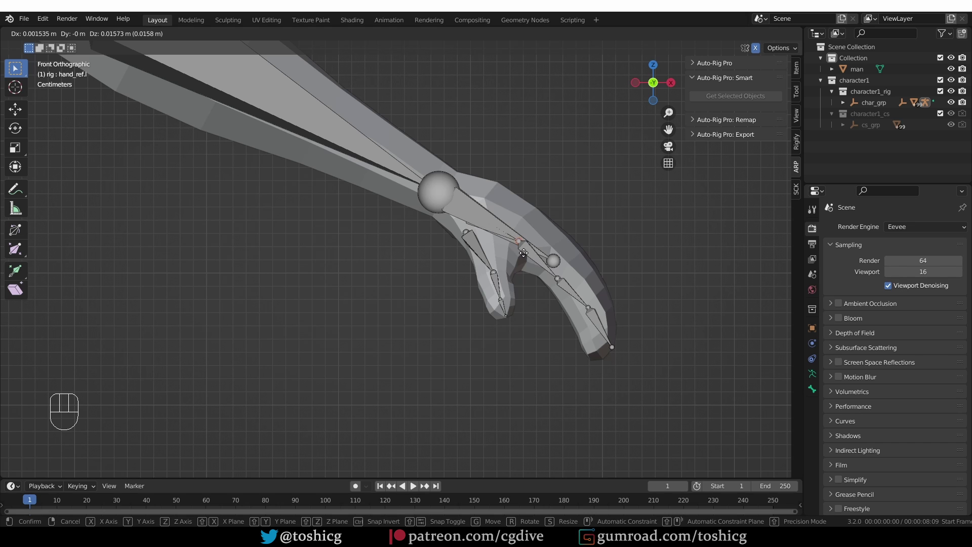
click(523, 253)
key(g)
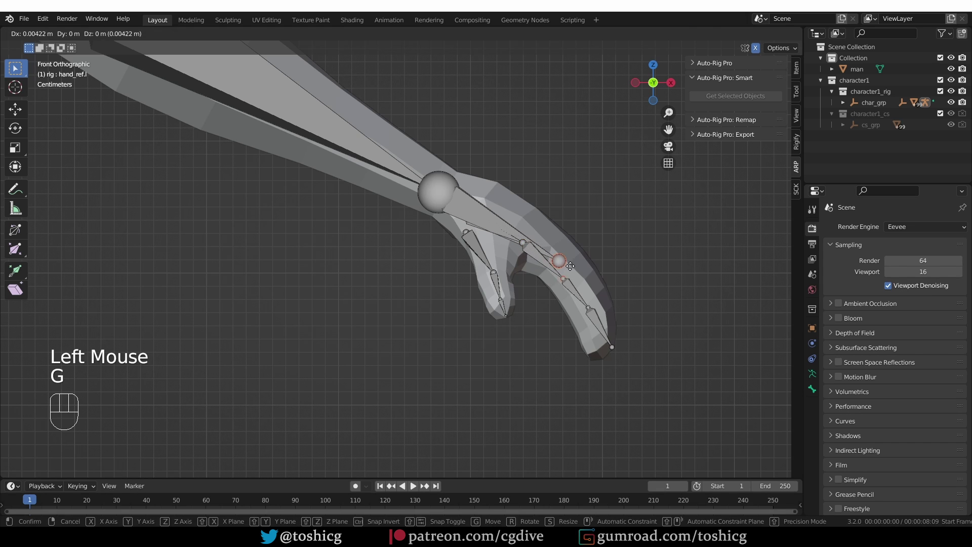
click(576, 268)
Move the left index fingertip and its last knuckle joint to sit inside the finger mesh.
key(g)
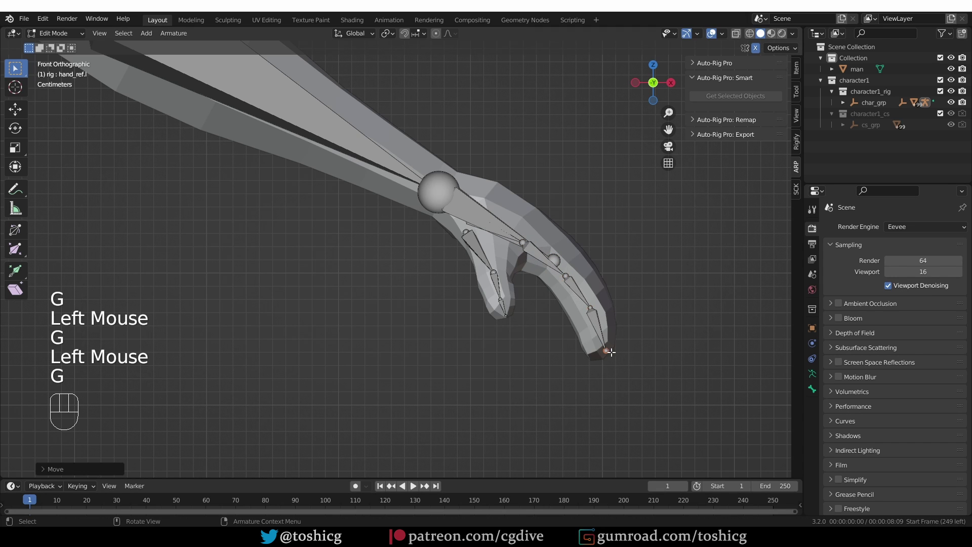
click(607, 348)
click(590, 302)
click(590, 304)
click(590, 305)
key(g)
click(592, 305)
scroll(546, 278, up, 1)
Move the base joint of the left thumb reference bone inward toward the palm, checking it from several angles.
middle_drag(536, 276, 473, 314)
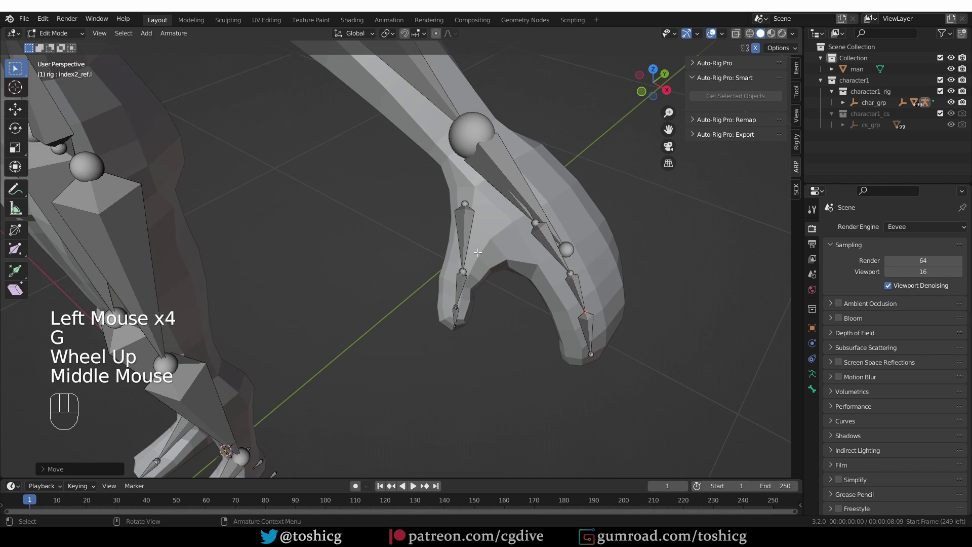
middle_drag(448, 152, 485, 184)
click(501, 188)
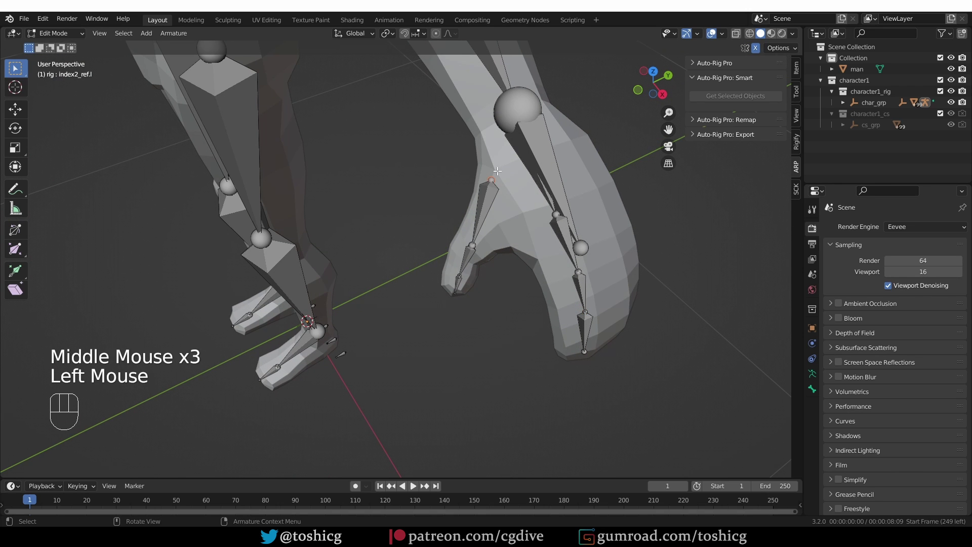
key(g)
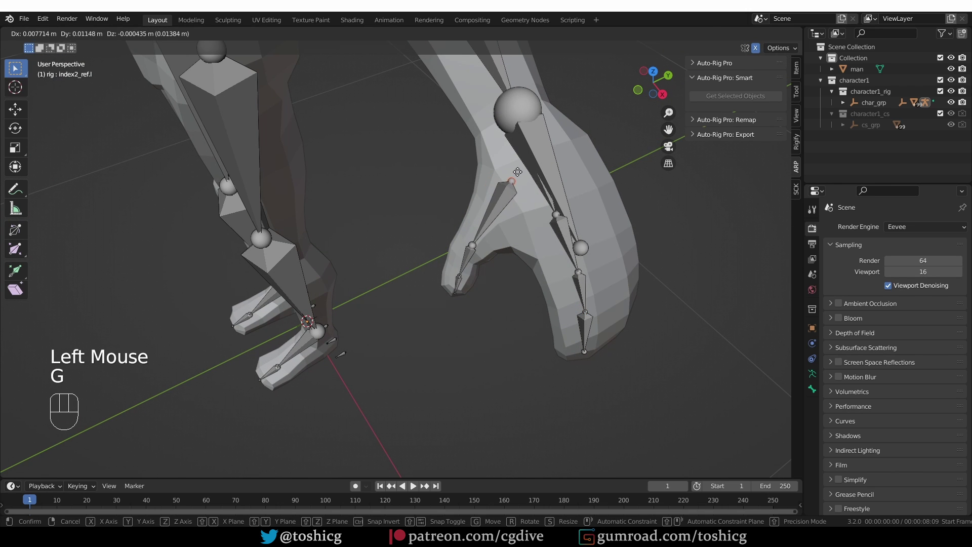
click(518, 172)
middle_drag(518, 171, 511, 263)
key(g)
click(553, 178)
Adjust the knee joint's position slightly from the side view to fit the leg mesh.
scroll(493, 250, down, 2)
scroll(493, 250, down, 2)
middle_drag(511, 263, 547, 261)
shift+middle_drag(546, 260, 566, 258)
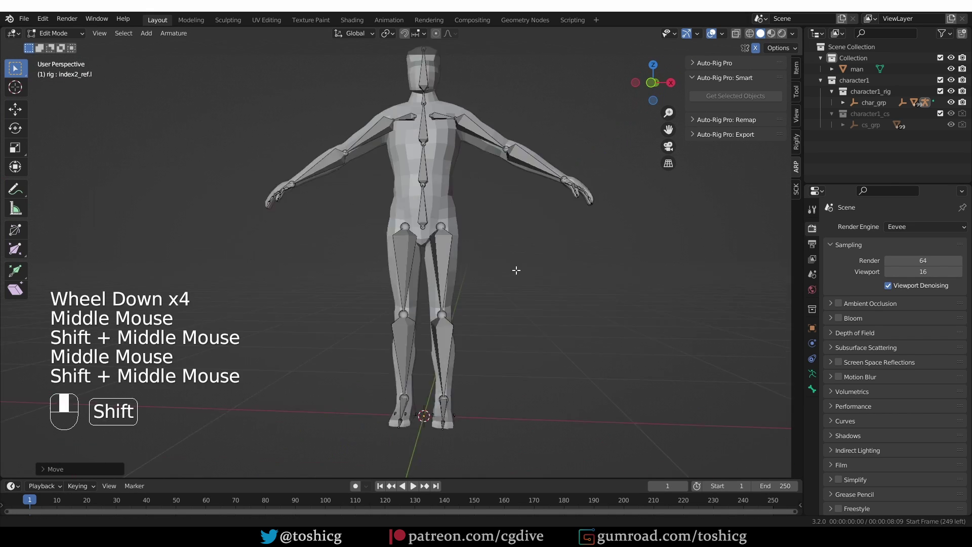
key(KP_3)
scroll(630, 254, up, 2)
shift+middle_drag(629, 254, 581, 233)
click(581, 233)
key(g)
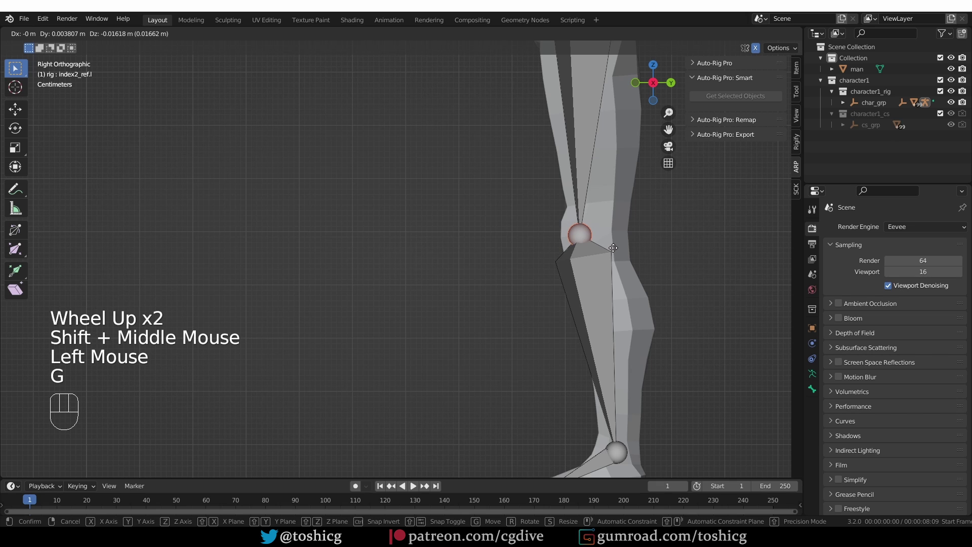
click(582, 231)
Move the outer foot bank reference bone in to the outer edge of the left foot.
shift+middle_drag(649, 431, 648, 351)
scroll(548, 252, up, 2)
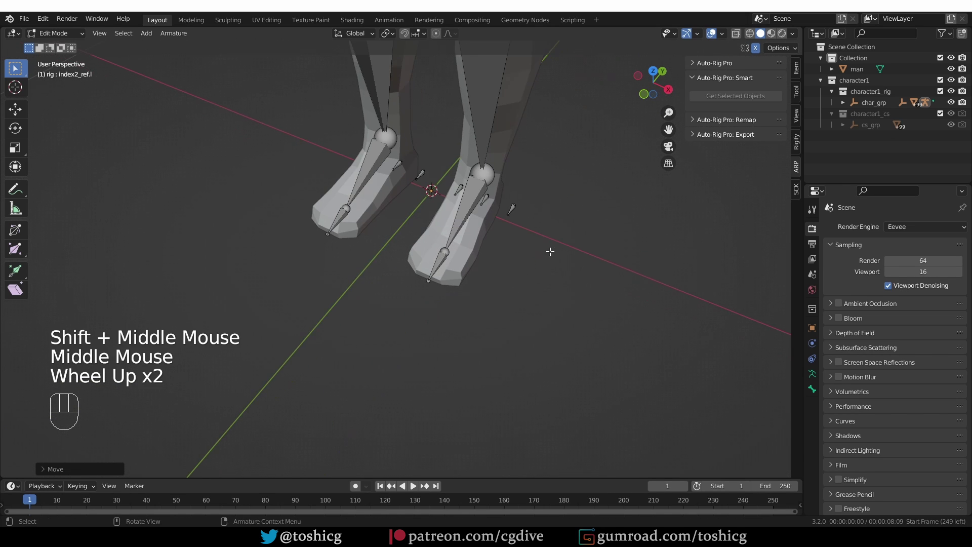
shift+middle_drag(549, 251, 523, 234)
scroll(522, 235, up, 1)
click(508, 212)
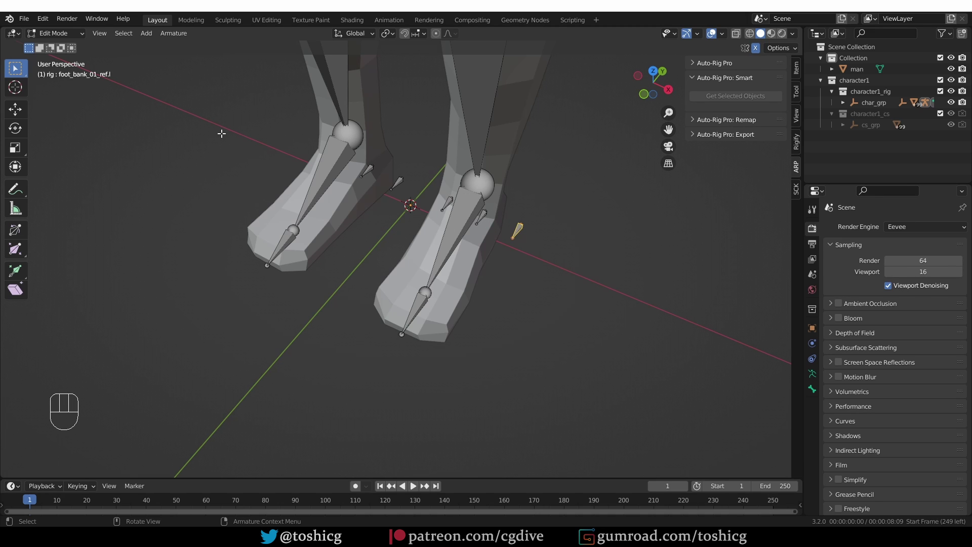
click(15, 109)
drag(563, 249, 545, 240)
Move the inner foot bank reference bone to the inner edge of the left foot.
click(434, 203)
click(433, 203)
scroll(435, 213, up, 1)
middle_drag(435, 212, 521, 258)
scroll(442, 243, up, 1)
click(409, 230)
Review how the reference bones fit the whole character from the front.
scroll(410, 230, down, 1)
scroll(440, 260, down, 3)
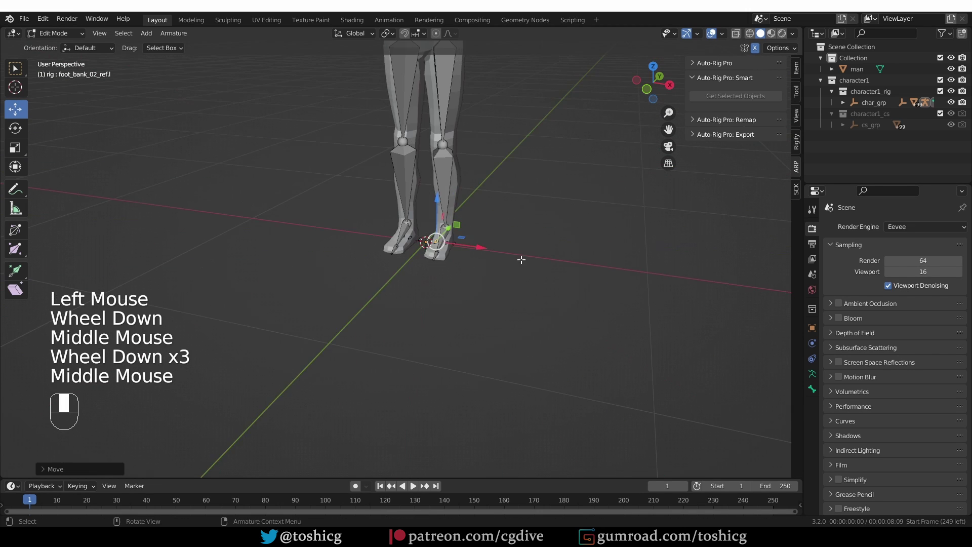
scroll(472, 213, down, 1)
shift+middle_drag(472, 213, 603, 248)
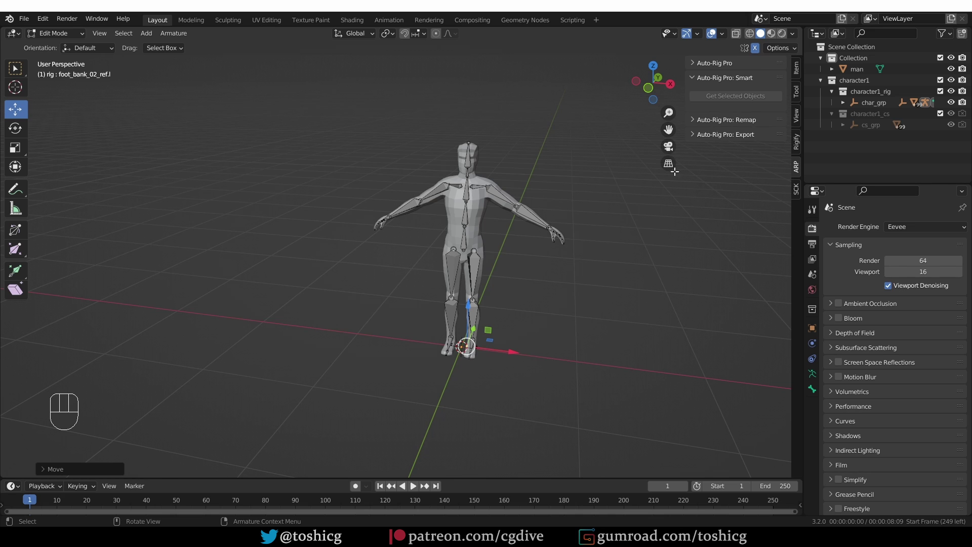
scroll(575, 278, up, 1)
scroll(575, 277, up, 1)
middle_drag(575, 278, 557, 261)
shift+middle_drag(556, 261, 544, 243)
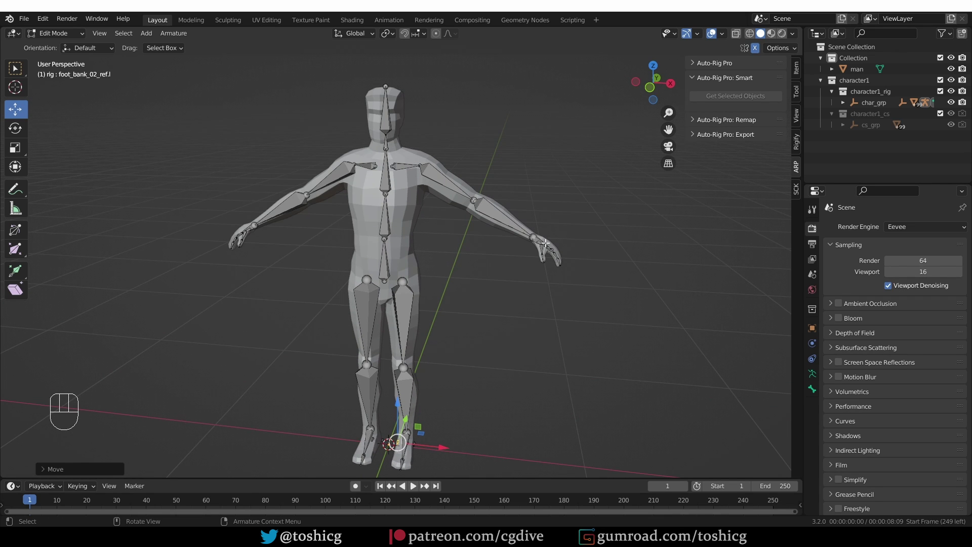
Expand the Auto-Rig Pro rig settings and inspect the Limb Options for the spine and the left arm.
click(693, 65)
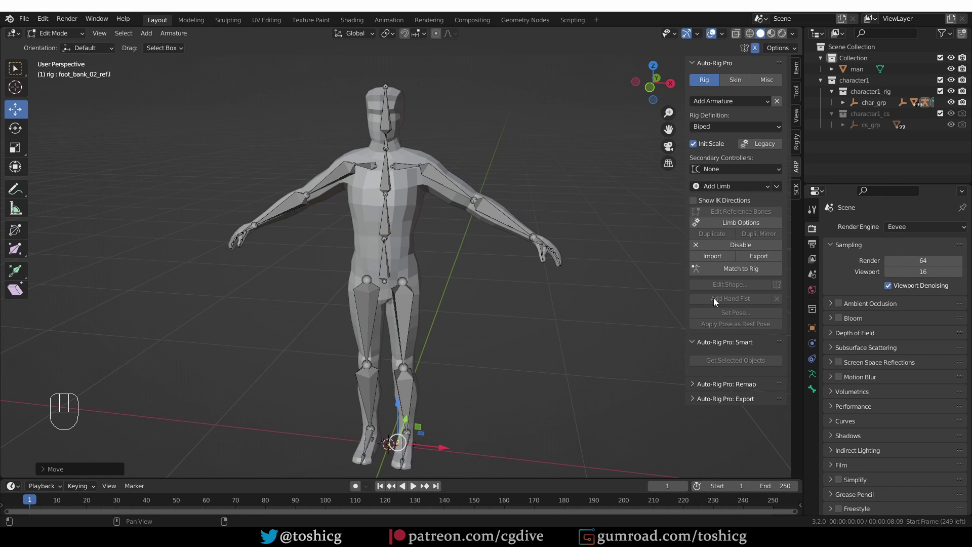
click(378, 225)
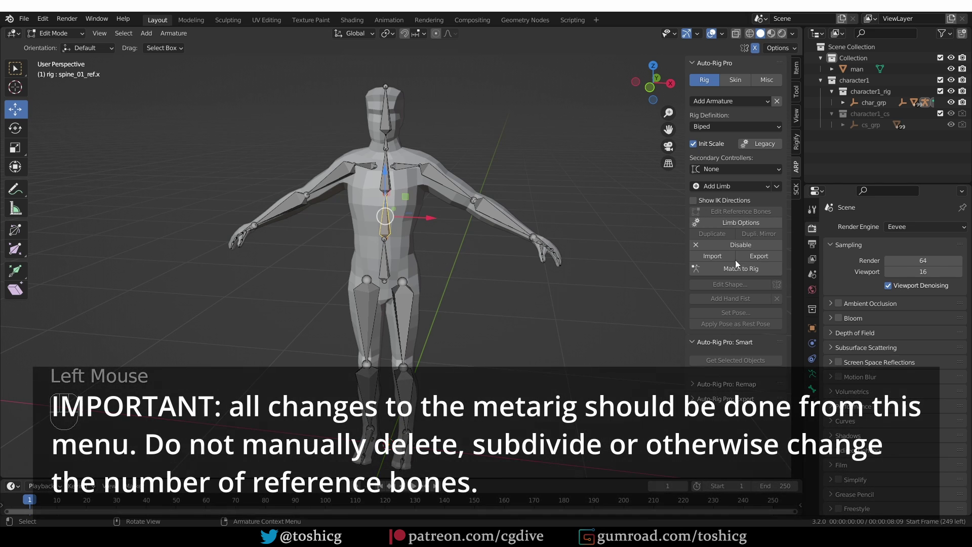
click(750, 223)
click(446, 182)
click(732, 223)
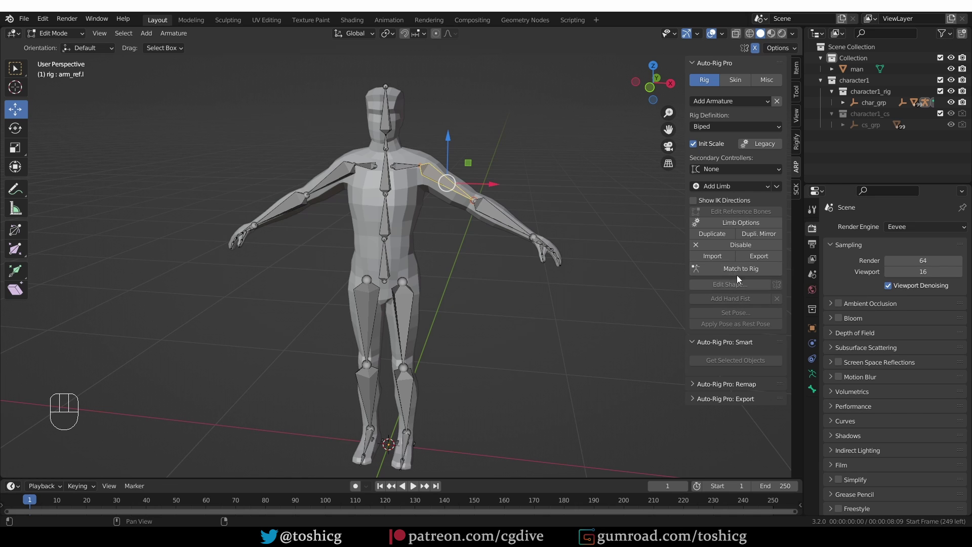
Generate the control rig from the reference bones with Match to Rig.
click(742, 269)
middle_drag(564, 309, 423, 132)
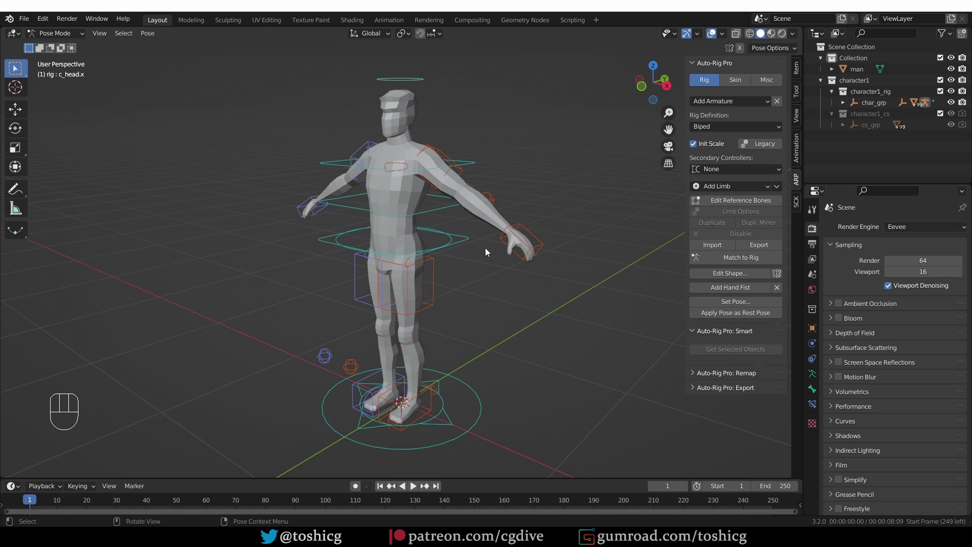
Try moving the left hand IK control toward the body in Pose Mode.
click(529, 232)
key(Tab)
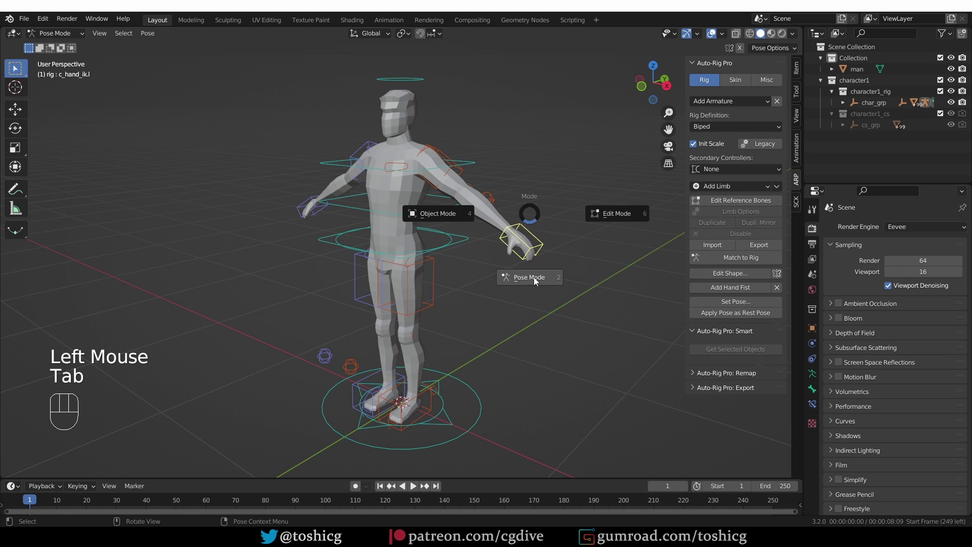
click(534, 284)
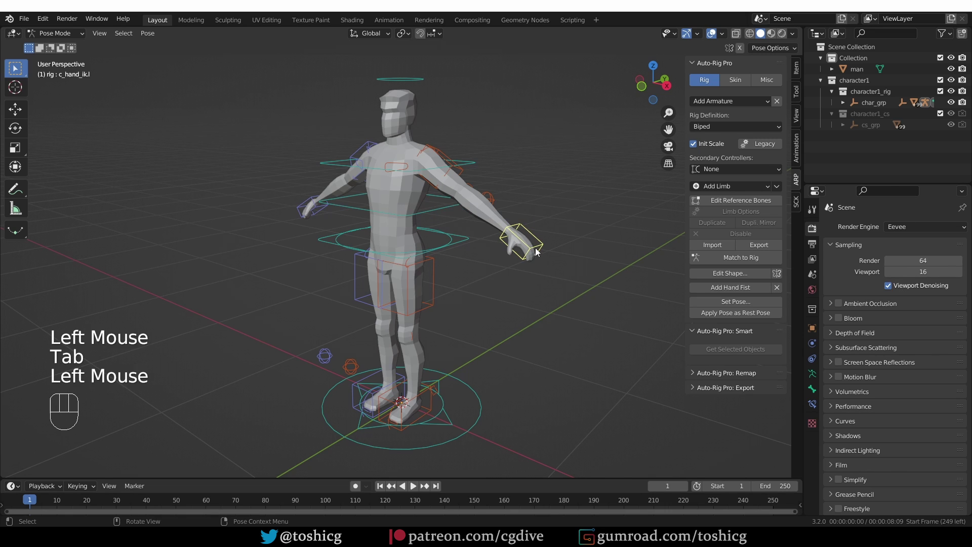
key(g)
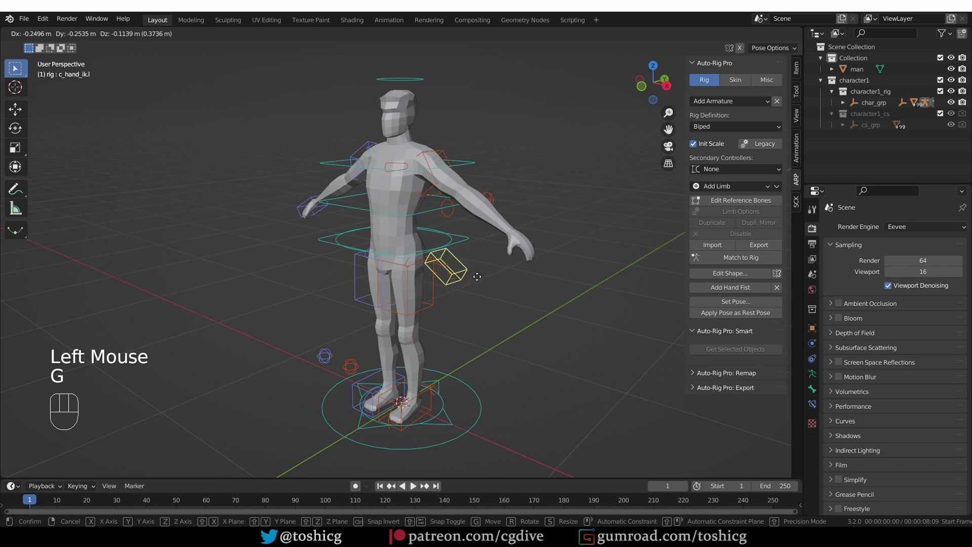
click(450, 243)
click(450, 243)
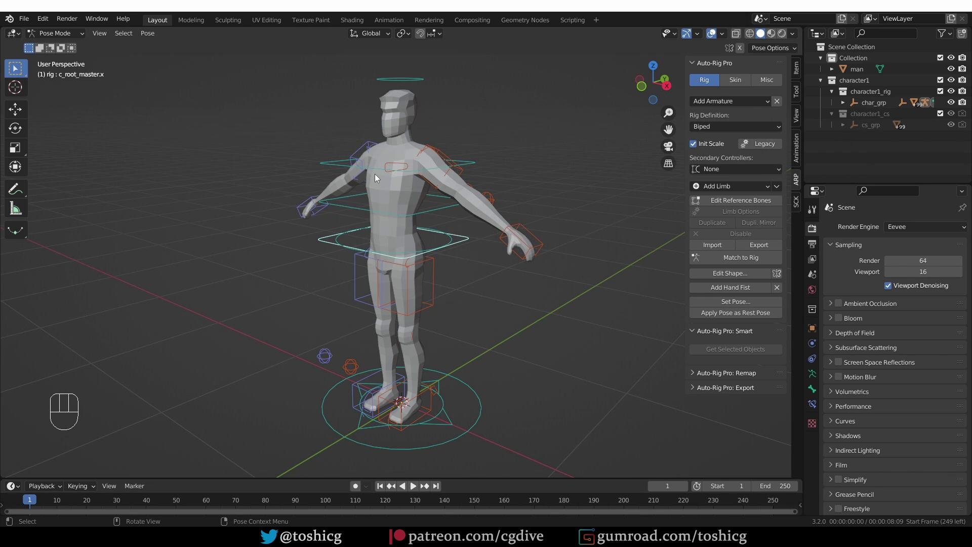
Switch the rig to Object Mode and open the Auto-Rig Pro skinning settings.
middle_drag(374, 174, 419, 164)
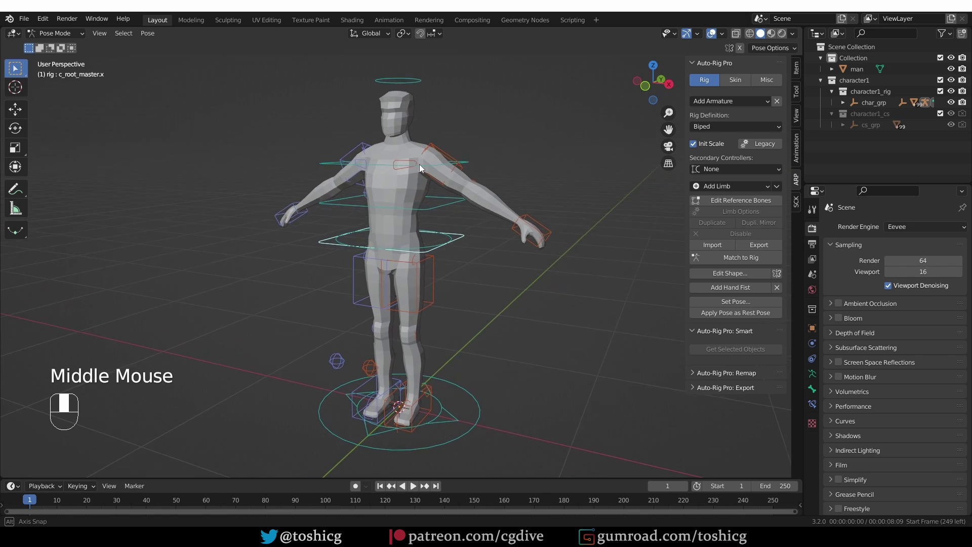
key(Tab)
click(314, 183)
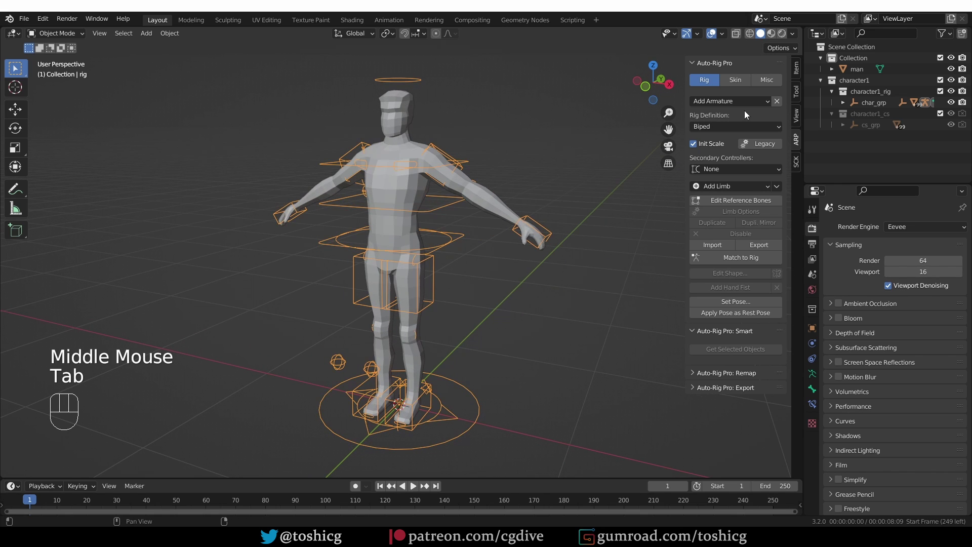
click(736, 80)
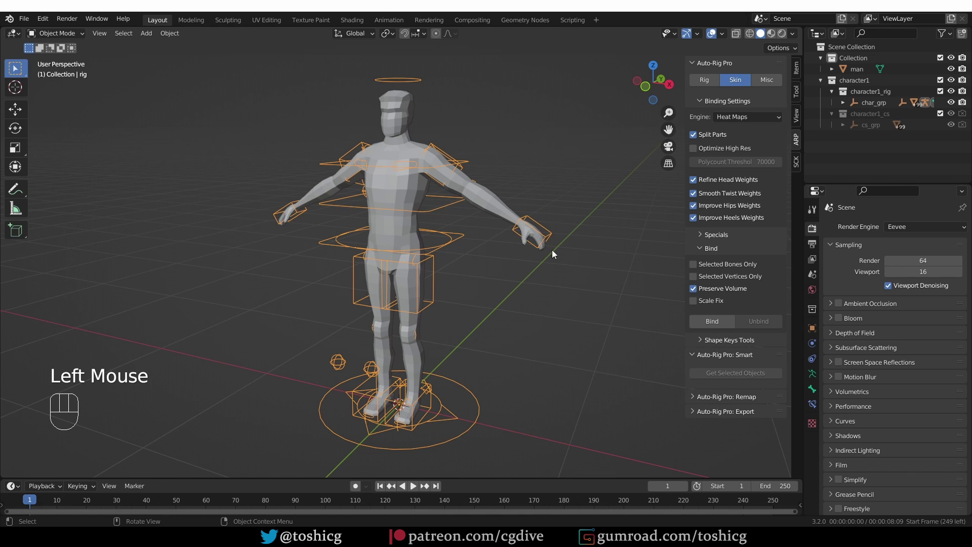
Select the man mesh together with the rig and bind them using the Heat Maps engine.
key(ctrl+z)
click(400, 102)
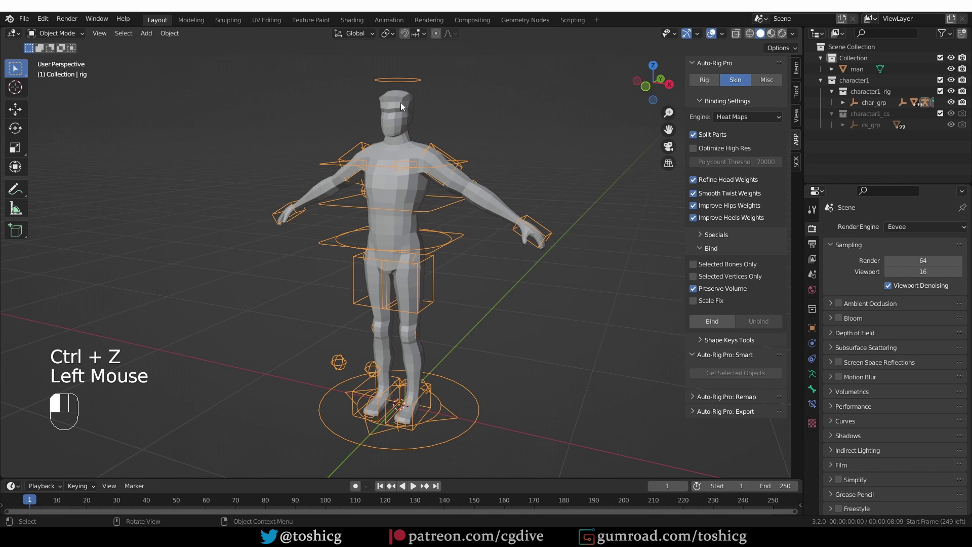
shift+click(414, 79)
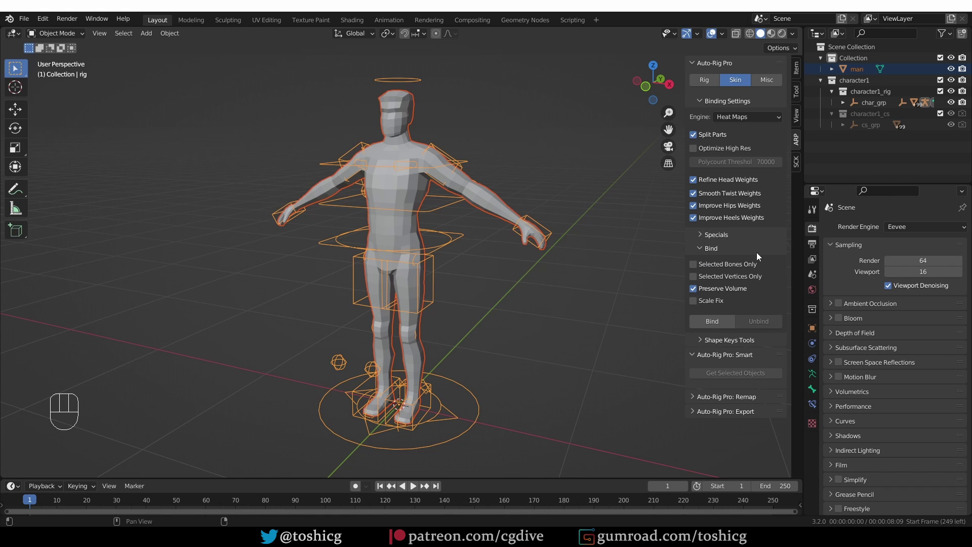
click(718, 324)
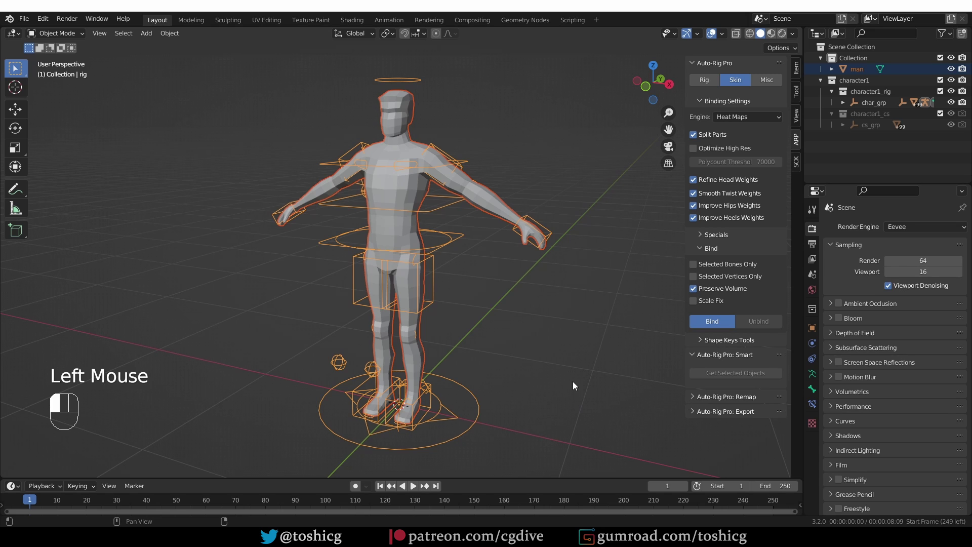
Select only the rig and switch it to Pose Mode.
middle_drag(528, 266, 541, 235)
click(543, 233)
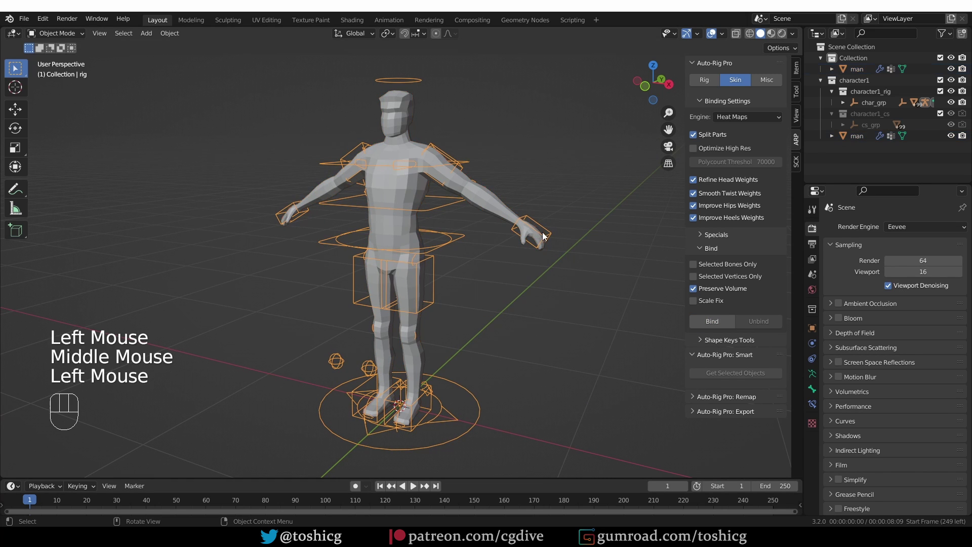
key(Tab)
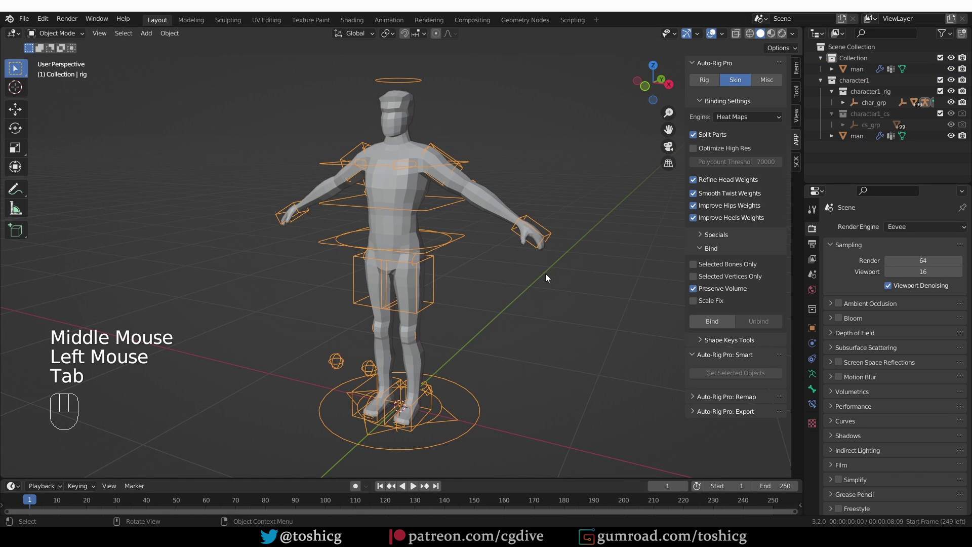
key(Tab)
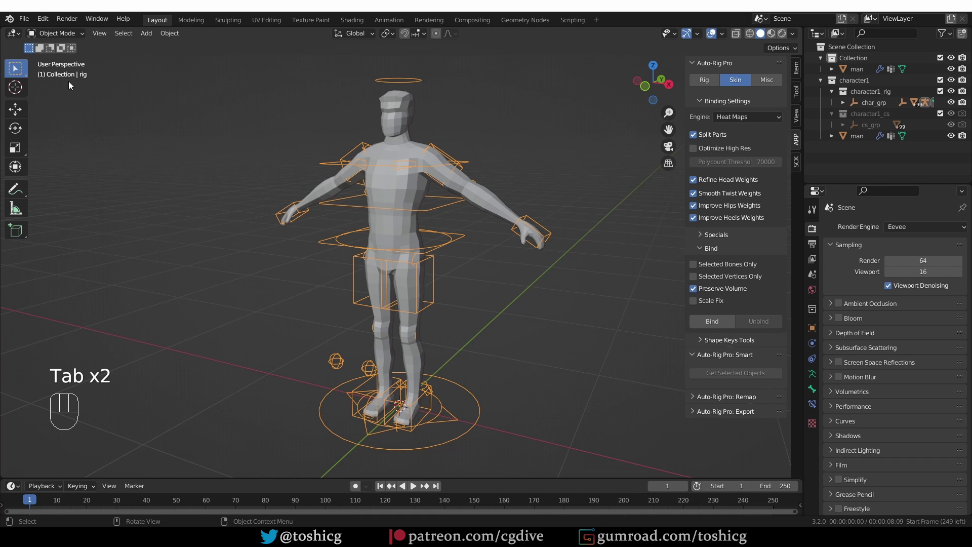
click(54, 33)
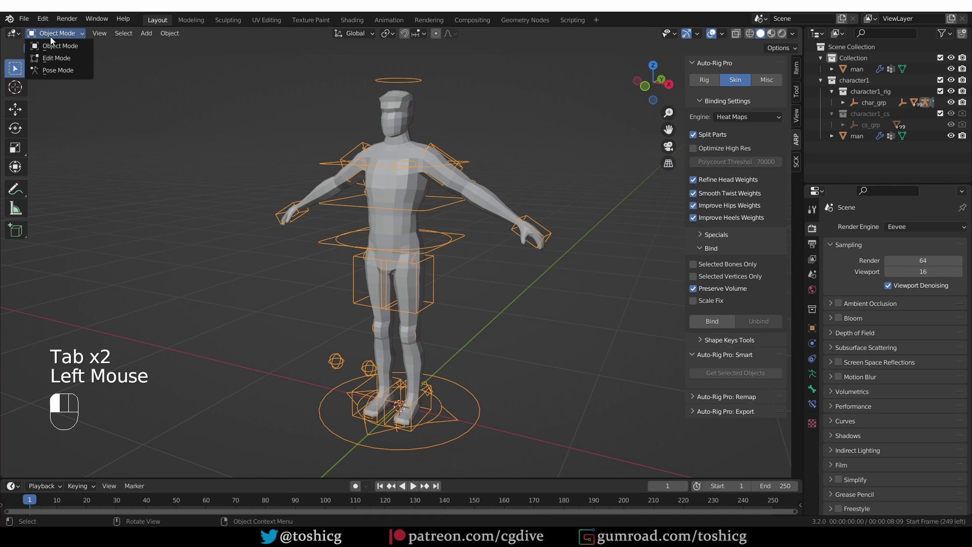
click(66, 71)
Try moving the left hand IK control down toward the body and rotating it to test the arm deformation.
click(503, 248)
key(g)
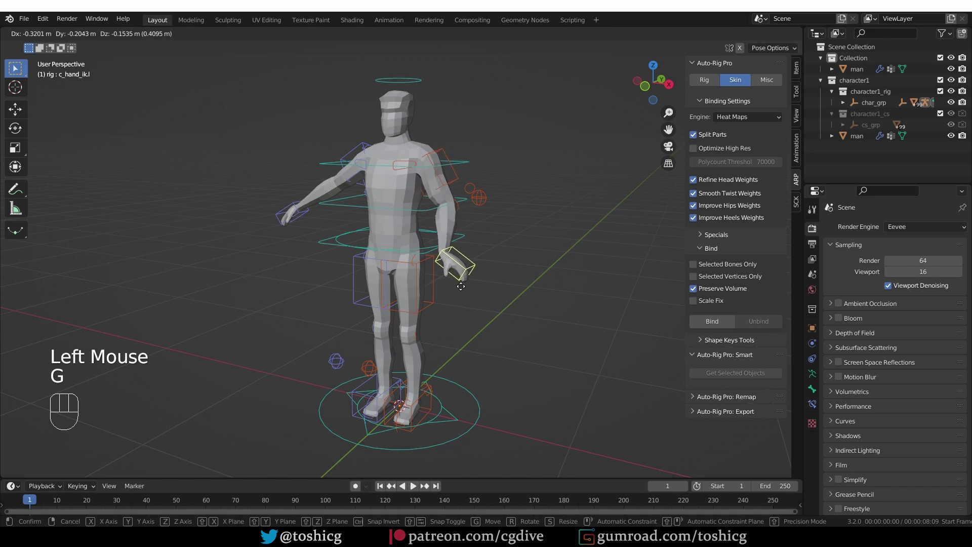
click(469, 258)
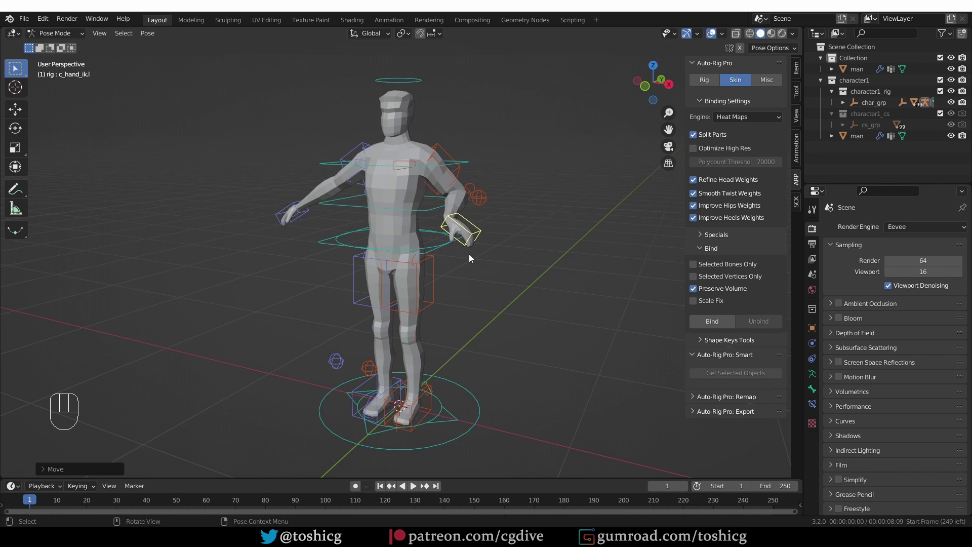
key(r)
click(490, 301)
middle_drag(491, 302, 384, 253)
Try raising the left hand IK control in front of the chest and rotating it.
key(g)
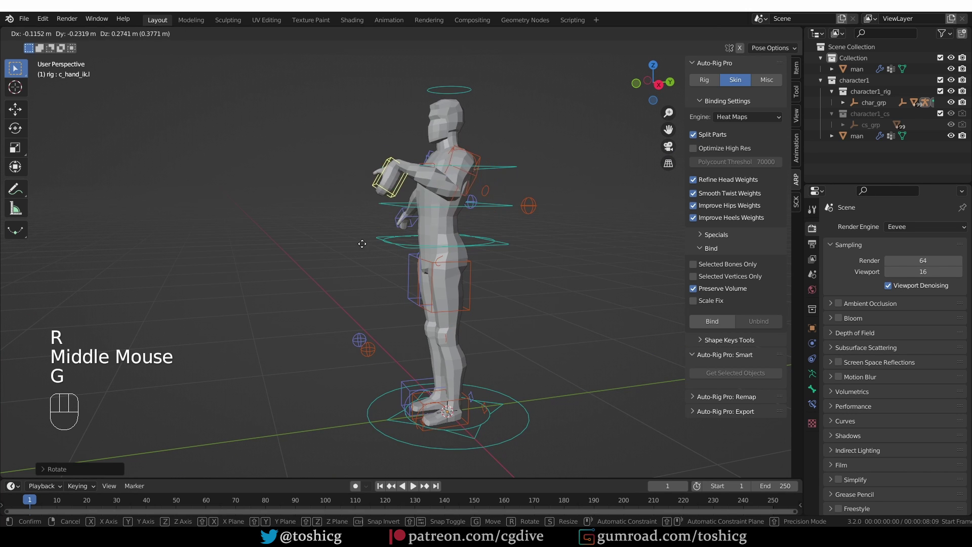
key(r)
click(299, 198)
middle_drag(299, 198, 455, 211)
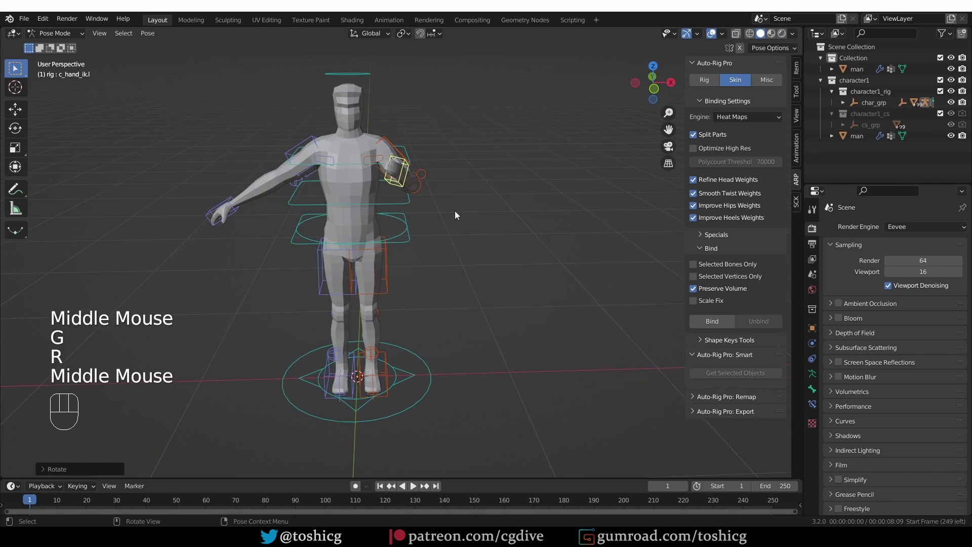
Try further rotations of the raised left hand IK control from the front and side views.
key(r)
click(523, 163)
middle_drag(524, 163, 478, 192)
key(r)
click(460, 439)
middle_drag(549, 192, 506, 167)
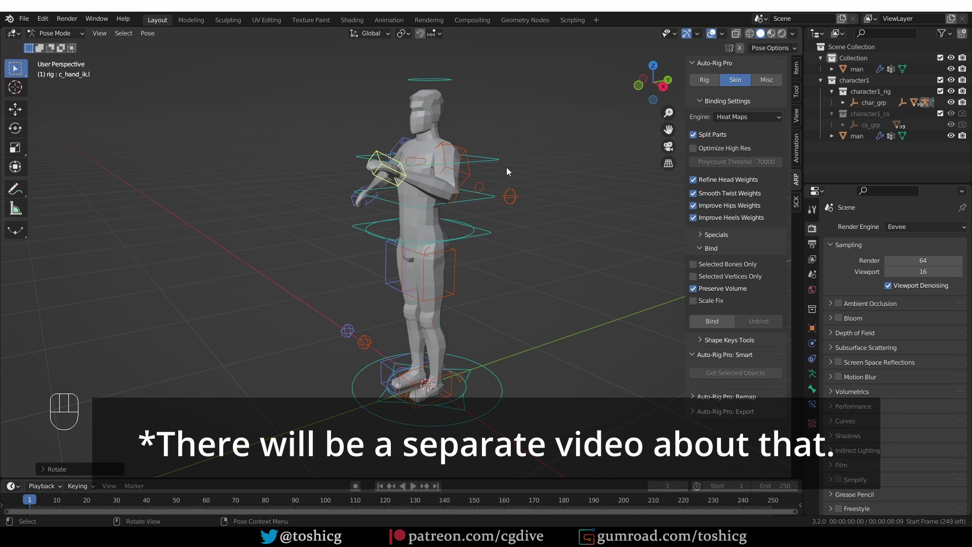
Reset the rotation, location and scale of all pose bones on the rig.
key(a)
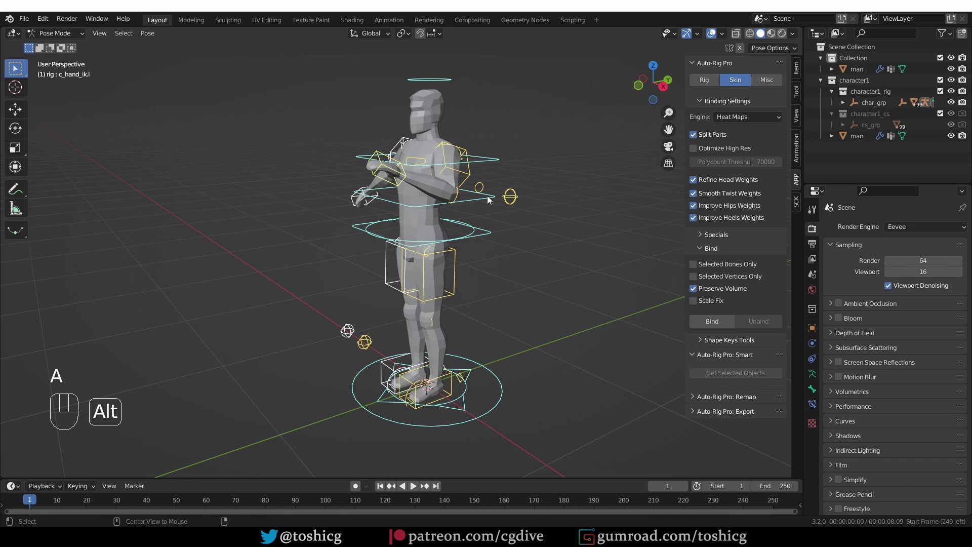
key(alt+r)
key(alt+g)
key(alt+s)
middle_drag(531, 223, 477, 247)
click(547, 231)
right_click(498, 232)
Lift the left foot IK control forward and out to the side so the leg is raised with a bent knee.
click(436, 418)
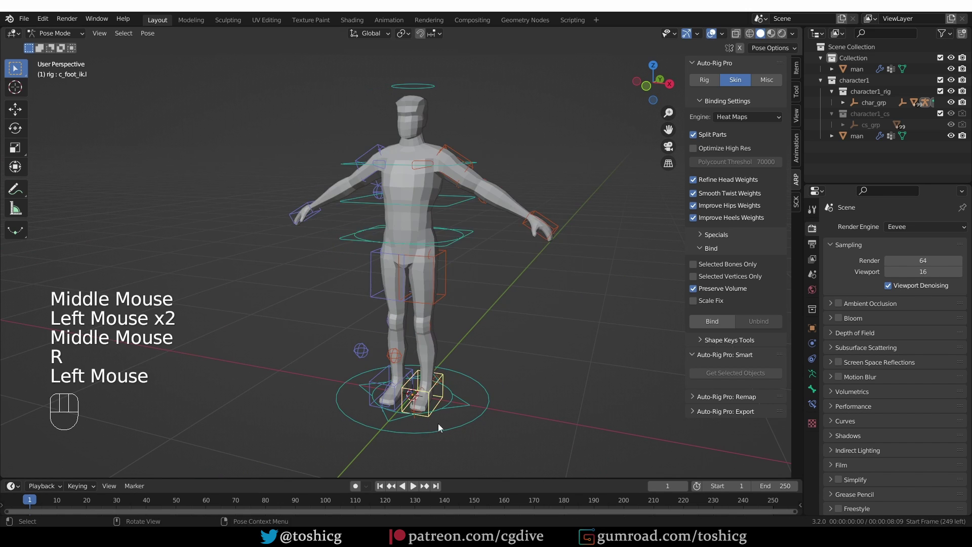
middle_drag(438, 423, 397, 421)
key(g)
click(343, 382)
middle_drag(343, 382, 435, 405)
key(g)
click(536, 421)
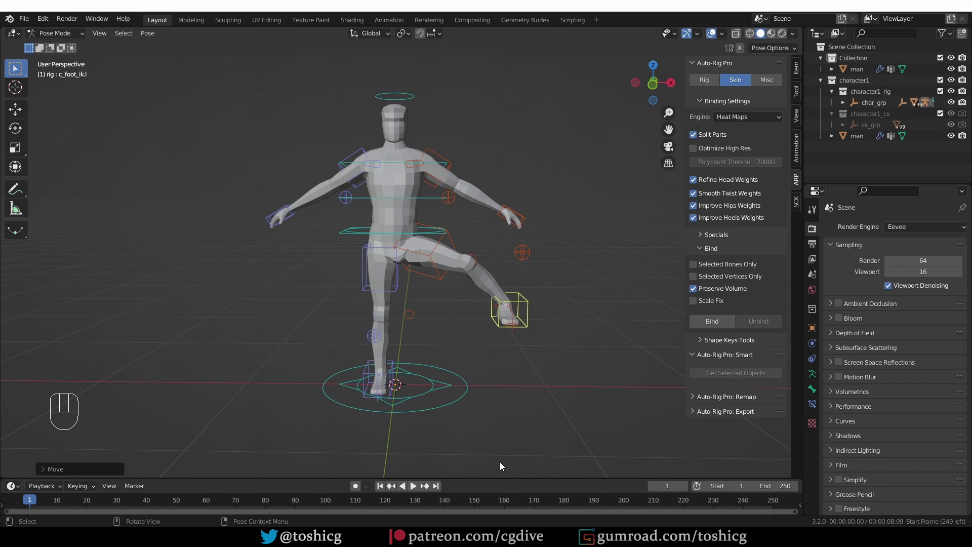
Turn the head by rotating the head control with trackball rotation.
click(409, 97)
click(409, 97)
key(r)
key(r)
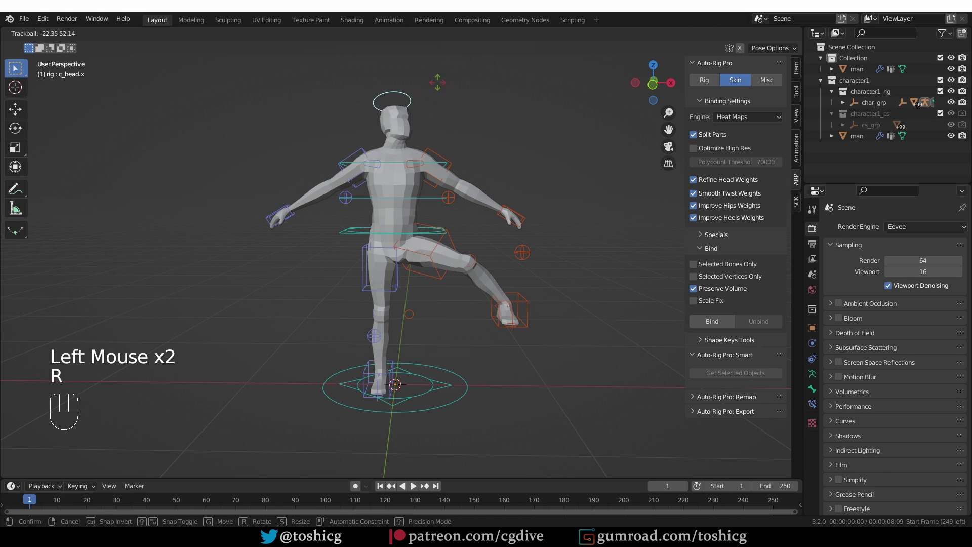
click(477, 236)
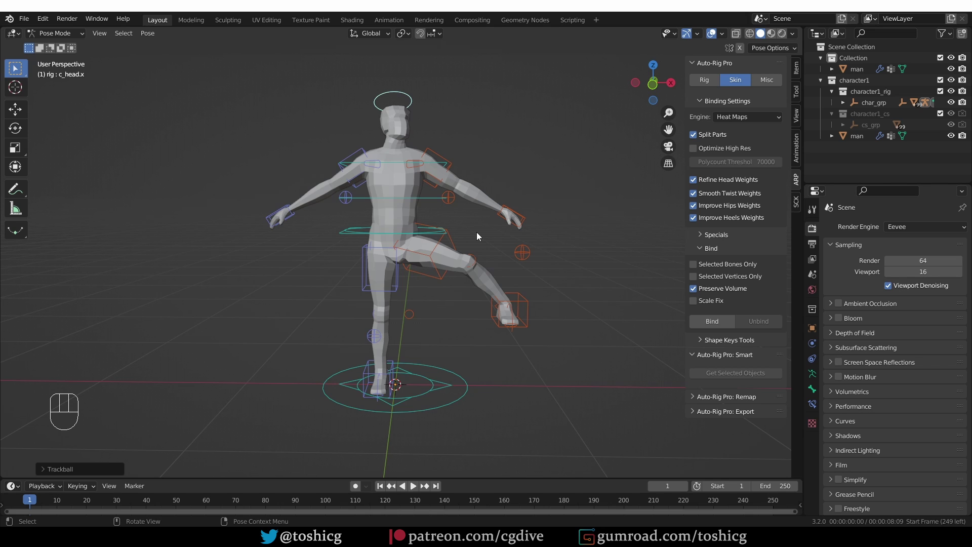
Move the left hand IK control up and inward, and rotate it so the hand is roughly level.
click(477, 229)
key(g)
key(g)
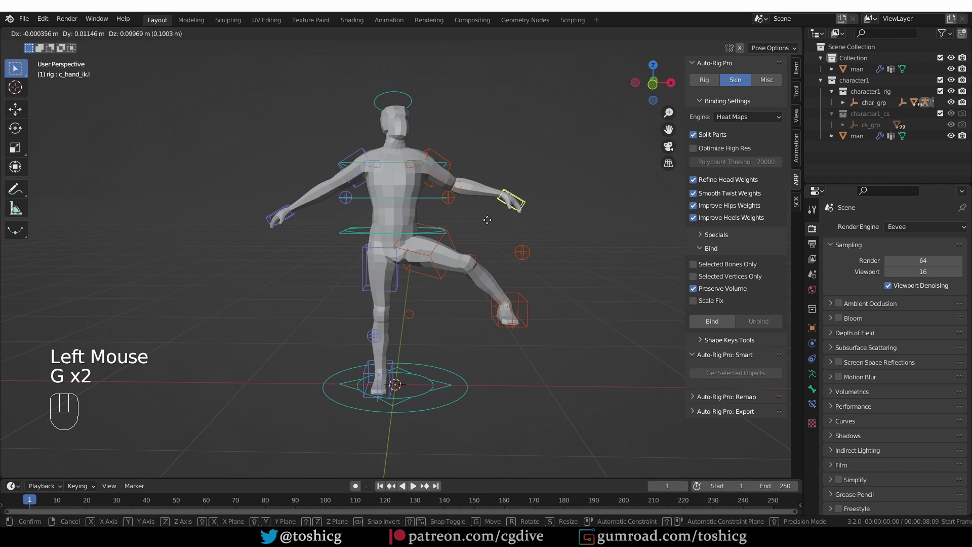
key(r)
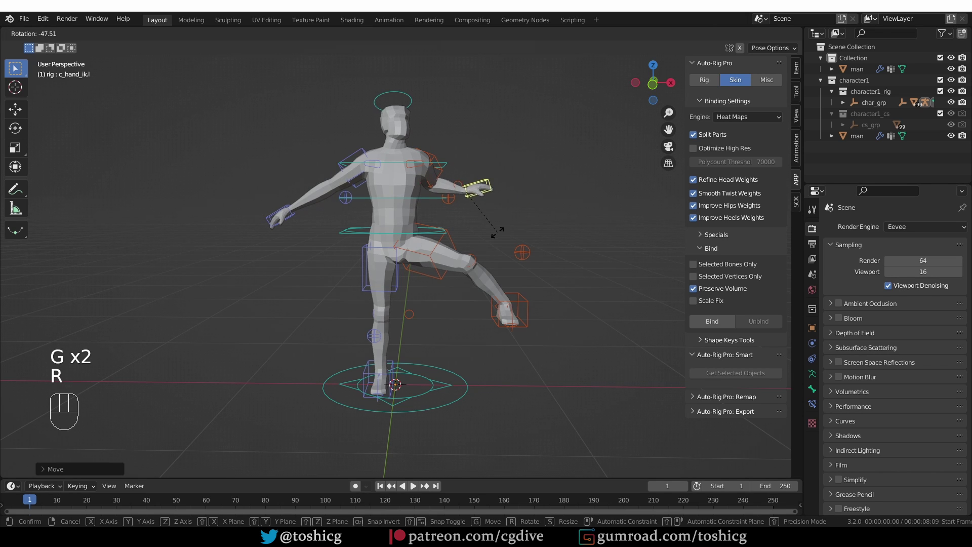
click(494, 268)
click(505, 178)
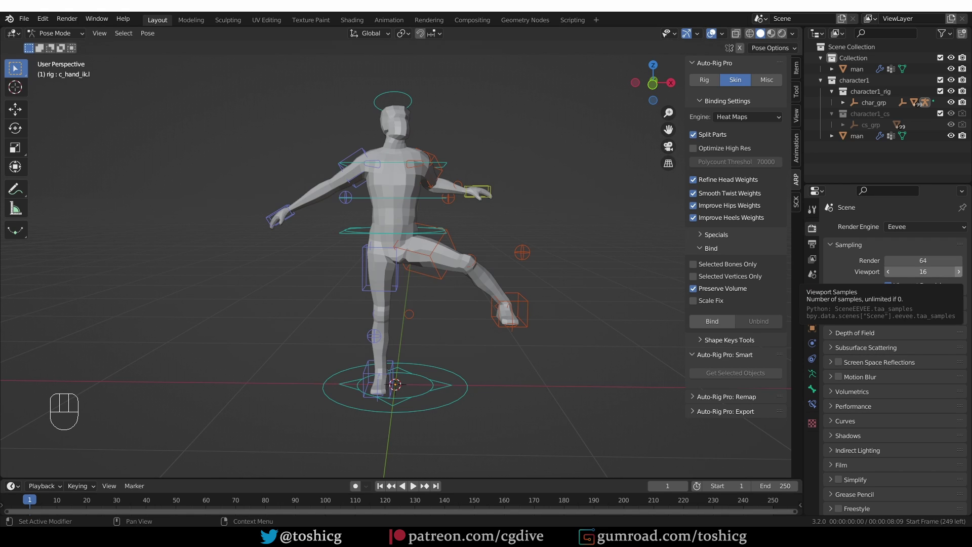
Open the file 03_ARP_rigging_complex.blend and expand the 3D viewport over the text editor area.
drag(401, 242, 402, 239)
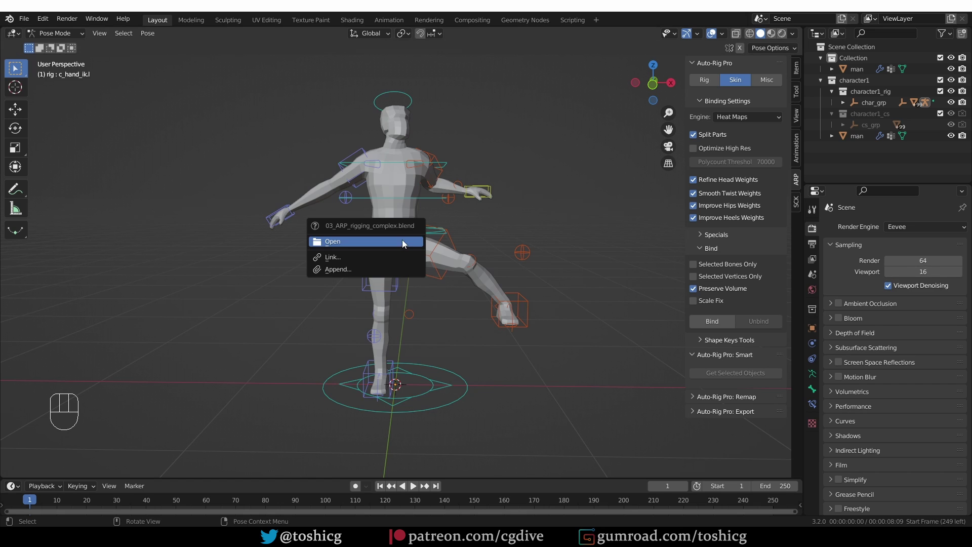
click(391, 242)
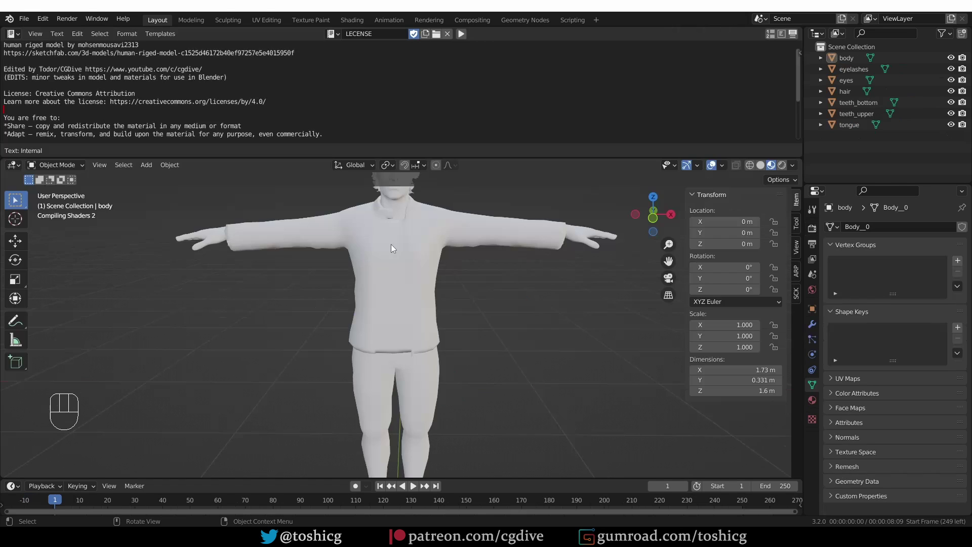
scroll(469, 276, down, 1)
shift+middle_drag(423, 290, 423, 289)
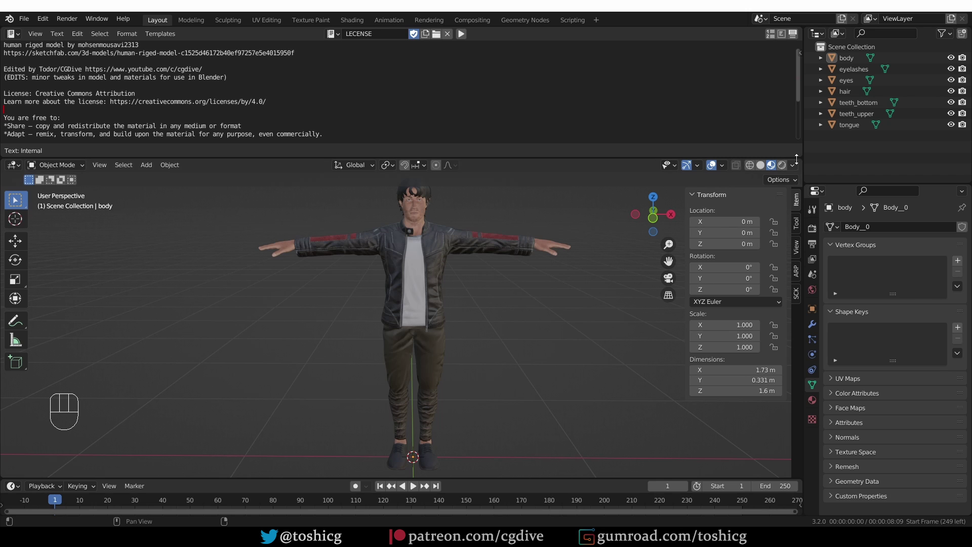
drag(798, 159, 795, 91)
middle_click(480, 241)
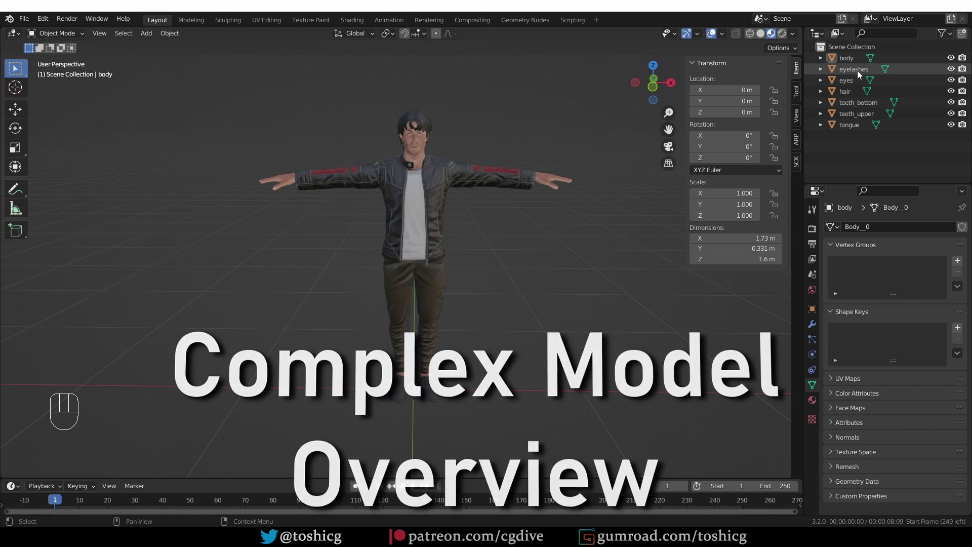
Hide the body mesh to expose the hair, eyes and teeth objects of the head.
scroll(446, 184, up, 2)
scroll(435, 183, down, 1)
click(425, 183)
middle_click(413, 226)
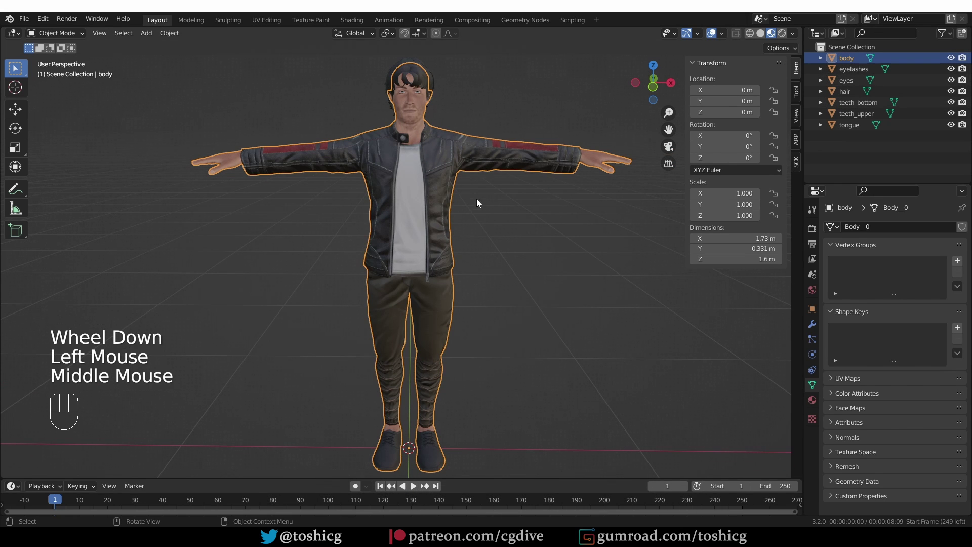
key(h)
scroll(442, 300, down, 1)
scroll(401, 112, up, 4)
shift+middle_drag(442, 299, 486, 101)
scroll(455, 162, up, 2)
Try hiding the hair object, restore it, and try moving it away from the head.
click(491, 99)
key(h)
key(ctrl+z)
key(g)
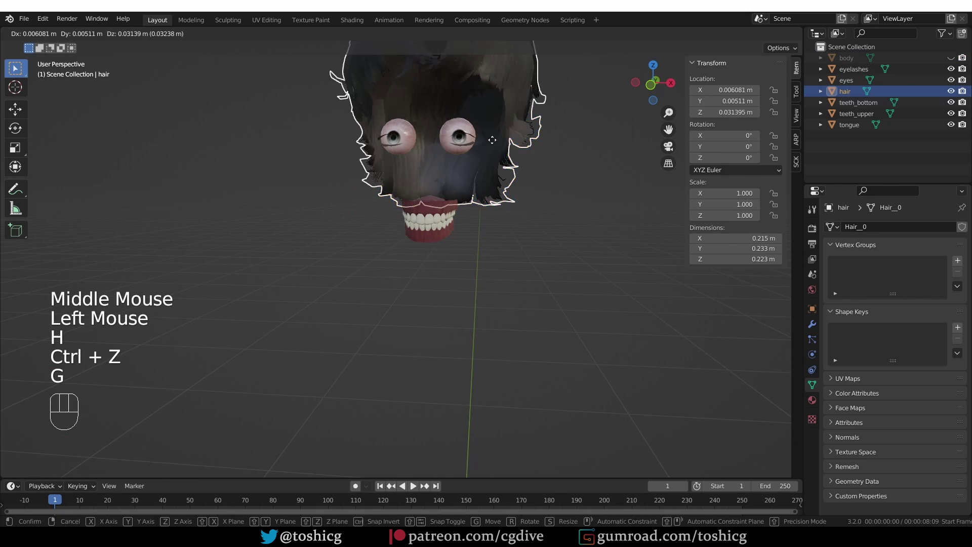
Try moving the eyes object to test that it is separate from the other head parts.
click(457, 128)
click(458, 127)
click(457, 129)
key(g)
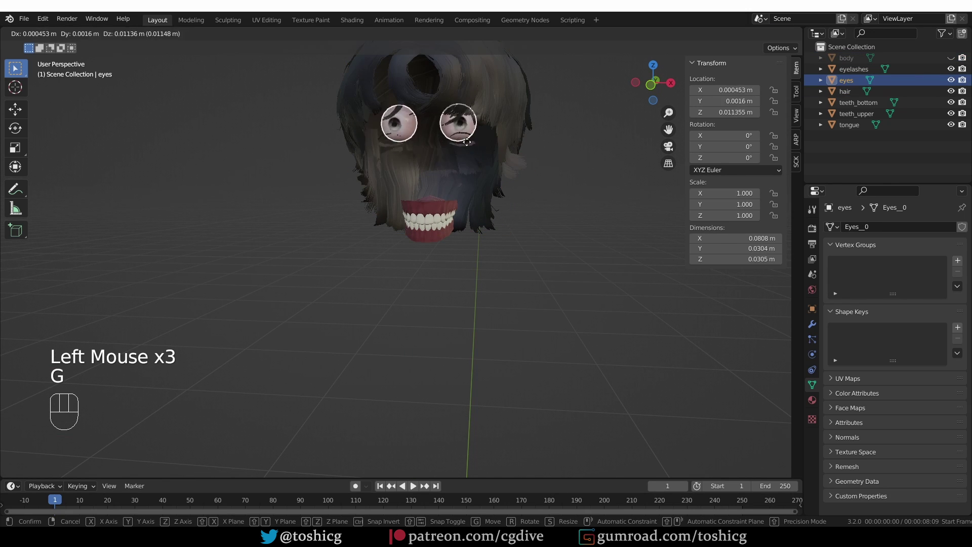
click(475, 144)
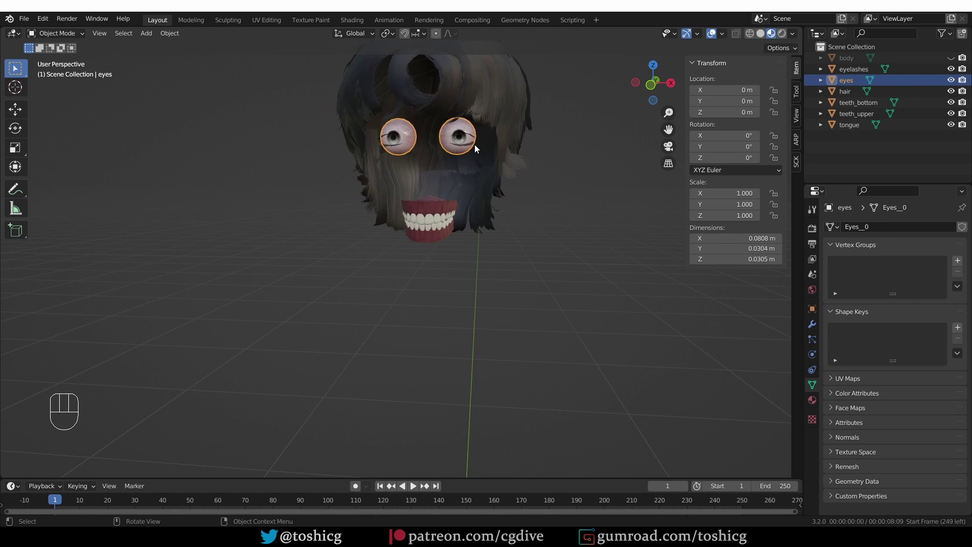
click(470, 145)
key(g)
click(459, 136)
Try moving the upper teeth and the bottom teeth objects individually.
click(428, 211)
key(g)
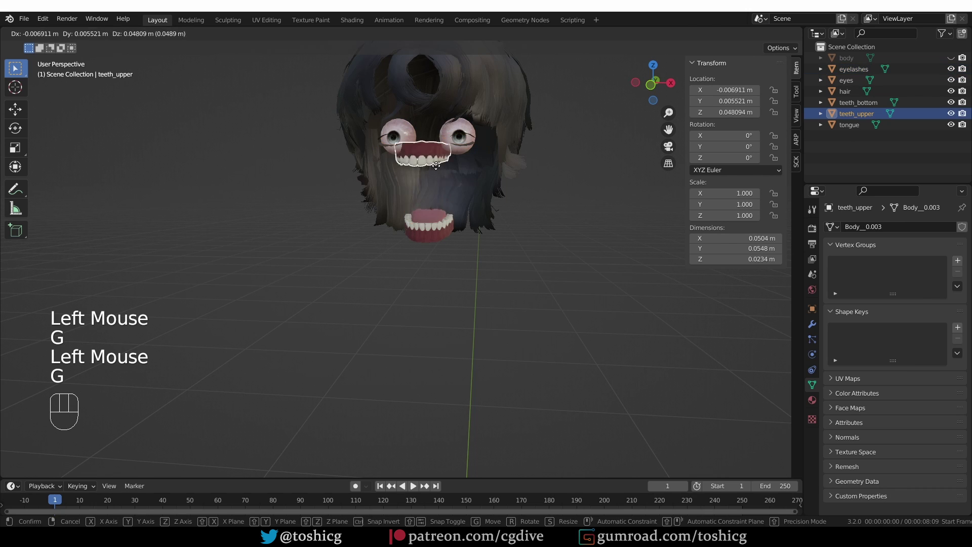
click(433, 228)
click(433, 232)
key(g)
click(430, 223)
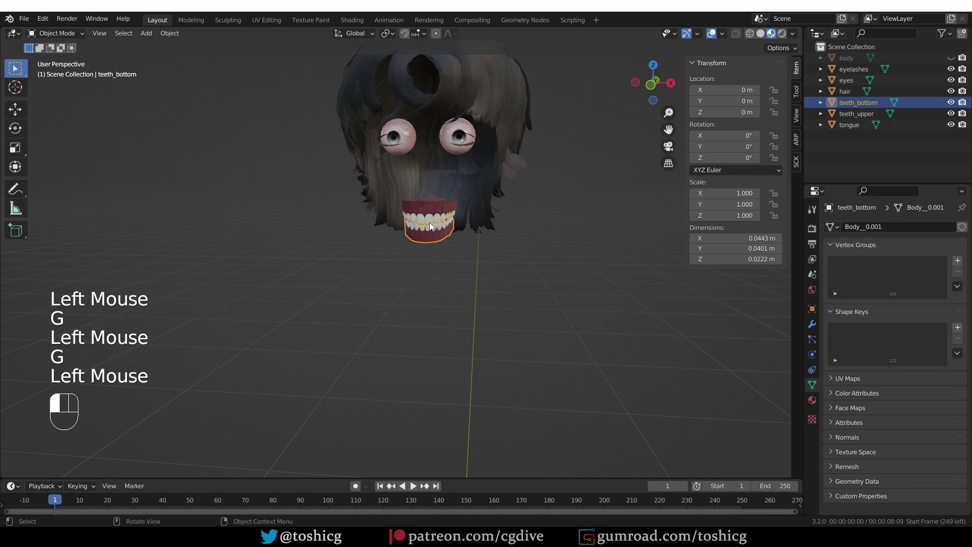
Try moving the upper teeth aside and shifting the tongue, and undo the teeth displacement.
click(430, 215)
key(g)
click(441, 187)
click(437, 188)
key(g)
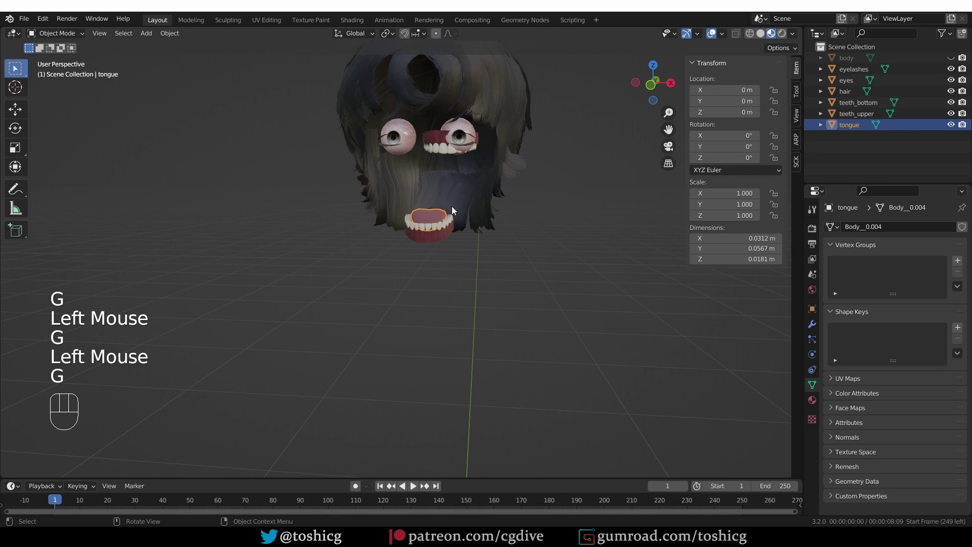
key(ctrl+z)
key(ctrl+z)
Unhide the body mesh and bring the whole character back into view.
alt+middle_click(458, 210)
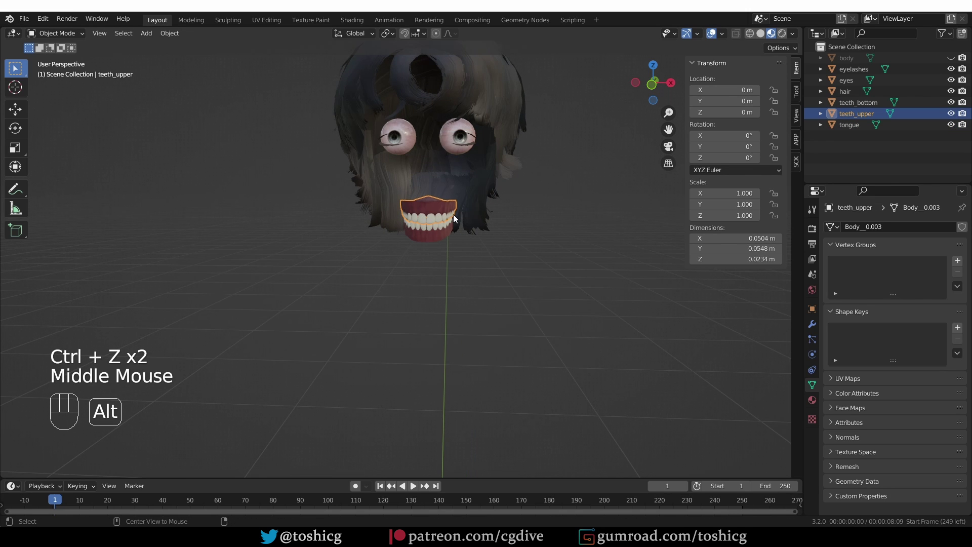
key(alt+h)
scroll(458, 222, down, 3)
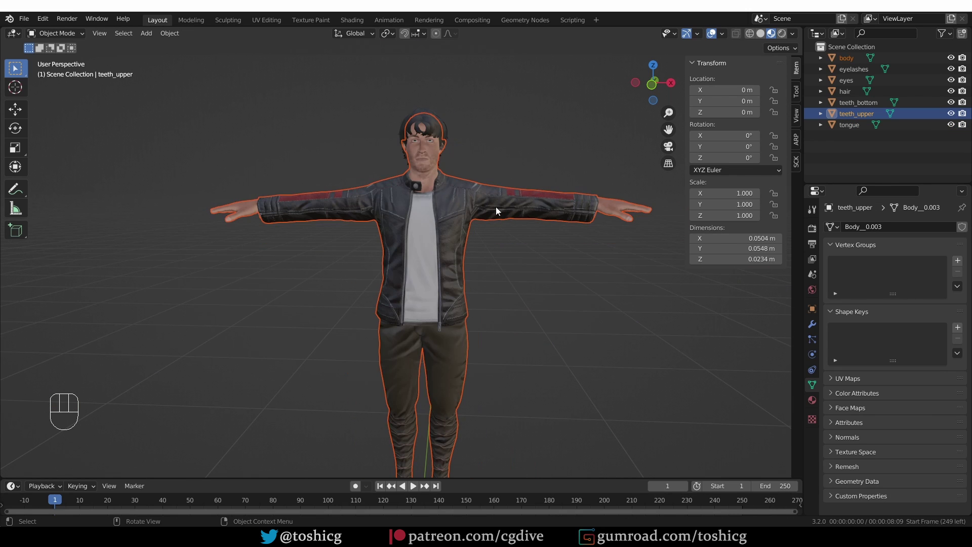
Join all the character's meshes into one object, with the body mesh as the active object.
click(422, 249)
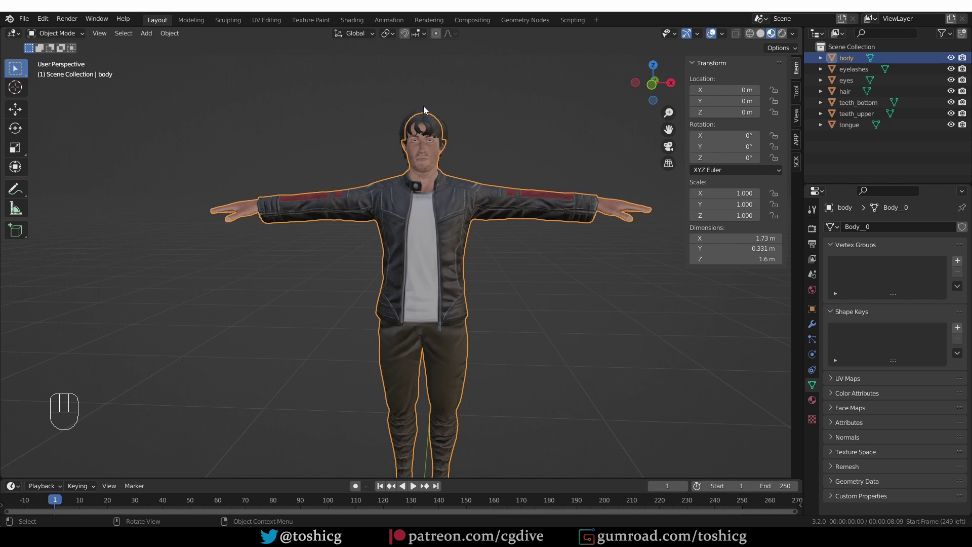
key(a)
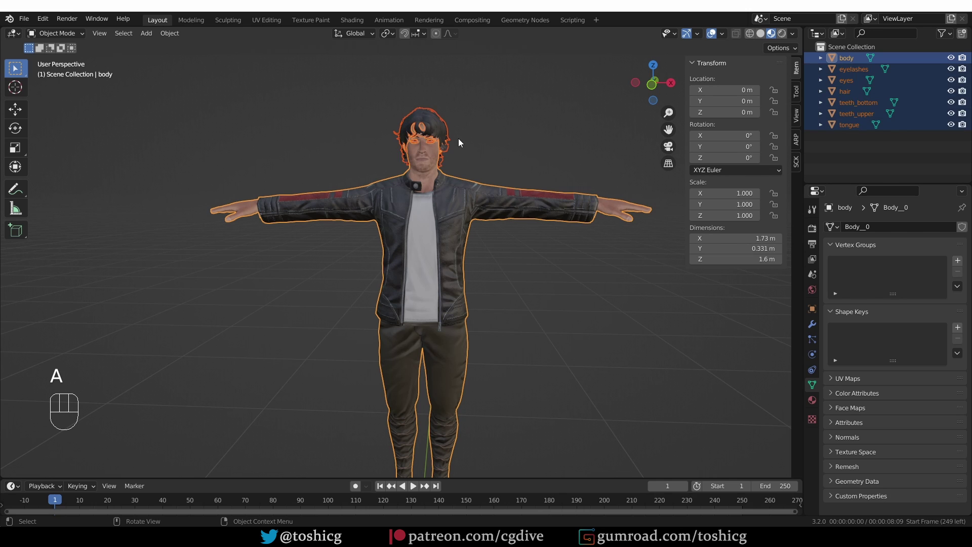
key(ctrl+j)
Enter Edit Mode on the joined body, clear the selection, and select the linked jacket, head and hand geometry.
scroll(437, 184, up, 2)
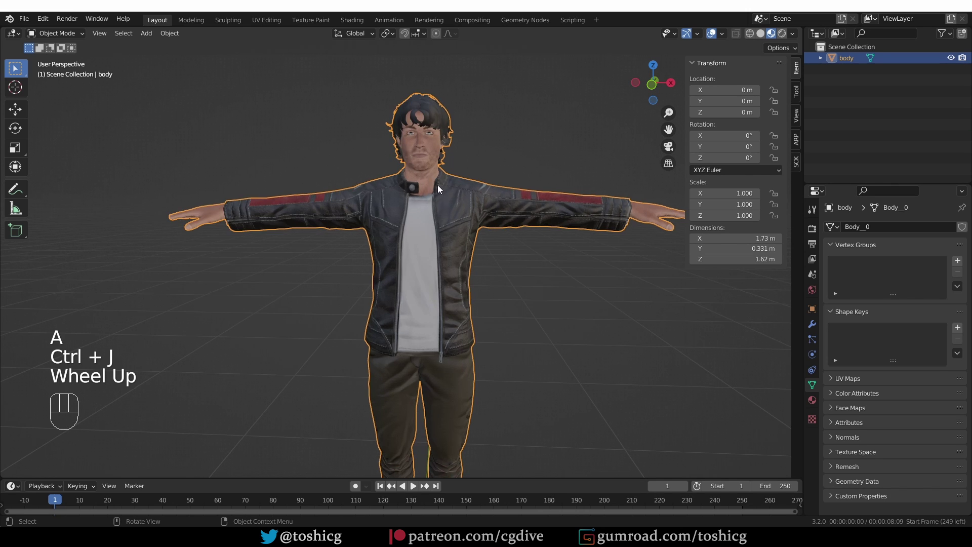
shift+middle_drag(437, 184, 361, 132)
key(Tab)
click(422, 140)
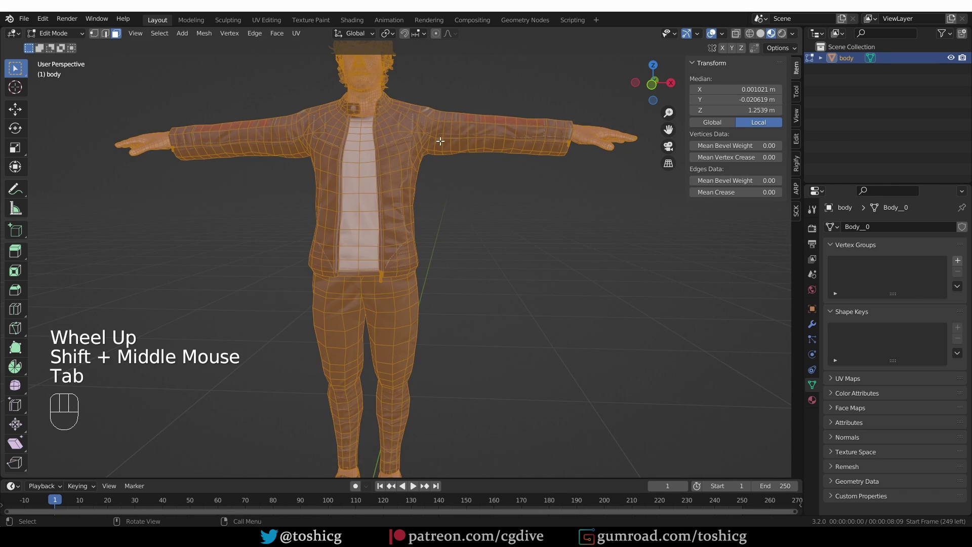
shift+middle_drag(445, 158, 398, 195)
key(alt+a)
key(l)
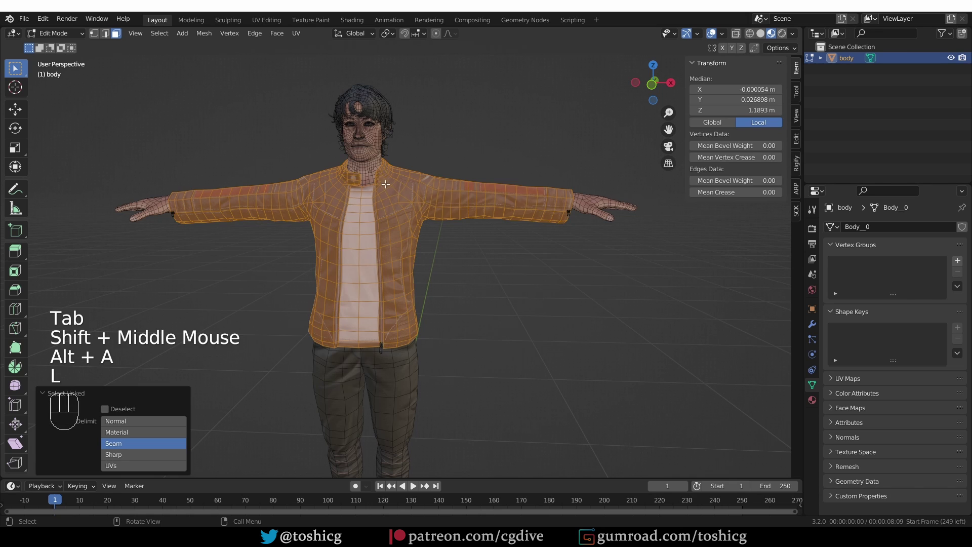
key(l)
key(l)
key(l)
key(l)
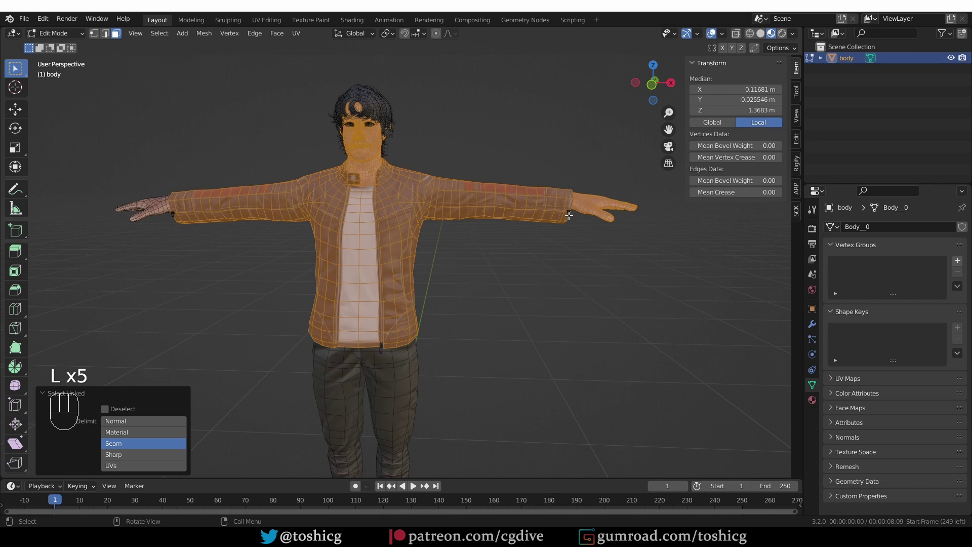
key(l)
Extend the selection in vertex mode to the other hand, trousers and shoes, and include all their linked geometry.
key(1)
shift+click(144, 212)
shift+click(583, 240)
shift+middle_drag(583, 240, 507, 271)
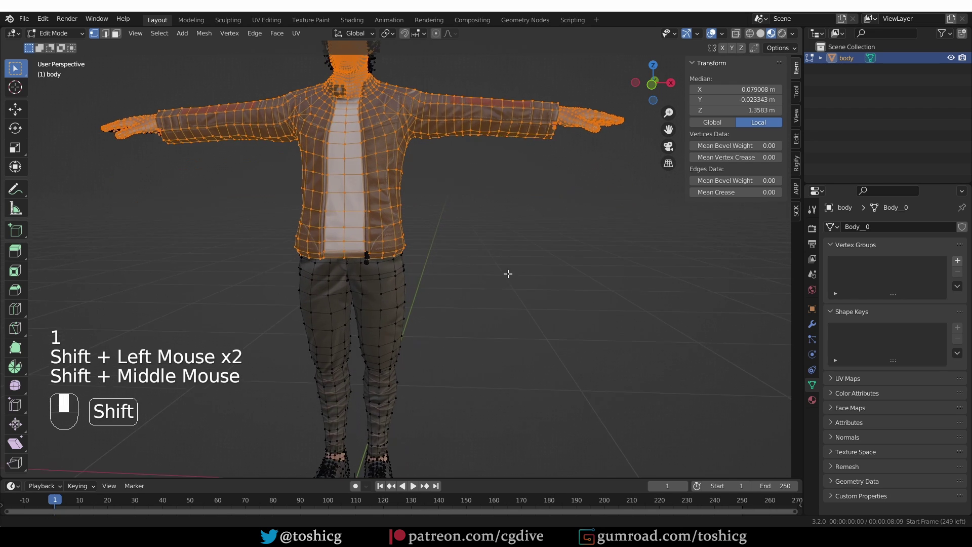
shift+click(384, 243)
shift+middle_drag(385, 243, 248, 290)
shift+click(372, 400)
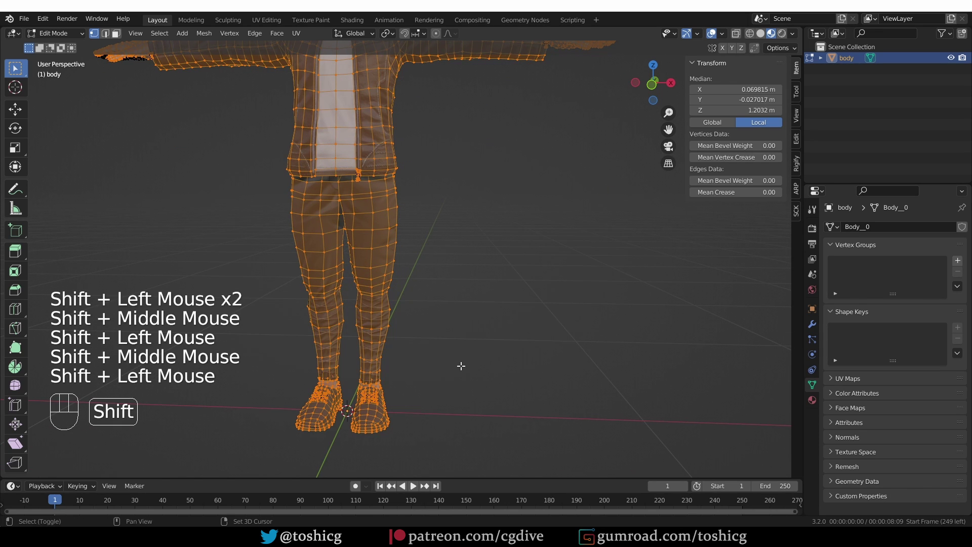
key(ctrl+l)
scroll(459, 364, down, 1)
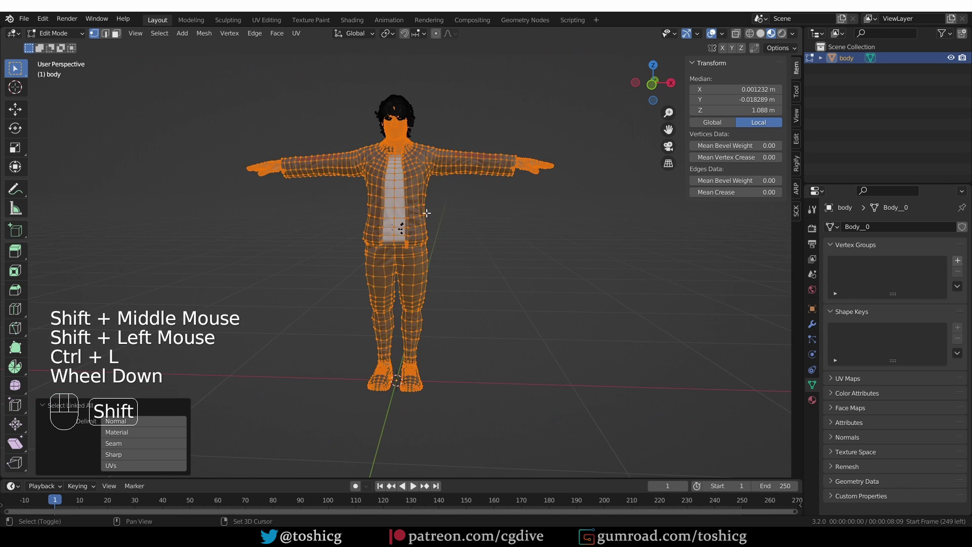
Test-move the selected geometry to reveal any body parts missing from the selection, and cancel the move.
shift+middle_drag(459, 364, 394, 152)
scroll(395, 151, up, 2)
key(g)
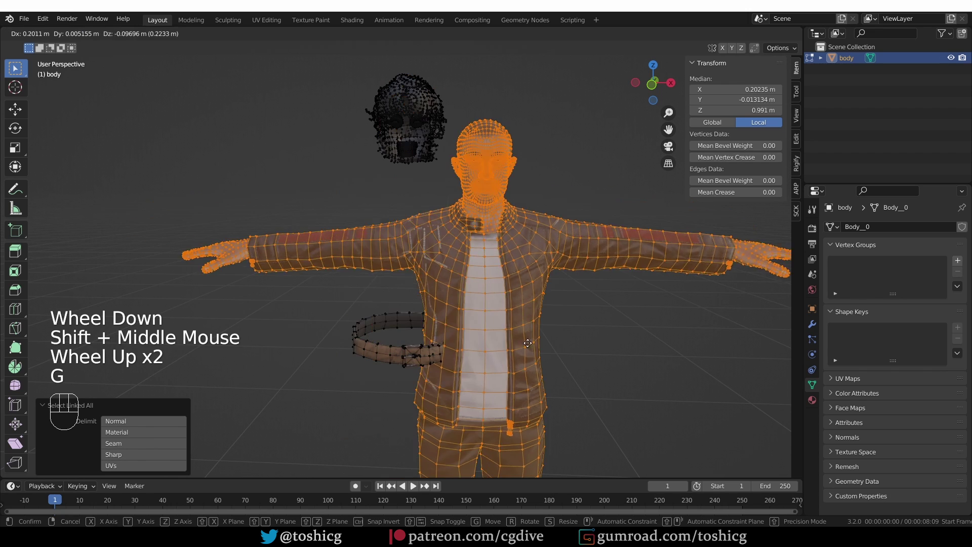
right_click(366, 308)
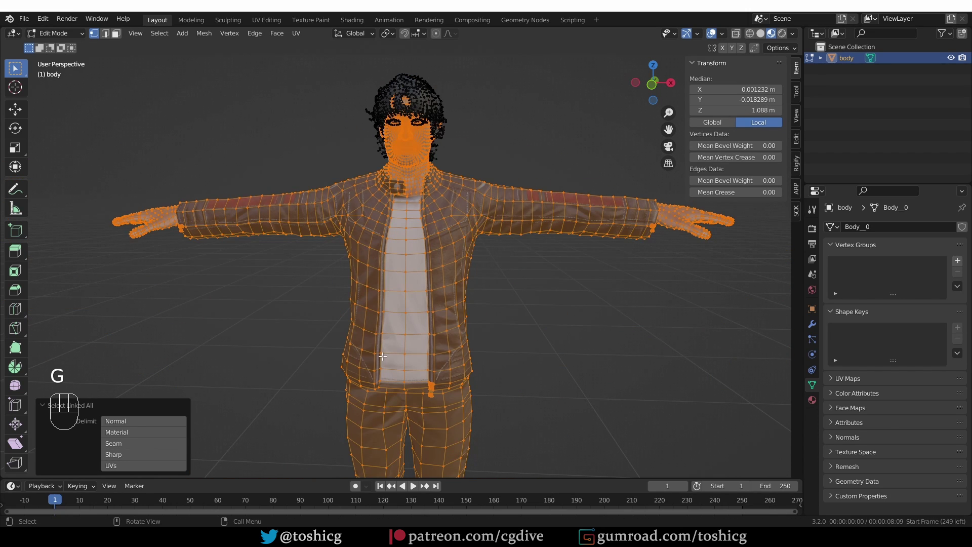
Add the hidden belt area to the selection using X-ray, include its linked geometry, and turn X-ray off.
mouse_move(470, 367)
middle_down()
mouse_move(343, 334)
mouse_move(494, 248)
middle_up()
key(alt+z)
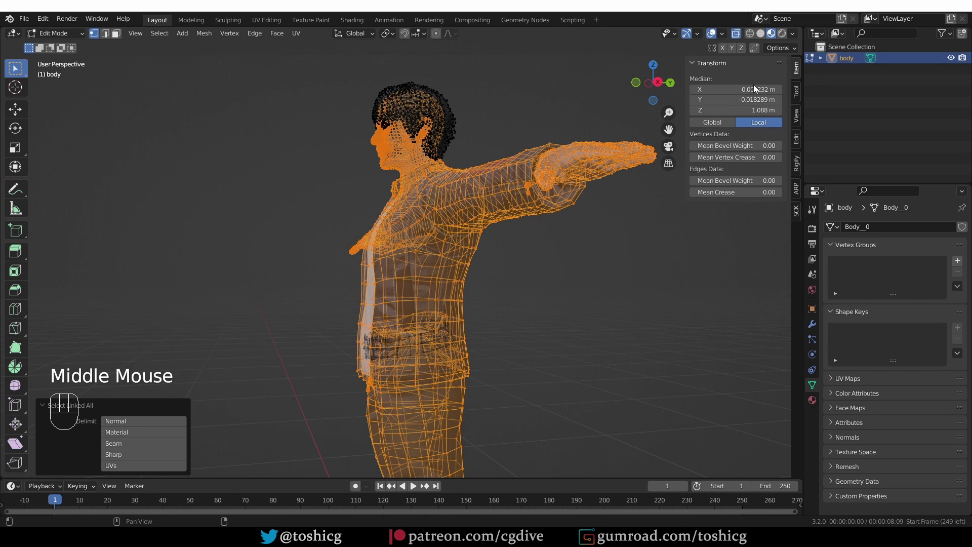
click(735, 33)
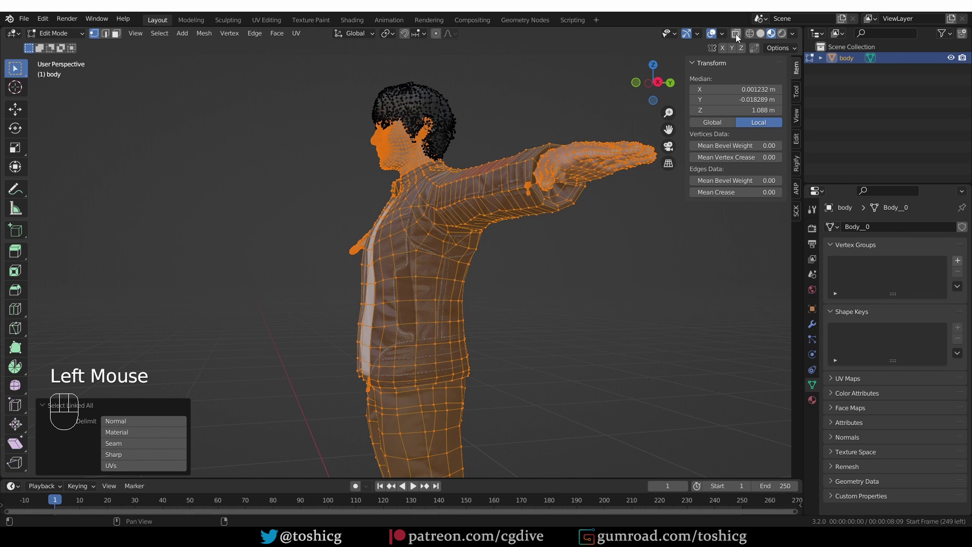
click(736, 34)
shift+drag(296, 281, 606, 425)
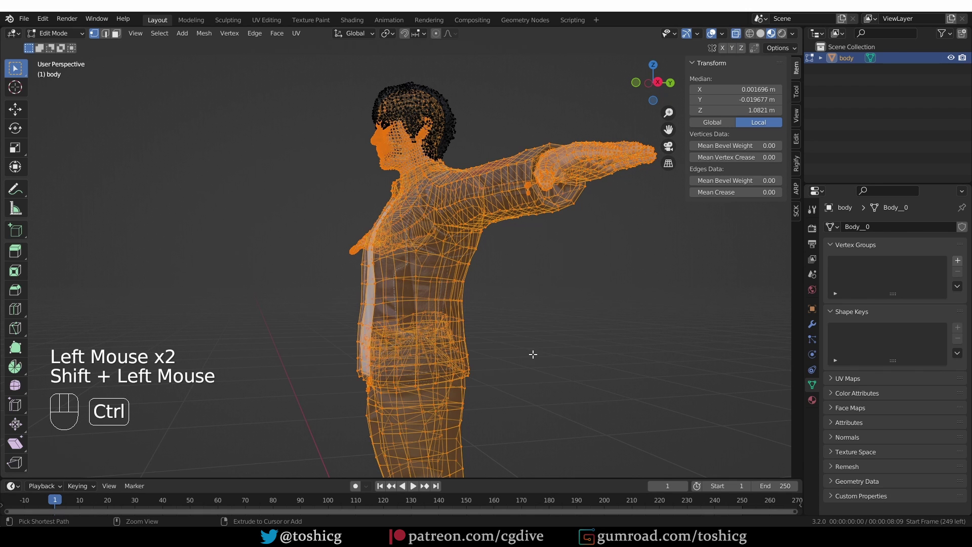
key(ctrl+l)
middle_drag(531, 354, 510, 304)
key(z)
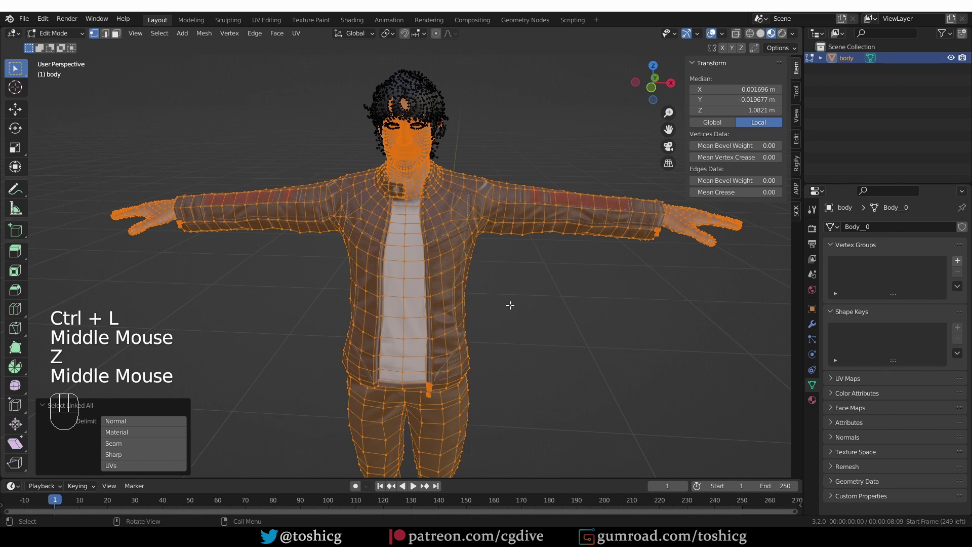
key(g)
key(z)
key(z)
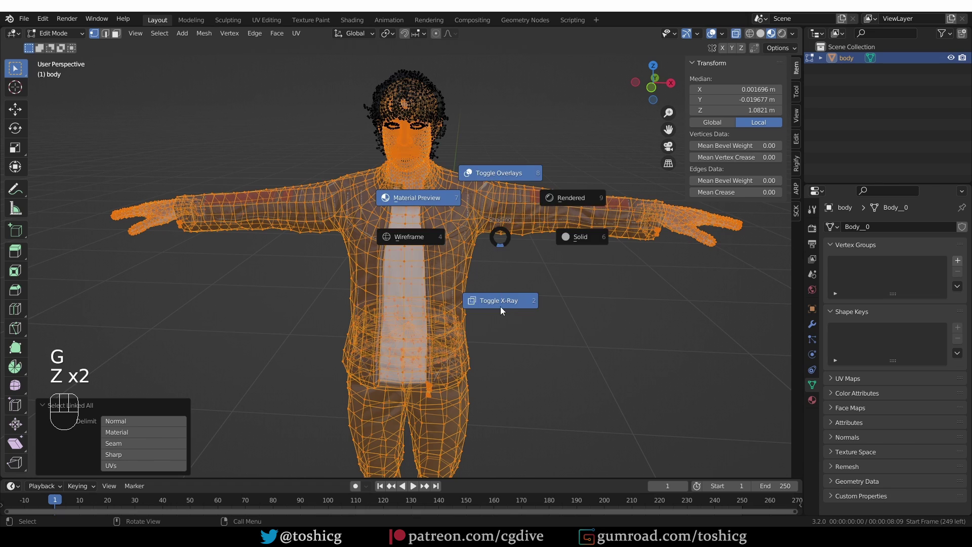
click(501, 304)
Test-move the extended selection again to check that the belt is included, and cancel the move.
key(g)
right_click(496, 292)
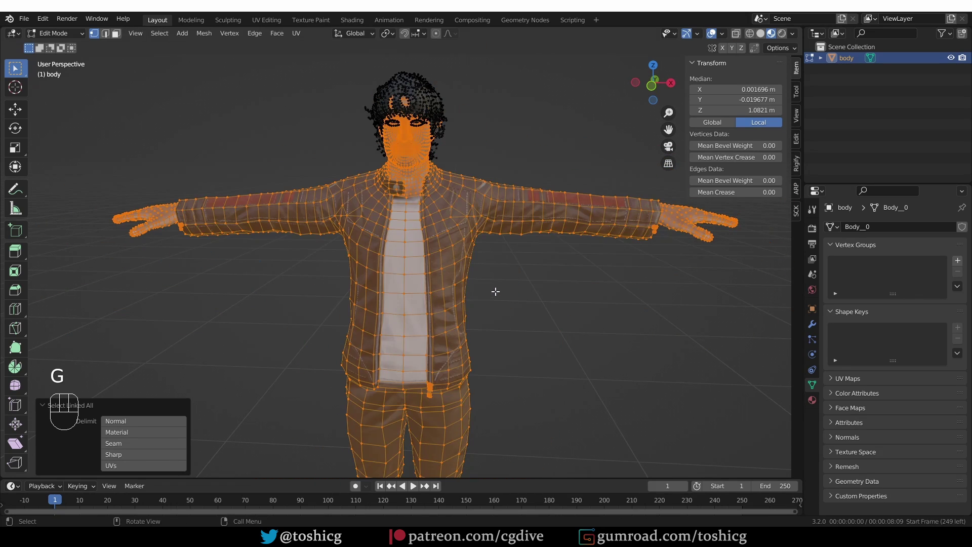
key(g)
right_click(512, 293)
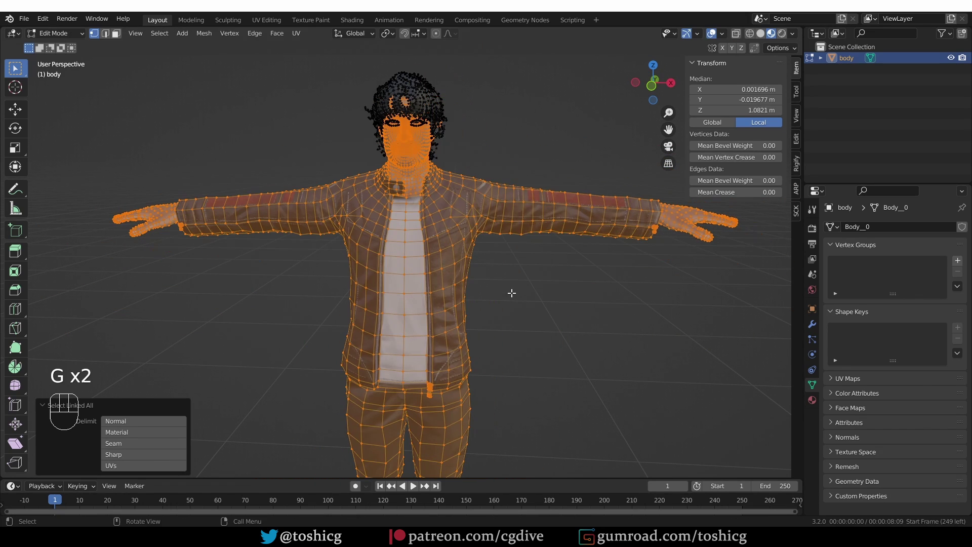
Separate the selected body and clothing geometry into its own object.
key(p)
click(521, 208)
middle_click(399, 248)
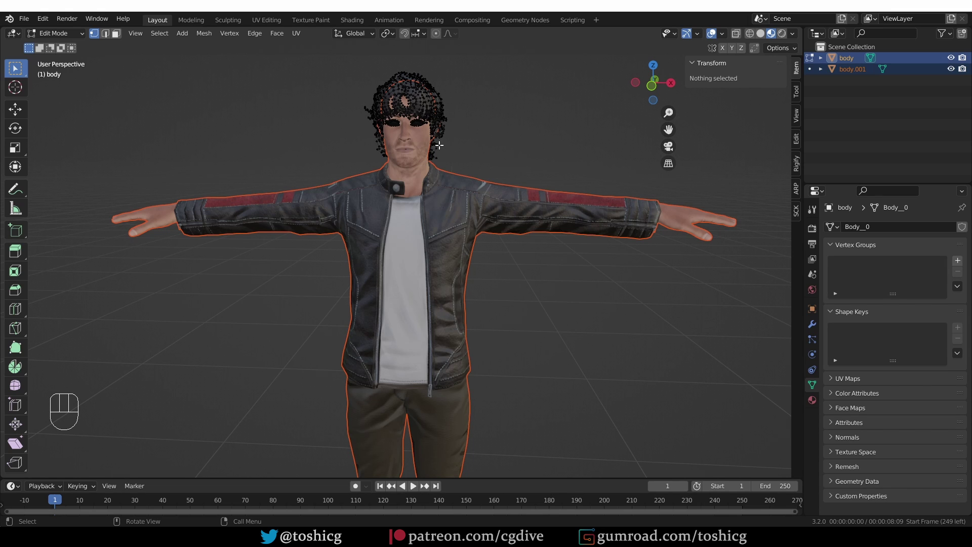
key(Tab)
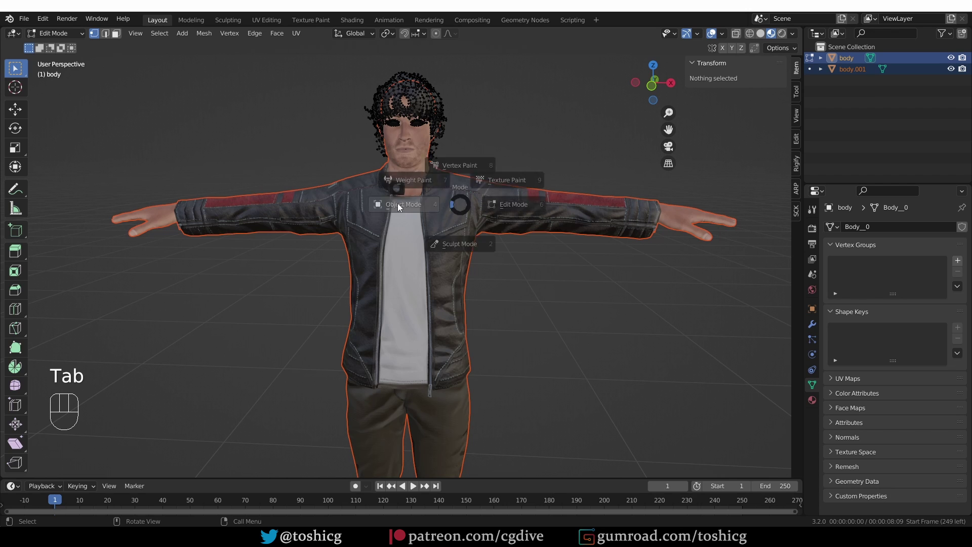
Undo the separation, the linked selections and the mesh join back to the individual character objects, and clear the selection.
key(ctrl+z)
key(ctrl+z)
key(ctrl+z)
key(ctrl+z)
key(ctrl+z)
key(ctrl+z)
key(ctrl+z)
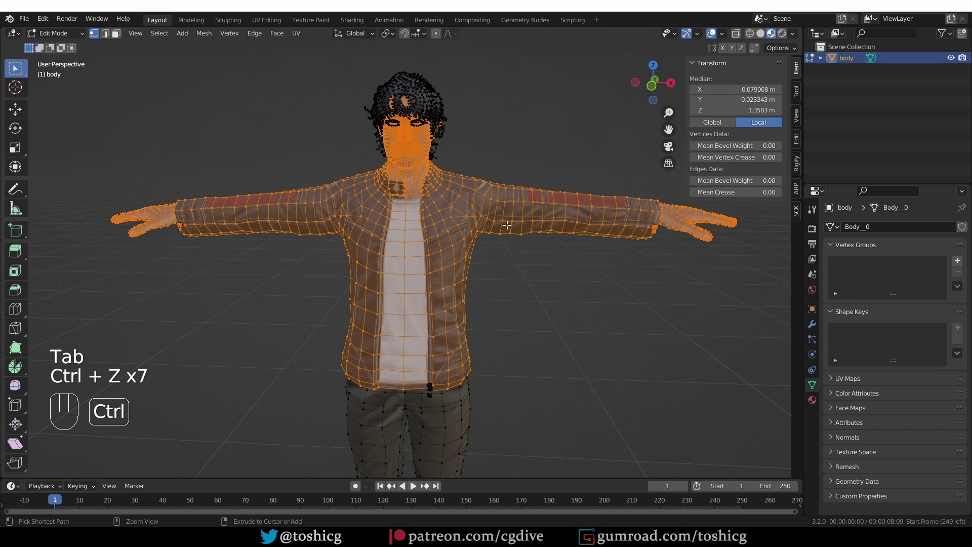
key(ctrl+z)
key(ctrl+z)
key(ctrl+z)
key(ctrl+z)
key(ctrl+z)
key(ctrl+z)
key(ctrl+z)
key(ctrl+z)
key(ctrl+z)
key(ctrl+z)
key(ctrl+z)
key(ctrl+z)
shift+scroll(472, 238, down, 3)
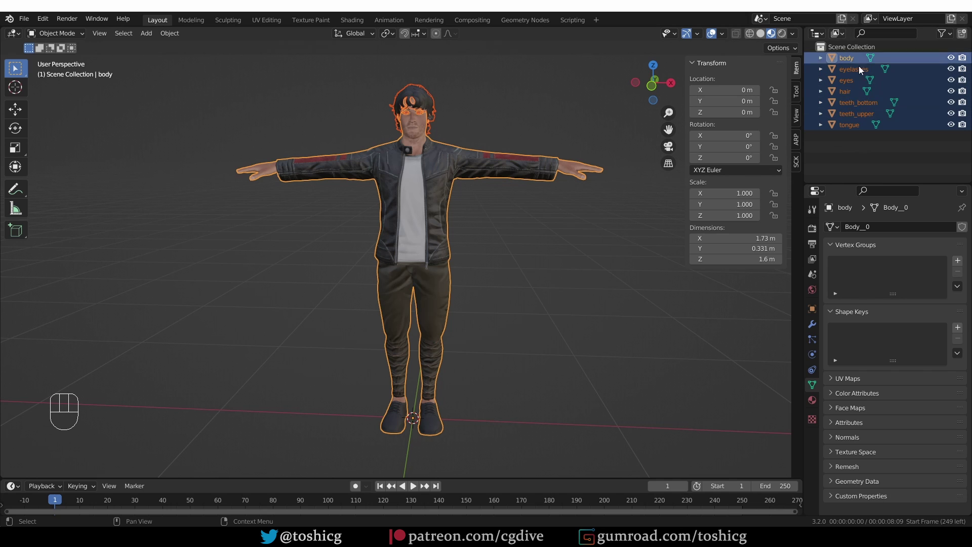
middle_drag(510, 256, 506, 264)
click(490, 295)
middle_drag(490, 297, 485, 294)
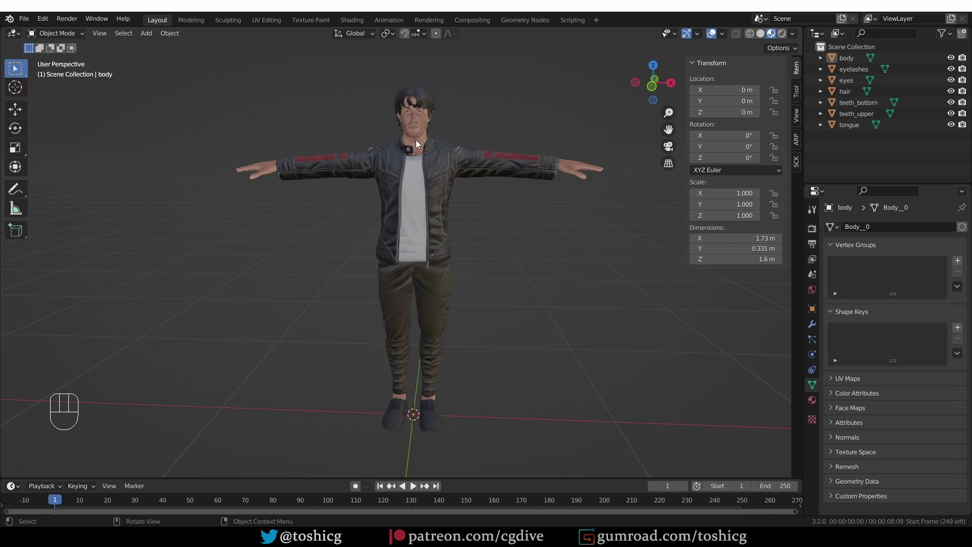
Hide the hair and the eyelashes.
scroll(424, 105, up, 1)
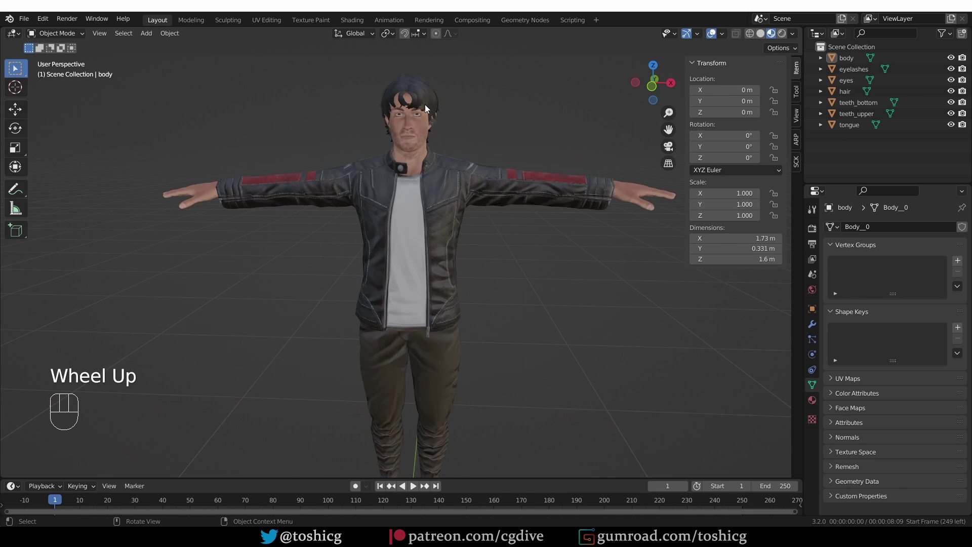
scroll(412, 93, up, 1)
shift+middle_drag(410, 90, 426, 85)
click(425, 86)
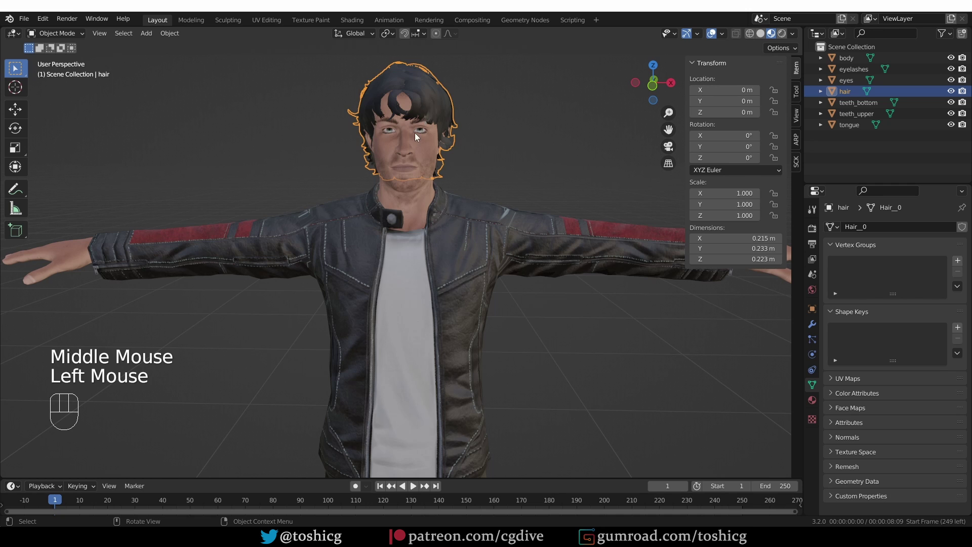
key(h)
scroll(412, 131, up, 4)
click(502, 179)
middle_drag(502, 179, 426, 172)
key(h)
Select the body, eyes, upper and lower teeth and tongue, with the body as the active object.
scroll(448, 167, down, 4)
mouse_move(425, 172)
shift+middle_down()
mouse_move(429, 155)
mouse_move(409, 167)
shift+middle_up()
scroll(429, 156, down, 2)
scroll(391, 110, up, 1)
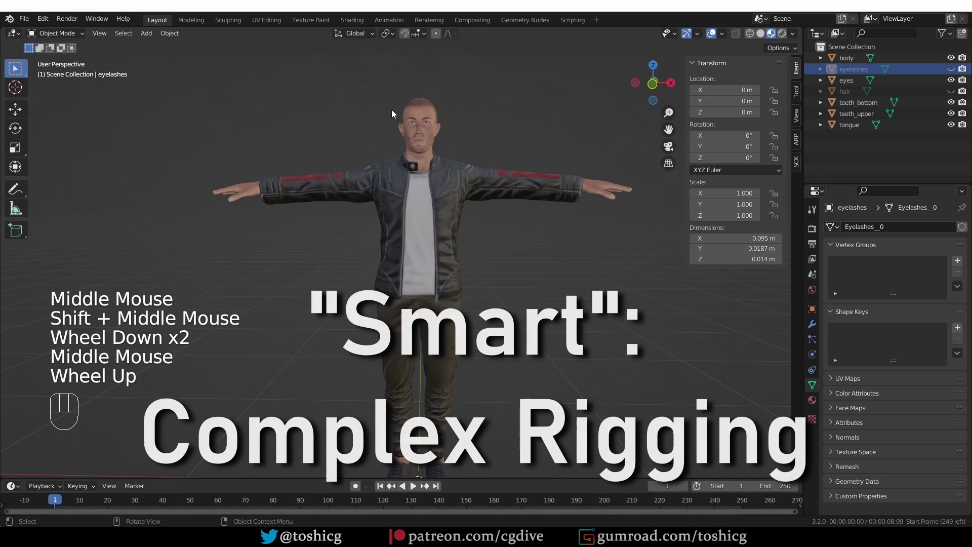
scroll(391, 109, up, 2)
drag(303, 78, 662, 450)
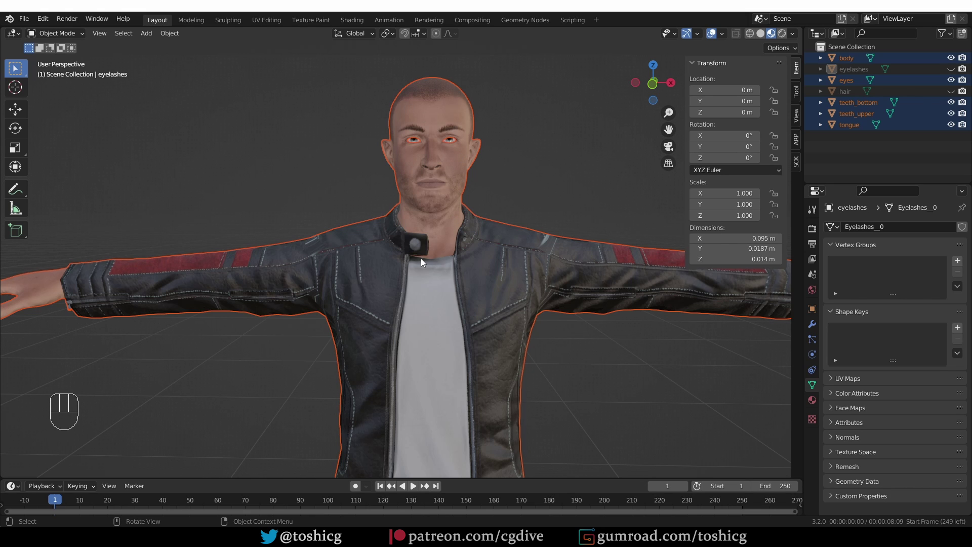
click(796, 139)
click(744, 201)
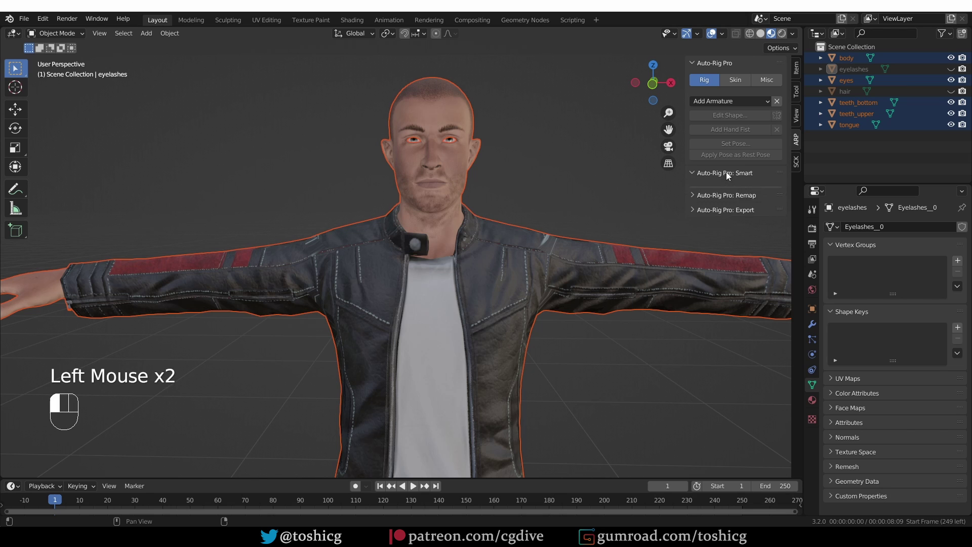
shift+click(423, 161)
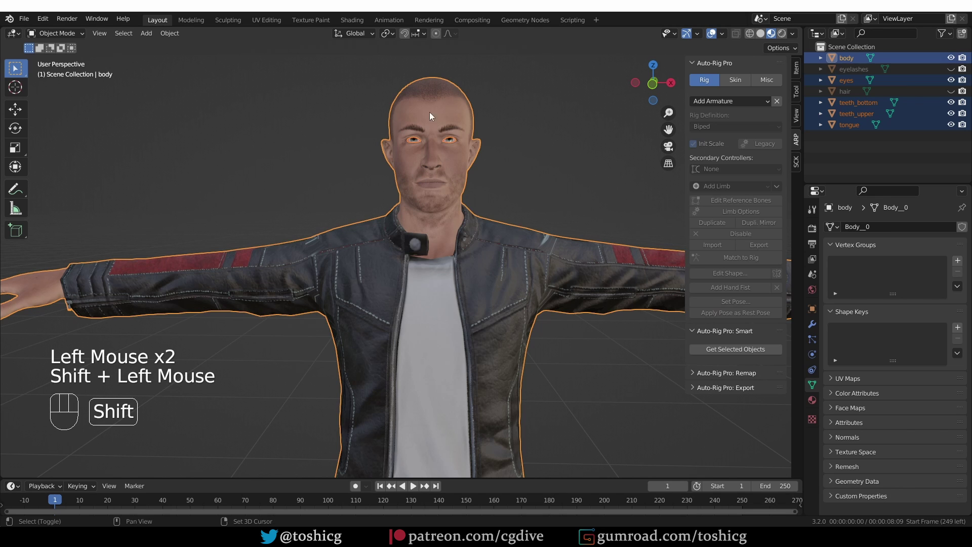
shift+click(447, 157)
shift+click(455, 116)
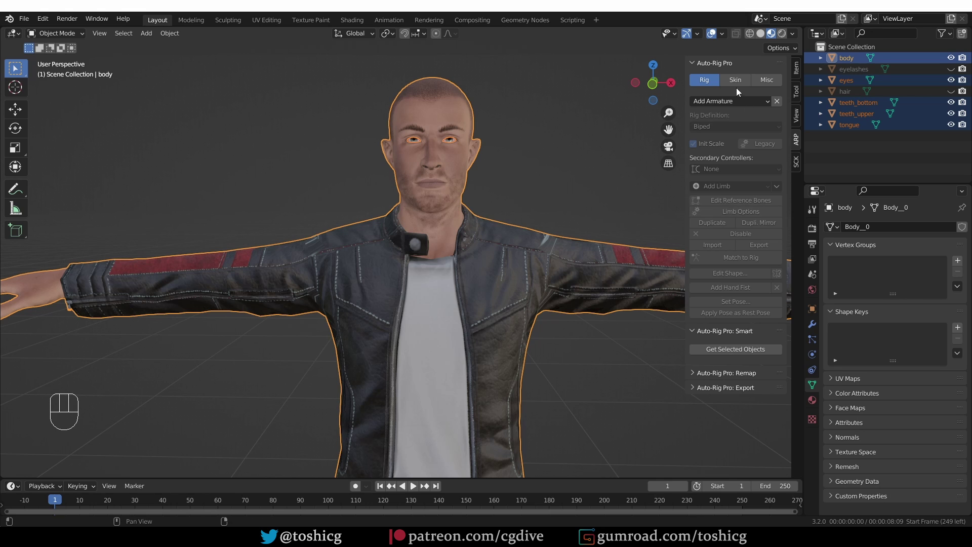
Load the selected objects into Auto-Rig Pro Smart with the Full Body option.
click(729, 62)
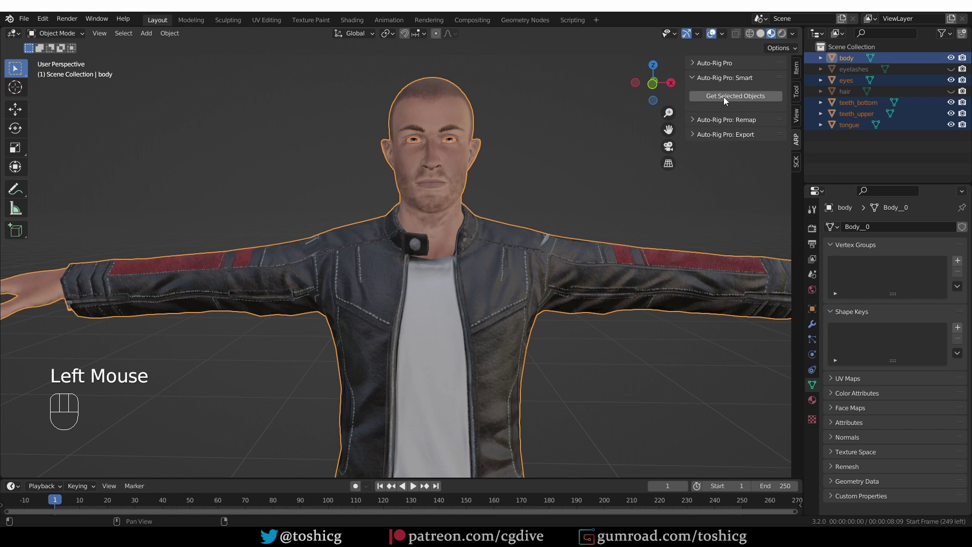
click(724, 97)
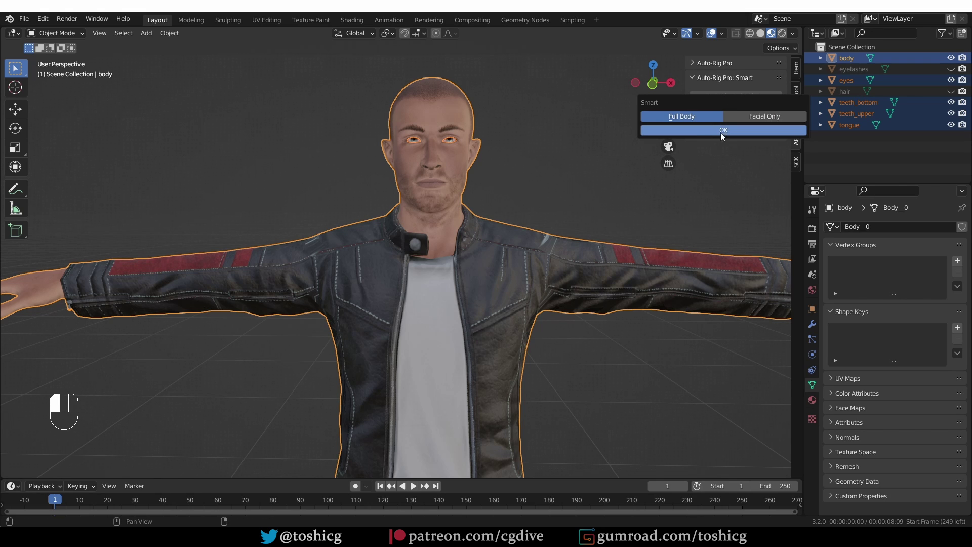
click(697, 130)
Place the neck marker at the base of the neck and the chin marker on the chin.
scroll(444, 138, up, 2)
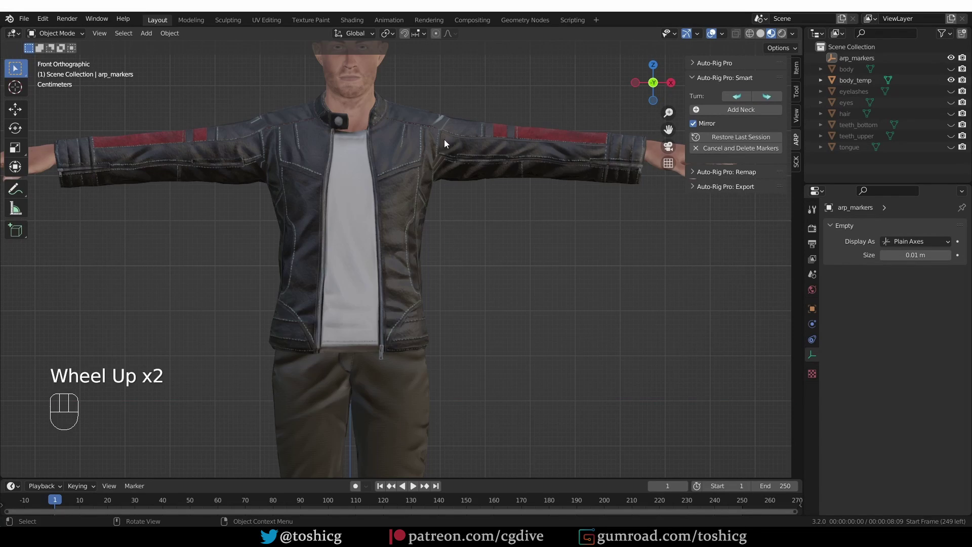
shift+middle_drag(445, 139, 522, 333)
scroll(465, 263, up, 2)
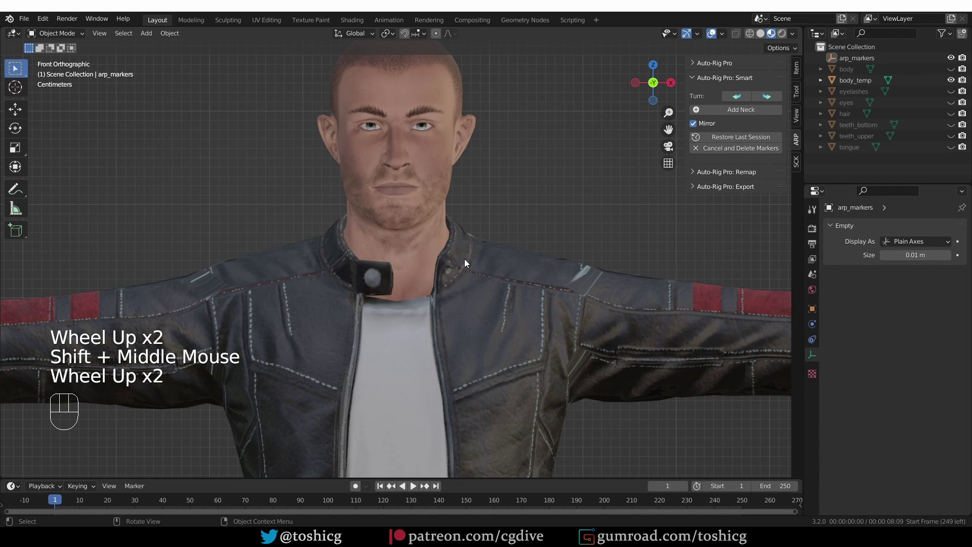
click(739, 111)
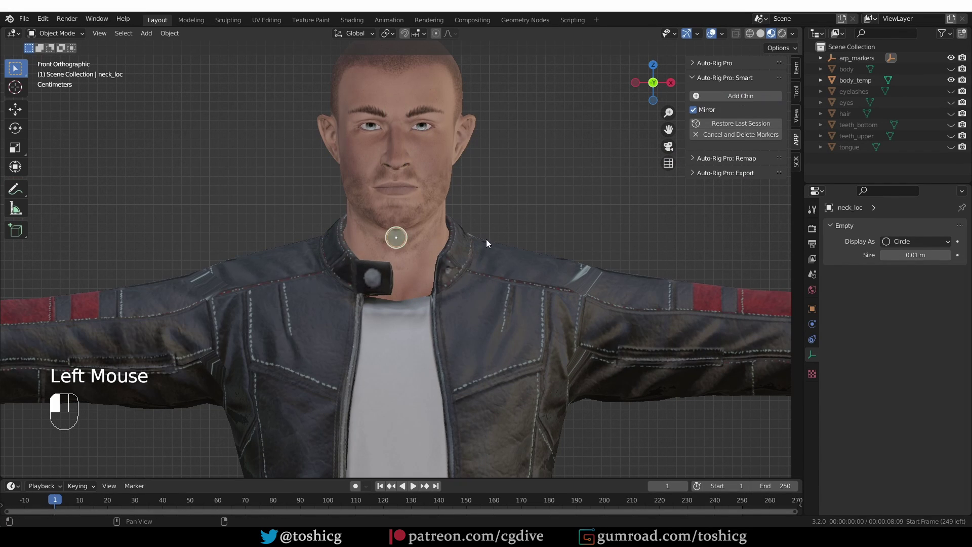
click(509, 258)
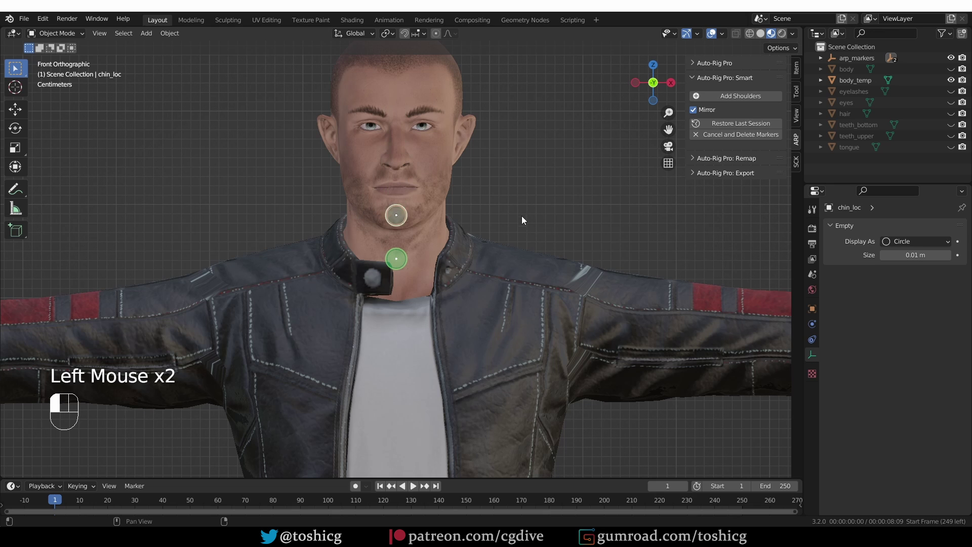
Place mirrored shoulder markers at the jacket's shoulder joints and mirrored wrist markers at the sleeve ends.
click(770, 96)
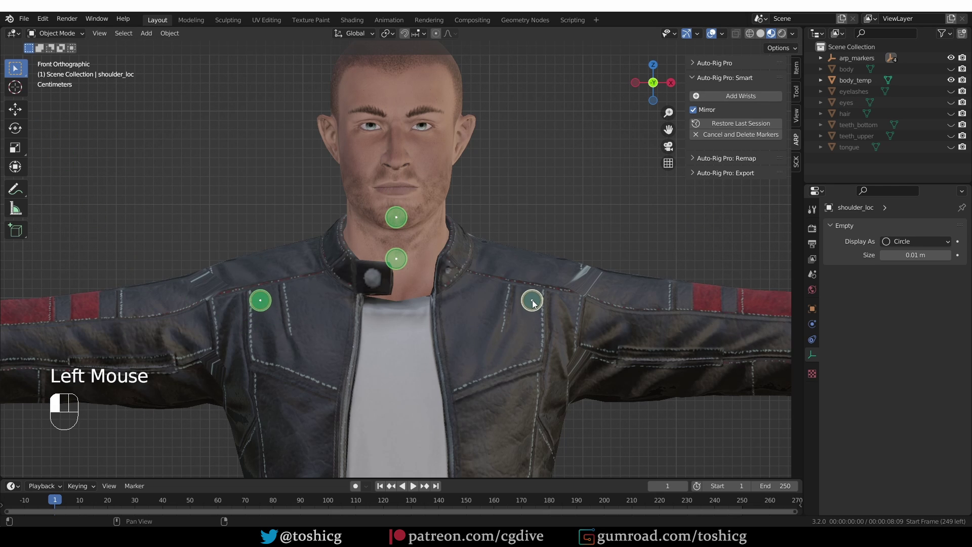
click(548, 307)
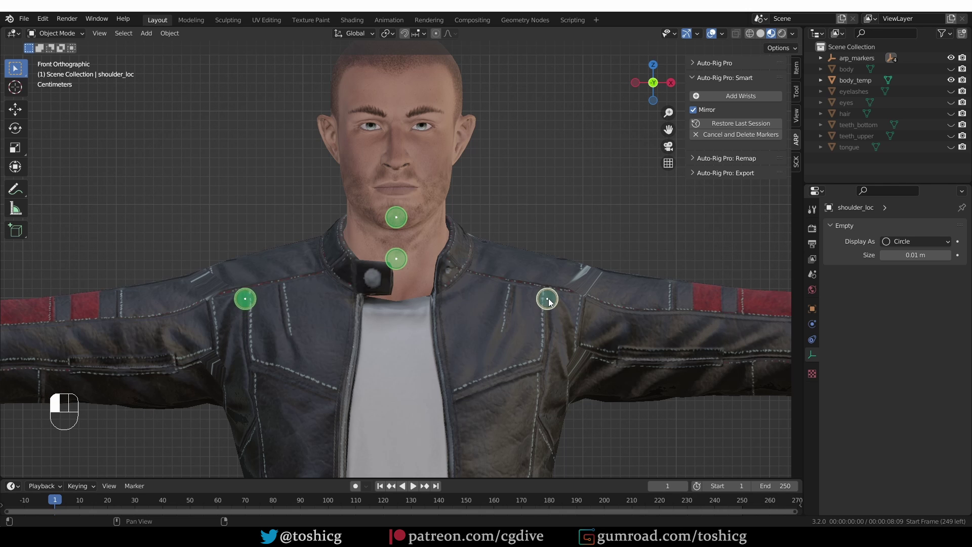
scroll(557, 314, down, 2)
shift+middle_drag(597, 333, 492, 366)
scroll(492, 366, up, 1)
click(754, 96)
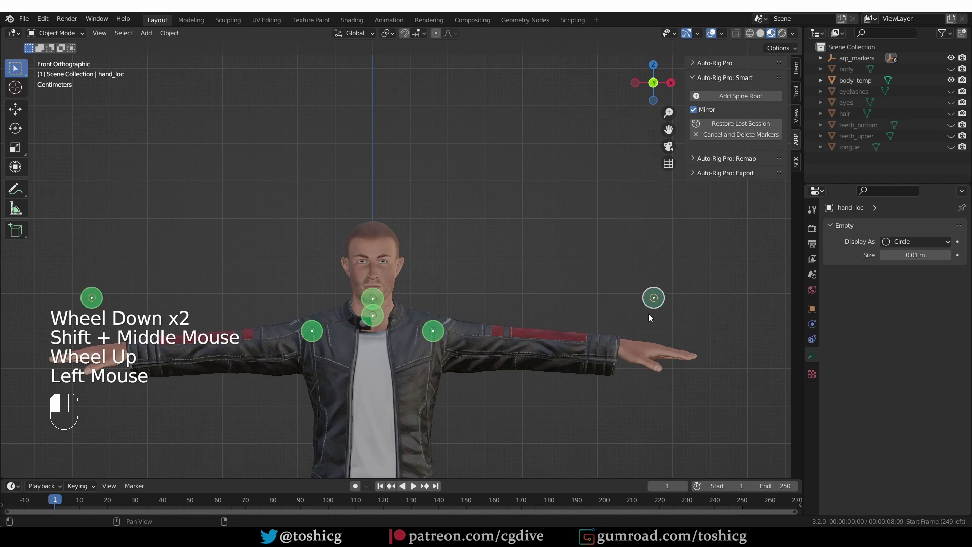
click(618, 348)
Place the spine root marker at the pelvis, level with the jacket's lower hem.
shift+middle_drag(561, 392, 560, 304)
scroll(559, 303, up, 1)
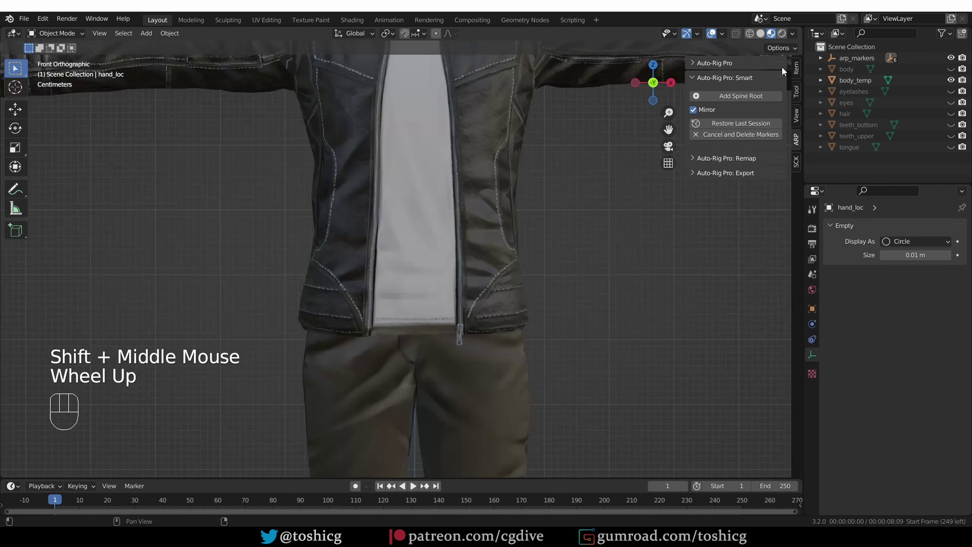
click(740, 97)
click(560, 329)
scroll(560, 329, down, 3)
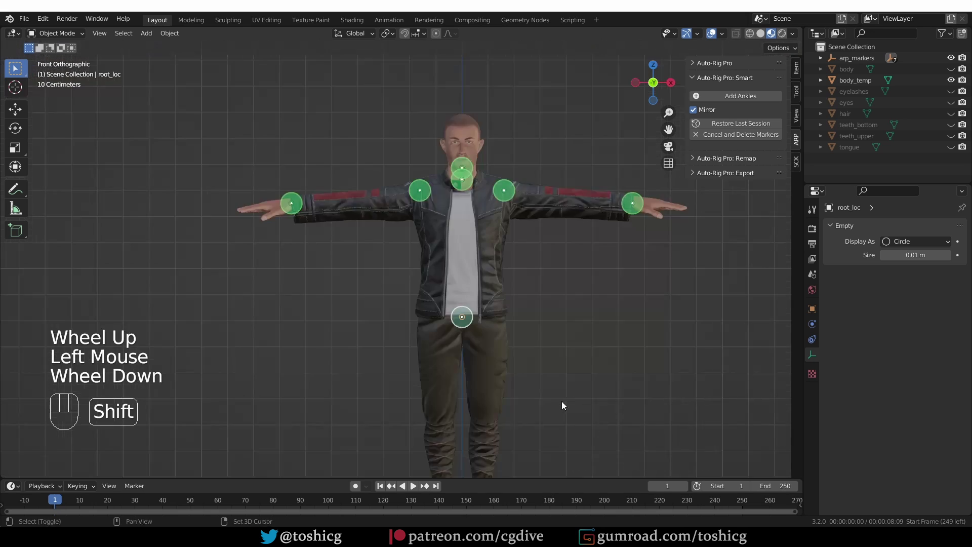
Add mirrored ankle markers and place them at the ankles, just above the shoes, in the front view.
shift+middle_drag(560, 401, 517, 236)
click(734, 96)
click(449, 348)
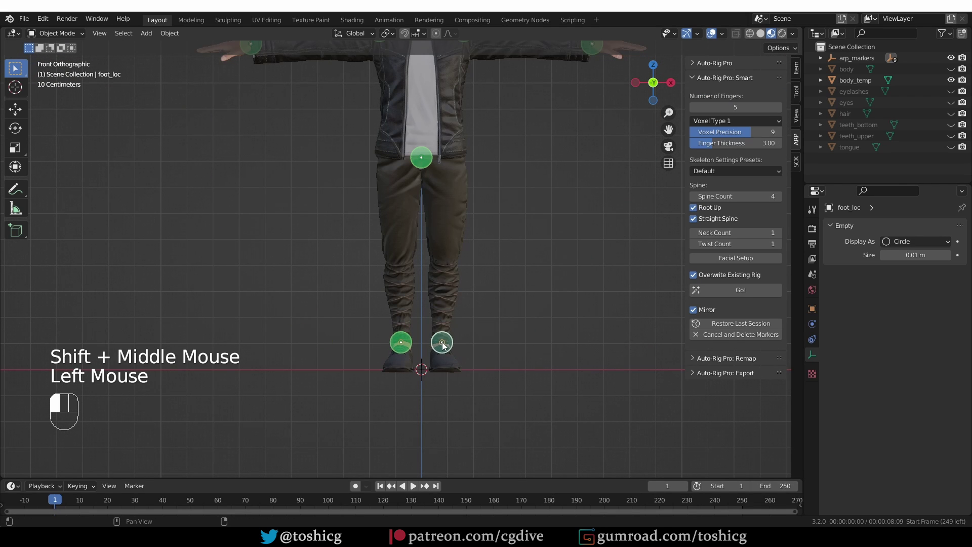
scroll(447, 351, up, 3)
key(g)
click(450, 350)
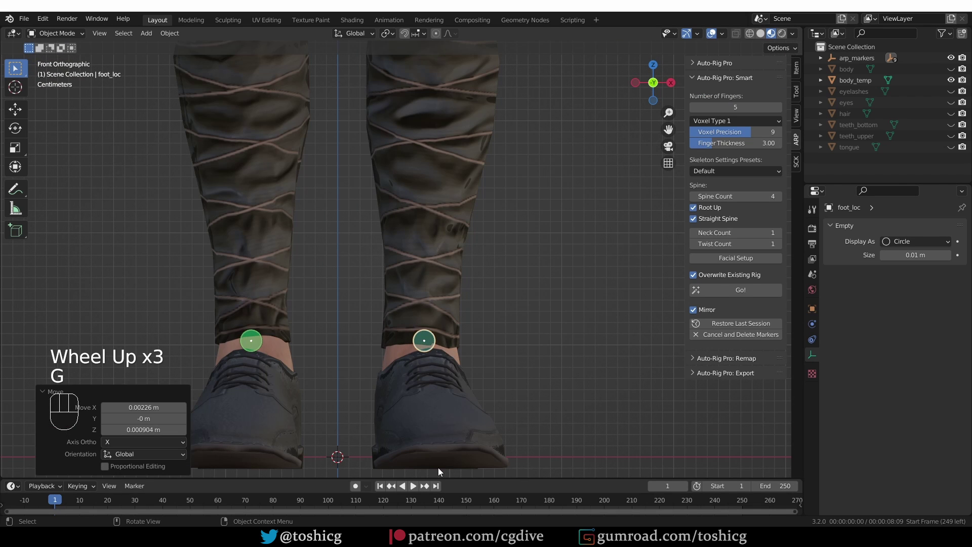
In the side view, move the ankle marker back about 0.042 m and down about 0.004 m to the ankle's centre.
key(KP_3)
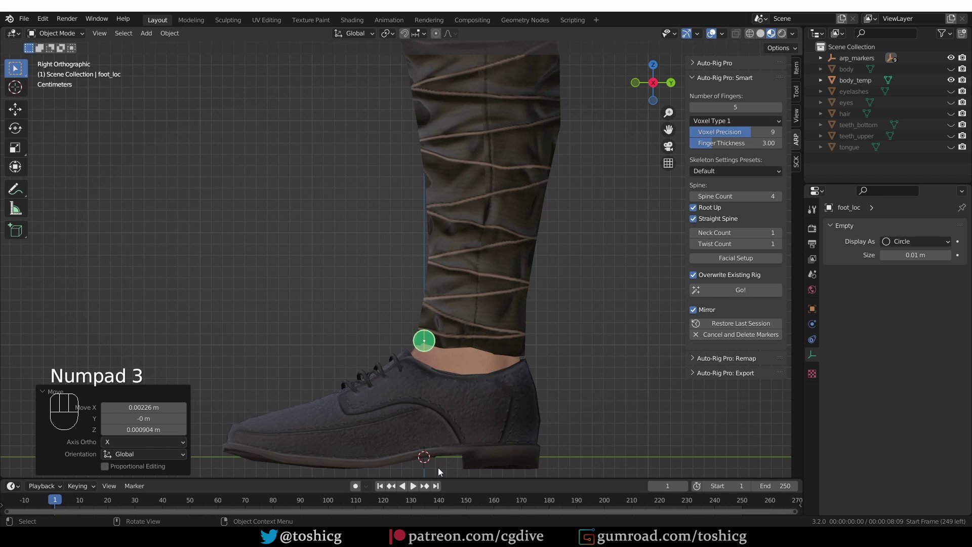
key(g)
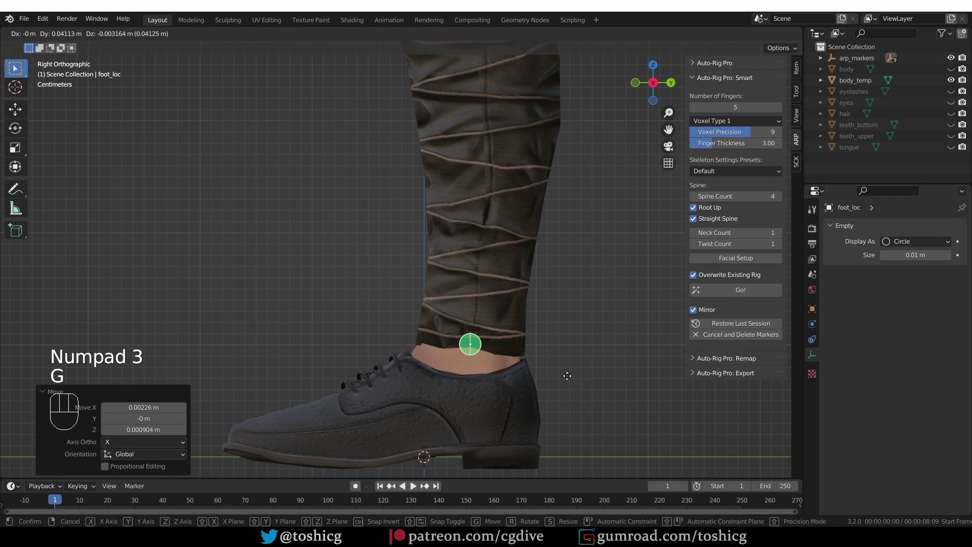
click(566, 376)
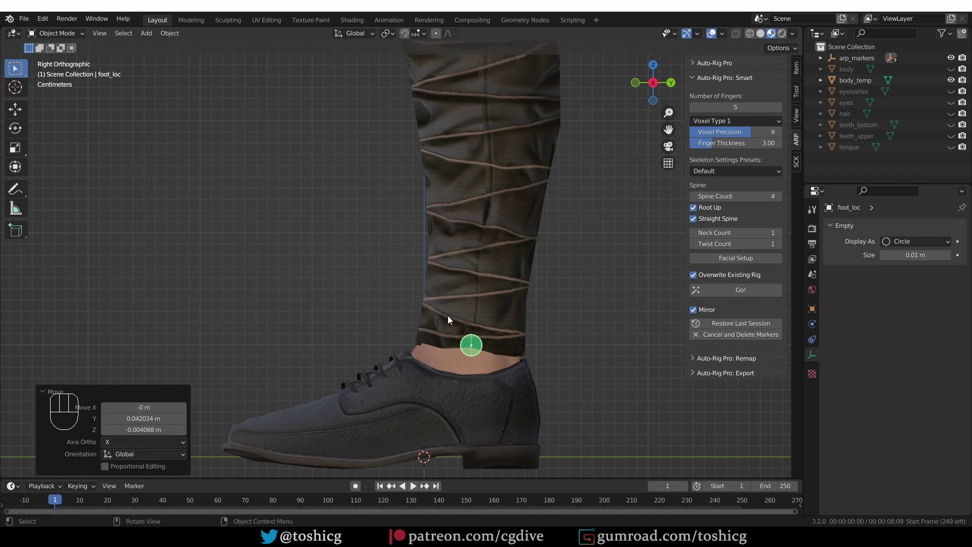
Start the Facial Setup for the marked character.
key(KP_1)
scroll(447, 315, down, 3)
shift+middle_drag(448, 315, 526, 319)
middle_drag(526, 318, 517, 334)
shift+middle_drag(516, 335, 508, 348)
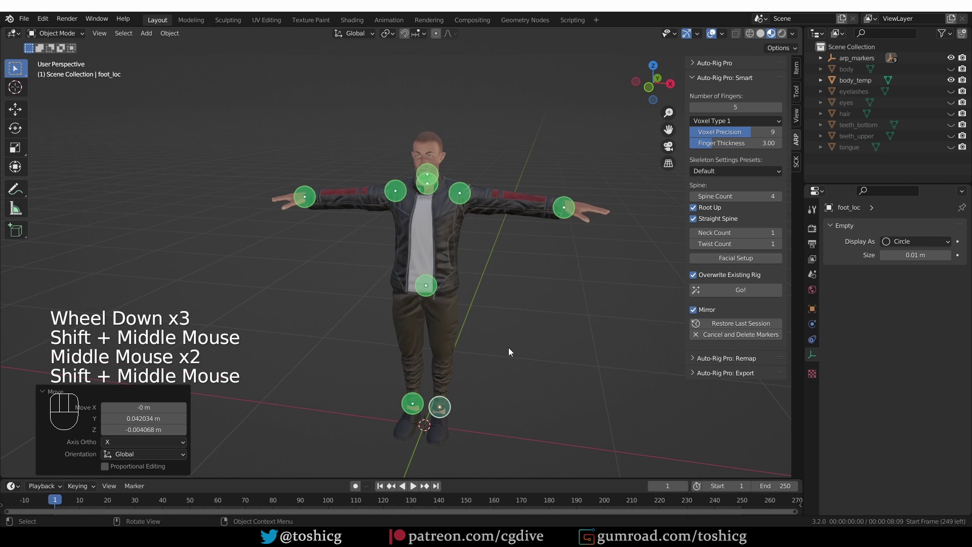
middle_drag(622, 179, 469, 328)
scroll(605, 292, up, 4)
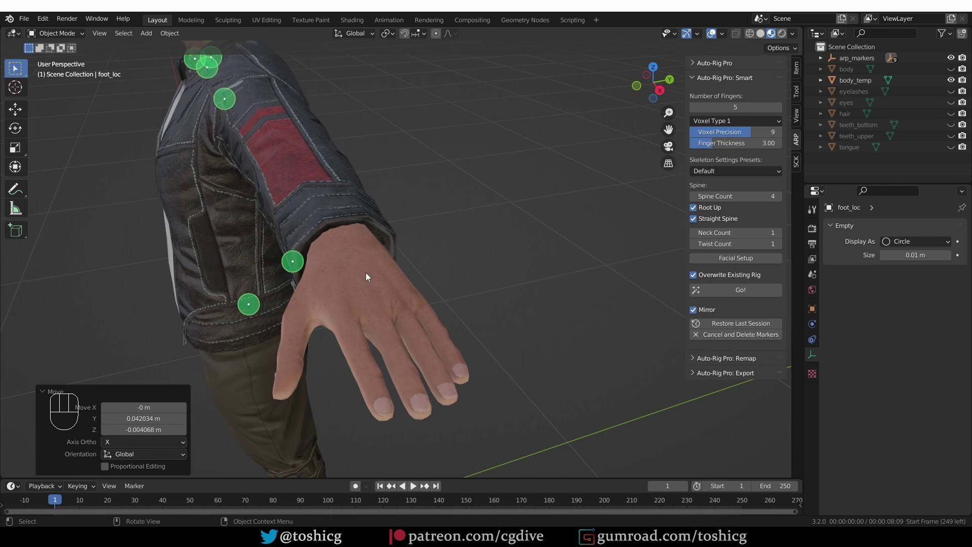
click(746, 258)
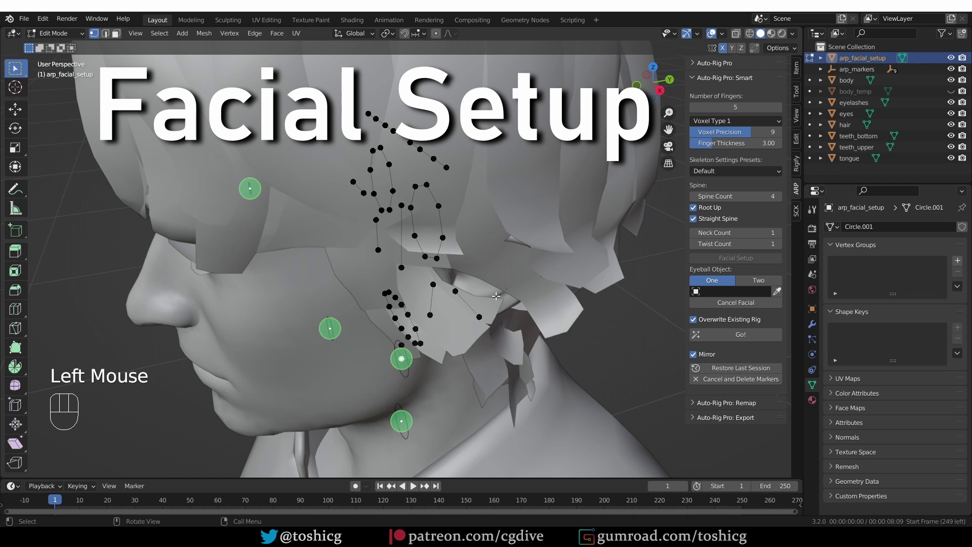
In the front view, move the lower chin vertex of the facial setup down to the bottom edge of the chin.
key(KP_1)
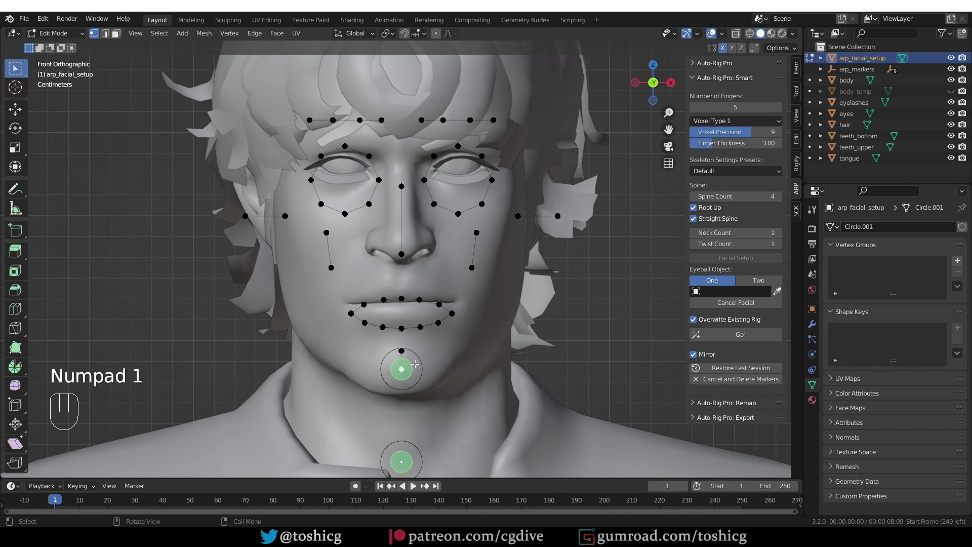
scroll(415, 364, up, 2)
scroll(415, 364, down, 3)
scroll(415, 364, up, 3)
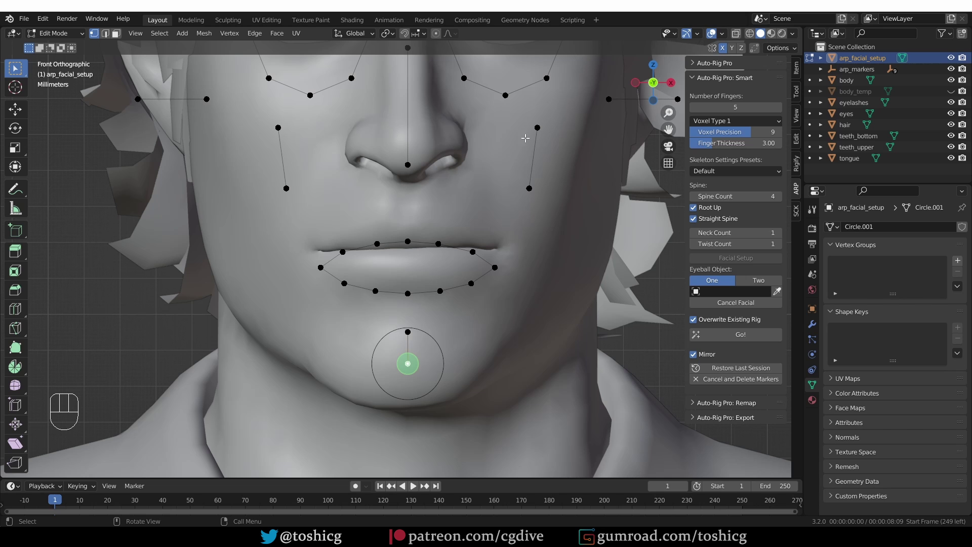
key(g)
right_click(418, 387)
key(g)
key(g)
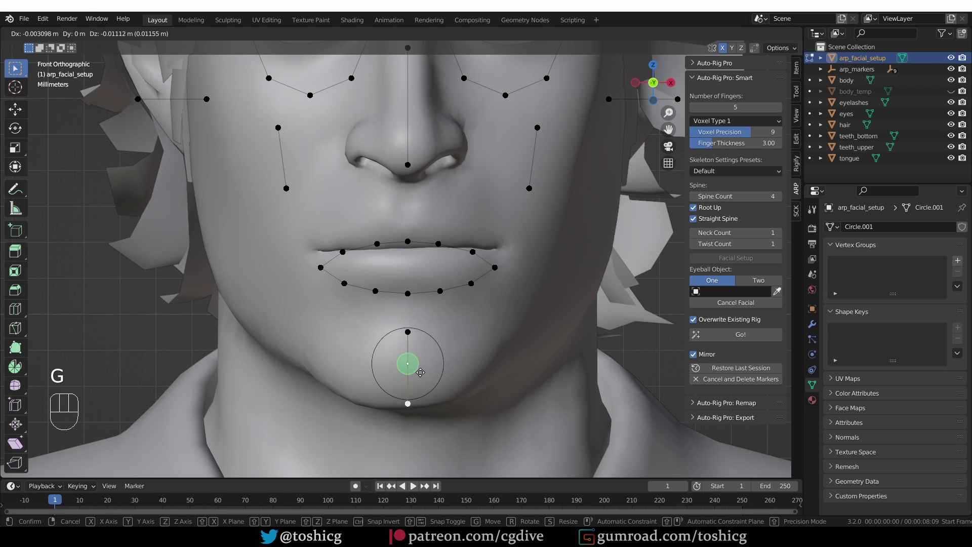
click(420, 371)
Lower the upper chin vertex by about 0.005 m.
click(407, 333)
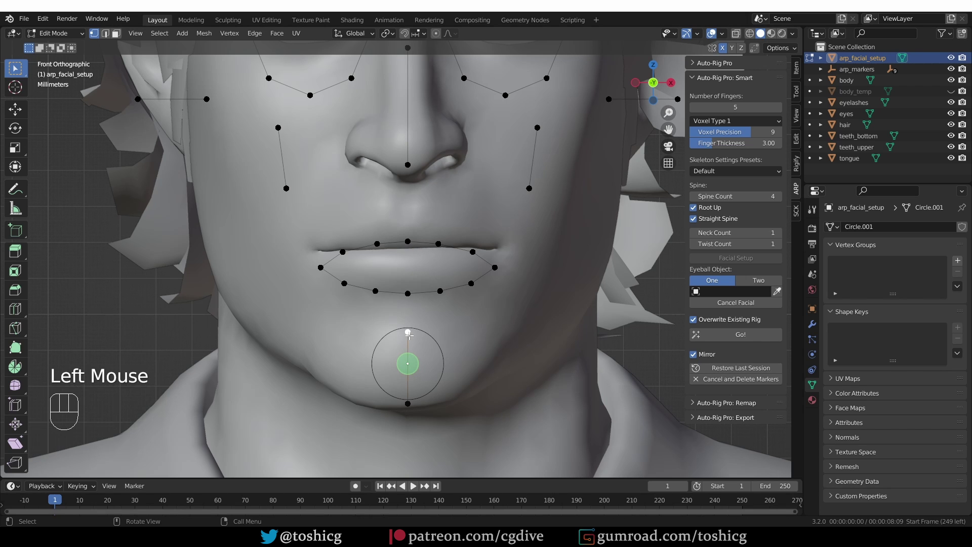
key(g)
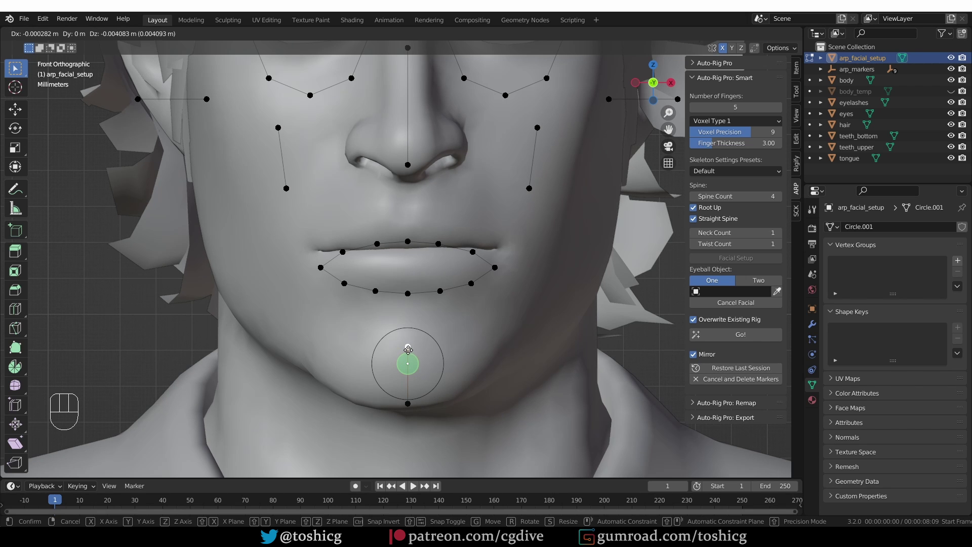
click(407, 349)
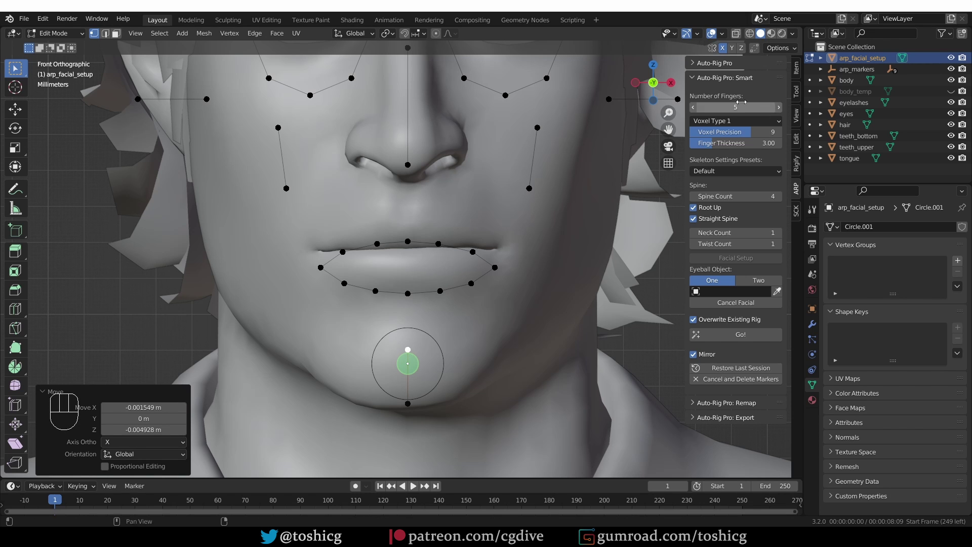
Show the face with its material textures and move the whole lip vertex loop up about 0.004 m onto the mouth.
click(771, 34)
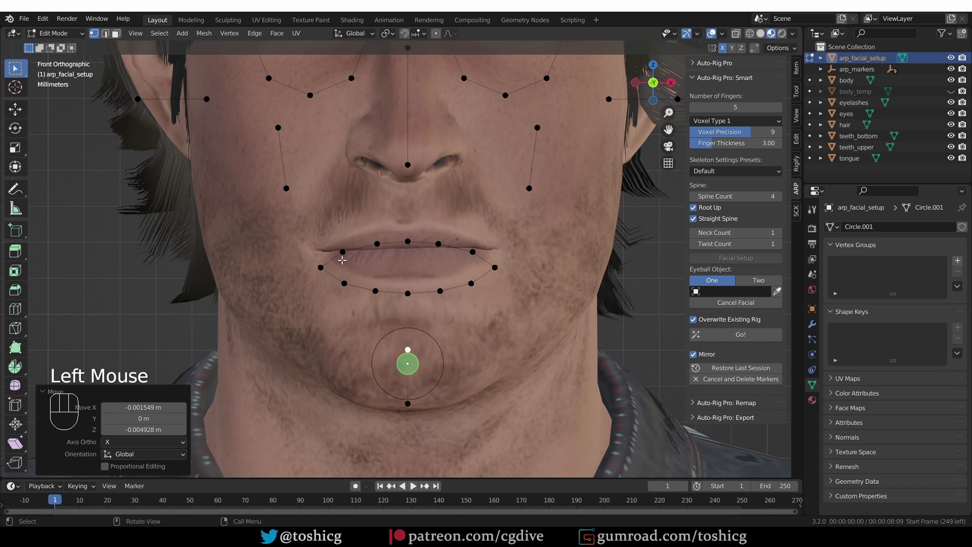
click(331, 274)
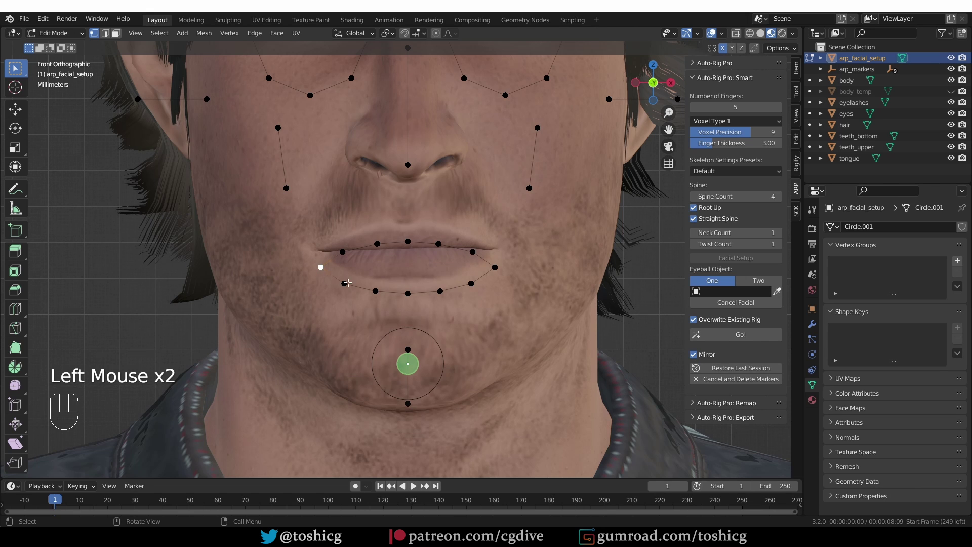
key(l)
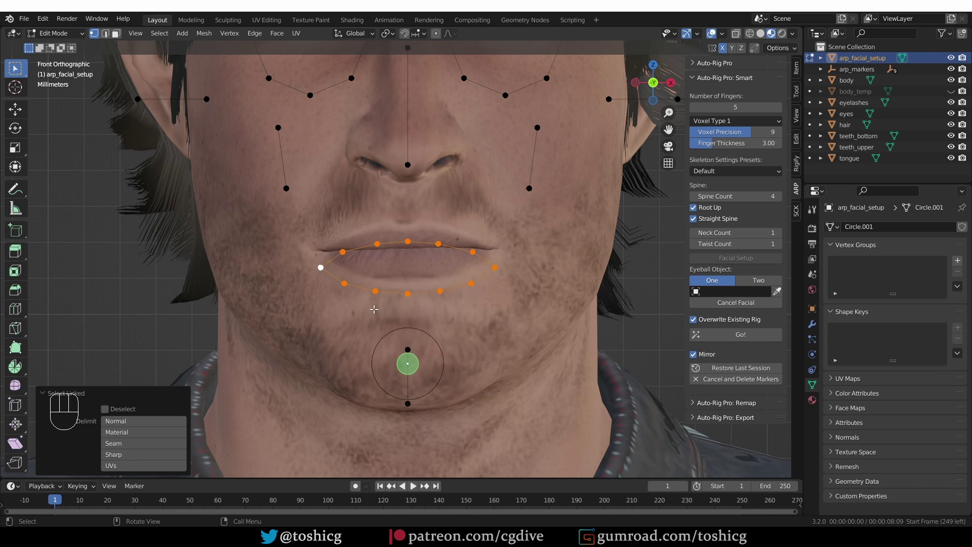
key(g)
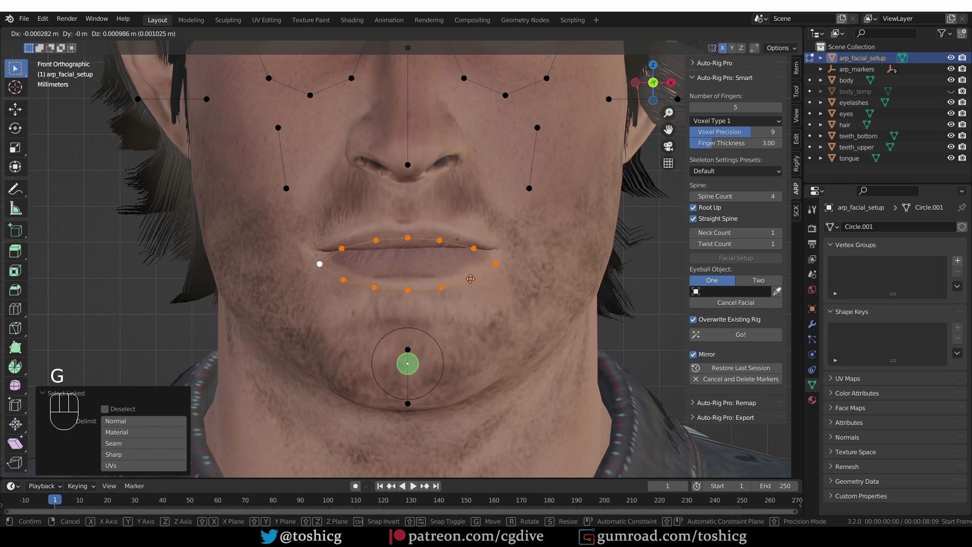
click(469, 270)
Scale the lip vertex loop to about 0.89 overall, and flatten it along Z to about 0.73.
key(s)
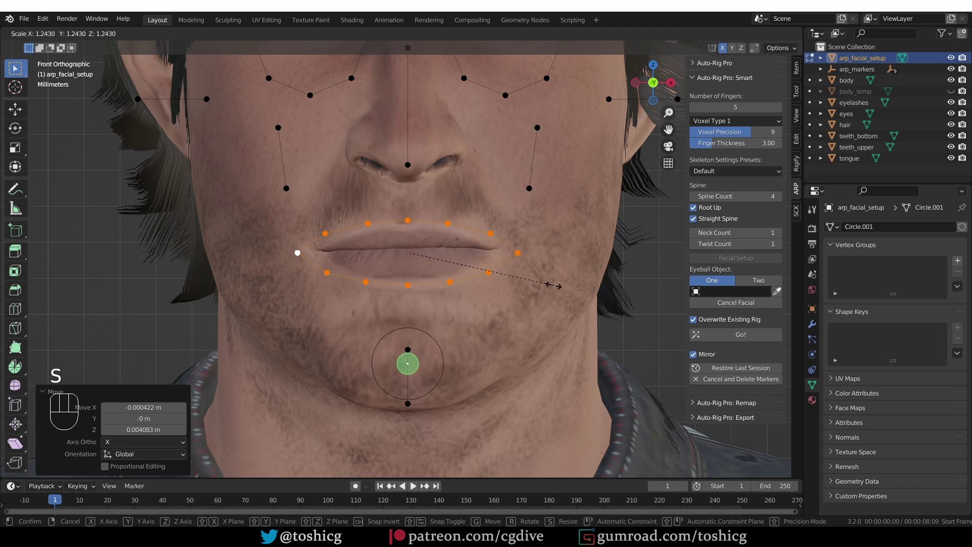
scroll(551, 283, up, 2)
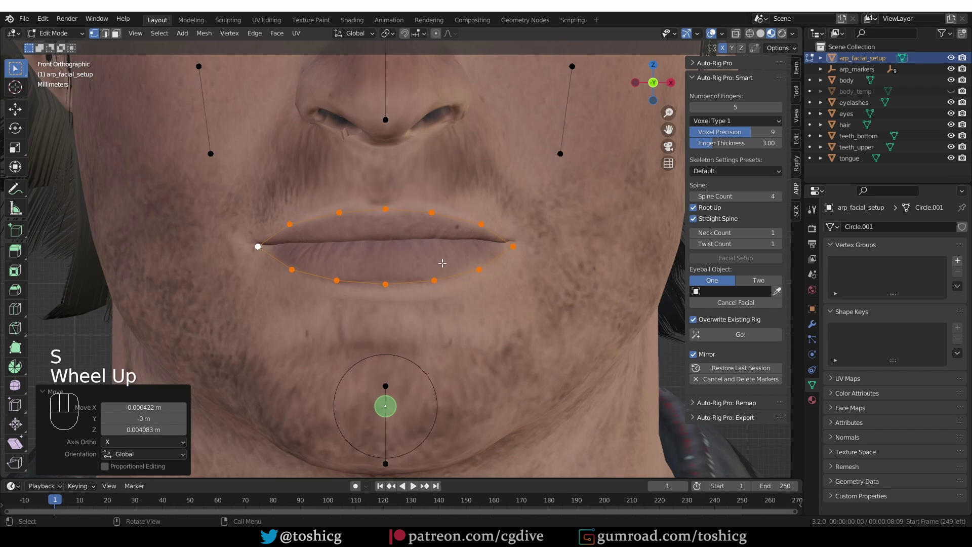
click(516, 287)
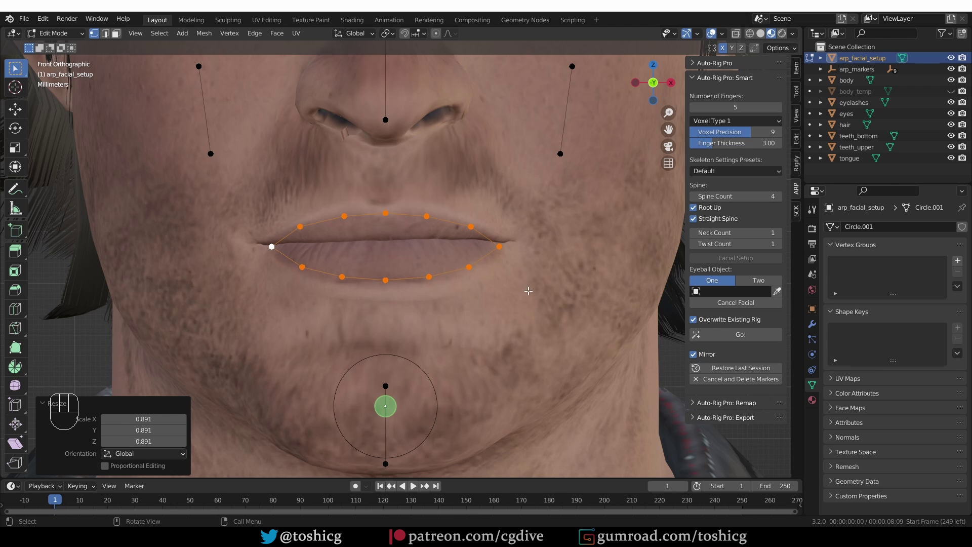
key(s)
key(z)
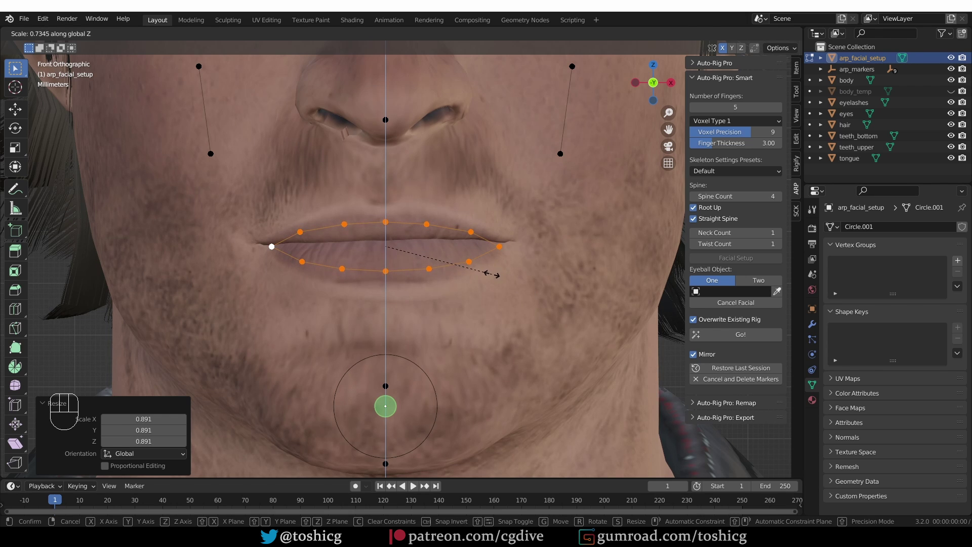
click(499, 275)
Move the mirrored lip corner vertices out to the mouth corners and adjust the height of the upper lip's middle vertex.
click(504, 244)
key(g)
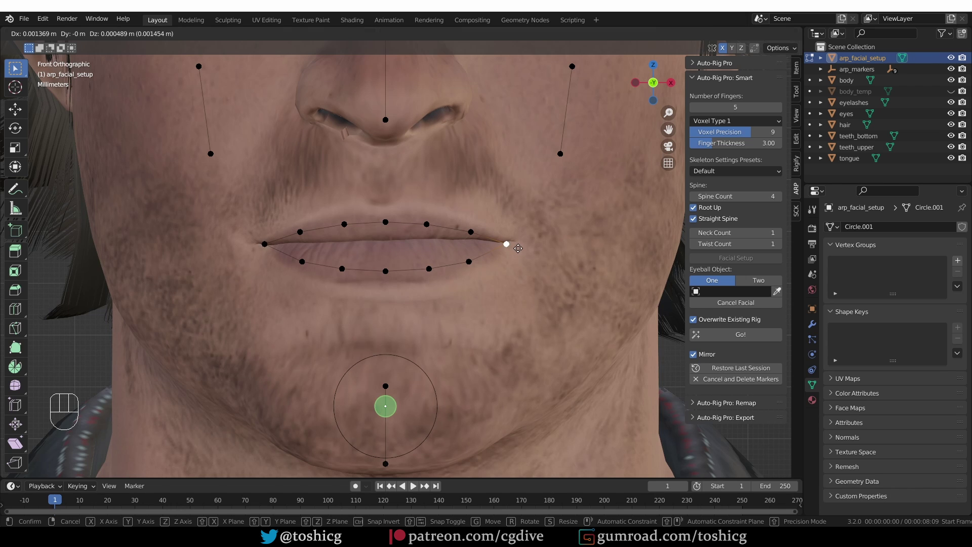
click(518, 249)
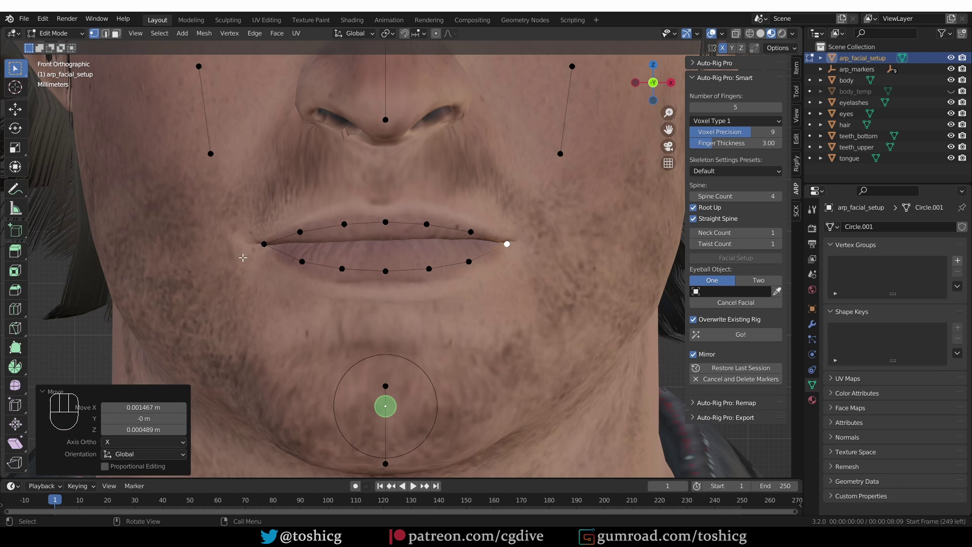
click(386, 226)
key(g)
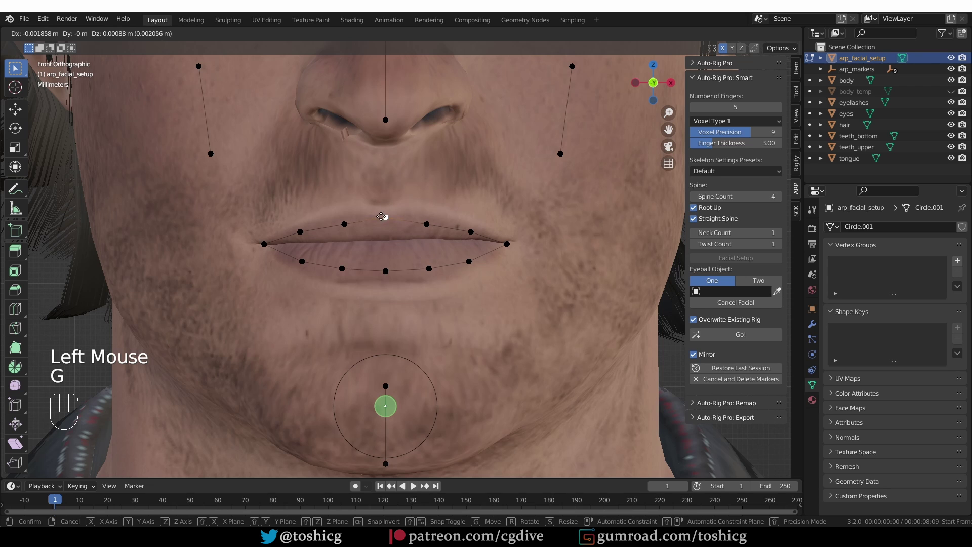
click(385, 221)
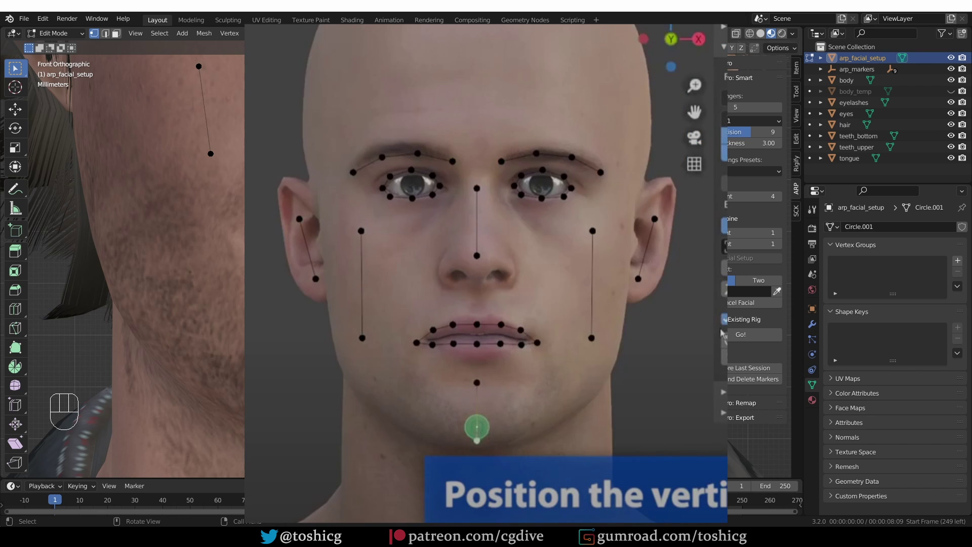
key(g)
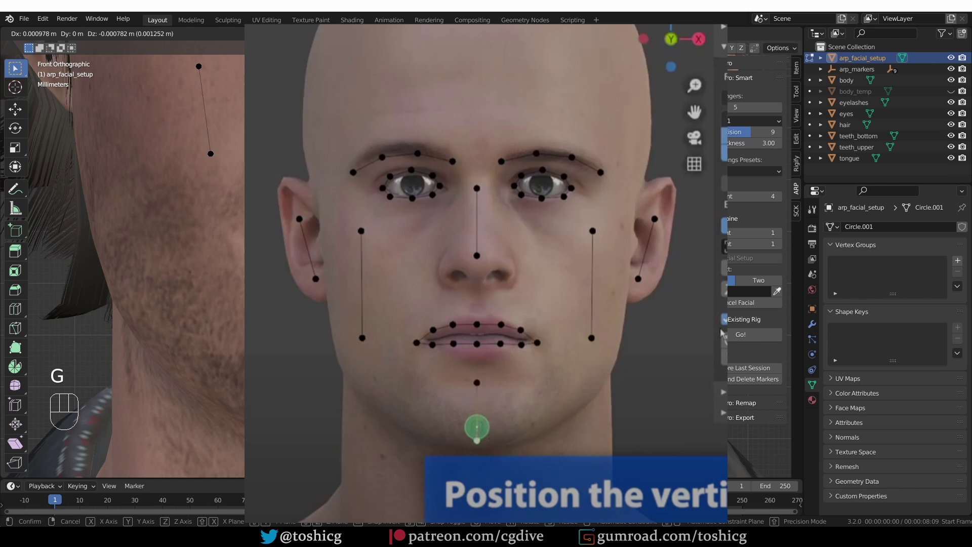
click(474, 281)
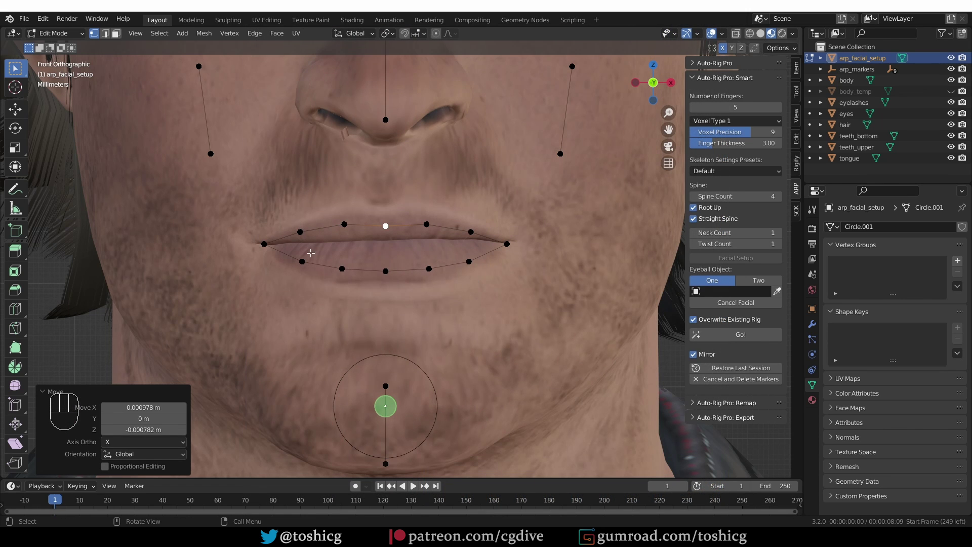
Raise the lower nose vertex to the nose tip and the upper nose vertex to the bridge between the eyes.
scroll(470, 277, down, 2)
shift+middle_drag(406, 238, 389, 283)
scroll(390, 284, up, 1)
click(391, 240)
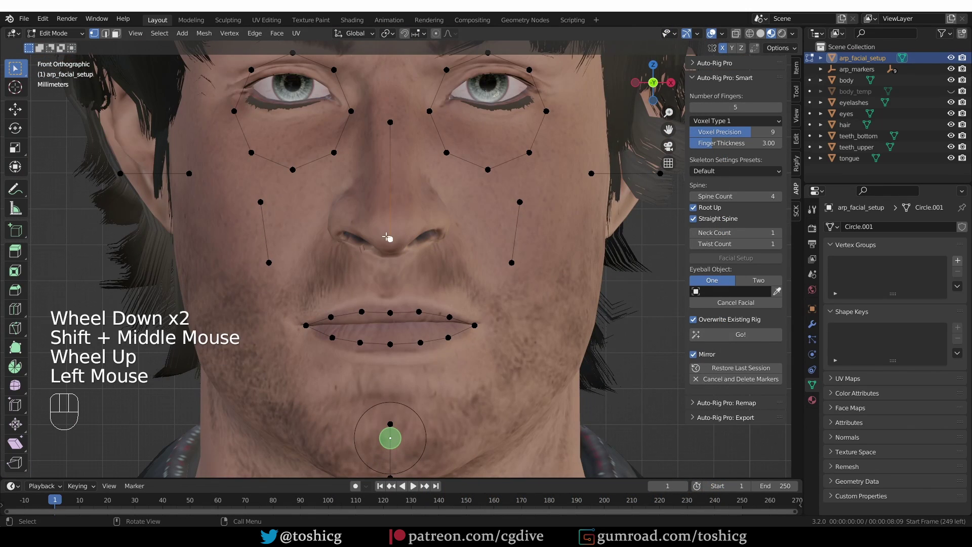
key(g)
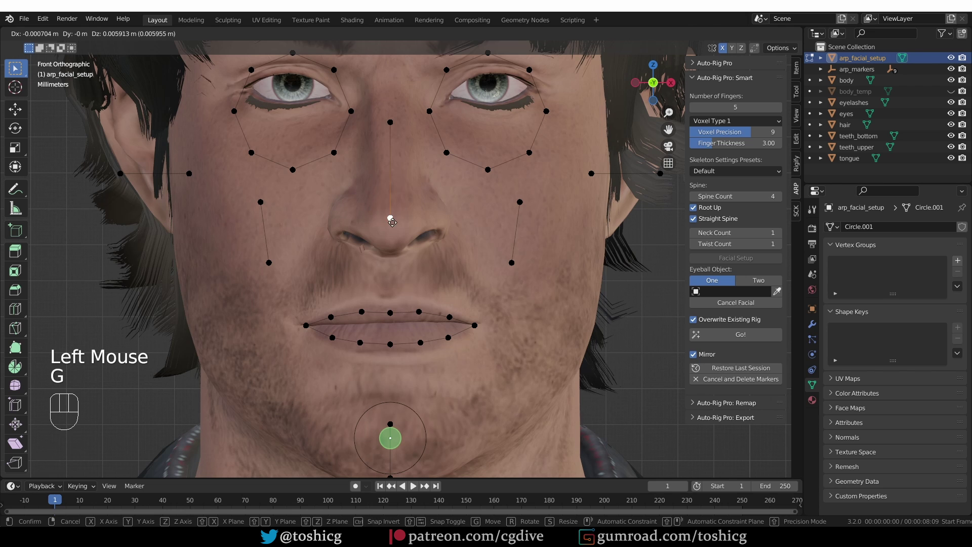
click(393, 223)
click(388, 120)
key(g)
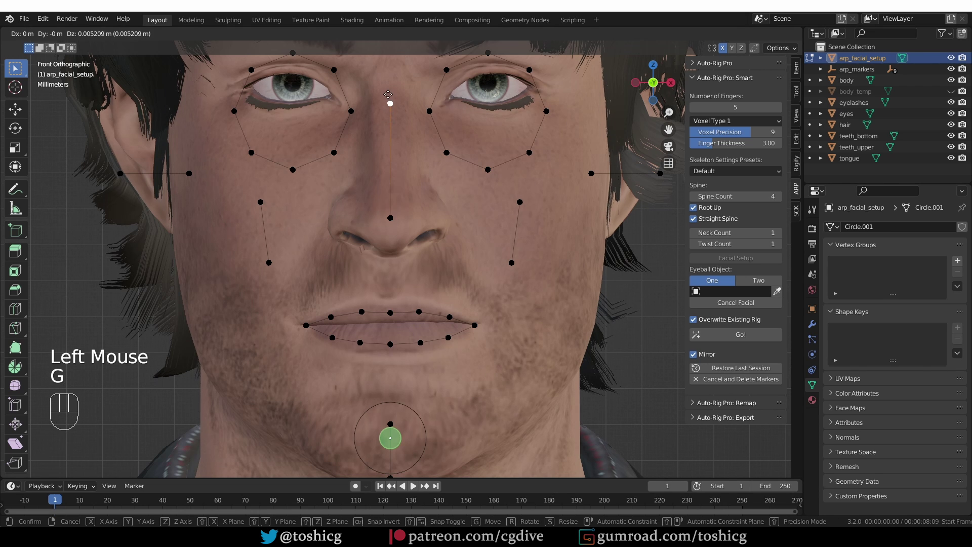
click(387, 85)
Leave Edit Mode of the facial setup and hide the eyelashes and hair objects.
scroll(387, 85, down, 2)
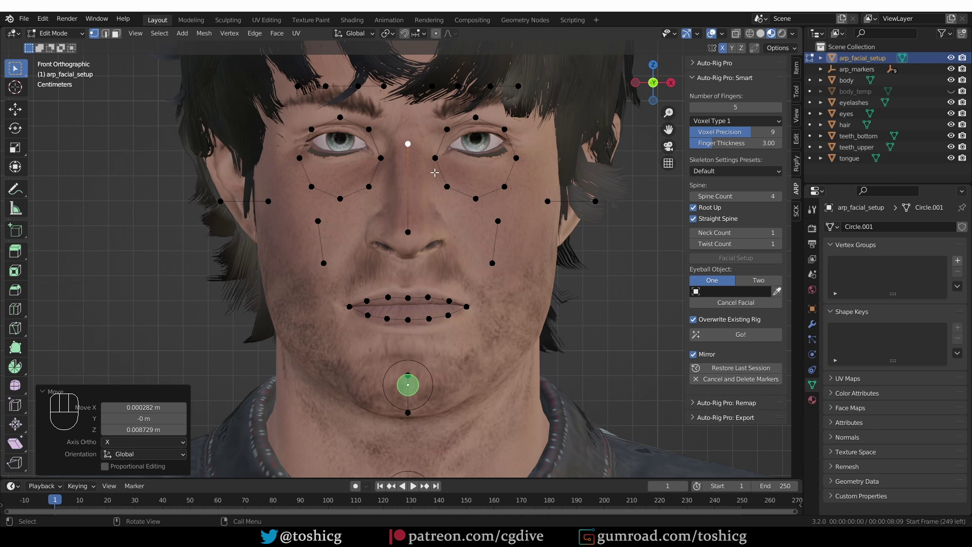
middle_drag(434, 172, 395, 171)
key(Tab)
key(Tab)
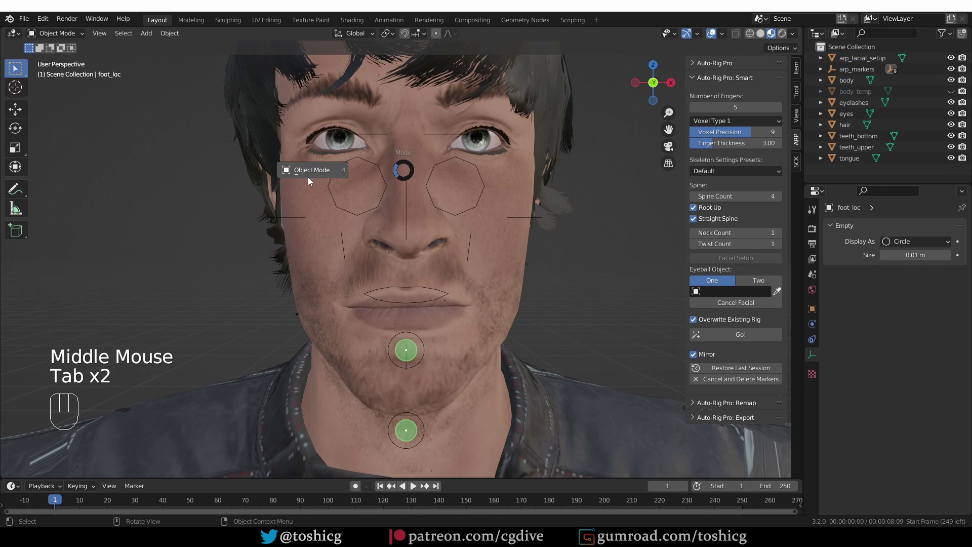
click(527, 123)
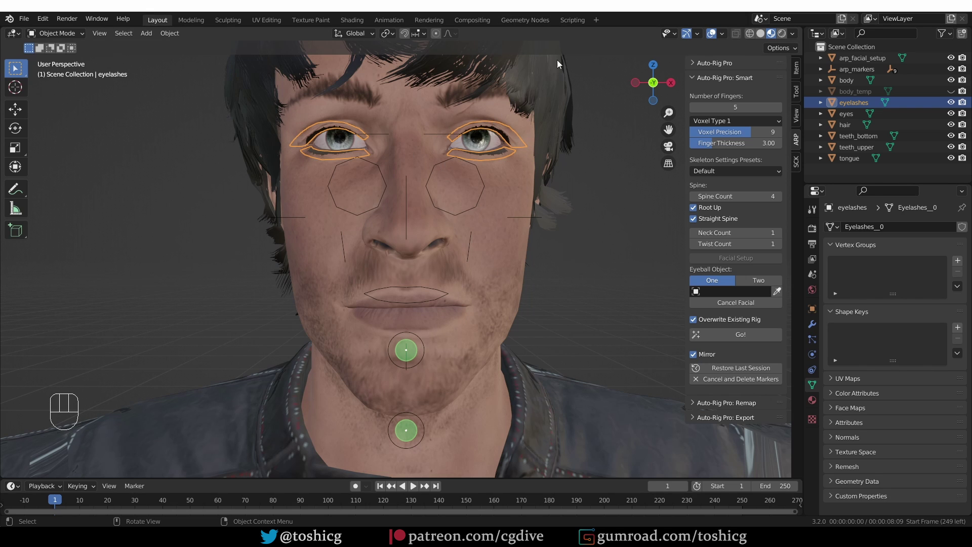
shift+click(554, 94)
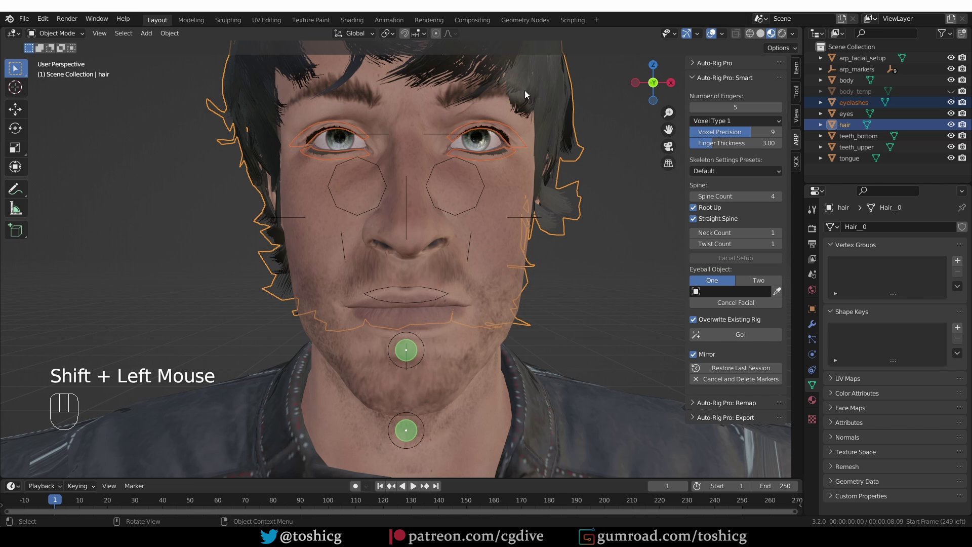
key(h)
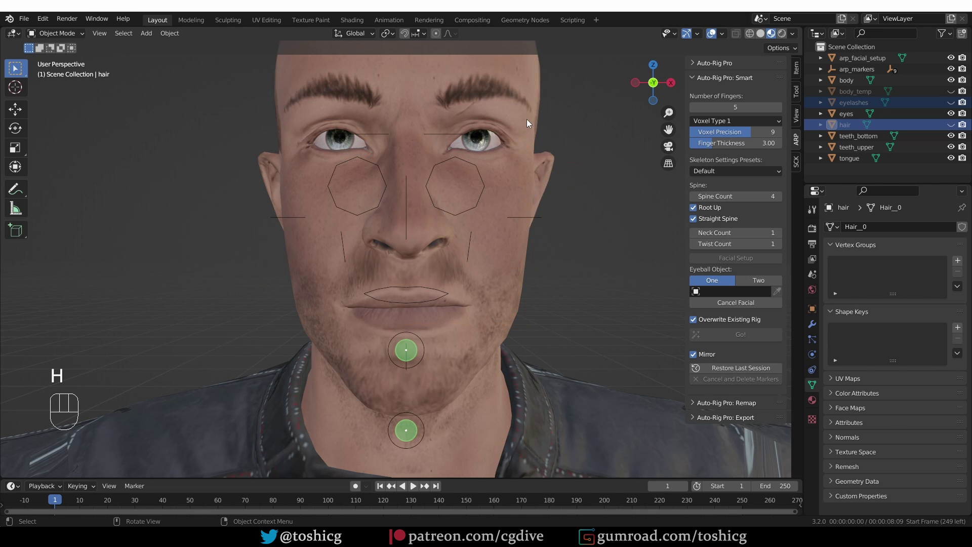
Edit arp_facial_setup in front view and flatten the whole eye vertex loop along Z to about 0.39.
click(478, 172)
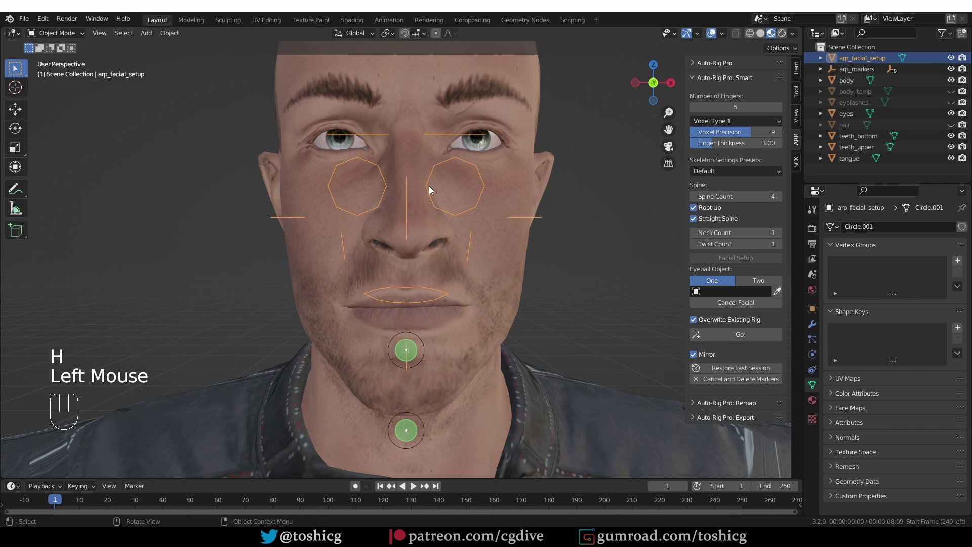
key(Tab)
key(KP_1)
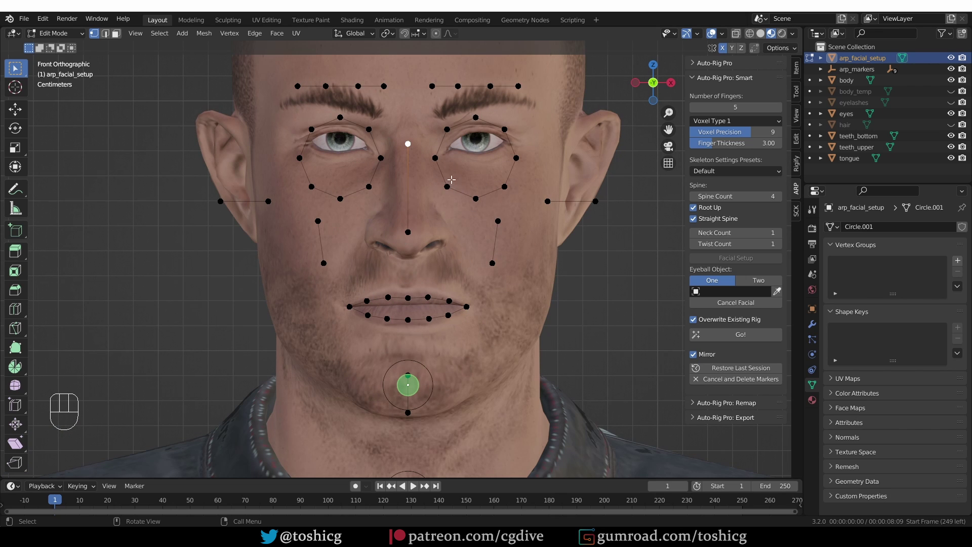
click(471, 192)
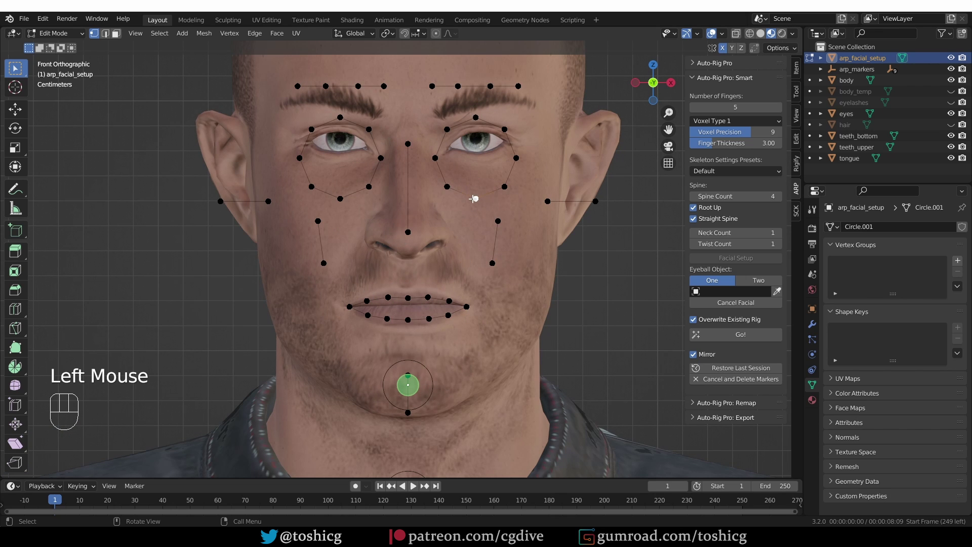
key(l)
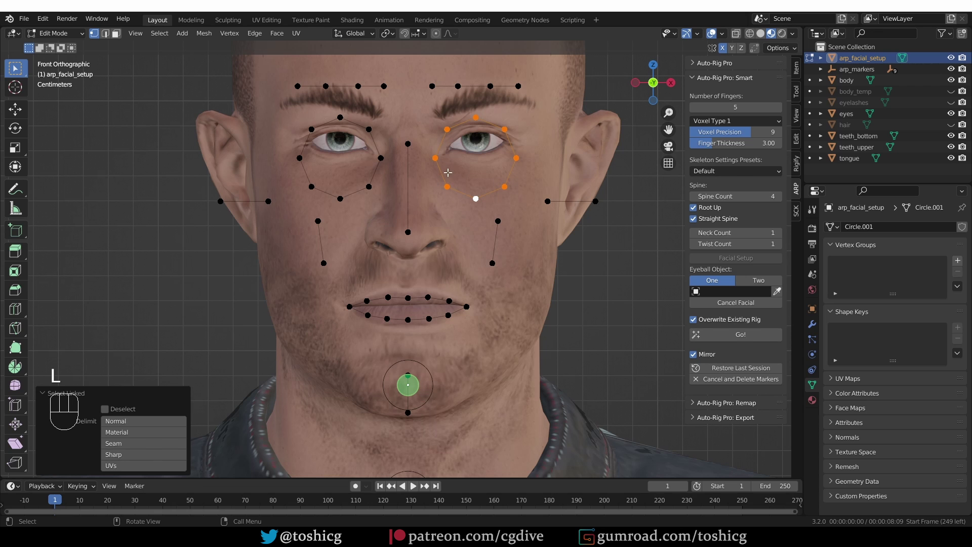
key(s)
key(z)
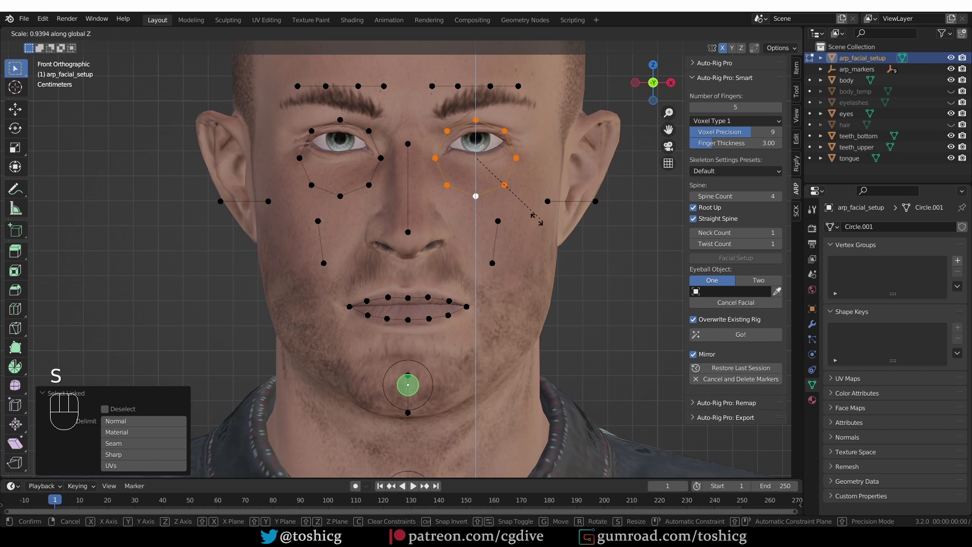
click(501, 190)
Fit the eye loop onto the eye by moving it up about 0.0057 m, rotating it about -6.5° and scaling it to about 0.71.
scroll(501, 190, up, 2)
shift+middle_drag(522, 122, 525, 192)
key(g)
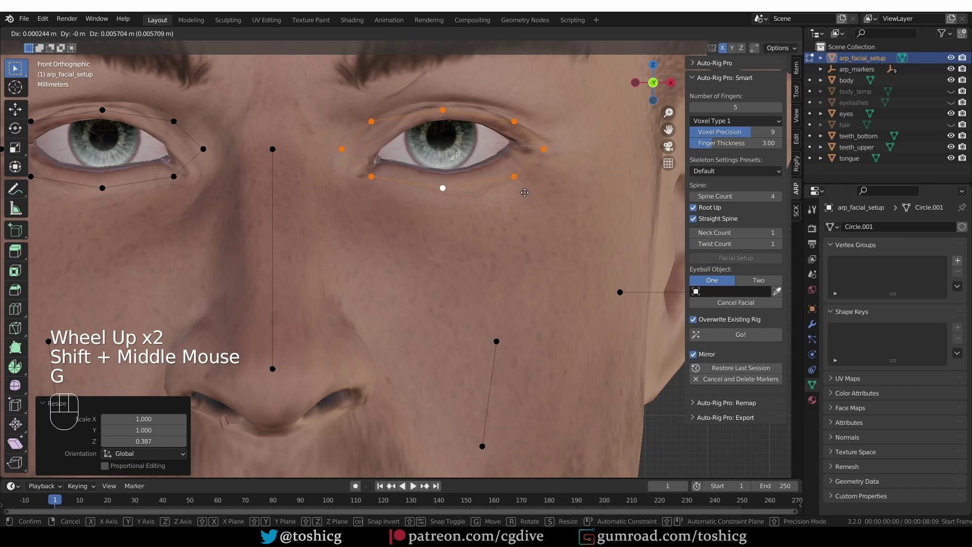
click(526, 190)
key(r)
click(587, 159)
key(s)
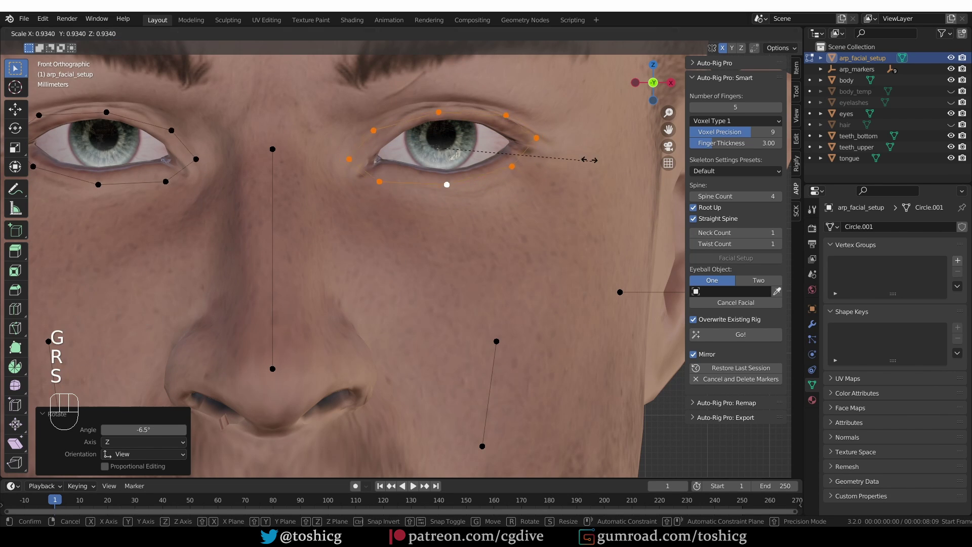
click(555, 161)
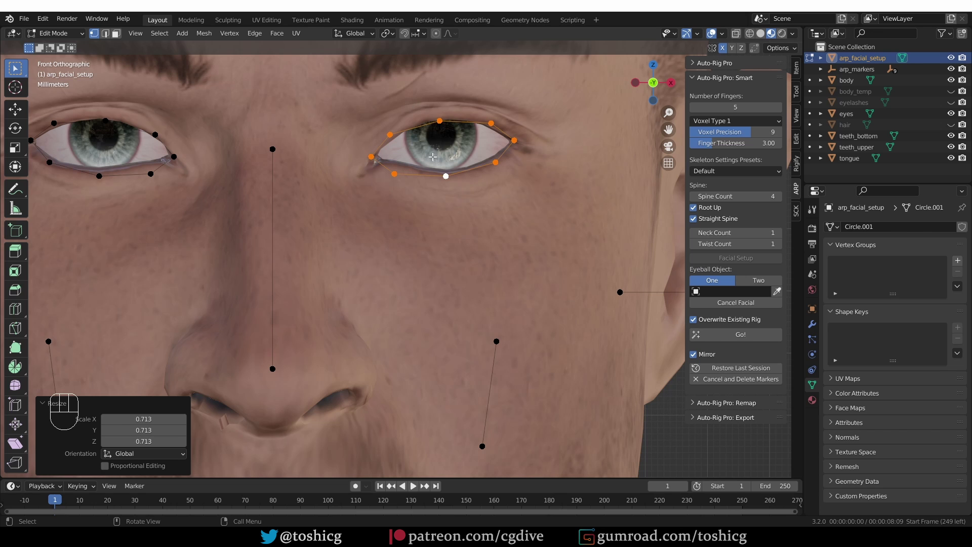
Fit the eye loop's upper middle, upper inner and inner corner vertices to the eyelid edge.
click(428, 118)
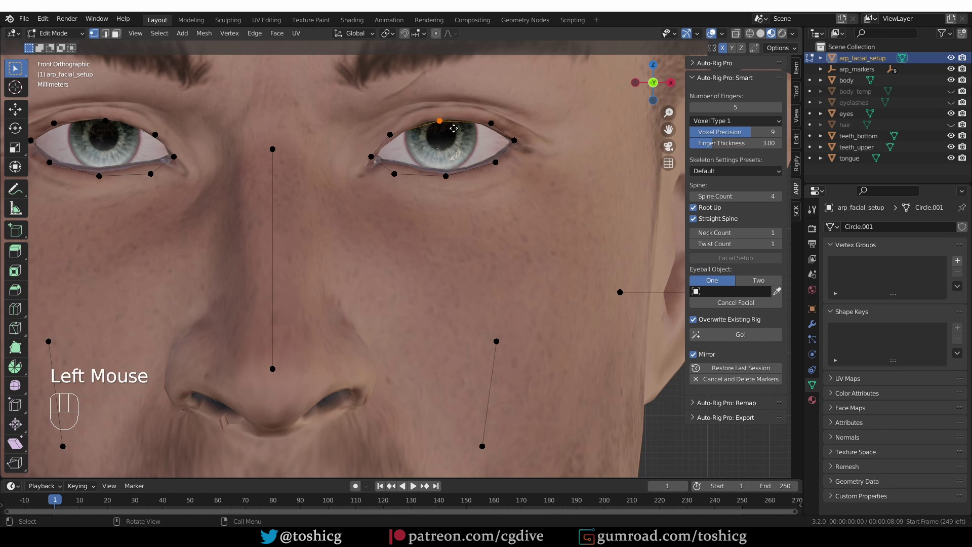
key(g)
click(448, 122)
click(405, 141)
key(g)
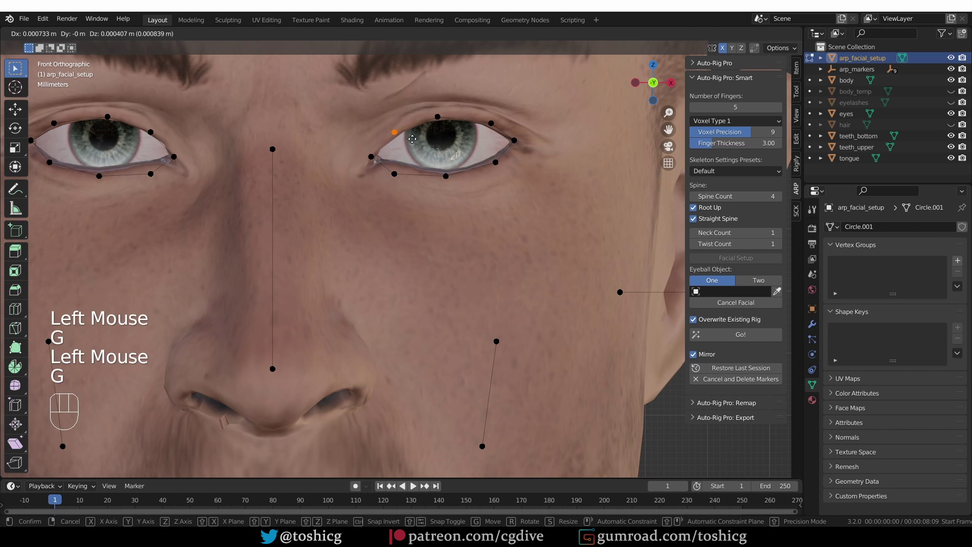
click(375, 171)
key(g)
click(376, 173)
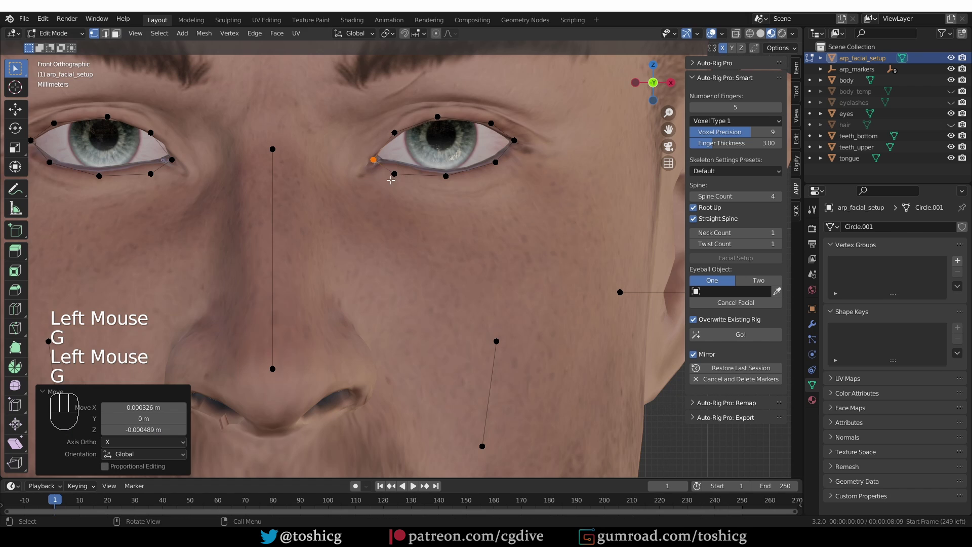
key(g)
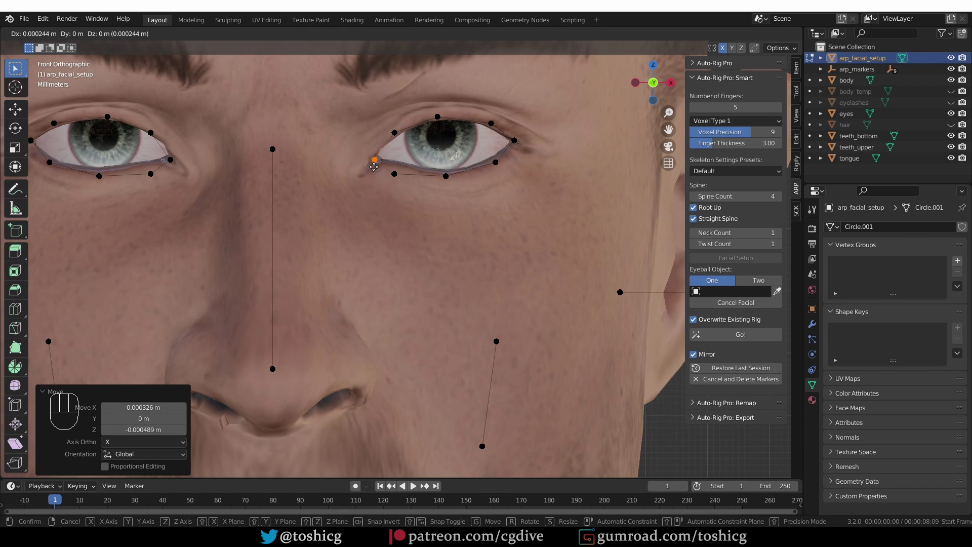
key(Escape)
Nudge the eye loop's outer corner and upper outer vertices slightly inward and down onto the eyelid edge.
click(514, 140)
key(g)
click(512, 142)
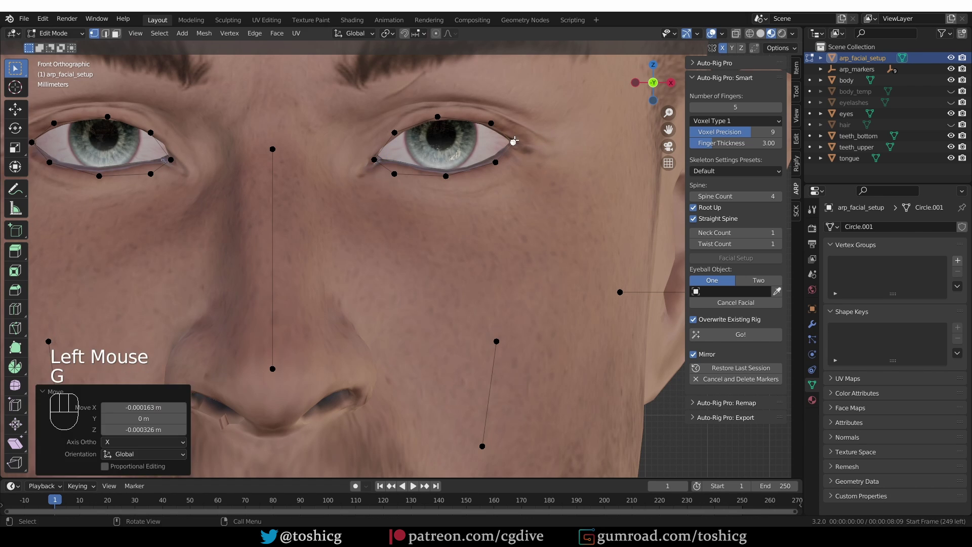
click(492, 123)
key(g)
click(490, 124)
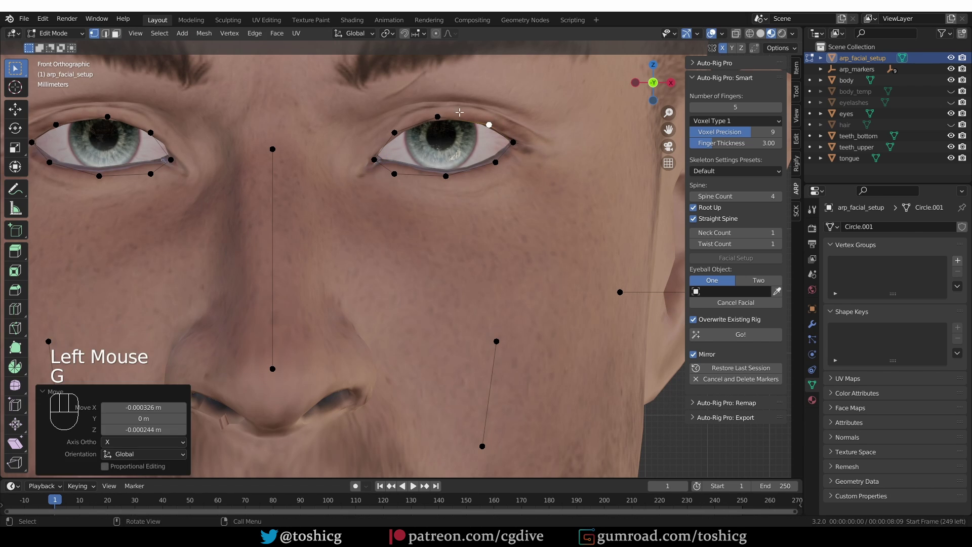
Adjust the three lower vertices of the eye loop to follow the lower eyelid.
click(395, 174)
key(g)
click(400, 167)
click(445, 176)
key(g)
click(446, 175)
click(495, 163)
key(g)
click(495, 161)
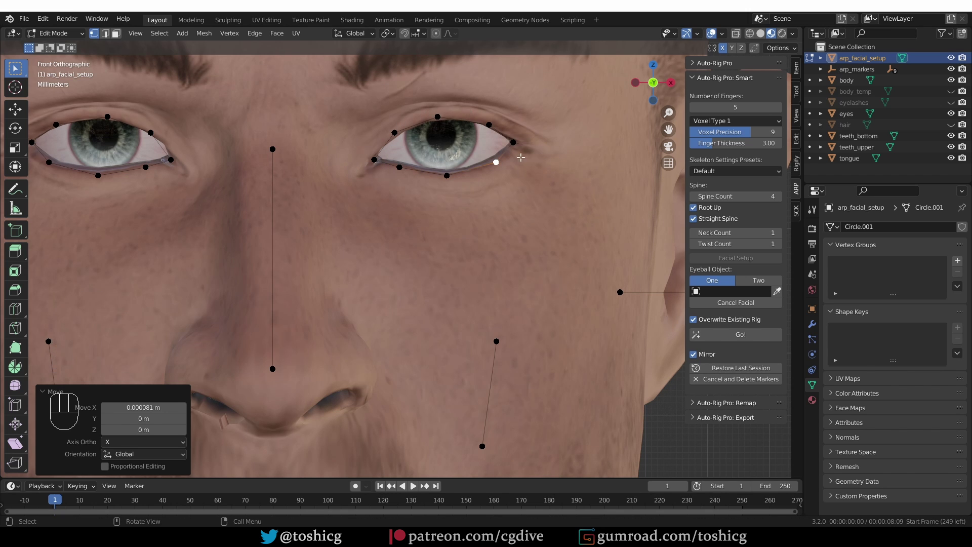
Move the innermost eyebrow vertex about 0.004 m outward and 0.011 m down onto the inner end of the brow.
scroll(503, 212, down, 3)
scroll(503, 212, up, 1)
scroll(501, 213, up, 2)
scroll(501, 213, down, 1)
shift+middle_drag(501, 213, 430, 147)
scroll(428, 142, up, 1)
click(426, 140)
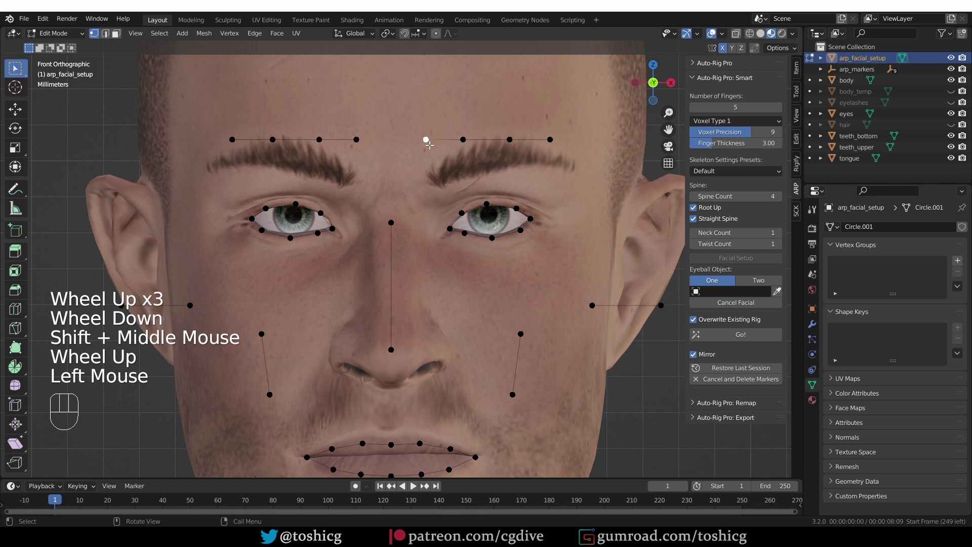
key(g)
click(444, 183)
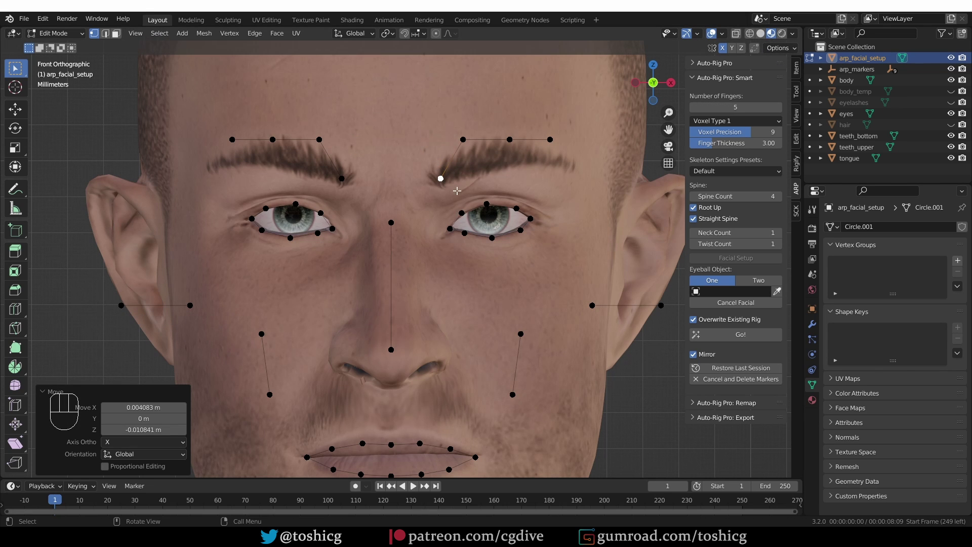
Show the head in solid shading with the wireframe overlay enabled.
click(761, 33)
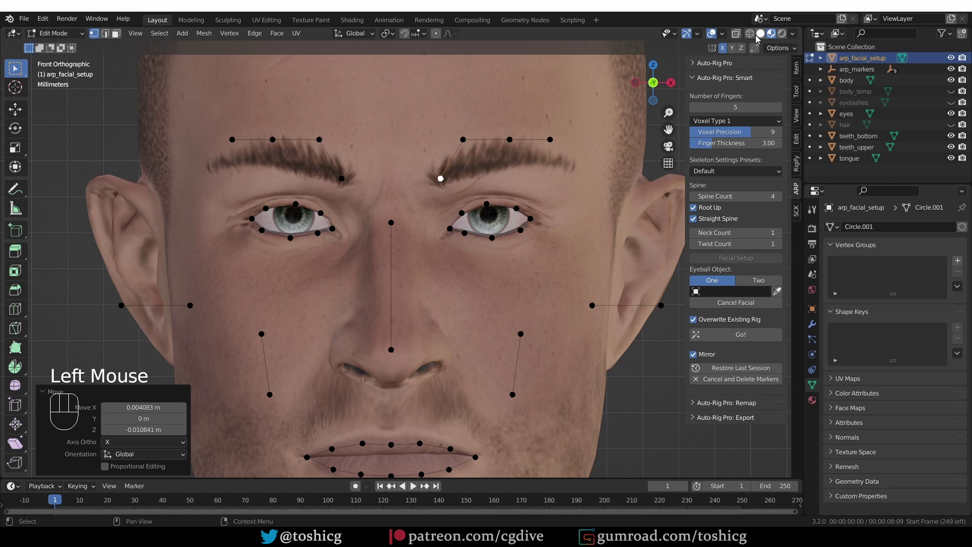
click(760, 33)
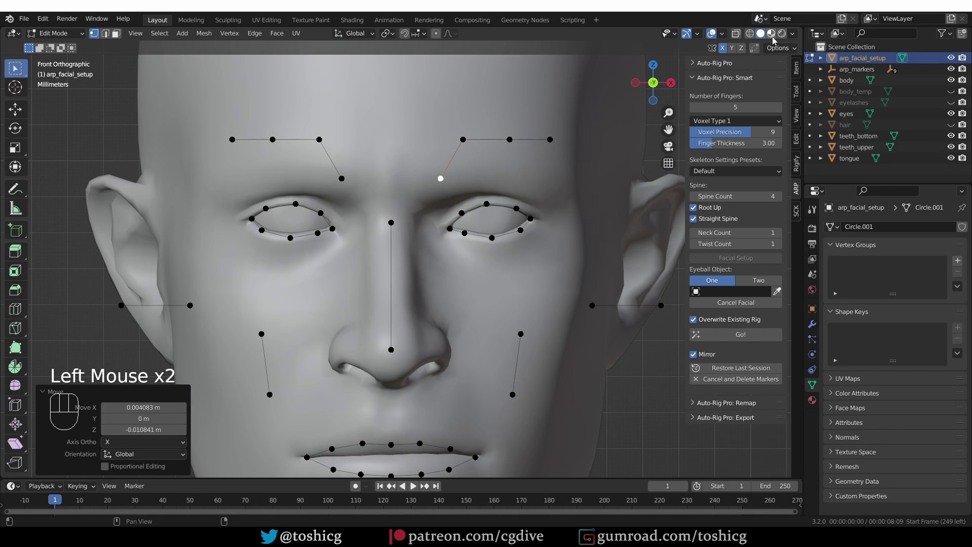
click(721, 33)
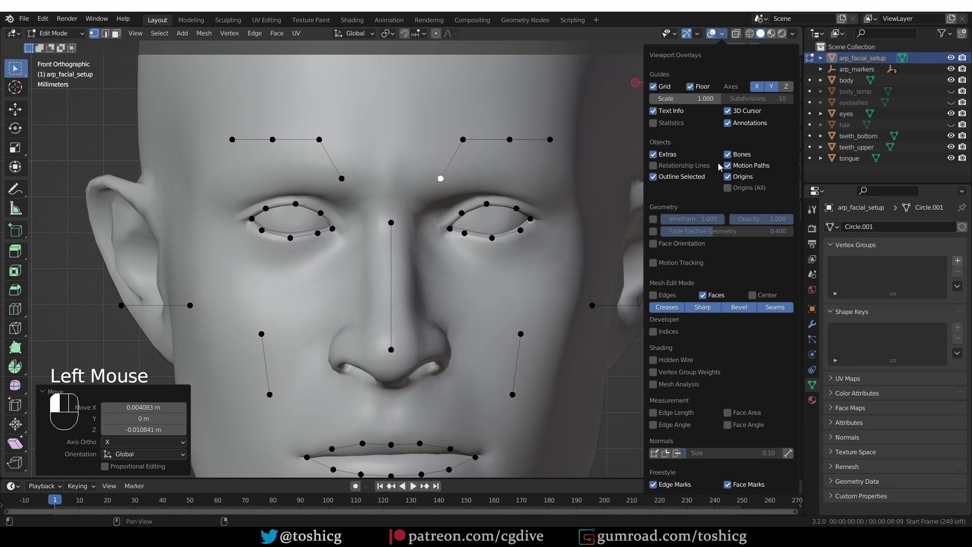
click(652, 221)
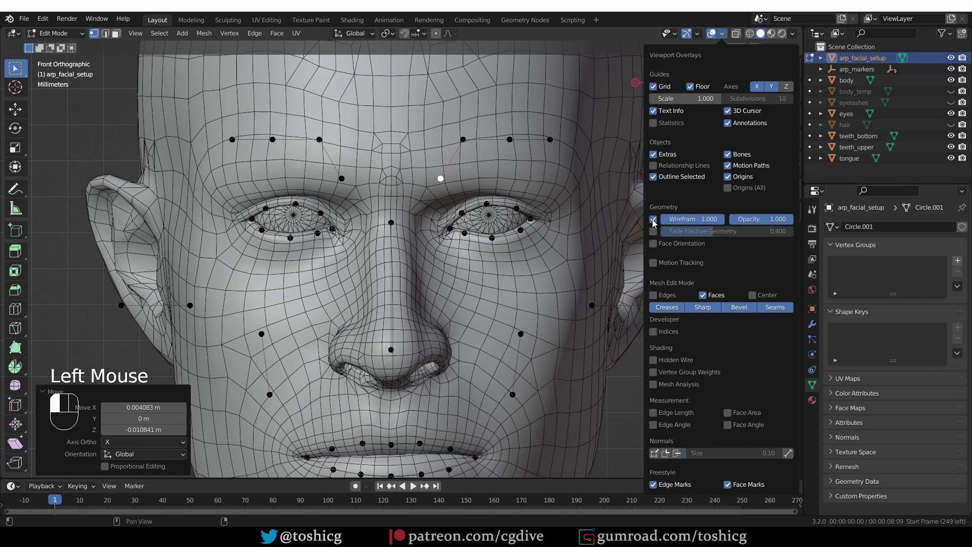
Lower the remaining three eyebrow vertices onto the brow topology, moving the outermost one down about 0.009 m.
click(467, 148)
key(g)
click(473, 177)
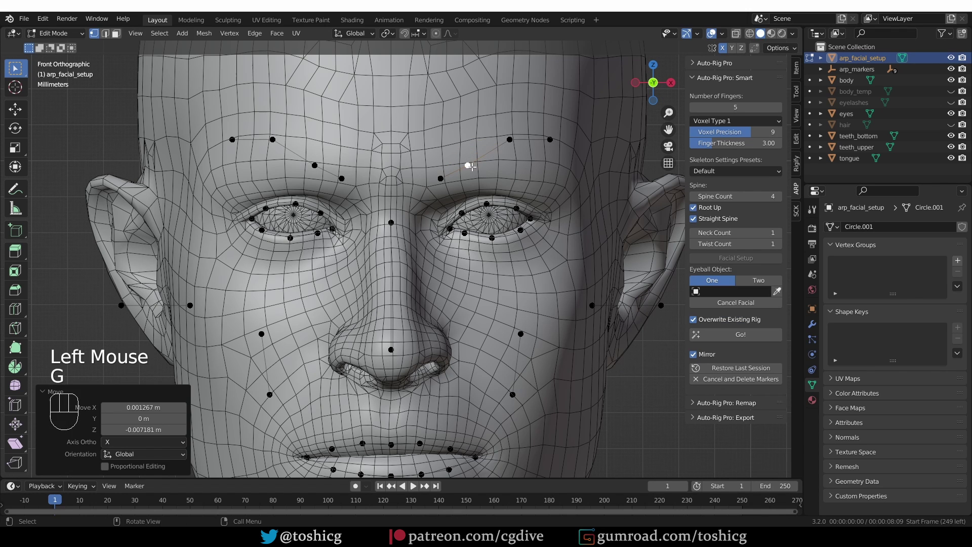
click(509, 139)
key(g)
click(506, 160)
click(548, 138)
key(g)
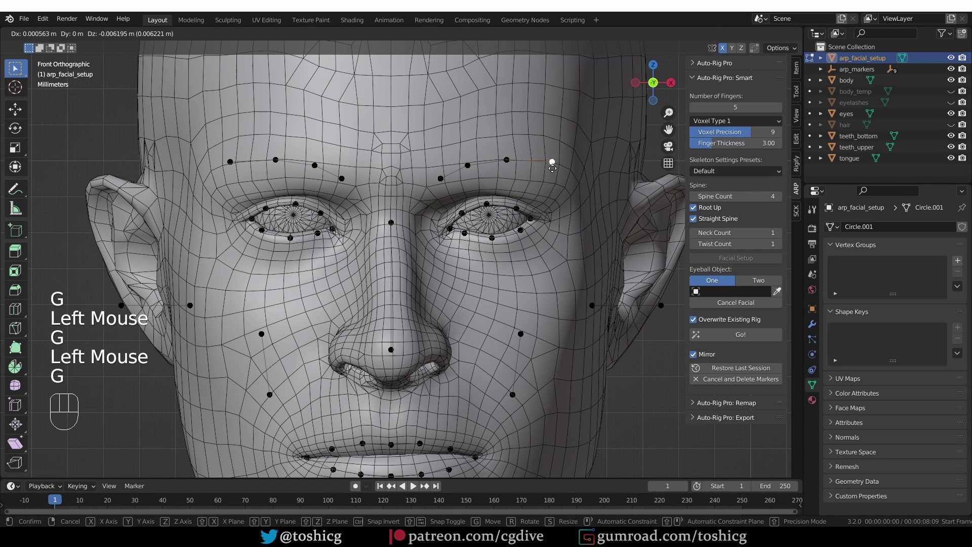
click(543, 175)
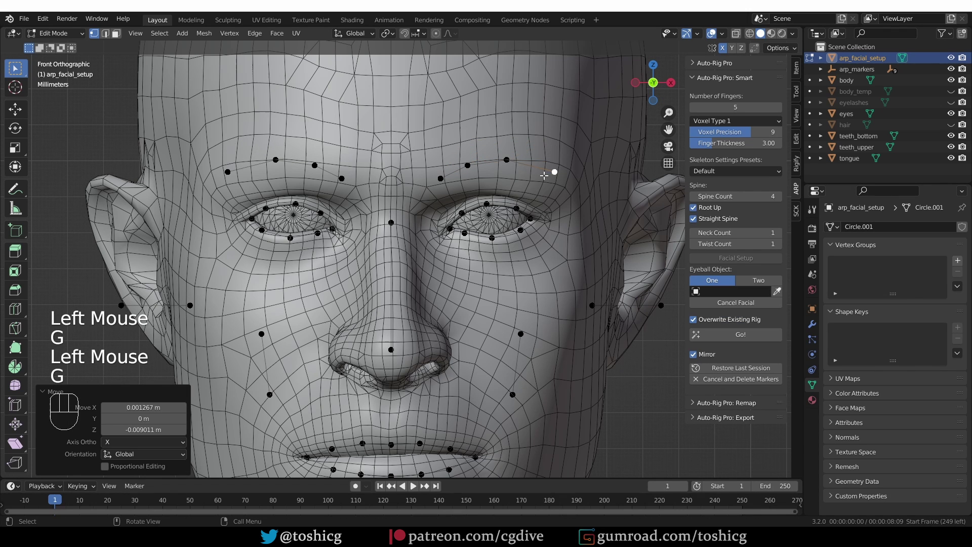
Show the material textures again and shift the three outer eyebrow vertices outward to follow the eyebrow hair.
click(772, 33)
key(ctrl+z)
key(ctrl+z)
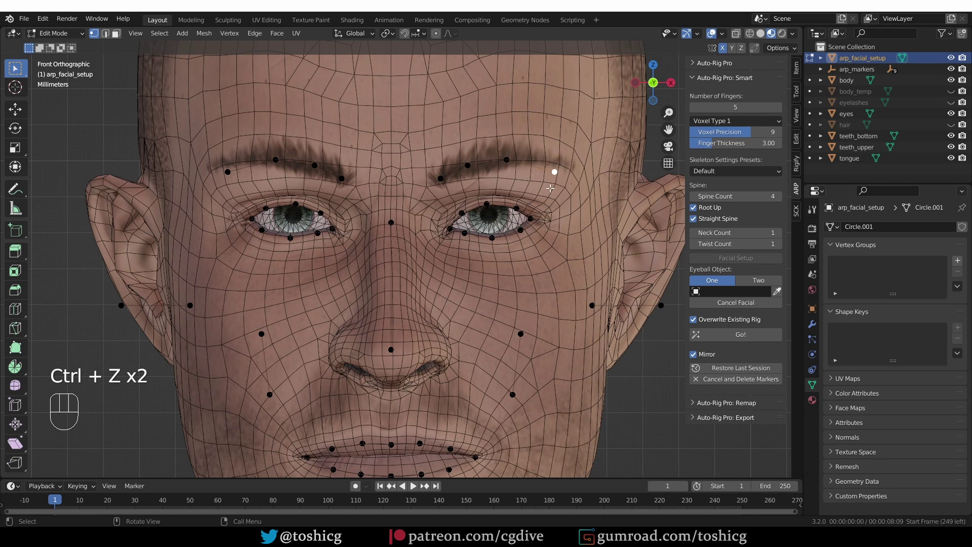
key(g)
click(559, 151)
click(507, 159)
key(g)
click(516, 158)
click(472, 165)
key(g)
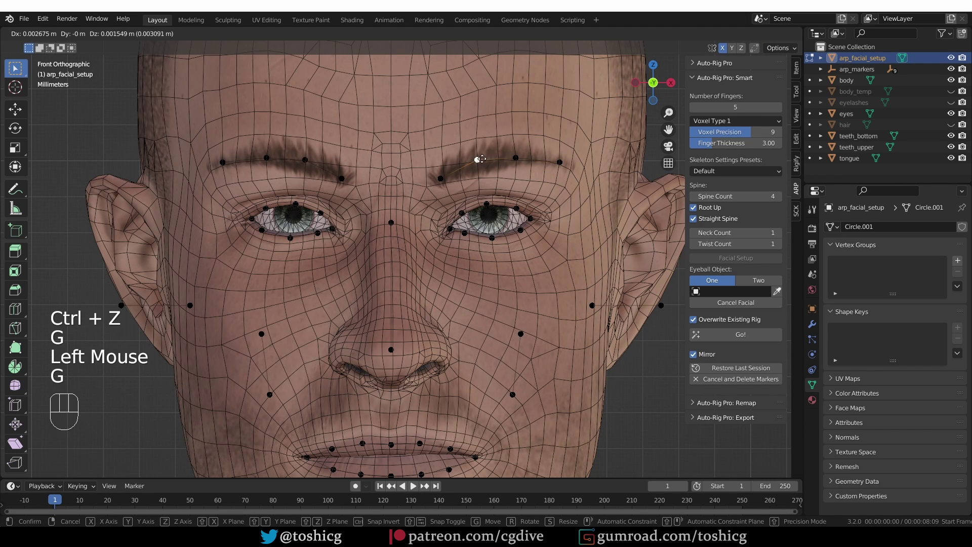
click(482, 162)
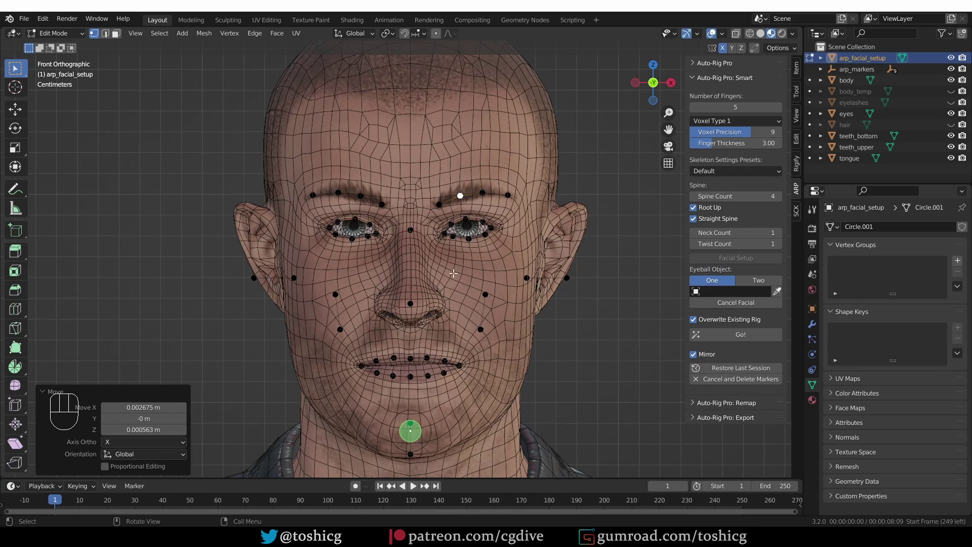
Spread the two cheek vertices farther apart and move them about 0.013 m outward across the cheek.
drag(473, 270, 498, 344)
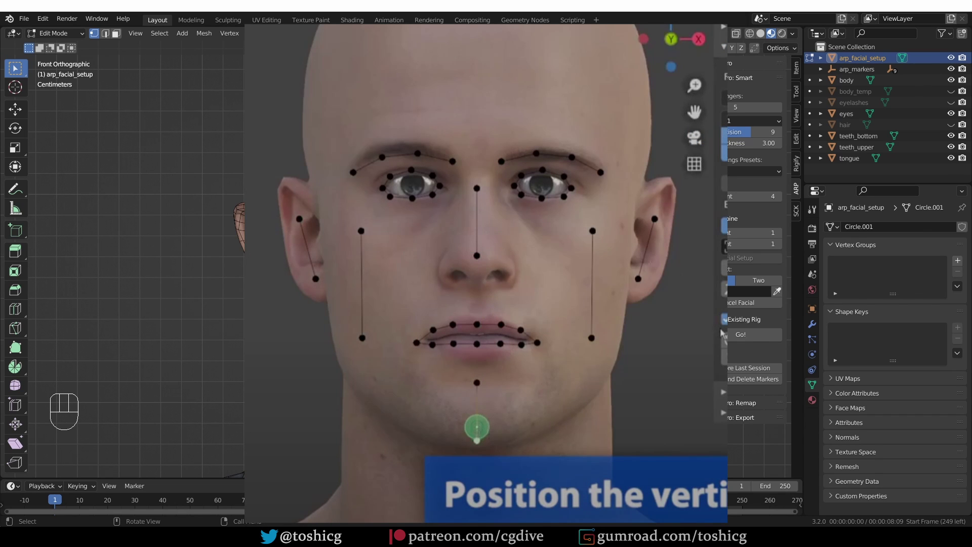
key(s)
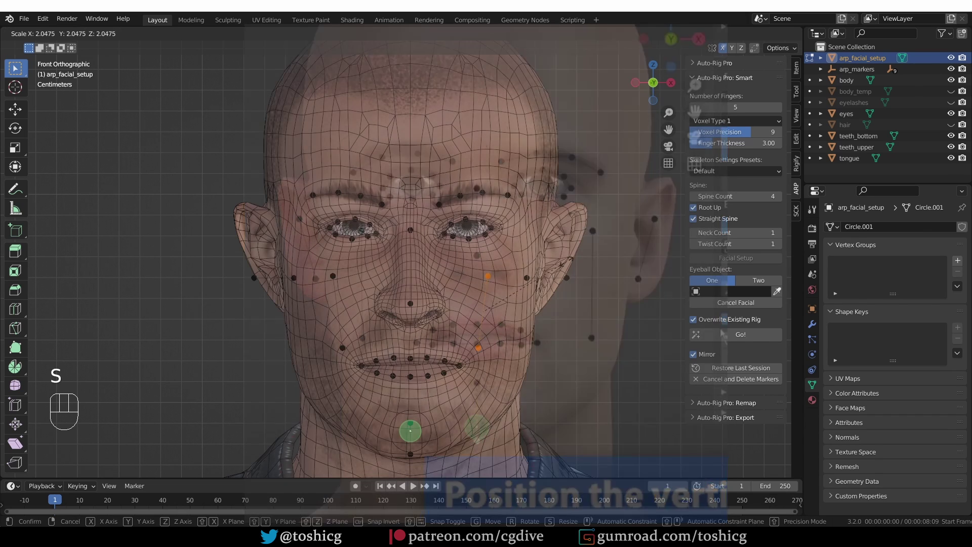
key(g)
click(605, 240)
Rotate the cheek vertex pair to near vertical, scaling it by about 0.893 and nudging it slightly inward.
key(r)
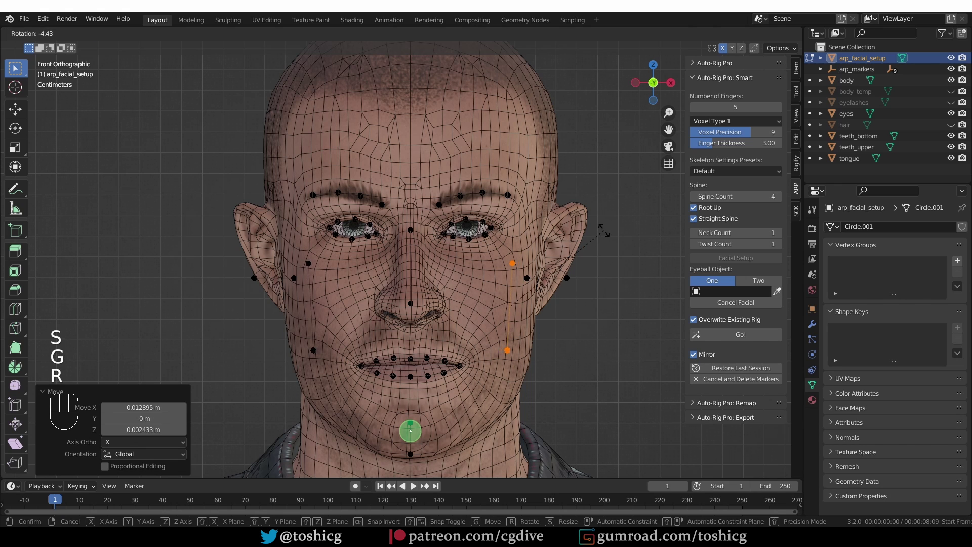
click(572, 256)
key(s)
click(591, 250)
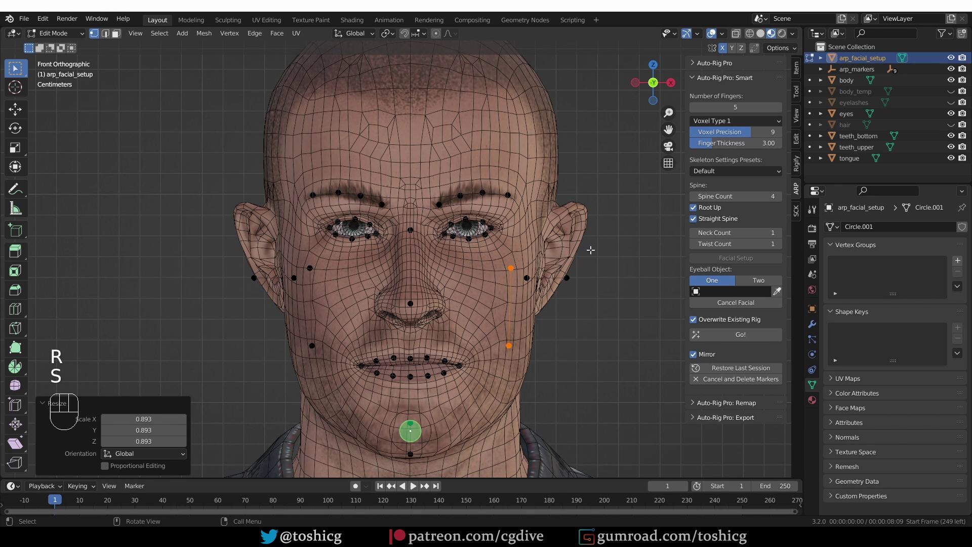
key(g)
click(539, 288)
Move the inner ear vertex outward and down onto the base of the earlobe.
click(566, 277)
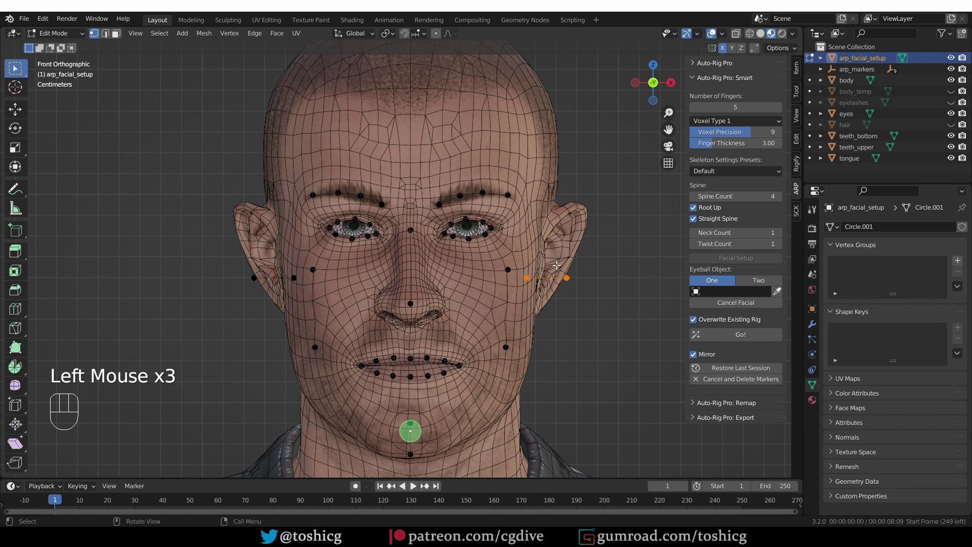
click(527, 277)
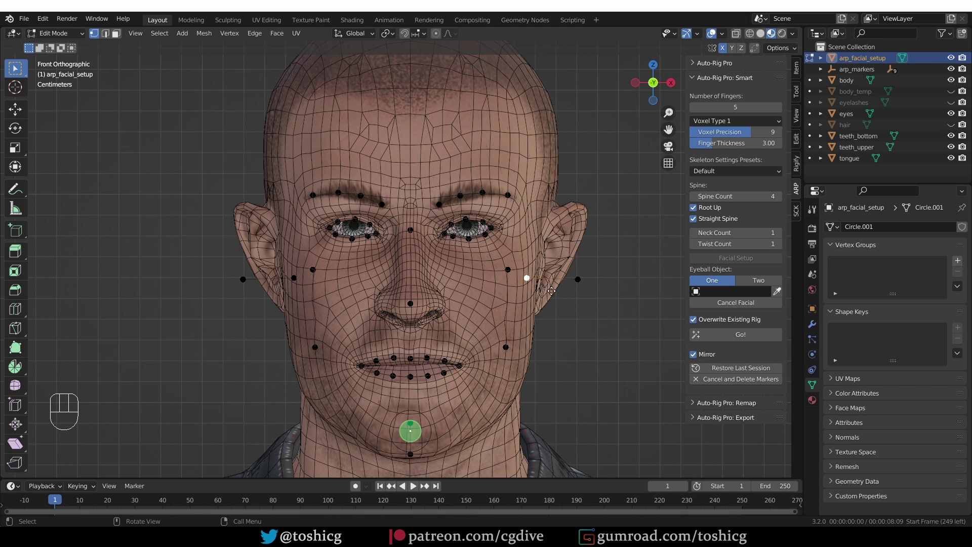
key(g)
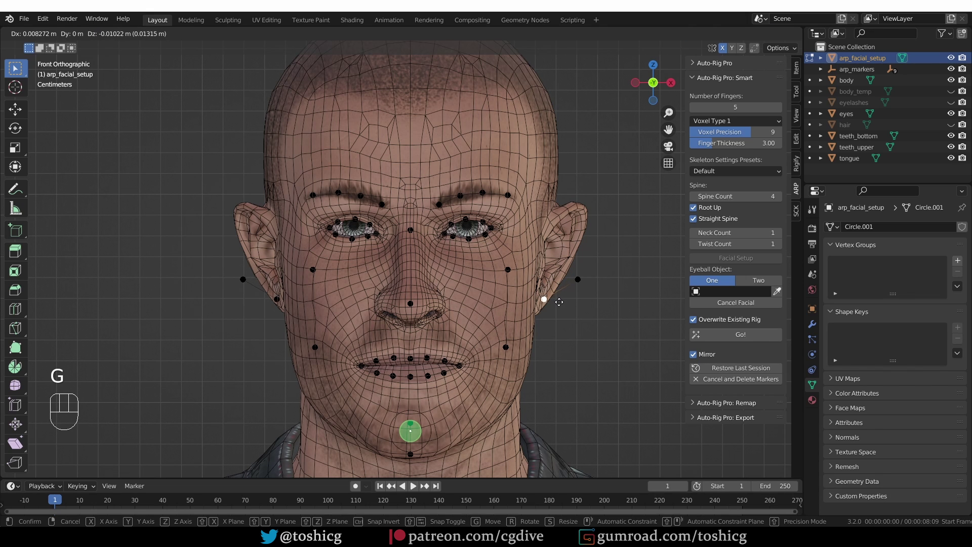
click(559, 302)
Raise the outer ear vertex about 0.03 m and fine-tune it on the upper part of the ear.
click(578, 279)
key(g)
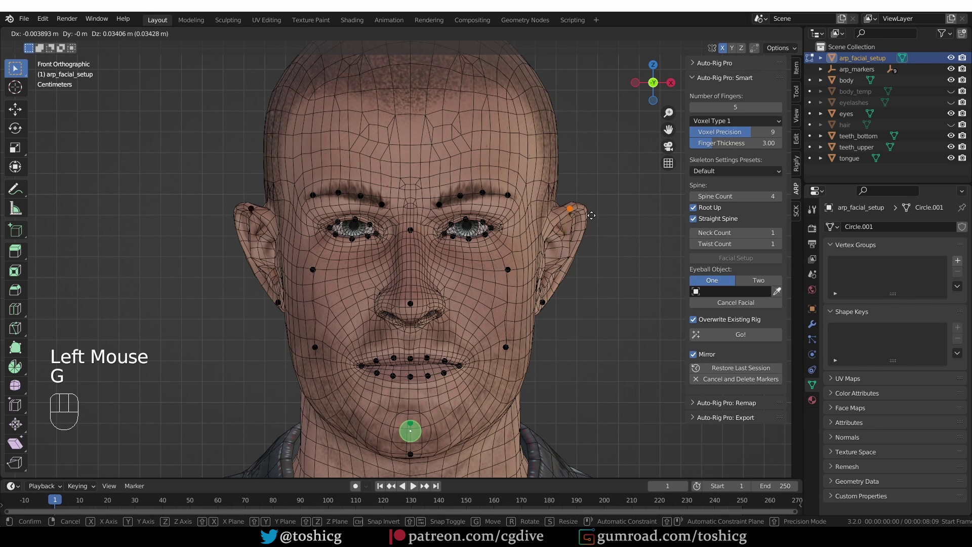
click(577, 223)
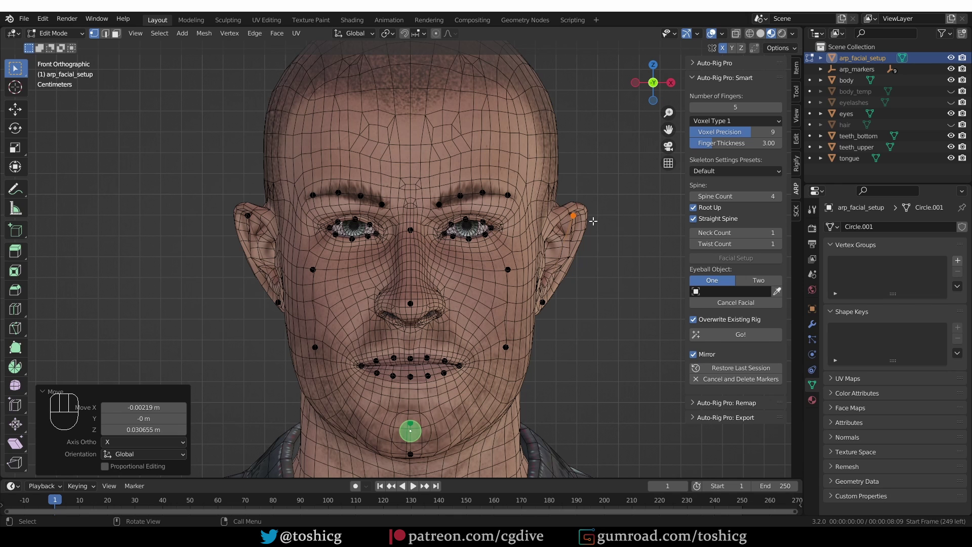
key(g)
click(589, 223)
key(g)
key(g)
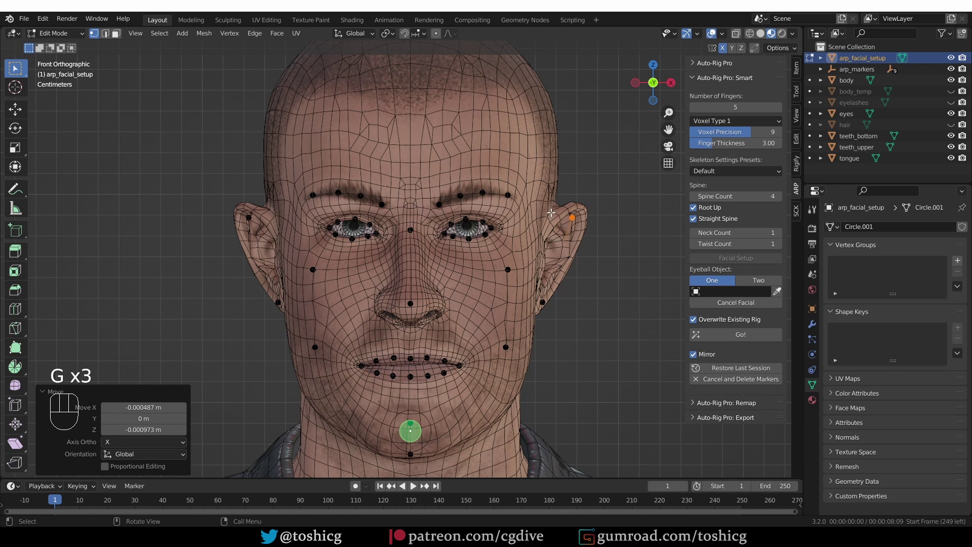
Move the upper ear vertex off the ear and return it to the upper part of the ear.
key(g)
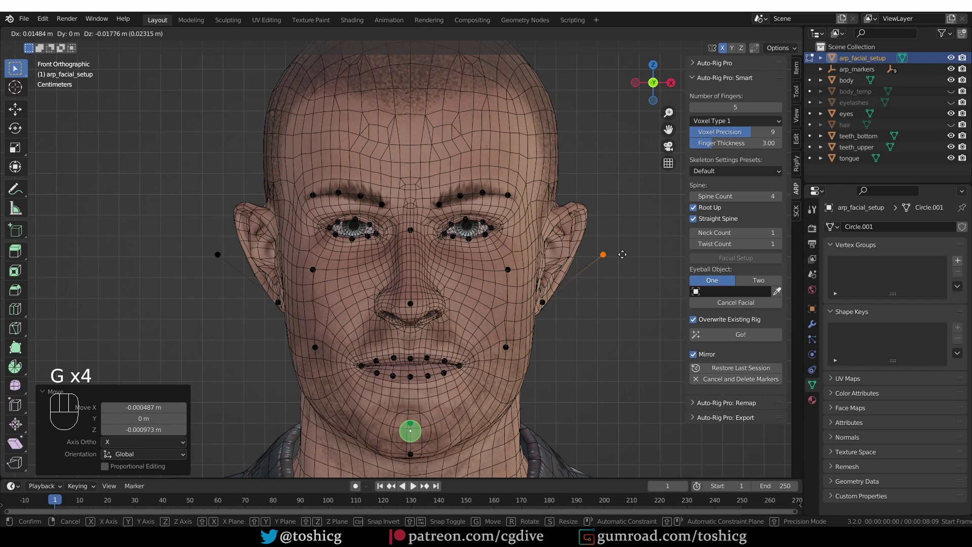
click(634, 236)
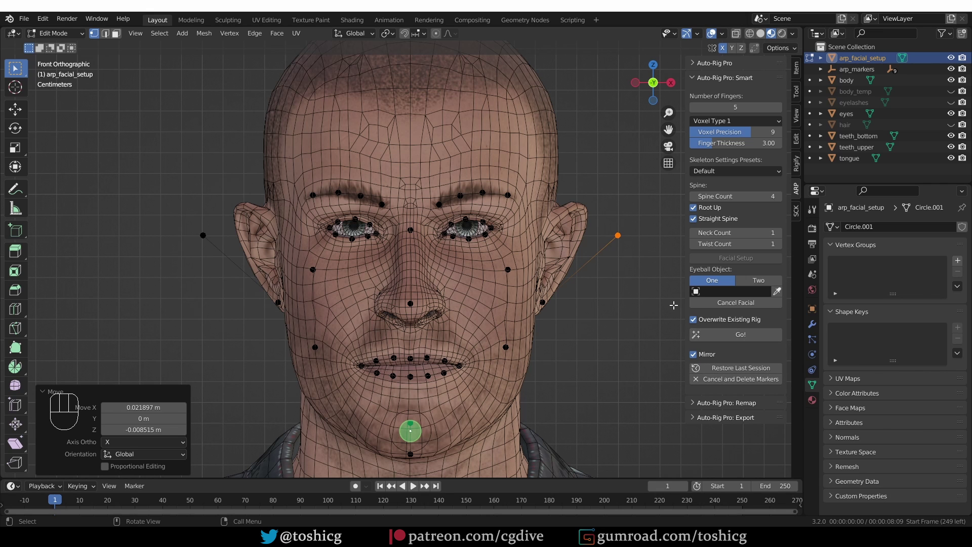
key(g)
click(536, 226)
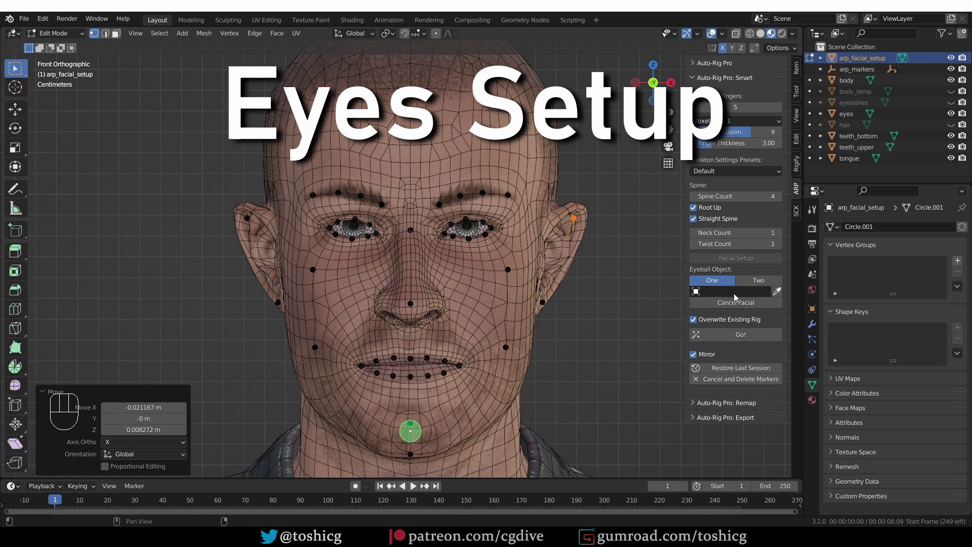
Leave mesh editing, select the eyes, and assign the eyes mesh as the single eyeball object.
key(Tab)
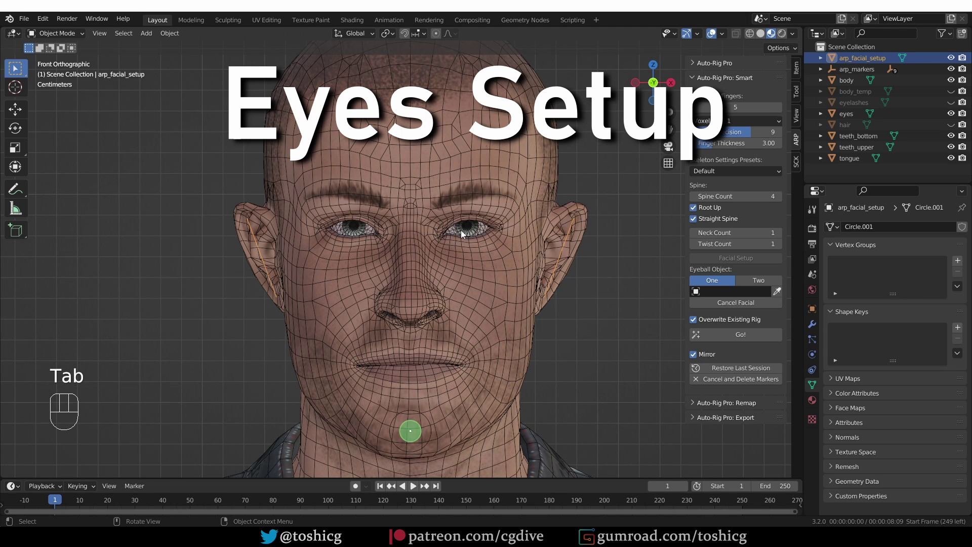
click(467, 229)
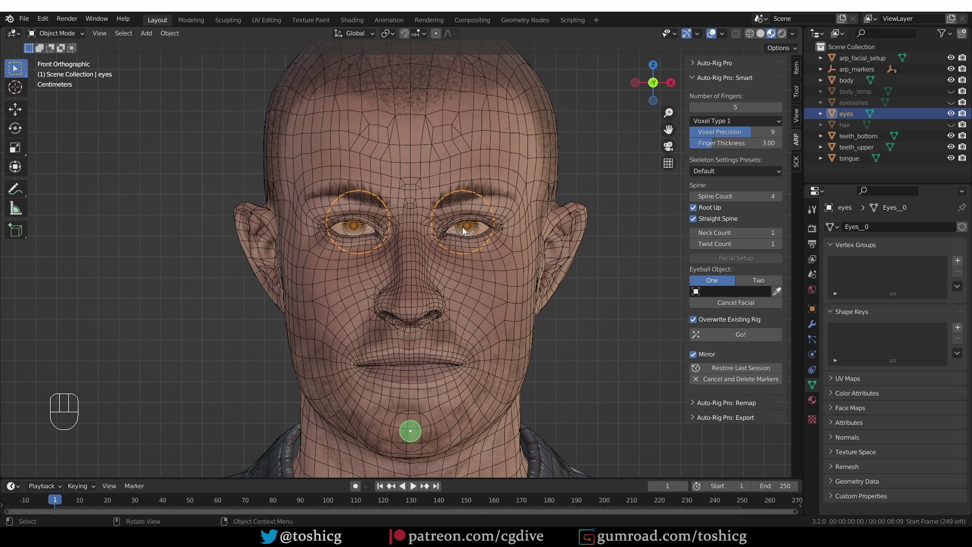
click(724, 282)
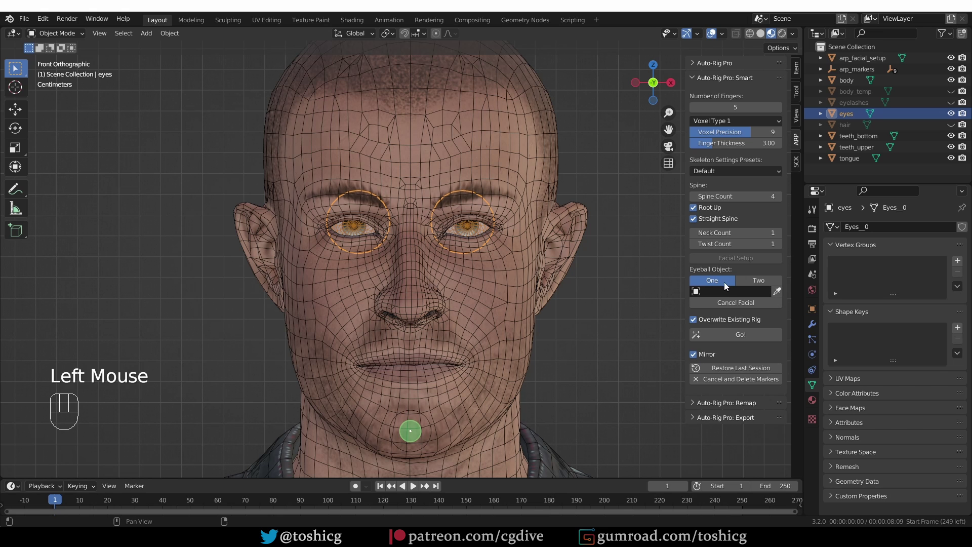
click(726, 292)
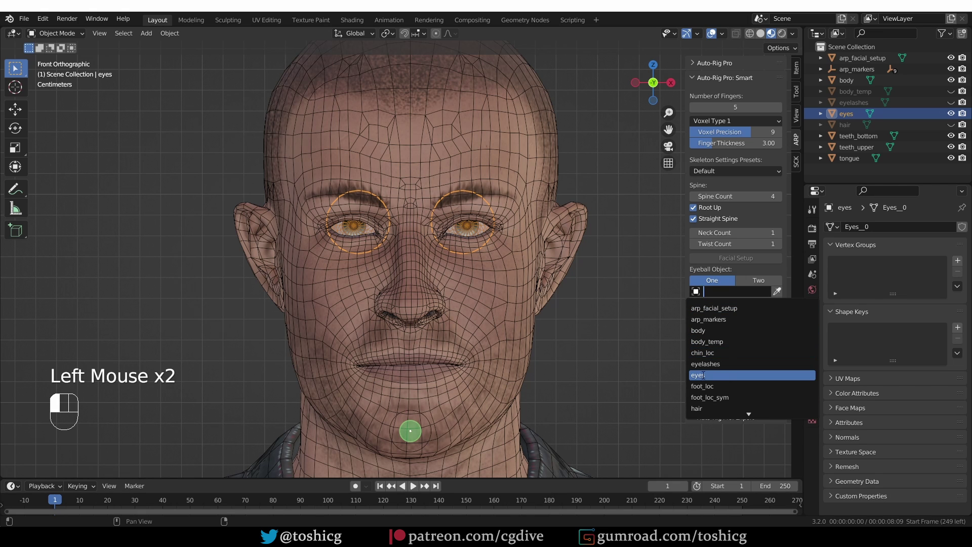
click(731, 375)
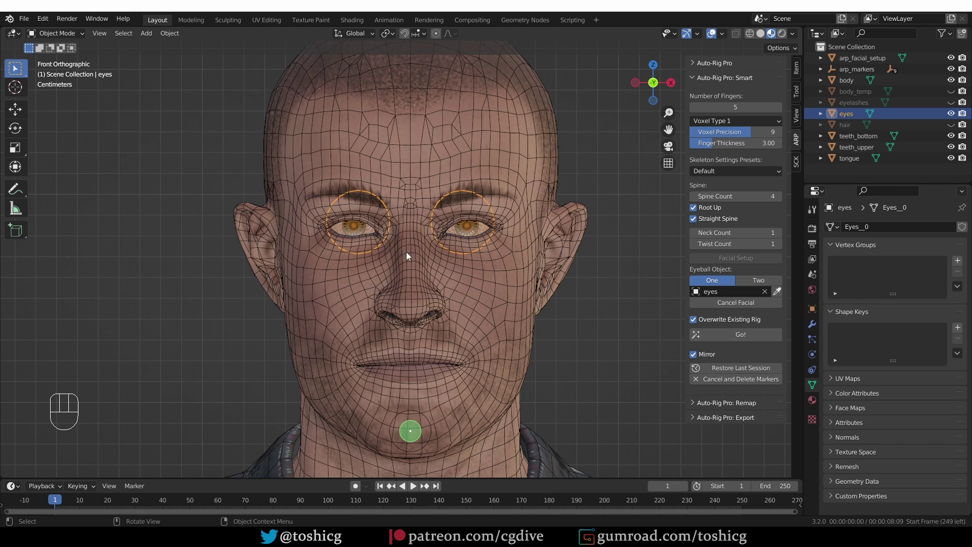
Separate the character's right eyeball from the eyes mesh into its own object.
key(Tab)
key(alt+a)
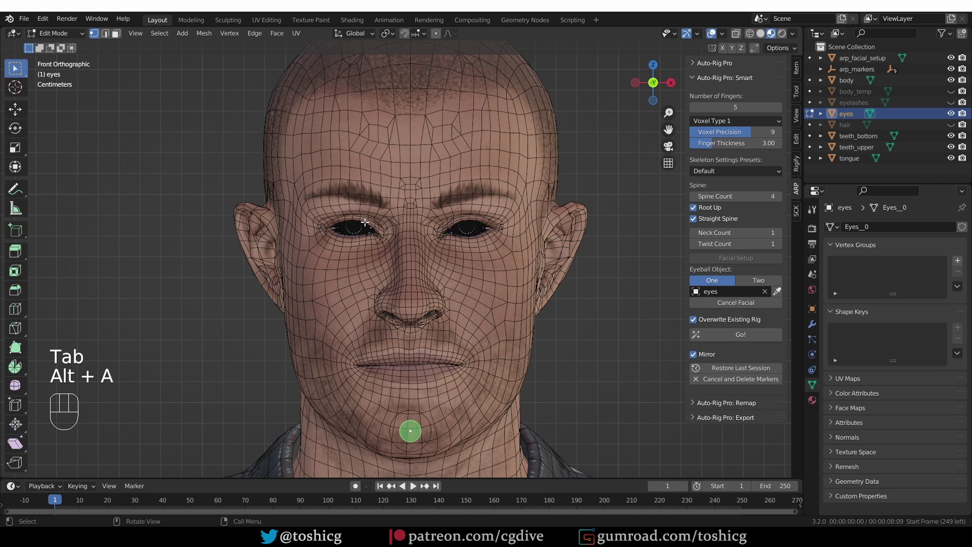
key(l)
key(p)
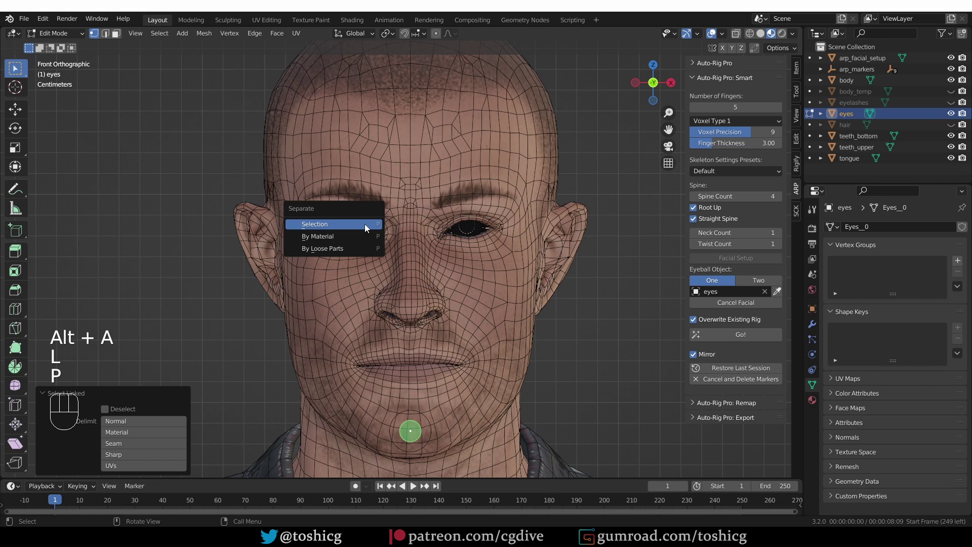
click(365, 224)
key(Tab)
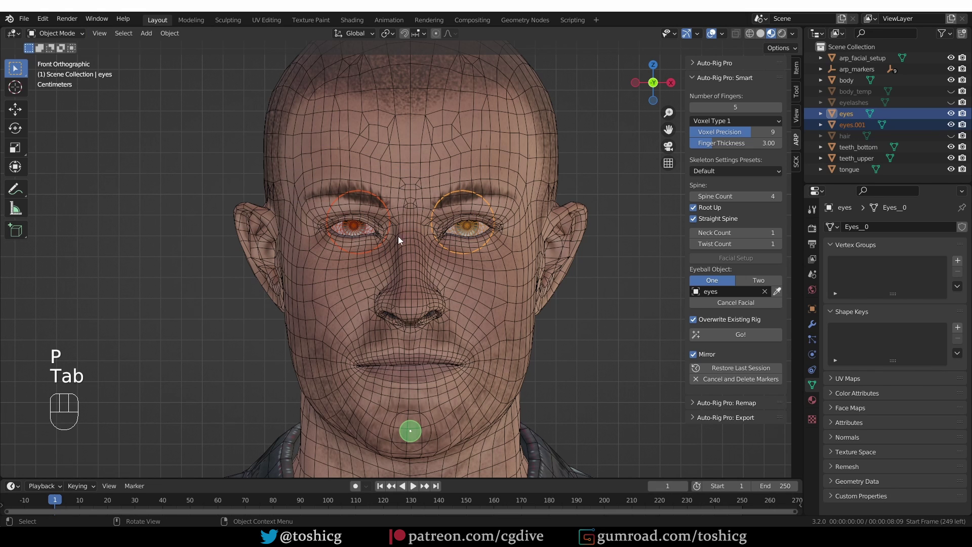
Switch the eyeball setup to Two and assign eyes.001 as the right eyeball.
double_click(723, 283)
click(761, 281)
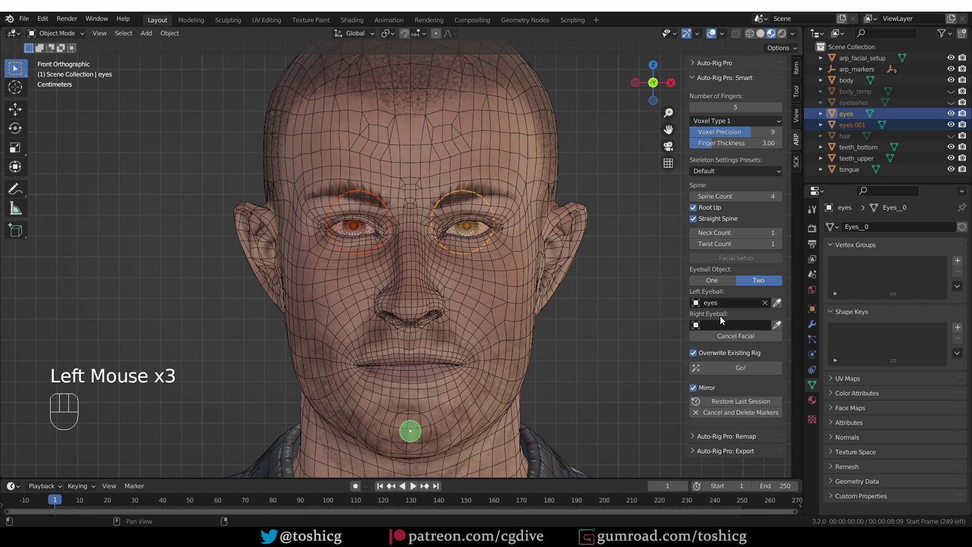
click(729, 324)
click(739, 419)
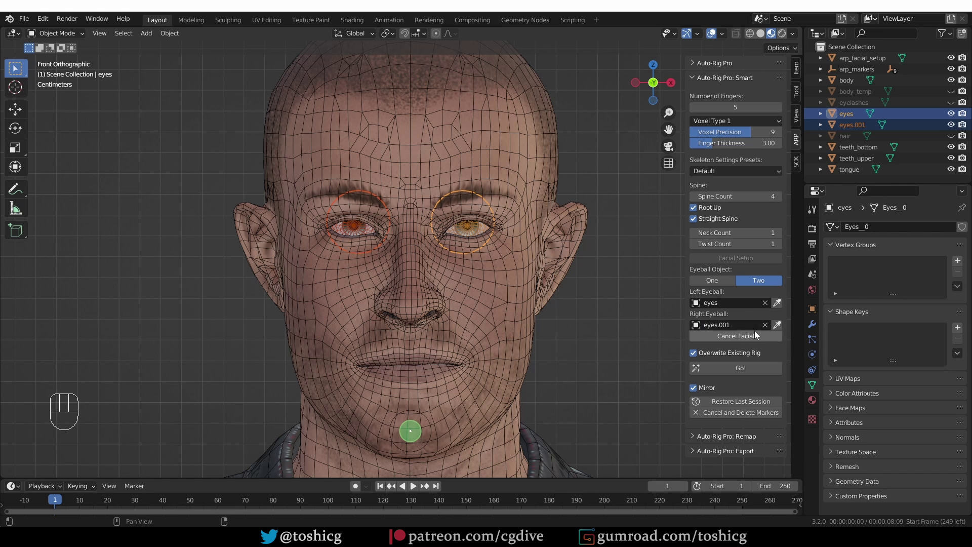
Undo the two-eyeball assignment and the eyeball separation, restoring the single eyes object.
key(ctrl+z)
key(ctrl+z)
key(ctrl+z)
key(ctrl+z)
key(ctrl+z)
key(ctrl+z)
key(ctrl+z)
key(ctrl+z)
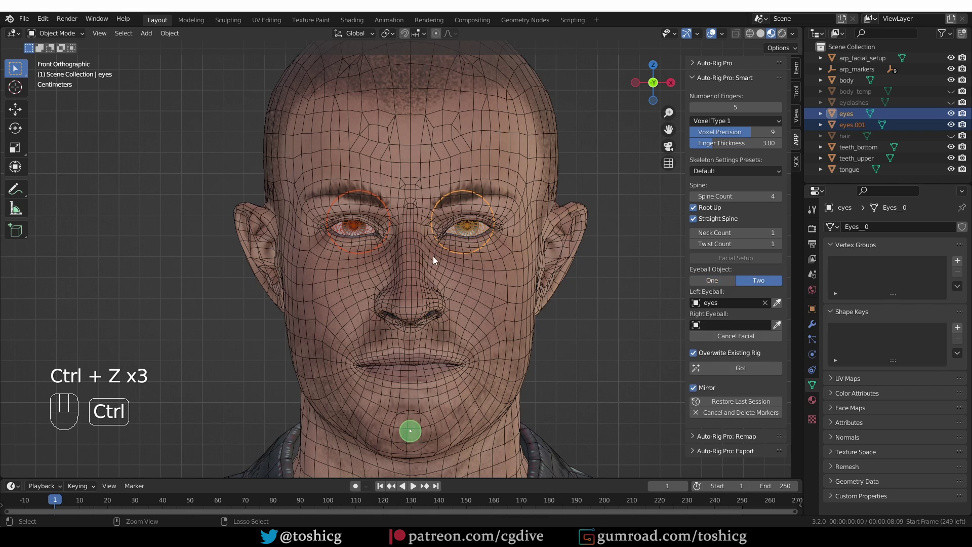
key(Tab)
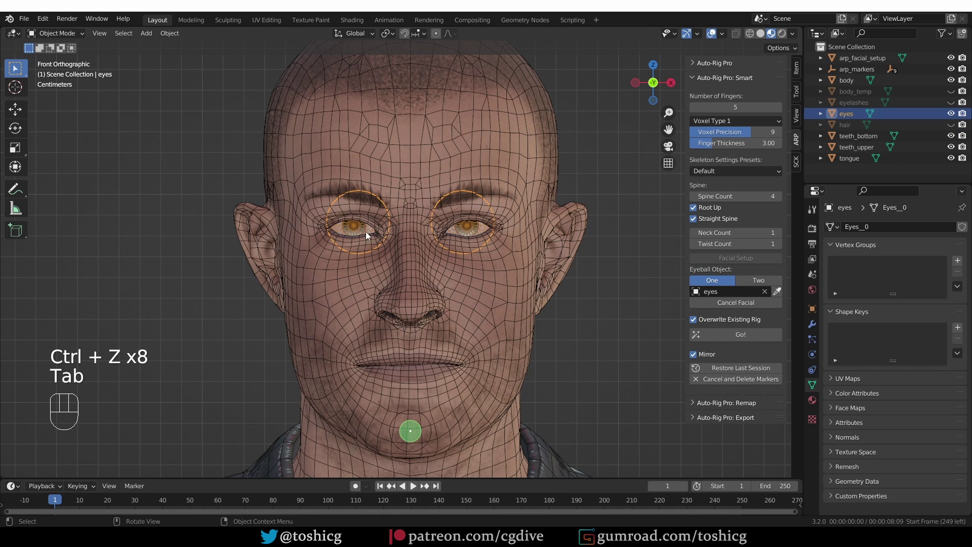
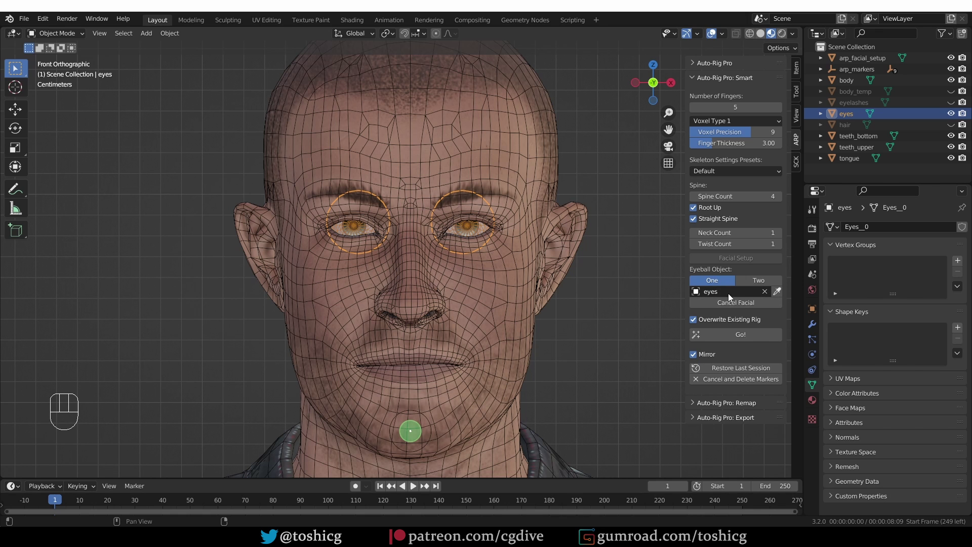
Clear the eyeball object and try to generate the rig without one.
click(763, 291)
click(743, 335)
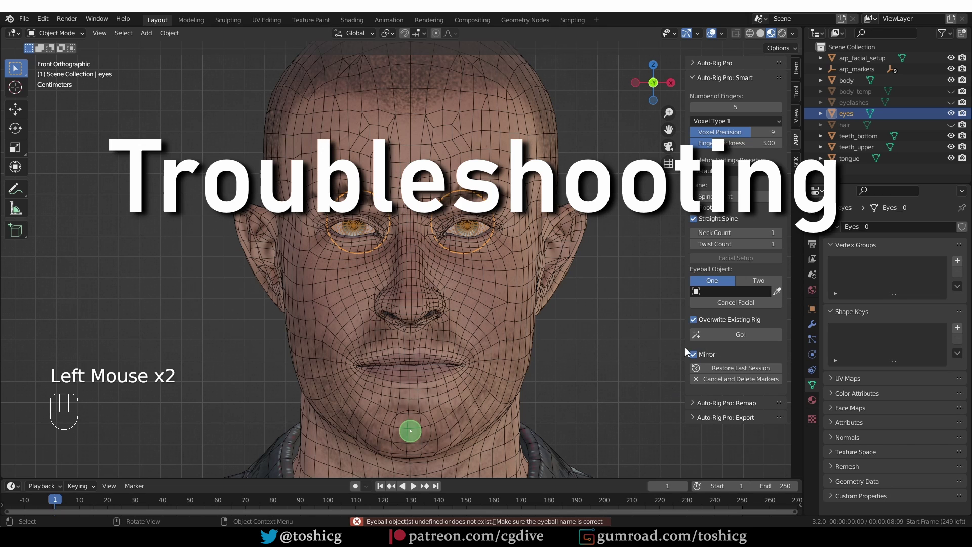
Try to generate the rig with the eyeball object left empty, and undo the attempt.
click(736, 333)
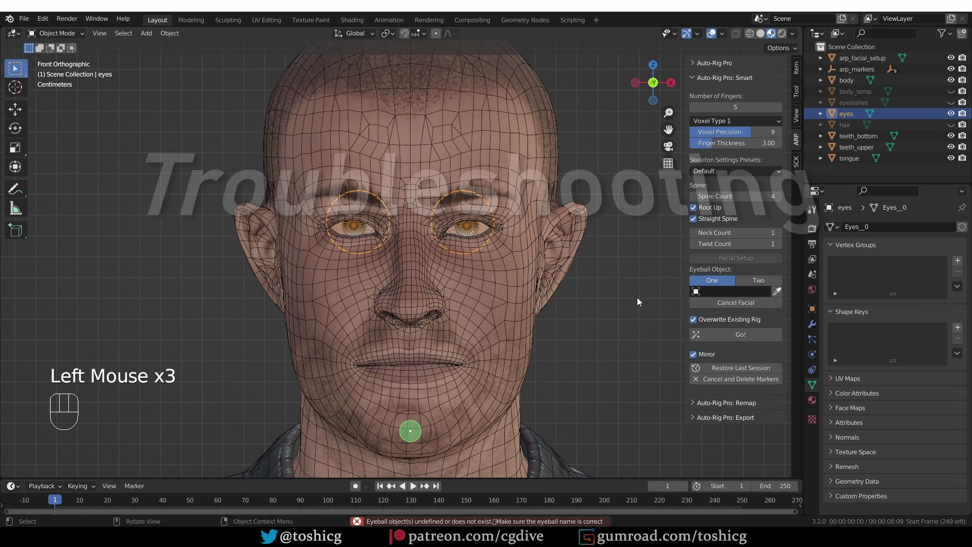
key(ctrl+z)
key(ctrl+z)
key(ctrl+shift+z)
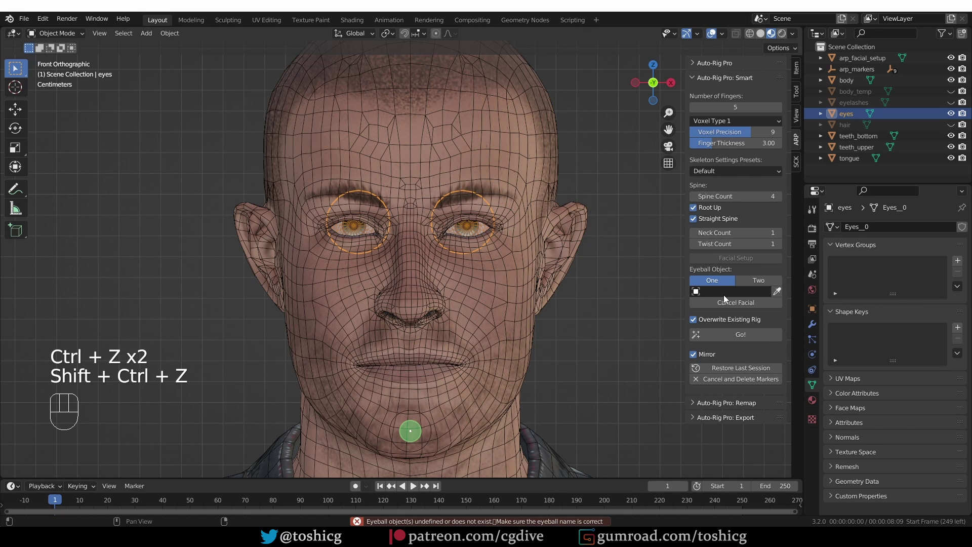
key(ctrl+z)
key(ctrl+z)
Set the single eyeball object for the facial setup to eyes.
click(724, 291)
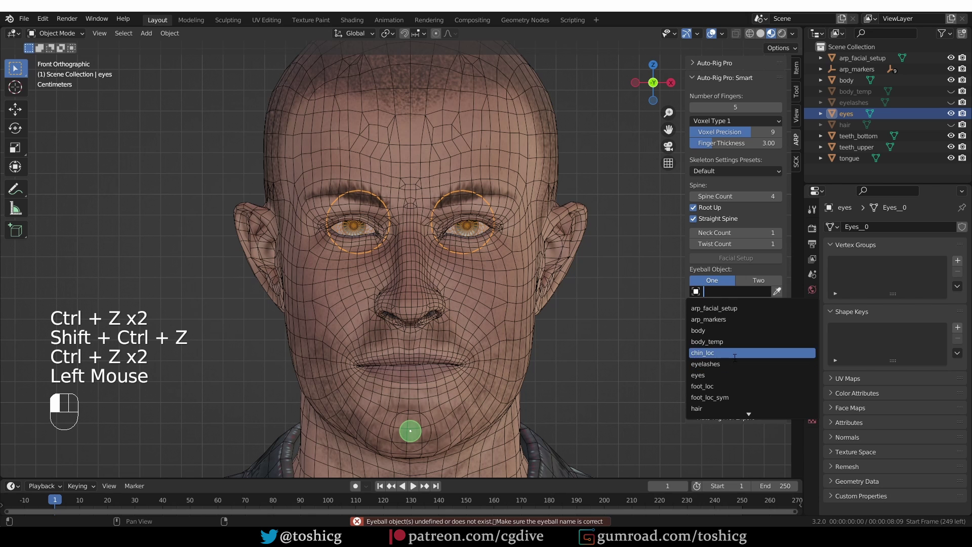
click(719, 375)
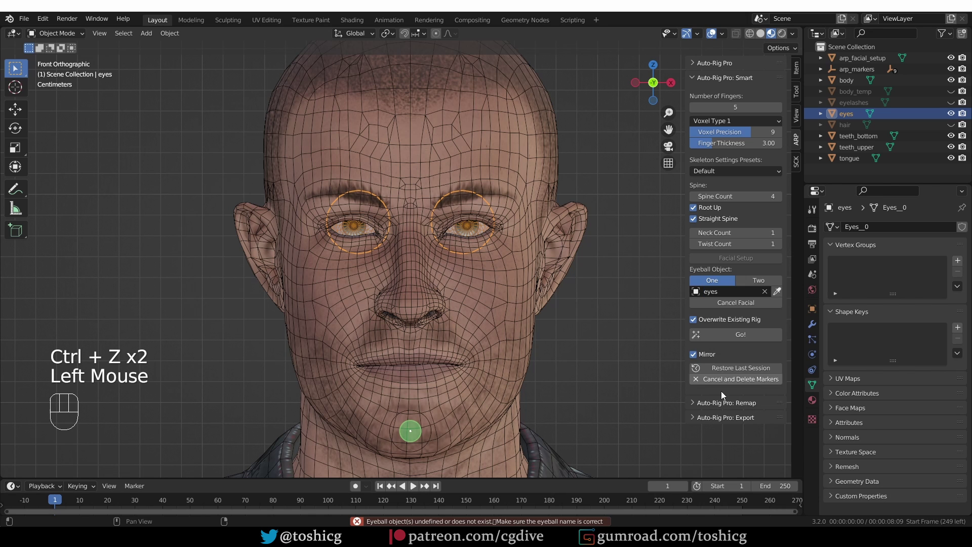
Move the upper ear marker of the facial setup outside the head mesh and try to generate the rig.
click(566, 246)
key(Tab)
key(Tab)
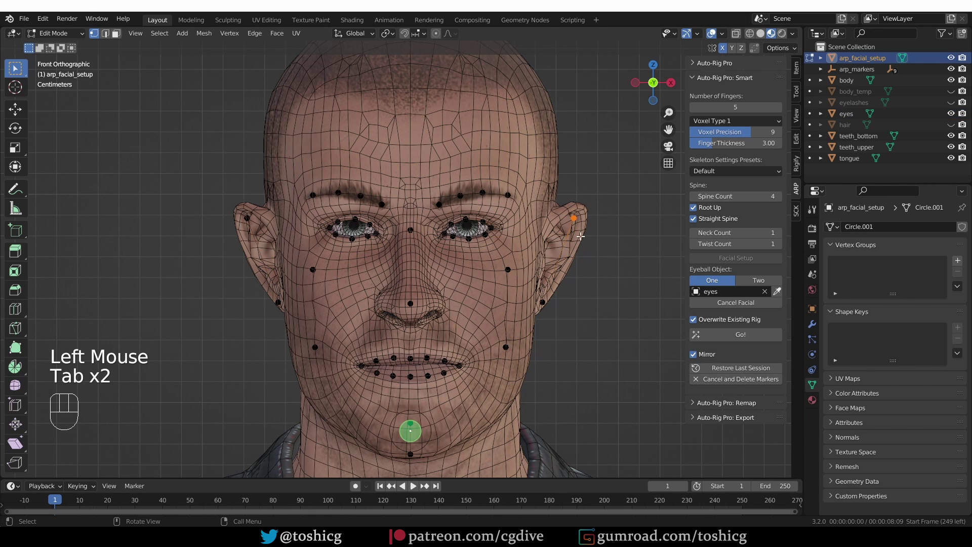
click(580, 236)
key(g)
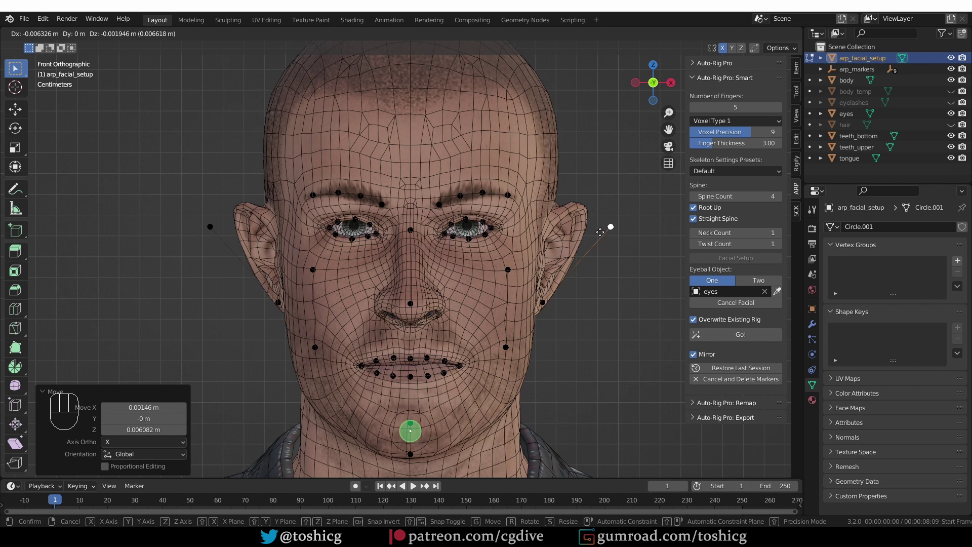
click(605, 230)
click(719, 338)
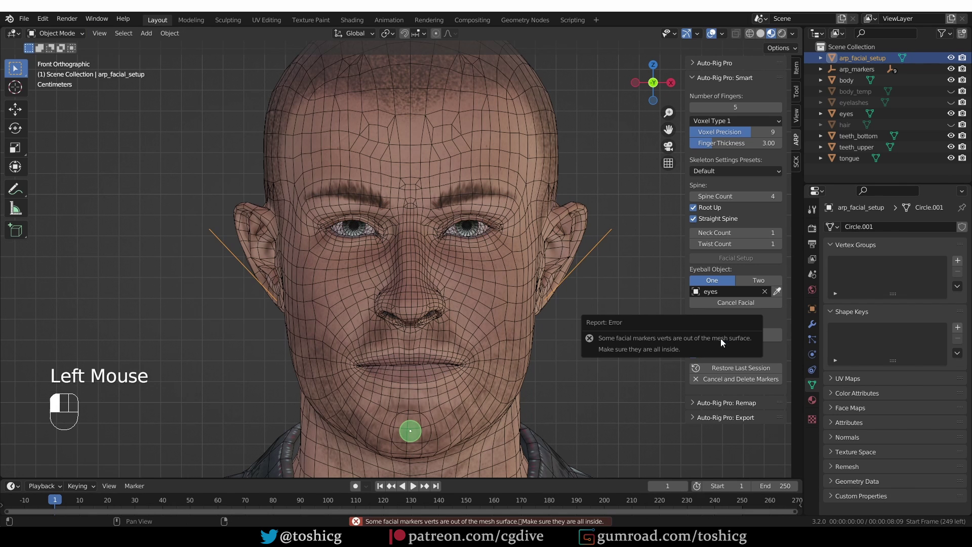
Undo the ear marker move so it sits inside the ear, and generate the rig.
click(618, 299)
key(ctrl+shift+z)
key(ctrl+z)
key(ctrl+z)
key(ctrl+z)
key(ctrl+z)
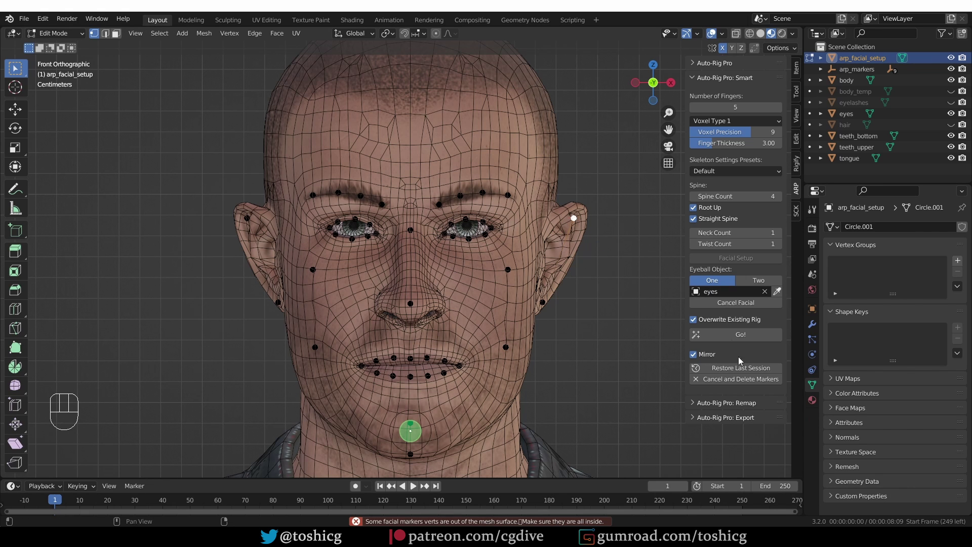
click(730, 333)
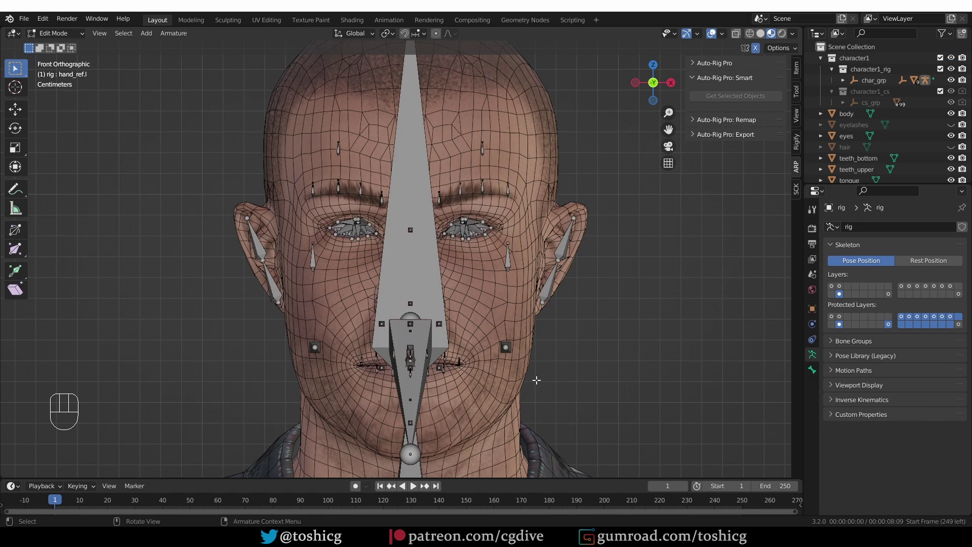
Examine the generated reference bones on the face, body, left arm and left hand.
middle_drag(536, 380, 473, 103)
scroll(542, 303, down, 2)
shift+scroll(541, 304, up, 1)
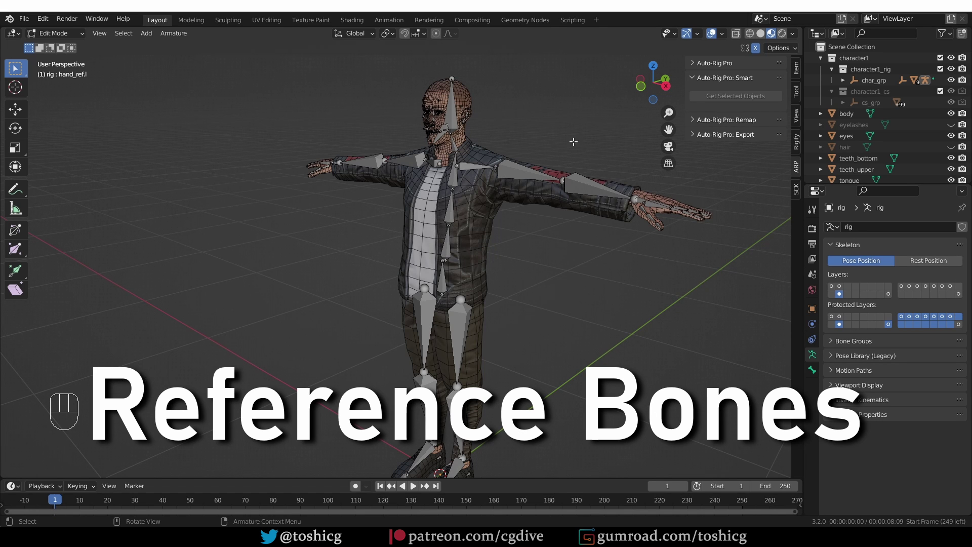
scroll(572, 141, up, 2)
shift+middle_drag(455, 152, 387, 284)
scroll(387, 284, up, 2)
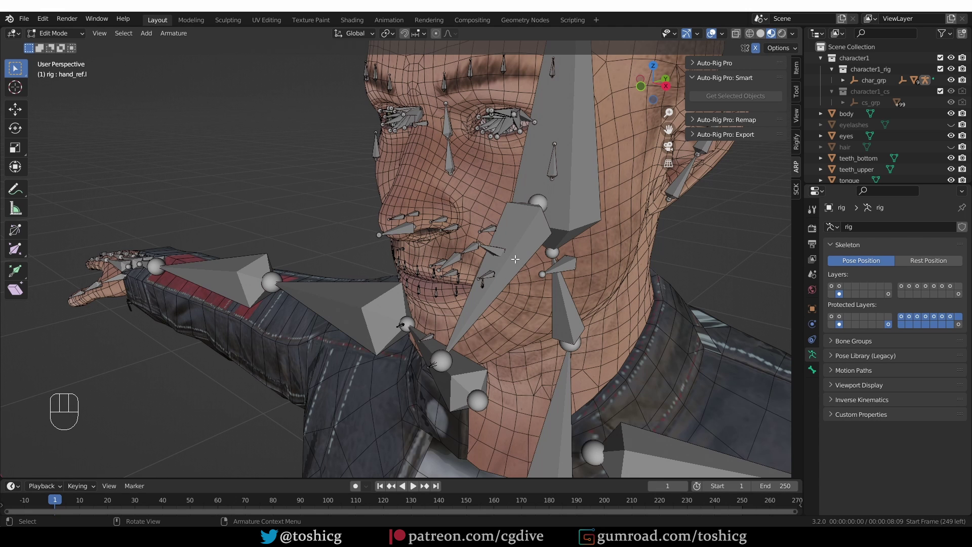
shift+middle_drag(536, 175, 370, 217)
scroll(527, 91, down, 3)
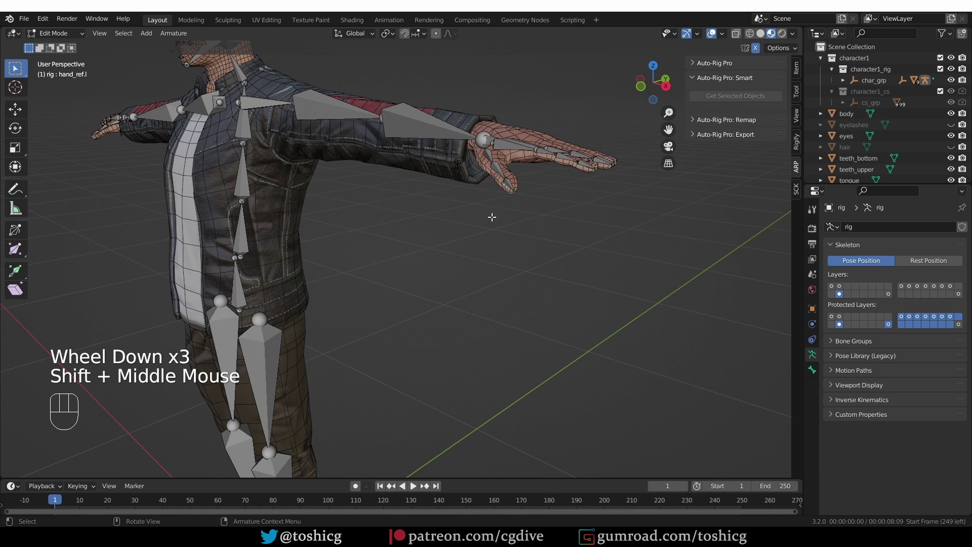
middle_drag(465, 242, 445, 245)
scroll(551, 254, up, 2)
scroll(551, 253, up, 1)
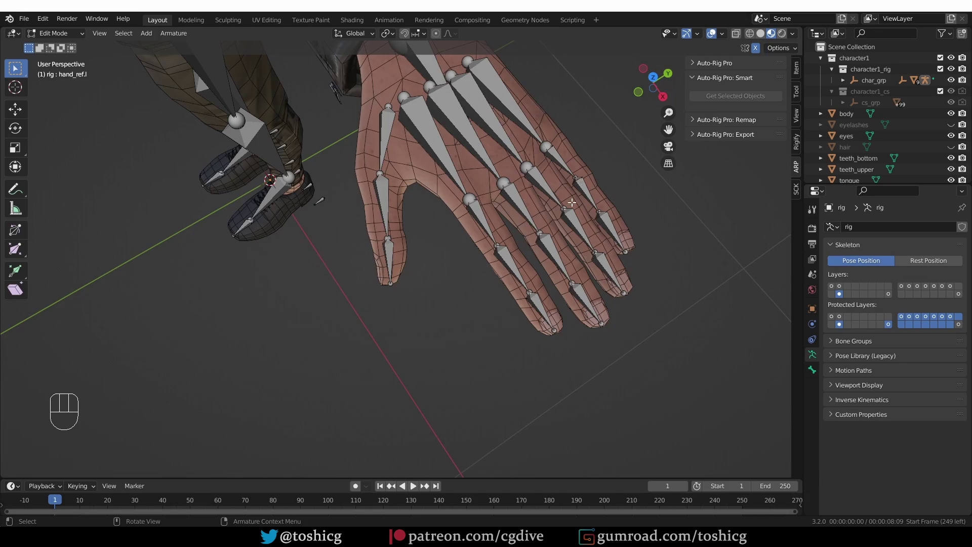
Move the two middle joints of the left middle finger off-centre toward the ring finger.
middle_drag(571, 203, 587, 251)
click(542, 218)
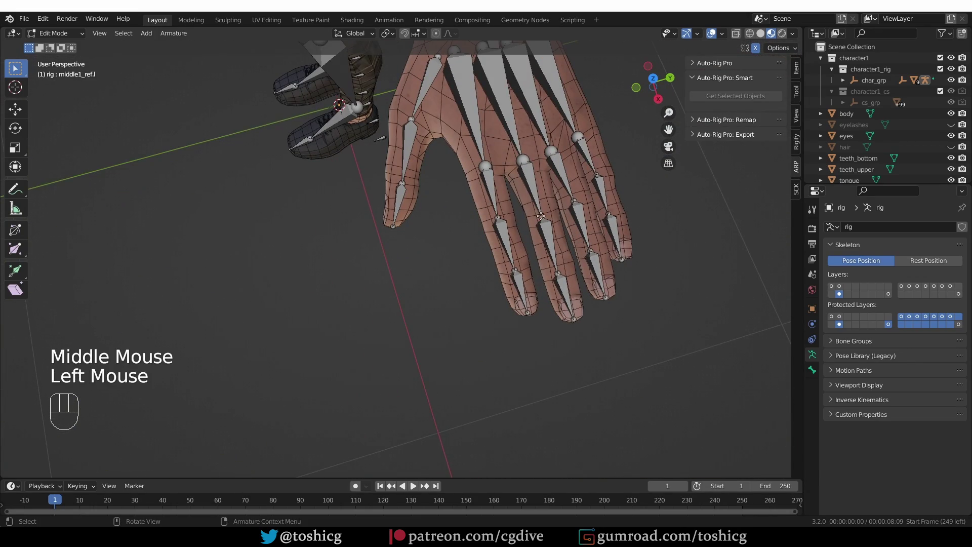
key(g)
click(568, 209)
click(561, 273)
key(g)
click(579, 276)
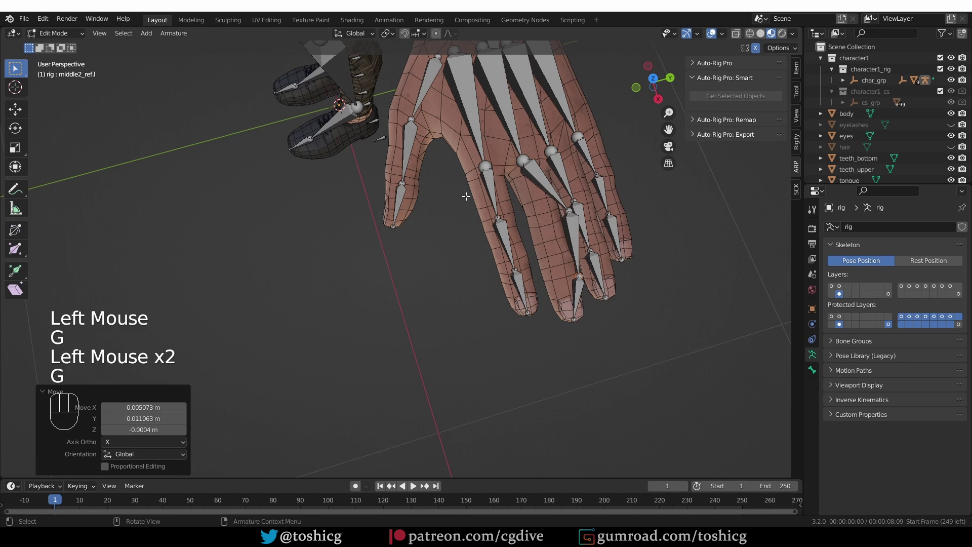
Set the snapping target to Volume and snap the middle finger's first off-centre joint into the middle of the finger.
click(421, 33)
click(390, 112)
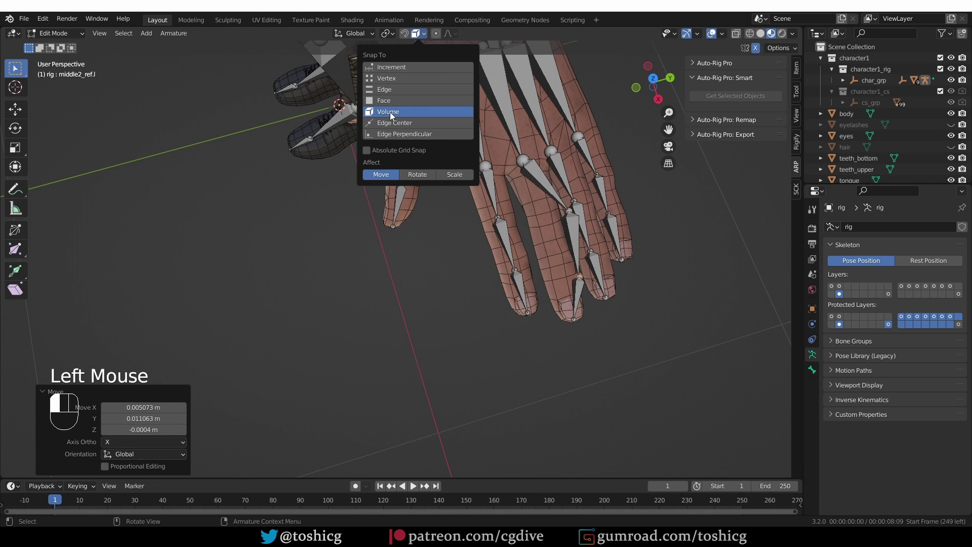
scroll(436, 84, up, 3)
click(437, 85)
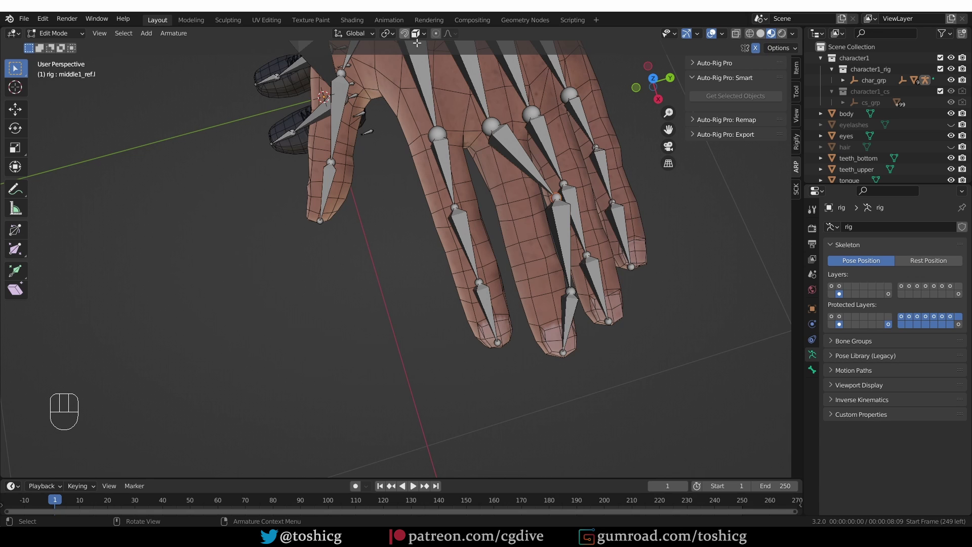
key(g)
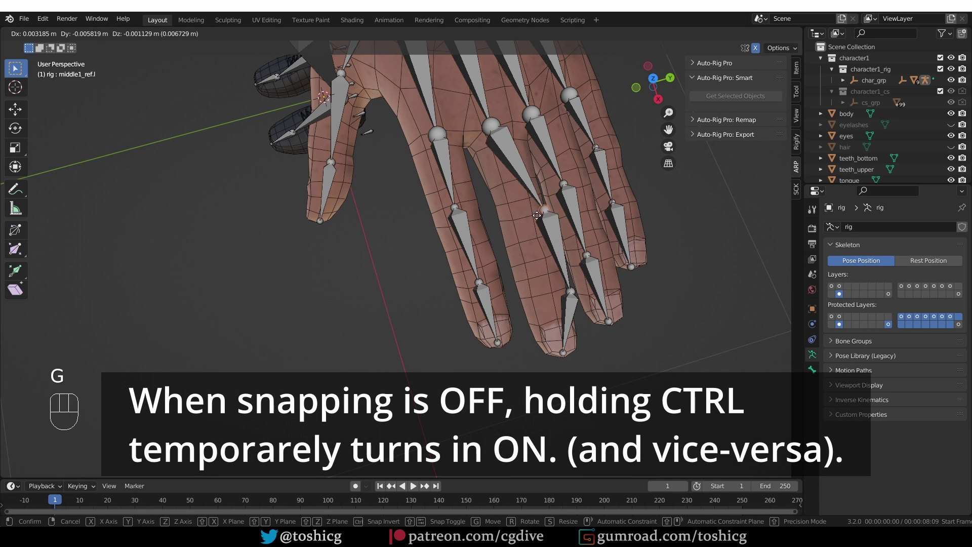
key(ctrl)
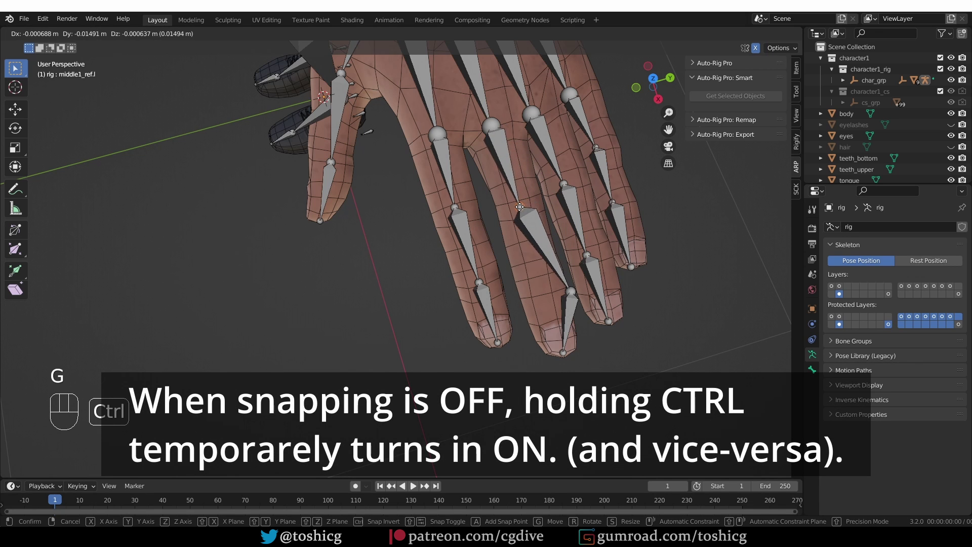
click(520, 204)
Snap the middle finger's outer joint into the centre of the finger volume.
click(572, 291)
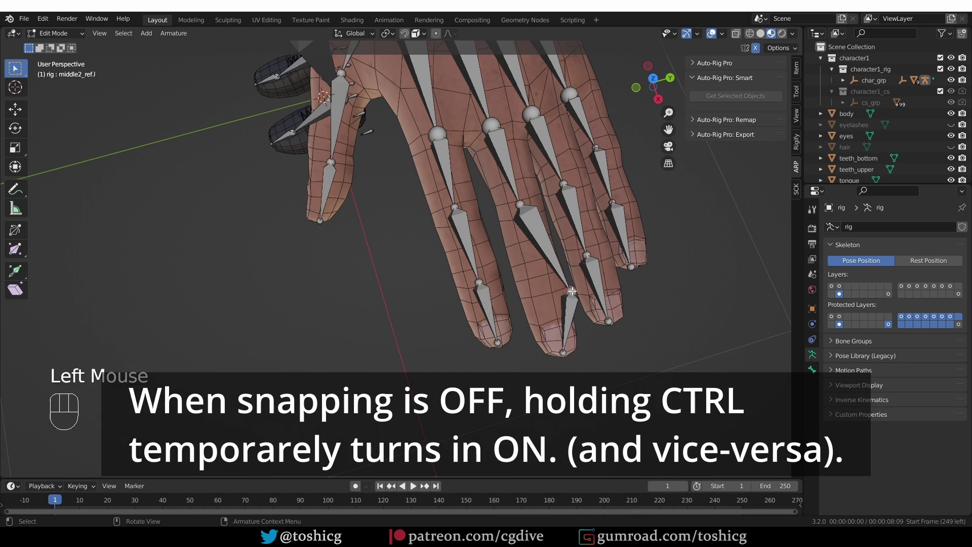
key(g)
click(542, 272)
View the left hand from the side and draw an annotation curve above the fingers from knuckle to fingertip.
middle_drag(543, 273, 452, 339)
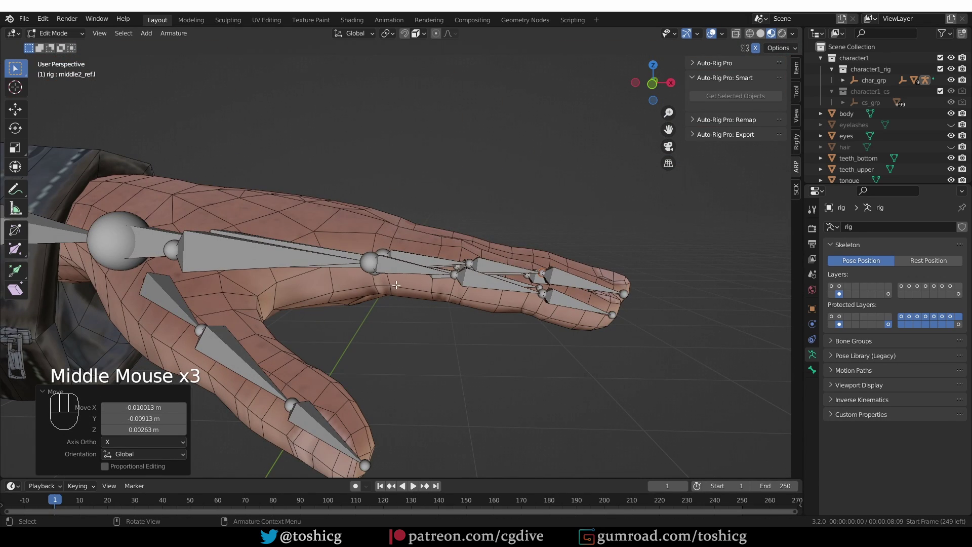
middle_drag(391, 250, 394, 248)
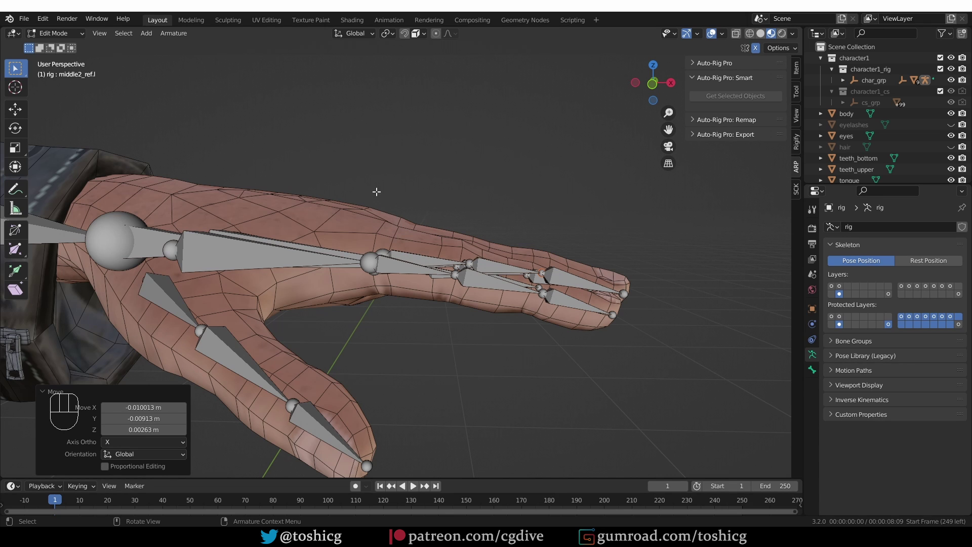
mouse_move(376, 186)
mouse_down()
mouse_move(509, 203)
mouse_move(629, 295)
mouse_up()
Lower the left index finger's middle bone by about 0.009 m and draw an annotation curve beneath the fingers.
click(496, 283)
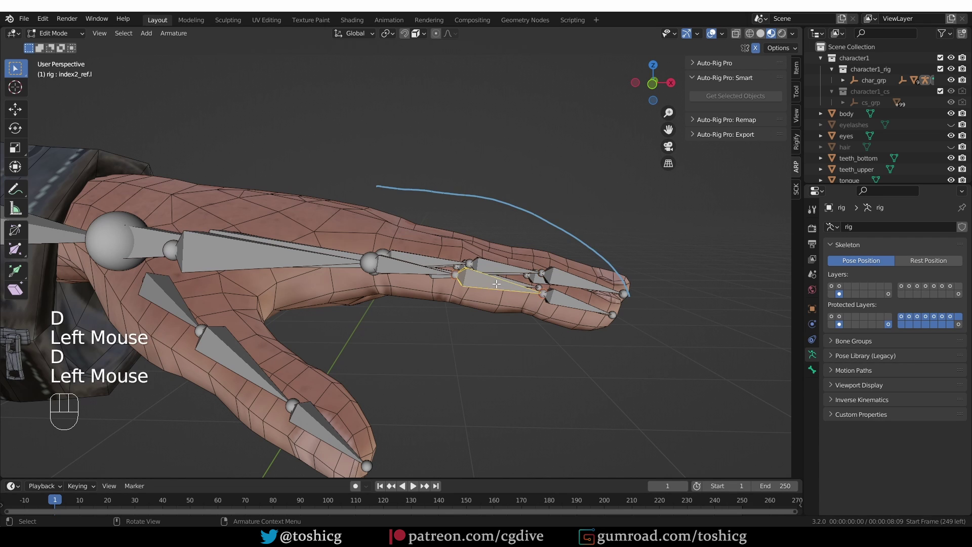
key(g)
click(495, 310)
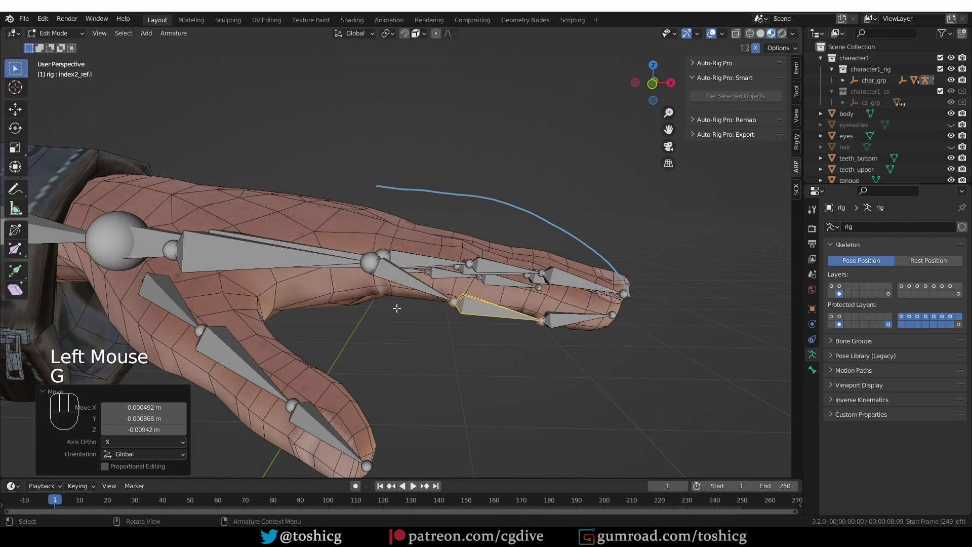
mouse_move(372, 293)
mouse_down()
mouse_move(469, 349)
mouse_move(607, 319)
mouse_up()
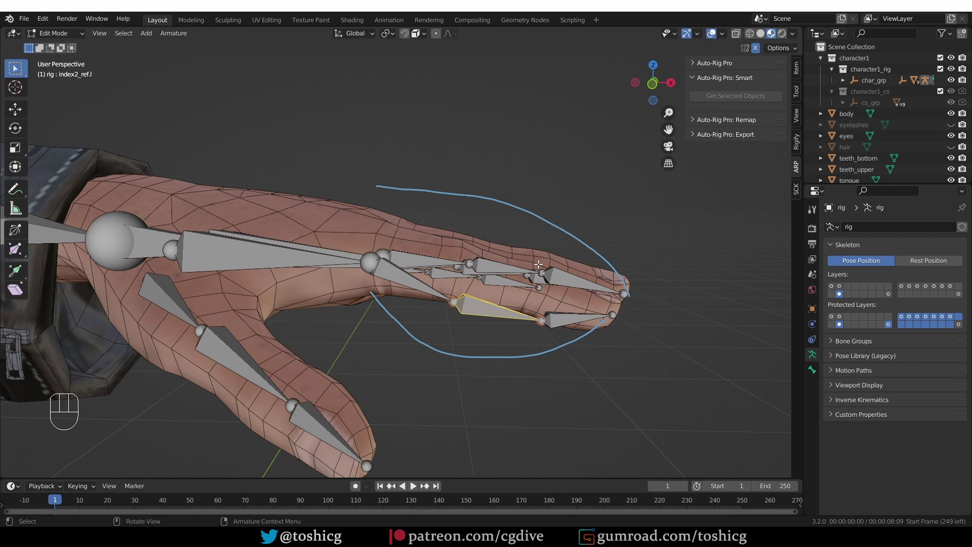
Undo the index finger bone move and both annotation curves.
key(ctrl+z)
key(ctrl+z)
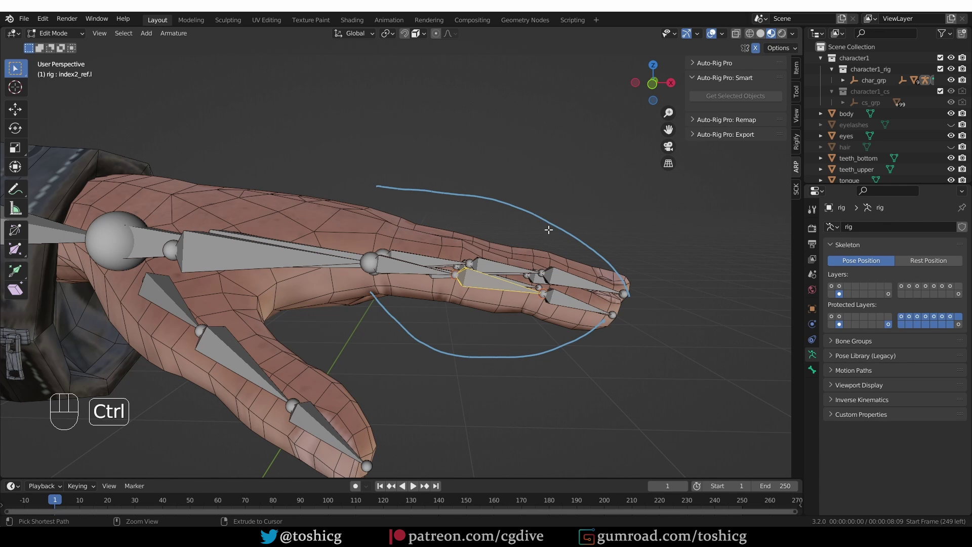
key(ctrl+z)
key(ctrl+z)
In the front view, lower the left shoulder joint by about 0.01 m along Z.
middle_drag(541, 226, 506, 263)
scroll(506, 264, down, 2)
mouse_move(506, 263)
middle_down()
mouse_move(464, 330)
mouse_move(496, 304)
middle_up()
mouse_move(496, 304)
middle_down()
mouse_move(523, 296)
mouse_move(477, 284)
mouse_move(401, 166)
middle_up()
key(KP_1)
scroll(477, 284, up, 1)
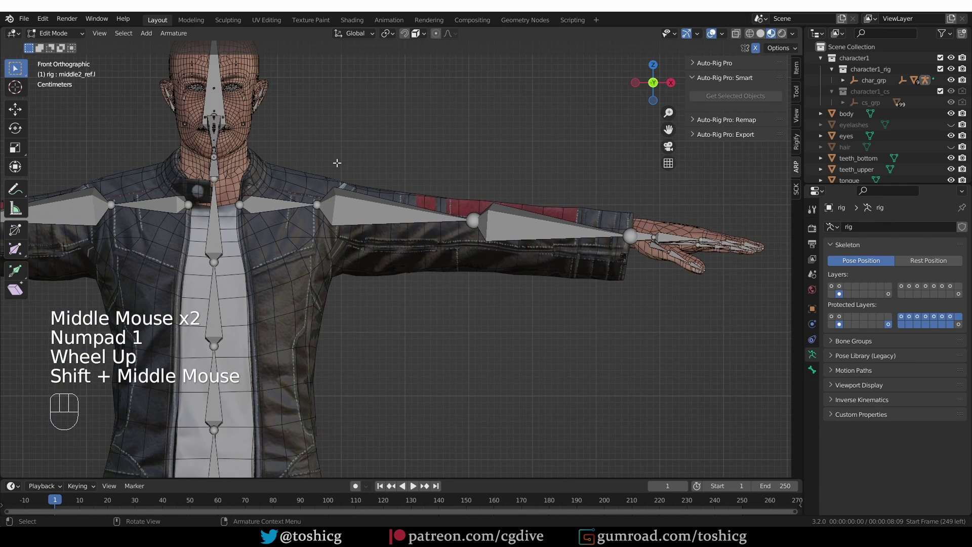
click(317, 204)
key(h)
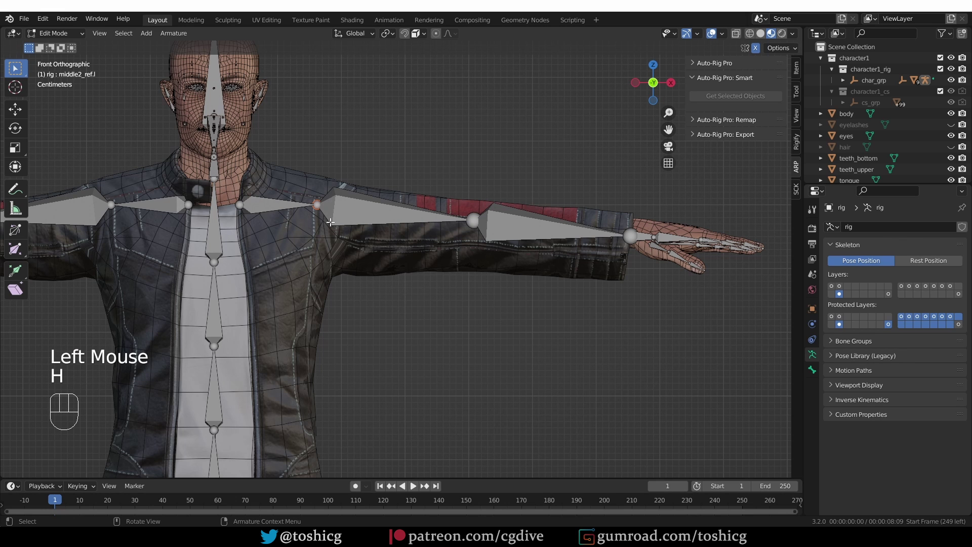
key(g)
click(325, 225)
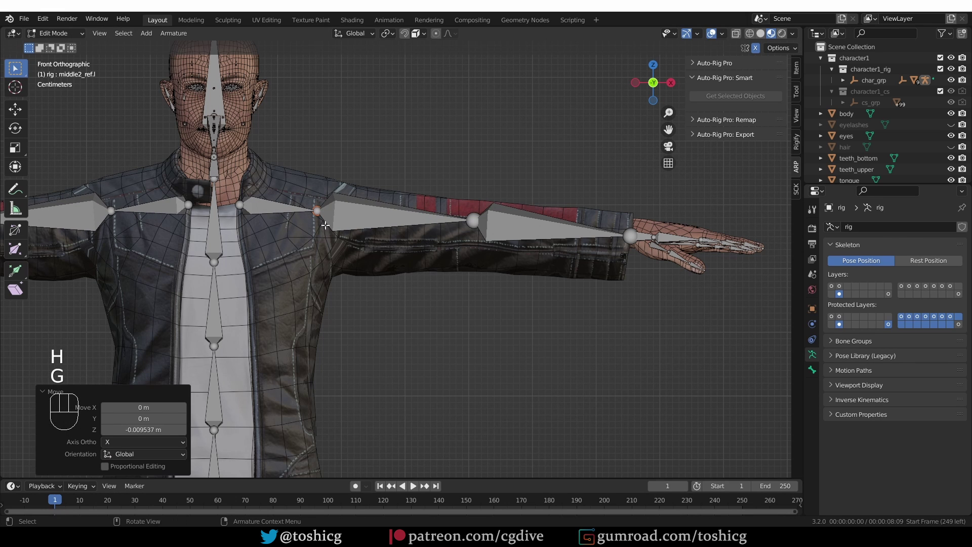
Adjust the left shoulder joint's position in the top view.
key(KP_7)
key(g)
click(335, 219)
In the top view, move the left elbow joint toward the sleeve's centre and the wrist joint about -0.009 m along Y.
click(468, 194)
key(g)
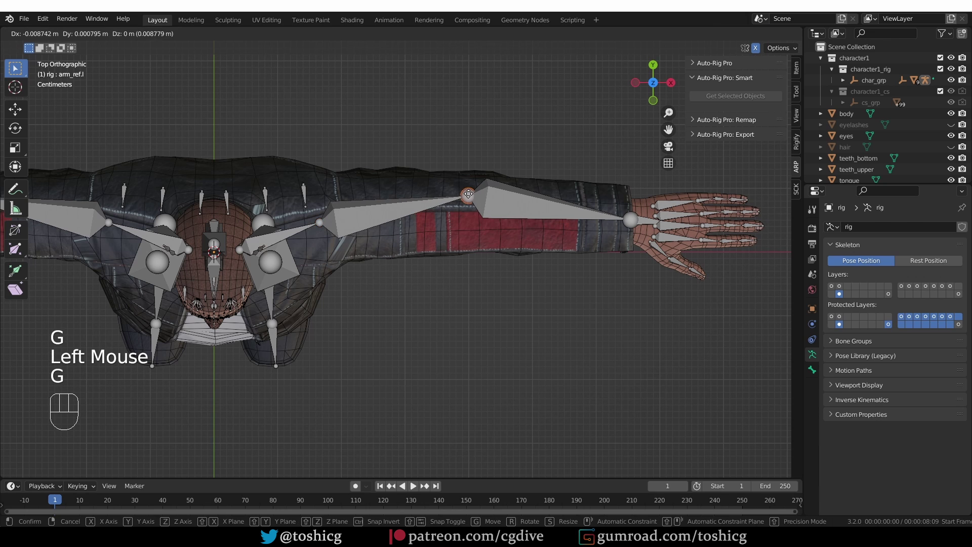
click(470, 186)
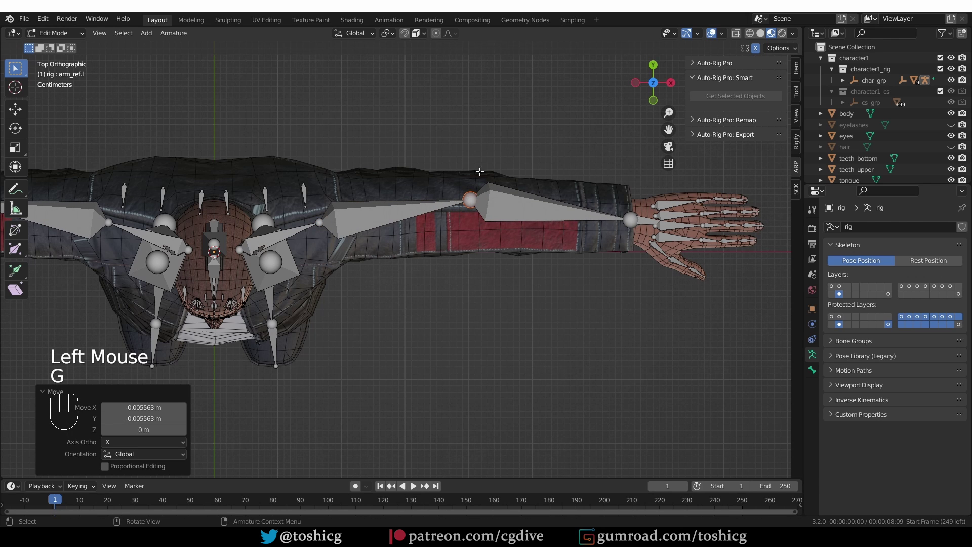
scroll(475, 186, up, 1)
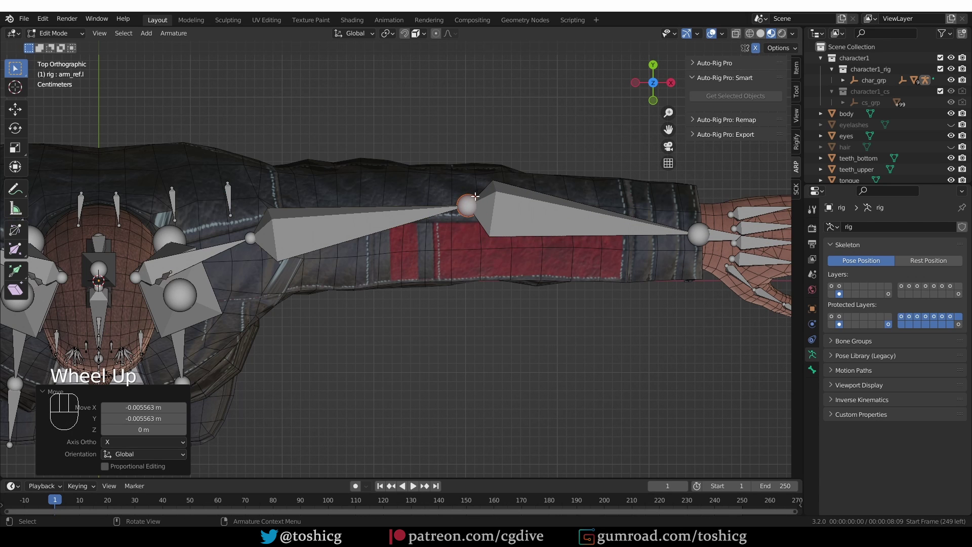
key(g)
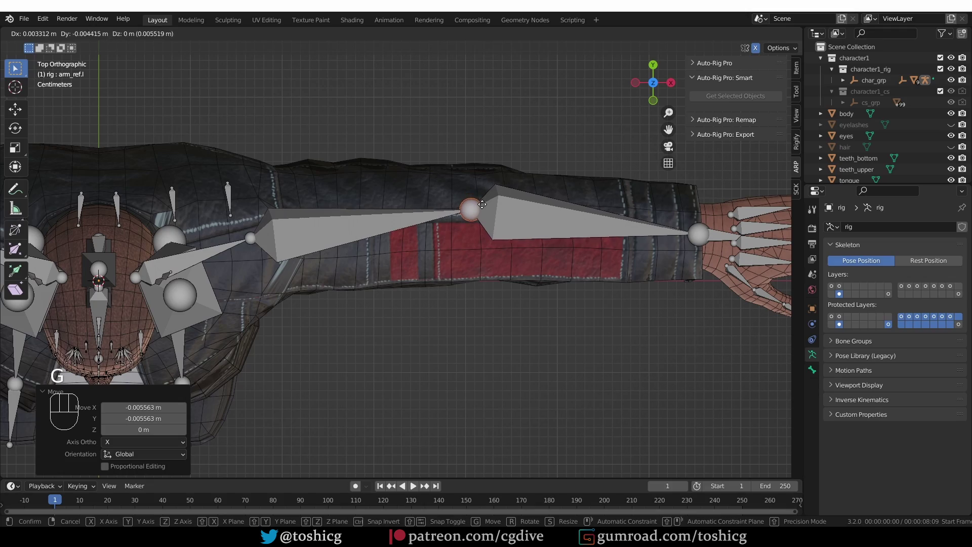
click(482, 205)
click(700, 243)
key(g)
Examine the adjusted arm bones and the reference bones on the head and around the eyes.
scroll(455, 238, down, 2)
middle_drag(699, 243, 430, 222)
shift+middle_drag(430, 222, 349, 263)
scroll(406, 217, up, 3)
scroll(679, 224, up, 1)
shift+middle_drag(679, 223, 393, 128)
middle_drag(354, 162, 394, 213)
scroll(300, 236, down, 1)
scroll(324, 237, up, 2)
shift+middle_drag(300, 236, 310, 253)
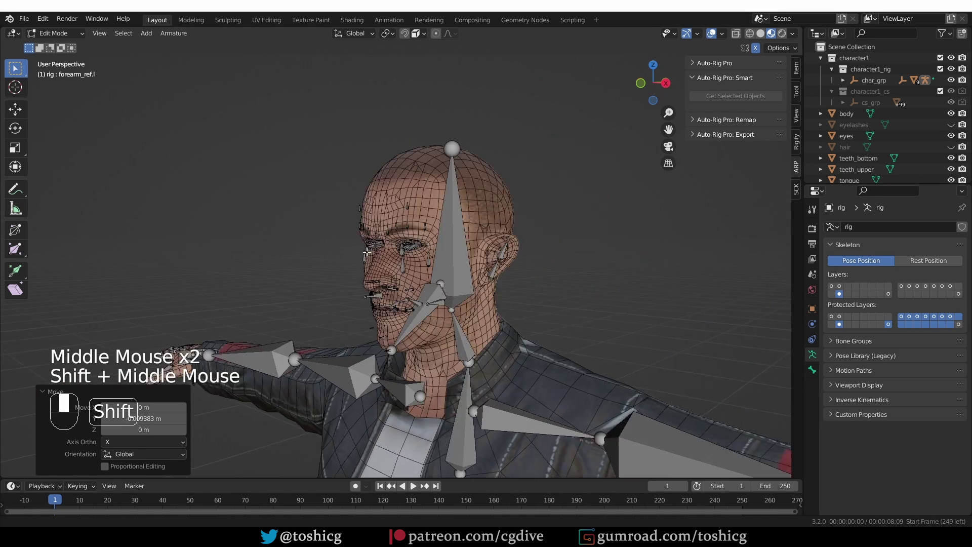
scroll(309, 253, up, 2)
scroll(310, 253, up, 1)
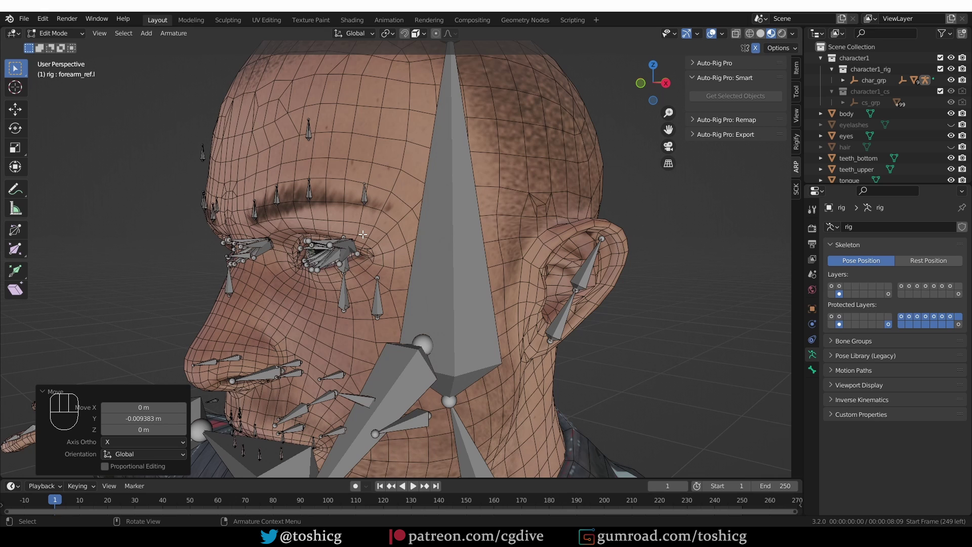
Show the hidden eyelashes and hair objects in the viewport.
scroll(363, 233, down, 1)
middle_drag(363, 234, 728, 130)
scroll(360, 232, down, 2)
scroll(362, 244, up, 1)
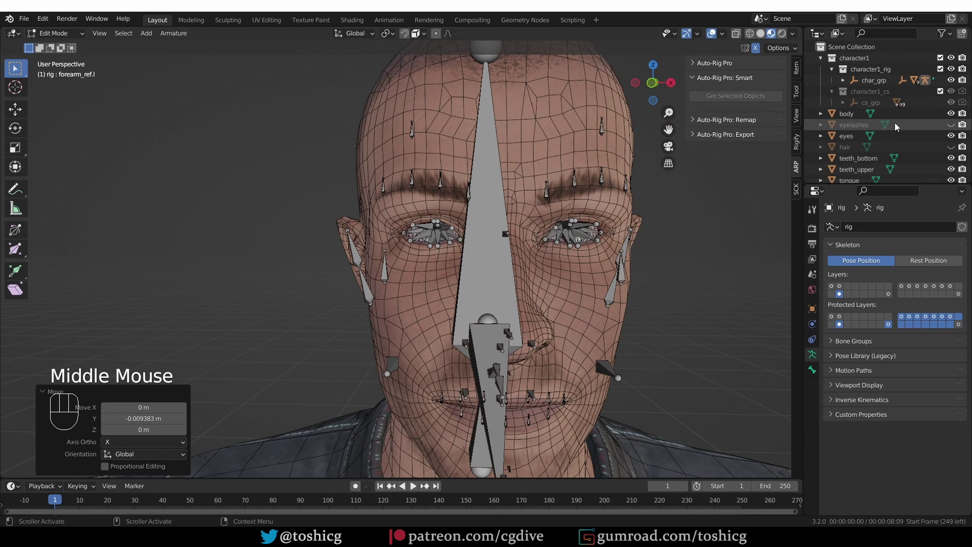
click(951, 125)
click(951, 148)
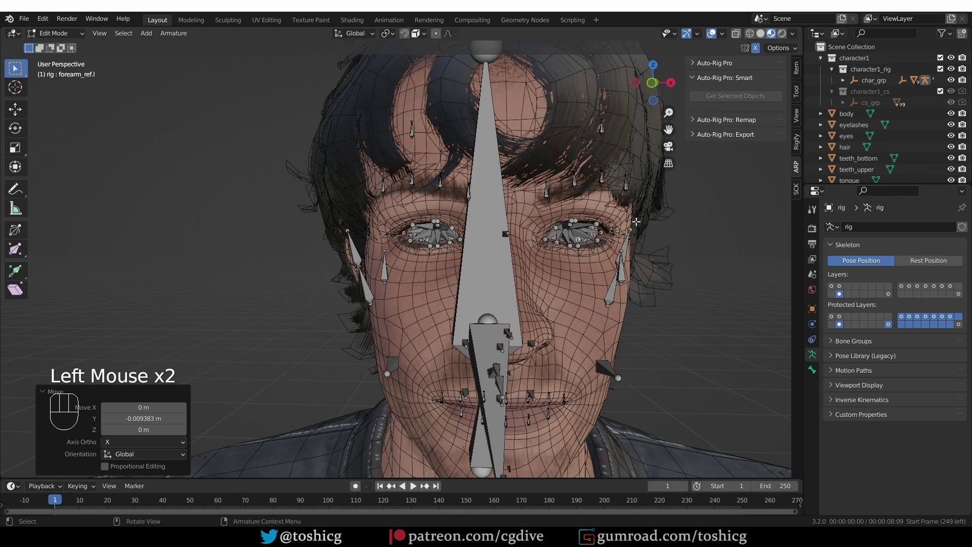
middle_drag(577, 174, 560, 178)
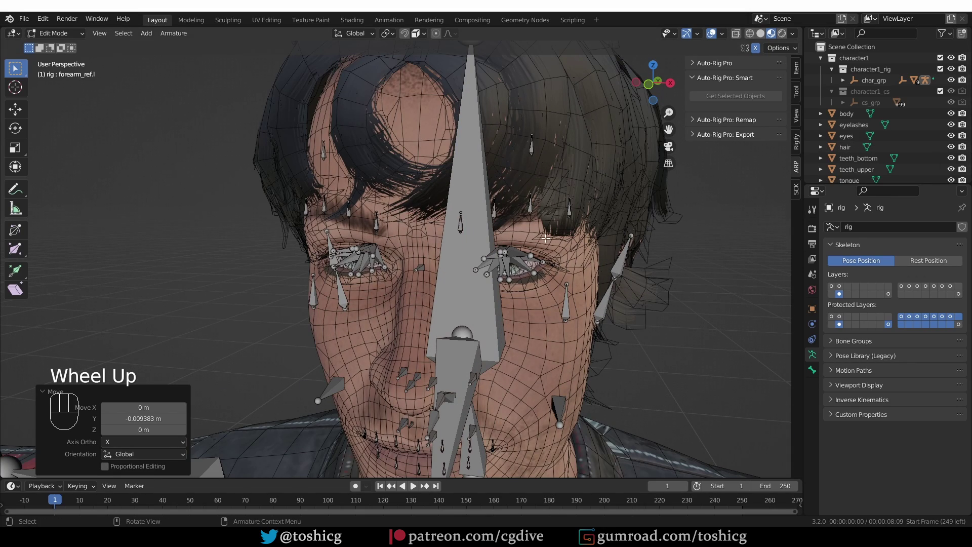
Place the 3D cursor above the left brow and examine the eyebrow and eyelid reference bones against the face.
middle_drag(545, 239, 492, 272)
scroll(492, 272, up, 4)
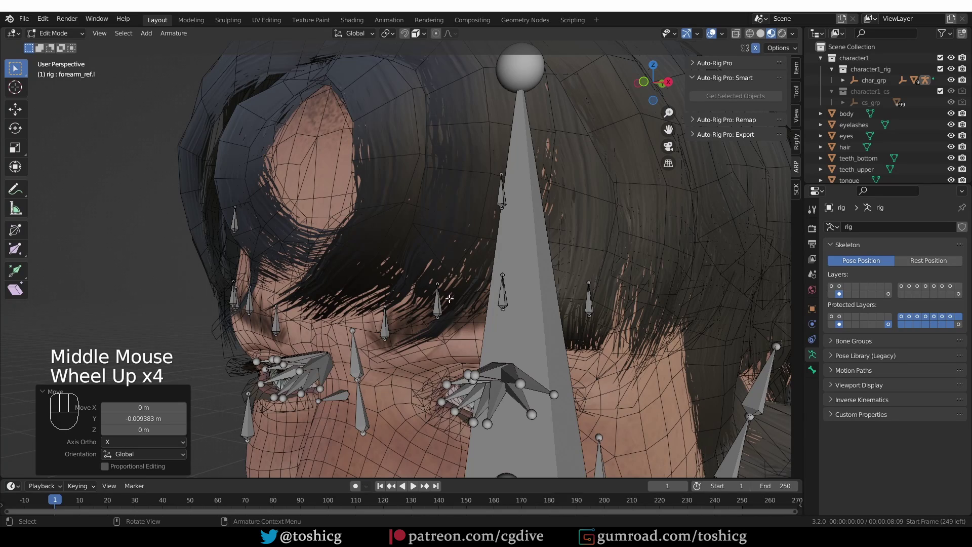
drag(435, 307, 443, 299)
shift+right_click(441, 285)
middle_drag(440, 267, 466, 254)
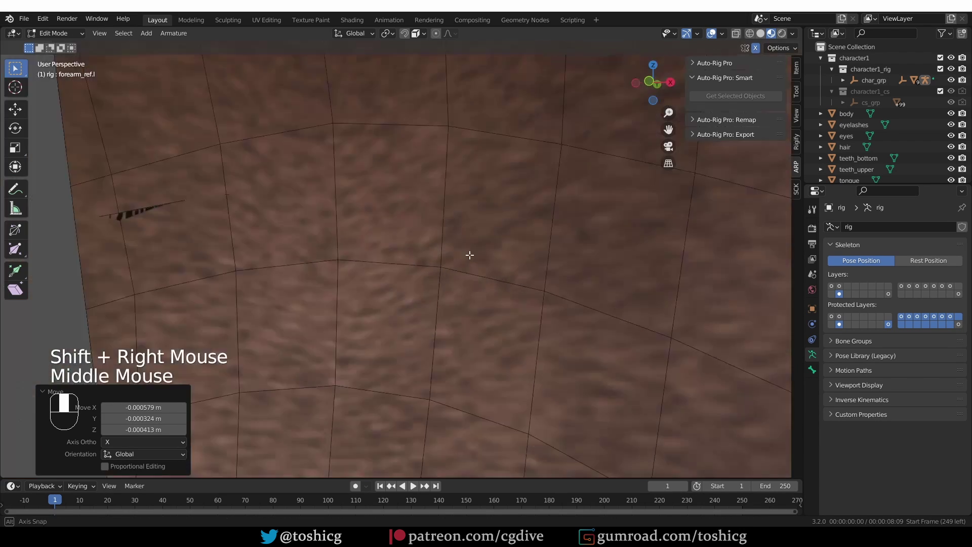
scroll(473, 253, down, 5)
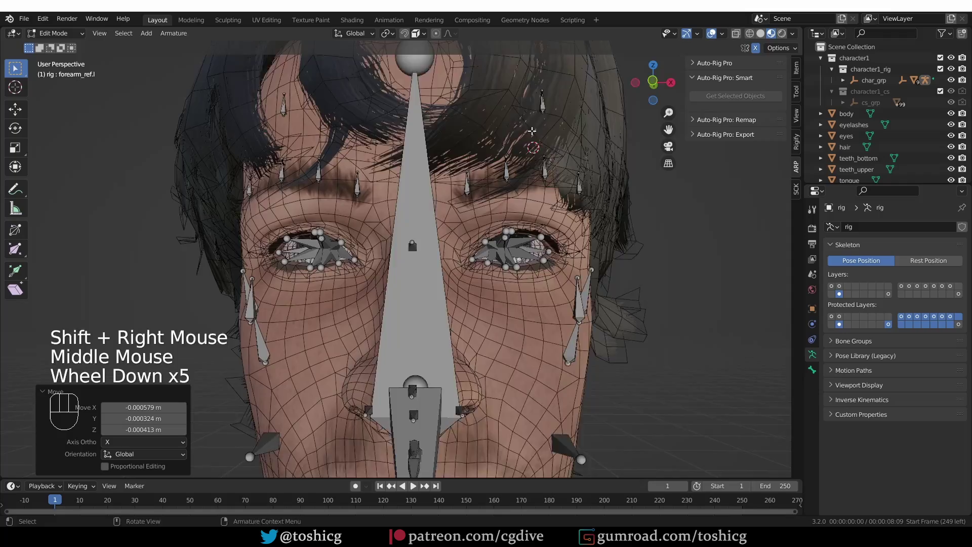
middle_drag(531, 130, 556, 141)
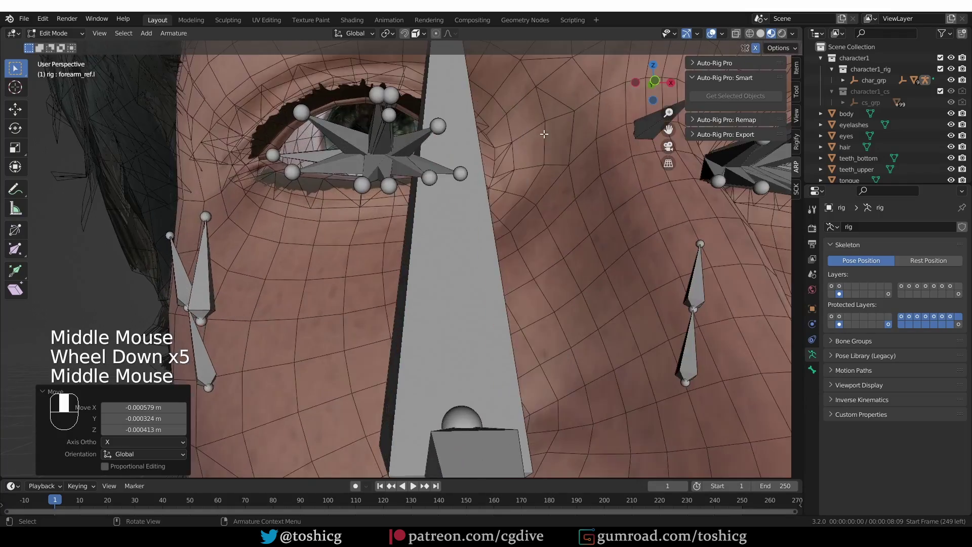
scroll(569, 156, down, 1)
middle_drag(599, 209, 441, 289)
scroll(441, 288, up, 2)
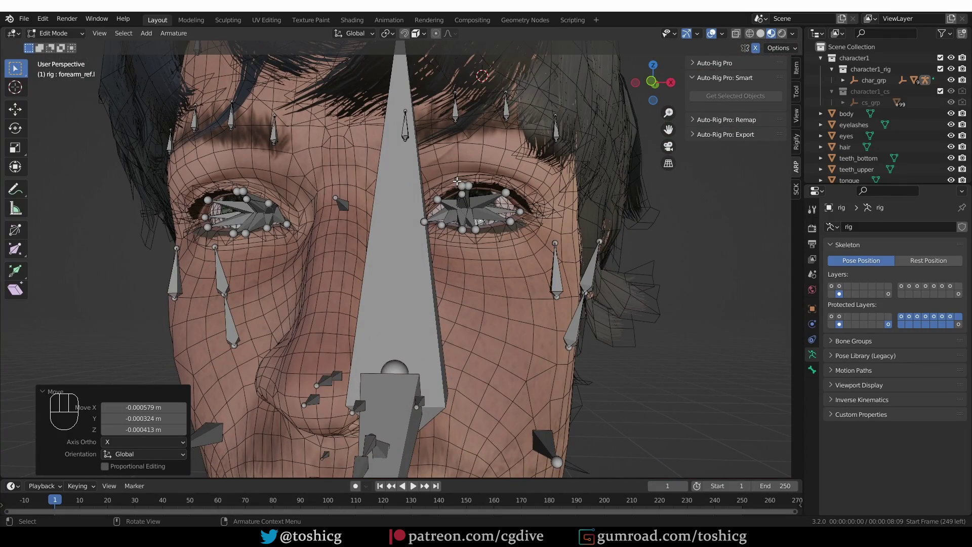
scroll(482, 226, up, 1)
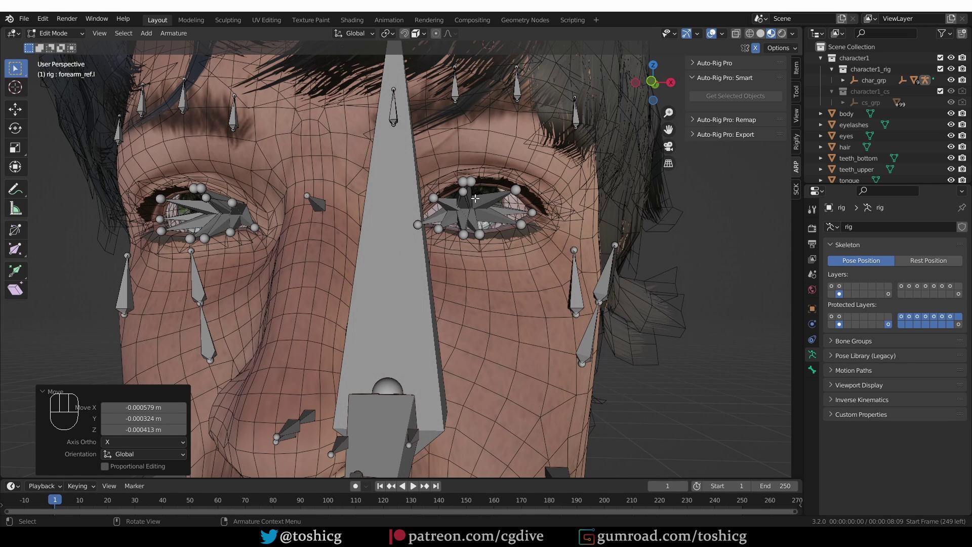
Move the left foot's outer bank bone (foot_bank_01_ref.l) about -0.029 m along X, in to the shoe's edge.
scroll(475, 198, down, 4)
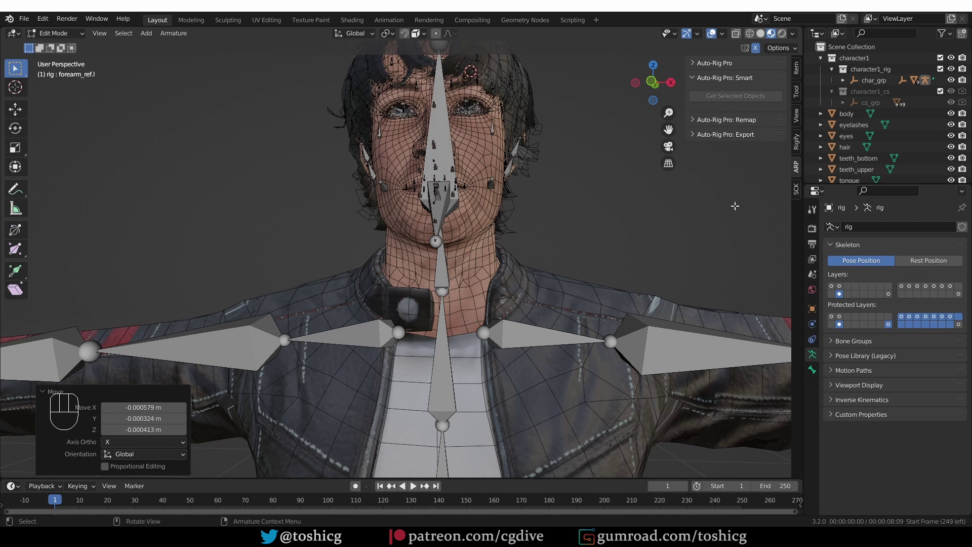
scroll(570, 299, down, 2)
middle_drag(583, 239, 537, 276)
scroll(556, 283, down, 1)
shift+middle_drag(537, 276, 527, 273)
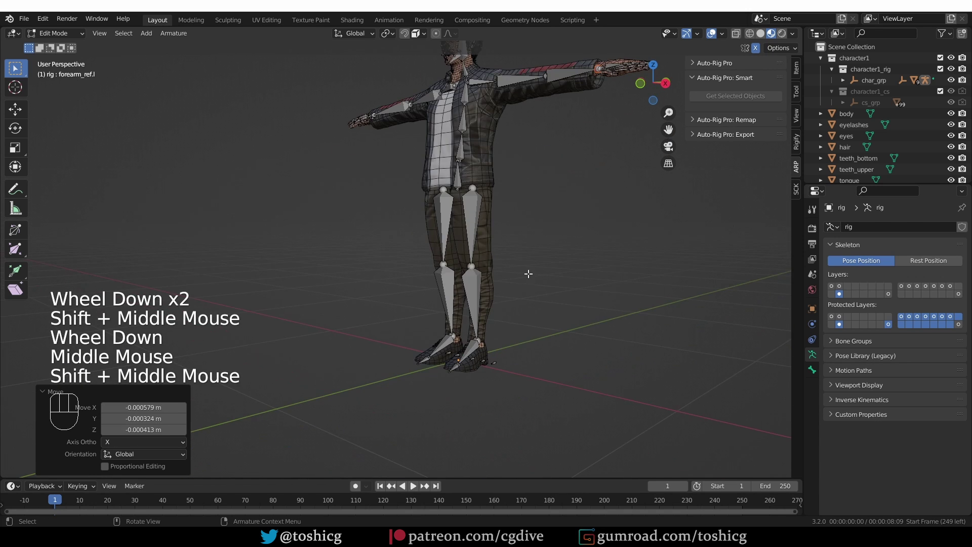
scroll(501, 434, up, 3)
middle_drag(458, 343, 416, 174)
scroll(416, 174, up, 6)
click(429, 186)
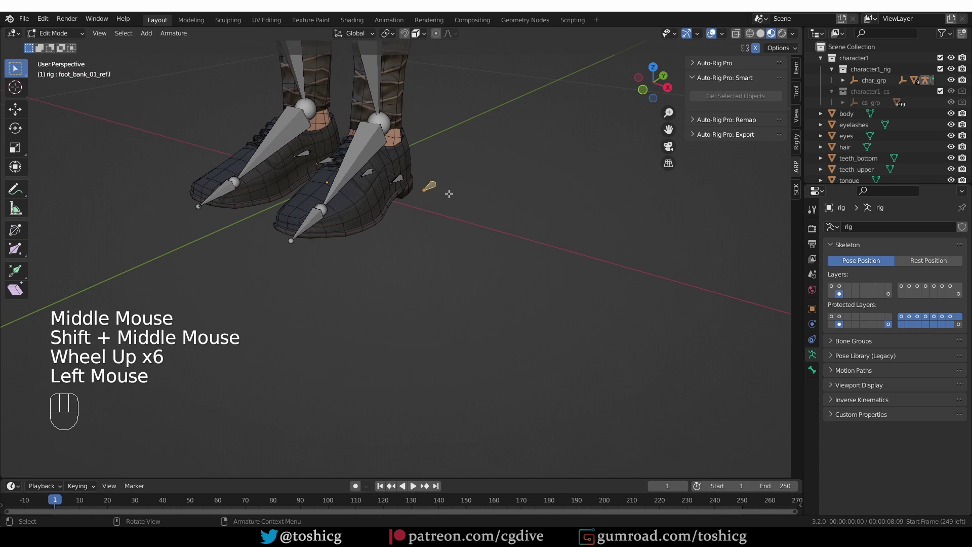
click(15, 109)
drag(457, 202, 439, 195)
From behind, align the left foot's inner bank bone with the shoe's edge and move the heel bone about -0.0015 m along X.
middle_drag(439, 194, 412, 183)
scroll(412, 182, up, 1)
click(410, 183)
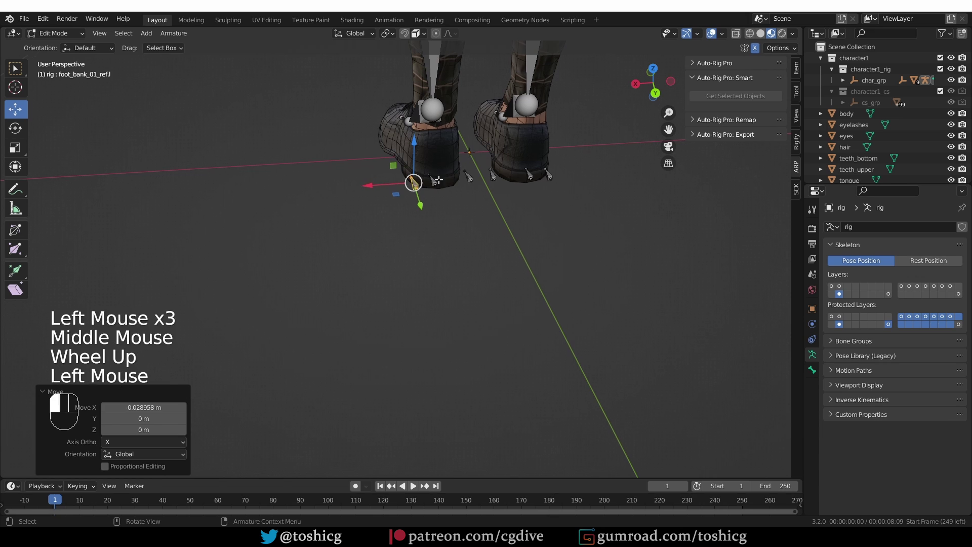
click(409, 182)
click(465, 177)
drag(438, 181, 434, 181)
click(434, 181)
scroll(440, 204, down, 8)
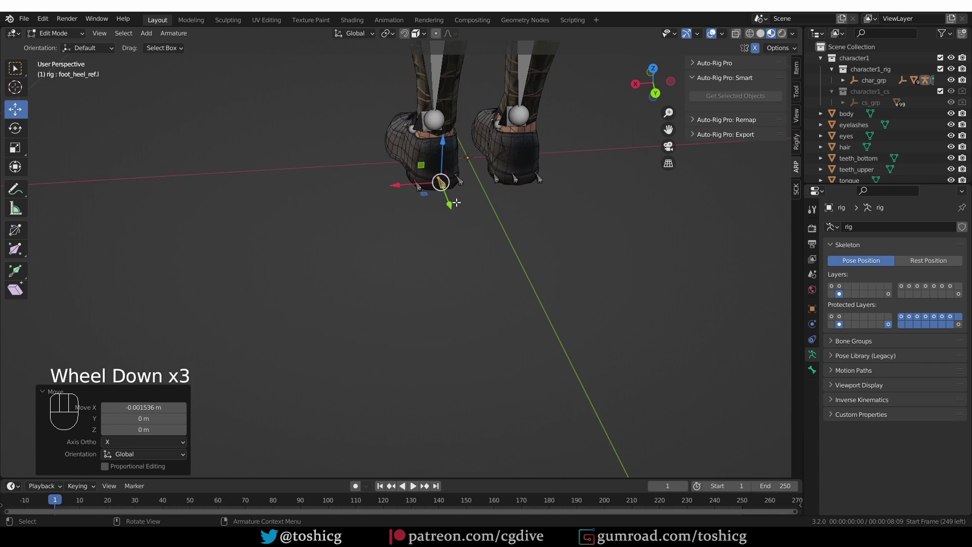
scroll(525, 186, up, 1)
Reset the 3D cursor to the world origin with the whole character framed, and turn off the wireframe overlay.
middle_drag(433, 209, 516, 221)
key(shift+c)
click(722, 33)
click(658, 228)
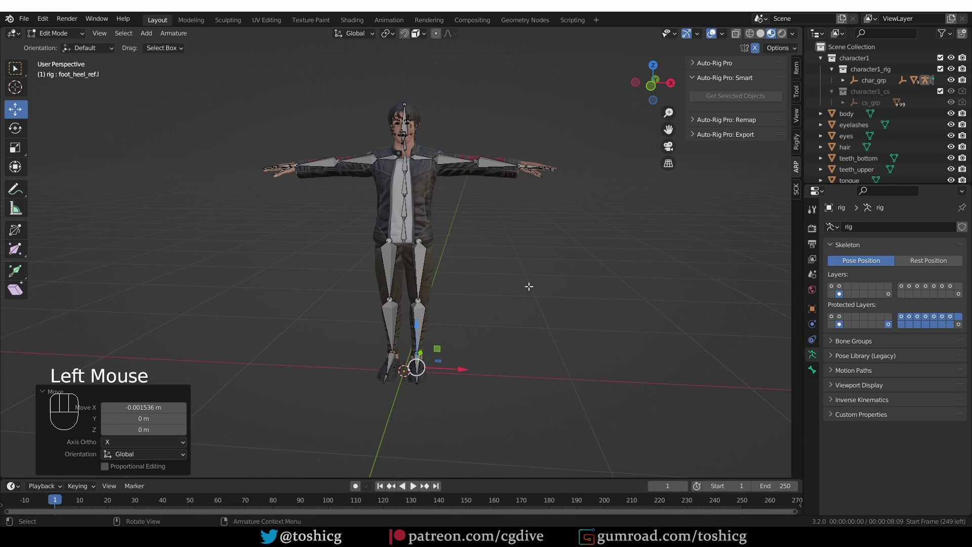
Open the Auto-Rig Pro rig settings and check the Limb Options for the spine_02_ref.x bone.
click(693, 63)
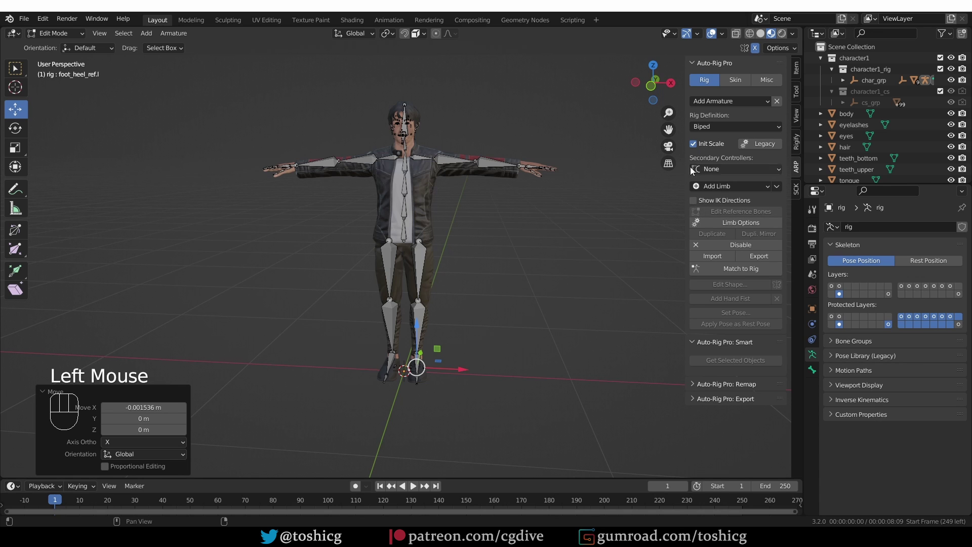
scroll(408, 168, up, 4)
click(408, 174)
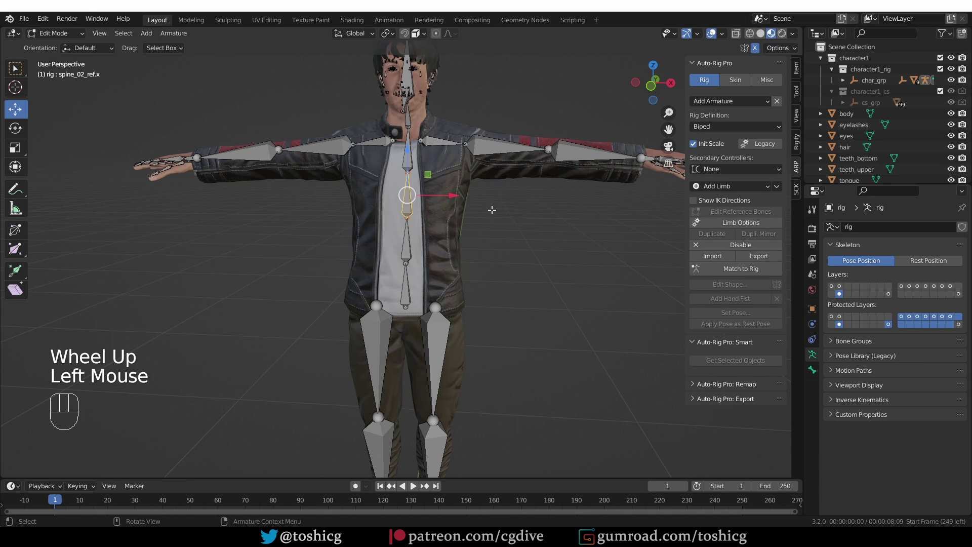
click(730, 223)
click(519, 265)
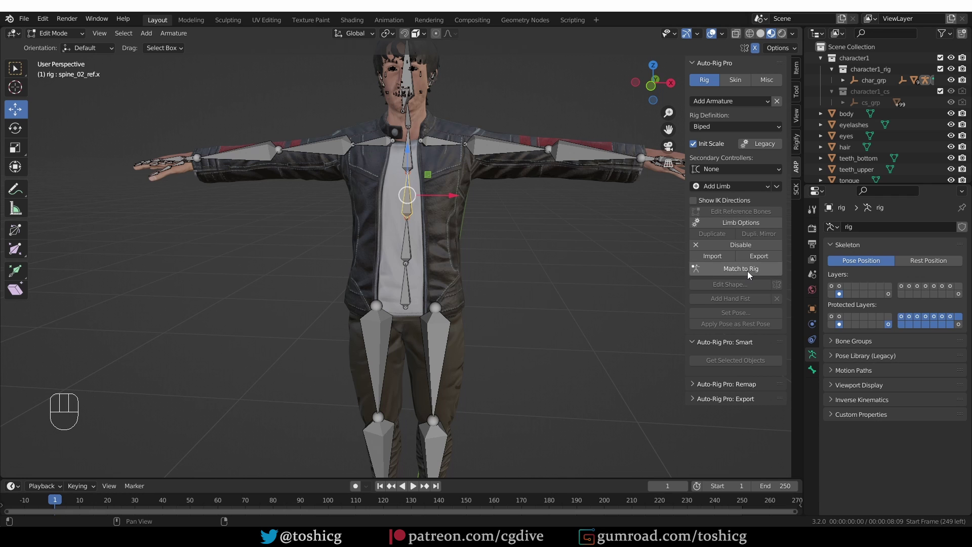
Generate the control rig from the reference bones with Match to Rig.
click(771, 269)
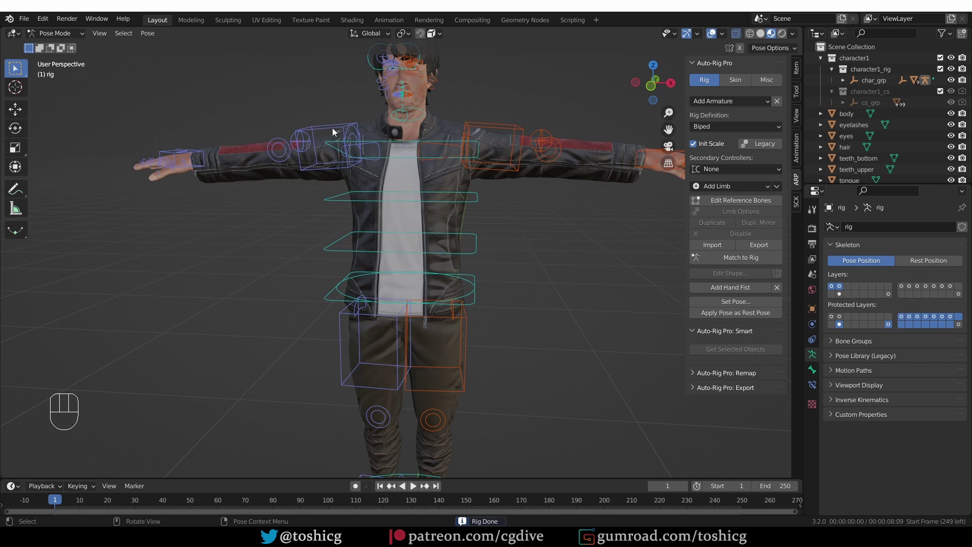
scroll(419, 233, down, 3)
shift+middle_drag(499, 314, 416, 256)
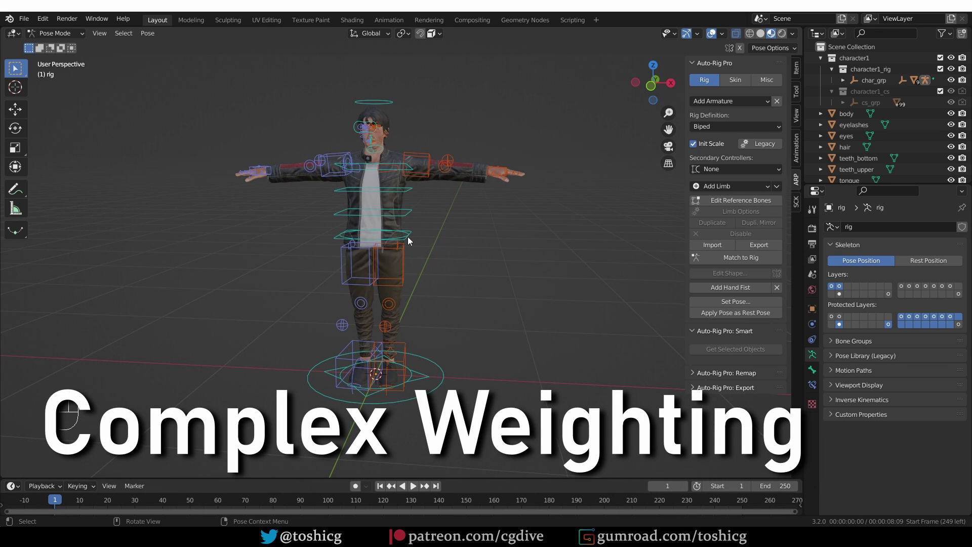
In Object Mode, select all the character meshes together with the rig, keeping the rig as the active object.
key(Tab)
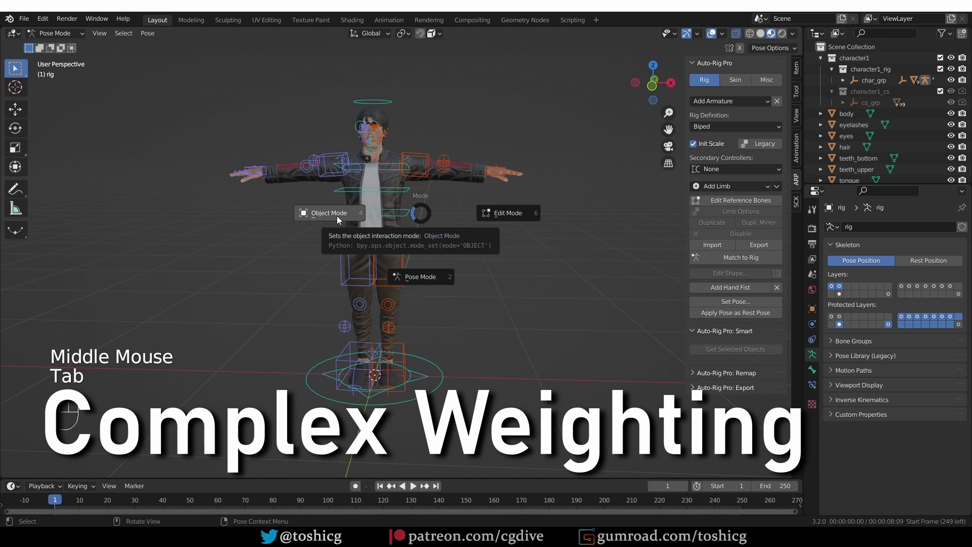
click(336, 215)
scroll(351, 124, up, 4)
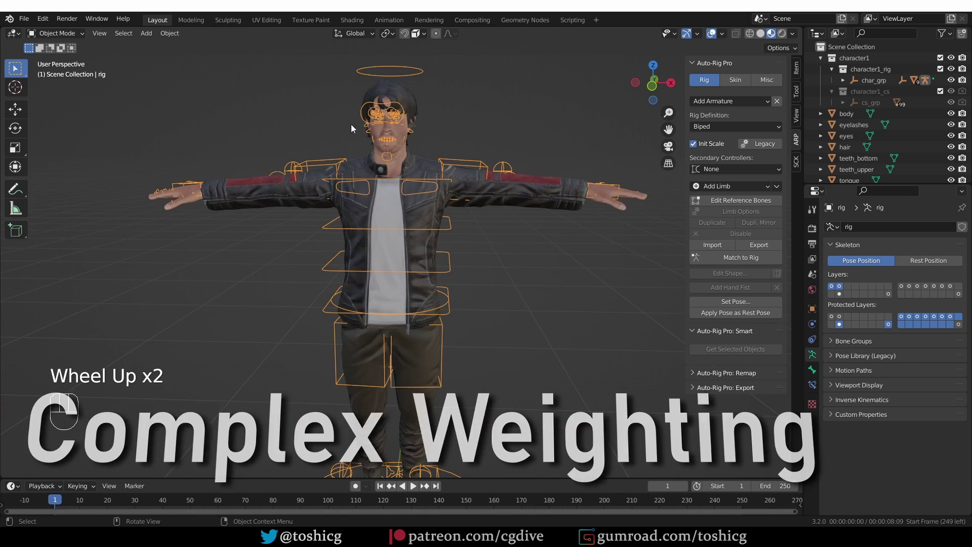
drag(304, 44, 535, 332)
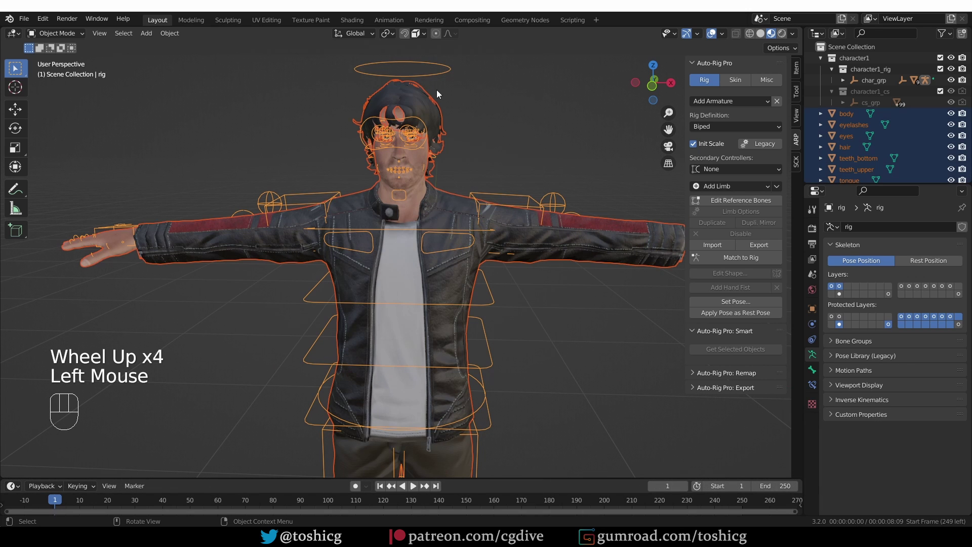
shift+click(450, 67)
shift+click(449, 66)
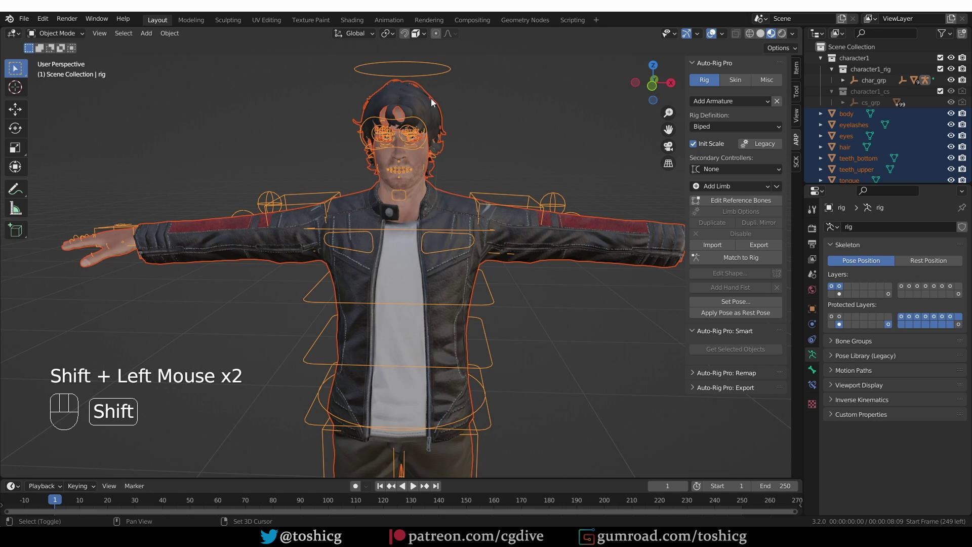
Open Auto-Rig Pro's skin binding settings and make the rig the active object again after trying the body as active.
click(737, 81)
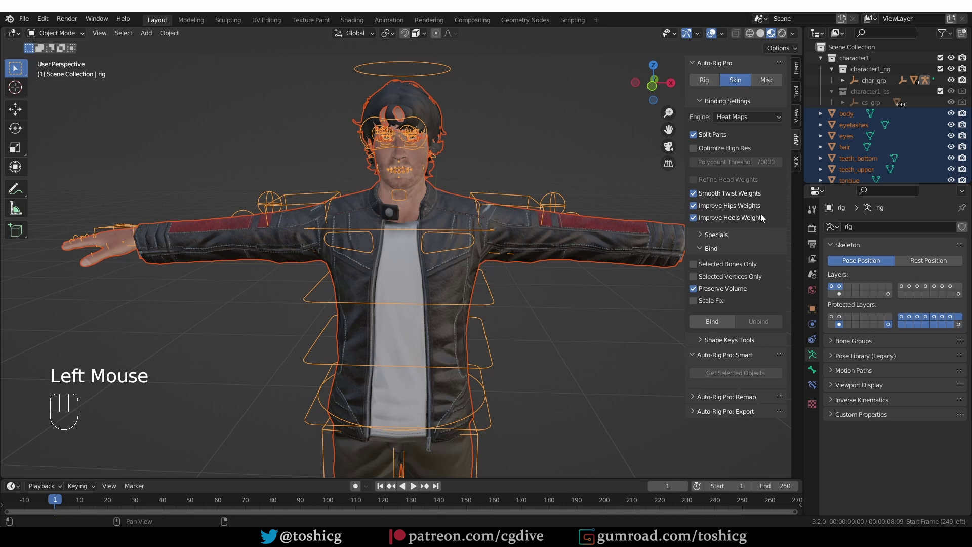
shift+click(449, 194)
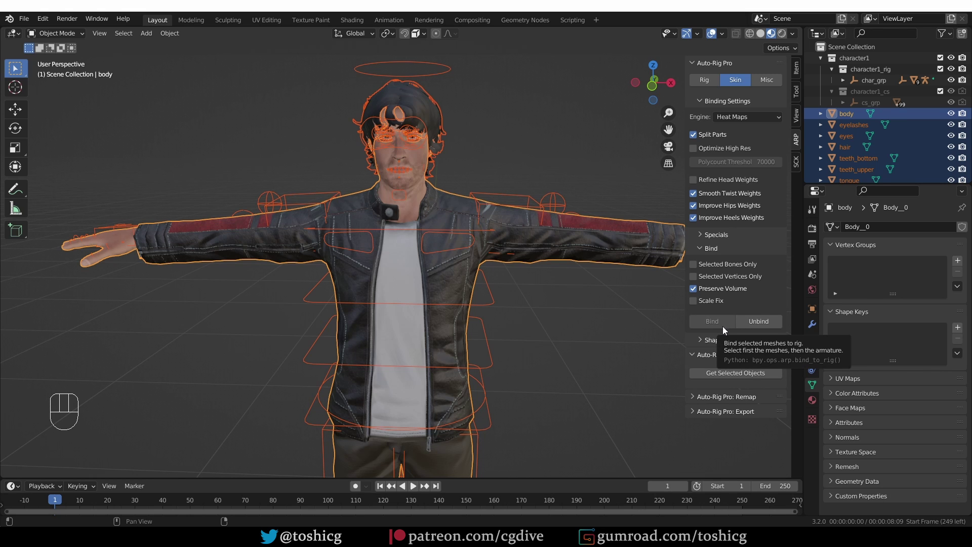
shift+click(427, 67)
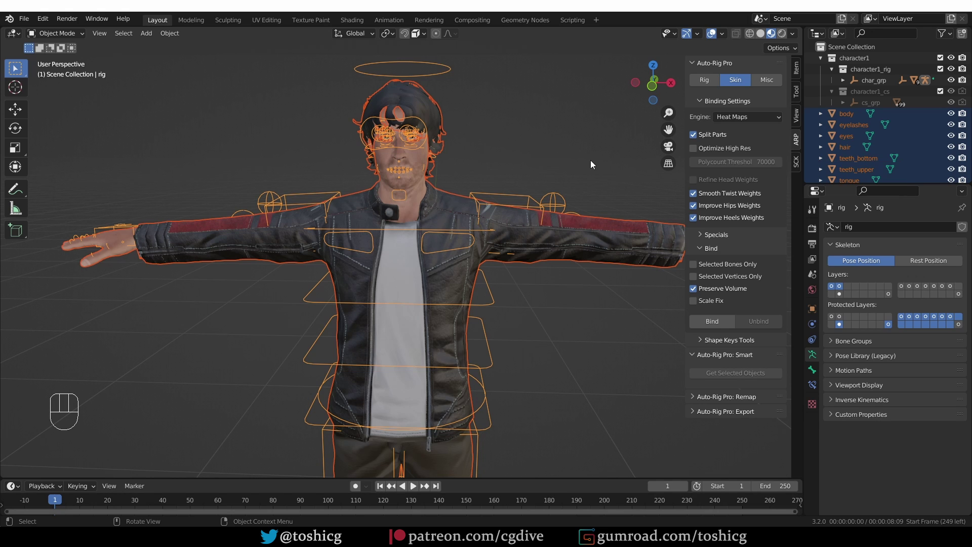
Review the binding Engine choices and Blender's Set Parent To options, such as With Automatic Weights.
click(734, 120)
click(749, 118)
middle_drag(546, 201, 576, 195)
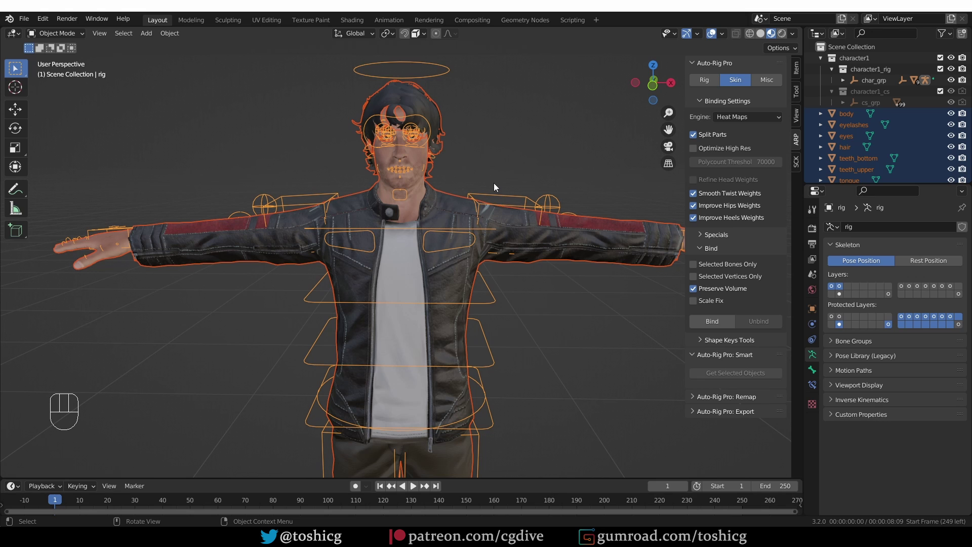
key(ctrl+p)
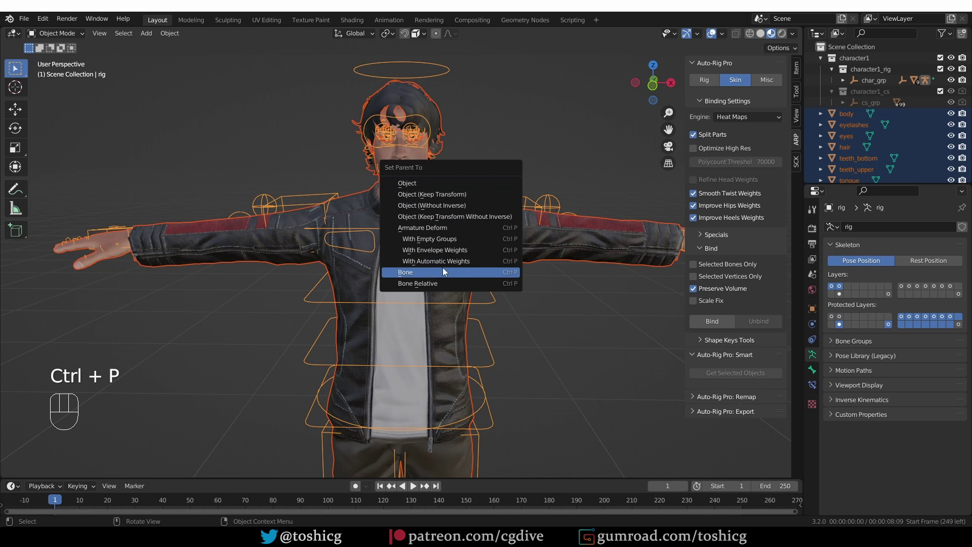
click(472, 261)
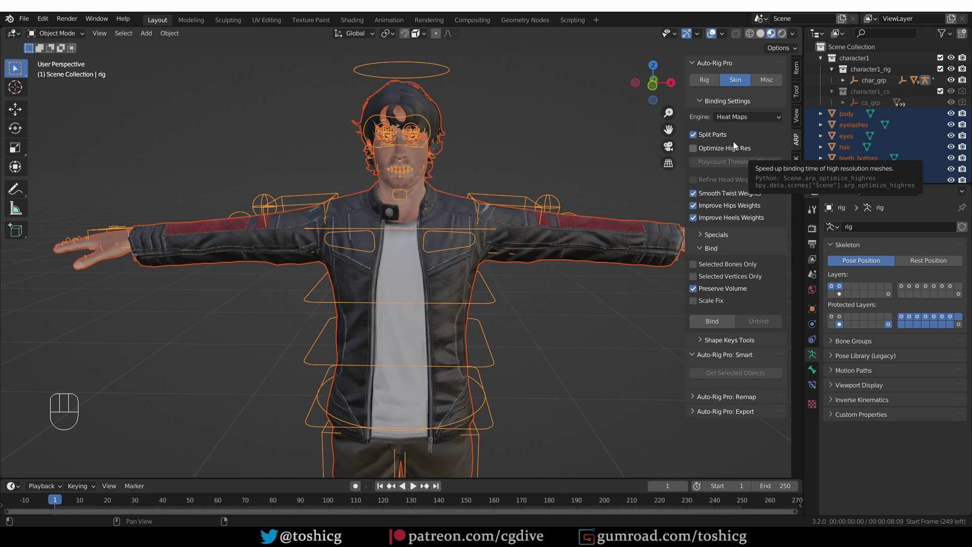
key(ctrl+p)
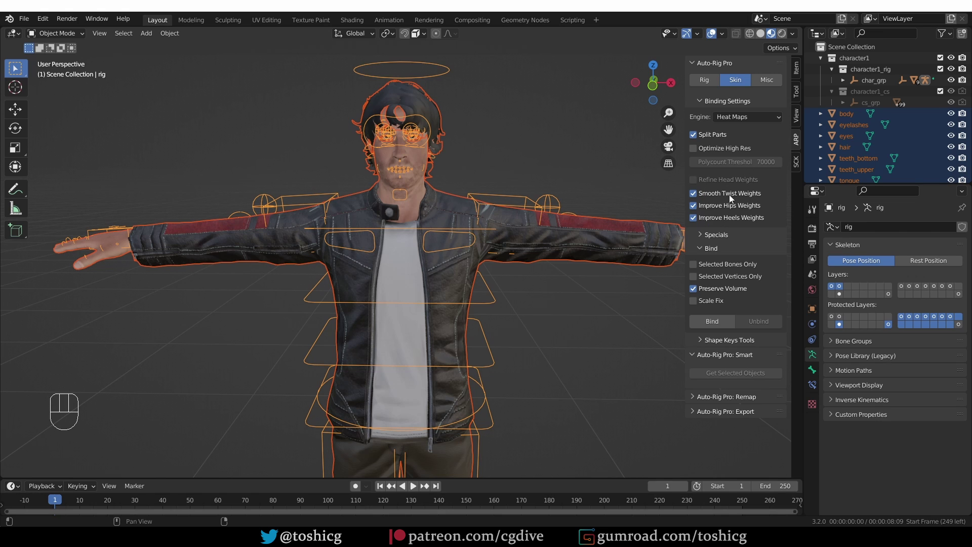
Review the Specials binding settings for the eyeball object and eyelid borders.
click(744, 234)
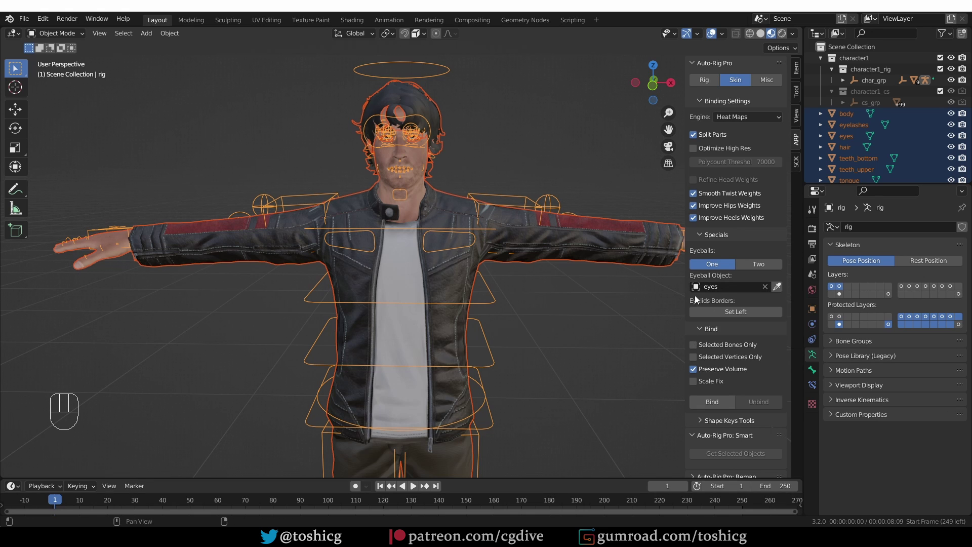
click(723, 235)
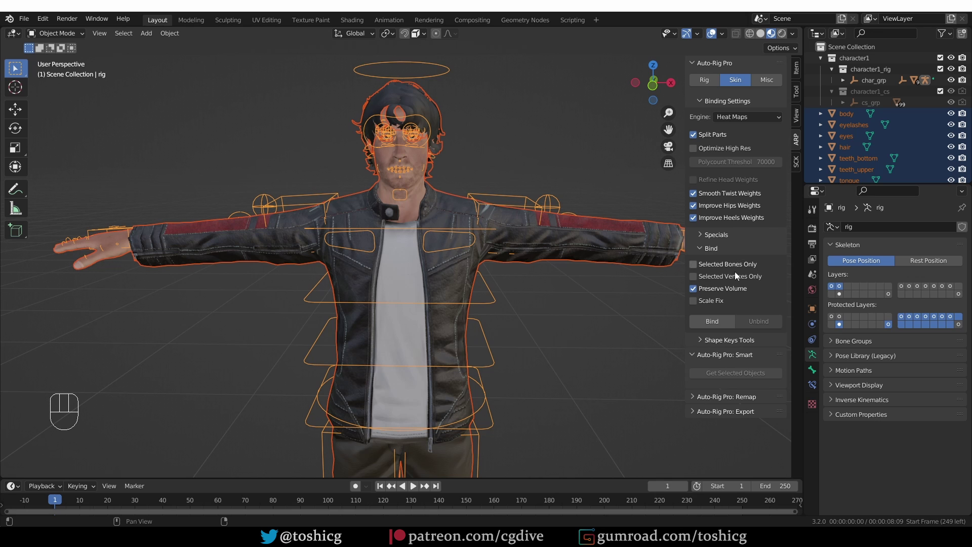
Switch the rig to Pose Mode and additionally show the last bone layer, which holds the deform bones.
middle_drag(408, 226, 438, 183)
key(Tab)
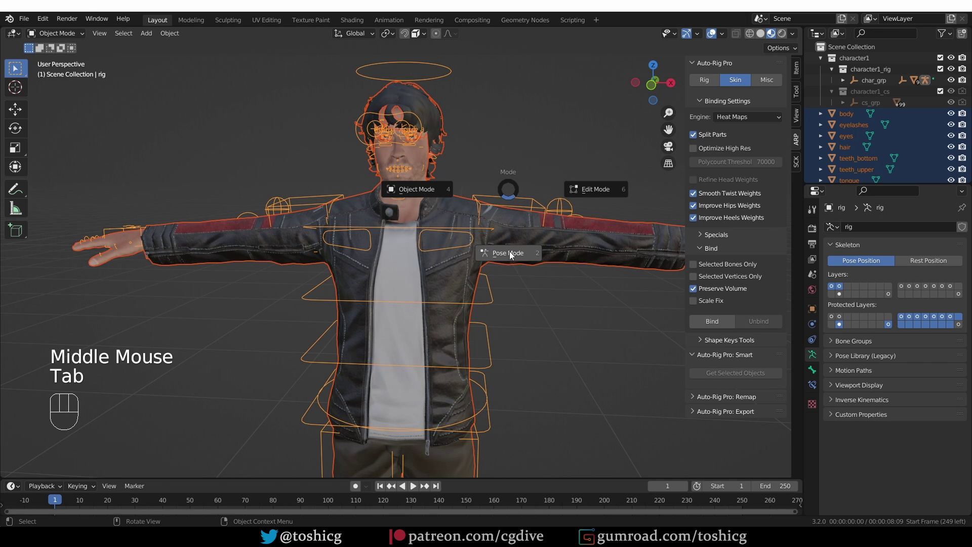
shift+click(959, 293)
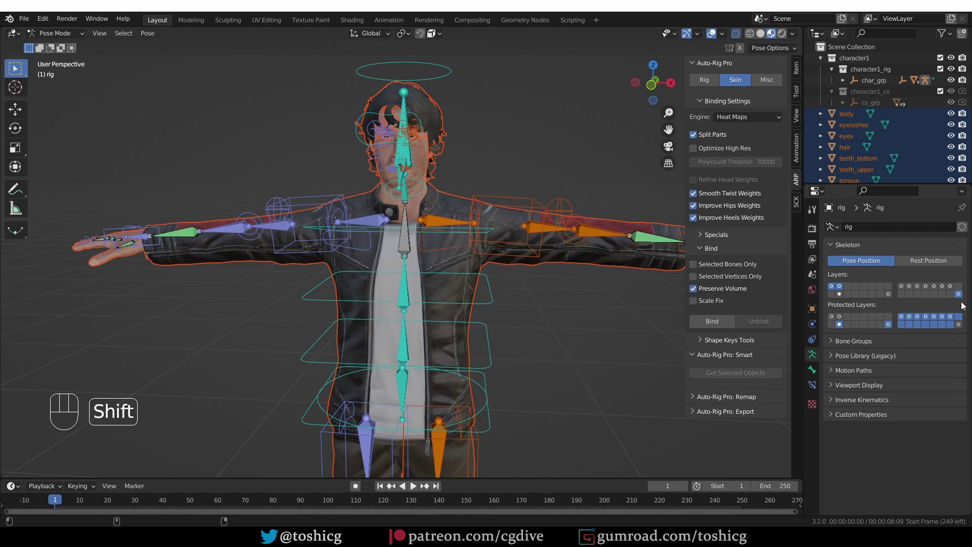
Select the left forearm and upper arm deform bones, and hide the last bone layer again.
click(610, 234)
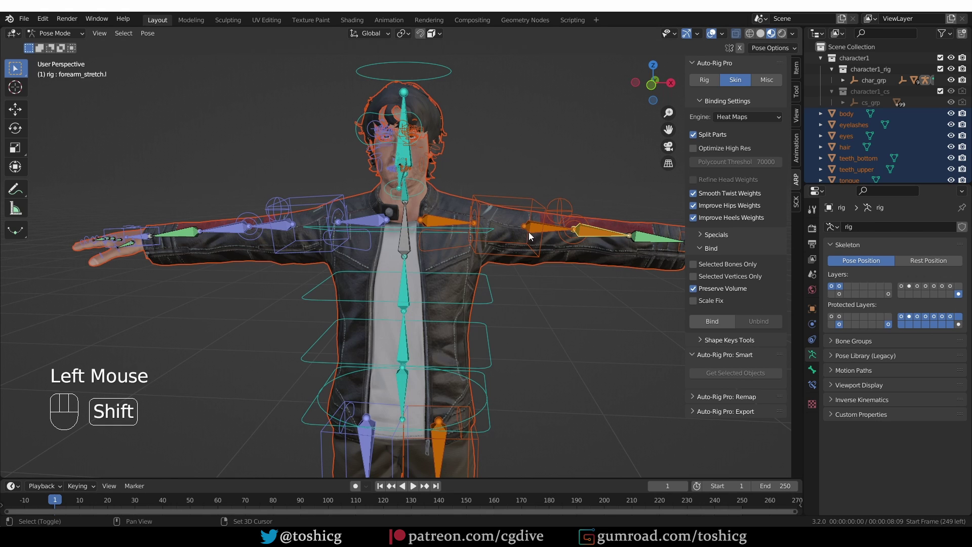
shift+click(530, 230)
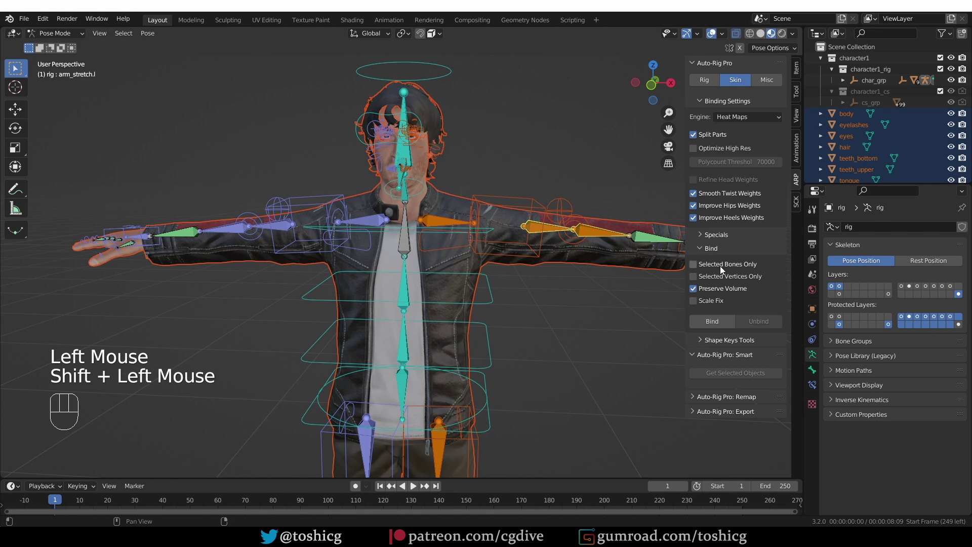
shift+click(959, 294)
shift+middle_drag(594, 246, 606, 236)
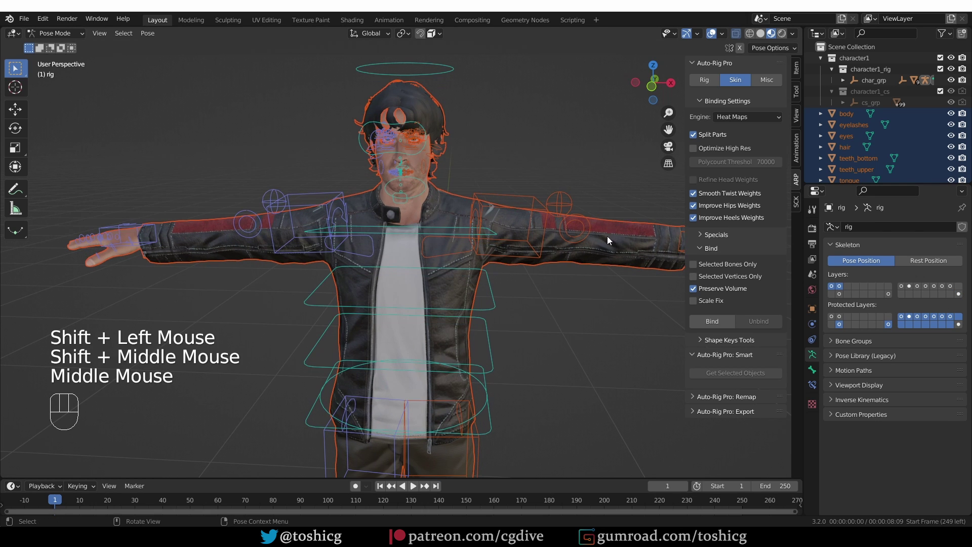
Make the body the active object and select the vertices of its left forearm sleeve in Edit Mode.
key(Tab)
shift+click(617, 242)
key(Tab)
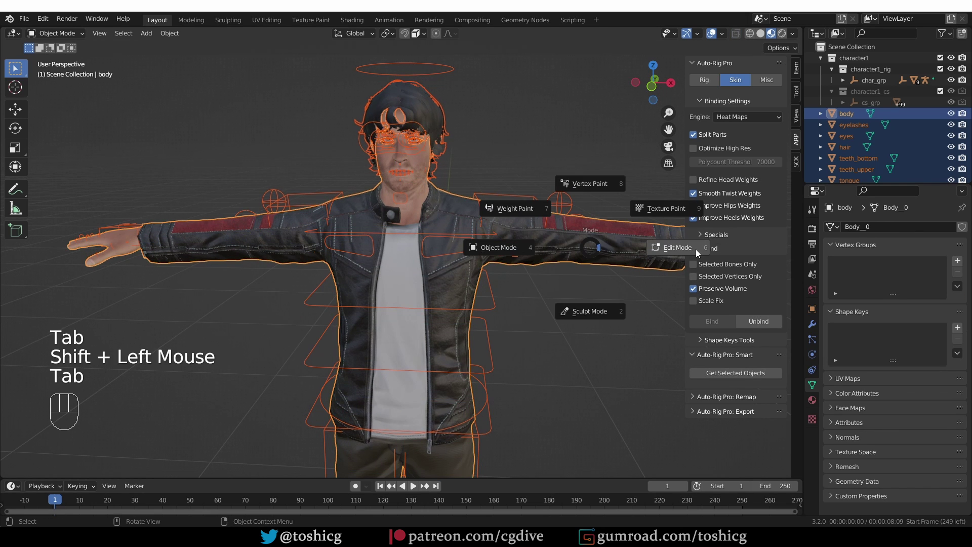
click(655, 345)
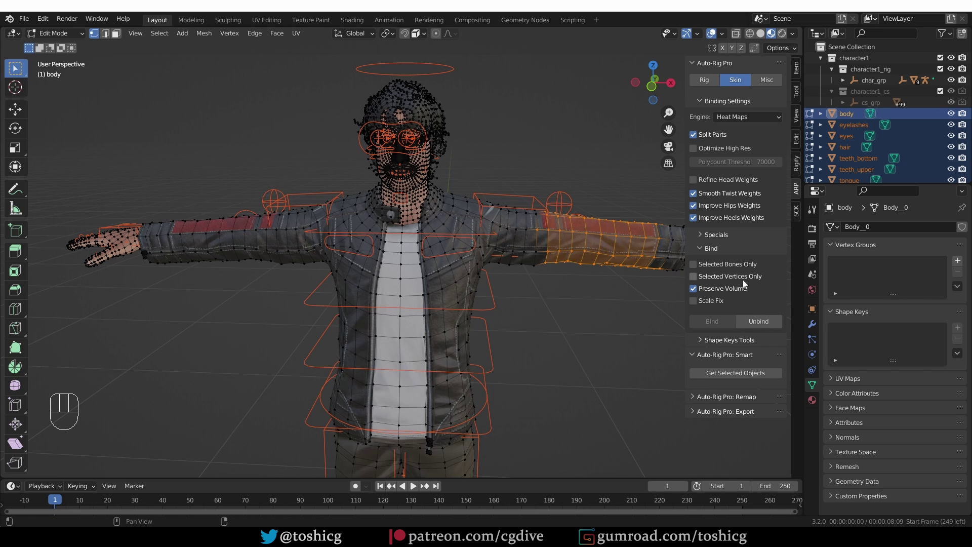
Return to Object Mode, make the rig active with the character meshes selected, and bind them using the Heat Maps engine.
key(Tab)
click(760, 302)
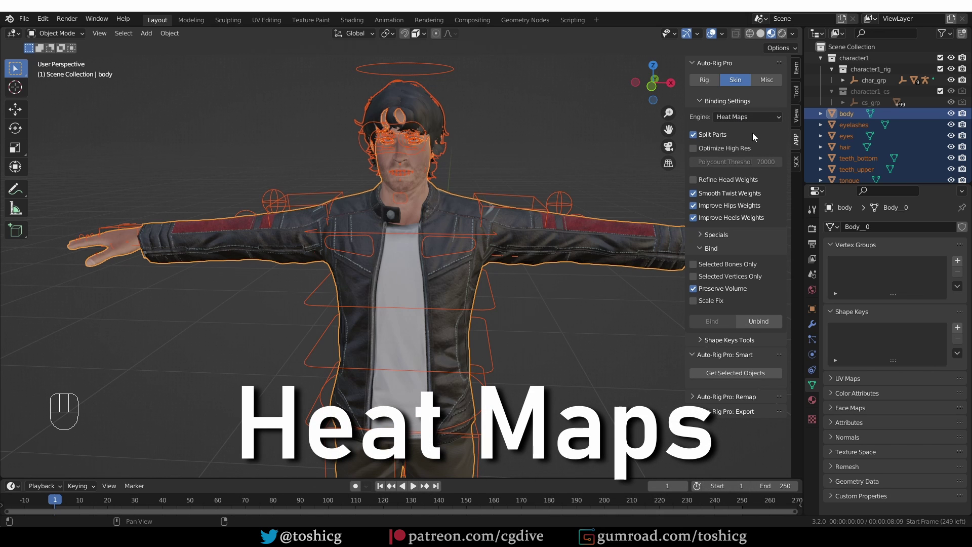
shift+click(444, 69)
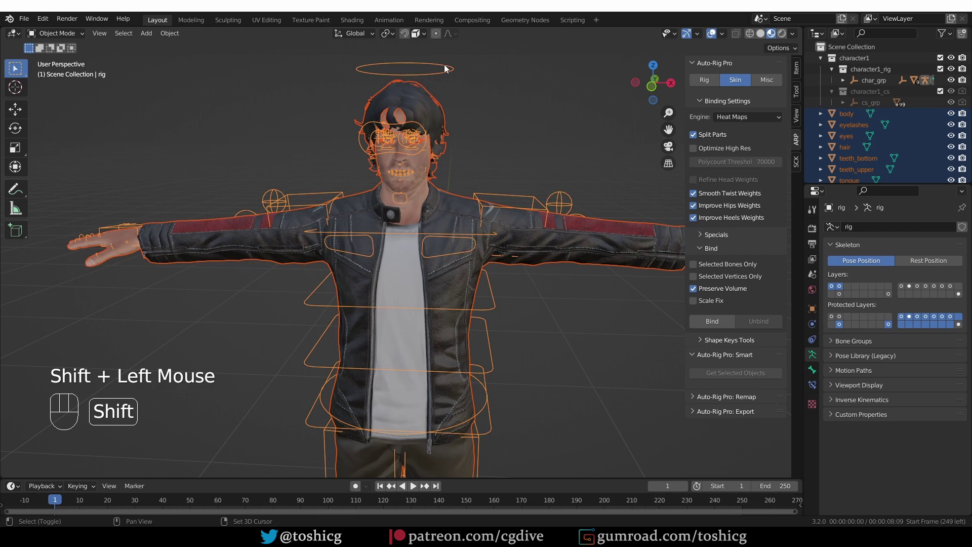
click(715, 321)
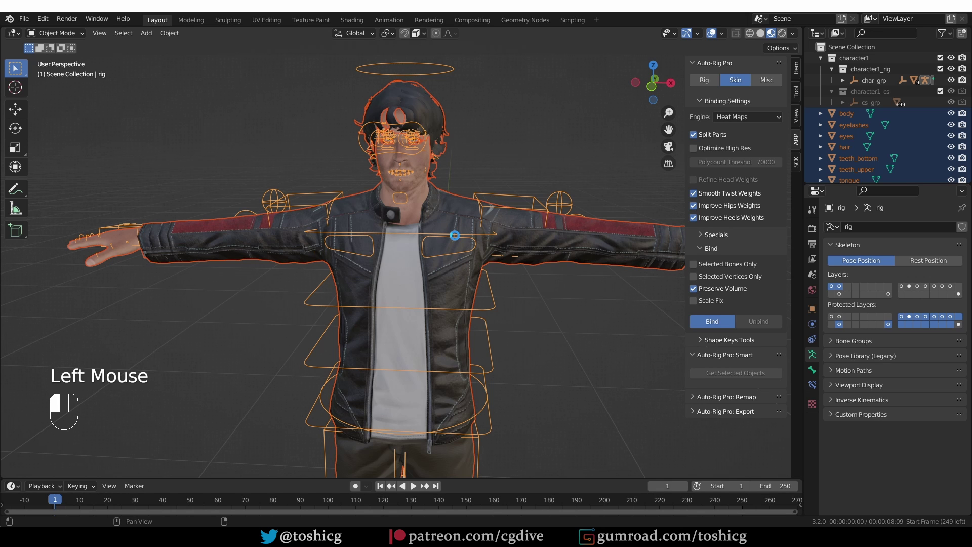
Switch the rig to Pose Mode and try lowering the left hand IK control to test the arm's deformation.
scroll(334, 176, down, 1)
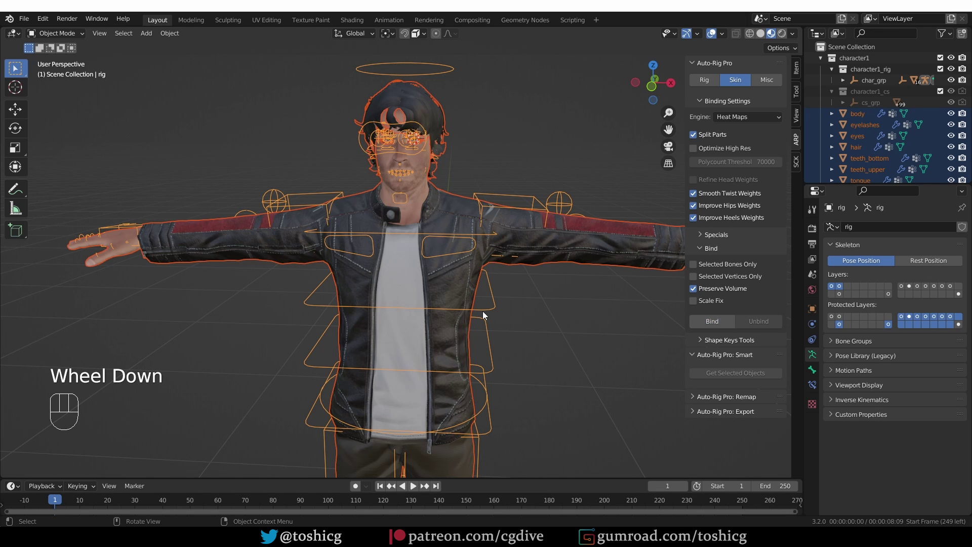
shift+middle_drag(524, 311, 500, 199)
scroll(445, 205, down, 3)
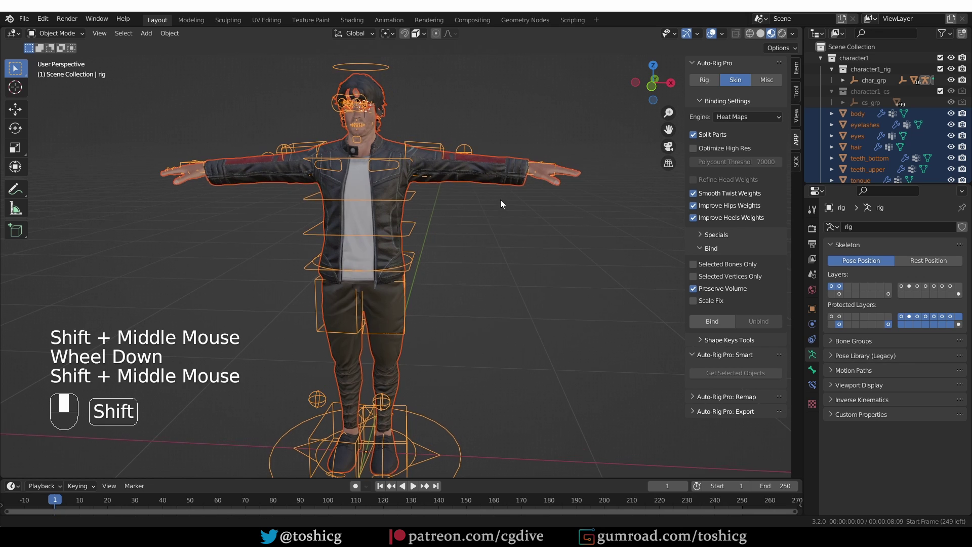
key(Tab)
click(547, 167)
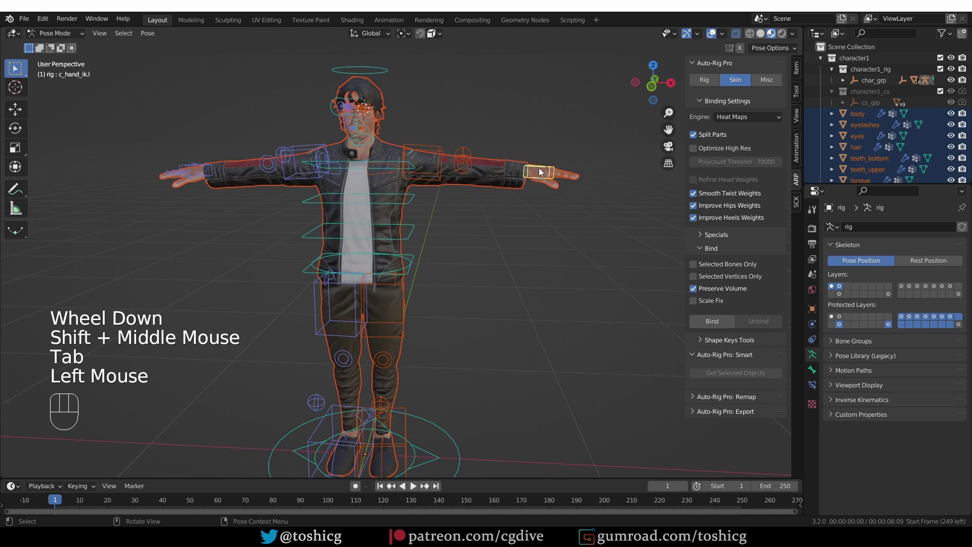
key(g)
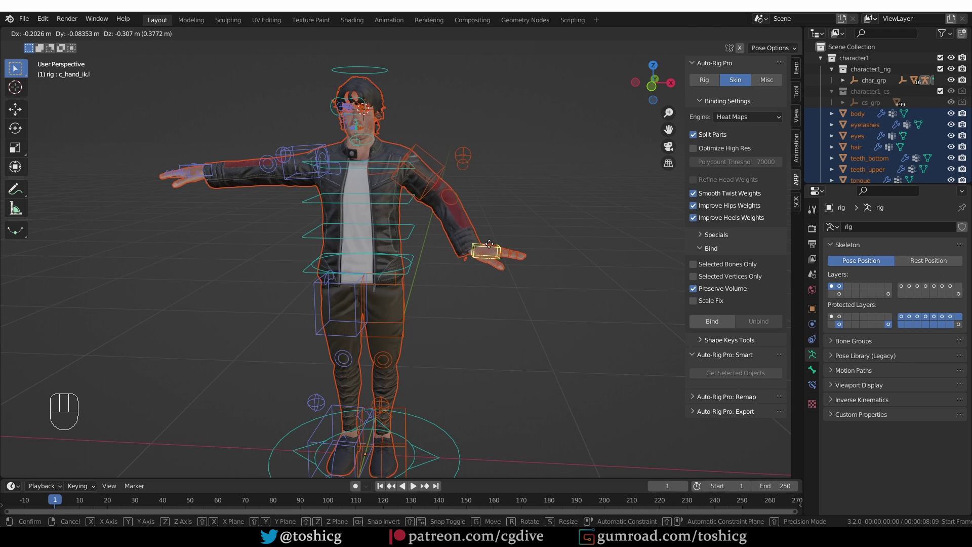
right_click(524, 208)
Move the left hand IK control about 0.16 m inward and 0.21 m down to bend the elbow.
scroll(524, 209, up, 2)
key(r)
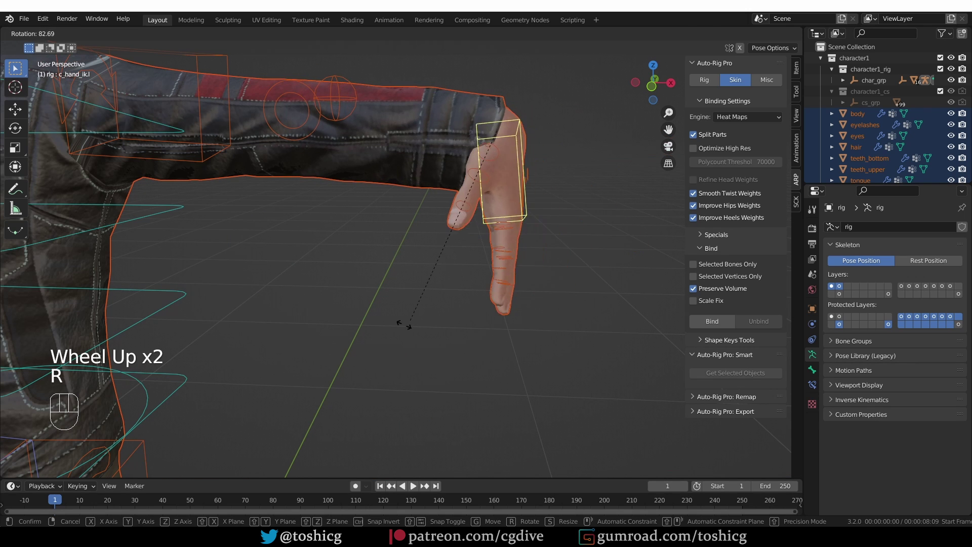
key(g)
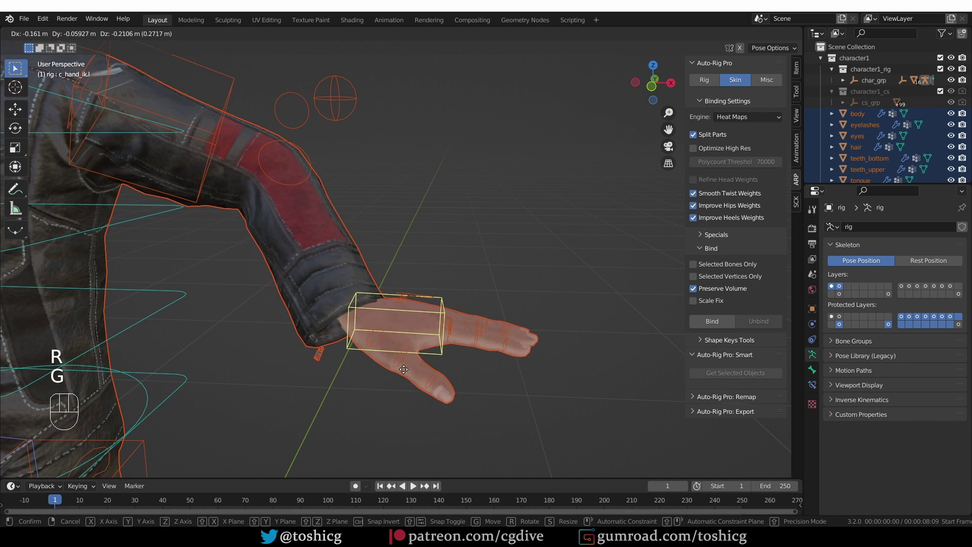
click(355, 380)
scroll(318, 349, up, 1)
middle_drag(318, 349, 369, 340)
key(g)
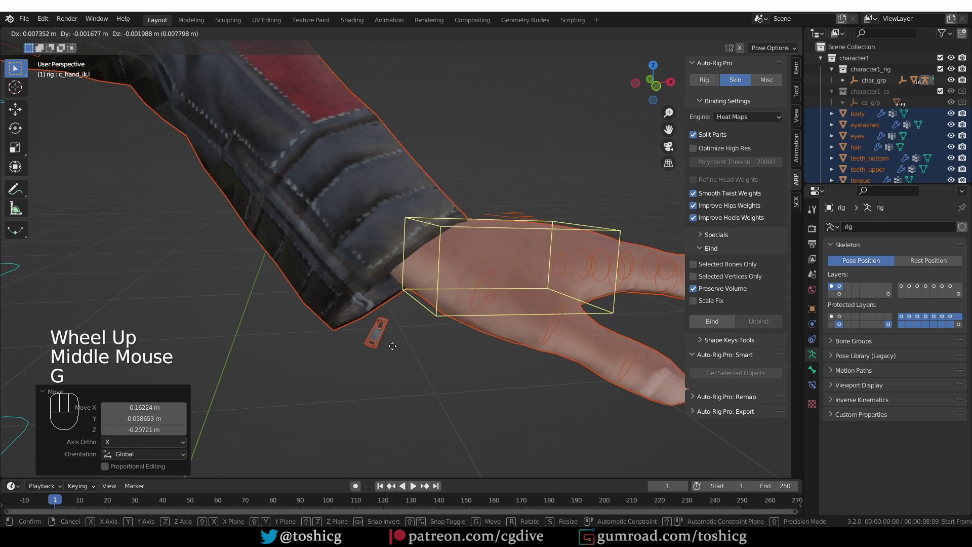
right_click(337, 347)
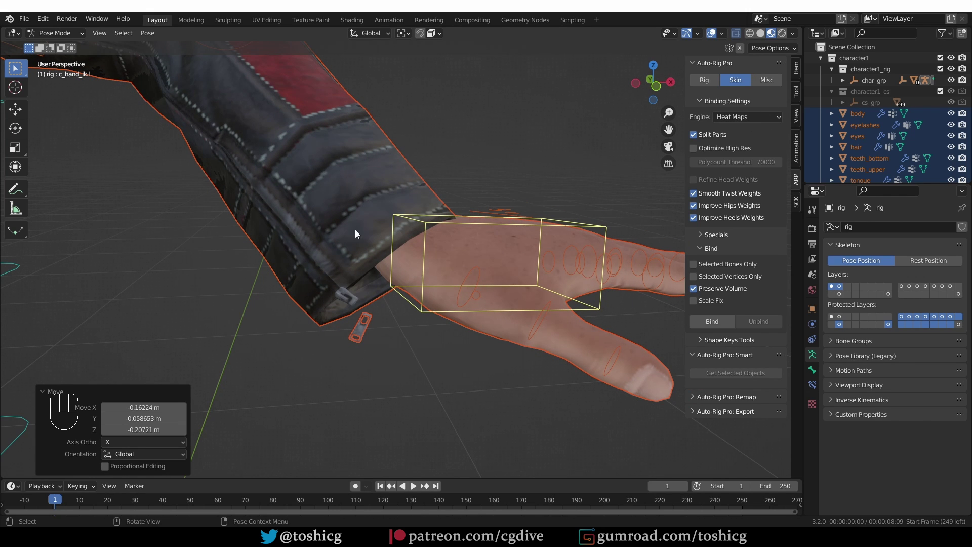
Rotate the left hand IK control by about 83° and with a trackball rotation so that the hand hangs down.
scroll(355, 229, down, 2)
key(r)
key(r)
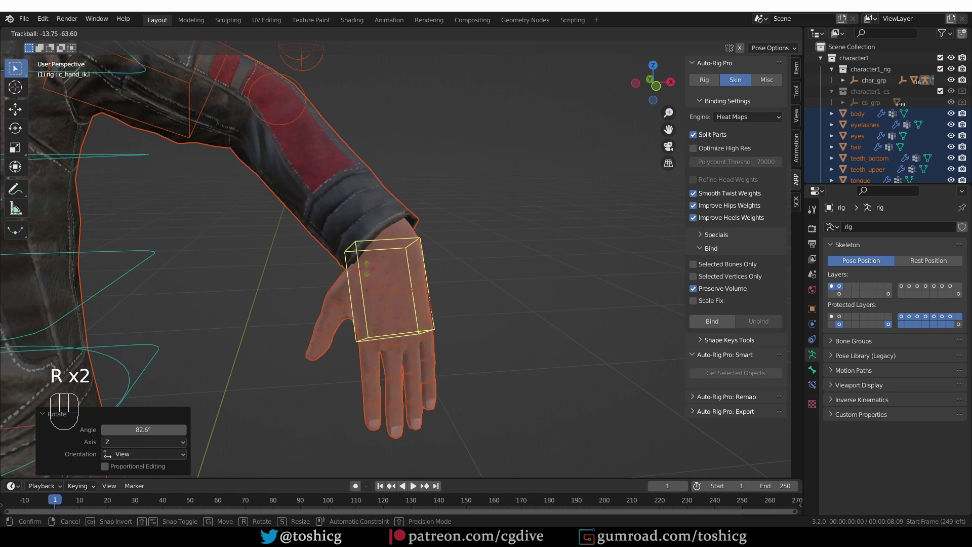
click(348, 291)
key(g)
Select the left foot IK control and move it to test the leg's deformation.
scroll(278, 233, down, 2)
shift+middle_drag(278, 232, 326, 334)
scroll(370, 220, up, 1)
click(359, 339)
click(329, 339)
key(g)
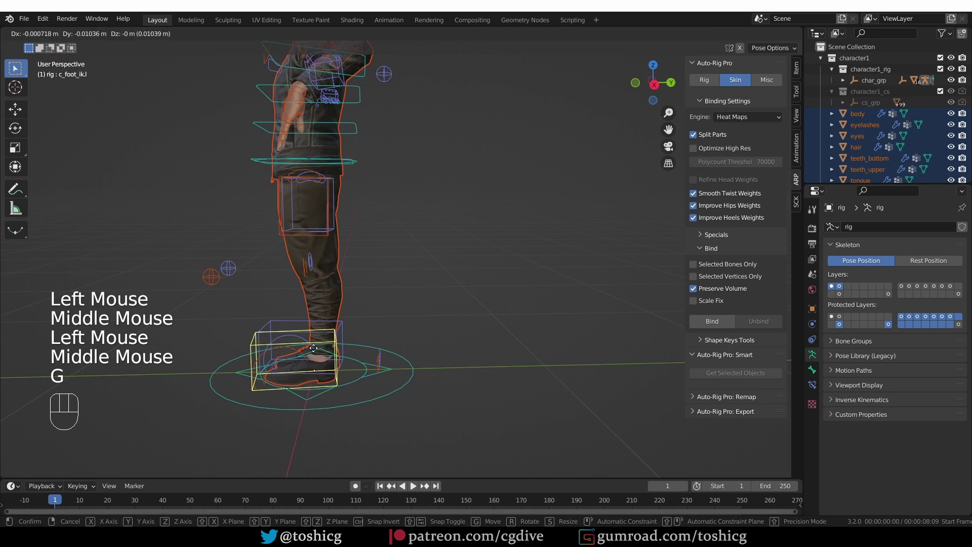
click(259, 274)
Hide the viewport overlays and reposition the left foot IK control so the leg is raised with a bent knee.
middle_drag(260, 274, 366, 281)
scroll(454, 281, up, 2)
key(r)
key(g)
key(z)
key(g)
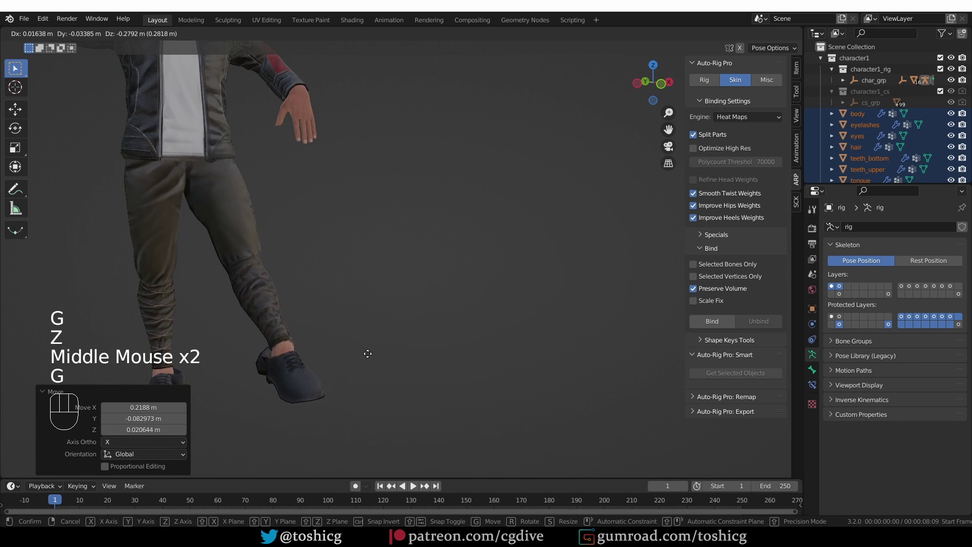
click(363, 345)
middle_drag(362, 345, 299, 341)
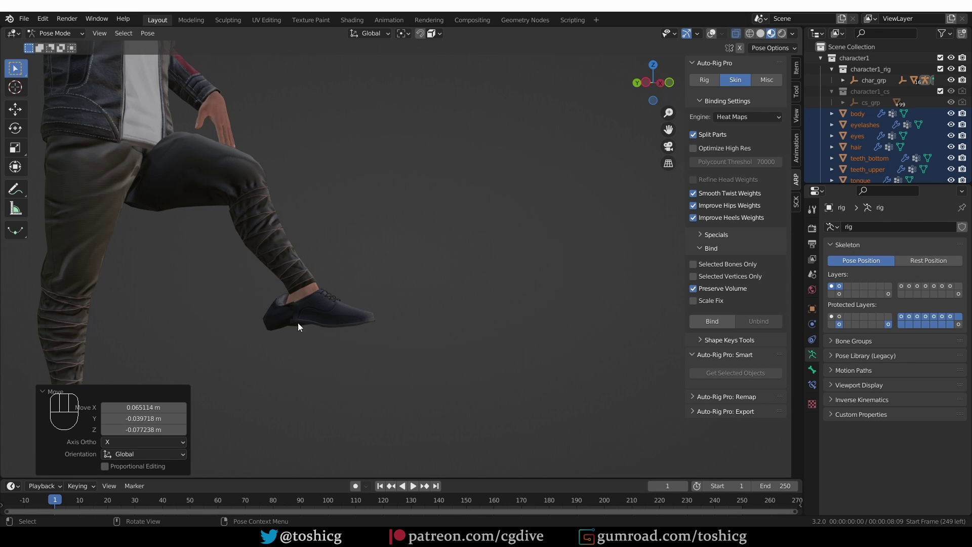
middle_drag(297, 323, 327, 266)
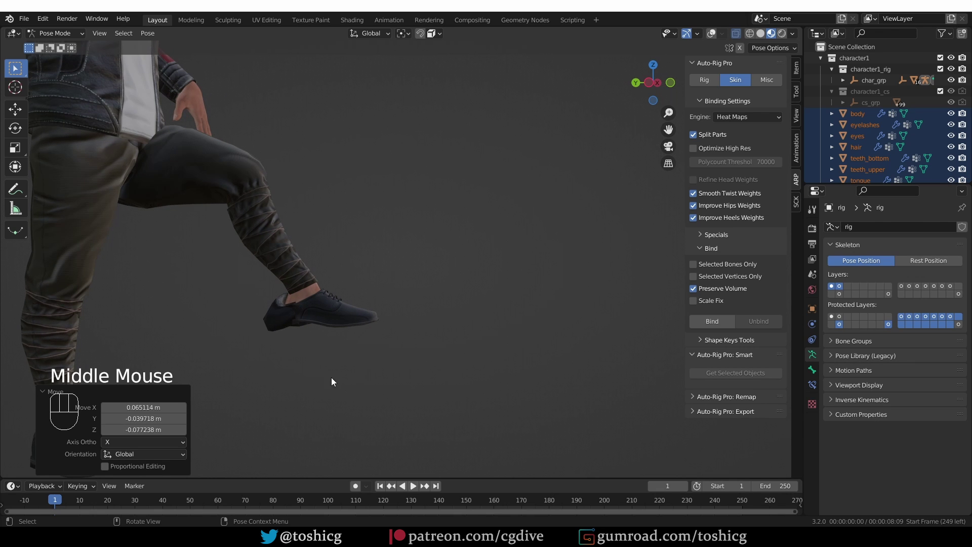
Show the overlays again, and rotate and lower the left foot control to test the ankle and leg.
scroll(375, 405, down, 1)
key(z)
middle_drag(361, 259, 289, 276)
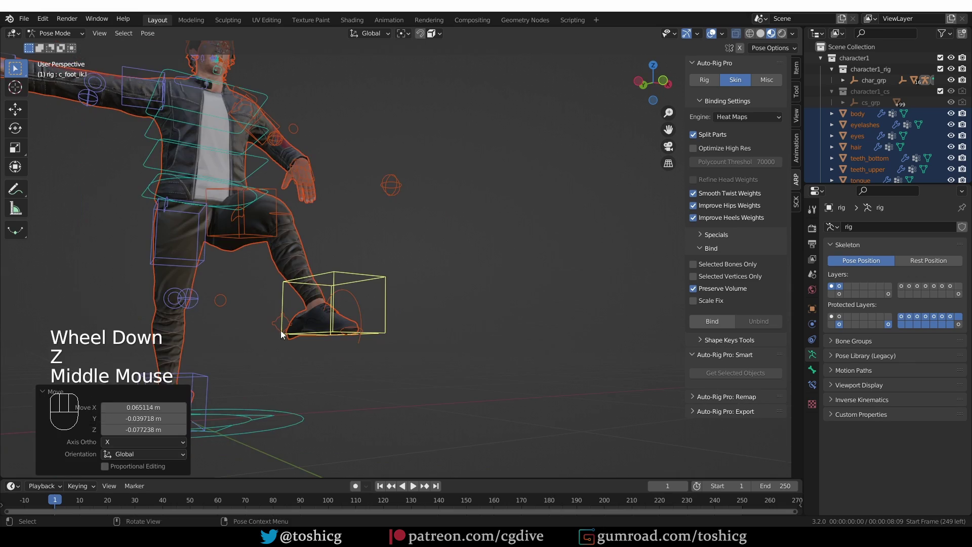
double_click(304, 322)
middle_drag(304, 321, 394, 326)
key(r)
click(388, 324)
key(g)
click(332, 284)
Try rotating the upper spine control and trackball-rotating the lowest spine control to test the torso's deformation.
shift+middle_drag(329, 167, 306, 299)
middle_drag(307, 253, 272, 173)
click(208, 193)
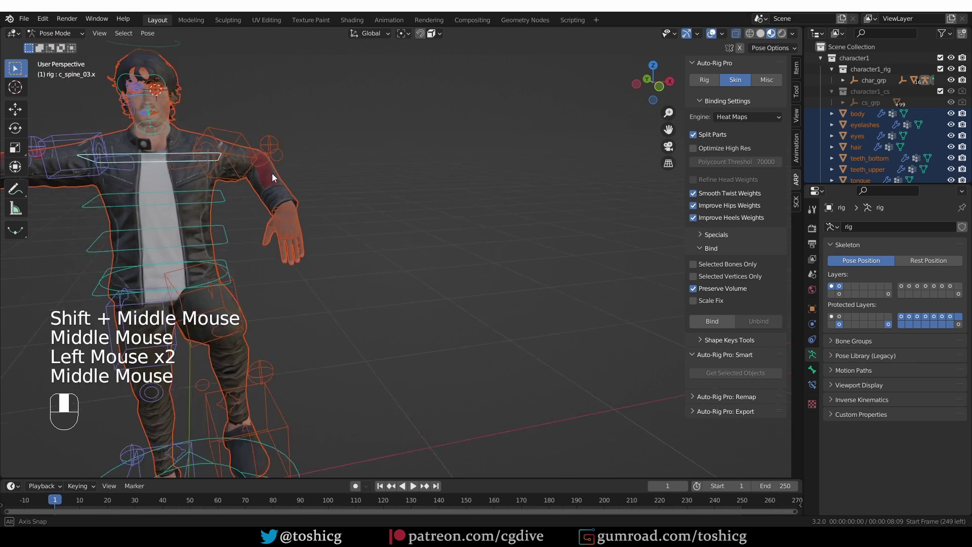
key(r)
right_click(285, 198)
click(230, 235)
key(r)
key(r)
key(r)
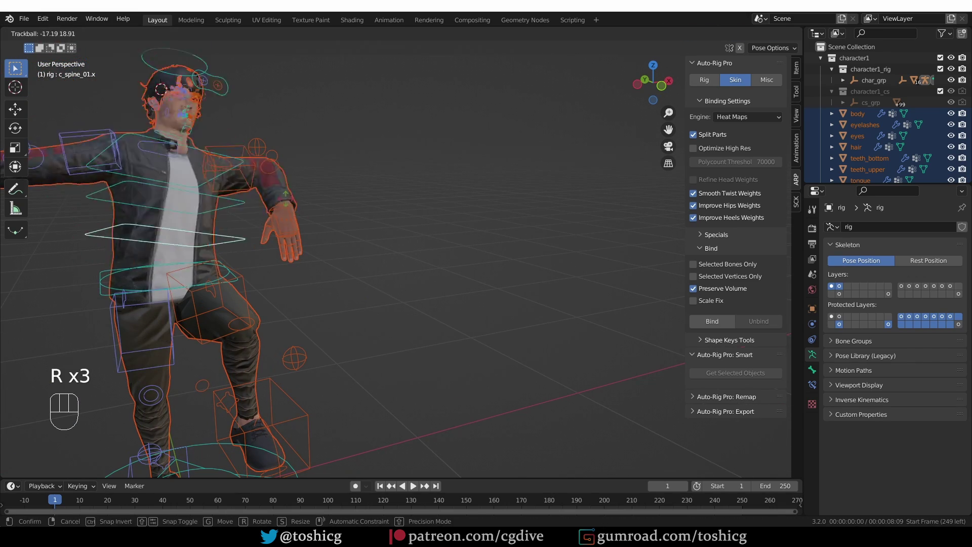
scroll(318, 228, up, 1)
click(310, 183)
Select the head control and try trackball rotations in several directions to test the neck's deformation.
shift+middle_drag(217, 190, 303, 116)
key(r)
scroll(271, 162, up, 1)
shift+middle_drag(304, 116, 365, 76)
click(329, 76)
click(722, 34)
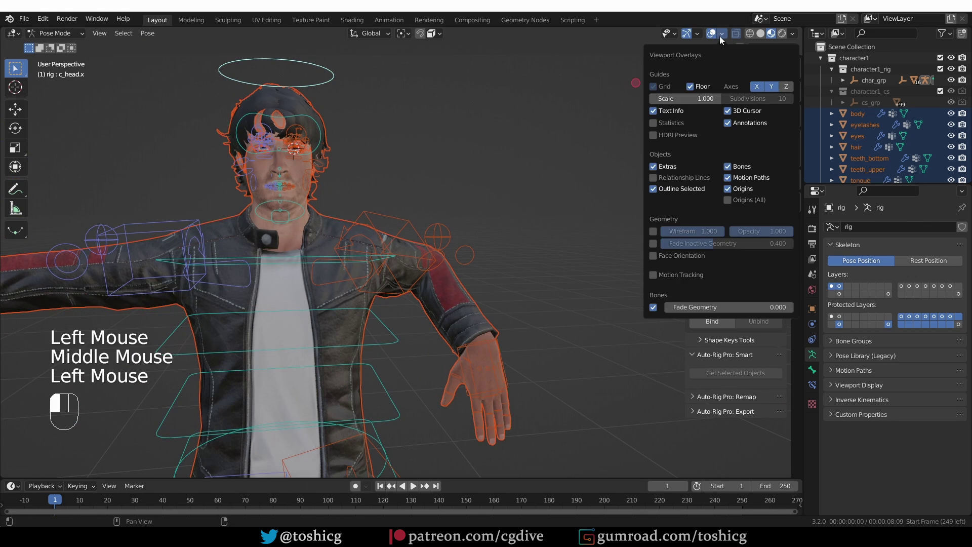
key(r)
key(r)
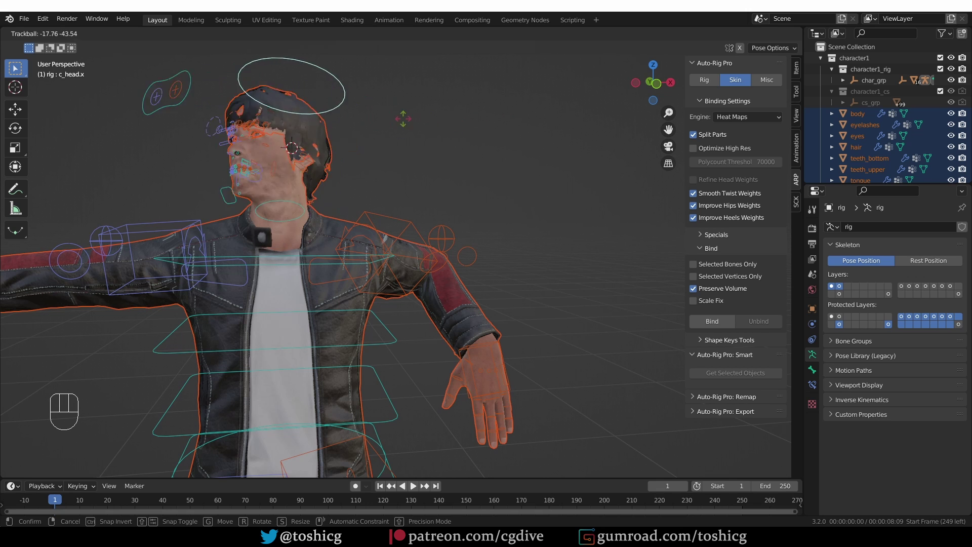
scroll(297, 132, up, 1)
key(r)
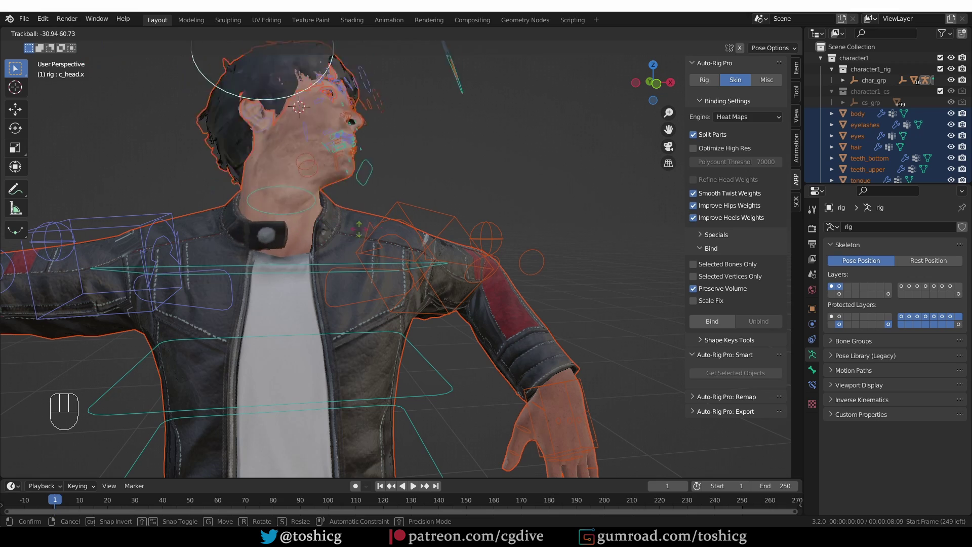
click(415, 260)
Move the jaw control about 0.04 m down to open the mouth.
scroll(415, 259, up, 2)
middle_drag(415, 259, 233, 243)
click(119, 186)
scroll(190, 240, down, 1)
scroll(216, 215, up, 2)
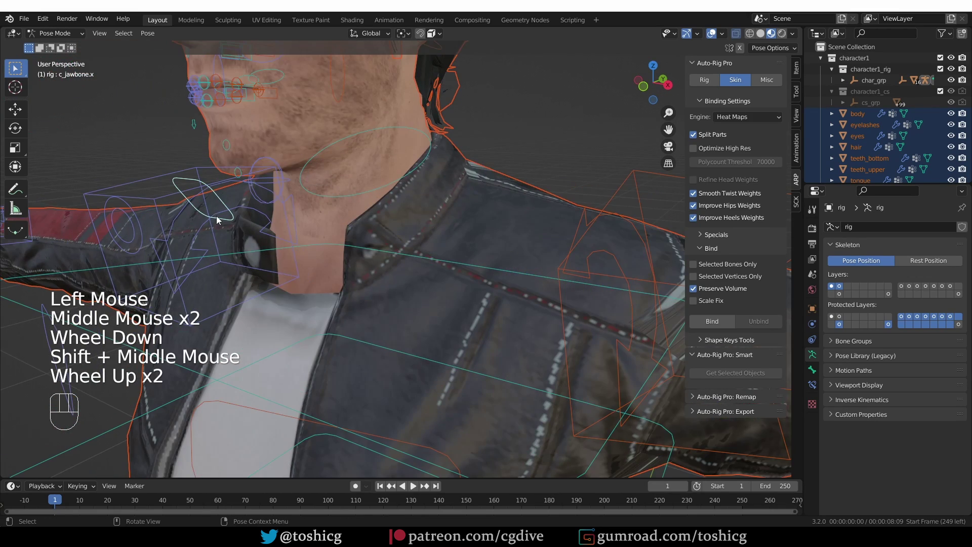
key(g)
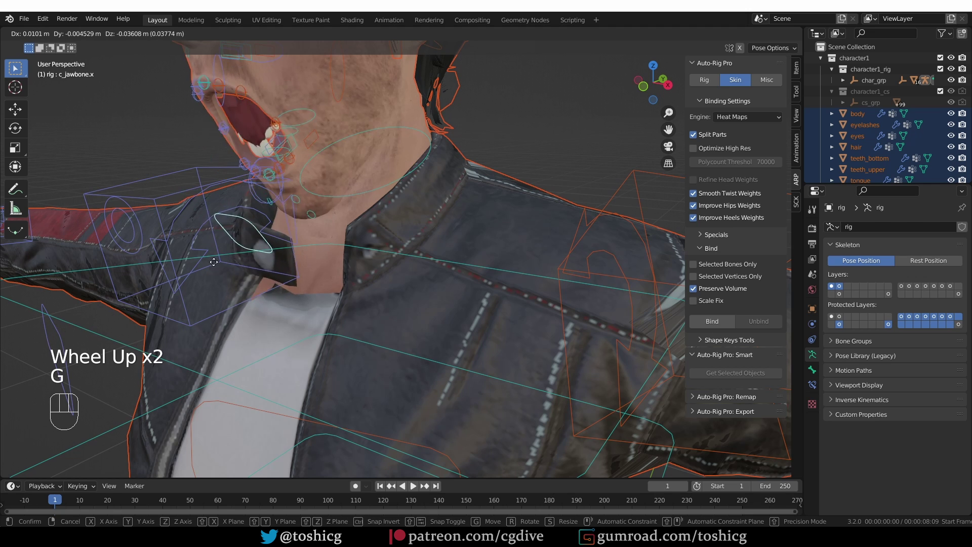
click(242, 235)
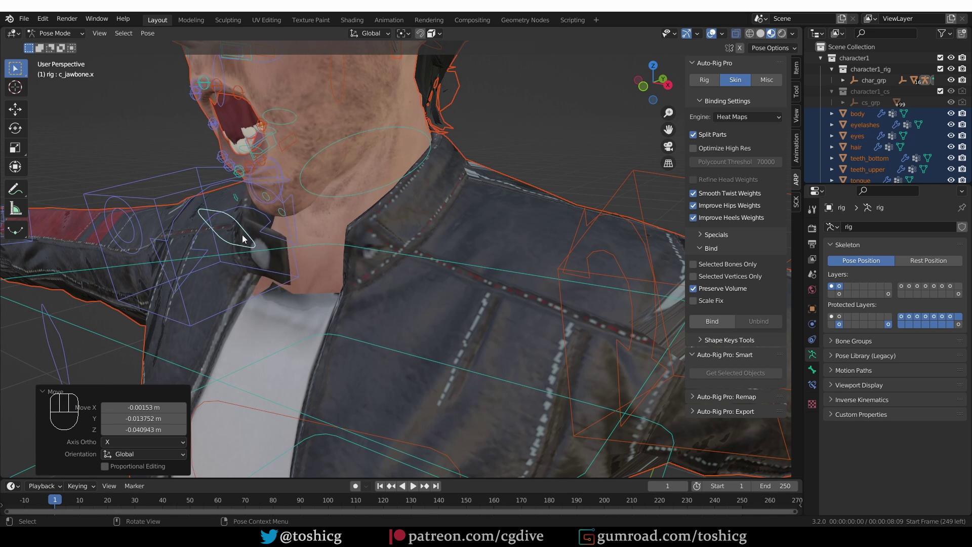
Examine the lower teeth and lips in the open mouth, and clear the jaw control's location.
middle_drag(242, 235, 325, 168)
scroll(295, 108, up, 2)
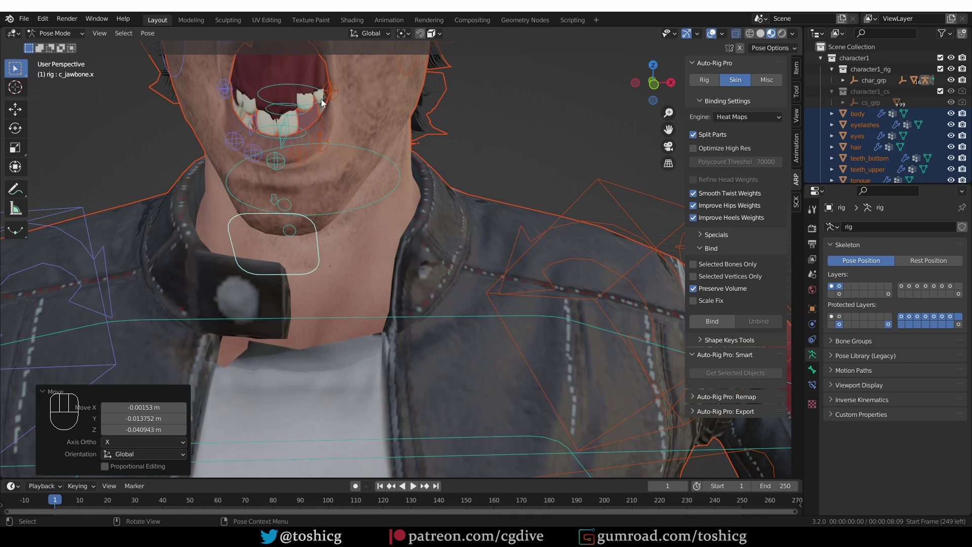
scroll(321, 99, down, 2)
shift+middle_drag(321, 99, 322, 251)
scroll(275, 193, up, 1)
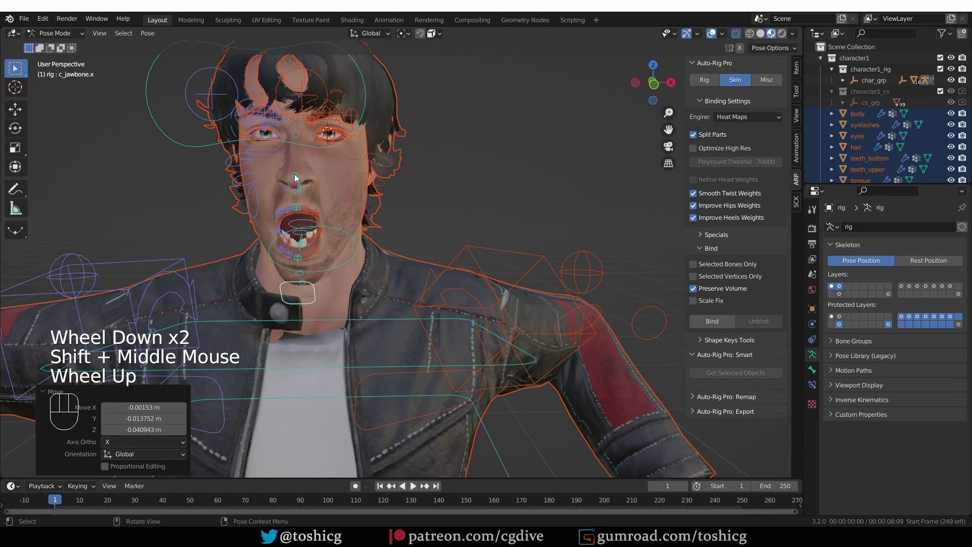
scroll(339, 214, up, 1)
middle_drag(339, 213, 280, 244)
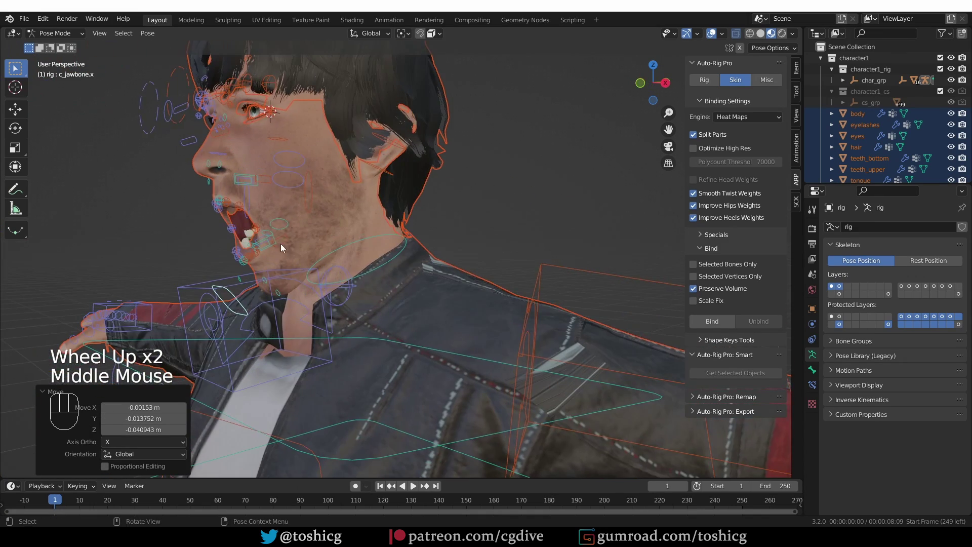
key(alt+g)
Select the shared eye target control and move it to test how the eyes and eyelids follow.
middle_drag(233, 222, 274, 215)
scroll(274, 215, up, 1)
shift+middle_drag(274, 215, 298, 215)
scroll(264, 233, down, 1)
click(235, 251)
click(248, 157)
middle_drag(248, 157, 258, 161)
key(g)
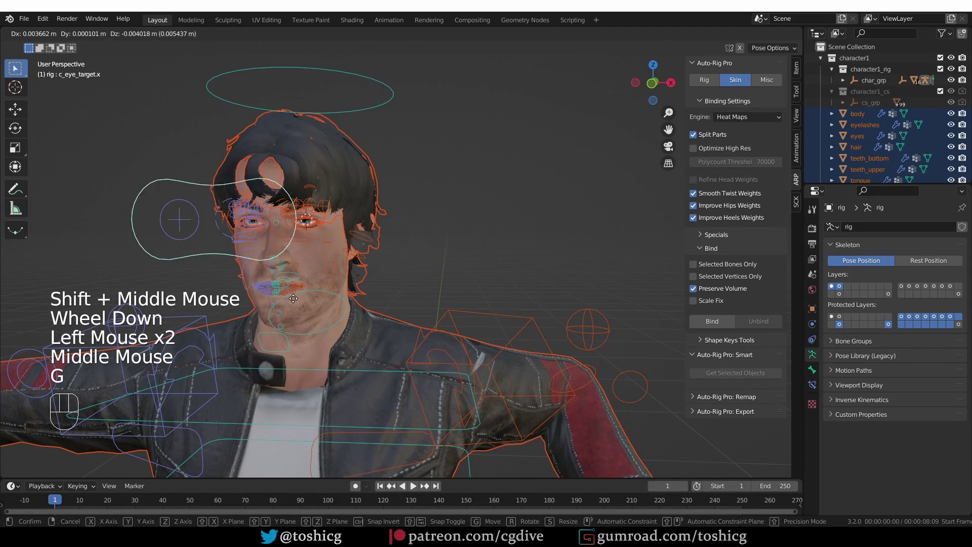
click(132, 270)
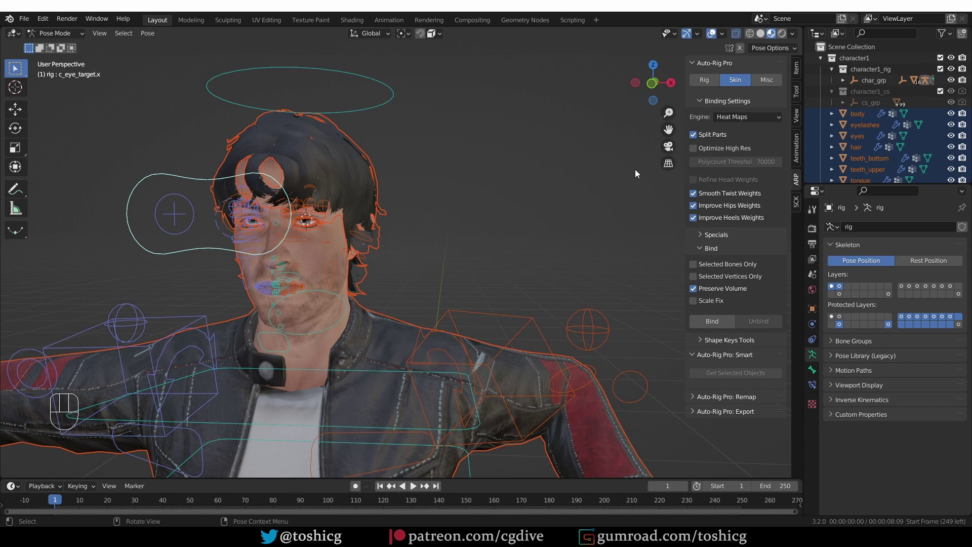
Hide the viewport overlays and move the eye target control up and down to test the eyes and eyelids.
click(711, 35)
key(g)
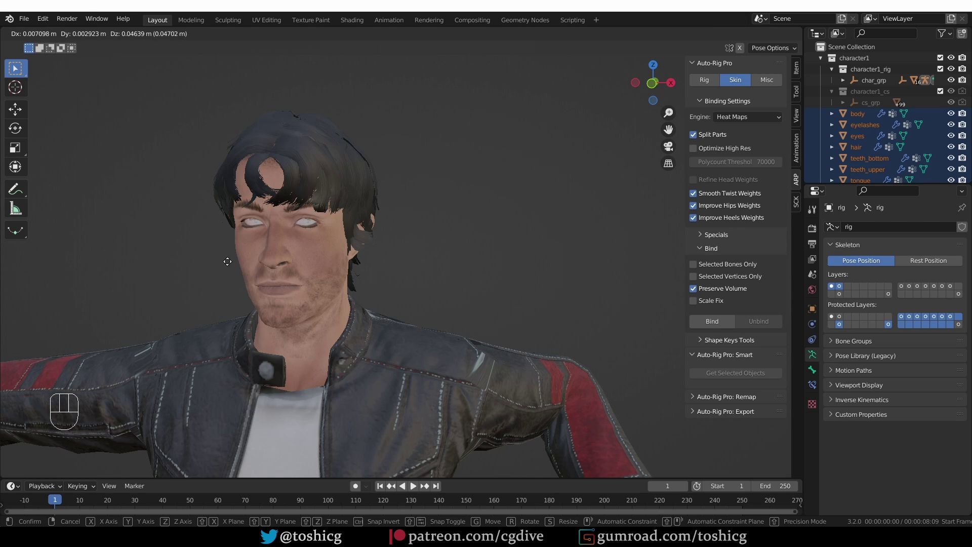
click(342, 256)
scroll(342, 256, up, 3)
key(g)
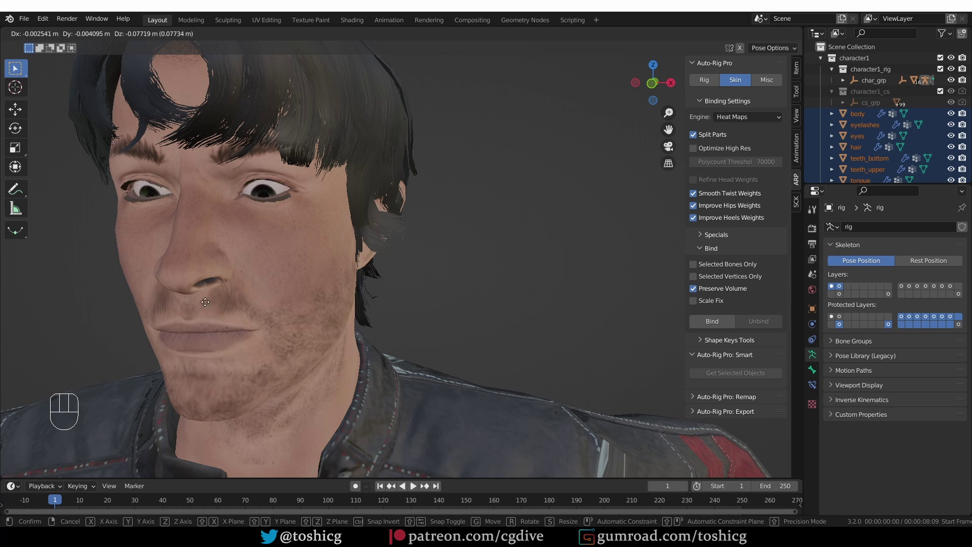
click(291, 262)
scroll(292, 262, down, 3)
scroll(291, 262, up, 1)
Select the head control and try a trackball rotation.
key(z)
click(335, 120)
key(r)
key(r)
right_click(378, 213)
Select all rig controls and clear their rotation, location and scale.
scroll(392, 226, down, 4)
shift+middle_drag(394, 226, 396, 91)
key(a)
scroll(463, 254, down, 2)
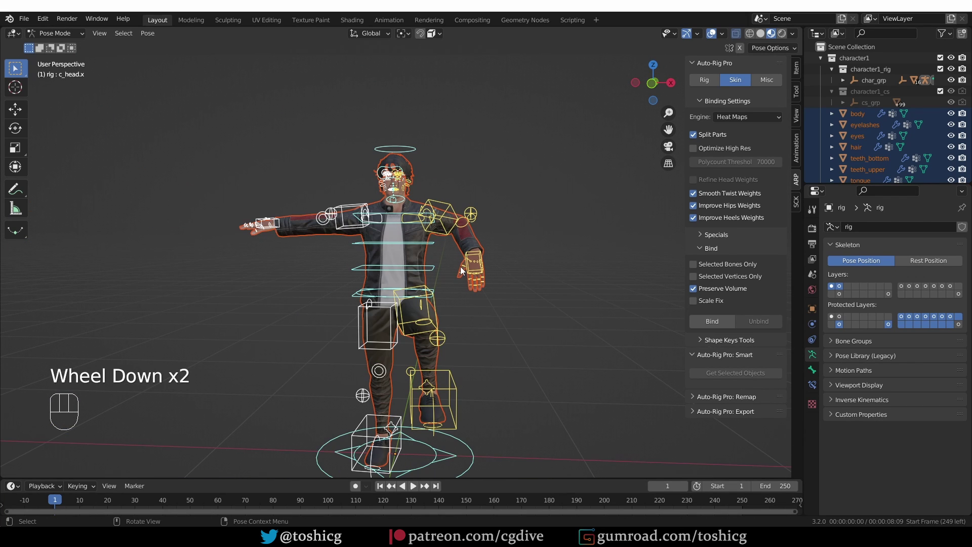
key(alt+r)
key(alt+g)
key(alt+s)
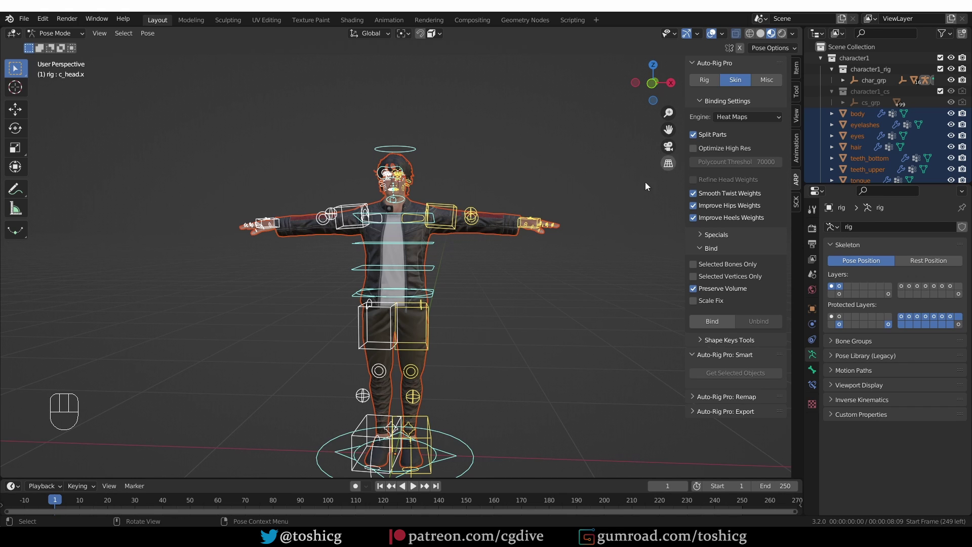
Set the binding engine to Voxelized and switch from Pose Mode to Object Mode.
click(744, 118)
click(750, 138)
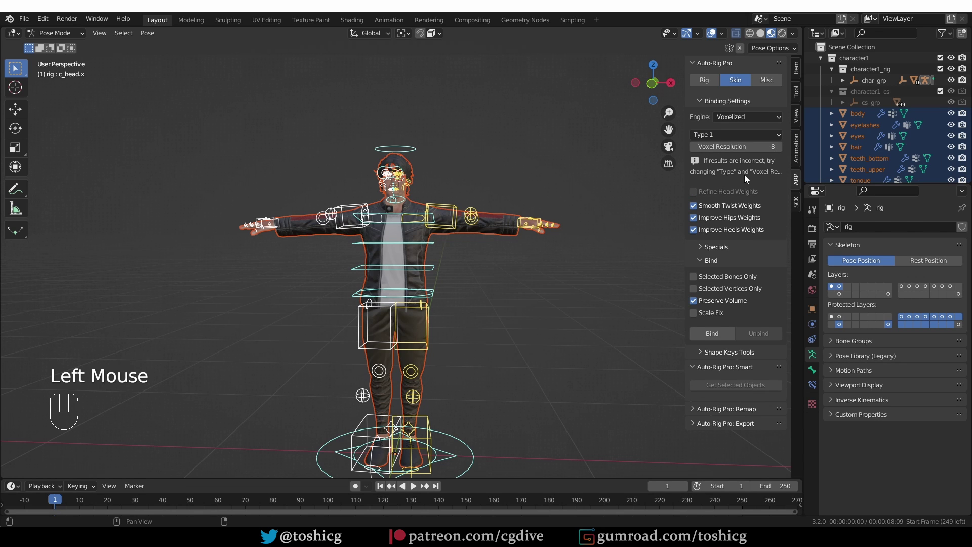
middle_click(524, 217)
key(Tab)
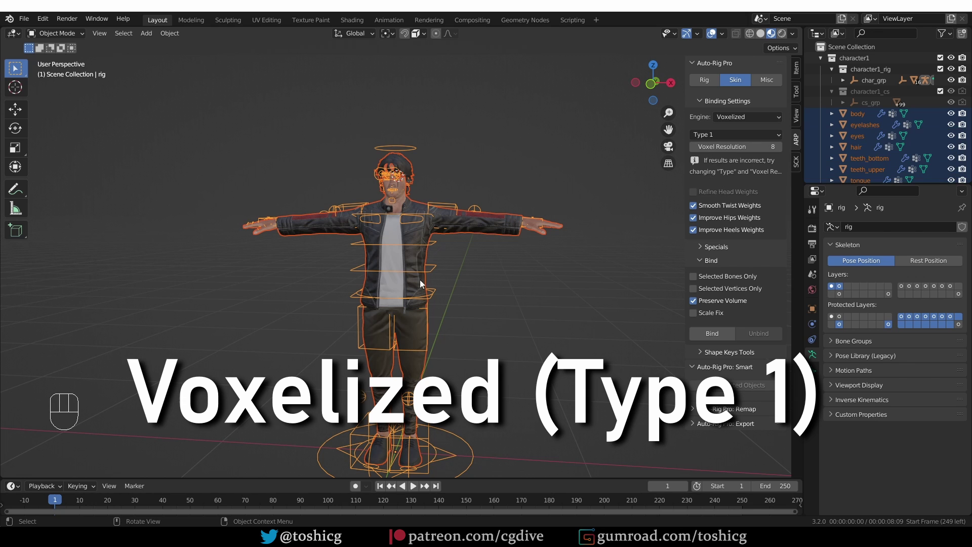
Bind the selected meshes to the rig using Voxelized Type 1 with a voxel resolution of 8.
scroll(396, 172, up, 1)
scroll(397, 172, up, 1)
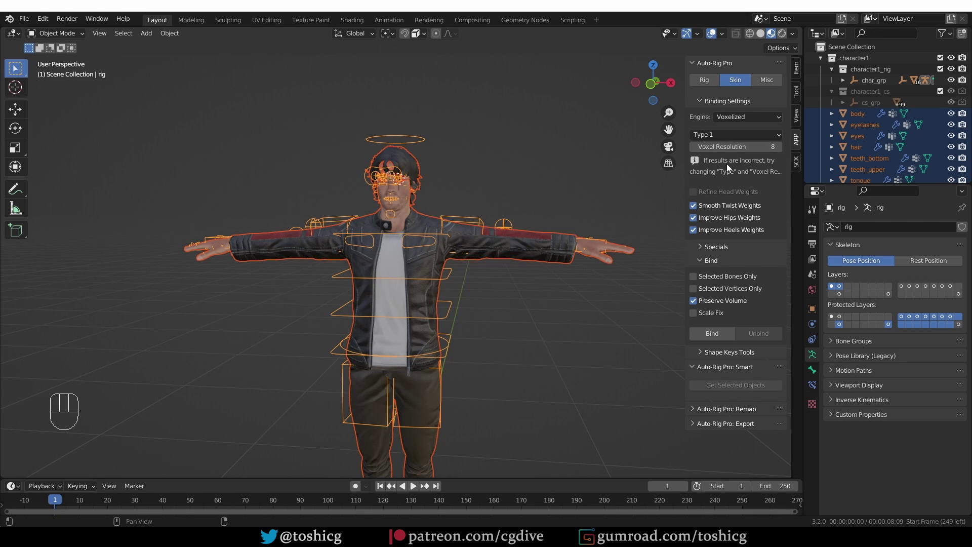
click(712, 135)
click(744, 146)
click(715, 334)
In Pose Mode, move the left hand IK control about -0.21 m in X, -0.08 m in Y and -0.06 m in Z.
shift+middle_drag(527, 351, 502, 260)
key(Tab)
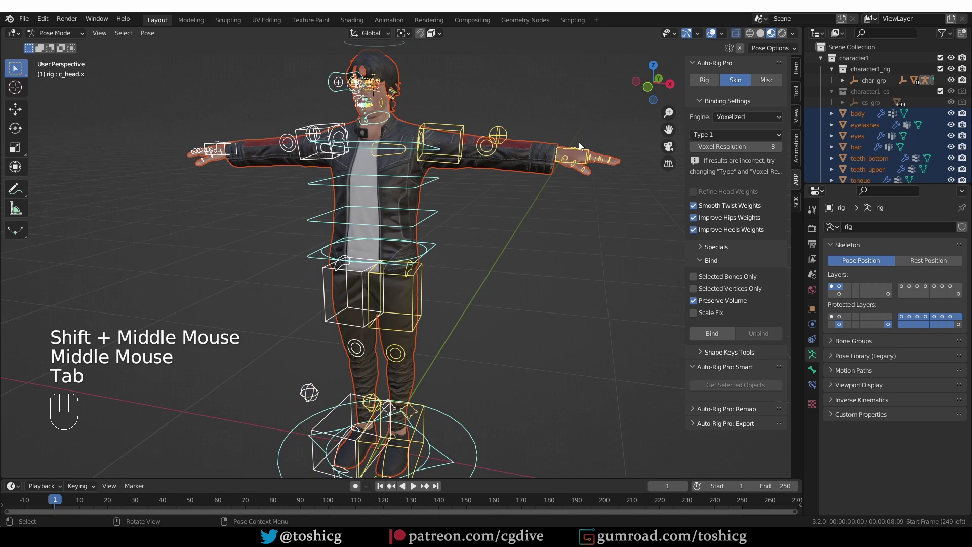
click(567, 150)
key(g)
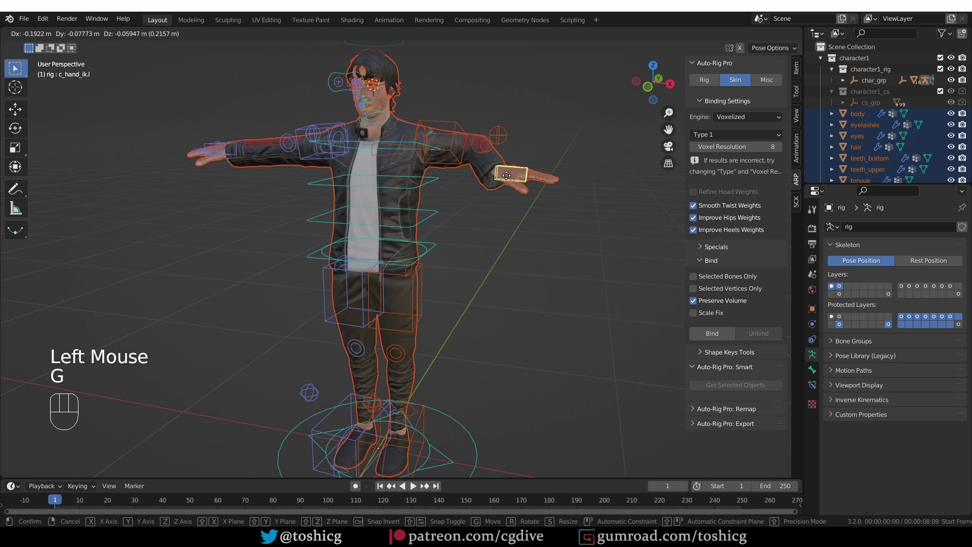
click(506, 177)
Examine the jacket cuff around the left wrist and try moving the hand control further.
scroll(505, 177, up, 2)
middle_drag(470, 172, 343, 166)
scroll(373, 217, up, 2)
key(g)
right_click(370, 188)
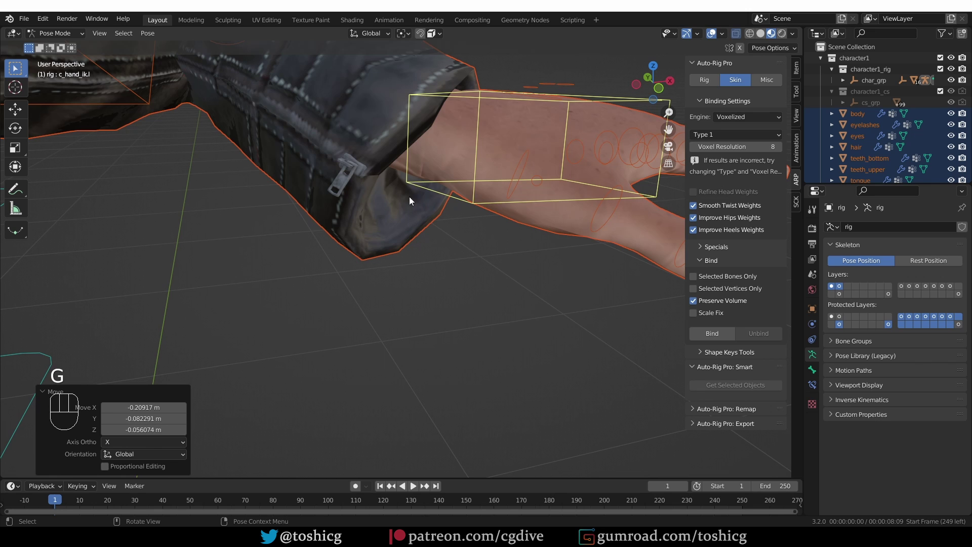
Rotate the left hand control about 91° in the view and try further free rotations to test the wrist's deformation.
middle_drag(409, 196, 507, 152)
scroll(515, 143, down, 2)
key(r)
click(521, 156)
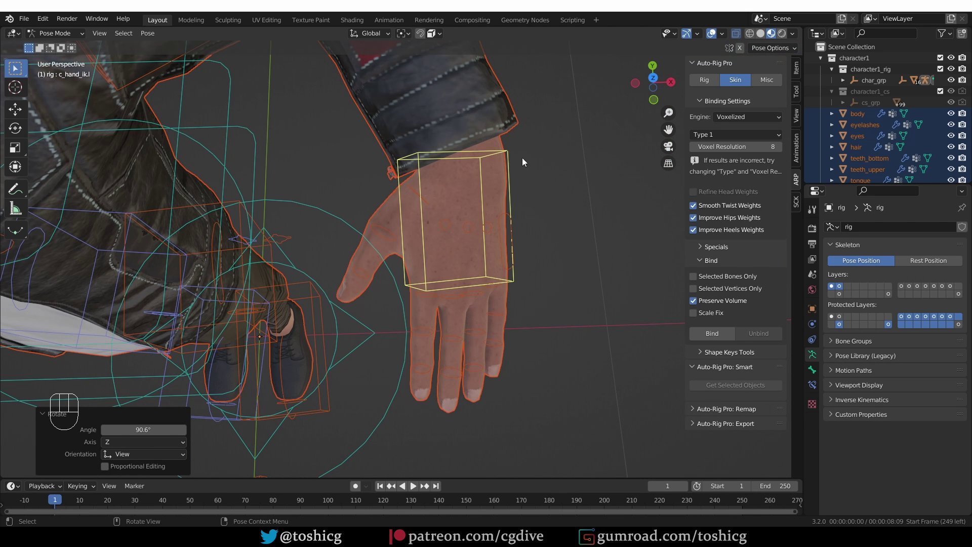
key(r)
key(r)
key(r)
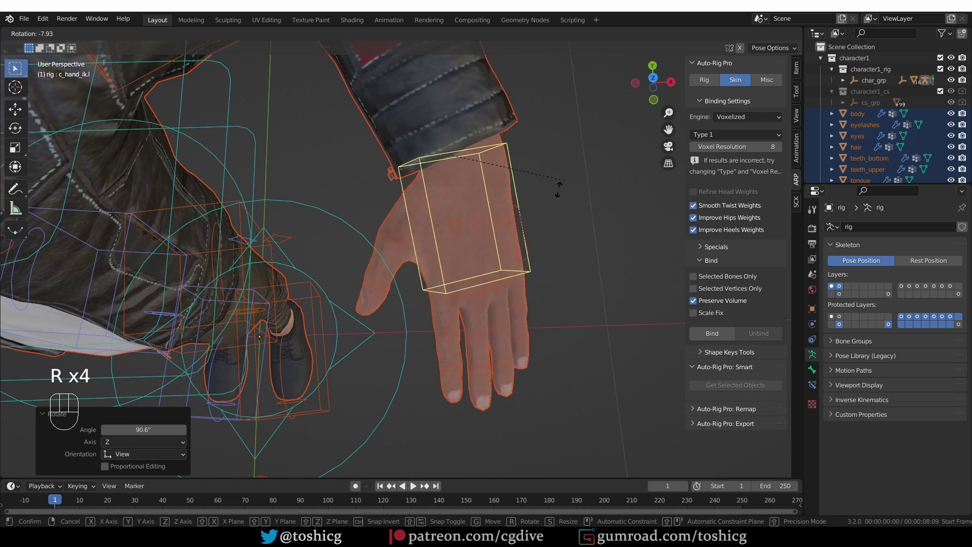
click(609, 455)
Raise the left foot IK control, moving it about -0.15 m in X, -0.46 m in Y and 0.34 m in Z.
scroll(608, 455, down, 3)
middle_drag(557, 152, 501, 167)
middle_drag(501, 167, 441, 374)
middle_drag(440, 375, 506, 332)
click(505, 332)
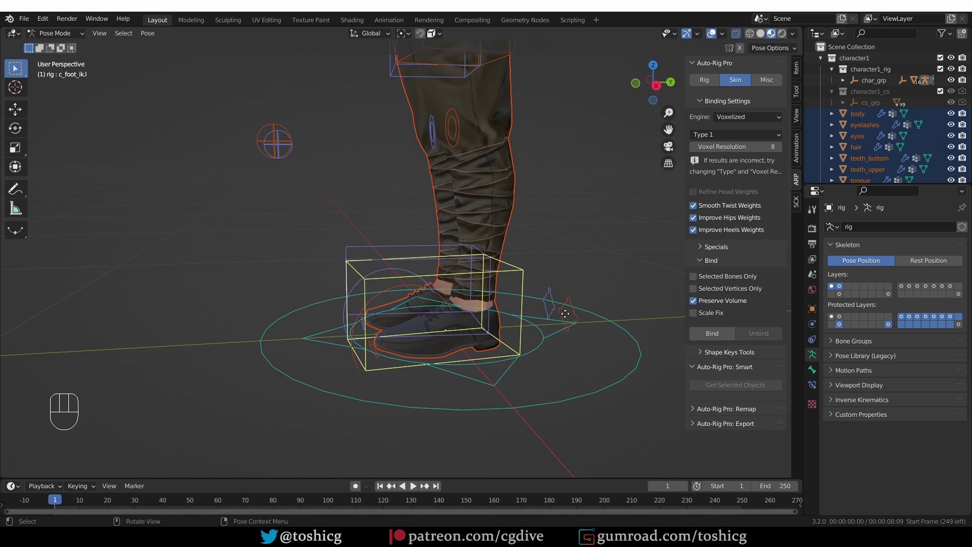
key(g)
click(303, 116)
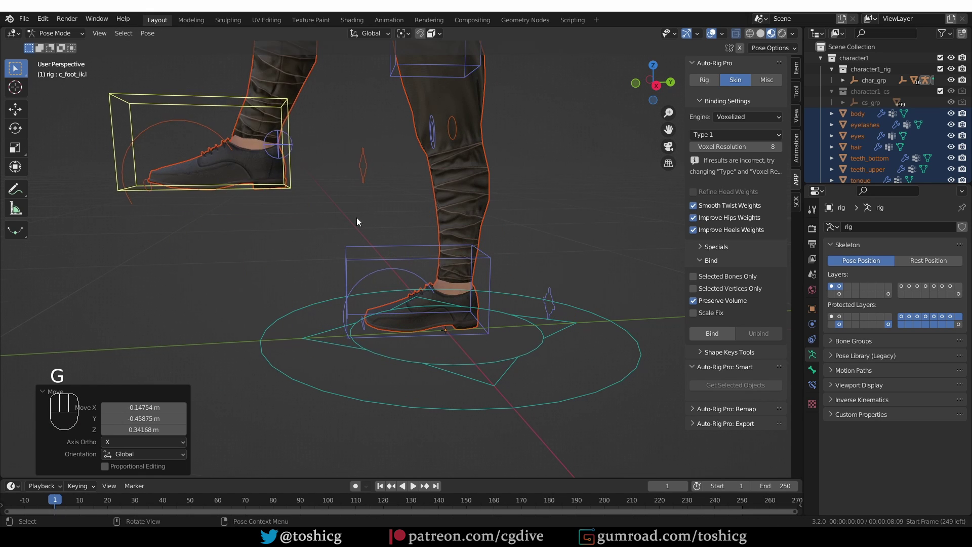
Trackball-rotate the left foot control by about 59° and 31° to test the ankle, and clear its rotation.
middle_drag(357, 217, 186, 138)
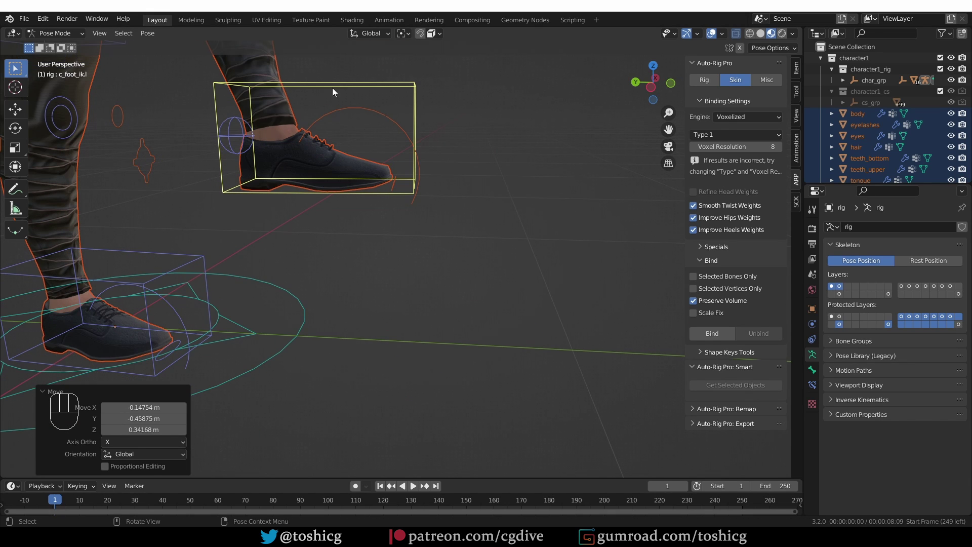
middle_drag(423, 161, 395, 182)
key(r)
key(r)
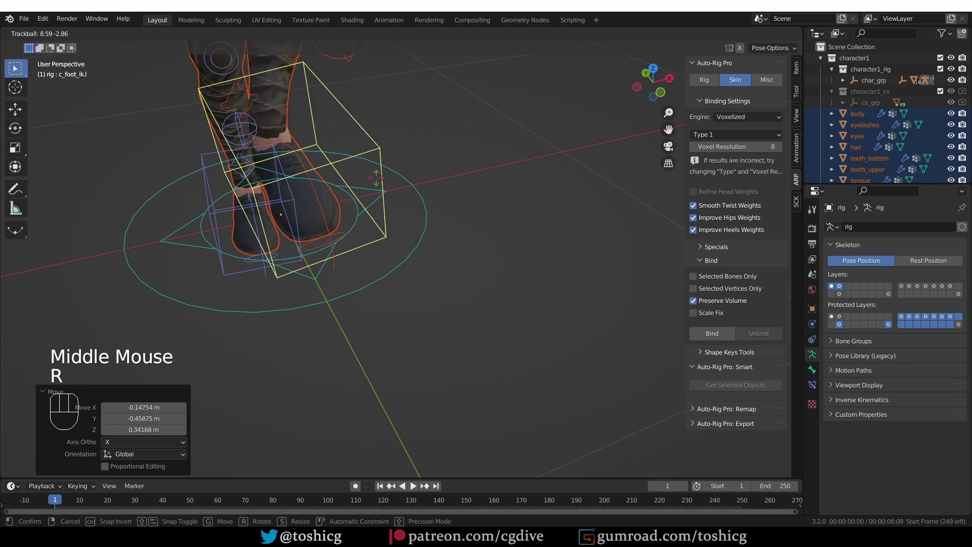
scroll(354, 228, up, 2)
key(r)
key(r)
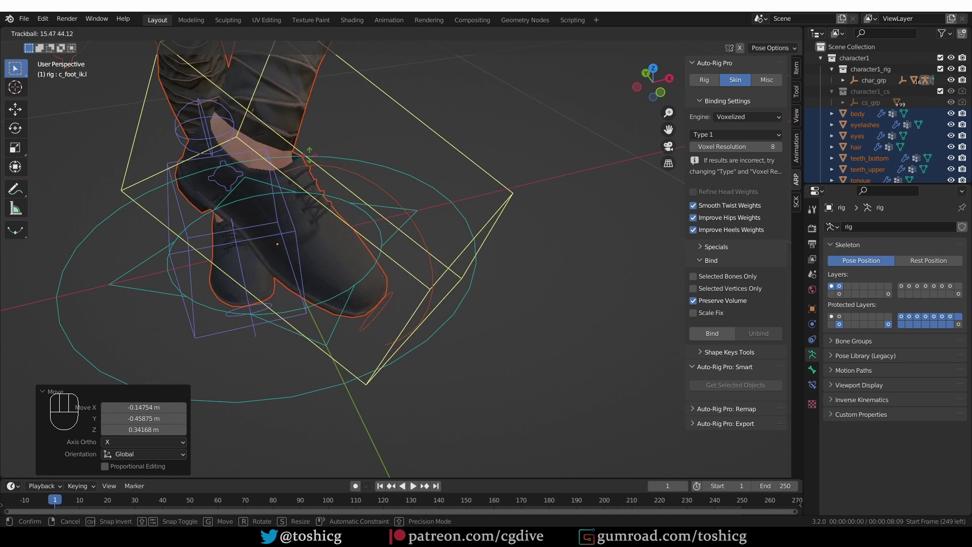
click(734, 152)
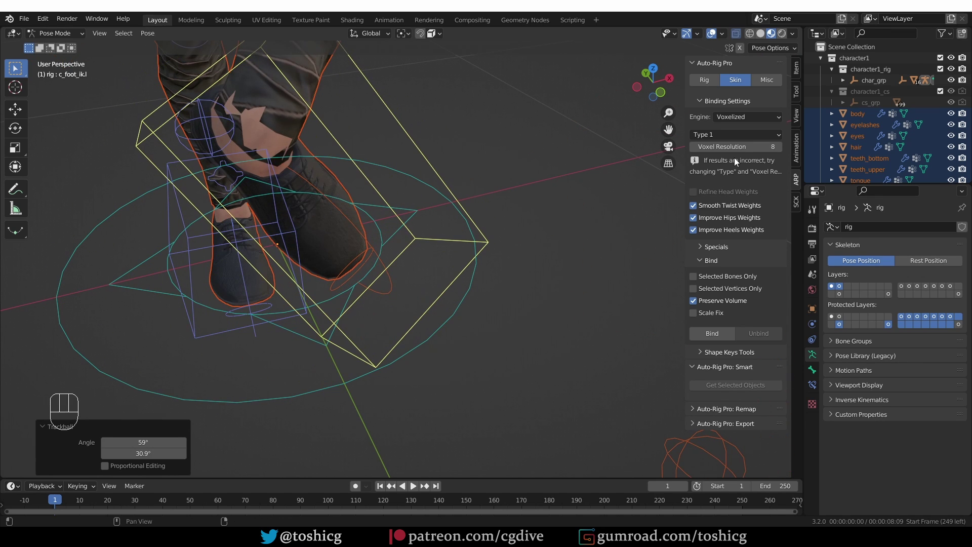
middle_drag(338, 275, 445, 304)
key(alt+r)
Select the head control and try a trackball rotation to test the neck with the voxelized binding.
scroll(311, 247, down, 2)
scroll(410, 259, up, 2)
shift+middle_drag(445, 303, 440, 384)
shift+middle_drag(440, 385, 418, 170)
scroll(402, 409, up, 1)
scroll(419, 170, down, 2)
click(456, 83)
key(r)
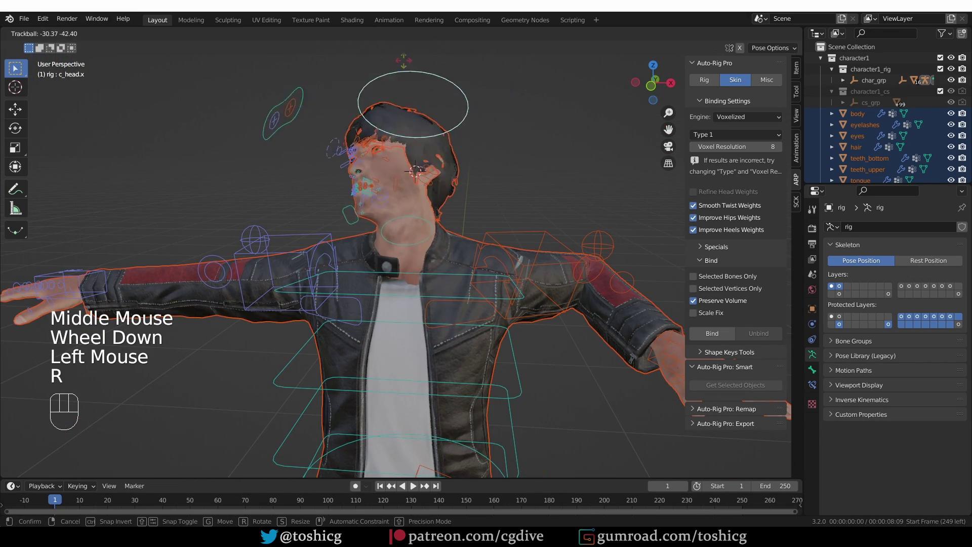
key(Escape)
Trackball-rotate the head control by about -53° and 42° to test the neck and collar, and clear its rotation.
scroll(407, 275, up, 2)
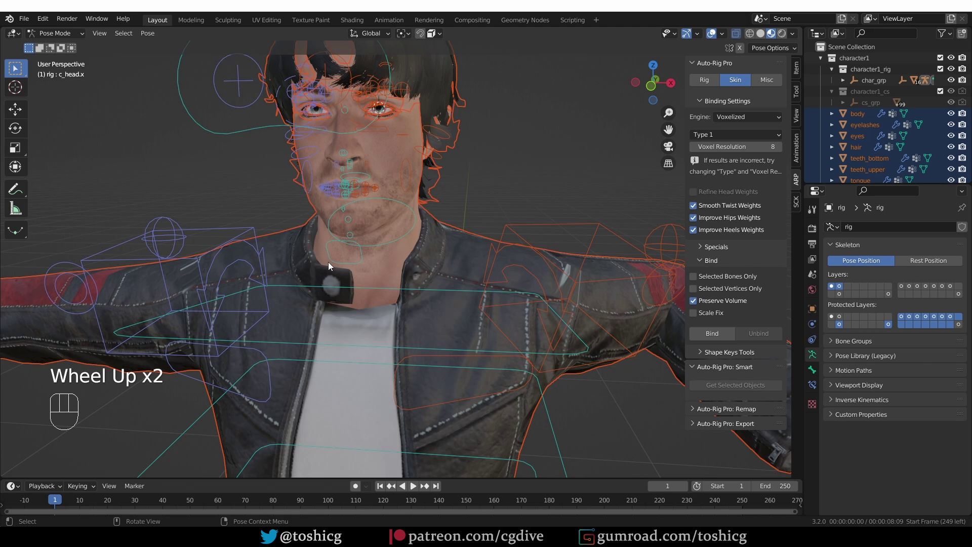
middle_drag(328, 262, 341, 261)
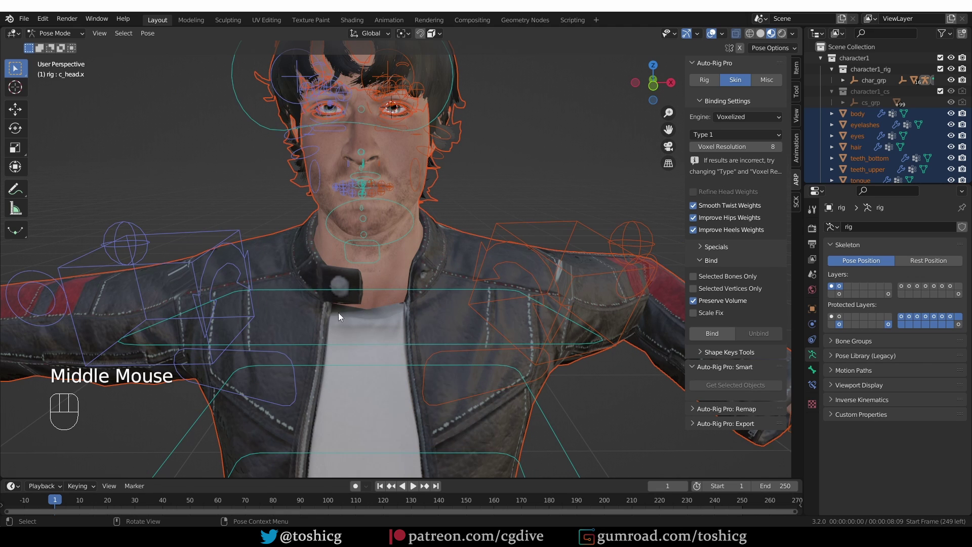
key(r)
key(r)
click(388, 327)
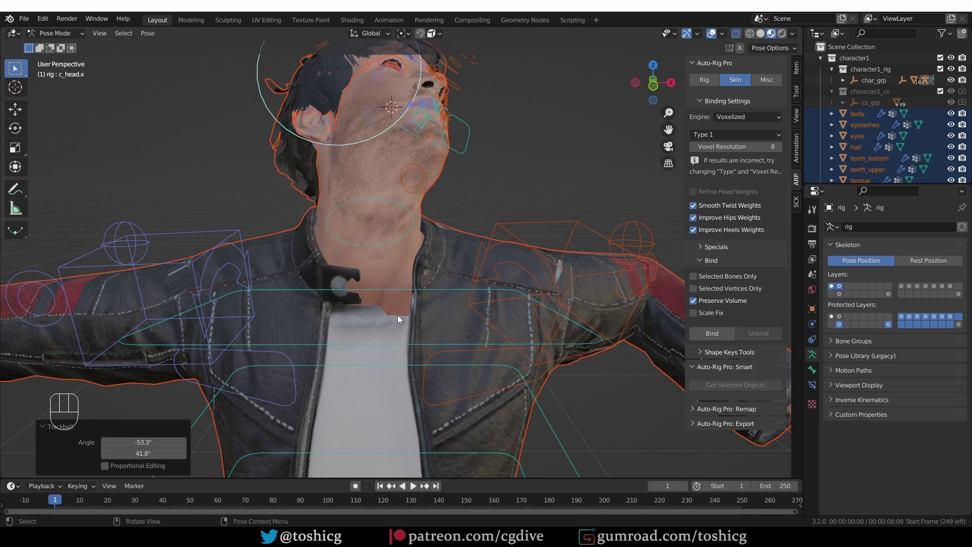
key(alt+r)
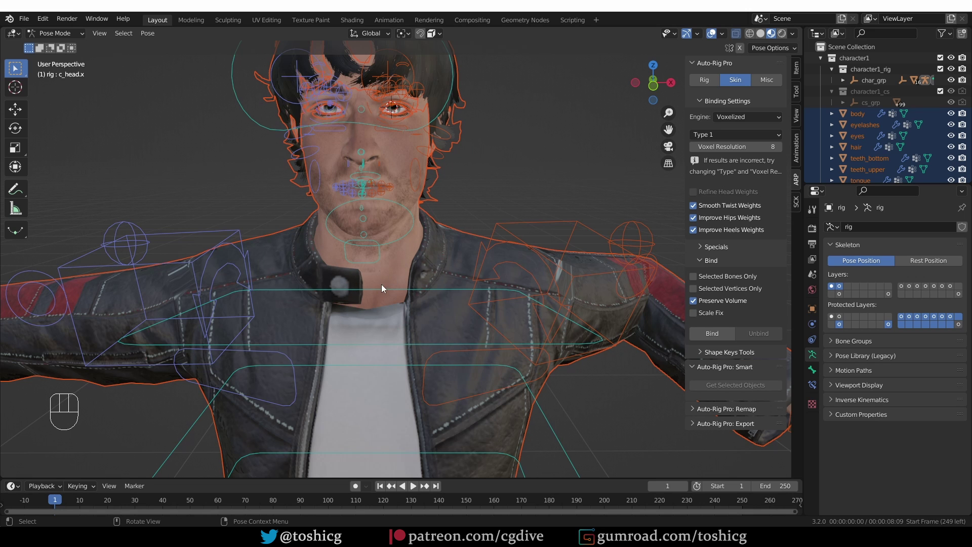
Select the jaw control and move it about 0.02 m down to open the mouth.
middle_drag(396, 267, 272, 265)
scroll(332, 263, up, 2)
click(324, 268)
click(304, 255)
click(303, 255)
scroll(272, 265, up, 3)
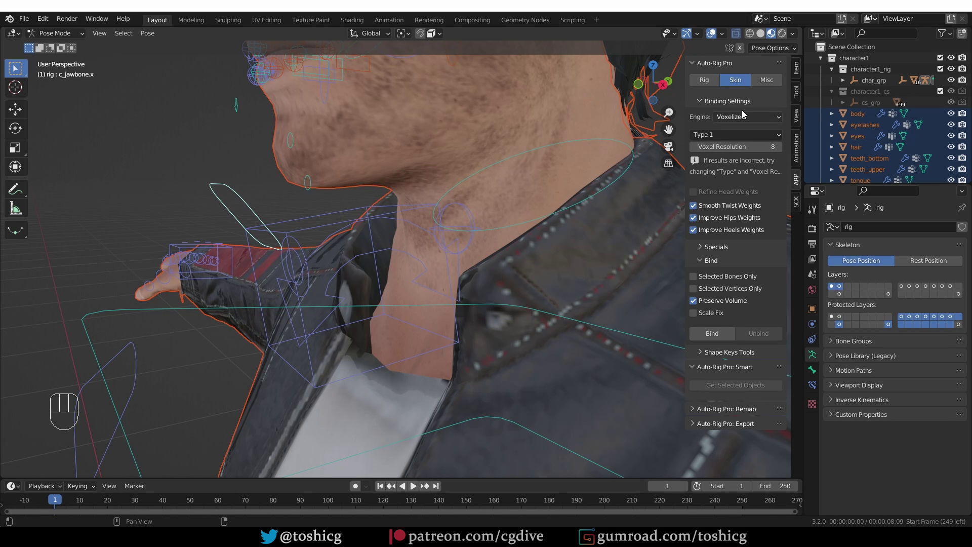
key(g)
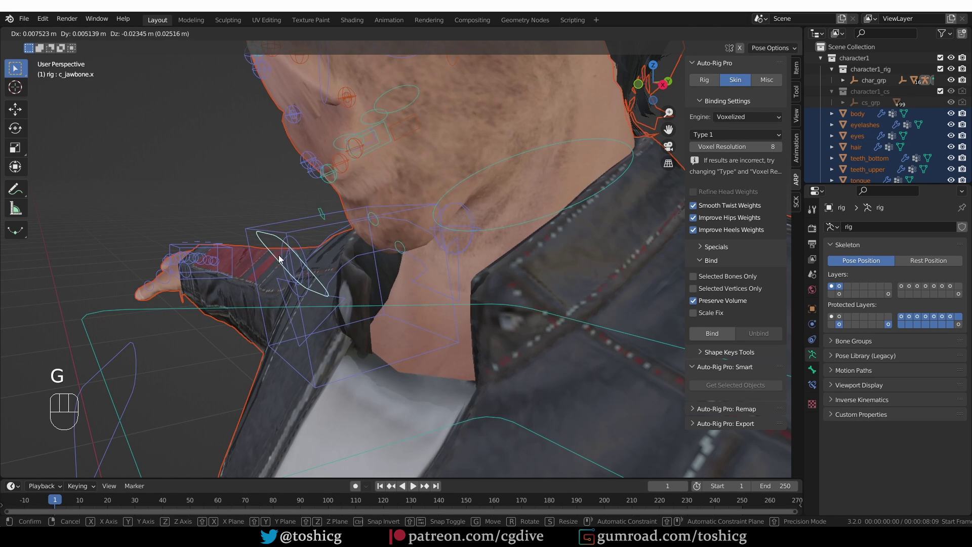
Examine the mouth and lip deformation from the front, and clear the jaw control's location.
middle_drag(278, 254, 383, 166)
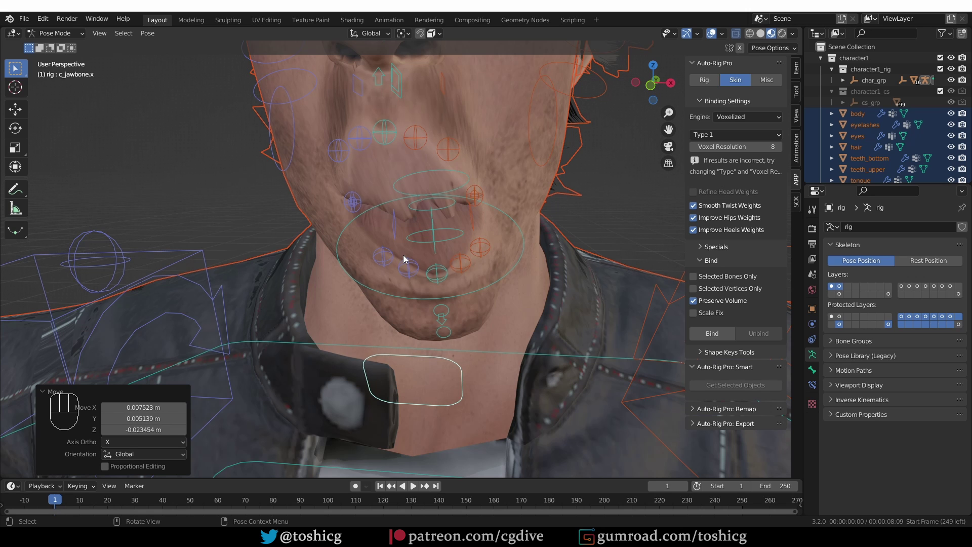
scroll(403, 254, down, 1)
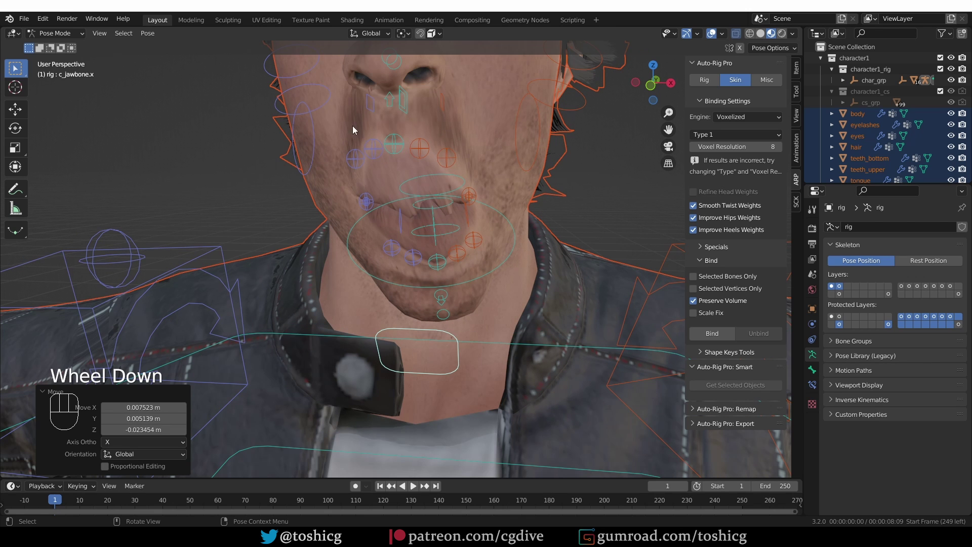
shift+middle_drag(449, 170, 483, 168)
key(alt+g)
Select the left upper eyelid control and move it downward to test how the eyelid closes.
scroll(471, 257, down, 2)
scroll(482, 168, up, 1)
double_click(484, 157)
key(g)
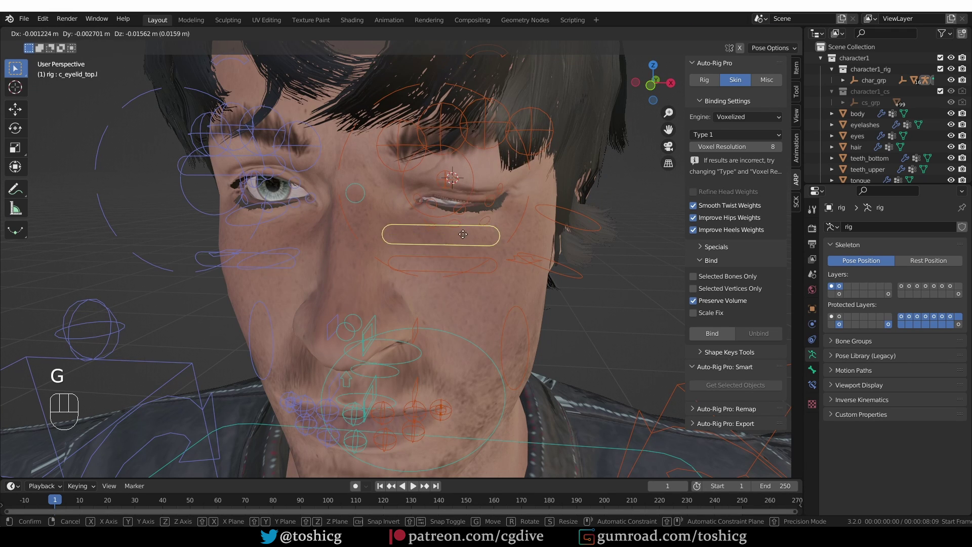
click(456, 192)
Reset all rig controls to their default pose and expand the Specials binding settings.
scroll(506, 257, down, 3)
shift+middle_drag(506, 257, 454, 233)
scroll(453, 233, down, 1)
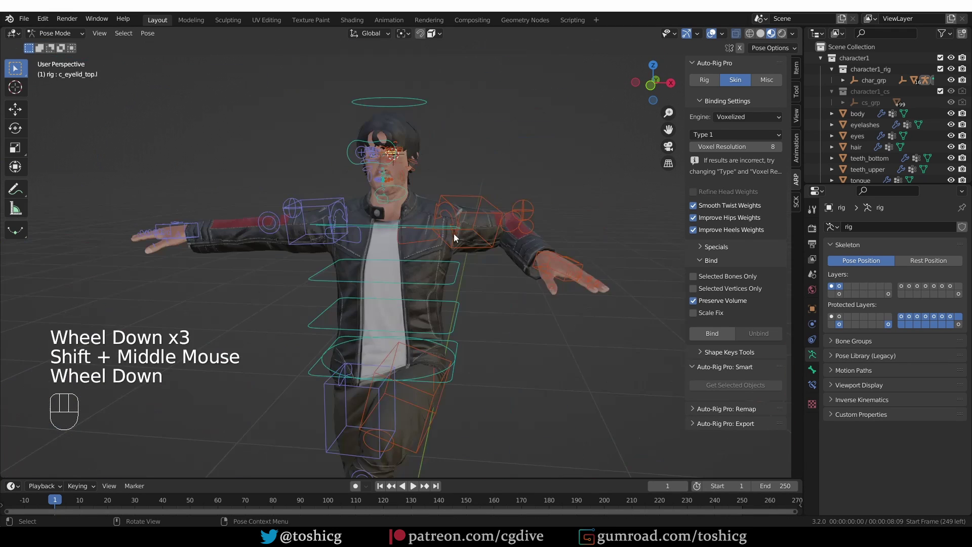
click(454, 233)
click(700, 247)
Set the binding engine to Voxel Heat Diffuse Skinning (addon).
click(747, 116)
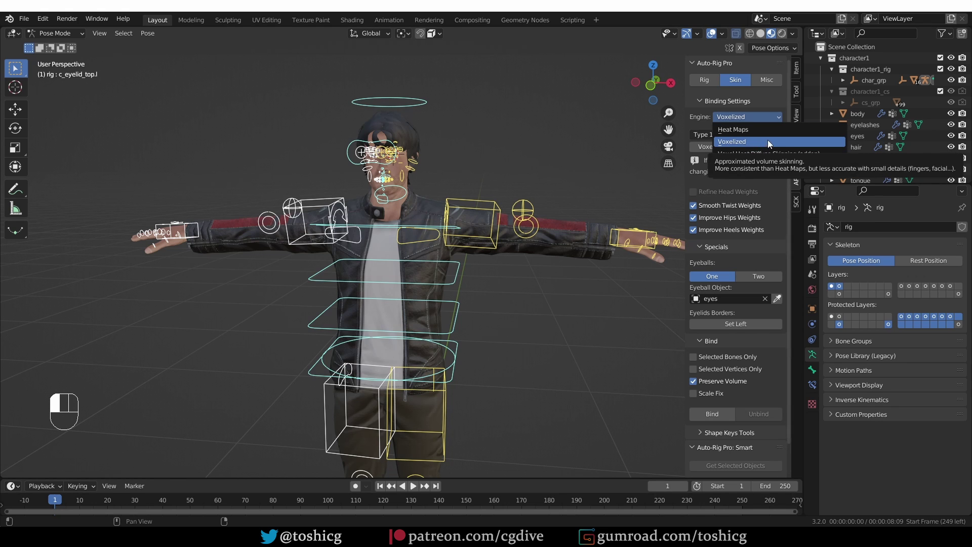
click(773, 141)
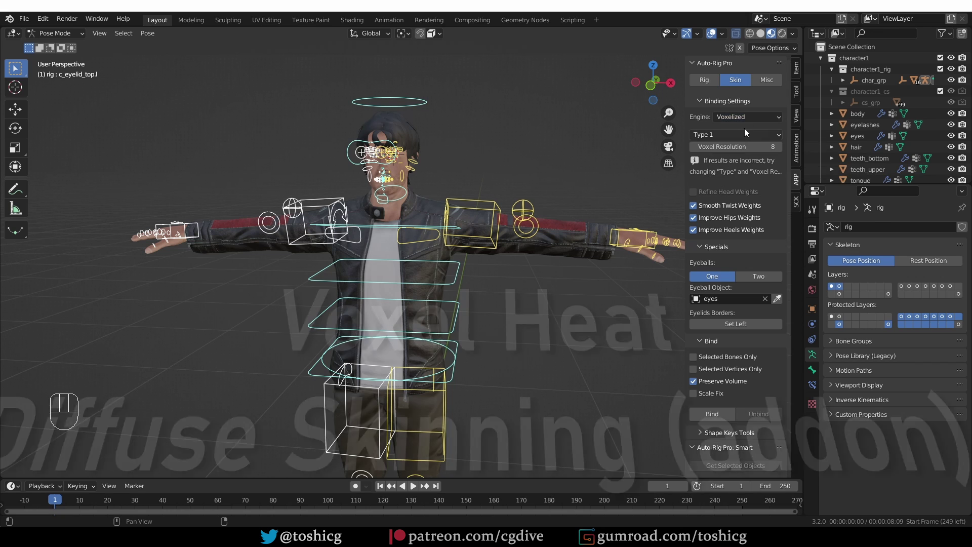
click(753, 117)
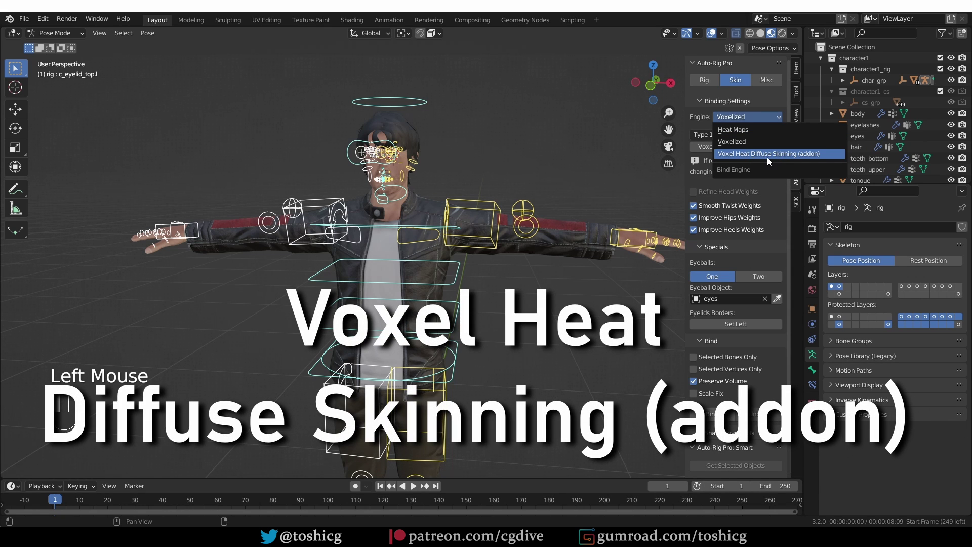
click(812, 155)
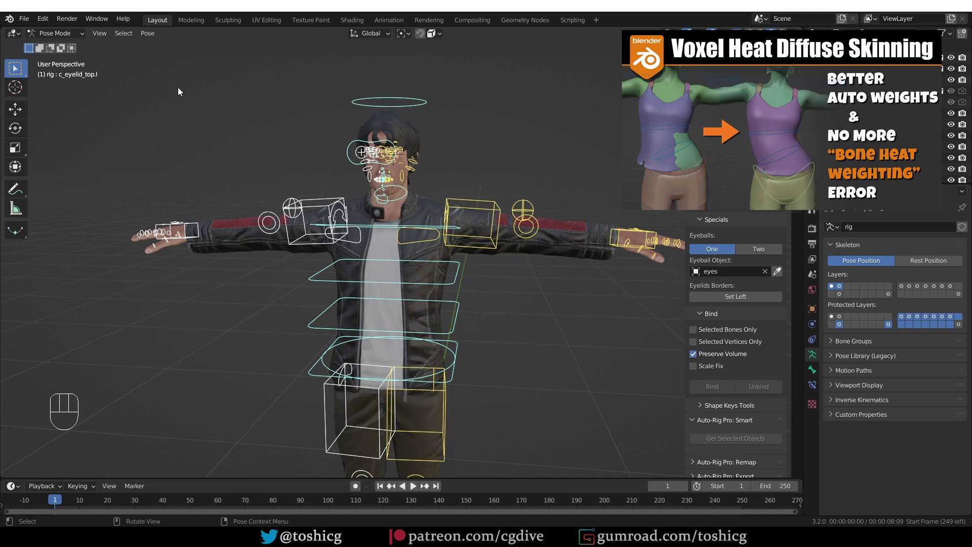
Search the add-ons in the preferences for "voxel" and enable the Voxel Heat Diffuse Skinning add-on.
click(43, 18)
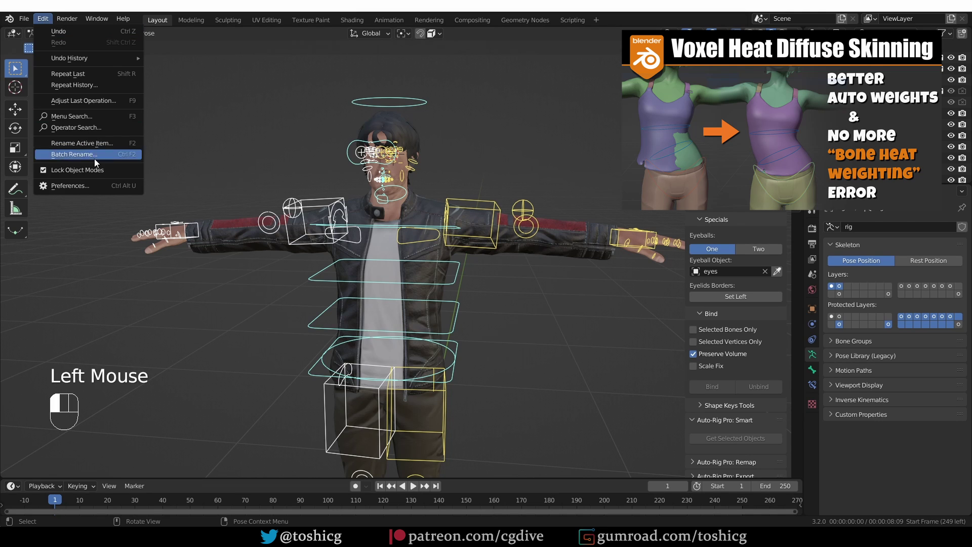
click(131, 187)
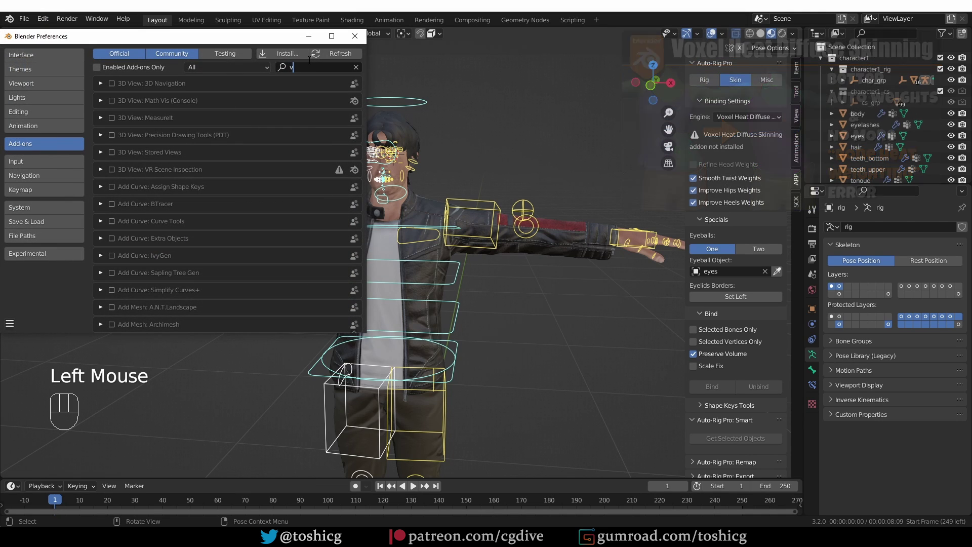
click(310, 67)
text(voxel)
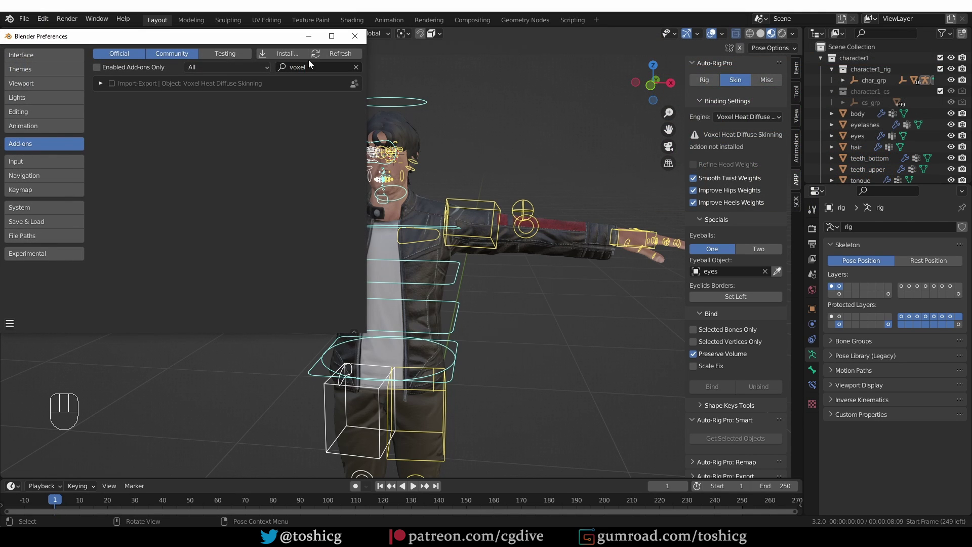
click(104, 85)
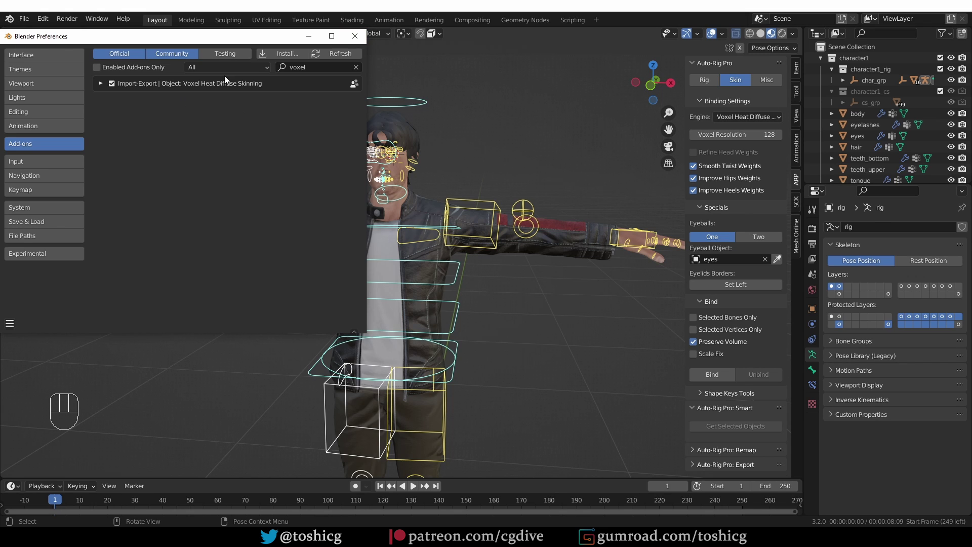
Check the add-on's Mesh Online settings, return to the Auto-Rig Pro binding settings, and close the preferences.
click(796, 238)
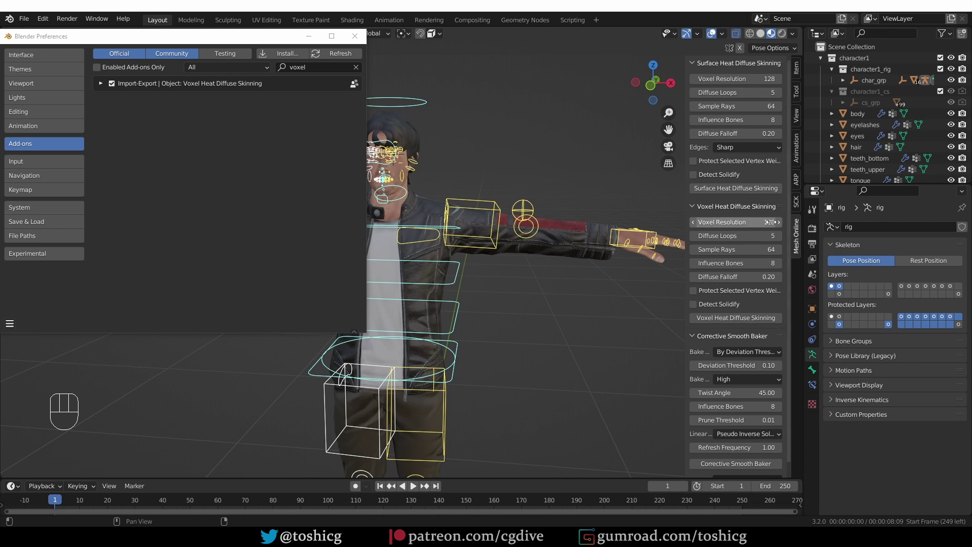
click(796, 187)
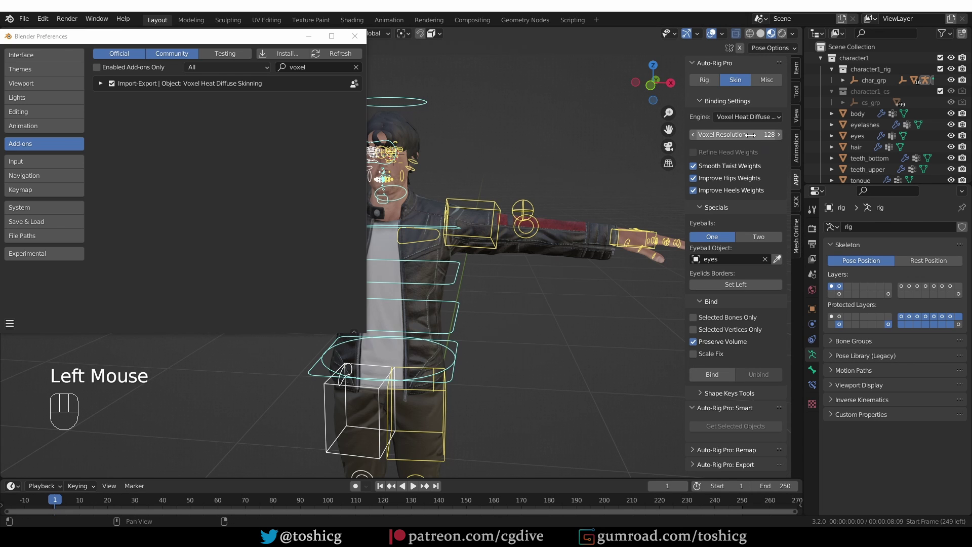
click(354, 36)
Switch to Object Mode, select all character meshes together with the rig, and bind them with Voxel Heat Diffuse Skinning.
middle_drag(537, 300, 546, 293)
key(Tab)
shift+drag(503, 92, 354, 218)
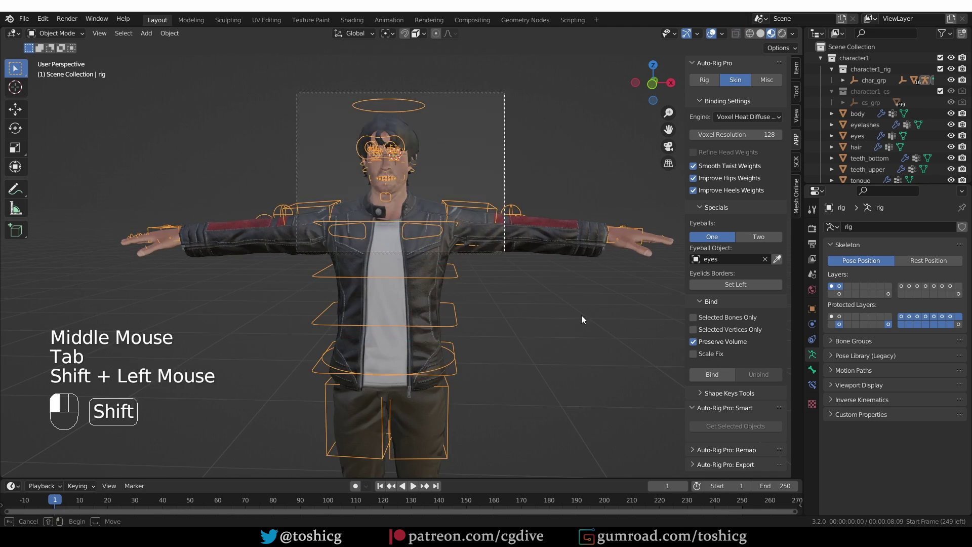
shift+middle_drag(581, 314, 598, 285)
scroll(598, 284, down, 2)
shift+middle_drag(598, 284, 620, 251)
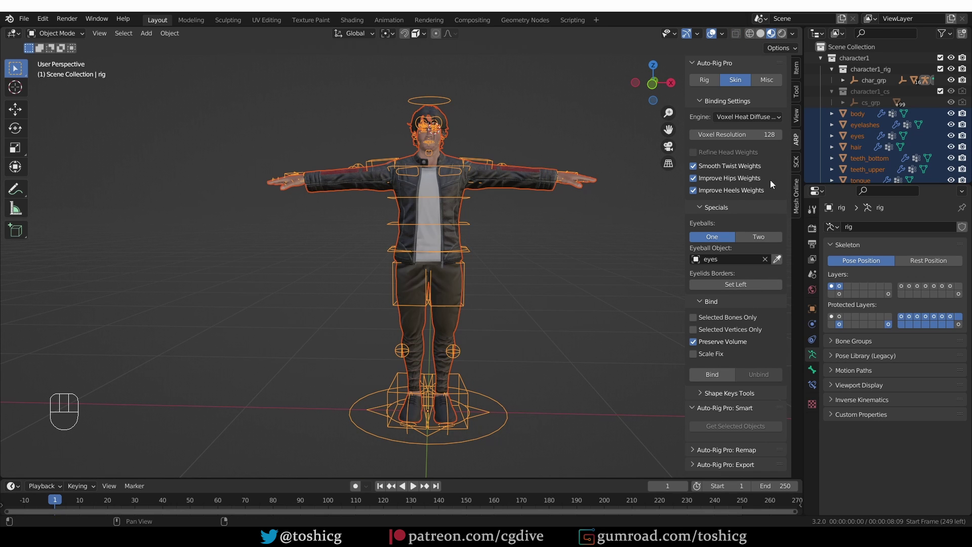
click(718, 375)
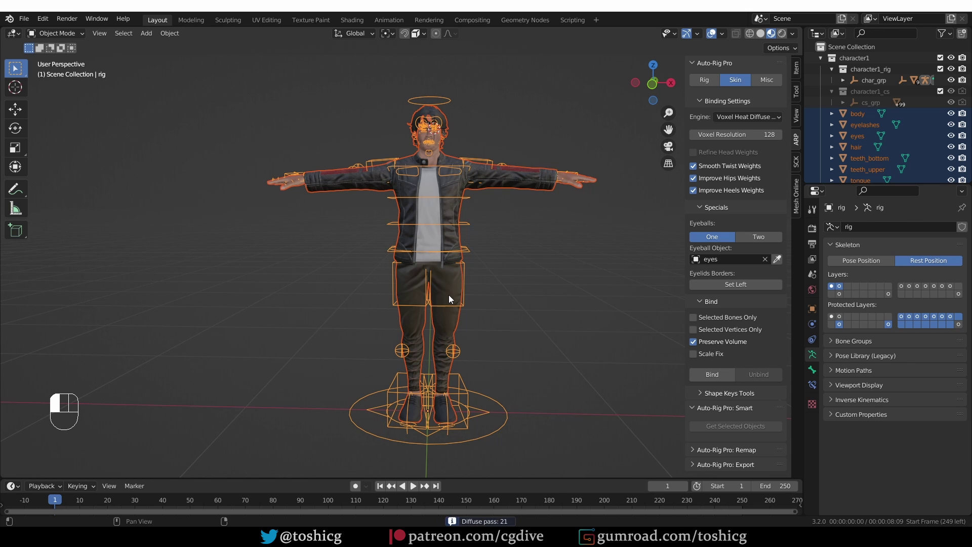
Put the rig in Pose Mode and select the left hand IK control.
middle_drag(448, 295, 497, 317)
key(Tab)
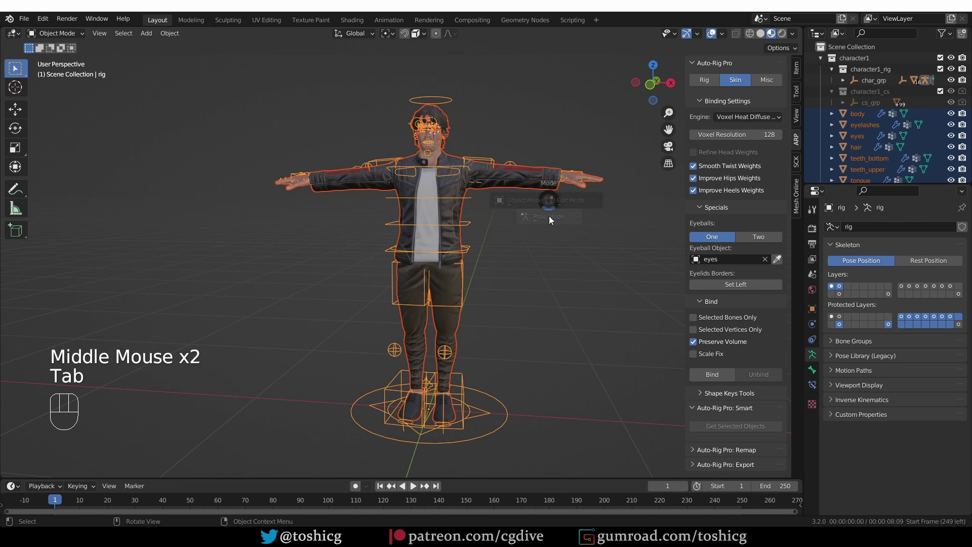
shift+middle_drag(554, 252, 530, 348)
scroll(531, 347, up, 5)
click(537, 272)
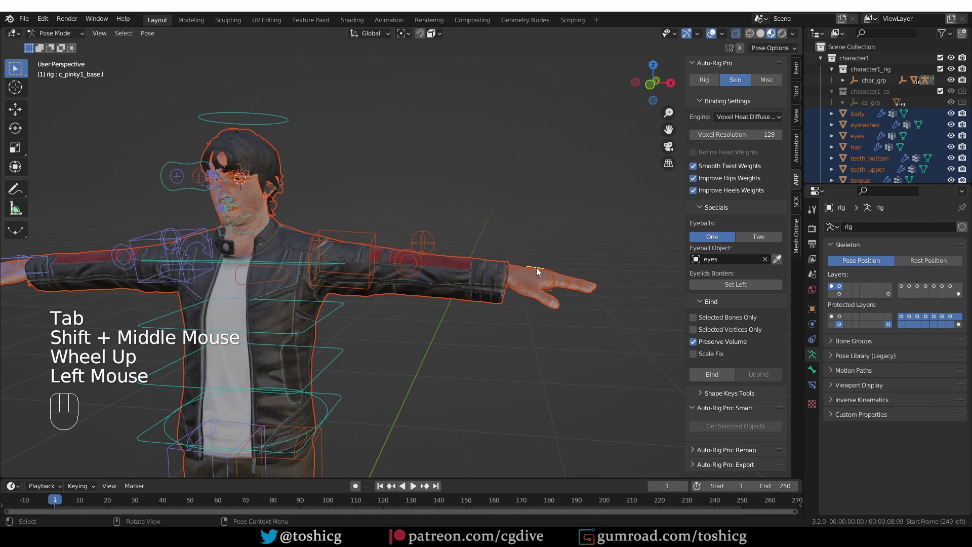
double_click(538, 271)
Rotate the left hand control freely to test the wrist and sleeve deformation, without keeping the rotation.
middle_drag(537, 271, 527, 339)
key(r)
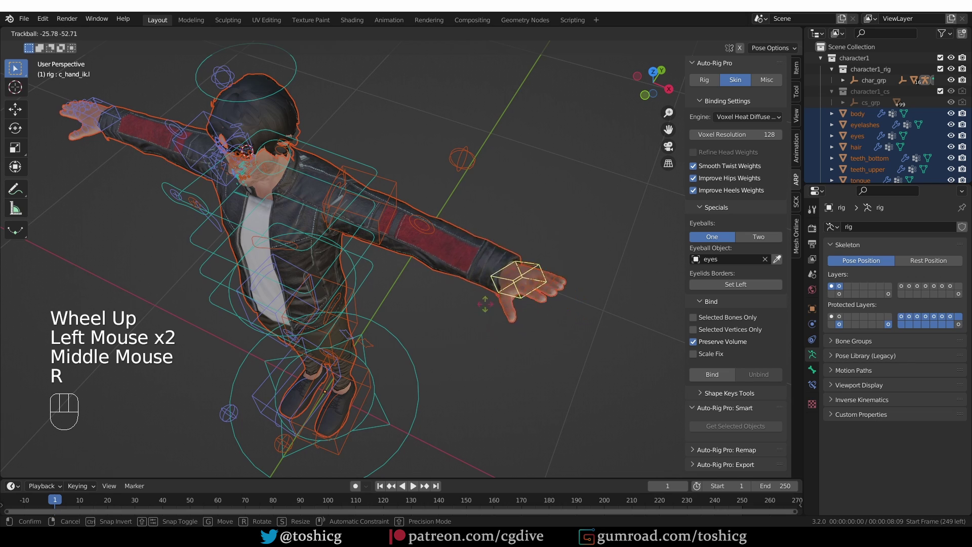
scroll(486, 308, up, 2)
key(r)
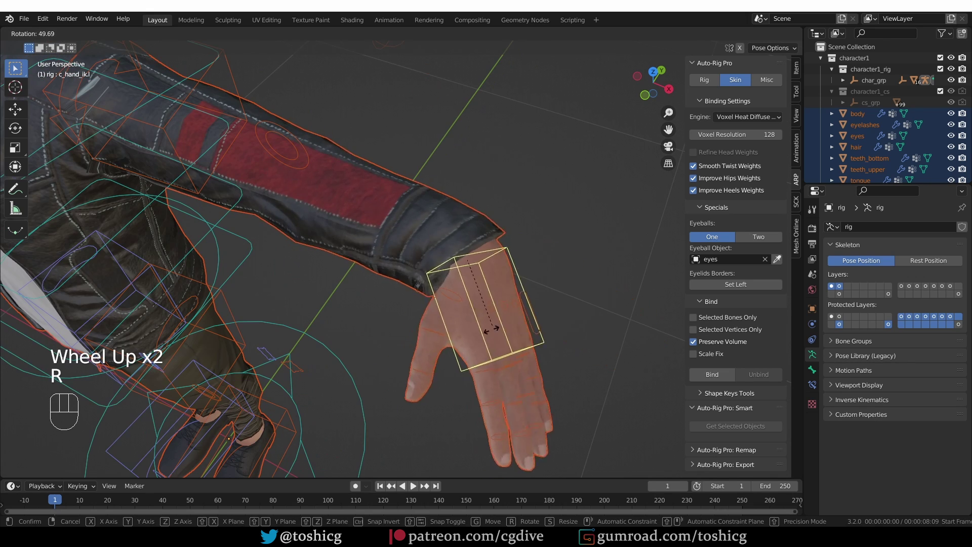
middle_drag(490, 330, 471, 334)
key(r)
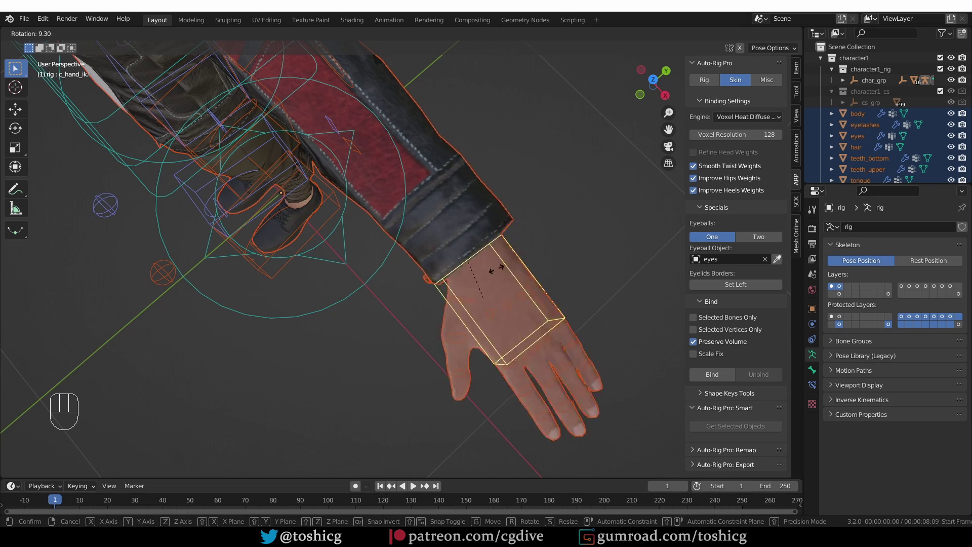
right_click(458, 311)
Move the left foot IK control by about -0.178 m in X, -0.142 m in Y and 0.174 m in Z to test the leg.
middle_drag(457, 311, 462, 218)
scroll(462, 218, down, 1)
shift+middle_drag(460, 278, 488, 177)
scroll(470, 223, down, 1)
scroll(457, 225, up, 2)
shift+middle_drag(395, 370, 433, 264)
click(458, 227)
key(g)
click(285, 174)
Rotate the raised left foot control freely in several directions to test the ankle deformation.
middle_drag(285, 175, 384, 180)
key(r)
key(r)
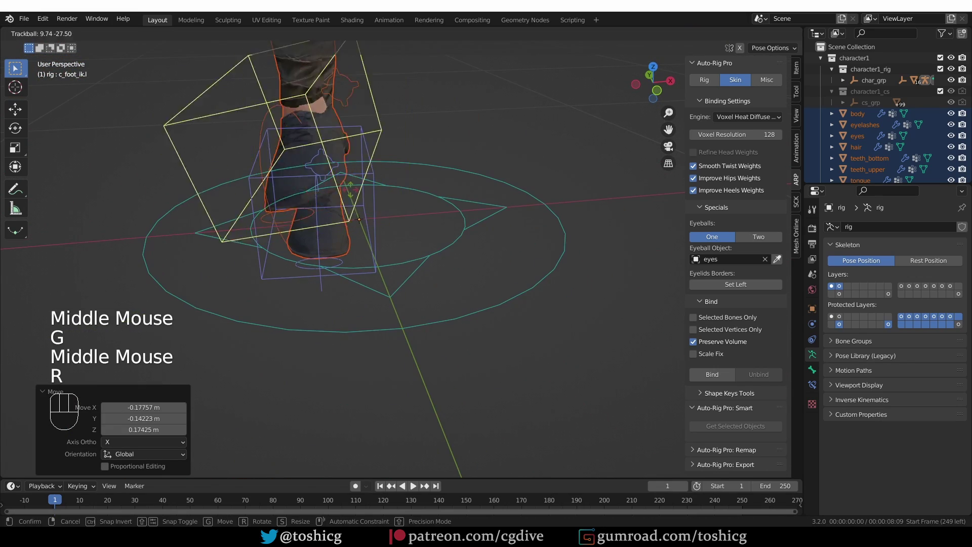
right_click(317, 113)
scroll(316, 111, up, 2)
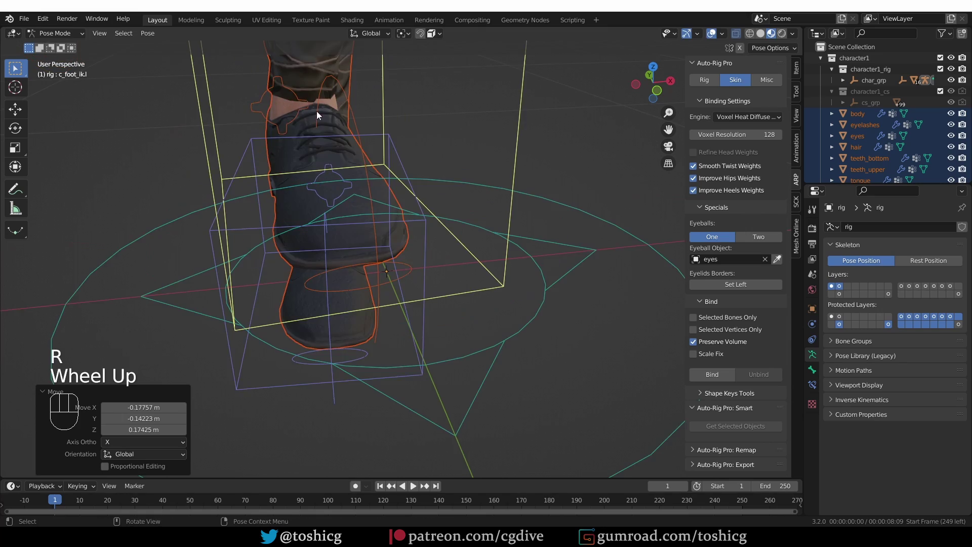
shift+middle_drag(317, 111, 329, 187)
key(r)
key(r)
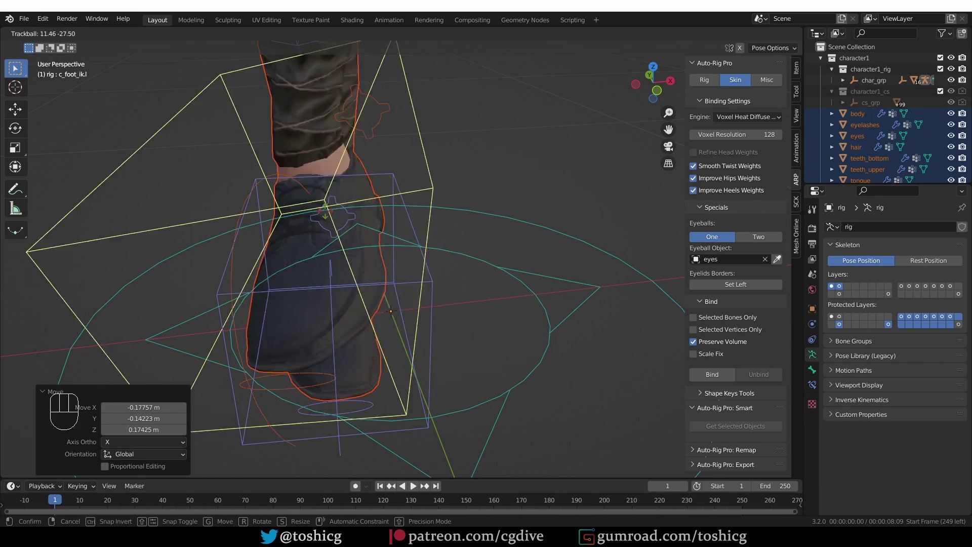
Clear the left foot control's location and rotation.
scroll(372, 278, down, 2)
shift+middle_drag(355, 243, 373, 278)
scroll(372, 278, down, 1)
key(alt+g)
key(alt+r)
Select the head control and try a free rotation to test the neck deformation.
shift+middle_drag(385, 202, 394, 167)
scroll(394, 167, down, 1)
middle_drag(395, 167, 408, 117)
click(408, 117)
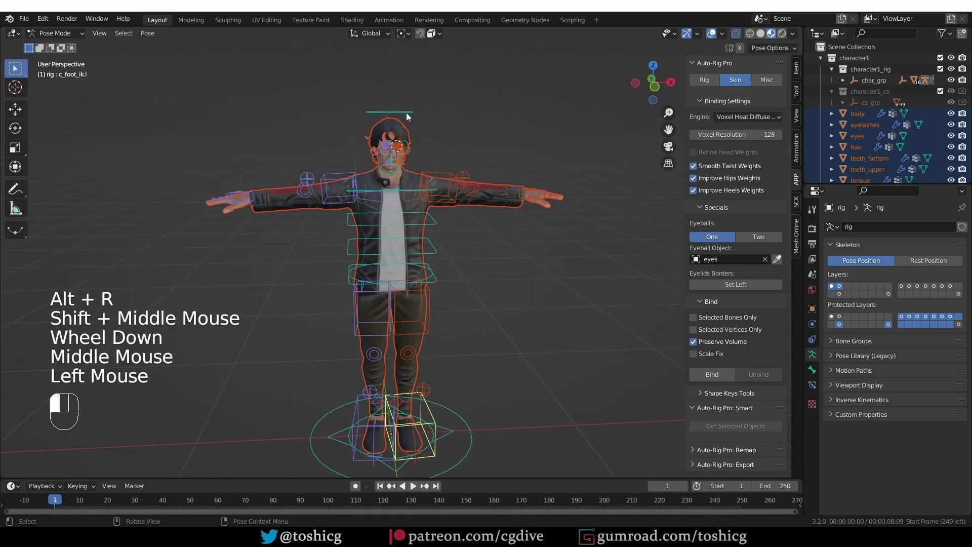
scroll(390, 303, up, 2)
middle_drag(389, 304, 388, 341)
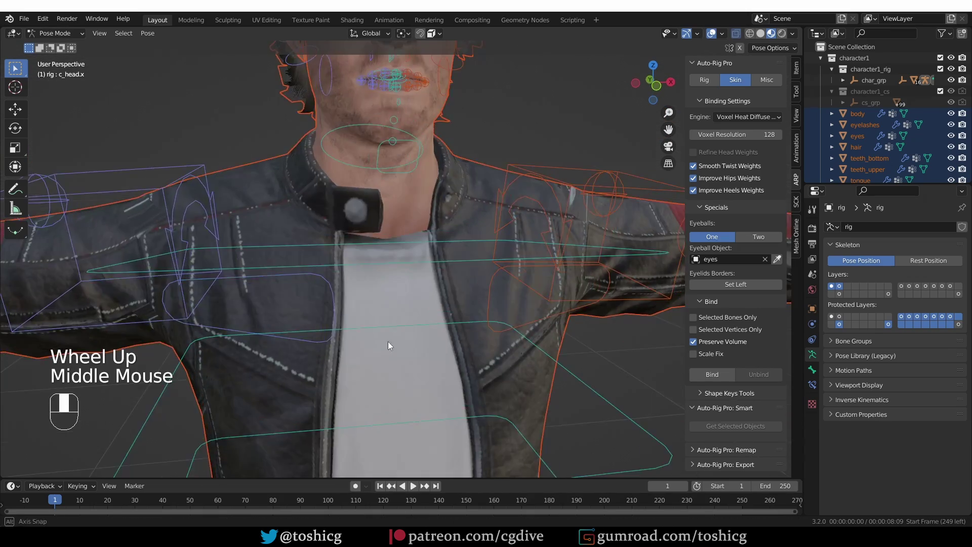
middle_drag(386, 152, 390, 253)
shift+middle_drag(389, 253, 391, 281)
scroll(395, 263, down, 2)
key(r)
key(r)
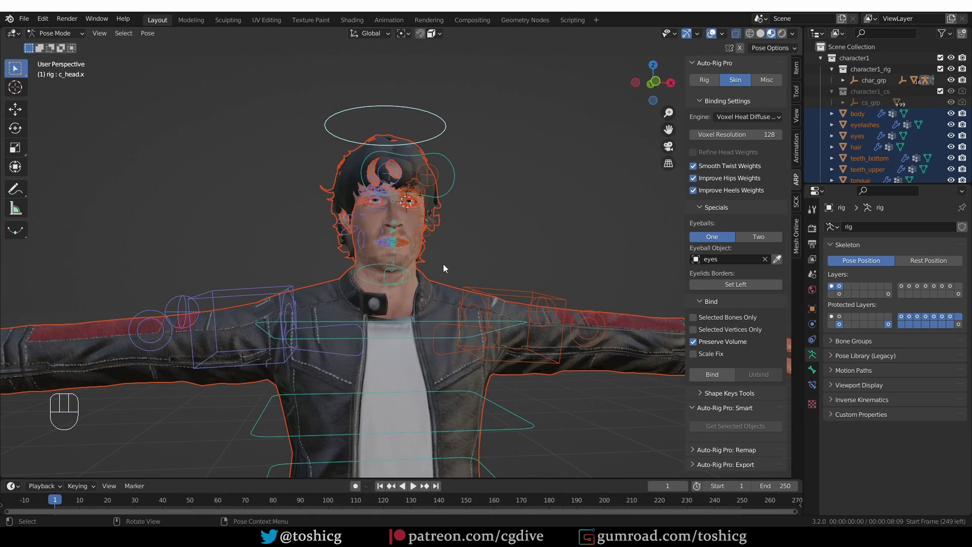
Trackball-rotate the head control by -37.8° and -18.9° to check the neck against the collar, and clear the rotation.
key(r)
key(r)
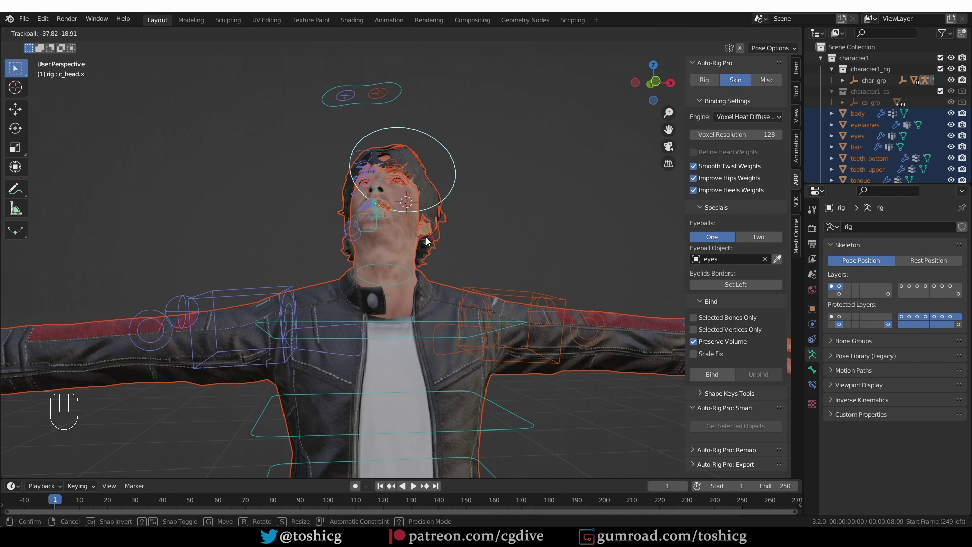
click(426, 240)
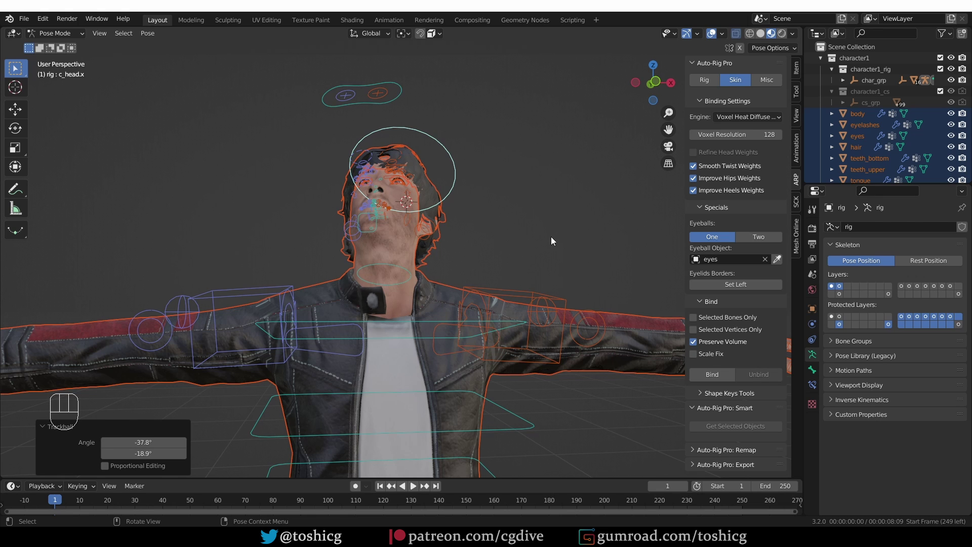
key(alt+r)
Set the binding engine to Voxelized with Type 2, and bind the selected meshes to the rig.
click(746, 116)
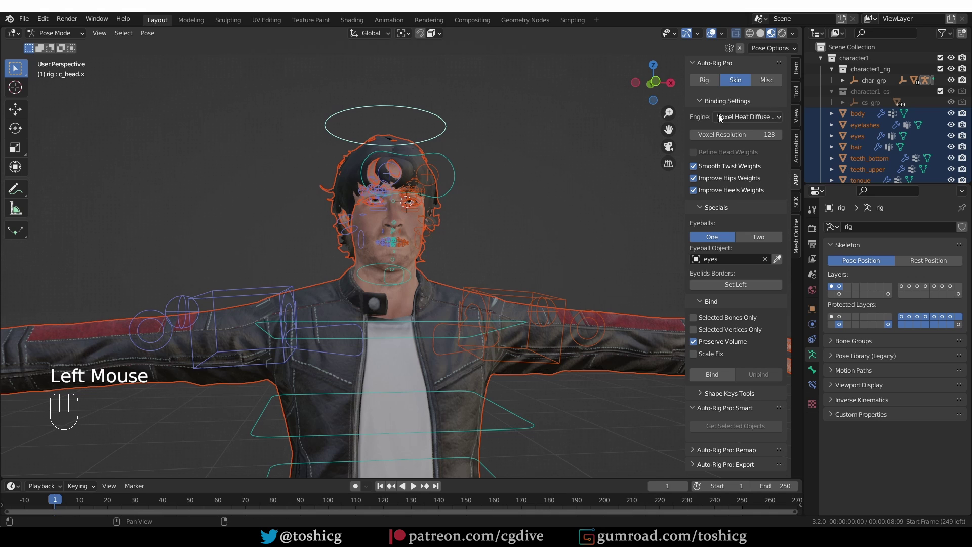
click(746, 116)
click(754, 142)
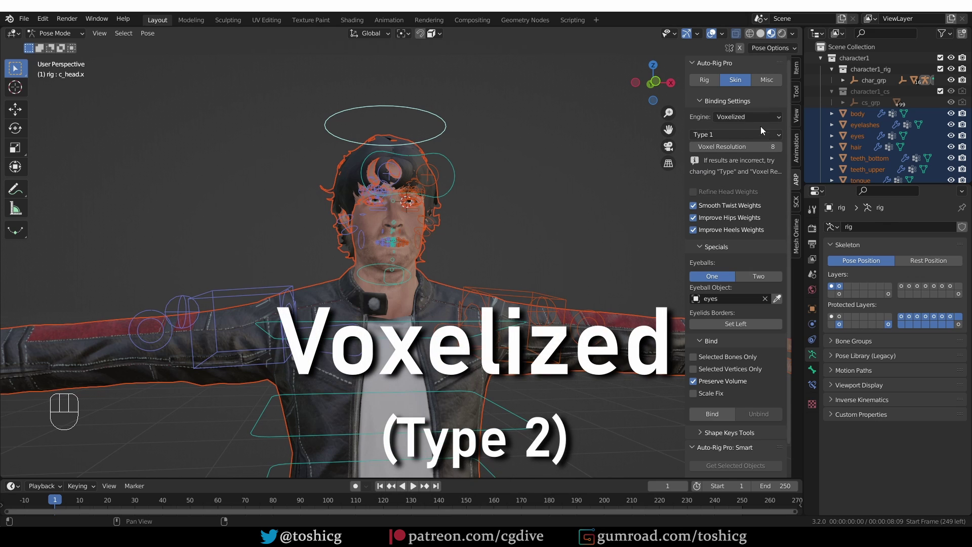
click(713, 135)
click(721, 160)
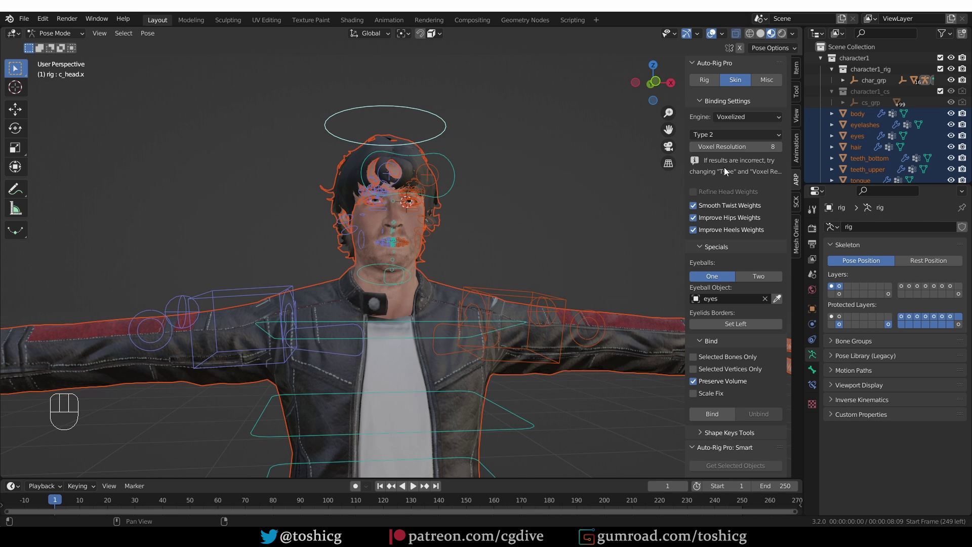
click(712, 413)
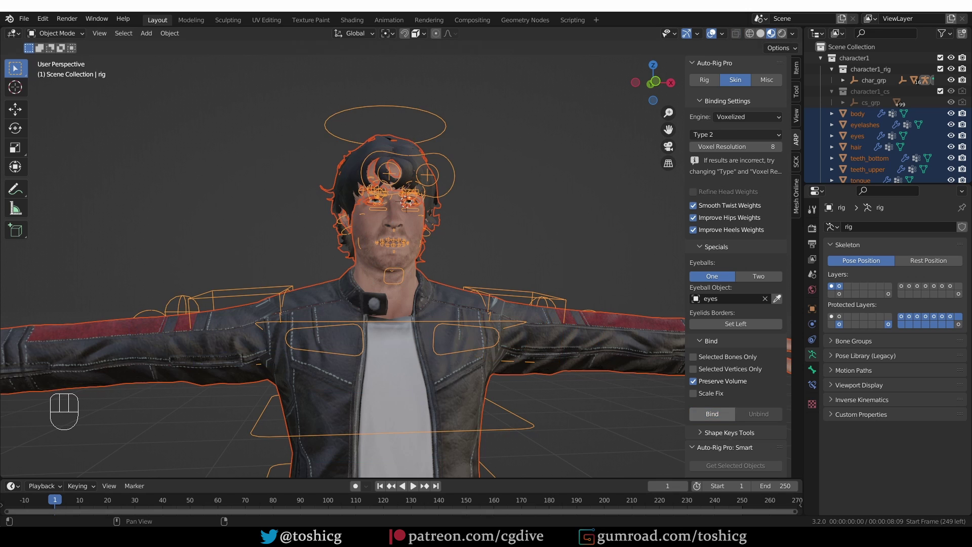
Return to Pose Mode, lower the left hand IK control beside the body, and rotate it to test the arm and wrist.
scroll(532, 190, down, 4)
middle_drag(526, 192, 484, 251)
key(Tab)
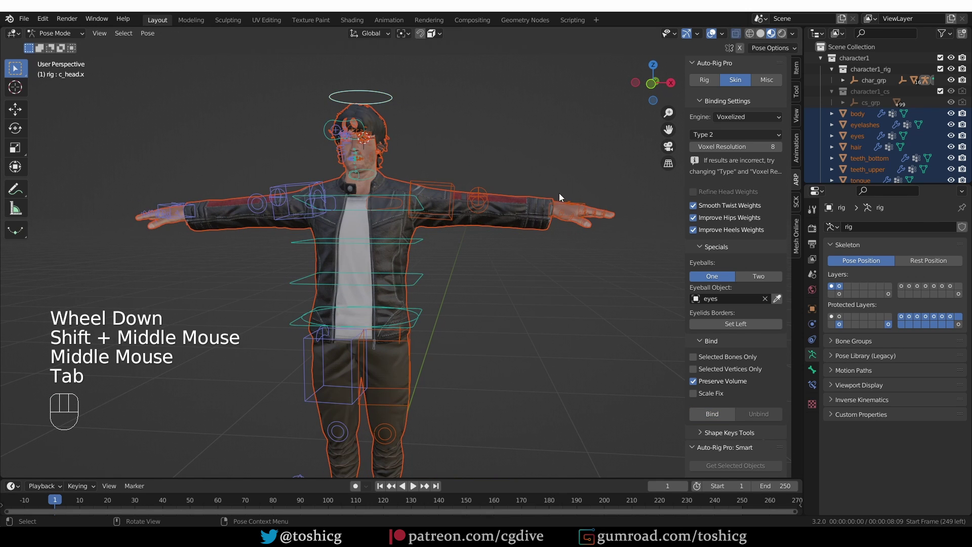
click(563, 201)
key(g)
click(496, 265)
scroll(493, 267, up, 2)
key(r)
key(r)
click(451, 280)
Move the left foot IK control by about -0.123 m in X, -0.066 m in Y and 0.262 m in Z.
middle_drag(448, 282, 445, 132)
scroll(366, 431, down, 2)
middle_drag(366, 427, 375, 410)
click(382, 395)
shift+middle_drag(375, 410, 354, 379)
key(g)
middle_click(354, 378)
Trackball-rotate the raised left foot control by 24.1° and 25.2° and inspect the ankle deformation.
scroll(353, 379, up, 2)
key(r)
key(r)
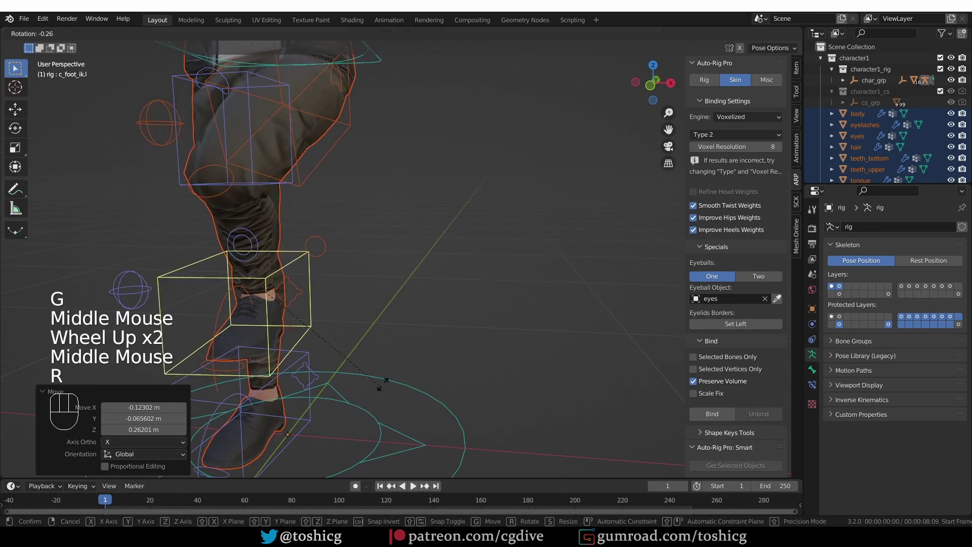
click(222, 262)
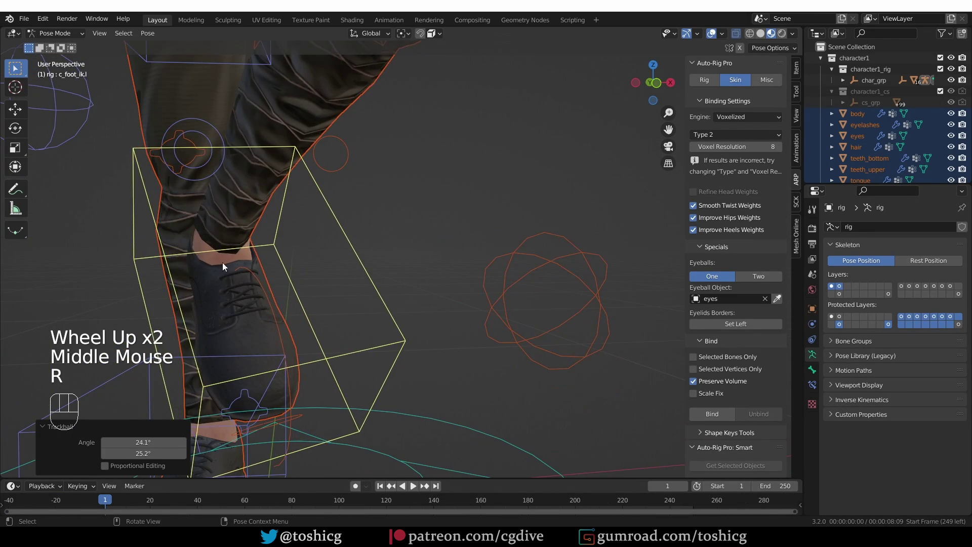
middle_drag(222, 262, 238, 260)
Select the head control and rotate it freely to test the neck and hair deformation, without keeping the rotation.
middle_drag(241, 223, 323, 152)
scroll(281, 242, down, 2)
scroll(336, 150, up, 1)
click(336, 150)
click(336, 149)
key(r)
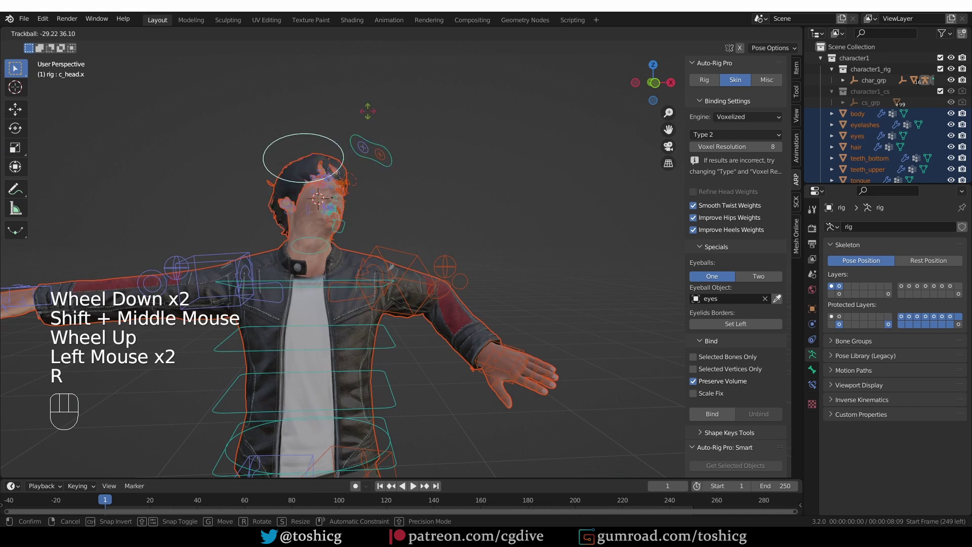
scroll(315, 258, up, 1)
middle_click(314, 258)
key(r)
key(r)
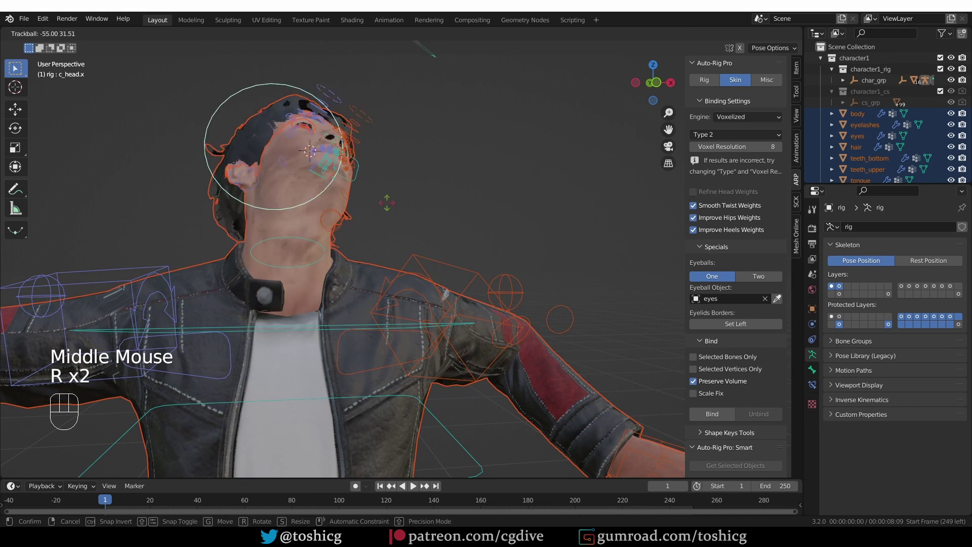
key(Escape)
Trackball-rotate the head control by -34.4° and 6.3° to check the neck, and clear the rotation.
key(r)
key(r)
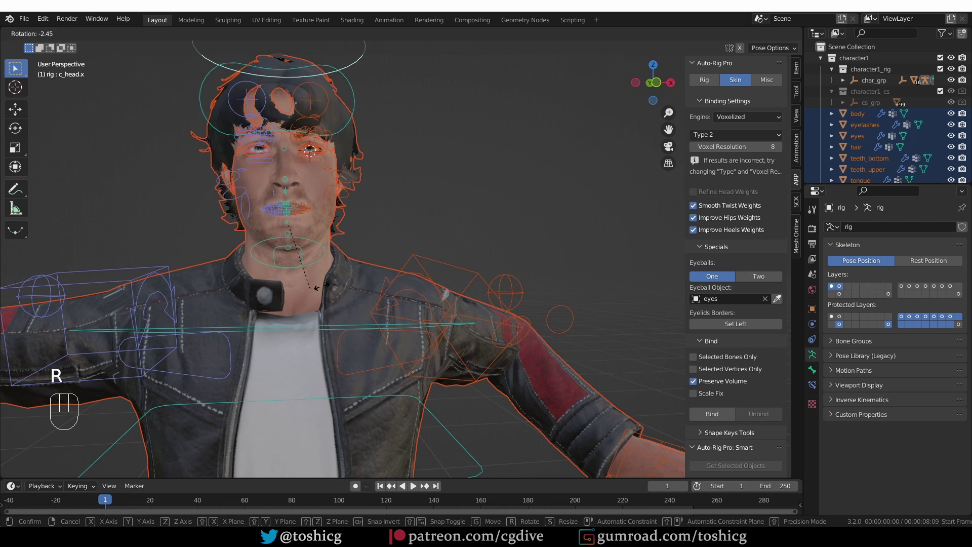
click(548, 214)
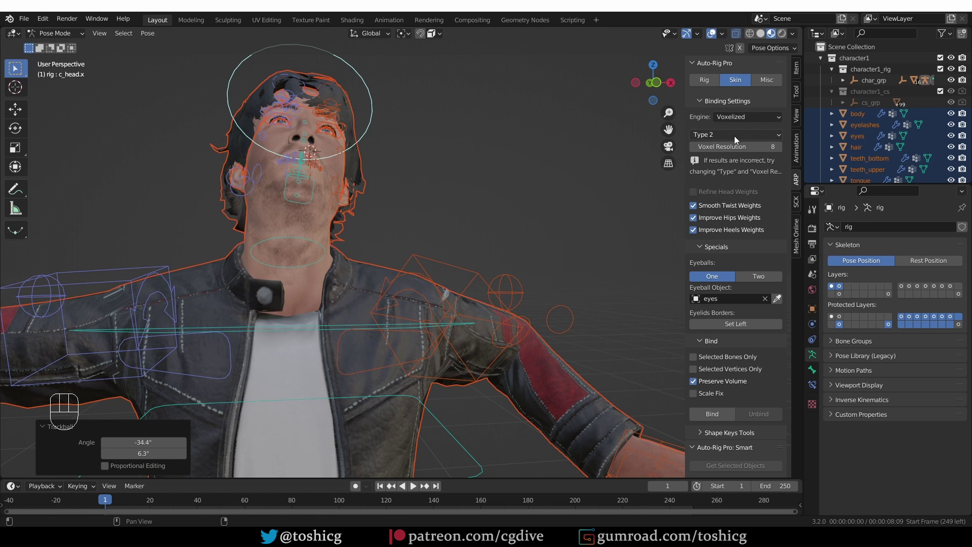
key(alt+r)
Move the jaw control by about 0.001 m in X, 0.002 m in Y and -0.027 m in Z, and clear its location.
scroll(275, 242, up, 2)
middle_drag(275, 242, 217, 248)
click(215, 247)
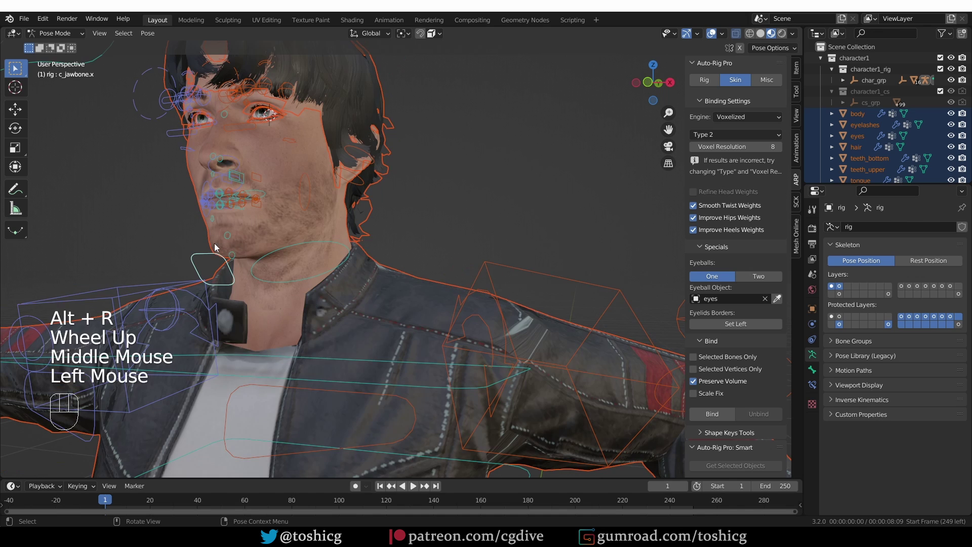
key(g)
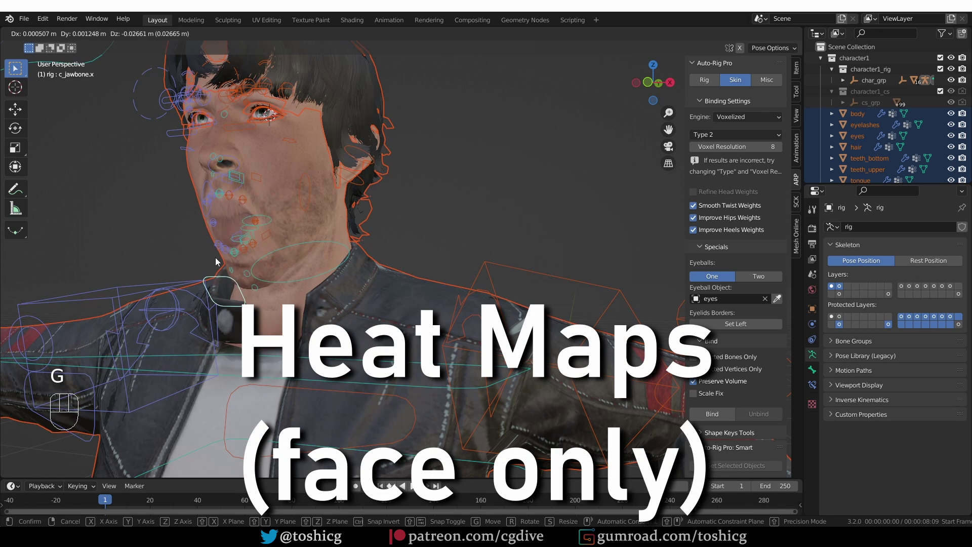
click(216, 262)
scroll(210, 221, up, 2)
middle_drag(211, 221, 249, 191)
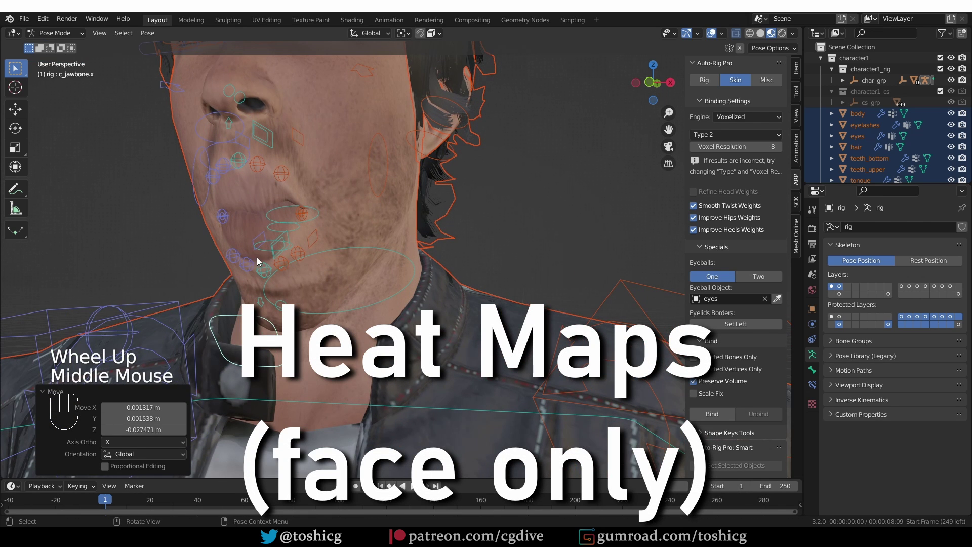
key(alt+g)
Open the body mesh in Edit Mode and select only the linked vertices of the head.
middle_drag(321, 262, 361, 284)
key(Tab)
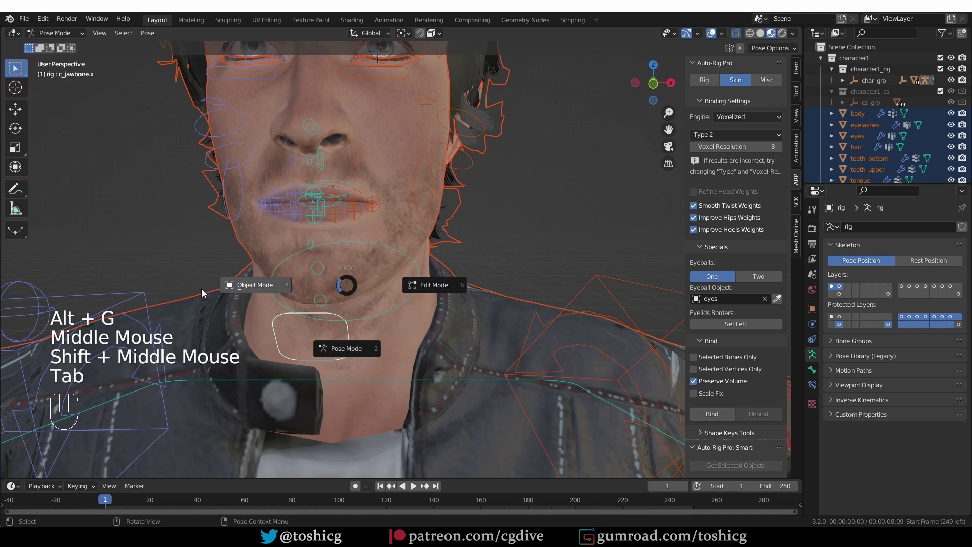
click(372, 172)
shift+middle_drag(372, 172, 374, 251)
key(Tab)
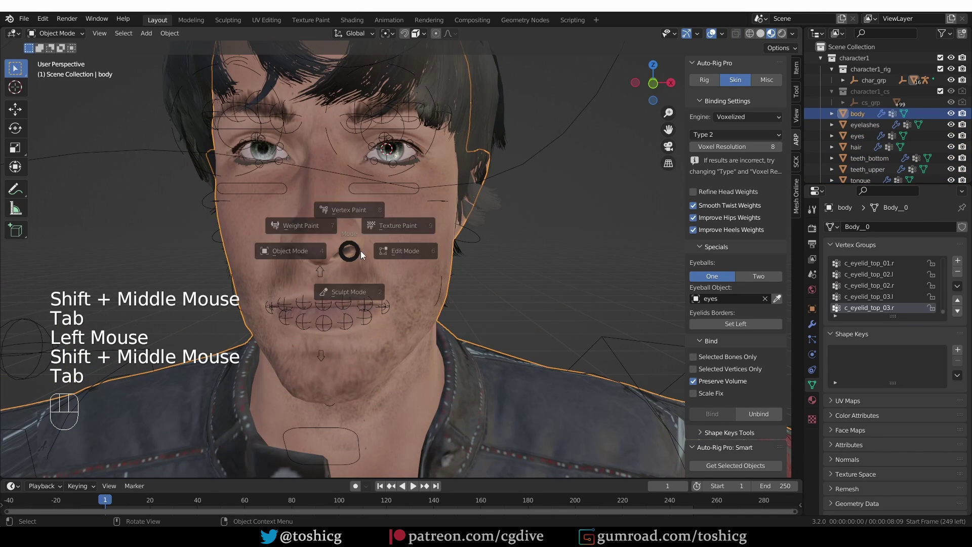
scroll(414, 249, down, 3)
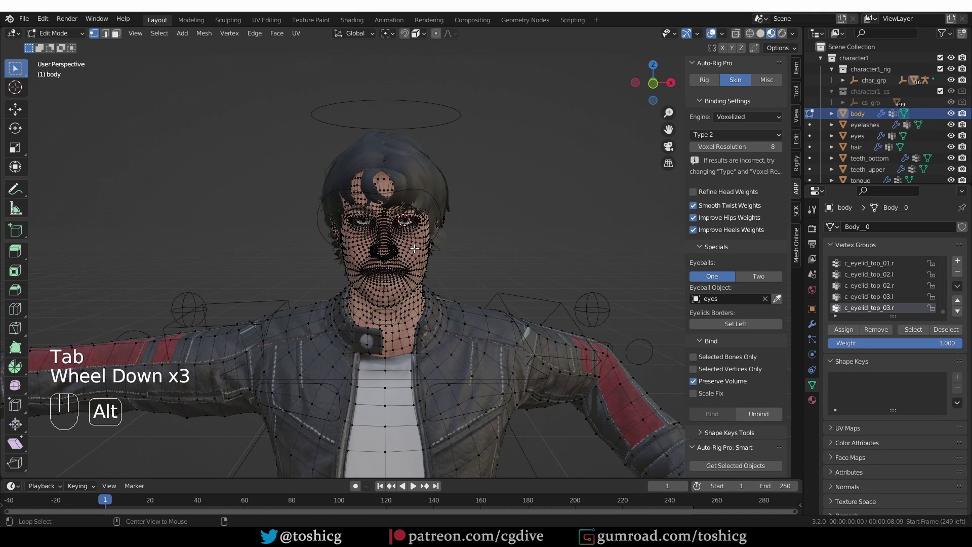
key(alt+a)
scroll(410, 246, up, 2)
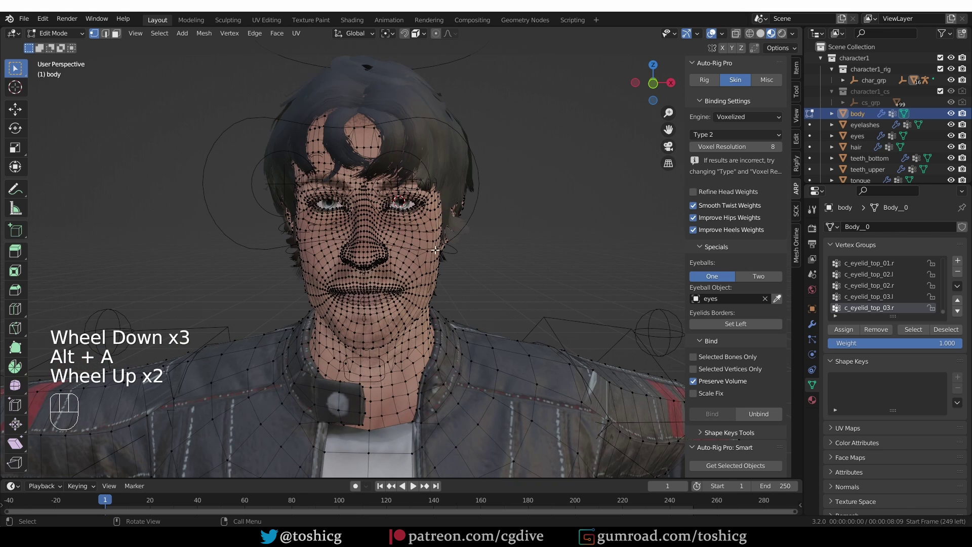
key(l)
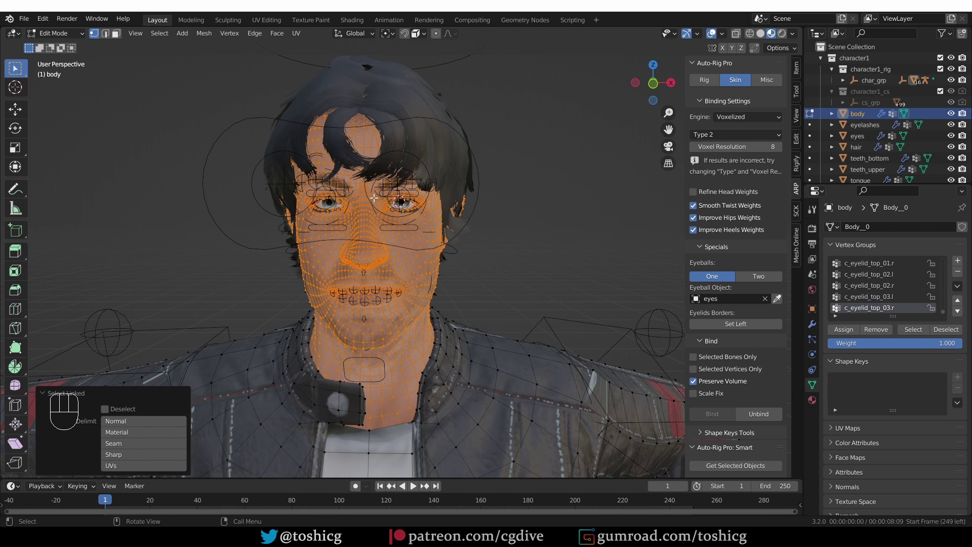
Return the body mesh to Object Mode and add the rig to the selection as the active object.
key(Tab)
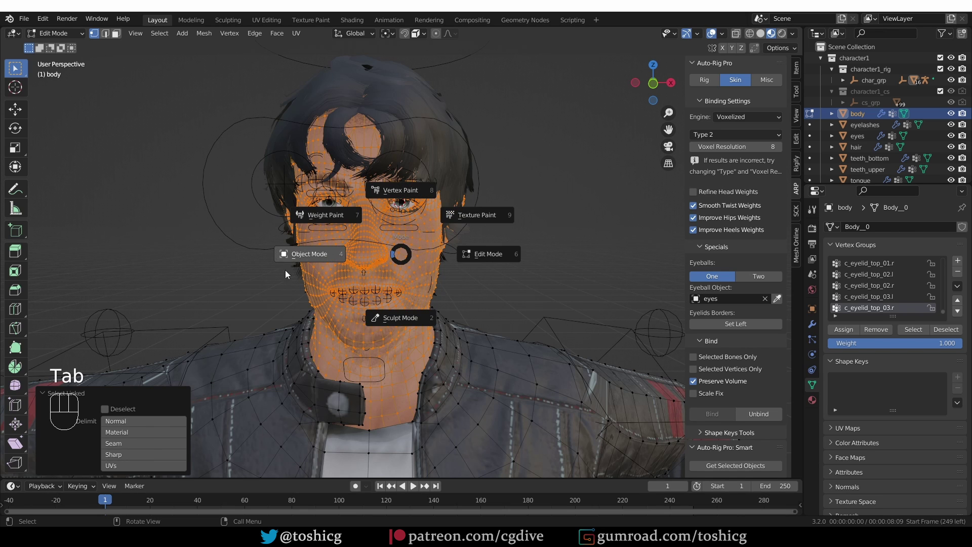
click(285, 269)
key(shift)
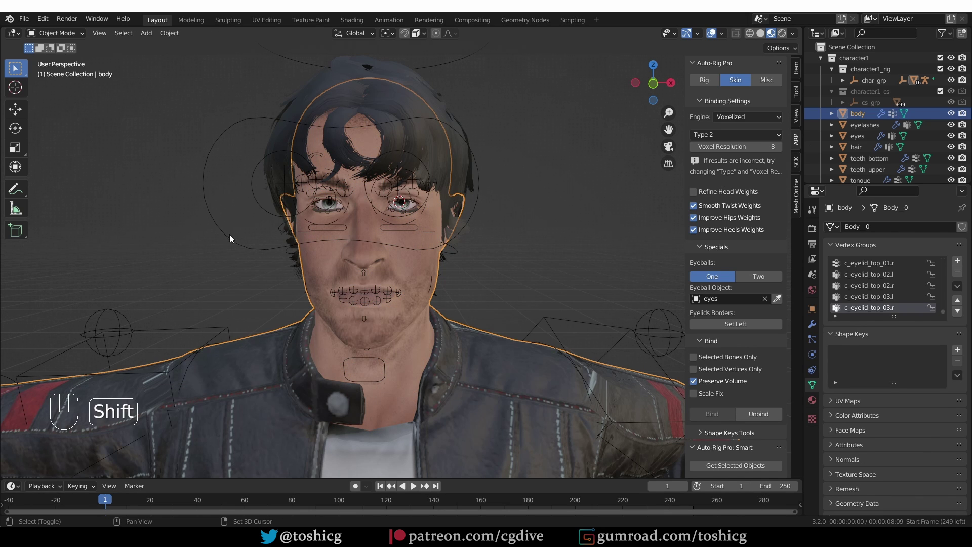
shift+click(218, 226)
Select all rig controls in Pose Mode and clear their rotation, location and scale.
key(Tab)
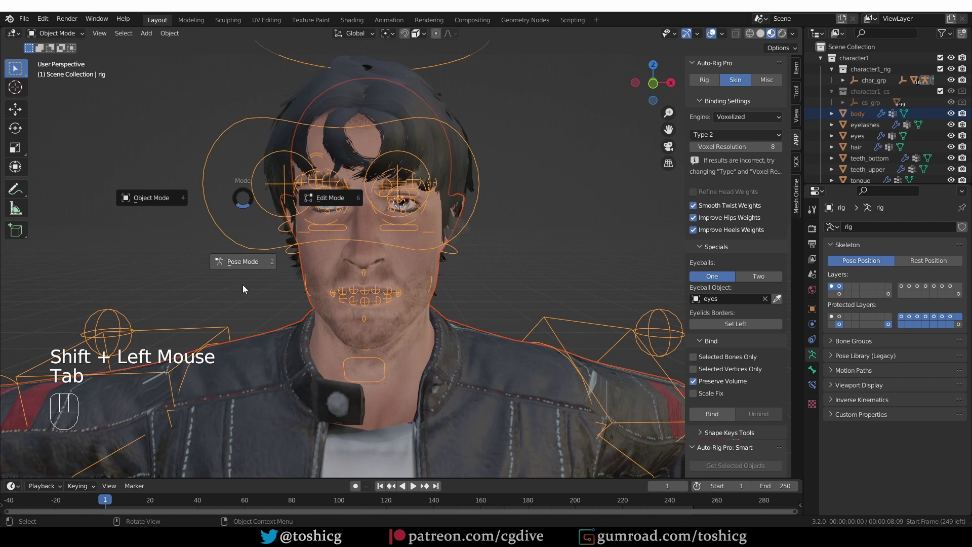
click(232, 265)
key(a)
scroll(276, 294, down, 4)
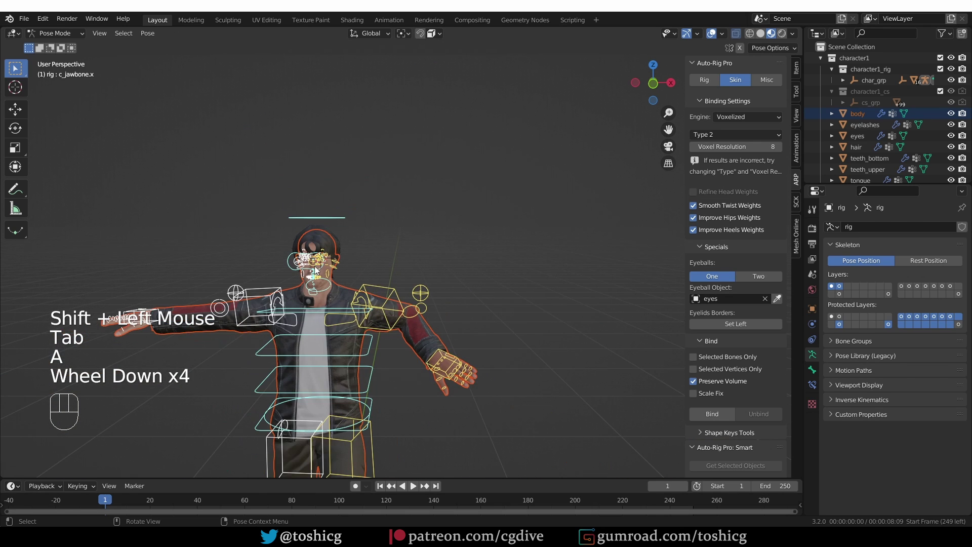
scroll(314, 270, up, 1)
key(alt+r)
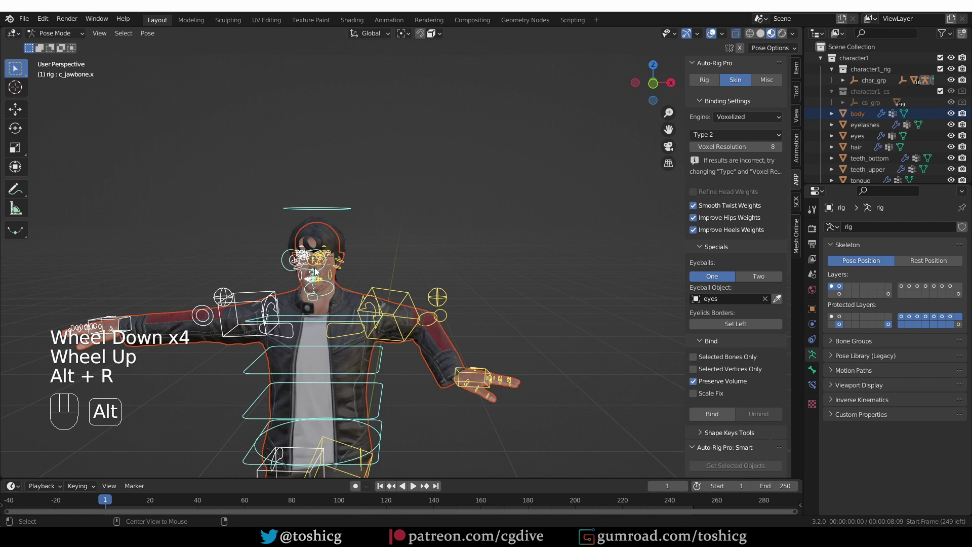
key(alt+g)
scroll(324, 273, up, 3)
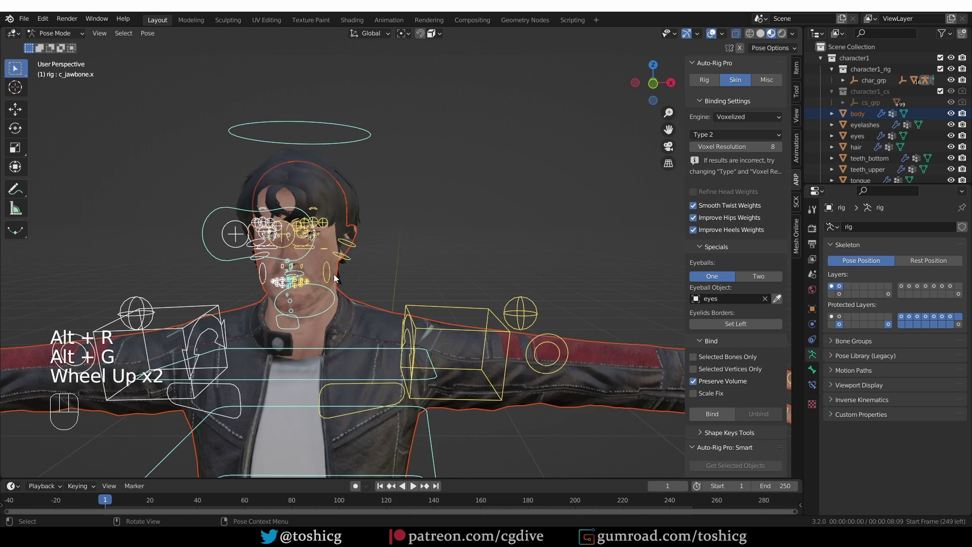
key(alt+s)
Bind the body to the rig in Object Mode with the Heat Maps engine and Selected Vertices Only enabled.
key(Tab)
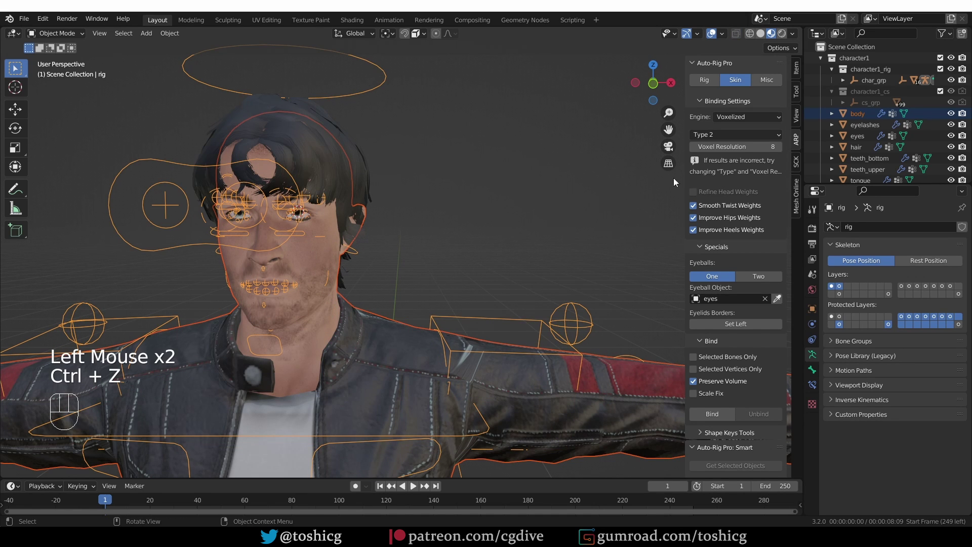
click(732, 117)
click(745, 129)
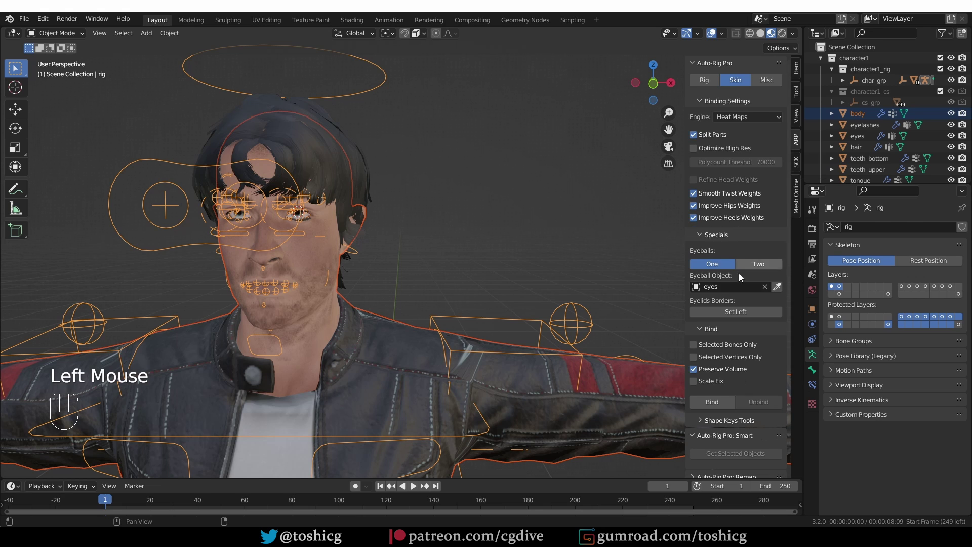
click(693, 357)
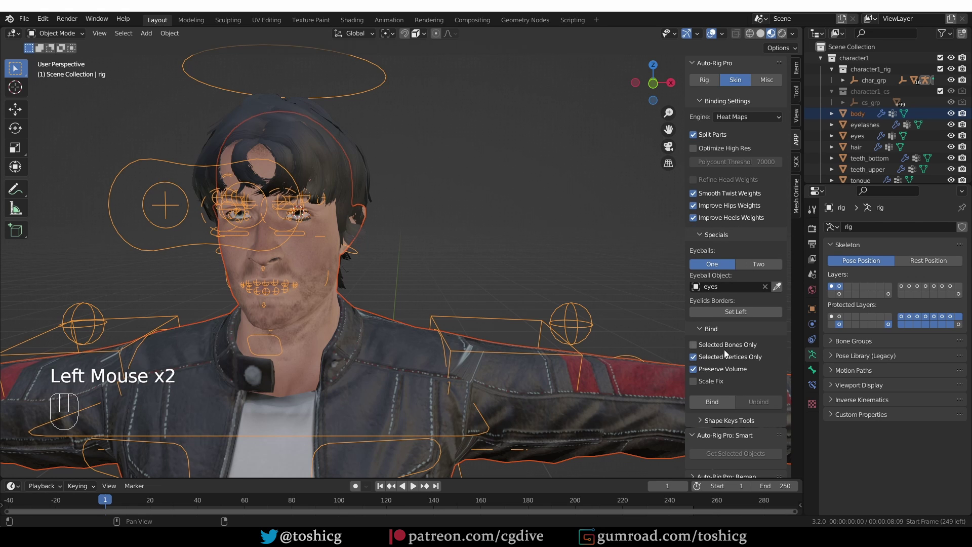
click(711, 403)
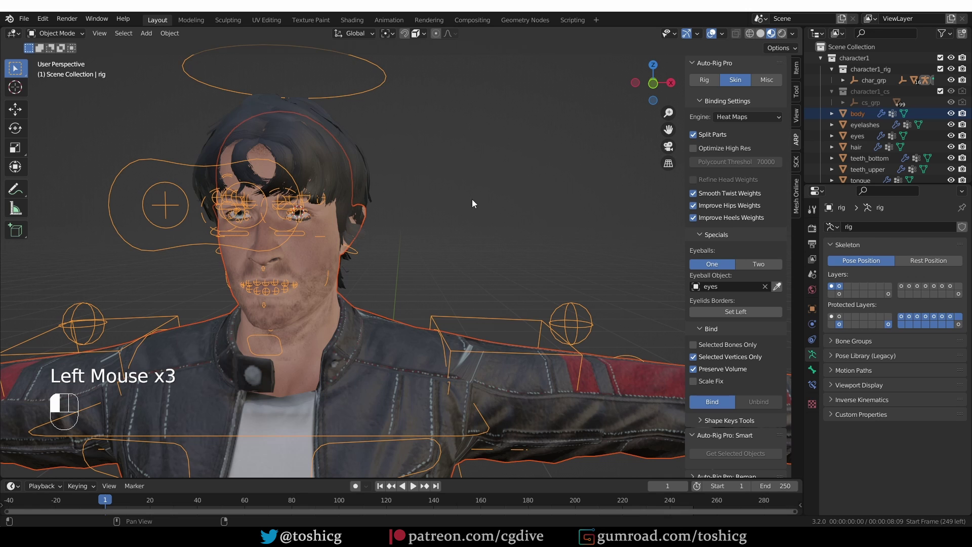
Move the jaw control by about -0.001 m in X, 0.002 m in Y and -0.028 m in Z to test the mouth, and clear its location.
middle_click(447, 238)
middle_drag(248, 262, 256, 251)
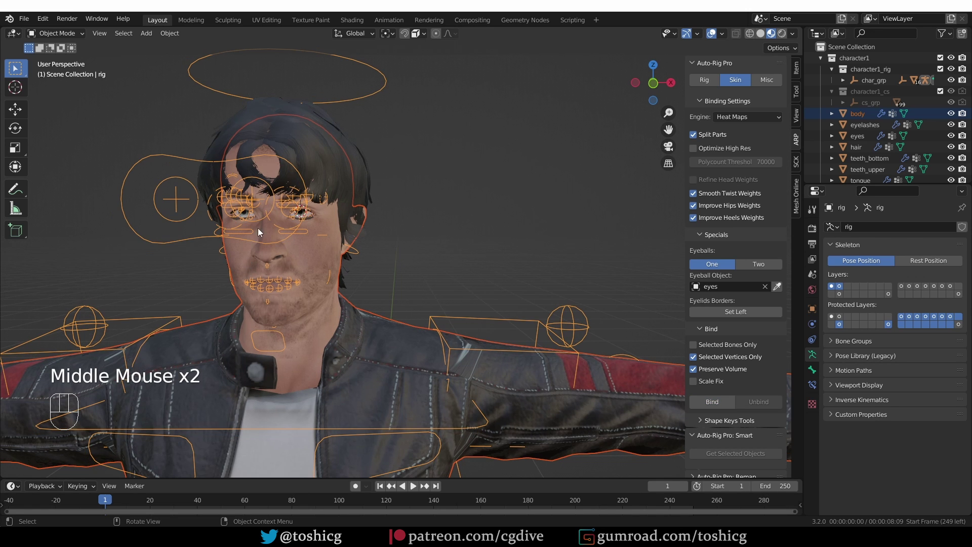
key(Tab)
click(282, 341)
key(g)
mouse_move(291, 340)
middle_down()
mouse_move(269, 339)
mouse_move(282, 336)
middle_up()
scroll(244, 299, up, 2)
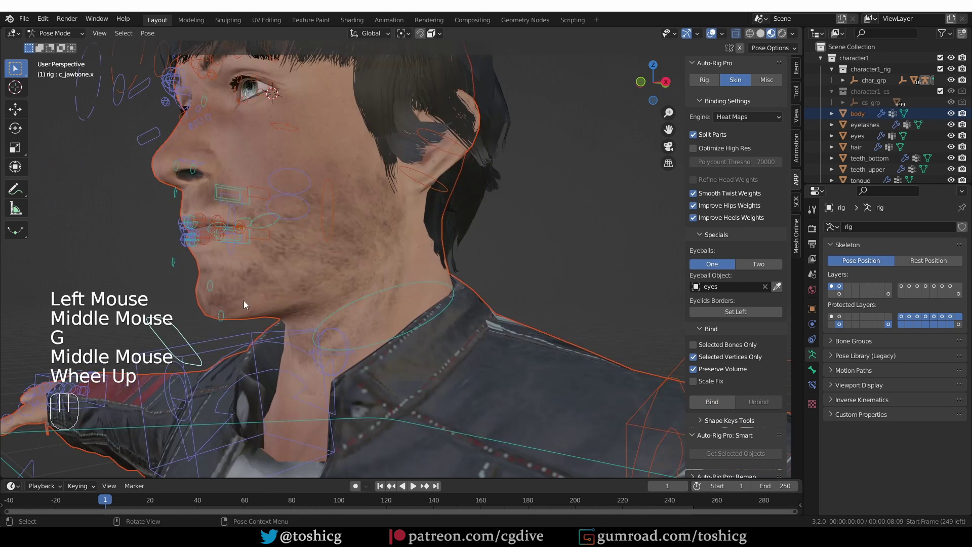
key(g)
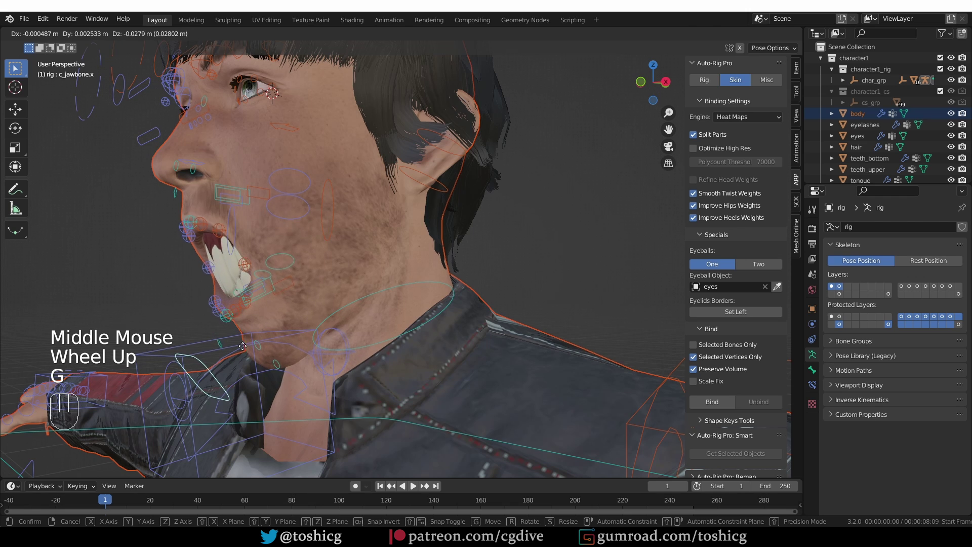
click(247, 334)
middle_drag(247, 332, 320, 245)
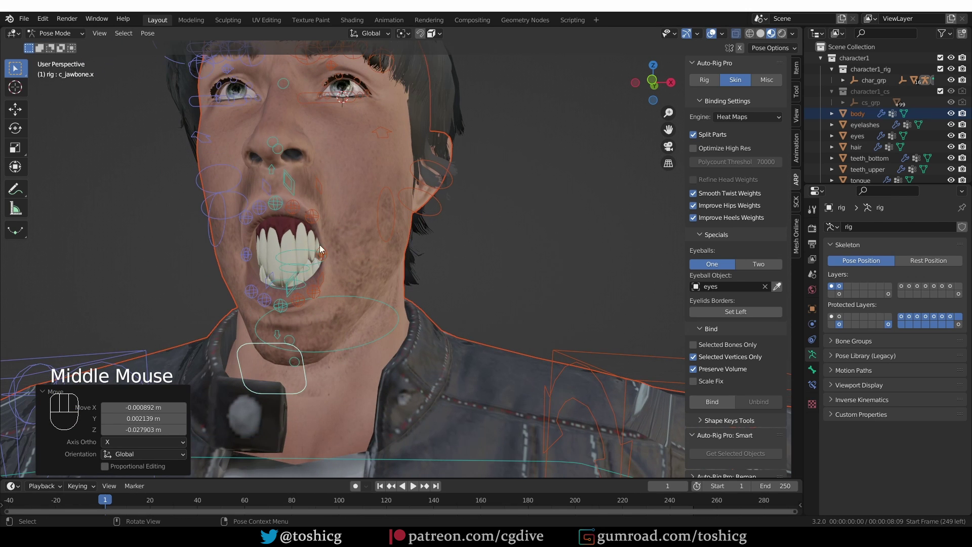
key(alt)
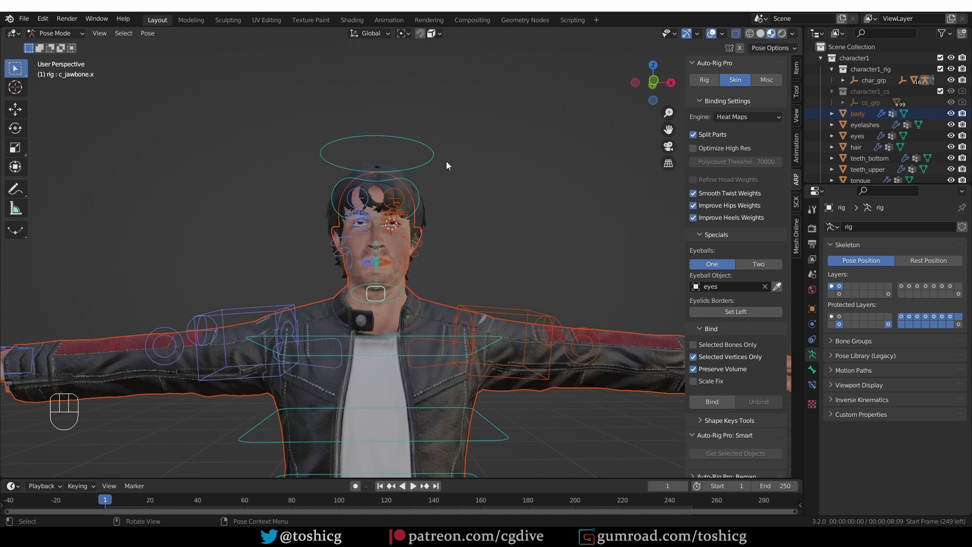
Trackball-rotate the head control to test the neck deformation, without keeping the rotation.
double_click(434, 154)
key(r)
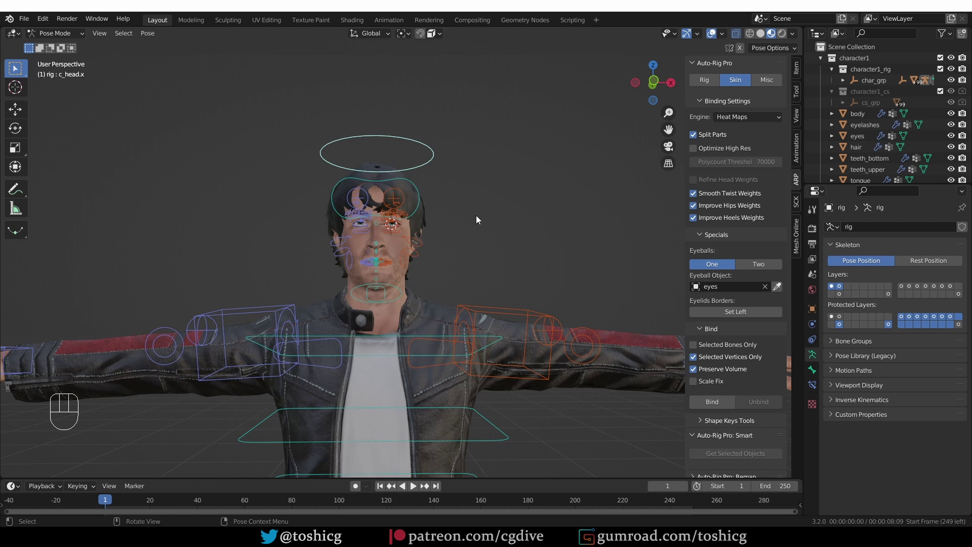
key(r)
key(r)
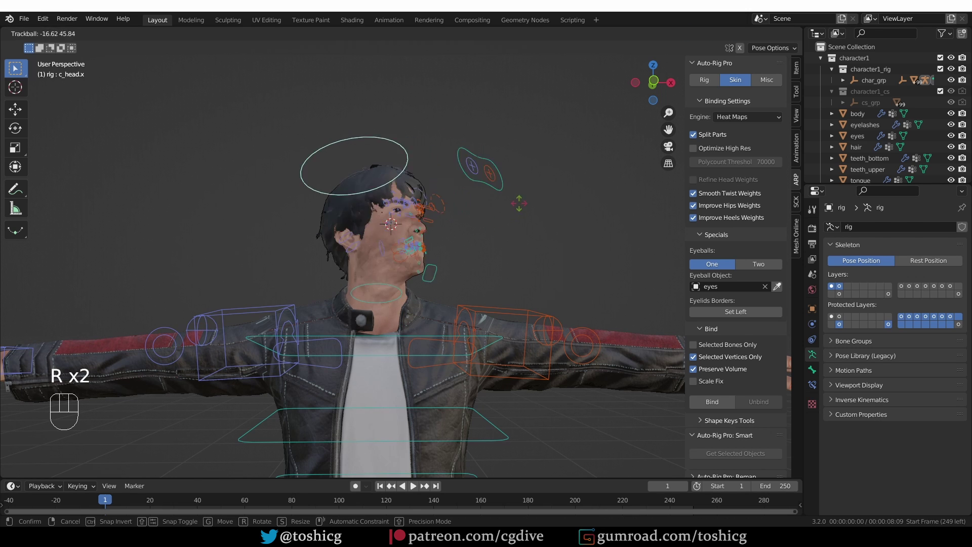
right_click(521, 238)
Select the left hand IK control and lower it toward the character's side to bend the arm.
scroll(524, 293, down, 2)
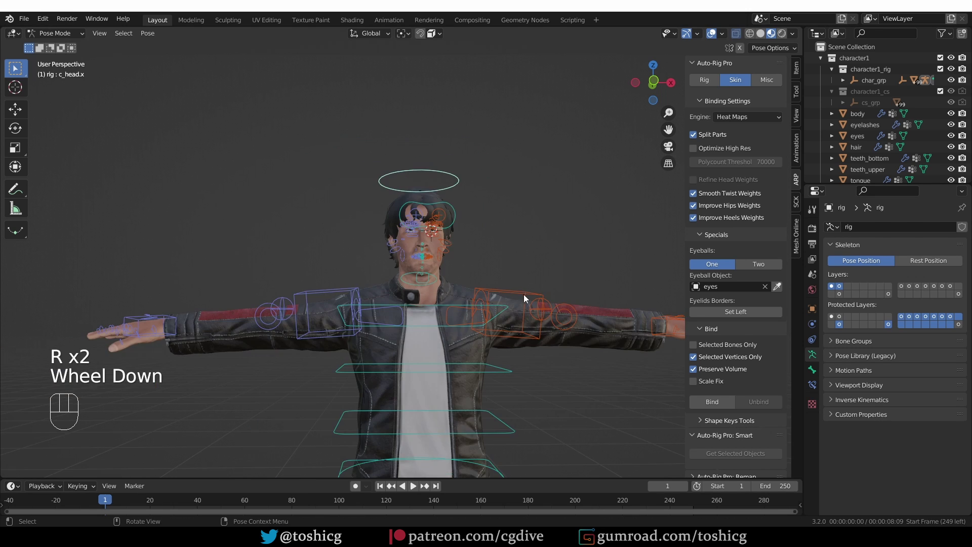
shift+middle_drag(524, 294, 388, 227)
scroll(399, 264, down, 2)
middle_drag(399, 263, 415, 273)
mouse_move(415, 273)
shift+middle_down()
mouse_move(436, 278)
mouse_move(422, 271)
shift+middle_up()
click(496, 188)
key(g)
click(411, 271)
Rotate the left hand IK control by 48.5° and move it slightly closer to the hip.
key(r)
click(394, 238)
scroll(436, 278, up, 3)
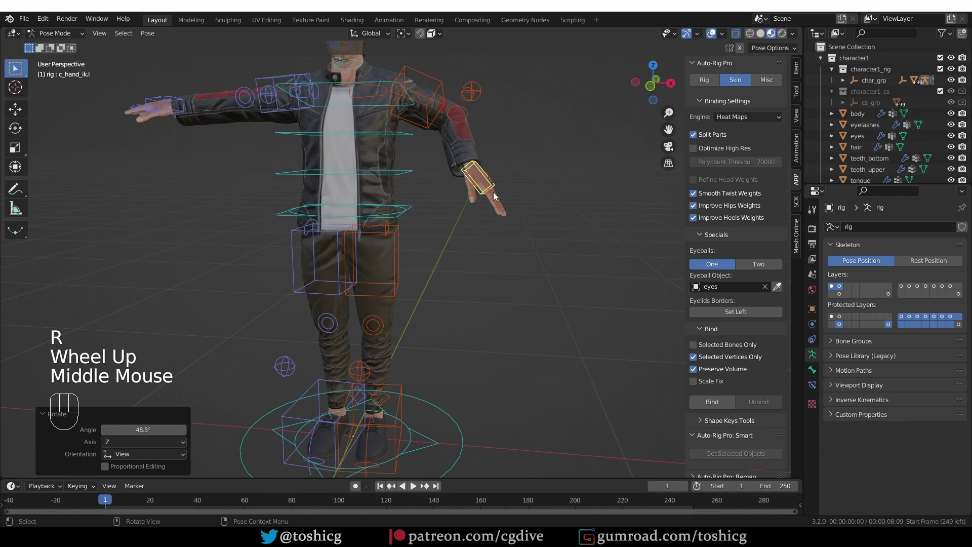
key(g)
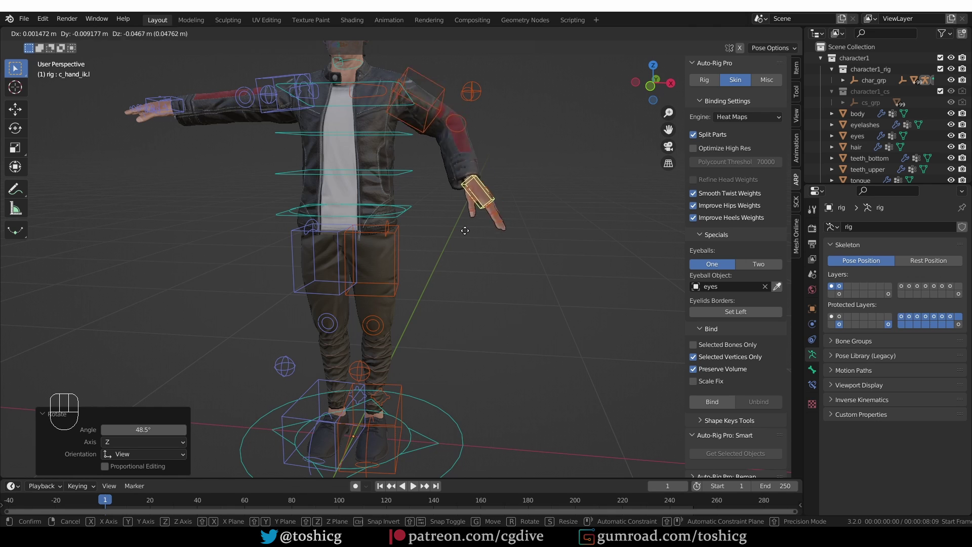
click(454, 242)
Move the left foot IK control by about 0.044 m in X, -0.324 m in Y and 0.306 m in Z, and try a trackball rotation.
click(400, 405)
middle_drag(536, 365, 446, 355)
key(g)
click(381, 276)
key(t)
key(t)
key(r)
key(r)
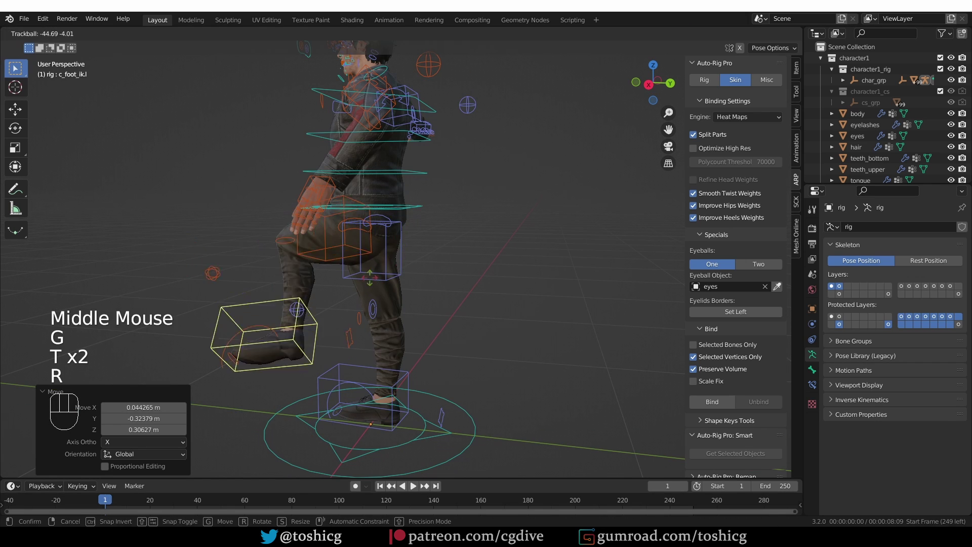
right_click(370, 277)
Move the raised left foot control outward and down, and trackball-rotate it by 57.9° and 1.72°.
middle_drag(370, 278, 475, 281)
key(g)
click(515, 304)
key(r)
key(r)
click(515, 355)
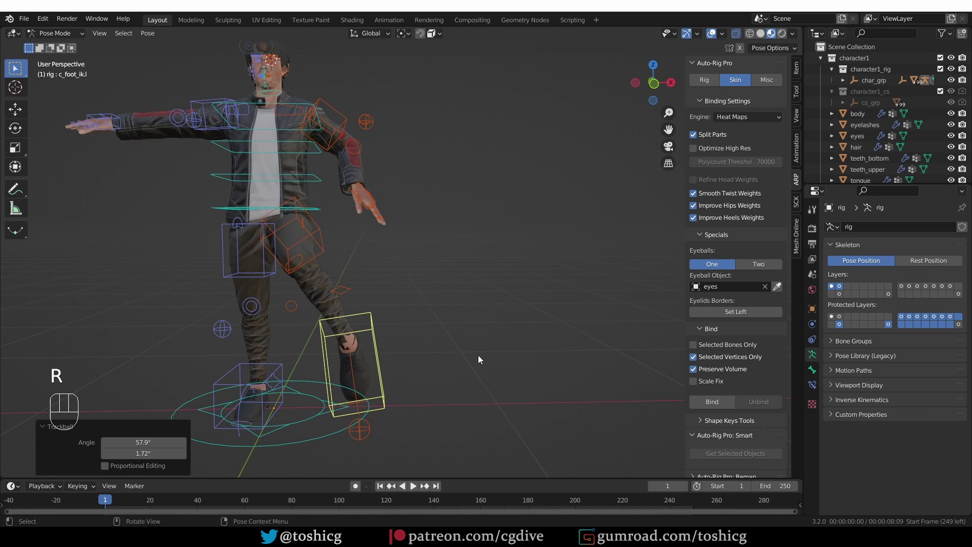
Trackball-rotate the left foot control by -8.02° and 45.8° to test the knee and ankle deformation.
middle_drag(478, 355, 415, 365)
scroll(415, 364, up, 3)
middle_drag(415, 364, 360, 371)
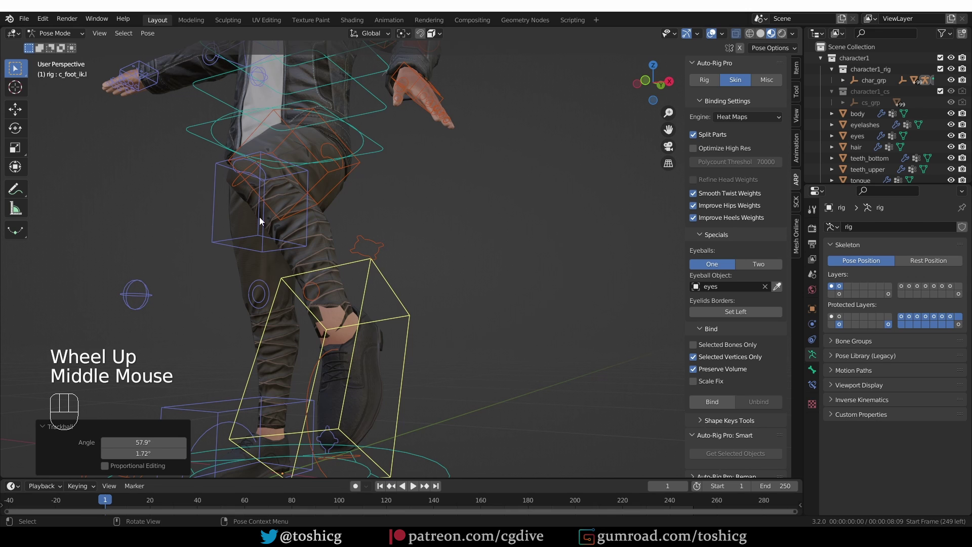
key(r)
key(r)
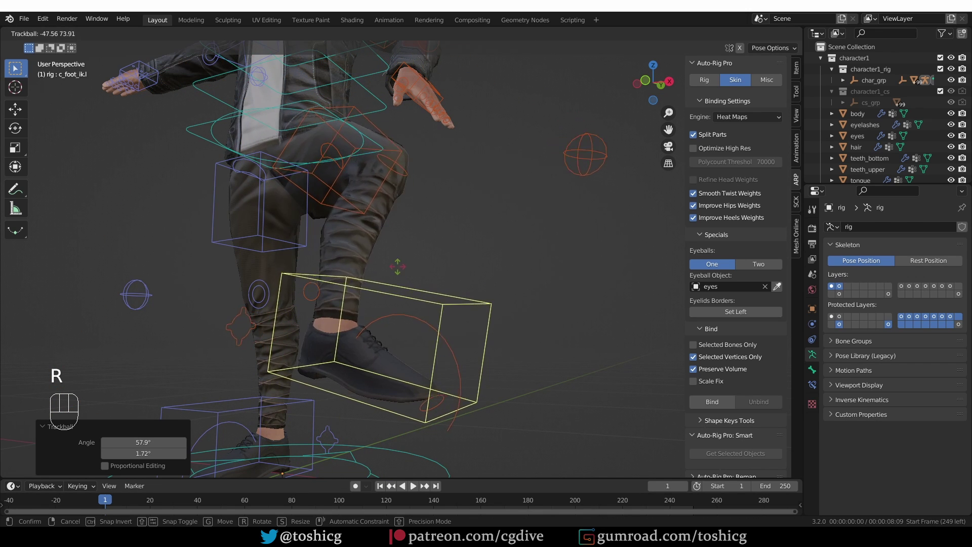
click(421, 329)
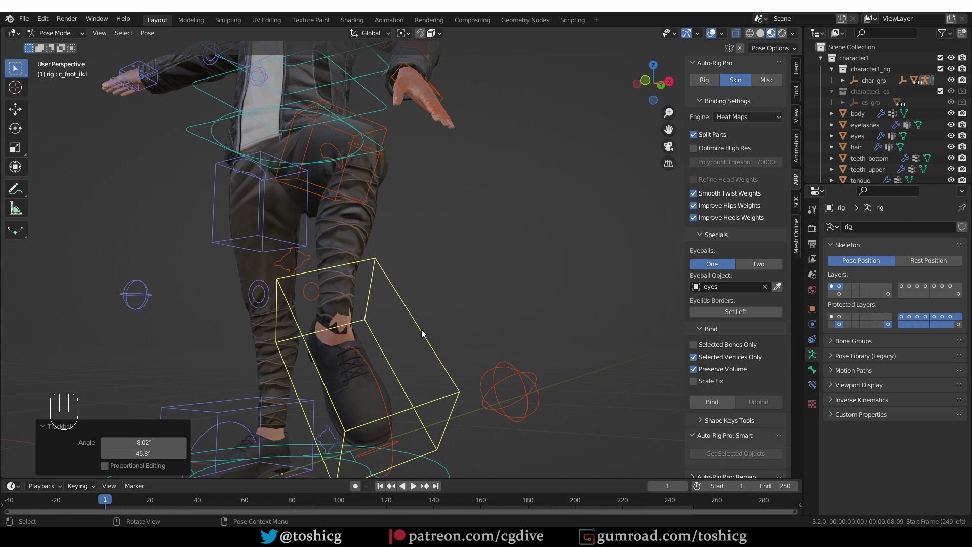
Select the left hand IK control again and move it slightly to adjust the arm pose.
scroll(422, 329, down, 3)
scroll(431, 227, up, 2)
shift+middle_drag(421, 329, 421, 243)
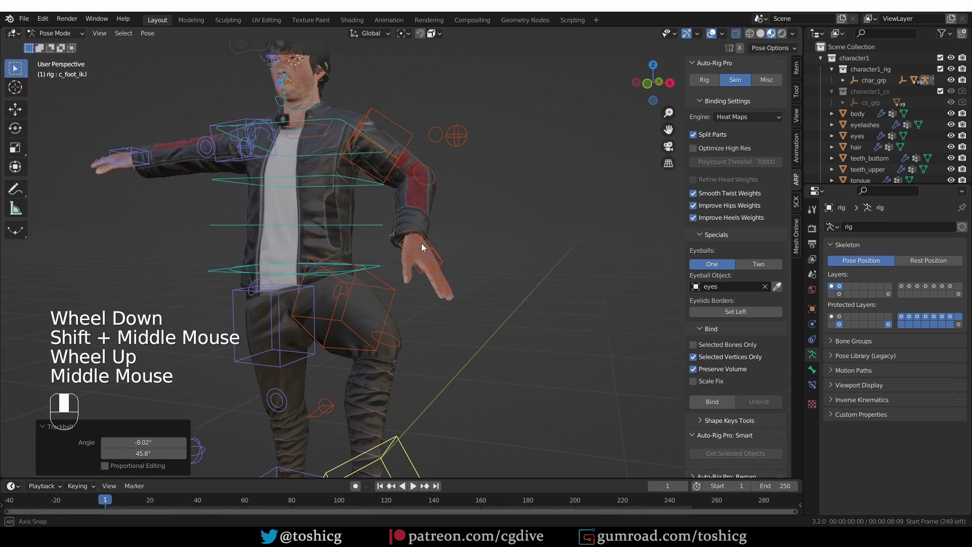
click(409, 261)
key(g)
click(424, 249)
Select an upper torso control and rotate it to test the upper body deformation.
middle_drag(296, 66, 297, 96)
click(310, 145)
key(r)
shift+middle_drag(297, 96, 242, 147)
click(320, 131)
Select the head control and trackball-rotate it to pose the head.
click(308, 49)
key(r)
key(r)
click(300, 48)
Move the jaw control down about 0.025 m to open the mouth and examine the lip and teeth deformation.
scroll(275, 147, up, 4)
click(200, 210)
middle_drag(203, 212, 189, 201)
key(g)
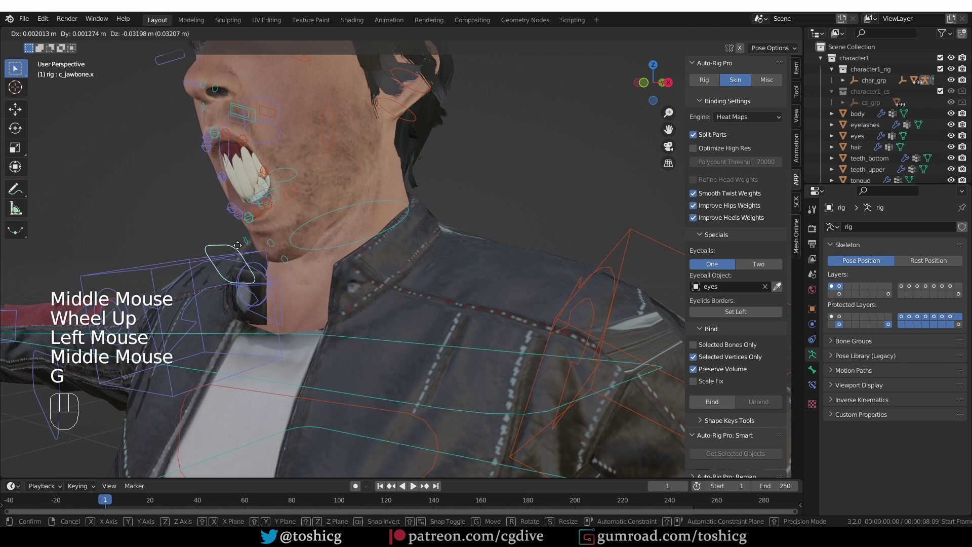
click(237, 248)
middle_drag(236, 248, 267, 154)
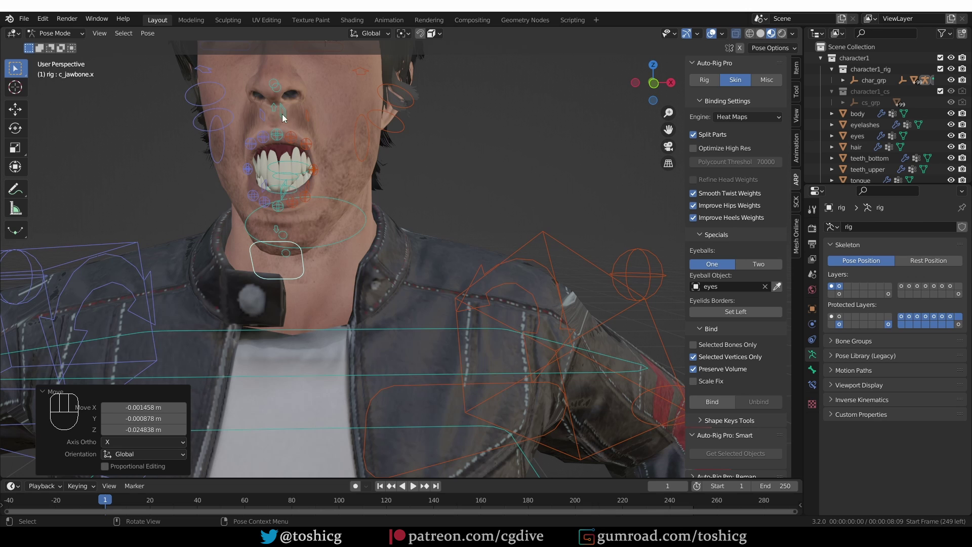
shift+middle_drag(261, 170, 279, 263)
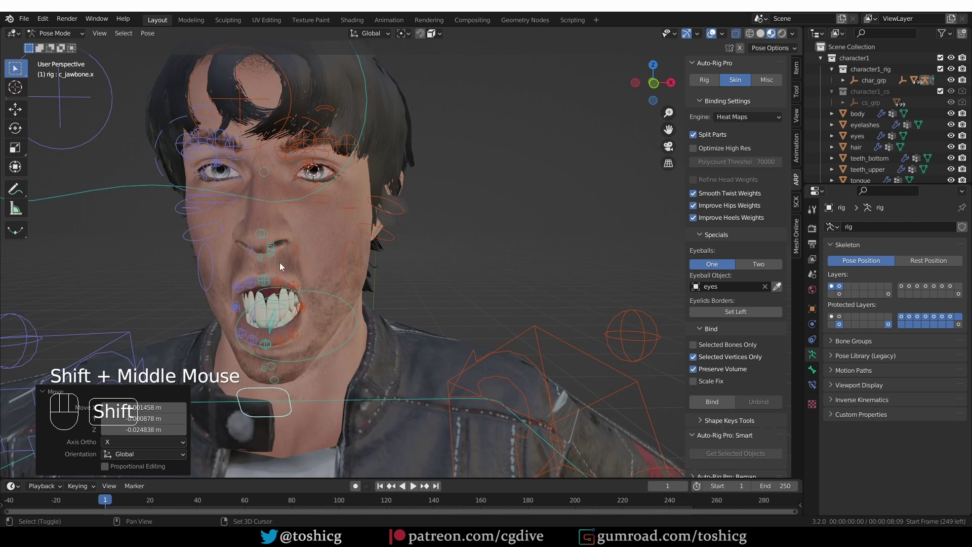
Move the left upper eyelid control to test the eyelid deformation.
scroll(279, 263, down, 1)
scroll(279, 262, up, 2)
click(339, 129)
key(g)
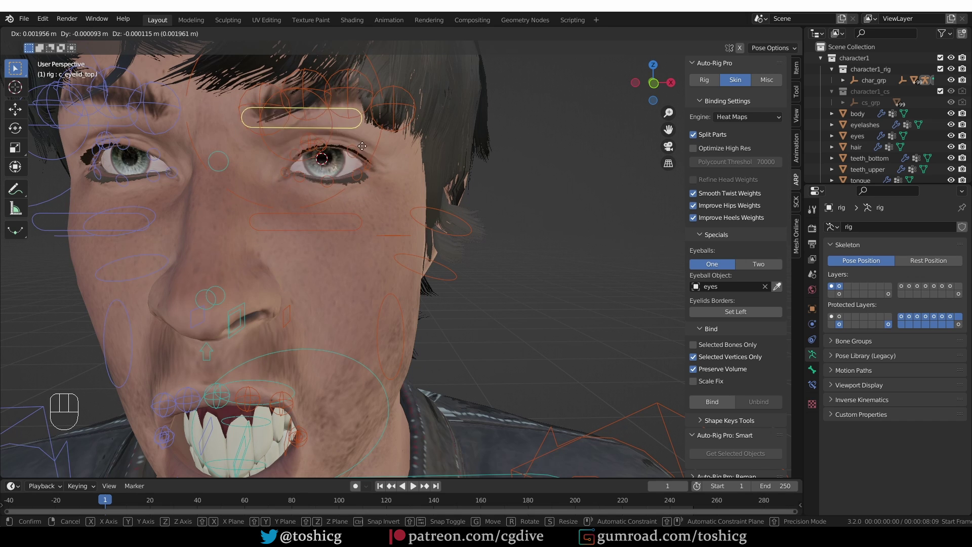
click(406, 322)
Move the left hand IK control to test the shoulder and elbow deformation.
scroll(406, 323, down, 4)
scroll(369, 256, down, 4)
shift+middle_drag(406, 317, 399, 243)
click(413, 237)
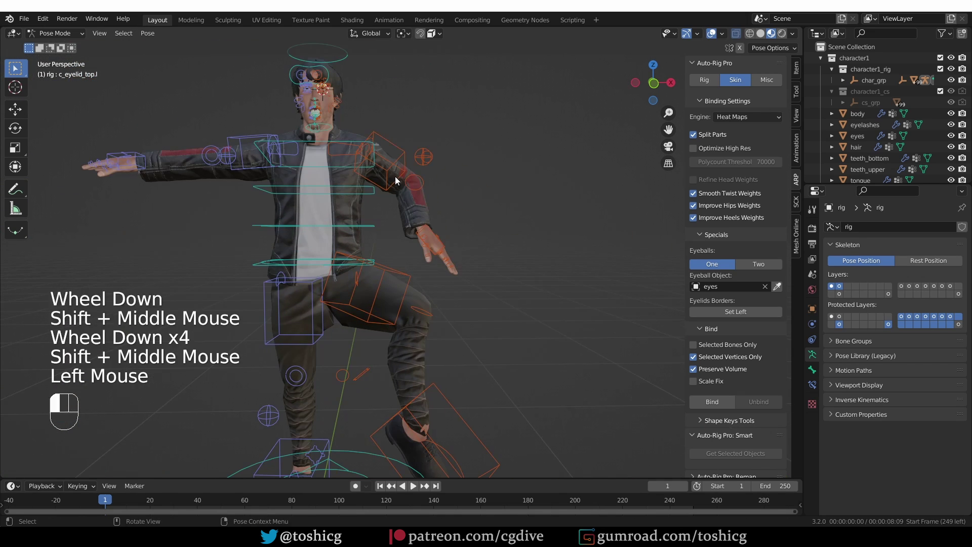
click(412, 237)
key(g)
scroll(342, 165, up, 2)
scroll(342, 166, down, 1)
shift+middle_drag(342, 166, 325, 196)
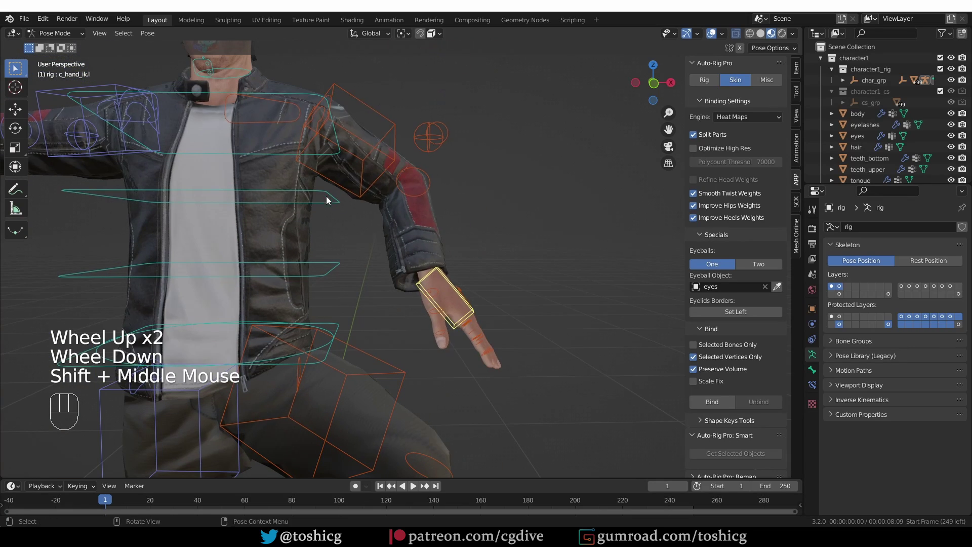
key(g)
key(g)
click(377, 281)
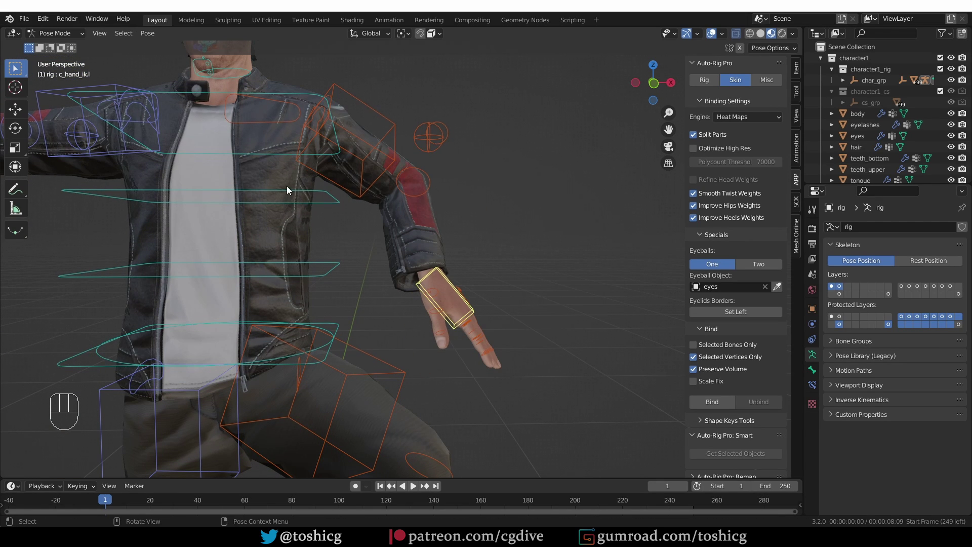
Raise the left foot IK control by about 0.106 m to test the hip and knee bend.
scroll(345, 352, down, 1)
shift+scroll(345, 353, down, 1)
shift+middle_drag(346, 352, 363, 358)
middle_drag(363, 359, 380, 364)
click(381, 365)
key(g)
click(381, 364)
key(g)
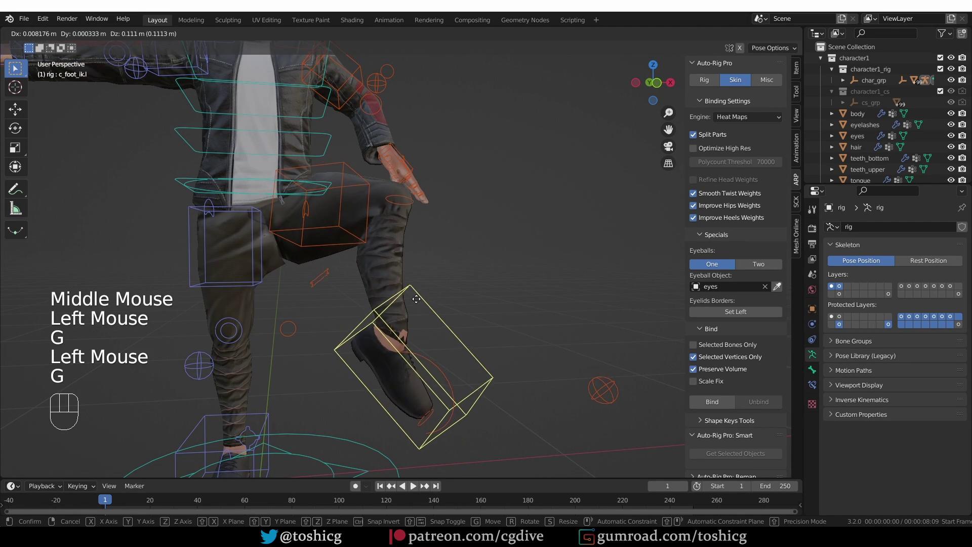
click(412, 341)
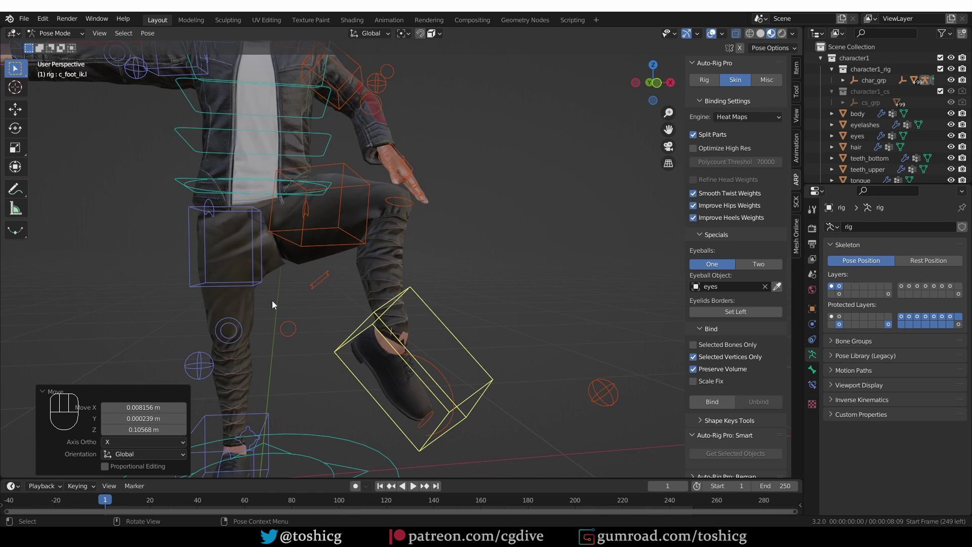
Move the left foot IK control again to test the thigh deformation at the hip from the front.
scroll(272, 304, up, 1)
middle_drag(274, 269, 283, 256)
key(g)
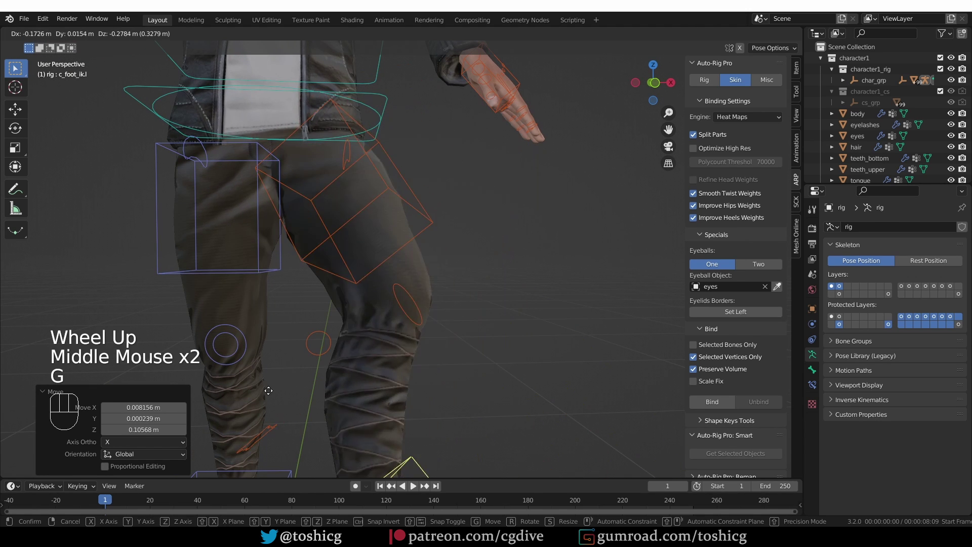
click(288, 303)
Clear the location and rotation of the left foot control and of all the rig's controls.
scroll(314, 238, down, 2)
key(alt+g)
key(alt+r)
key(alt+g)
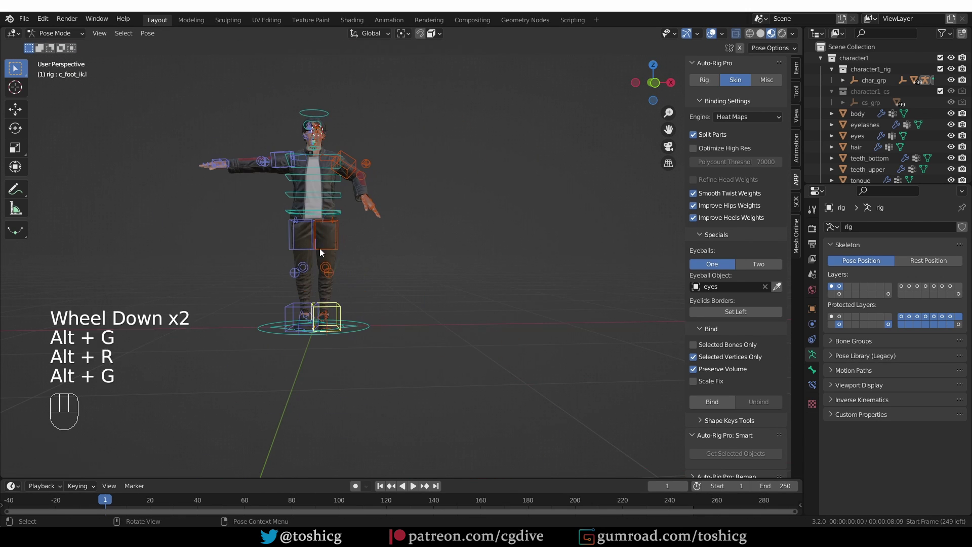
scroll(320, 251, up, 2)
shift+middle_drag(320, 253, 336, 336)
key(a)
key(alt+r)
key(alt+g)
middle_drag(358, 289, 369, 269)
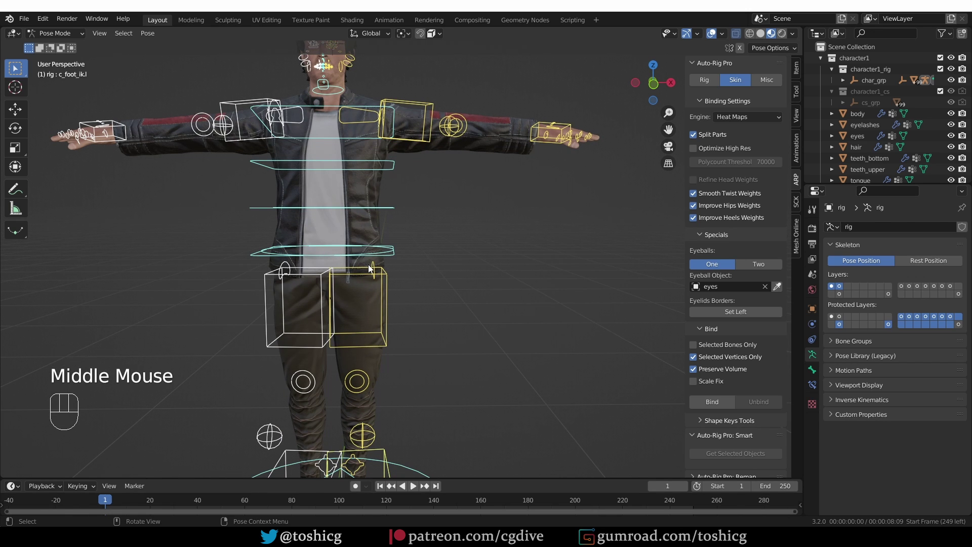
shift+middle_drag(394, 408, 394, 383)
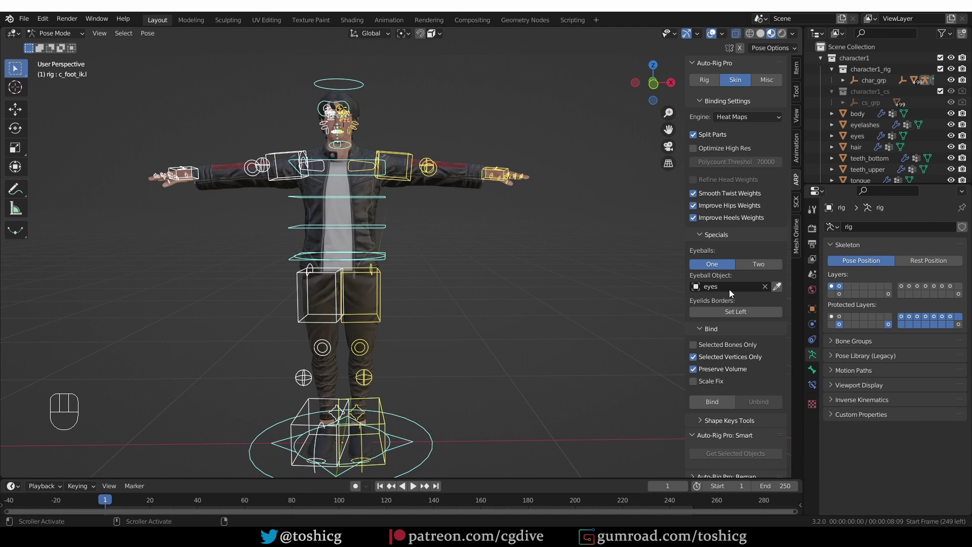
Viewed from the side, move only the left foot IK control about 0.52 m forward and 0.39 m up.
middle_drag(410, 428, 350, 424)
key(g)
right_click(291, 377)
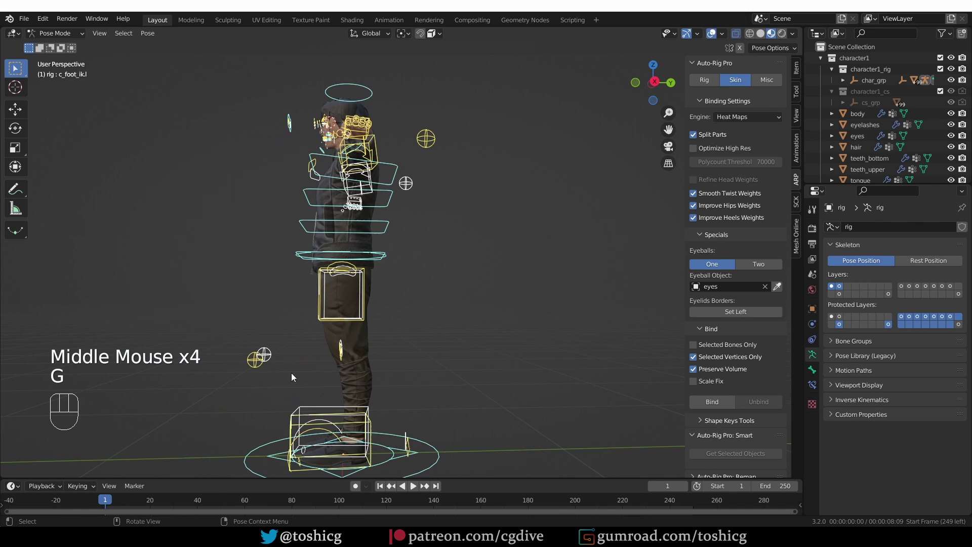
click(298, 428)
click(298, 429)
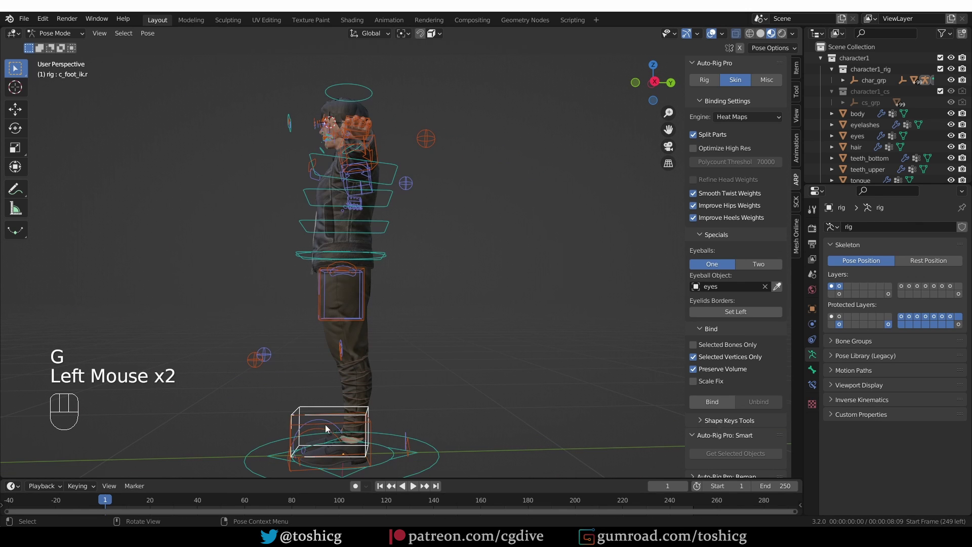
click(291, 428)
key(g)
click(364, 347)
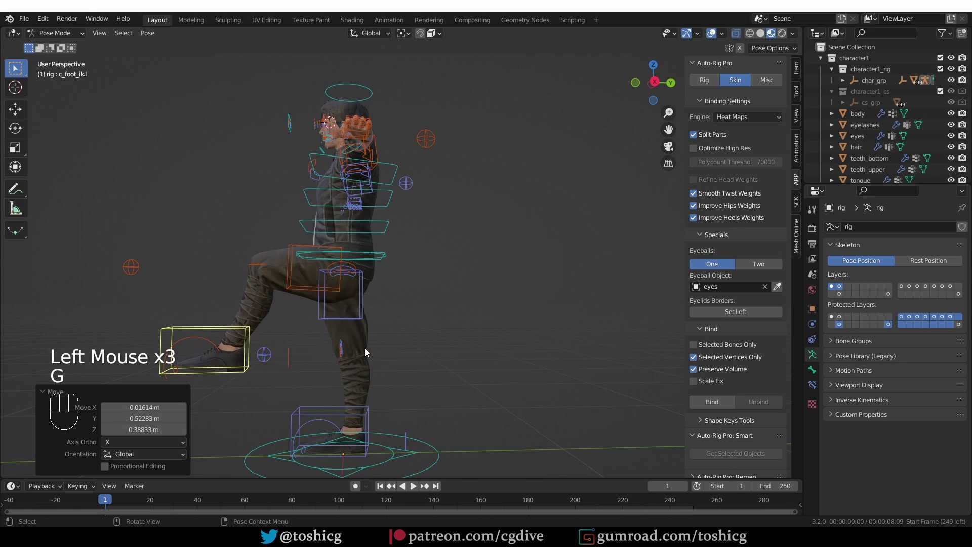
In Object Mode, compare the body's rig armature modifier with Preserve Volume on and off, leaving the option disabled.
scroll(362, 345, up, 2)
key(Tab)
click(211, 220)
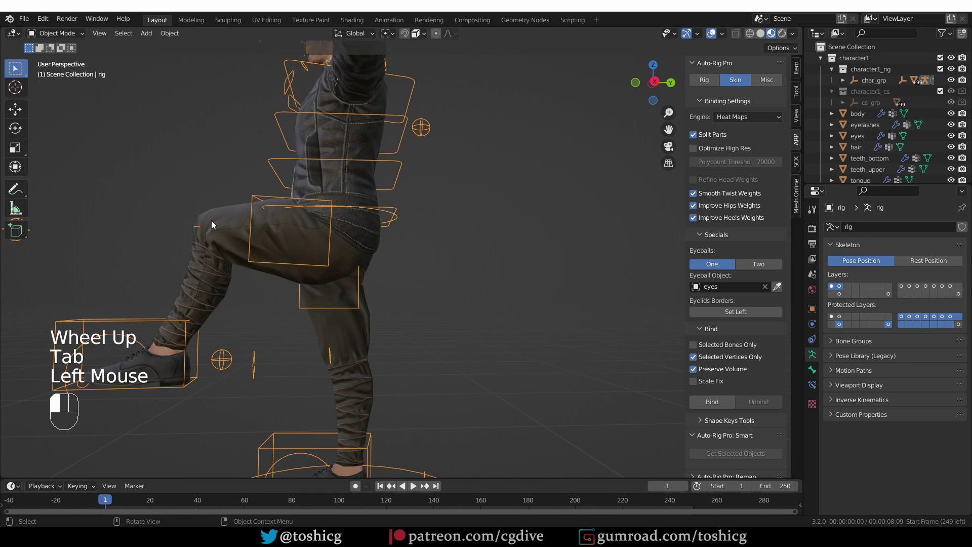
click(810, 324)
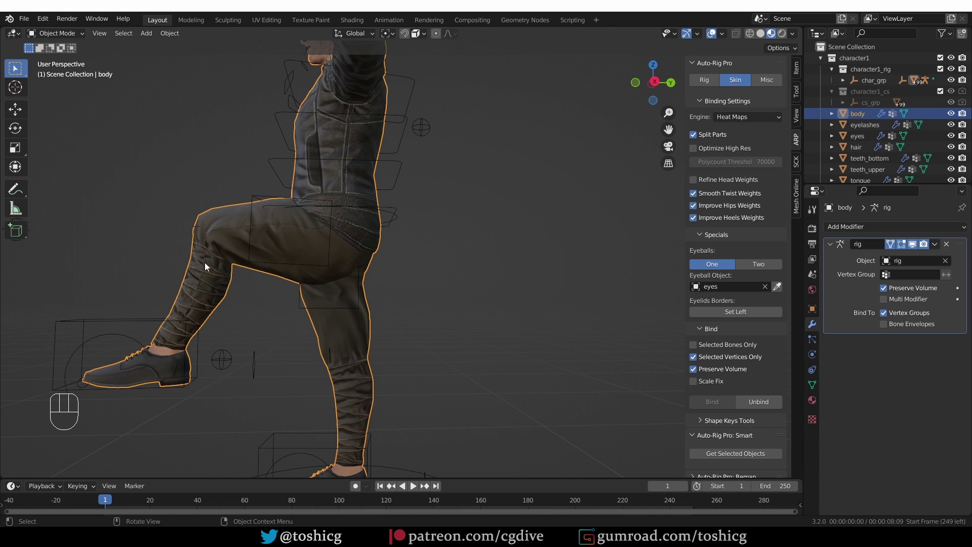
click(911, 288)
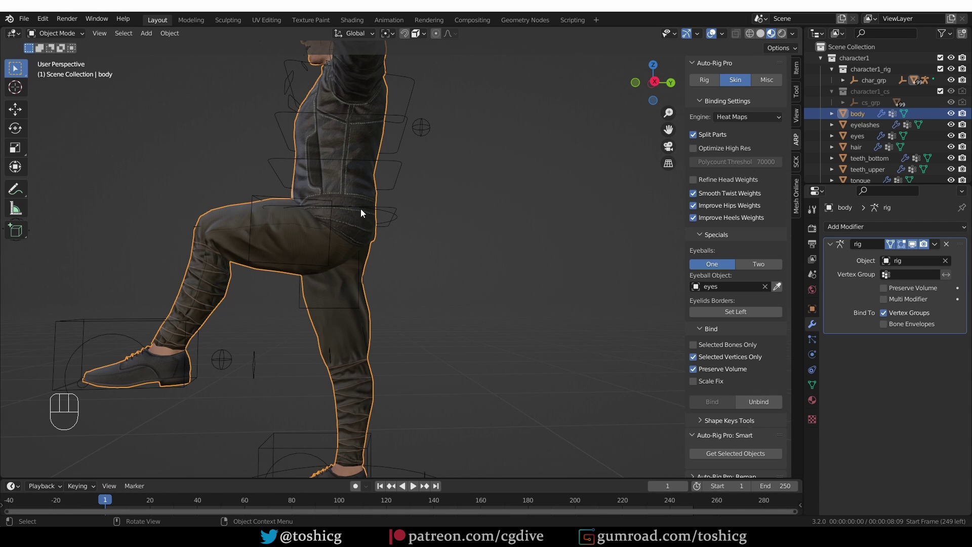
click(883, 287)
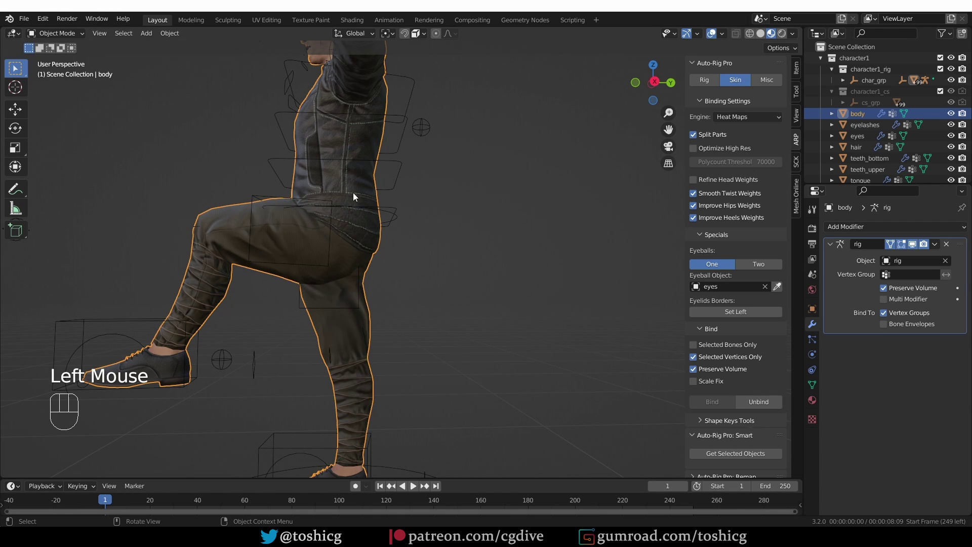
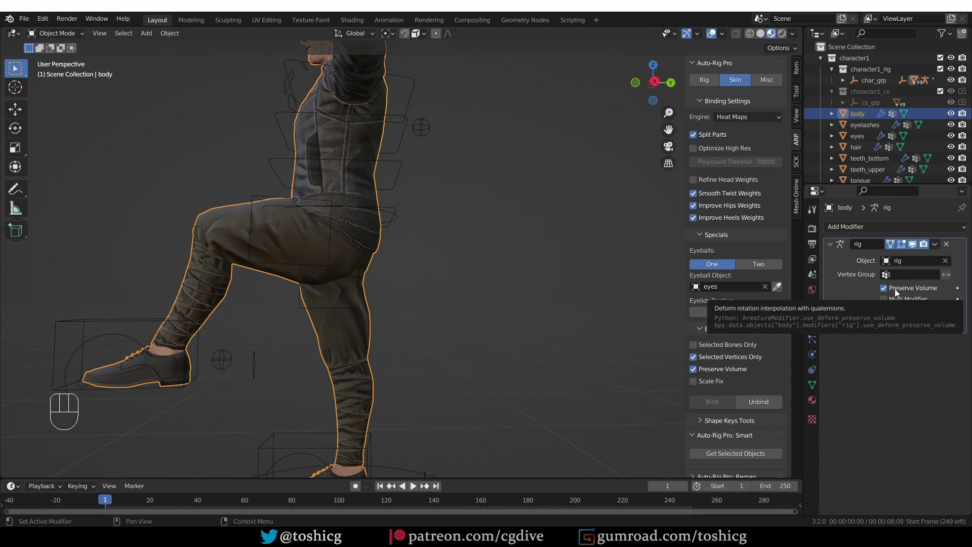
click(884, 287)
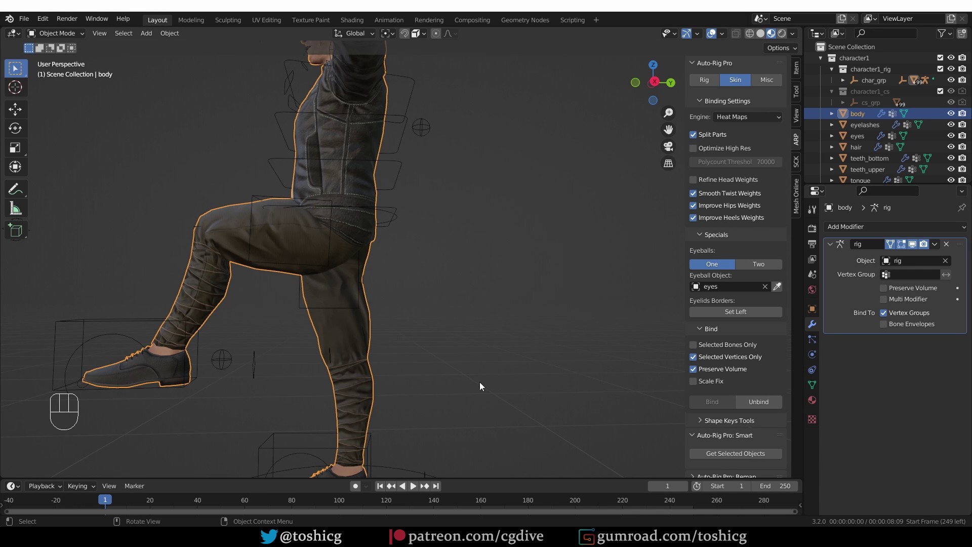
Return the rig to Pose Mode and clear the rotation, location and scale of all controls.
click(132, 330)
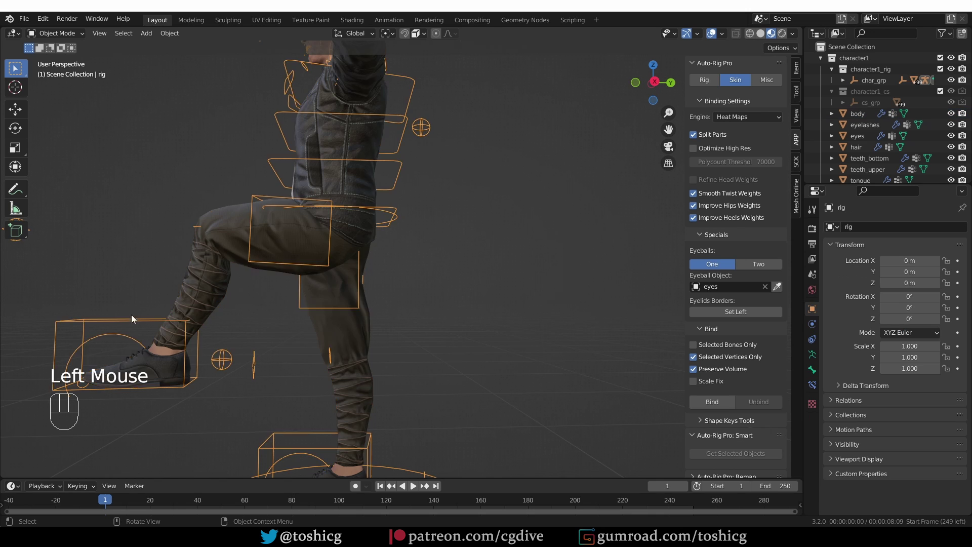
key(Tab)
key(a)
key(alt+r)
key(alt+g)
key(alt+s)
middle_drag(131, 348, 339, 327)
scroll(264, 346, down, 1)
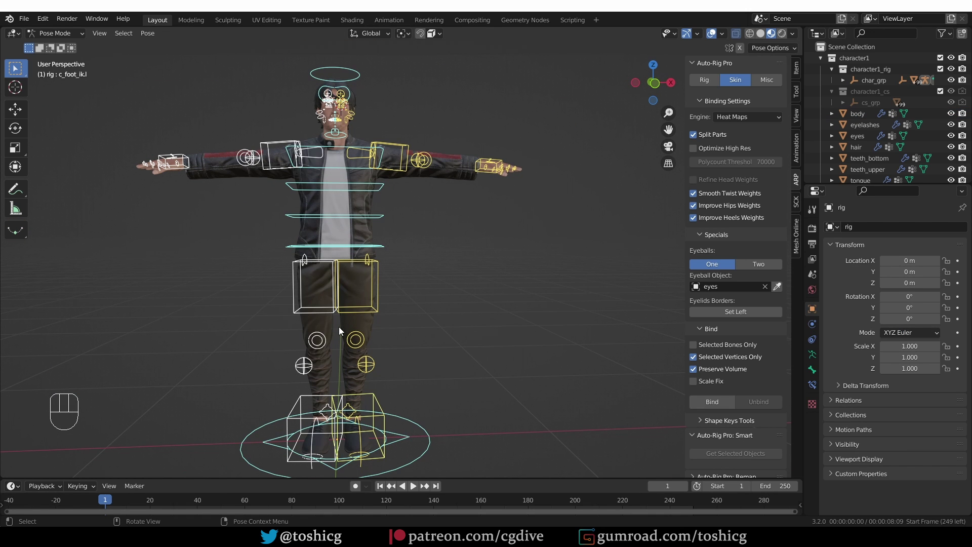
Switch back to Object Mode and hide the body mesh to expose the teeth.
key(Tab)
shift+middle_drag(338, 338, 321, 189)
scroll(370, 205, up, 2)
click(439, 164)
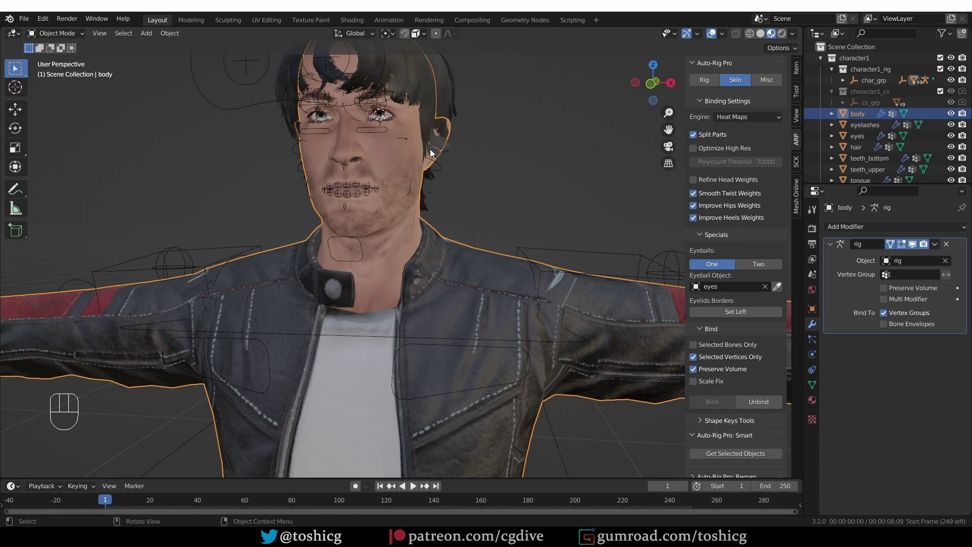
key(h)
Try moving the upper and lower teeth meshes separately, and select the upper teeth again.
scroll(387, 173, up, 4)
click(406, 162)
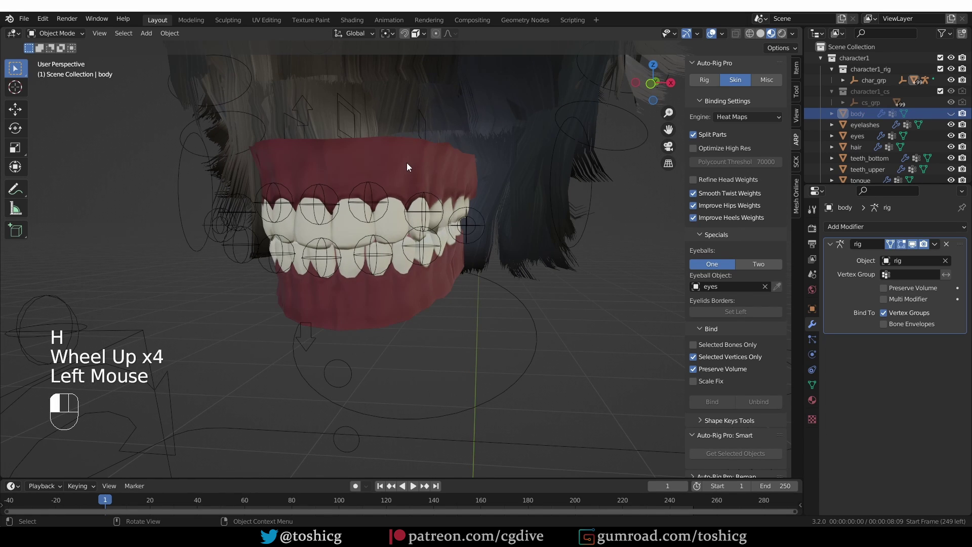
key(g)
key(g)
click(386, 311)
key(g)
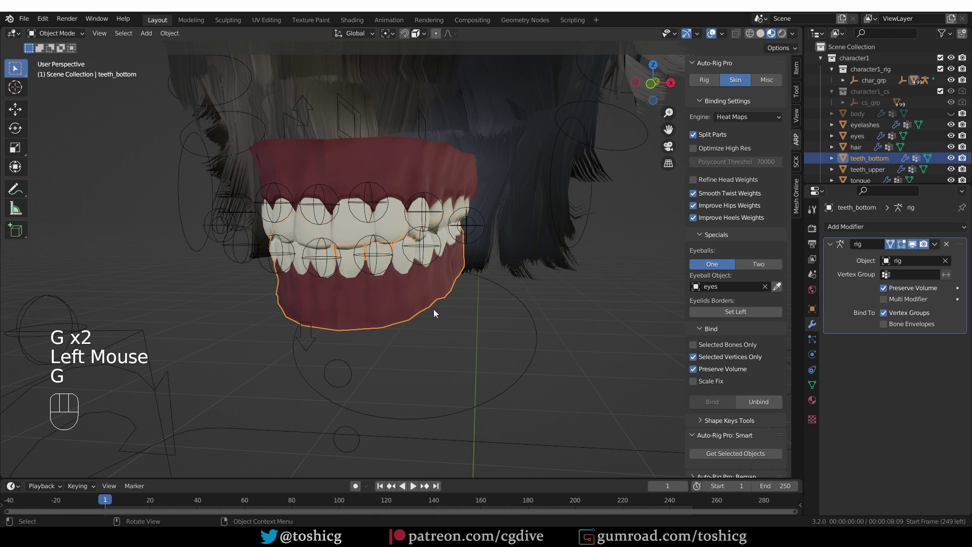
click(424, 152)
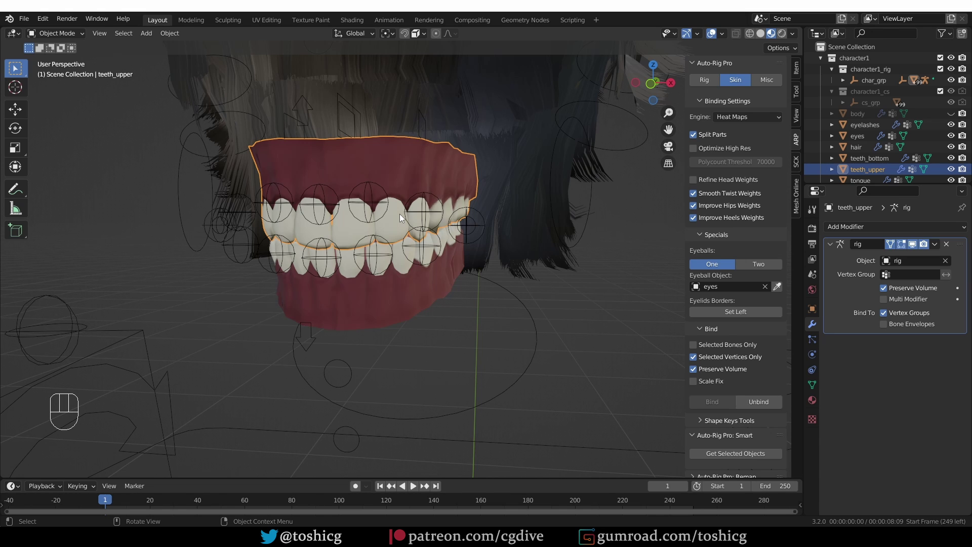
Select the rig and start editing its reference bones in Auto-Rig Pro.
click(703, 81)
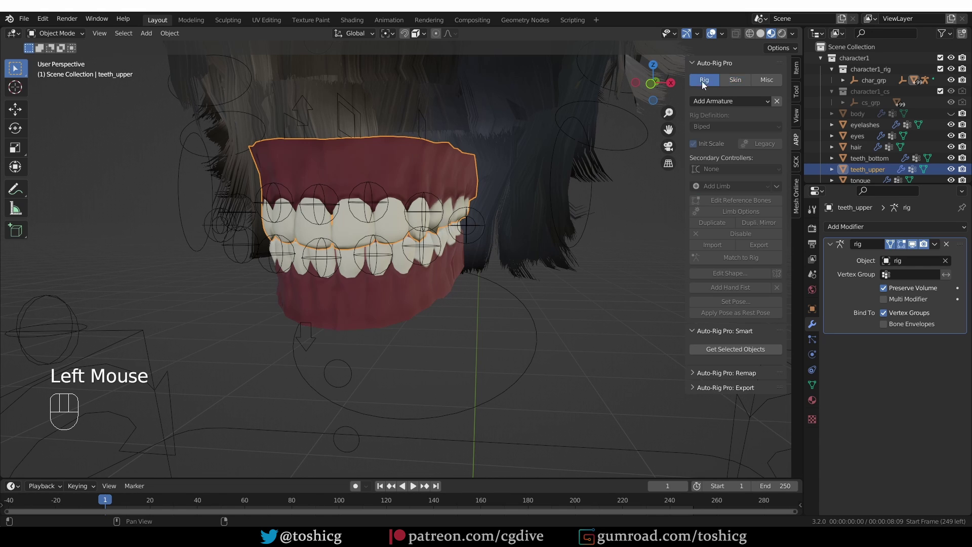
click(506, 296)
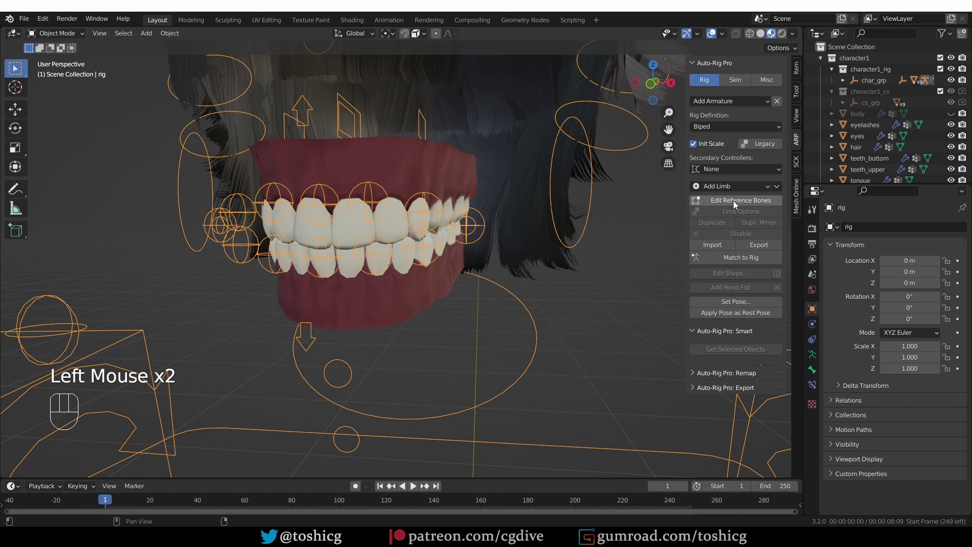
click(748, 200)
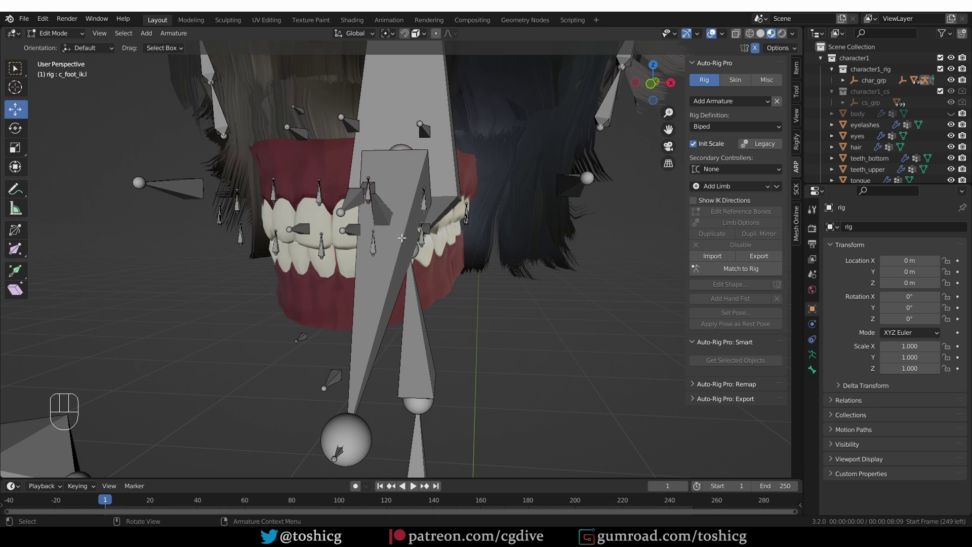
Select the three tongue reference bones, starting with tong_03_ref.x, to examine the tongue chain.
middle_drag(401, 237, 404, 123)
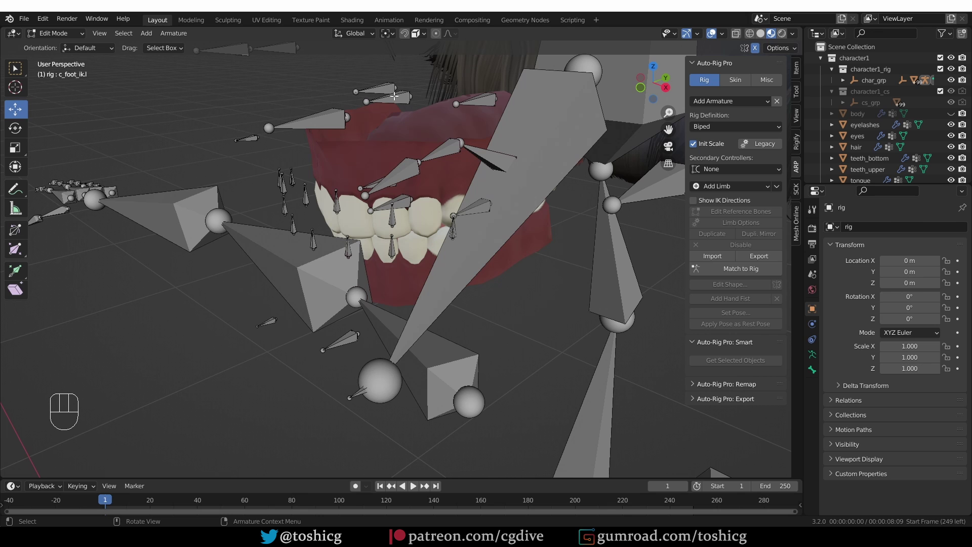
middle_drag(440, 190, 438, 188)
click(403, 180)
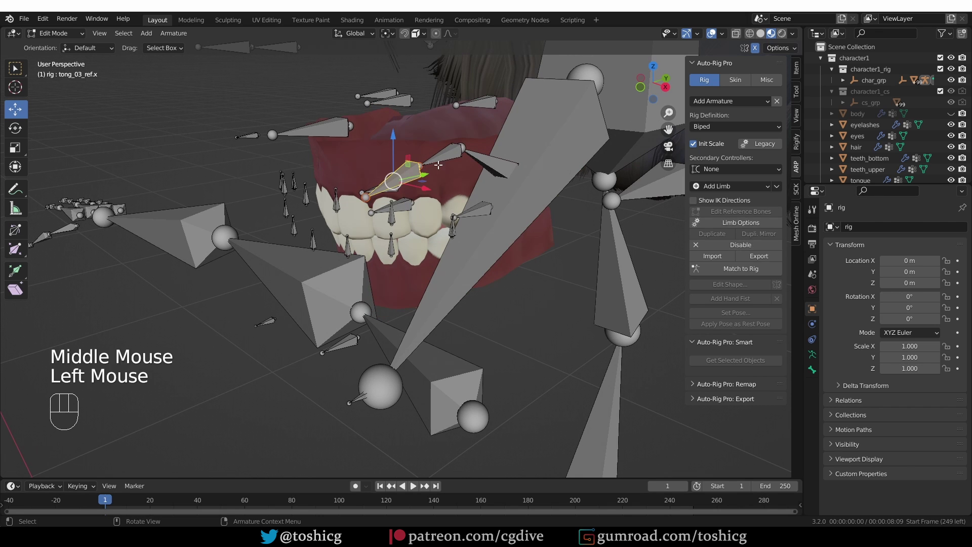
shift+click(440, 157)
shift+click(486, 157)
Select the upper teeth reference bones teeth_top_ref.x and teeth_top_ref.r in turn to examine their placement.
middle_drag(485, 157, 405, 104)
click(402, 105)
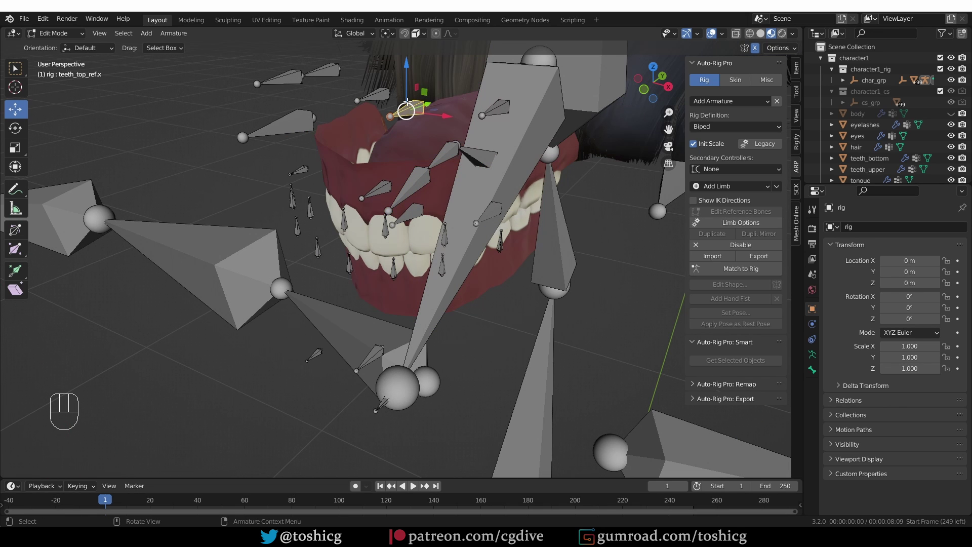
click(375, 94)
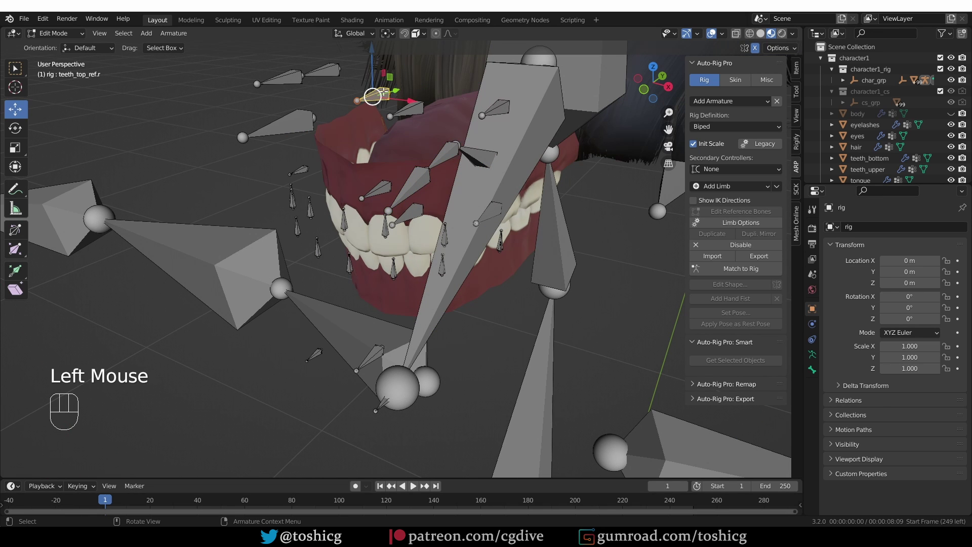
Select teeth_top_ref.l to examine its placement, and hide the jaw reference bone jaw_ref.x that covers the teeth bones.
click(499, 109)
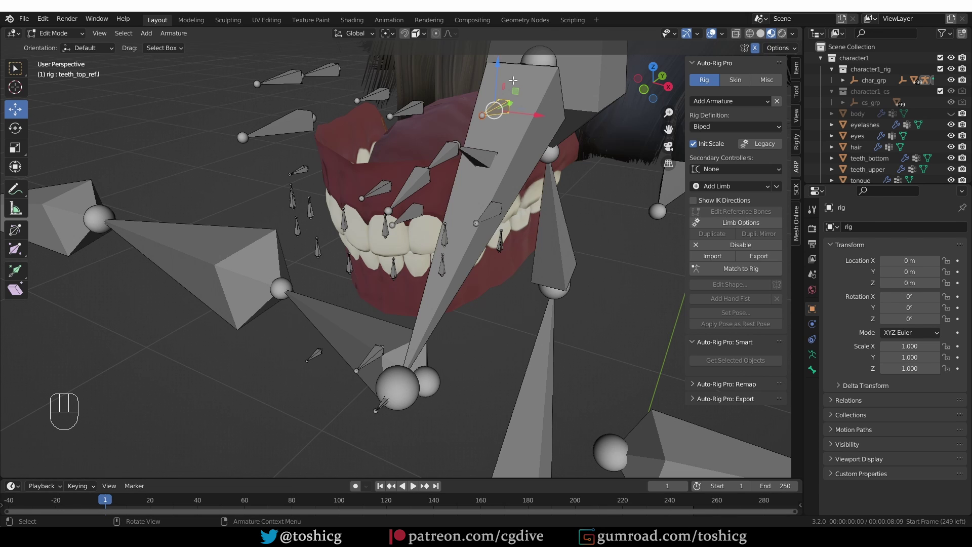
middle_drag(513, 80, 551, 103)
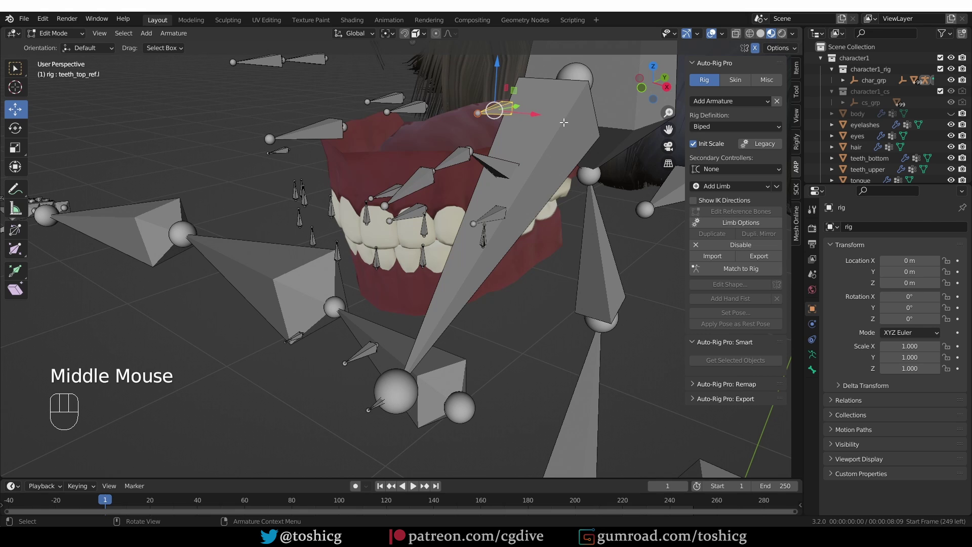
click(553, 119)
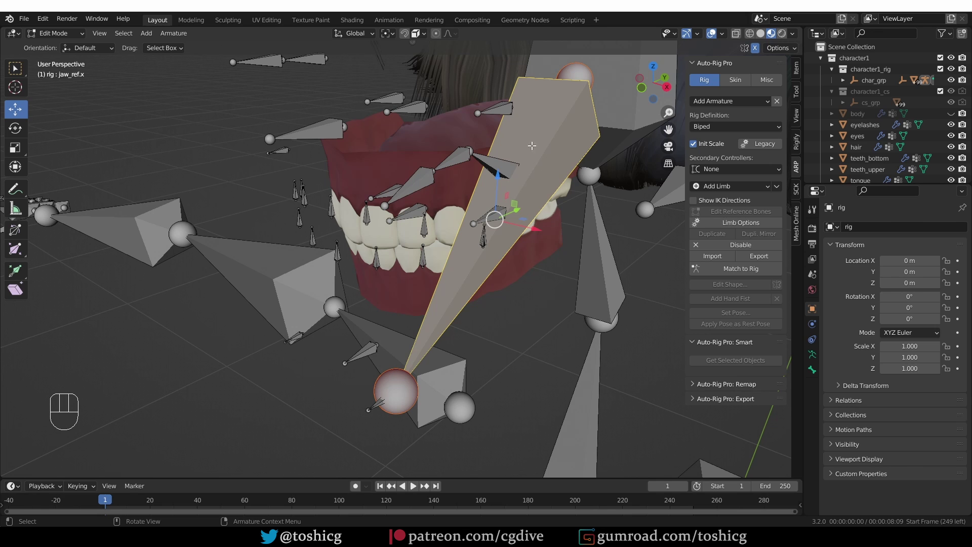
key(h)
middle_drag(435, 139, 405, 107)
Select the three upper teeth reference bones and move them down about 0.0113 m and back about 0.0014 m into the upper gum.
click(392, 104)
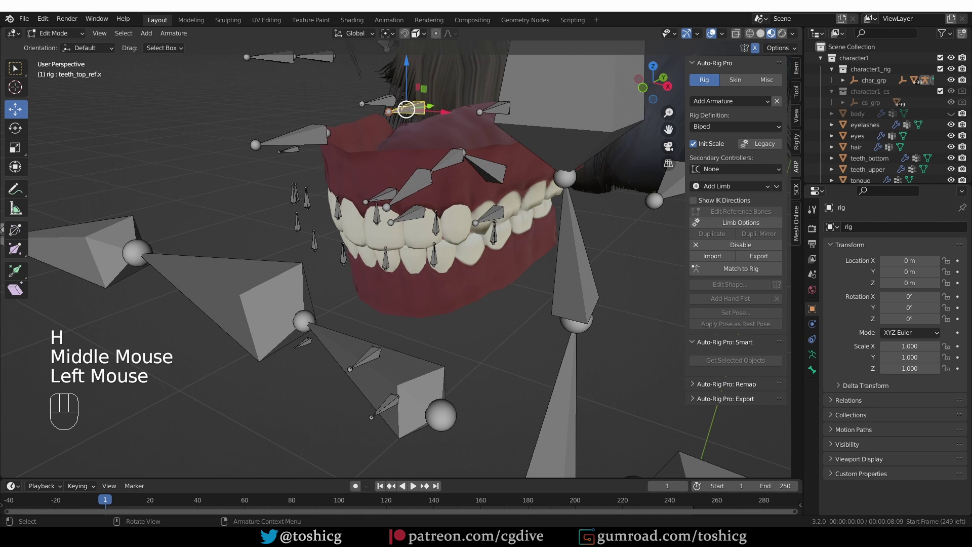
shift+click(420, 107)
shift+click(494, 107)
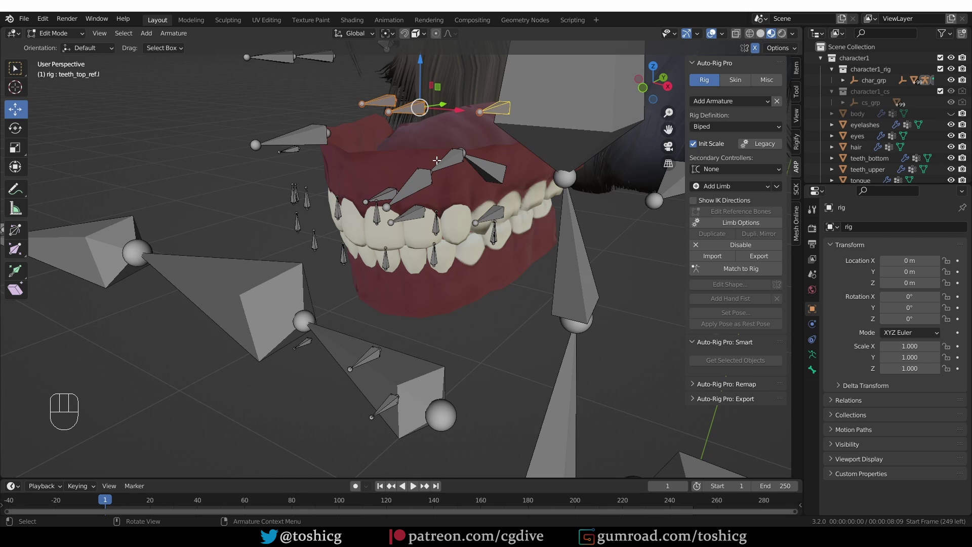
key(KP_3)
key(g)
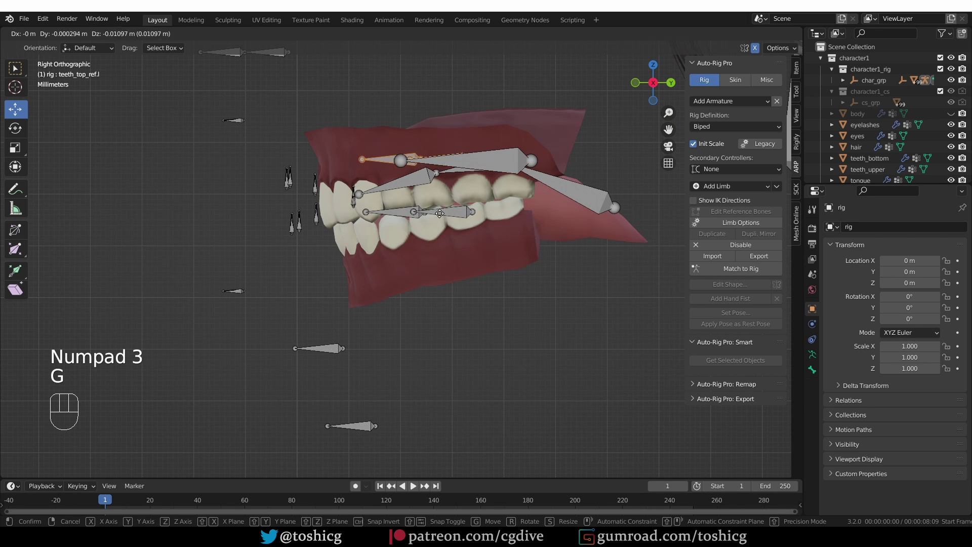
click(447, 217)
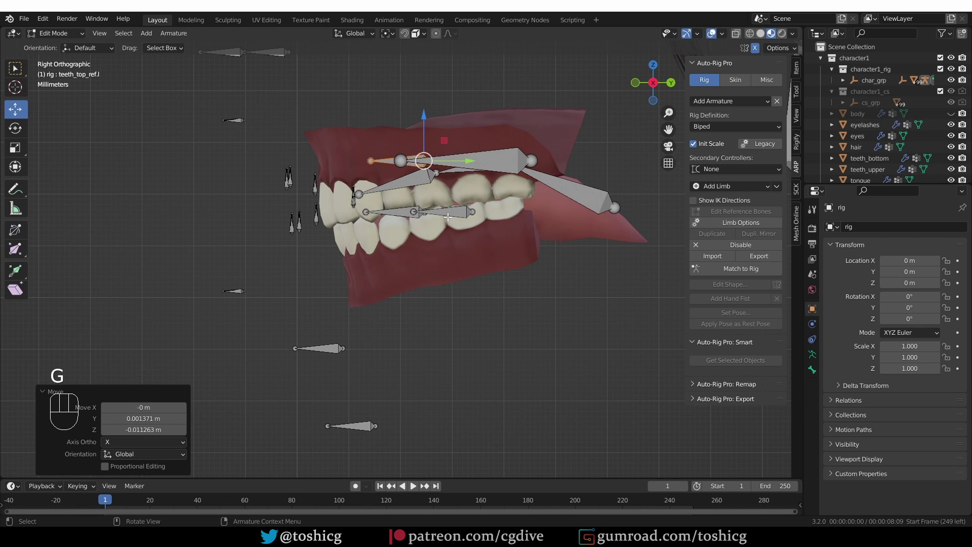
Move teeth_top_ref.l outward about 0.005 m to line it up with the side of the upper teeth.
middle_drag(447, 215, 512, 161)
click(512, 161)
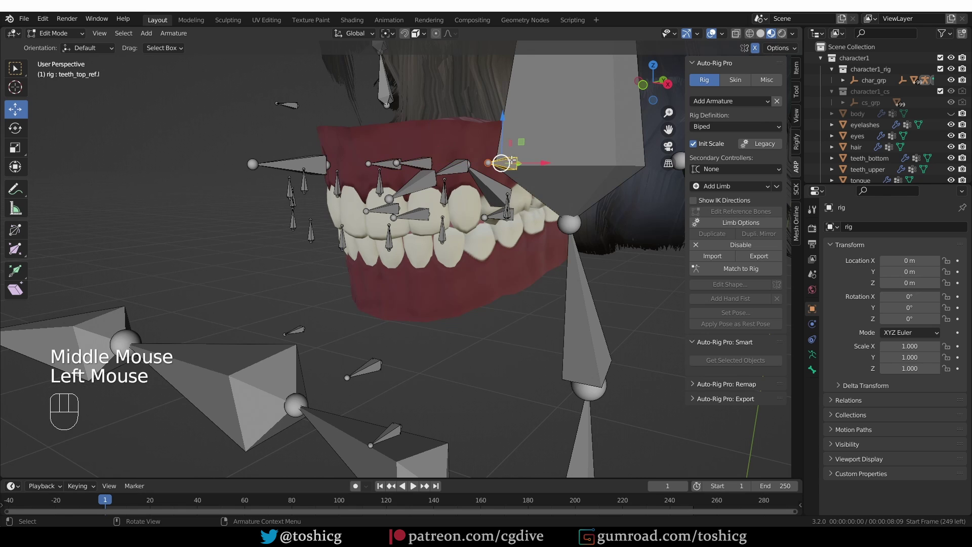
key(KP_1)
key(g)
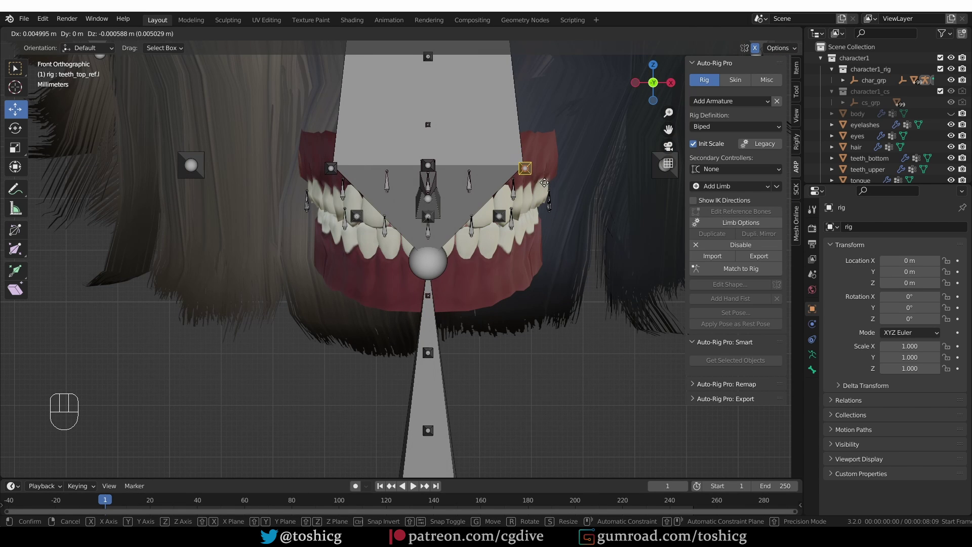
click(543, 181)
Select the three lower teeth reference bones and move them down about 0.0068 m and back about 0.0028 m into the lower gum.
middle_drag(542, 207, 531, 206)
scroll(531, 206, up, 3)
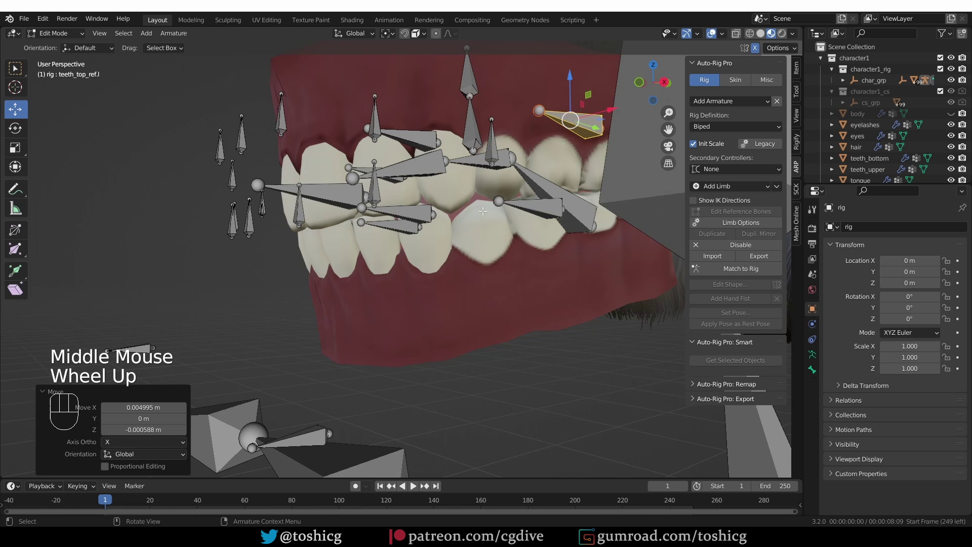
click(531, 205)
shift+click(412, 213)
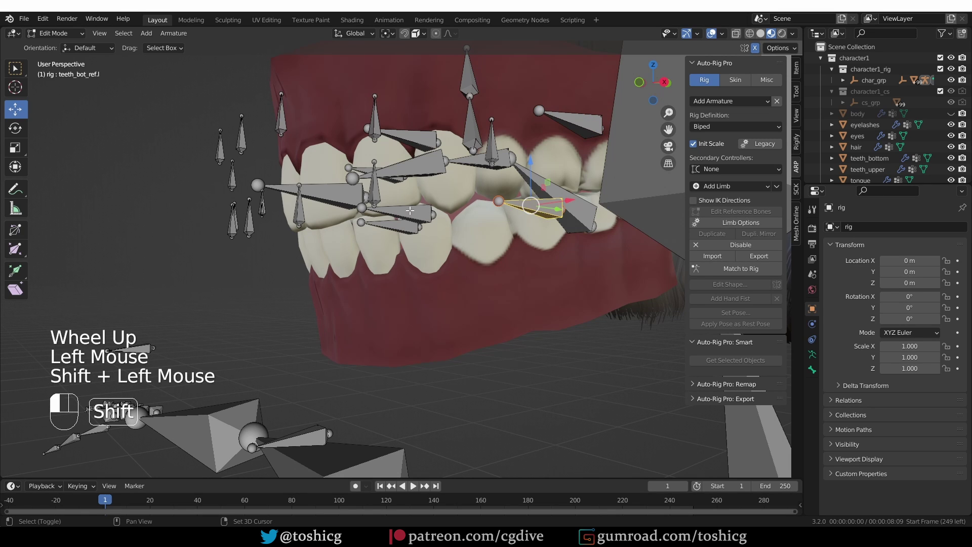
shift+click(389, 227)
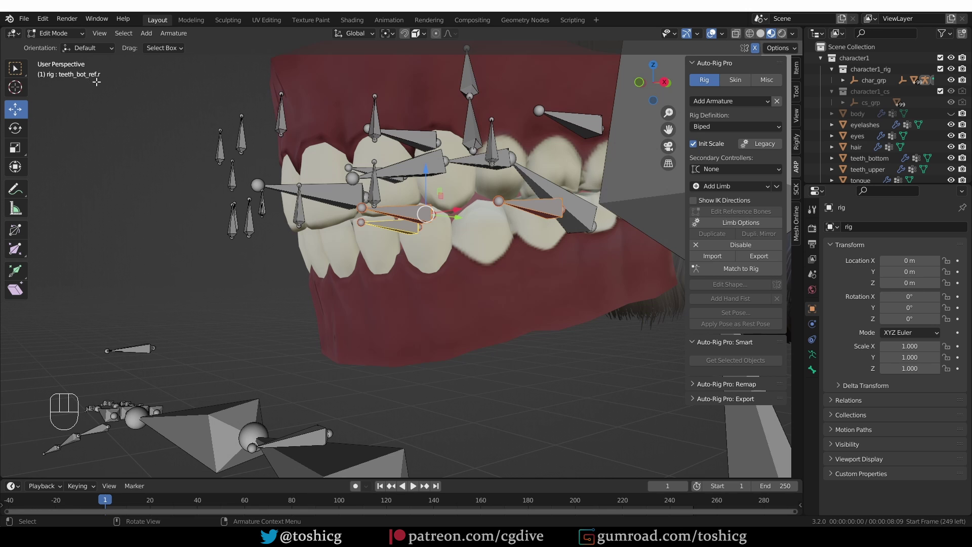
key(KP_3)
key(g)
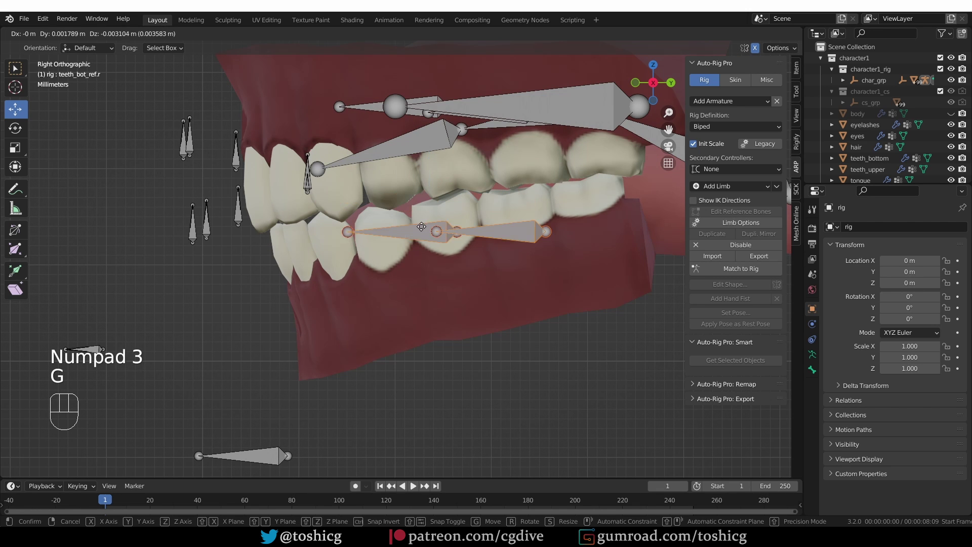
click(427, 257)
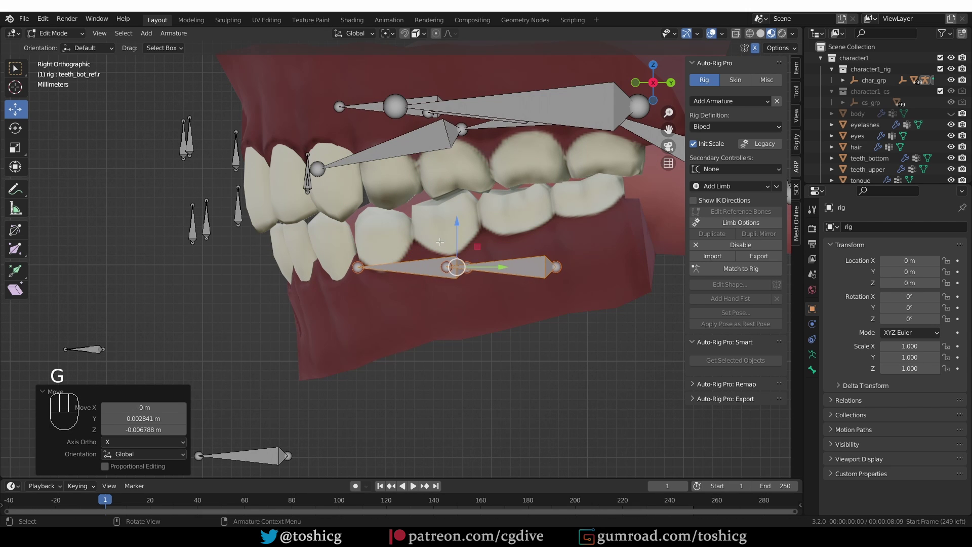
Move teeth_bot_ref.l outward about 0.0023 m to line it up with the side of the lower teeth.
key(KP_1)
click(607, 267)
key(g)
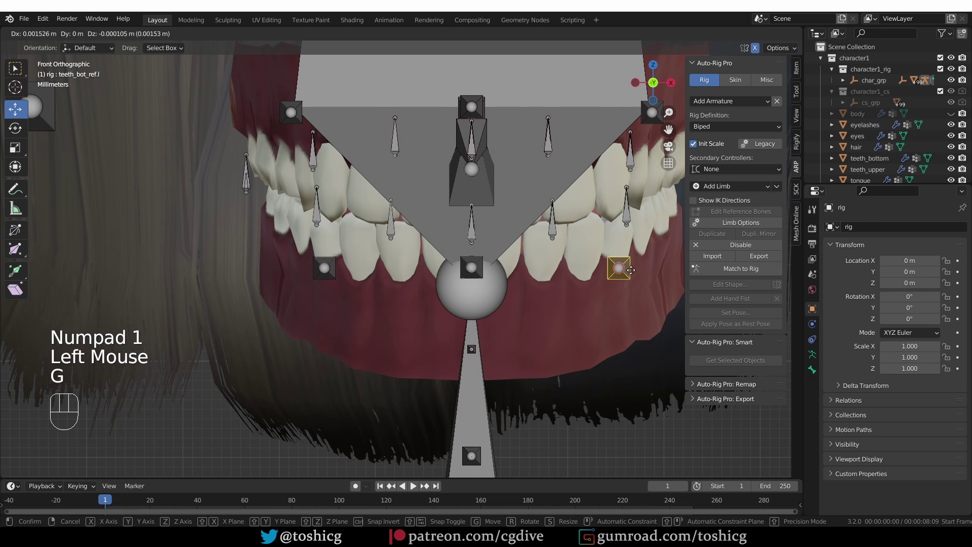
click(635, 276)
Switch to Object Mode and hide the teeth_bottom and teeth_upper meshes to expose the tongue.
middle_drag(635, 276, 439, 301)
scroll(567, 317, down, 3)
key(Tab)
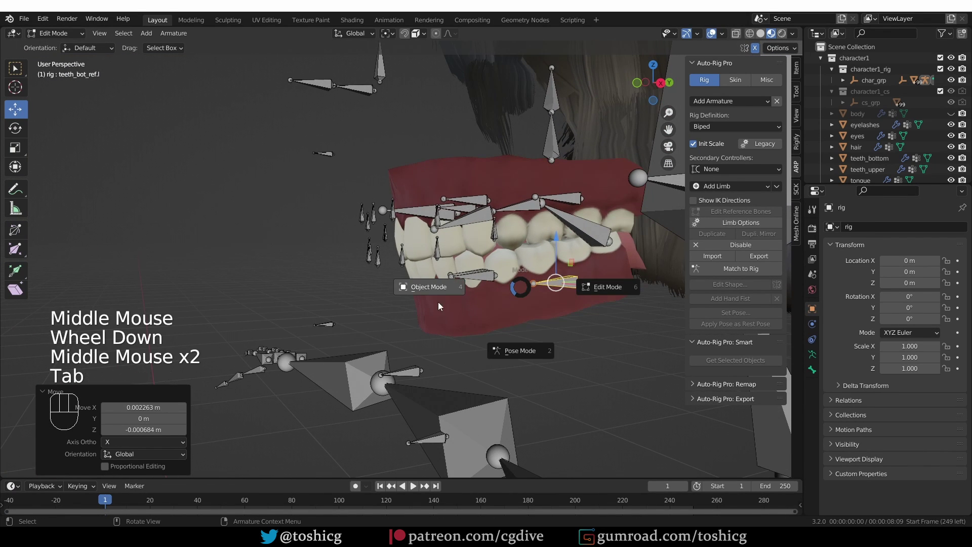
click(390, 285)
click(466, 311)
shift+click(463, 170)
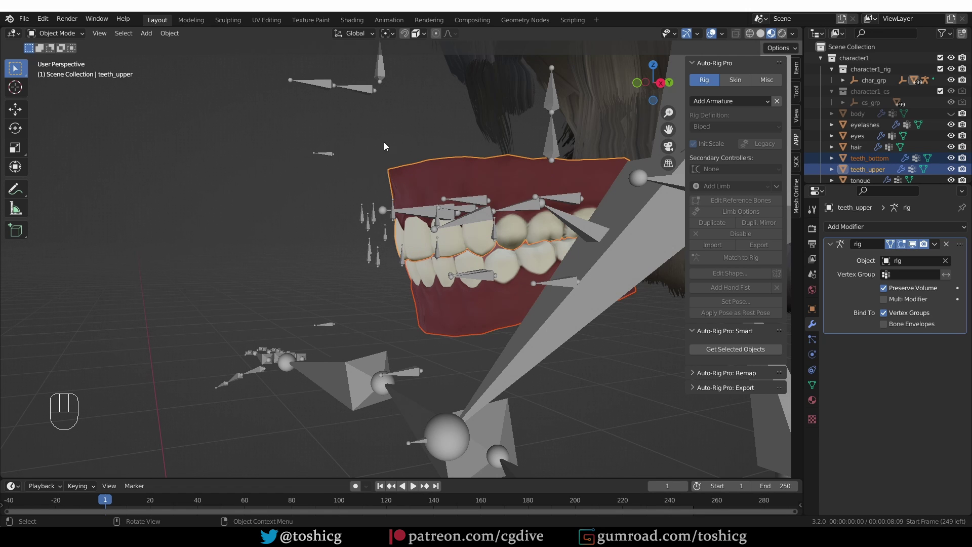
key(h)
Select the rig around the exposed tongue and return to editing its reference bones.
click(496, 248)
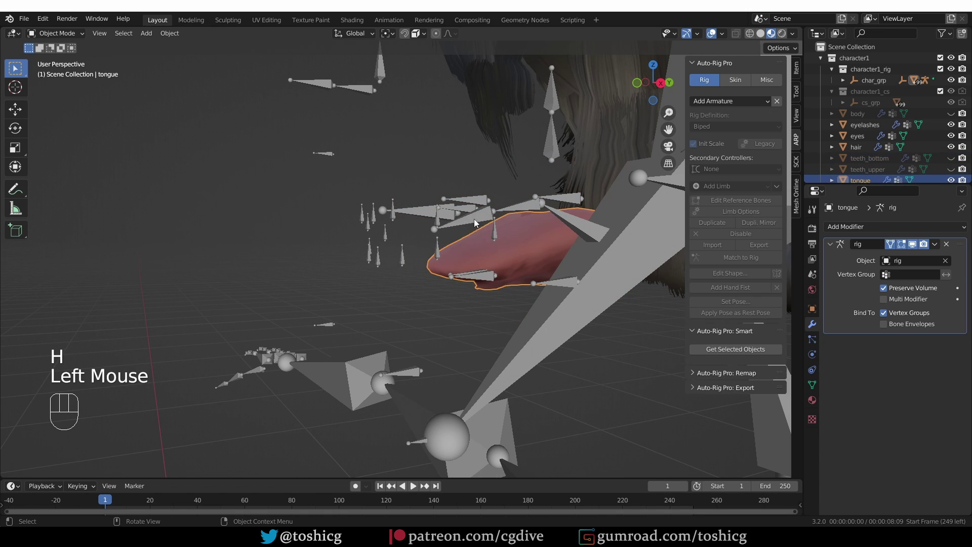
click(474, 219)
middle_drag(473, 218, 460, 237)
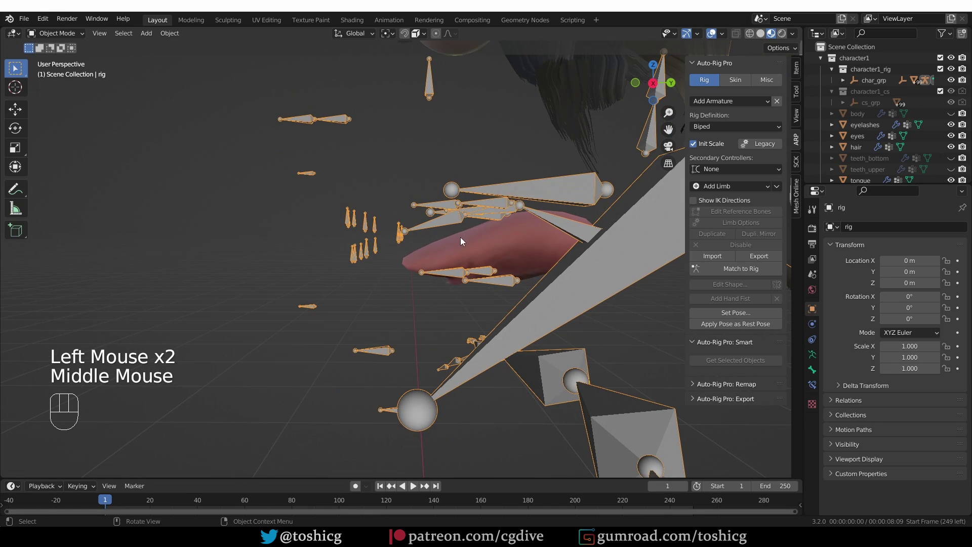
key(Tab)
key(KP_3)
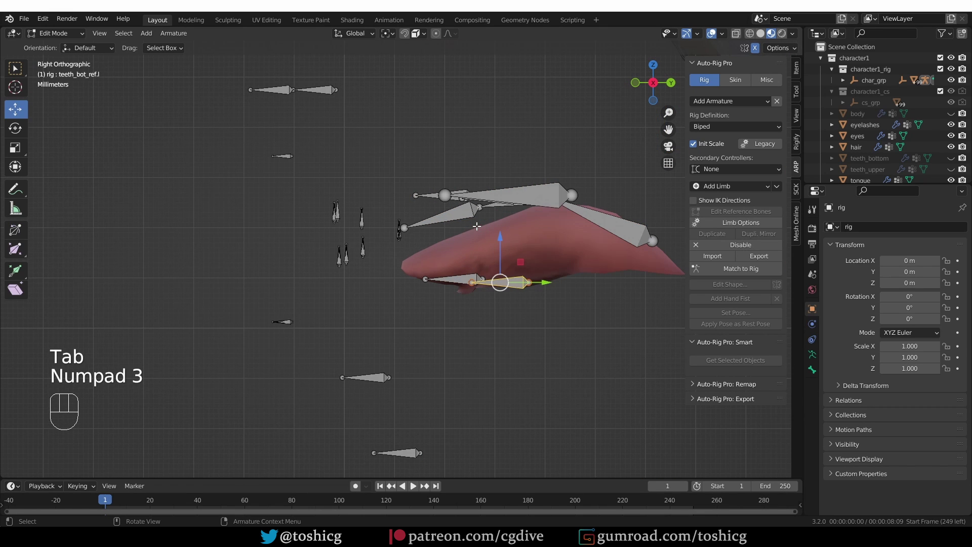
Lower the middle tongue reference bone into the tongue mesh and select the tip joint of tong_03_ref.x.
click(443, 229)
click(507, 236)
key(g)
click(508, 244)
click(404, 228)
key(g)
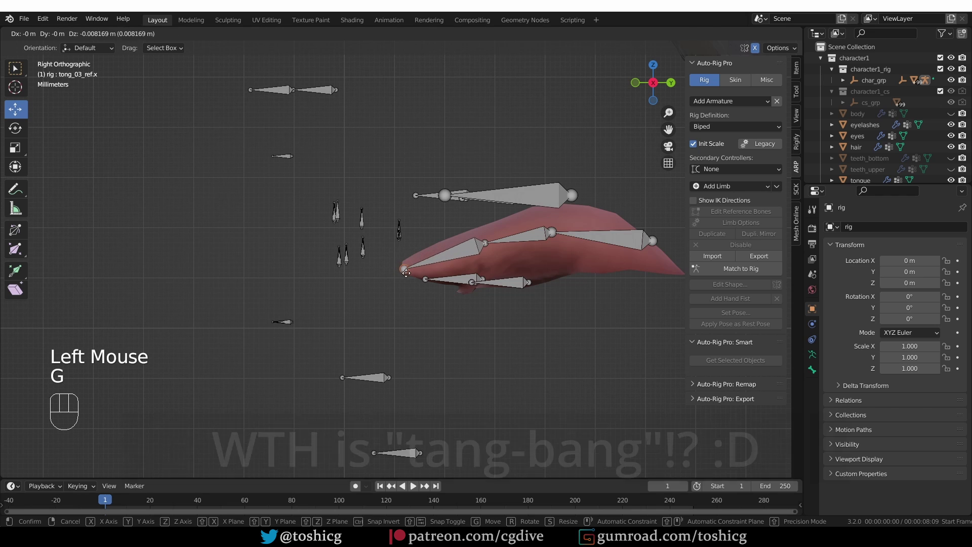
click(405, 270)
key(ctrl+z)
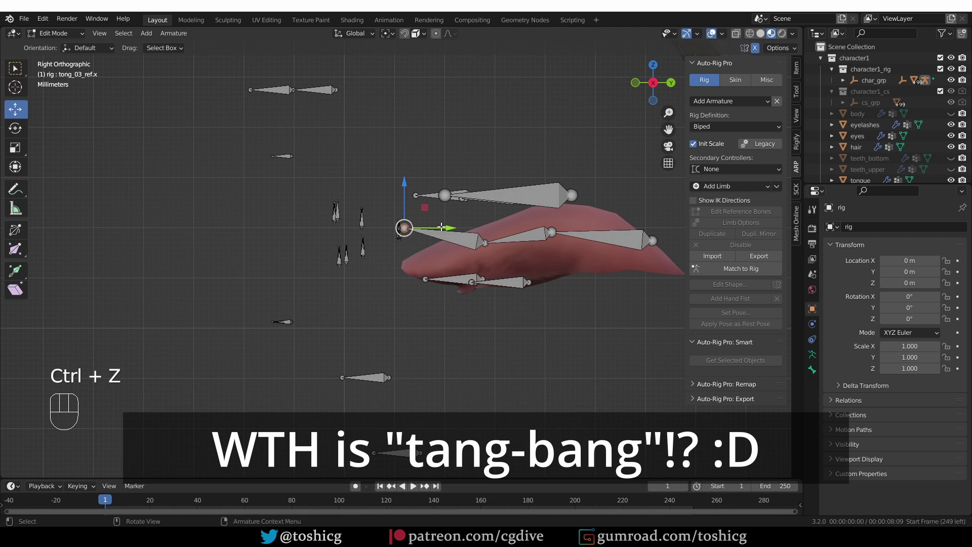
Lower the tongue tip joint about 0.0083 m, and adjust the root joint and the front joint of tong_01_ref.x inside the tongue mesh.
key(g)
click(442, 272)
click(646, 246)
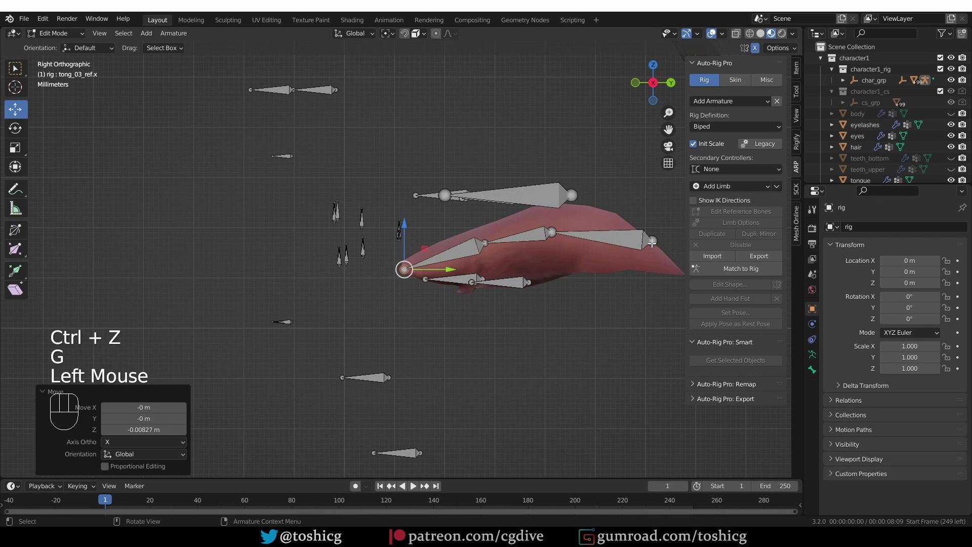
key(g)
click(643, 269)
click(556, 238)
key(g)
click(571, 237)
Try moving the outer joint of shoulder_ref.l as an example of adjusting a body reference bone.
middle_drag(584, 254, 571, 294)
scroll(571, 294, down, 4)
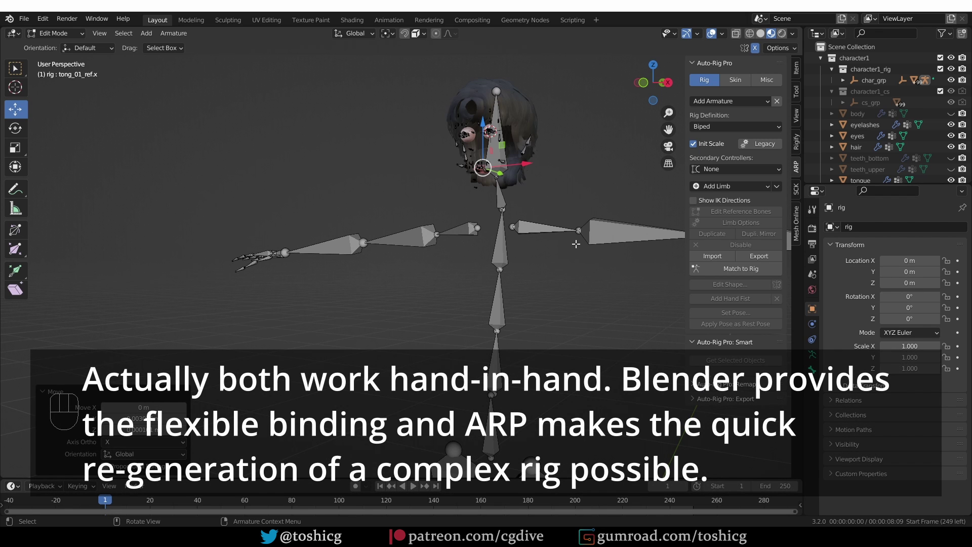
middle_click(570, 213)
click(581, 231)
key(g)
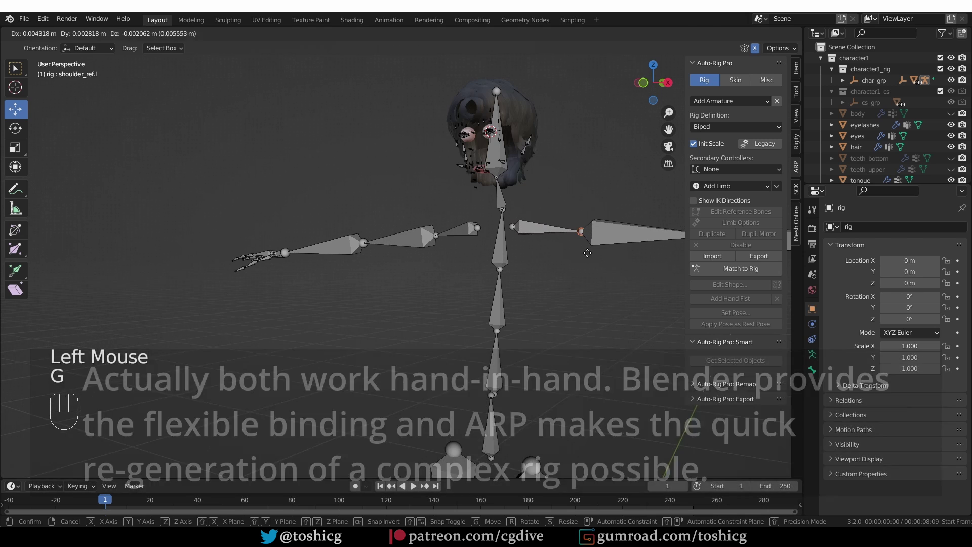
click(578, 249)
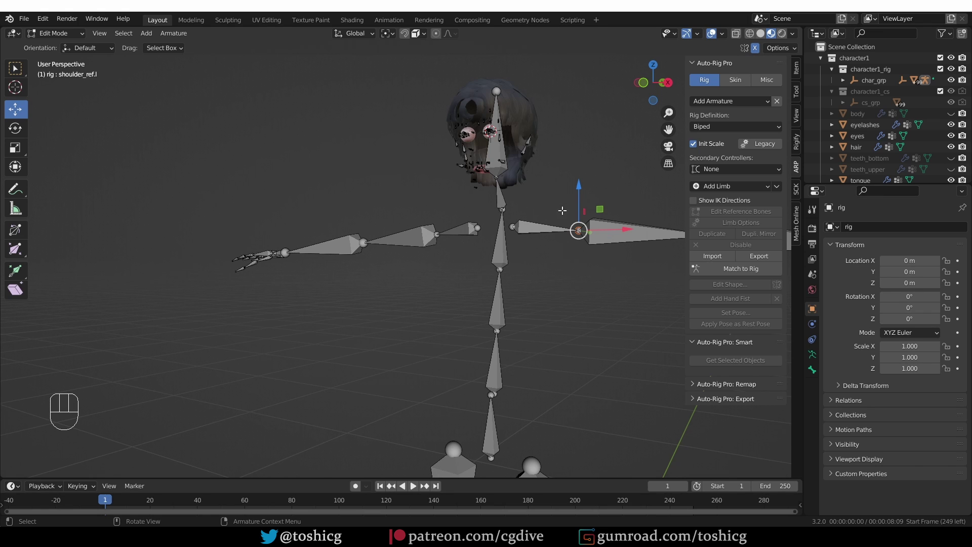
Reveal the hidden jaw reference bone and regenerate the rig with Match to Rig.
key(alt)
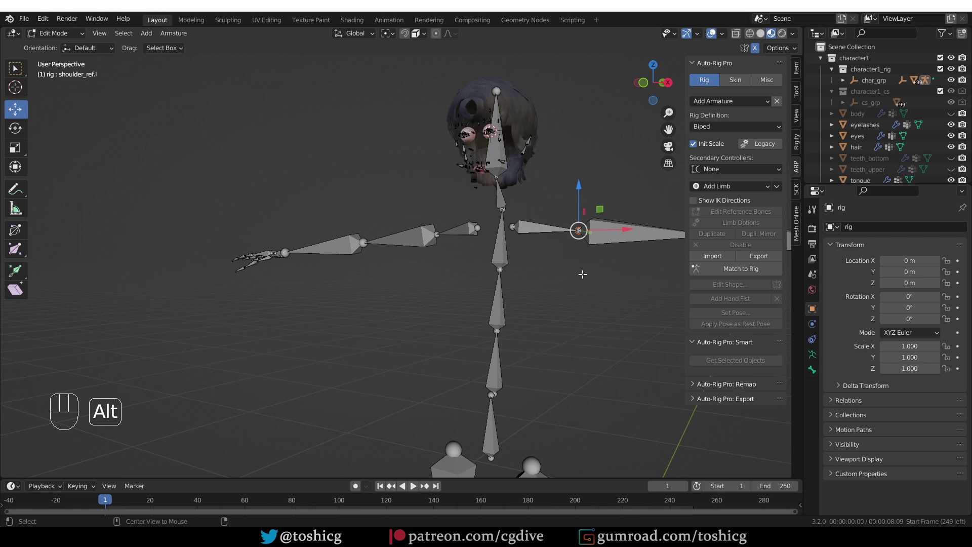
key(alt+h)
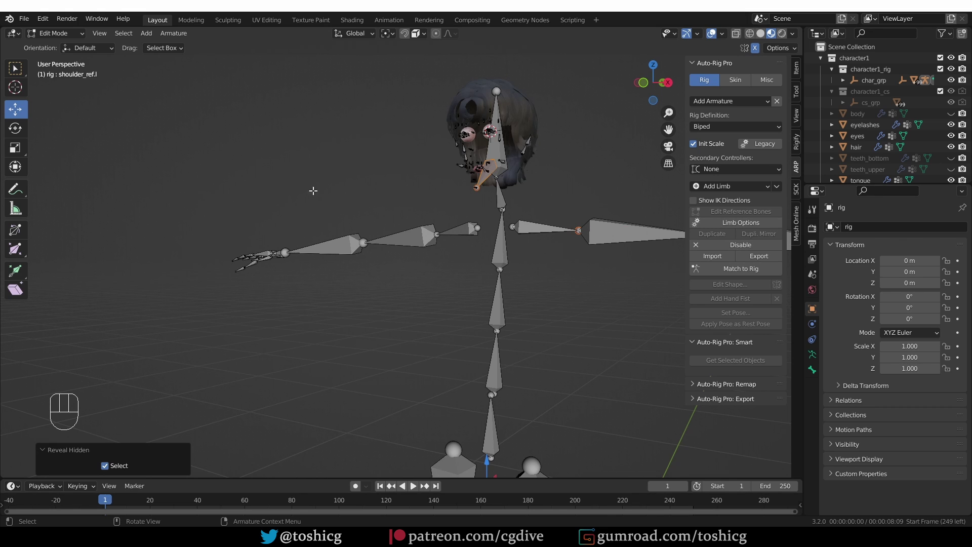
click(741, 269)
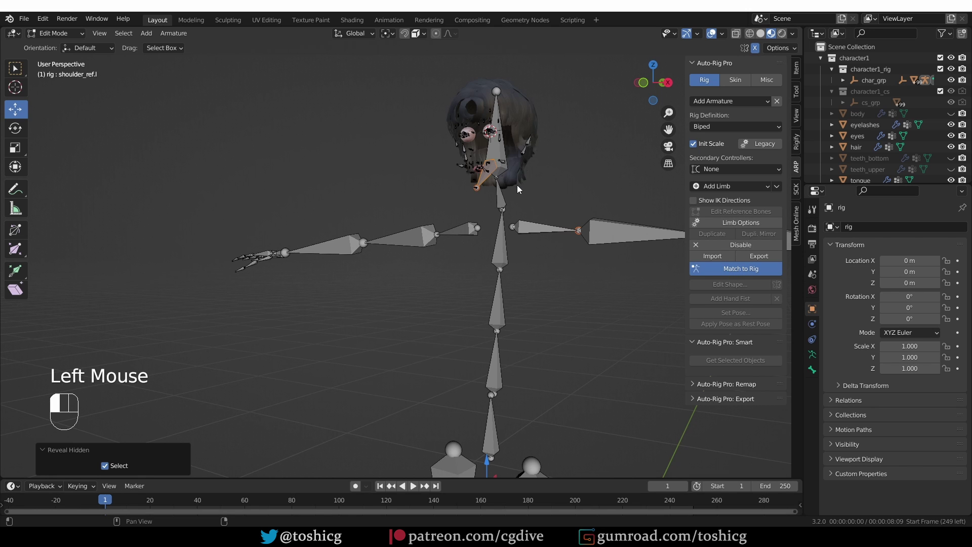
Try rotating the tongue control c_tong_01.x to test how the tongue deforms.
scroll(476, 208, up, 3)
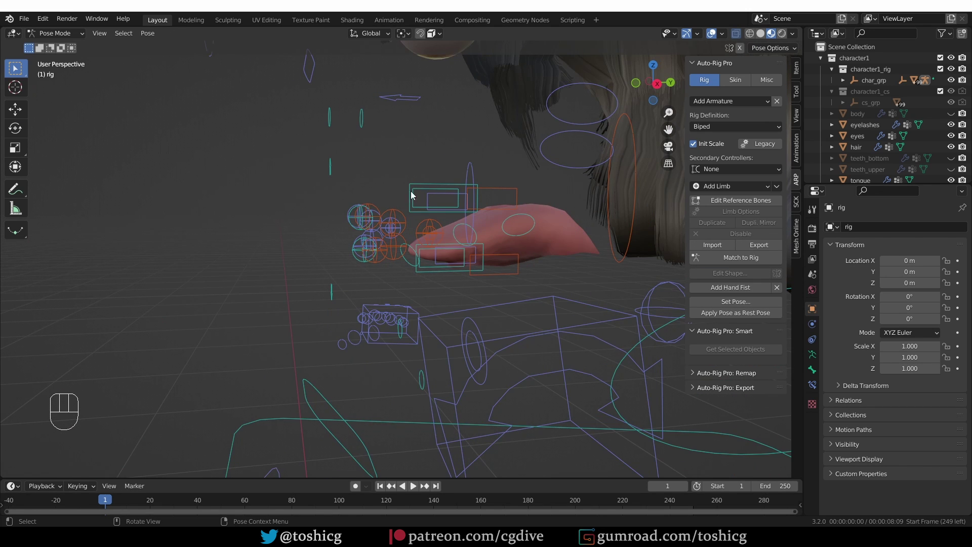
middle_drag(412, 195, 472, 207)
click(509, 204)
key(r)
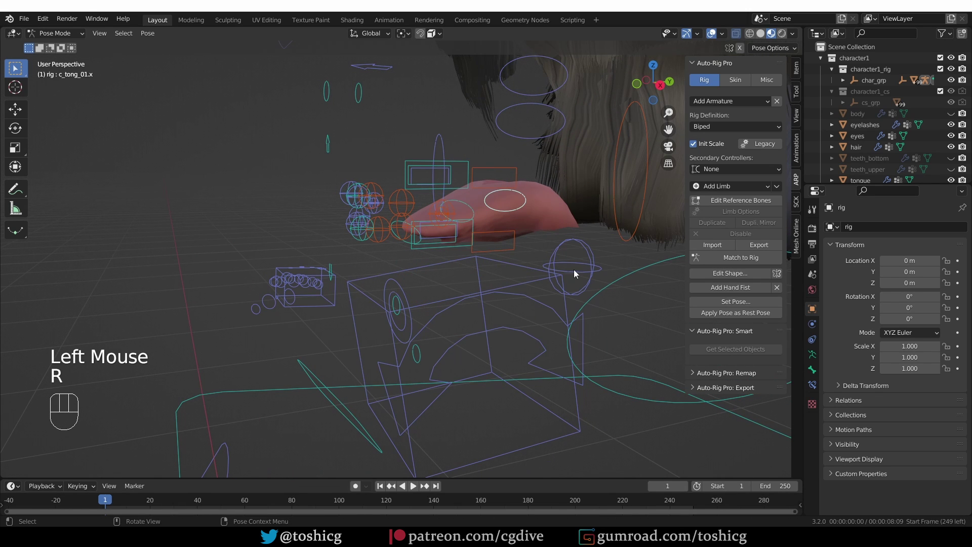
middle_drag(559, 273, 542, 307)
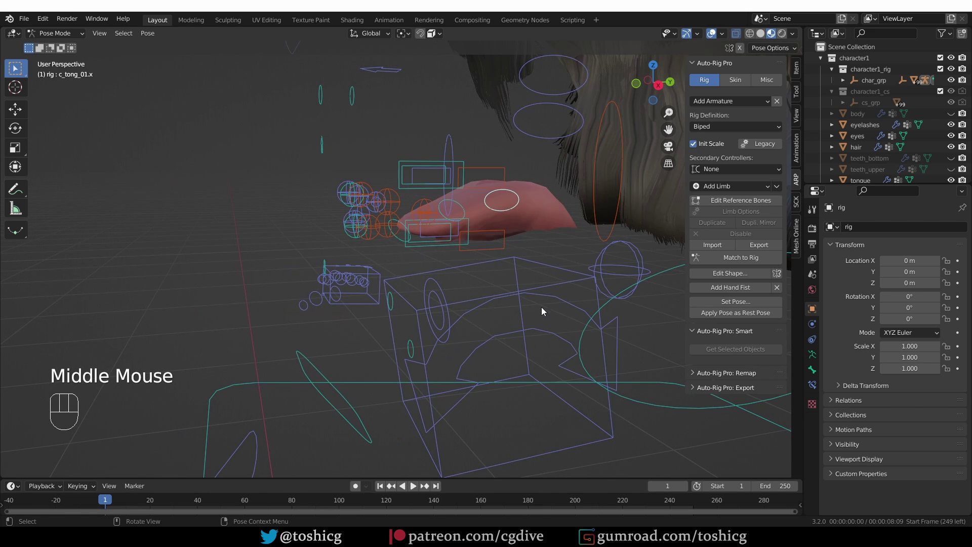
Switch to Object Mode, reveal all hidden objects, and hide the body mesh to expose the teeth.
key(Tab)
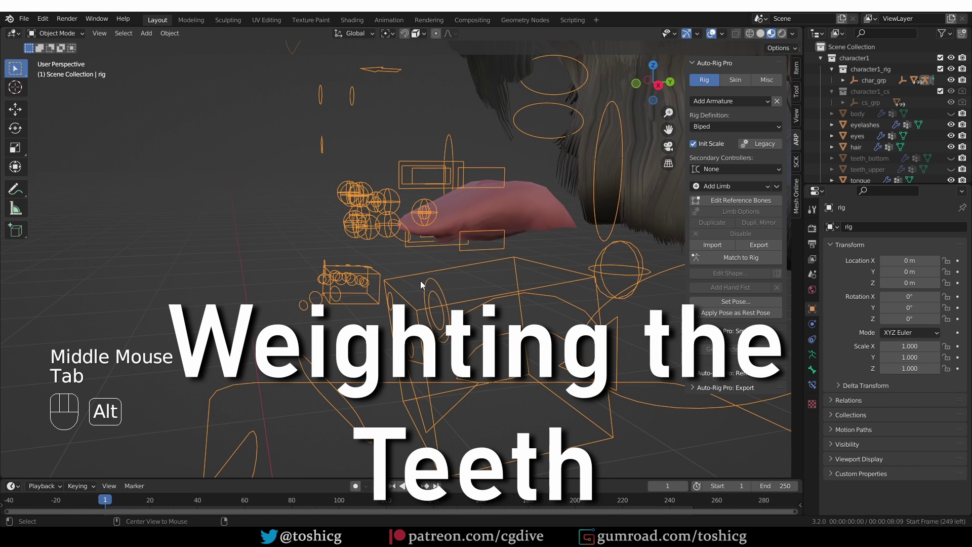
key(alt+h)
click(440, 123)
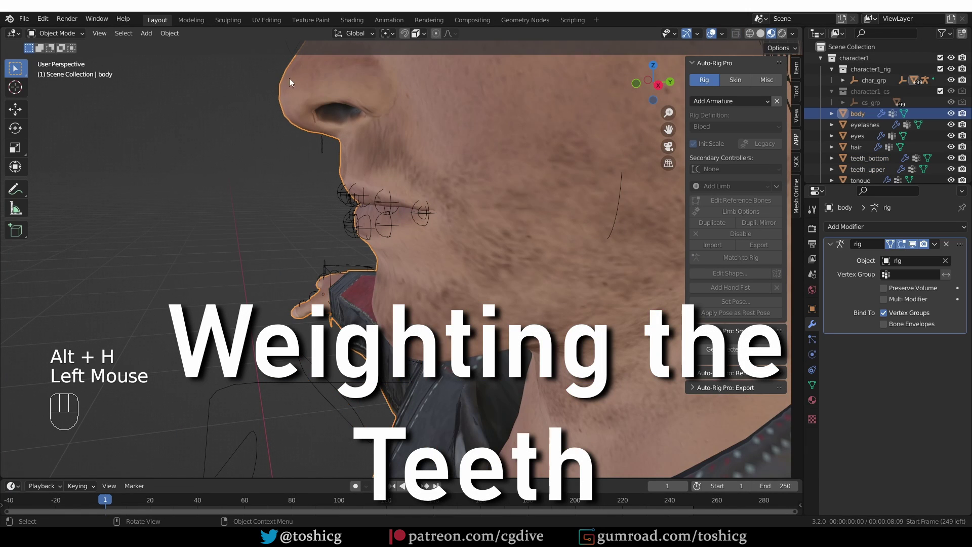
key(h)
scroll(469, 253, up, 3)
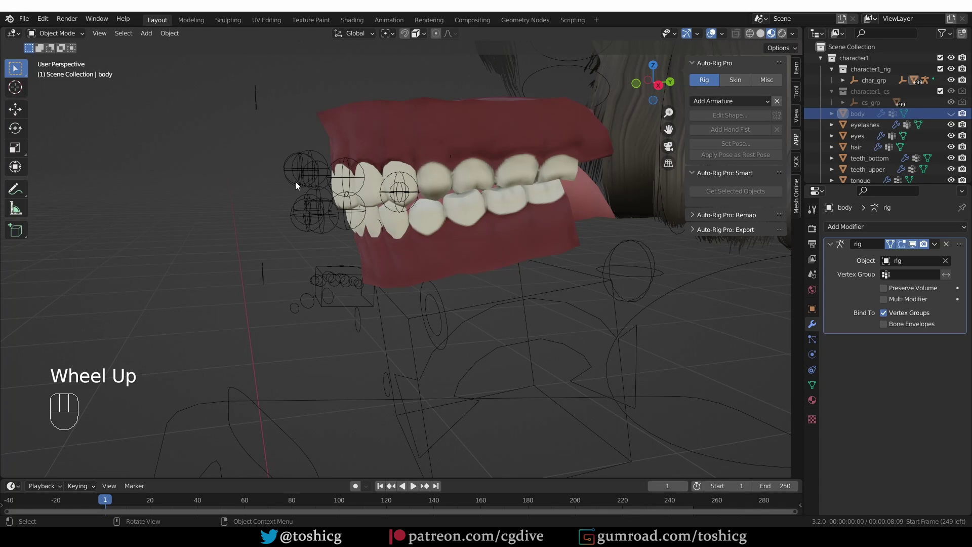
Delete all vertex groups from the teeth_upper object.
click(426, 135)
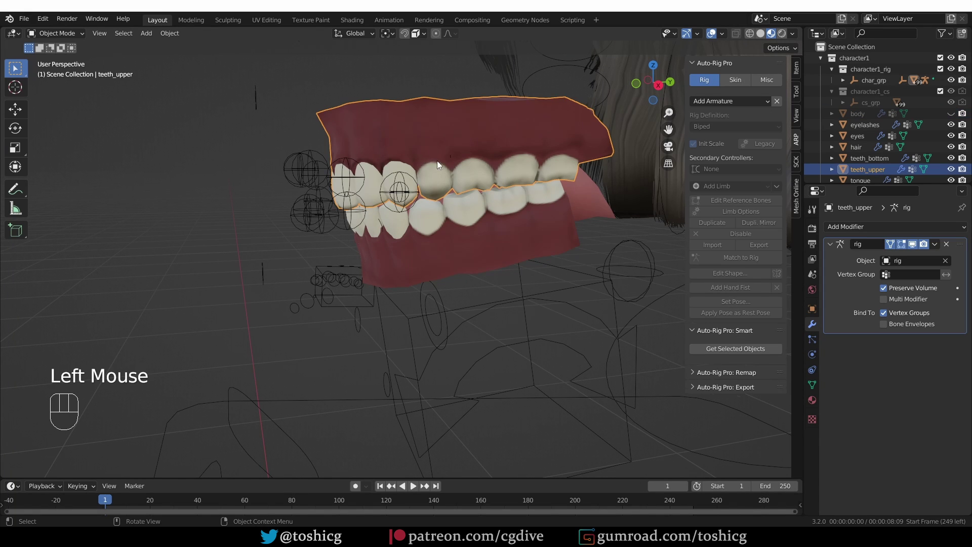
middle_drag(437, 160, 444, 202)
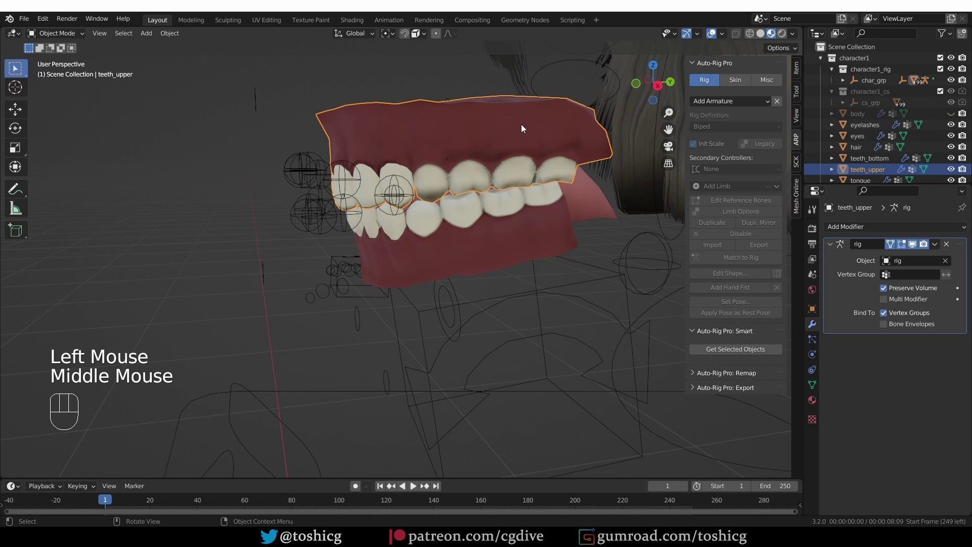
click(812, 385)
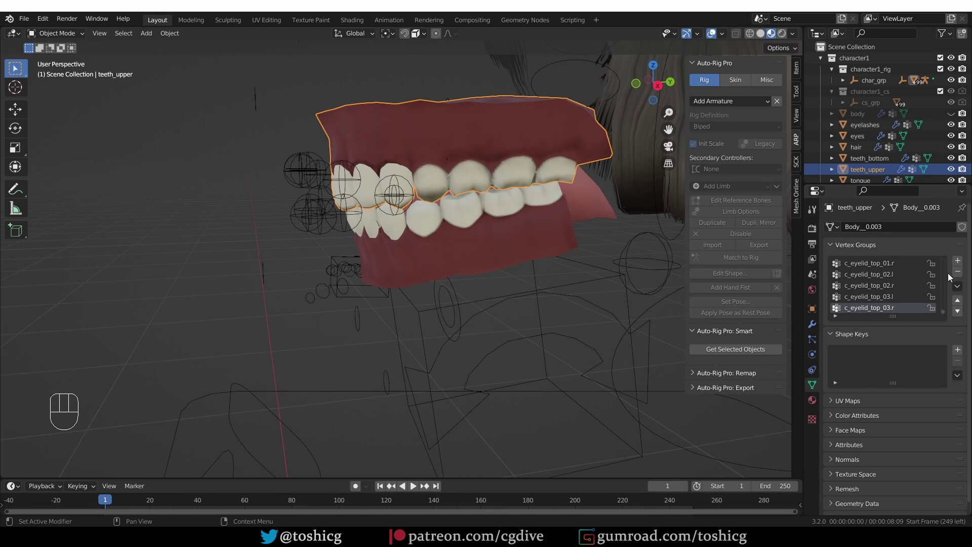
click(956, 286)
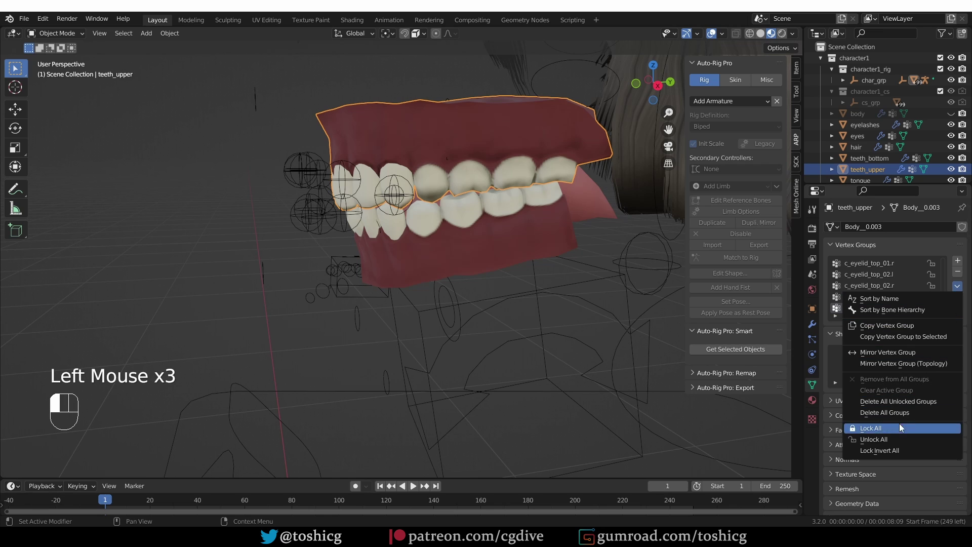
click(910, 412)
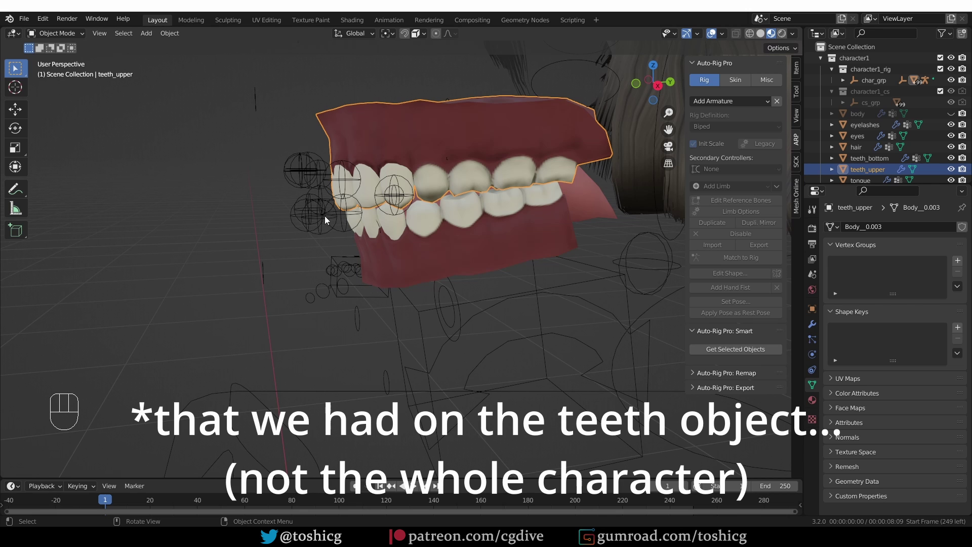
Delete all vertex groups from the teeth_bottom and tongue objects.
click(548, 228)
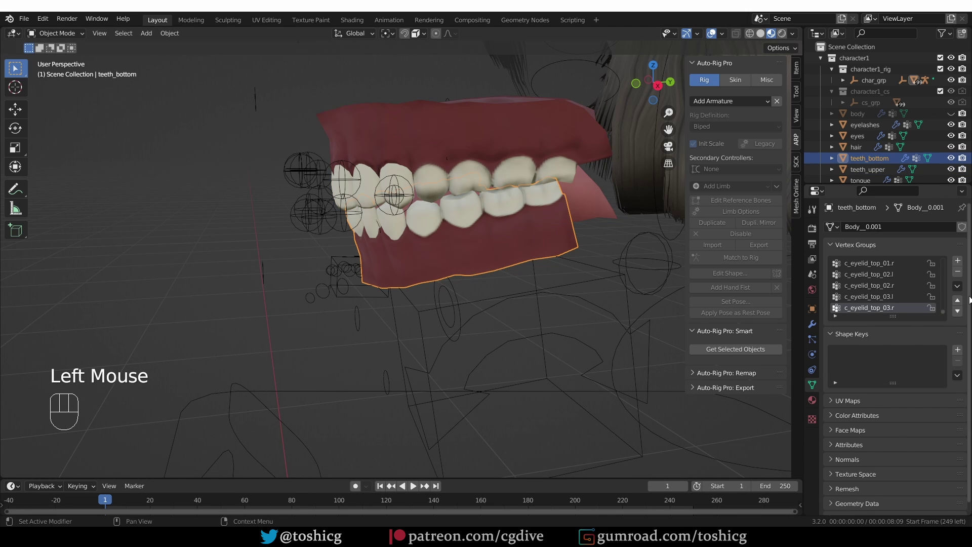
click(957, 286)
click(937, 411)
middle_drag(537, 218, 582, 287)
click(554, 210)
click(957, 286)
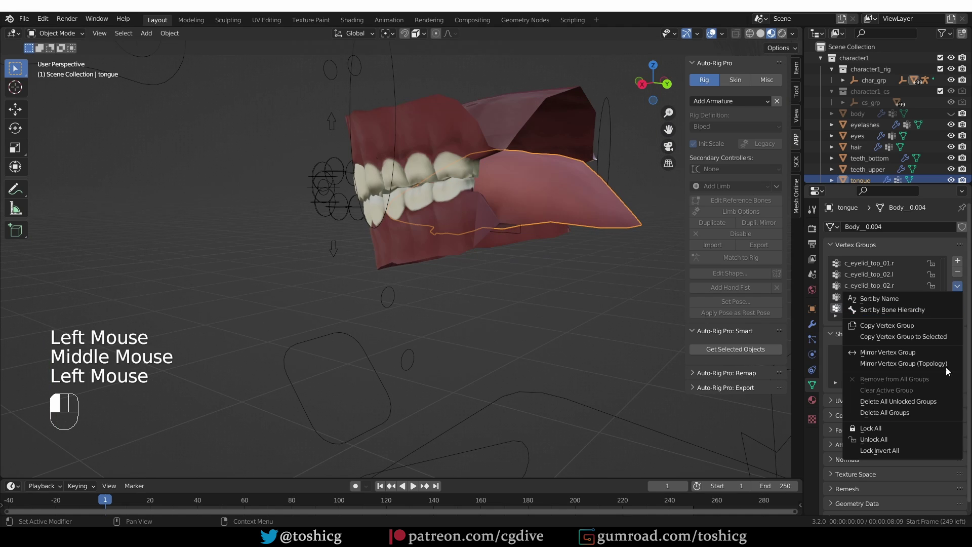
click(938, 415)
Select the character rig and switch it to Pose Mode.
middle_drag(455, 268, 395, 308)
middle_drag(395, 309, 260, 338)
scroll(381, 340, down, 1)
click(260, 338)
click(270, 324)
key(Tab)
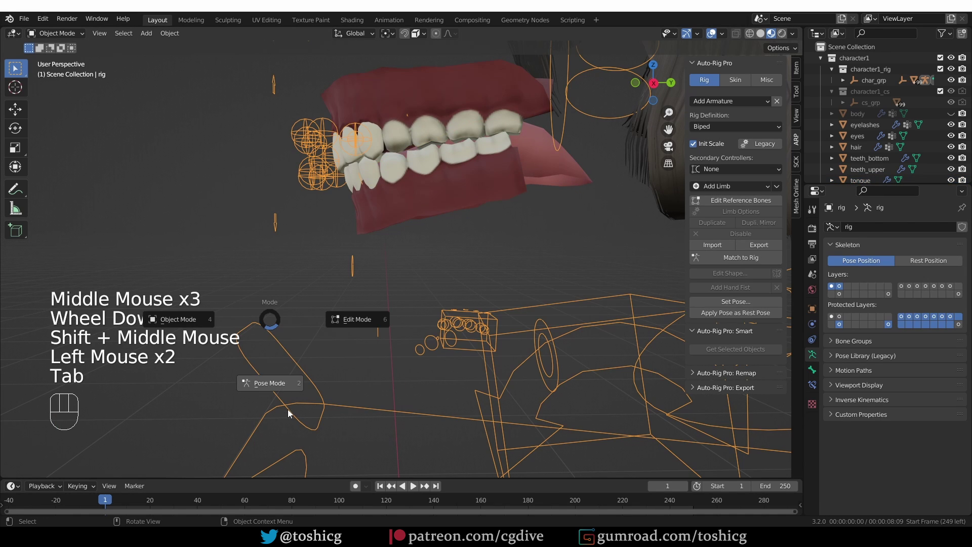
click(287, 411)
Try moving the jaw control c_jawbone.x to check whether the teeth and tongue meshes still follow it.
click(297, 351)
key(g)
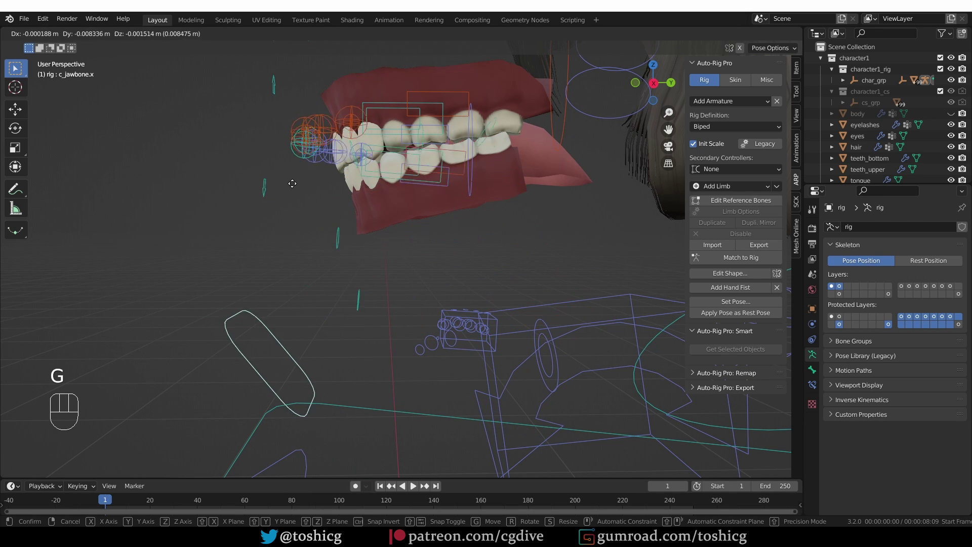
right_click(364, 273)
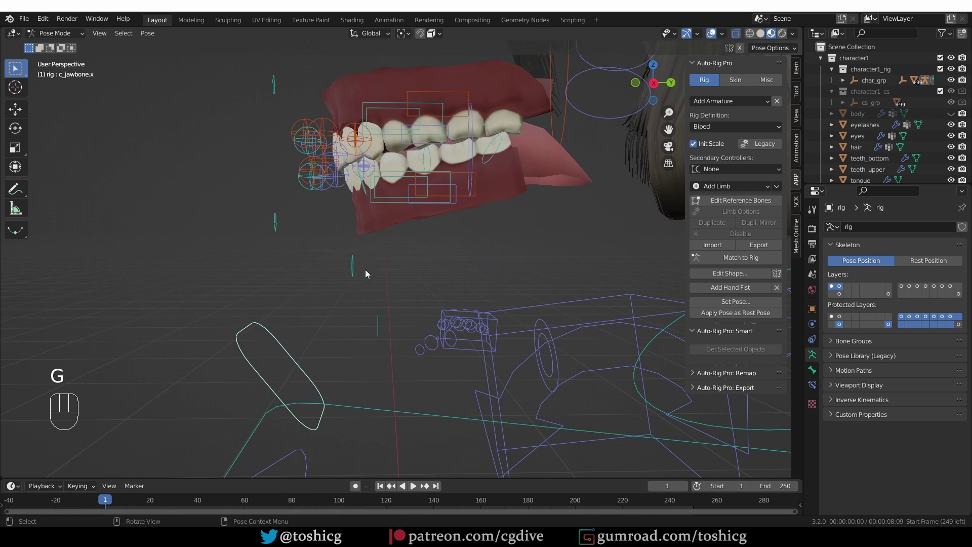
shift+middle_drag(438, 168, 426, 183)
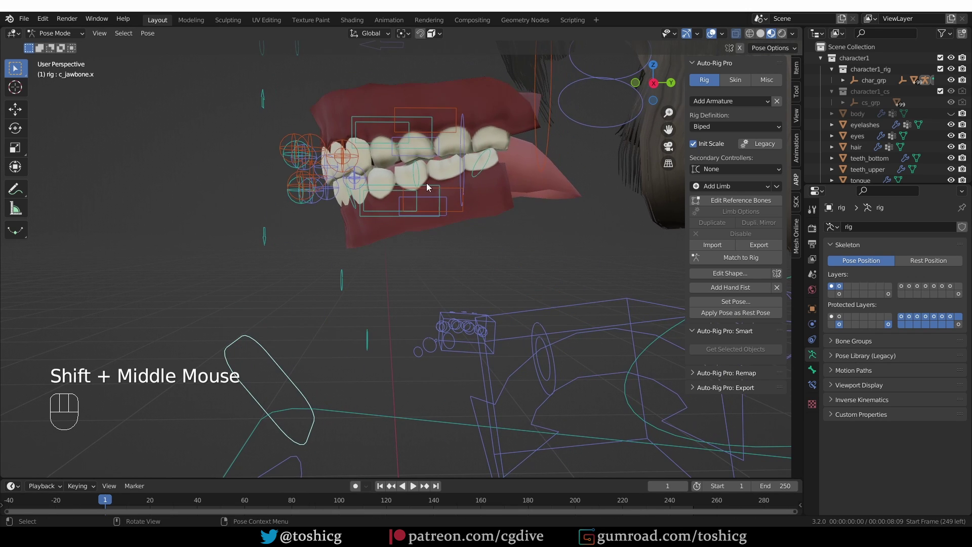
Show only the last armature layer with the deform bones and try moving the upper teeth bone c_teeth_top.l.
click(958, 293)
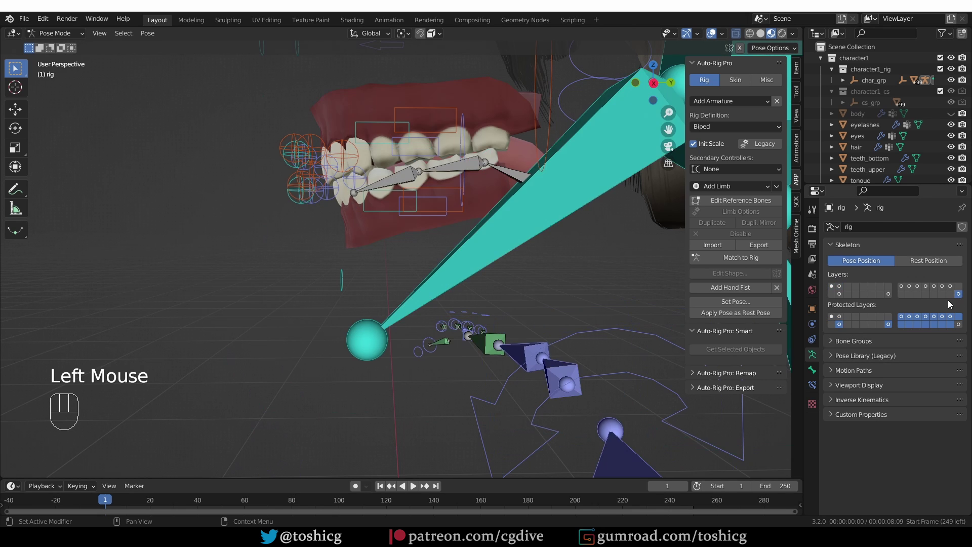
middle_drag(486, 167, 439, 156)
click(430, 103)
key(g)
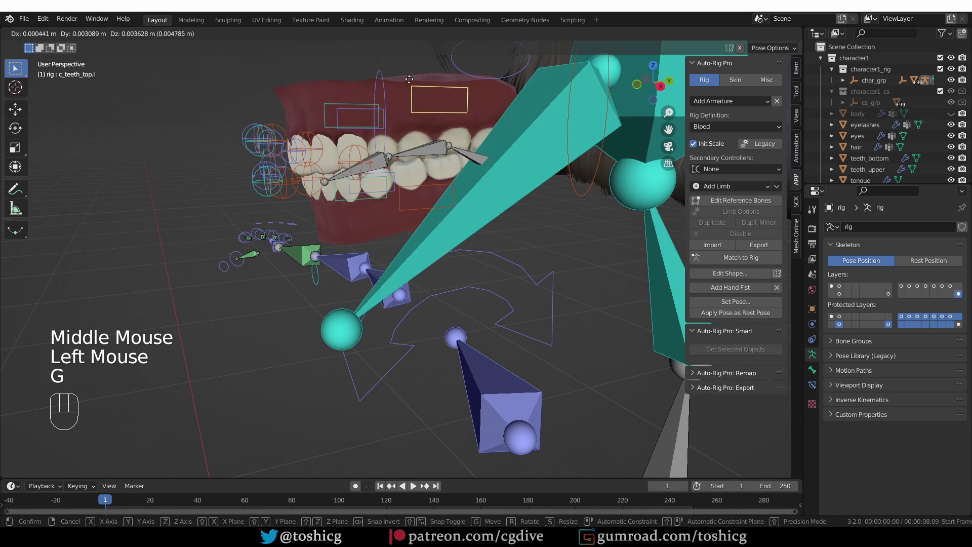
right_click(491, 162)
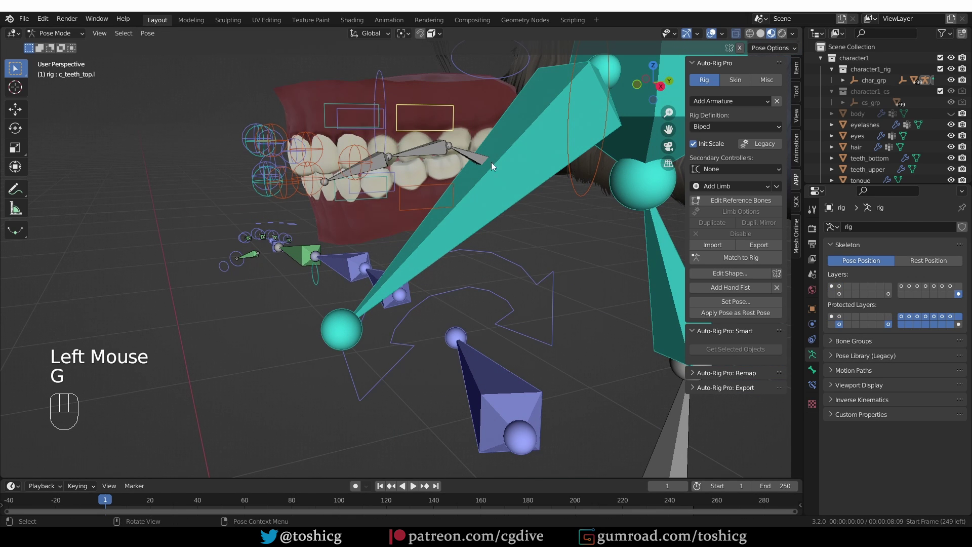
Toggle the rig's custom bone shapes off and on to inspect the teeth bones, and show only the first two armature layers again.
click(848, 385)
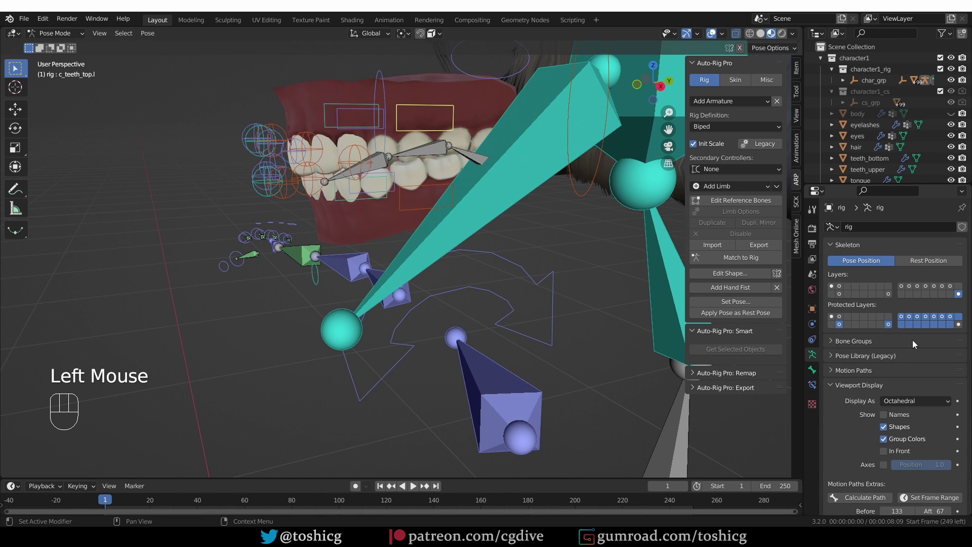
click(884, 426)
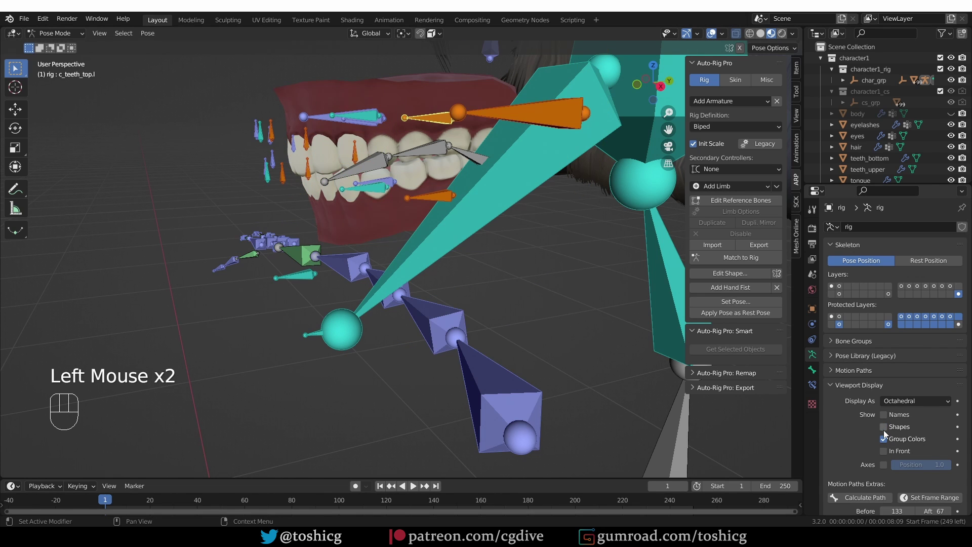
click(883, 428)
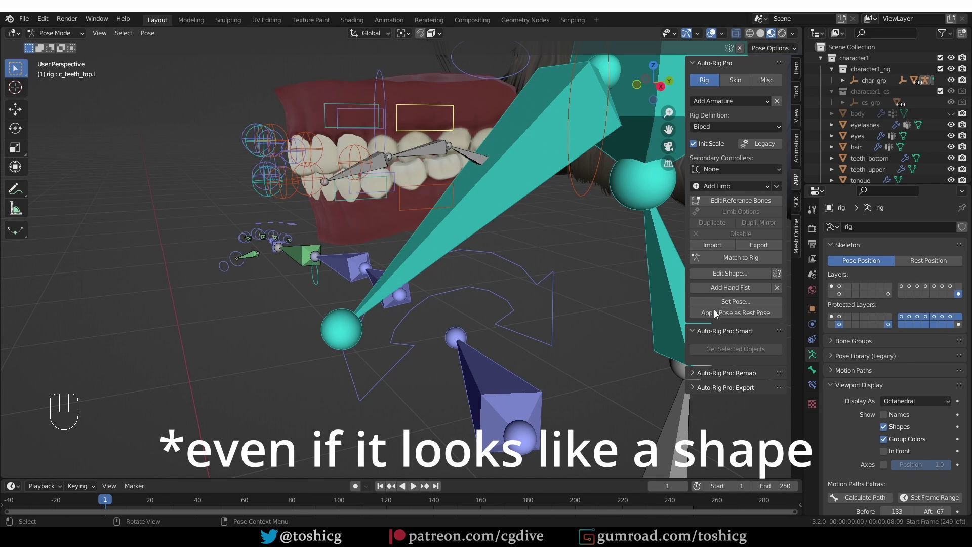
click(831, 286)
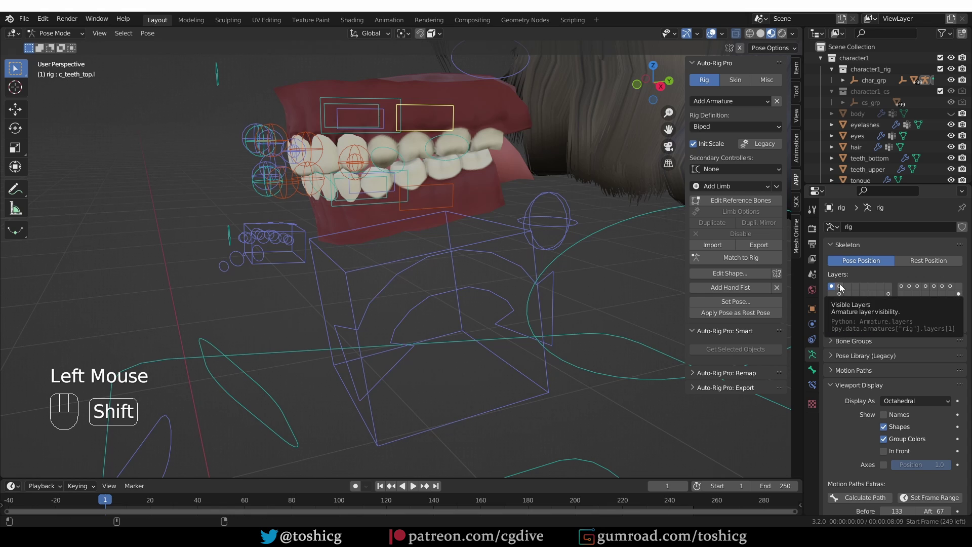
shift+click(838, 286)
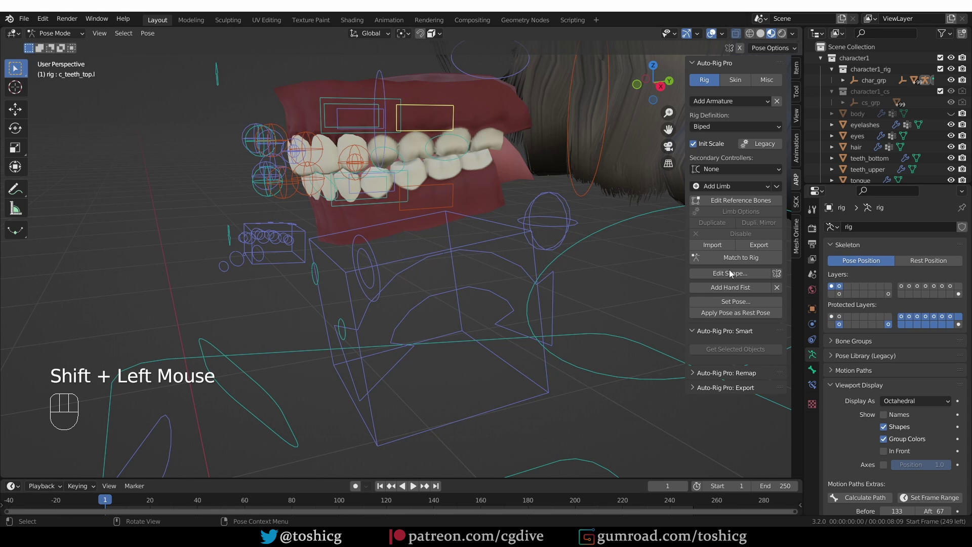
Show only the rig's last bone layer and open the Auto-Rig Pro skin binding settings.
click(958, 293)
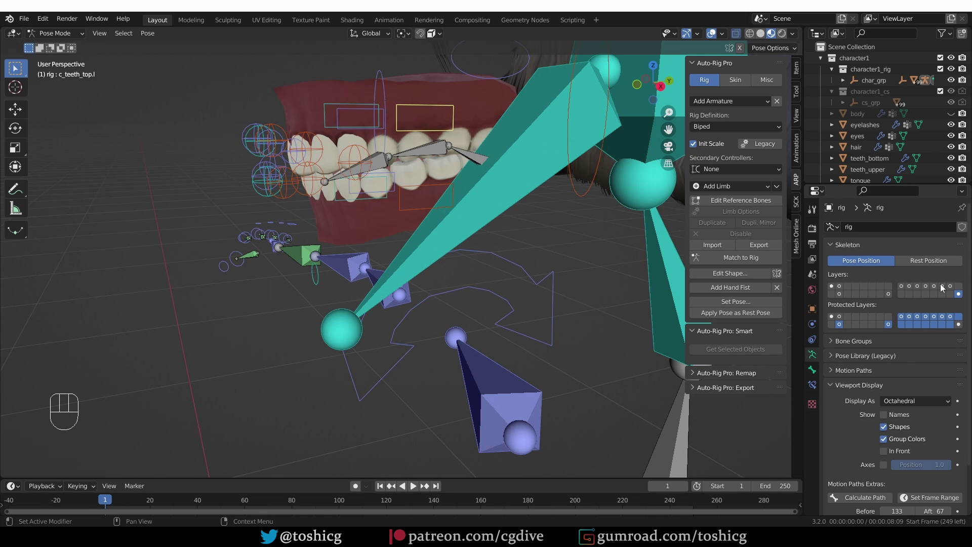
middle_drag(474, 299, 448, 217)
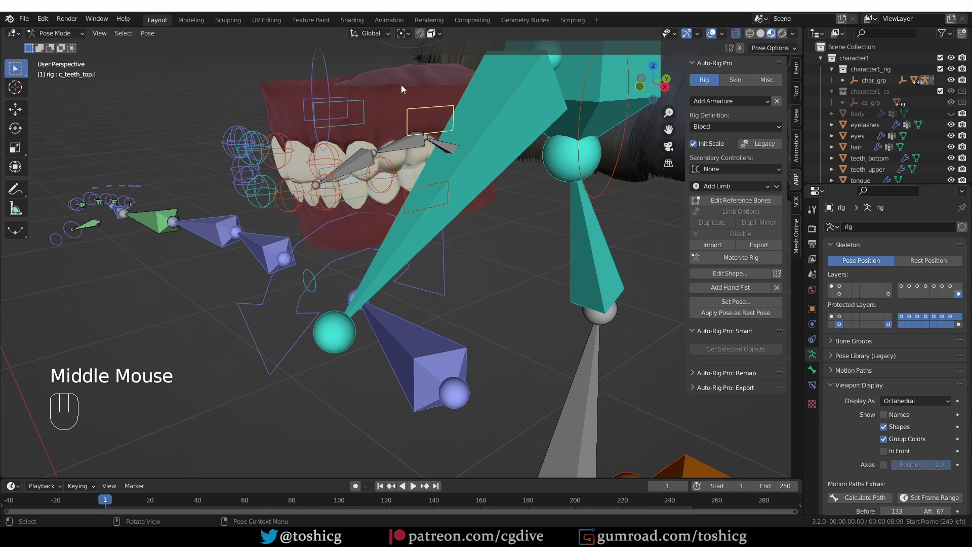
click(743, 79)
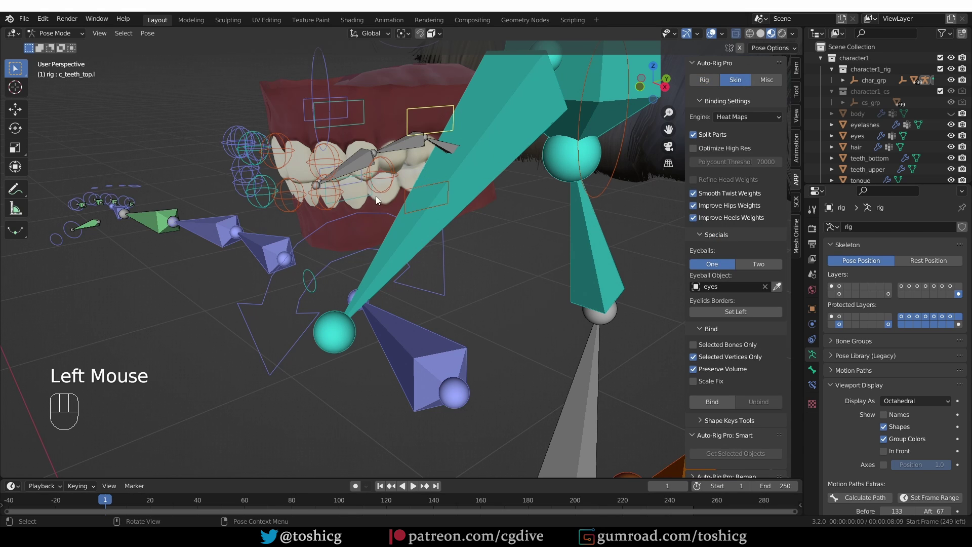
Select c_teeth_top.l, c_teeth_top.x and c_teeth_top.r, disable Selected Vertices Only and enable Selected Bones Only for binding.
double_click(438, 105)
shift+click(296, 99)
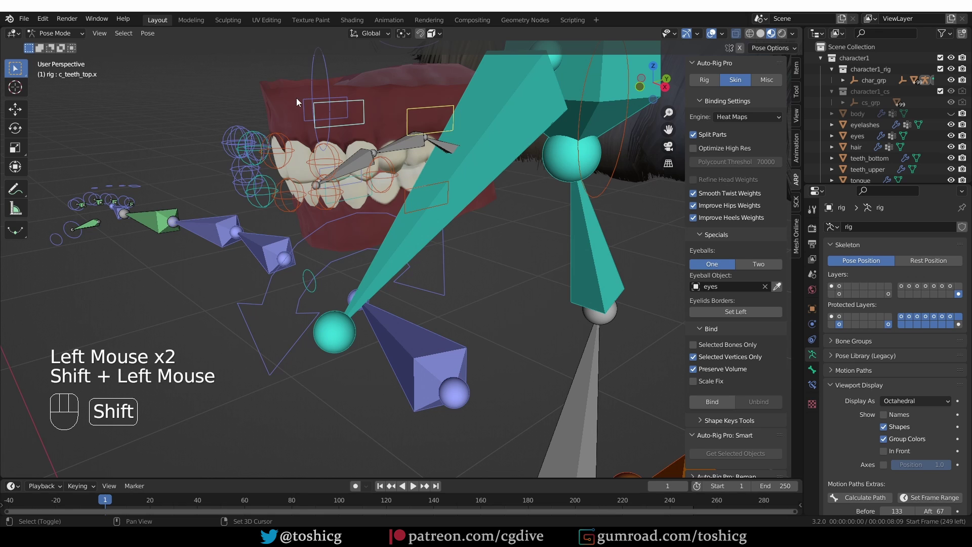
shift+click(303, 106)
middle_drag(307, 111, 314, 110)
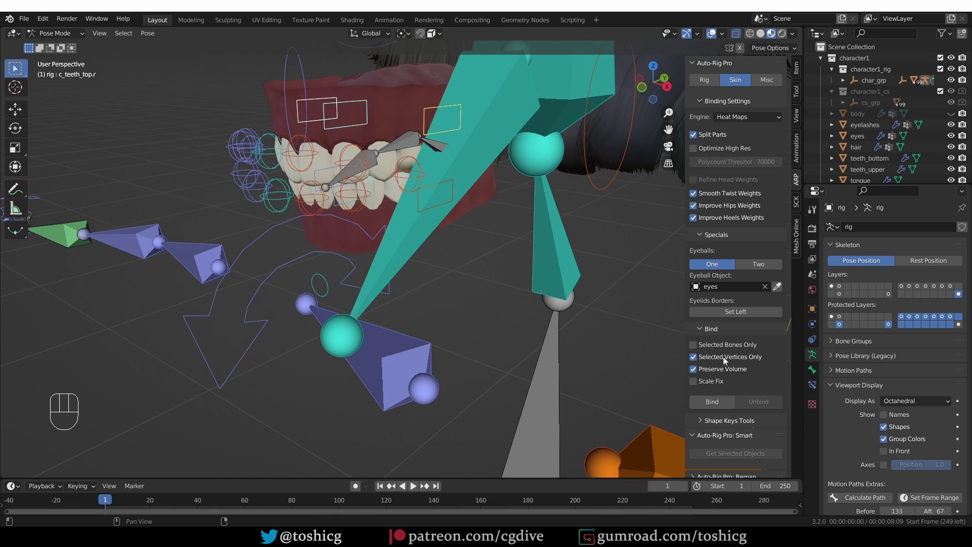
click(739, 356)
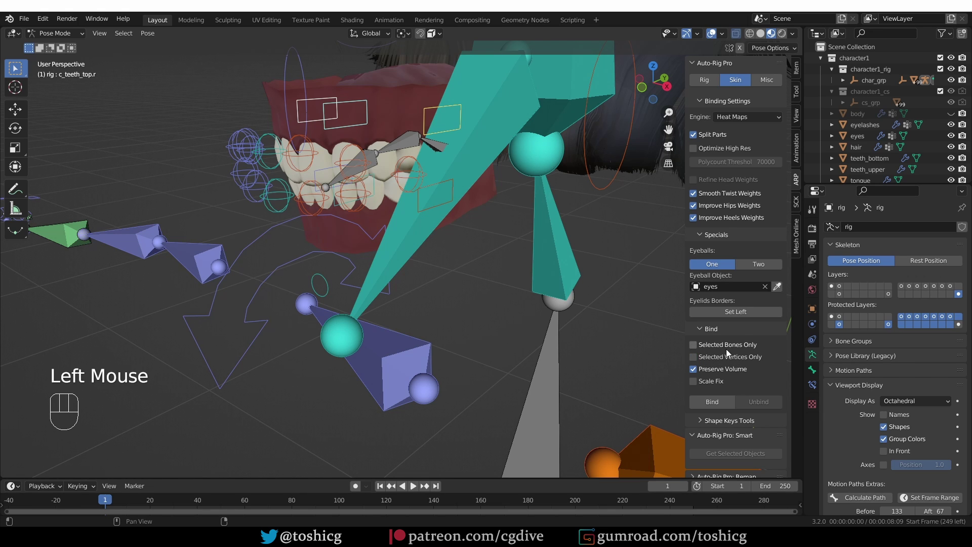
click(728, 347)
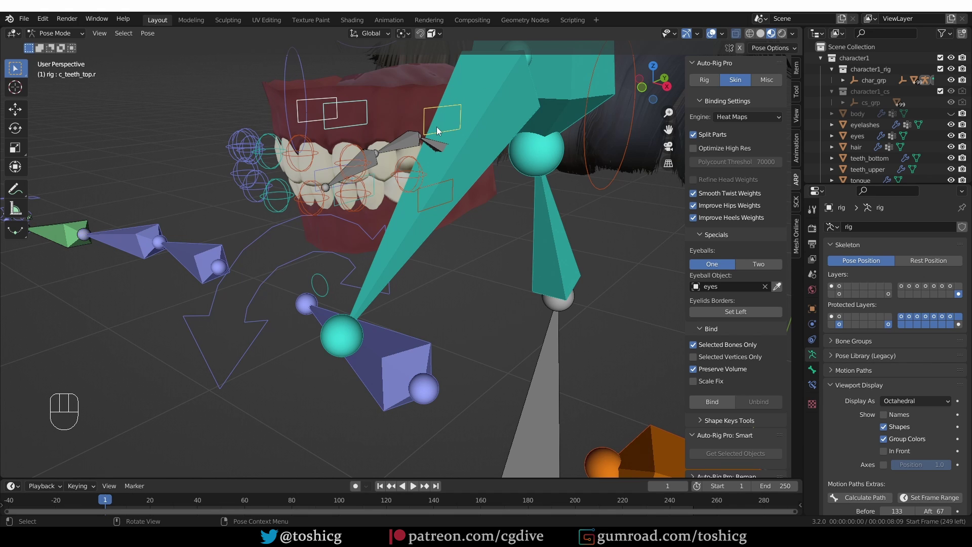
In Object Mode, select the teeth_upper mesh together with the rig as the active object.
key(Tab)
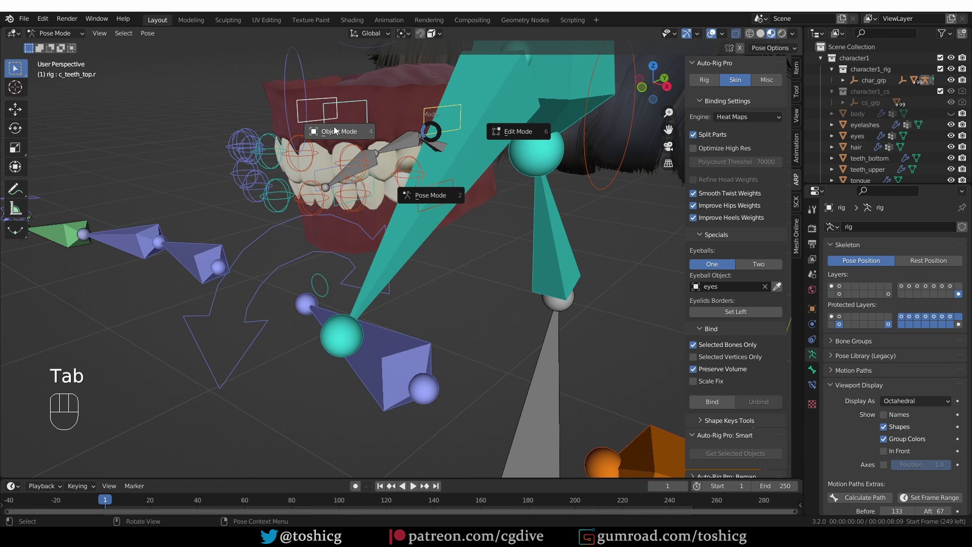
click(384, 97)
shift+click(238, 135)
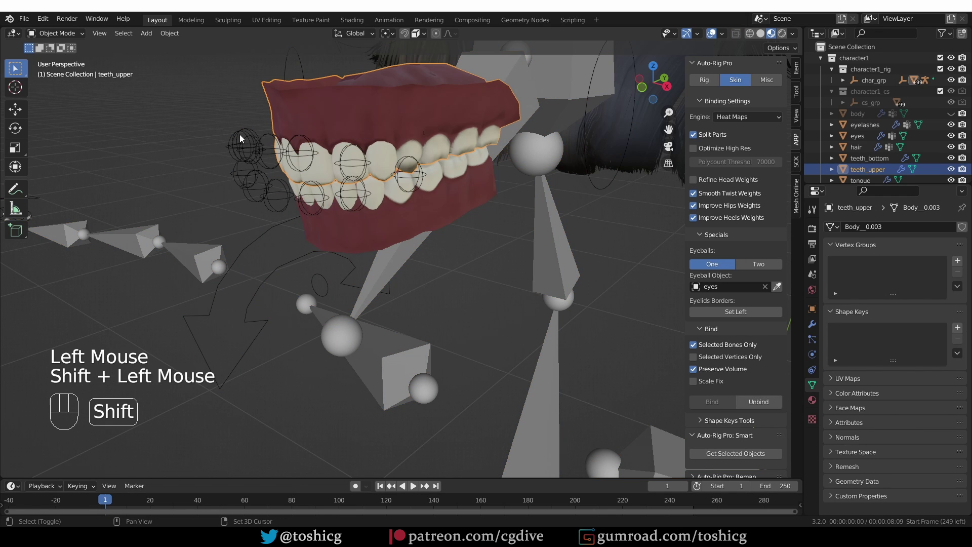
Try to bind the upper teeth to the selected bones using the Voxelized engine.
click(748, 117)
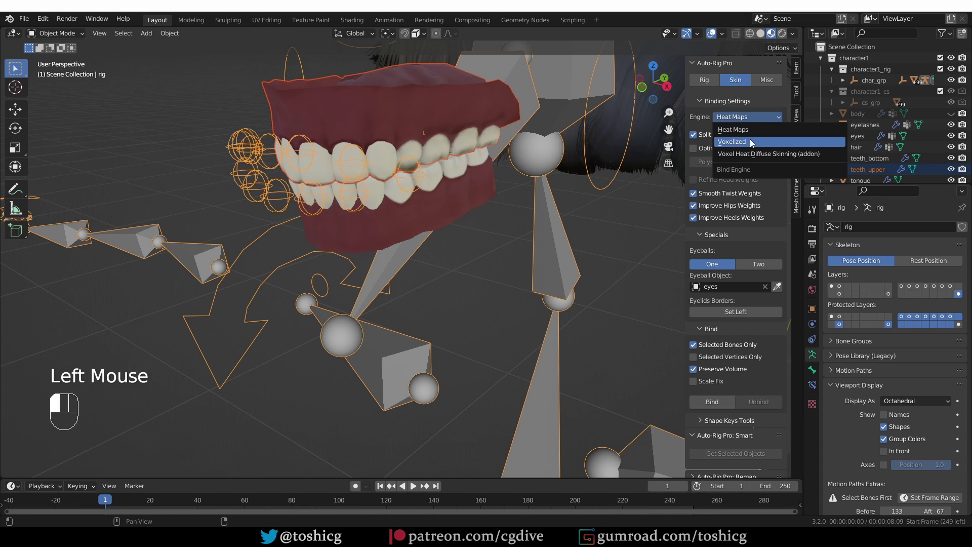
click(752, 138)
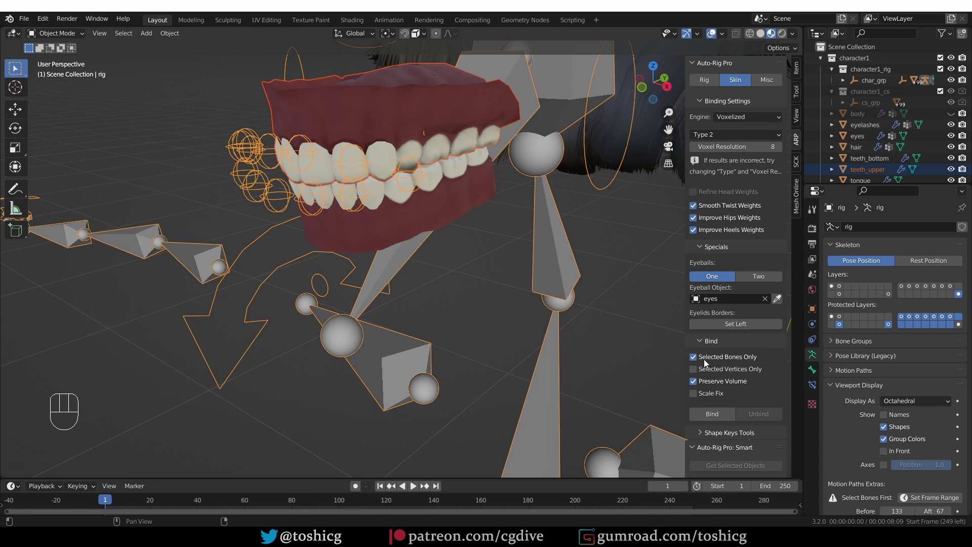
click(712, 413)
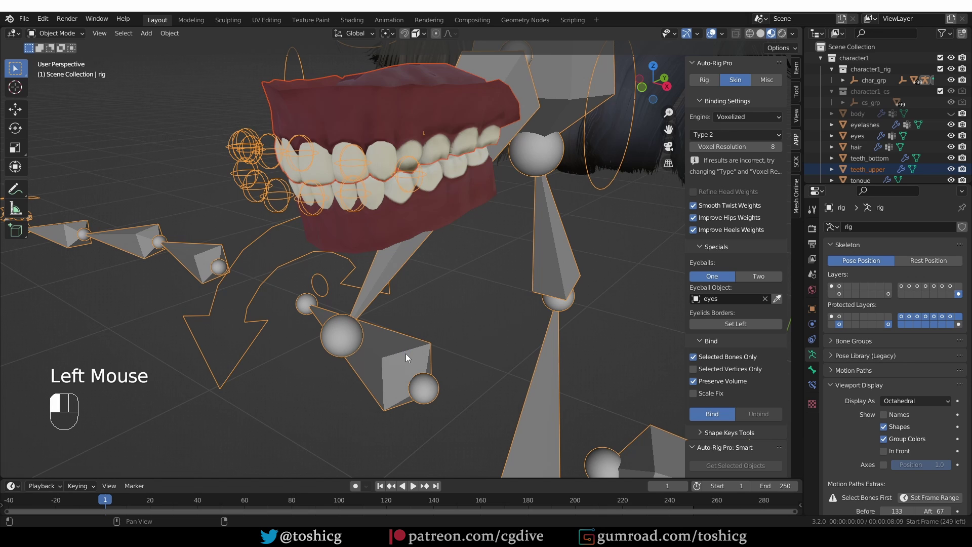
Test-move c_teeth_top.l and c_teeth_top.r in Pose Mode to check the voxelized binding, cancelling each move.
middle_drag(382, 183, 379, 174)
key(Tab)
click(427, 119)
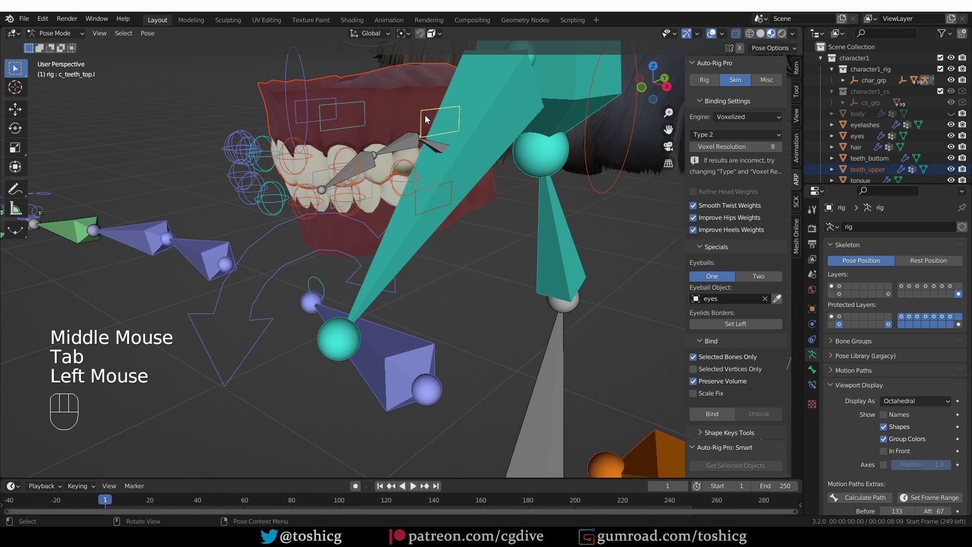
key(g)
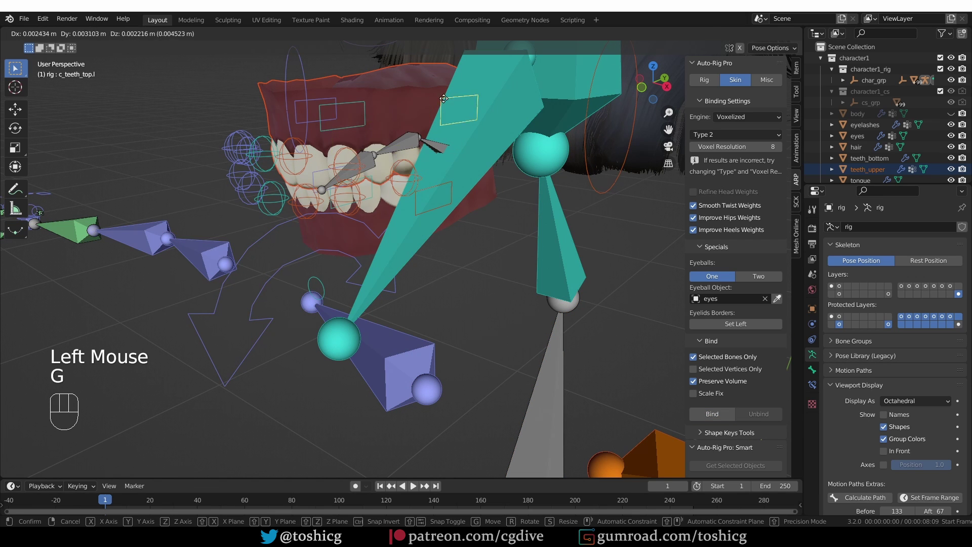
key(Escape)
click(332, 109)
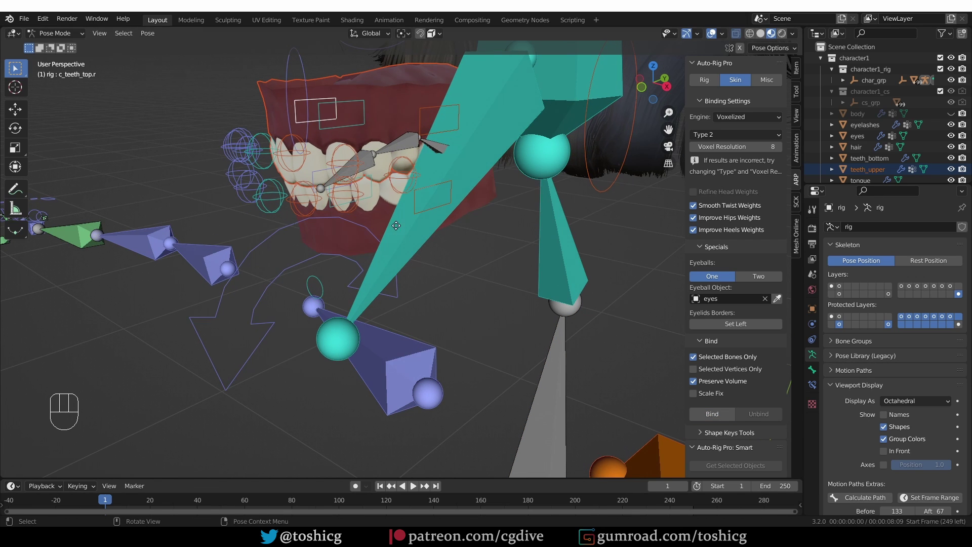
key(g)
right_click(430, 223)
Return to Object Mode and bind the upper teeth to the rig using the Heat Maps engine.
key(Tab)
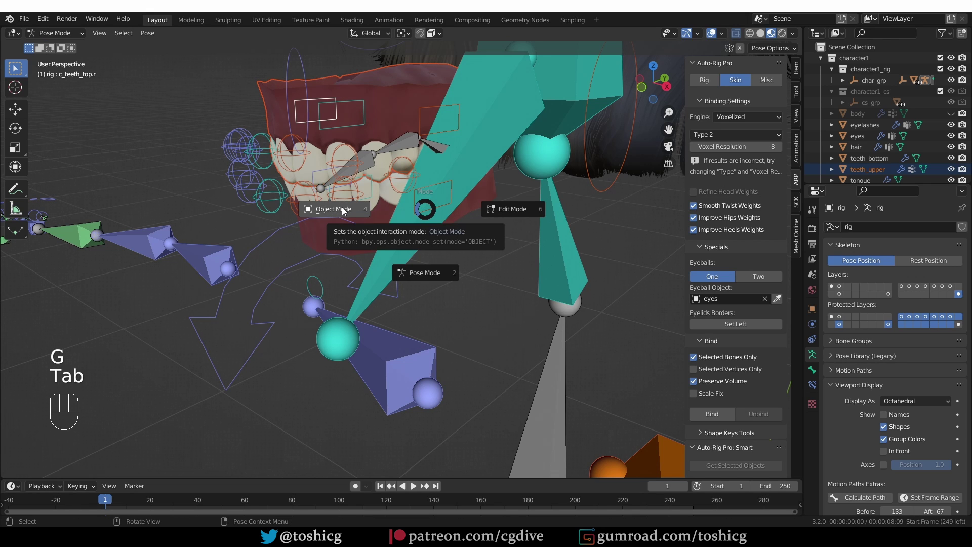
click(343, 209)
click(743, 117)
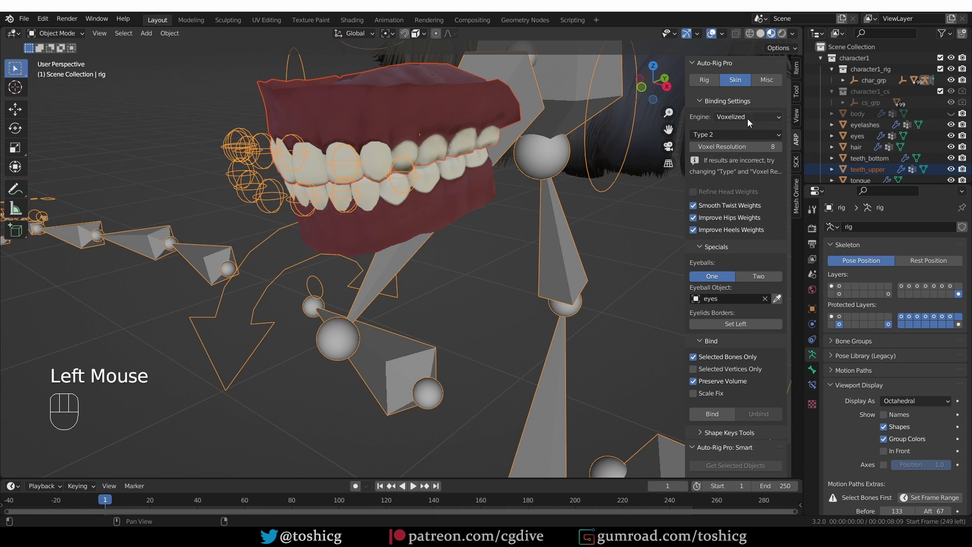
click(747, 118)
click(747, 126)
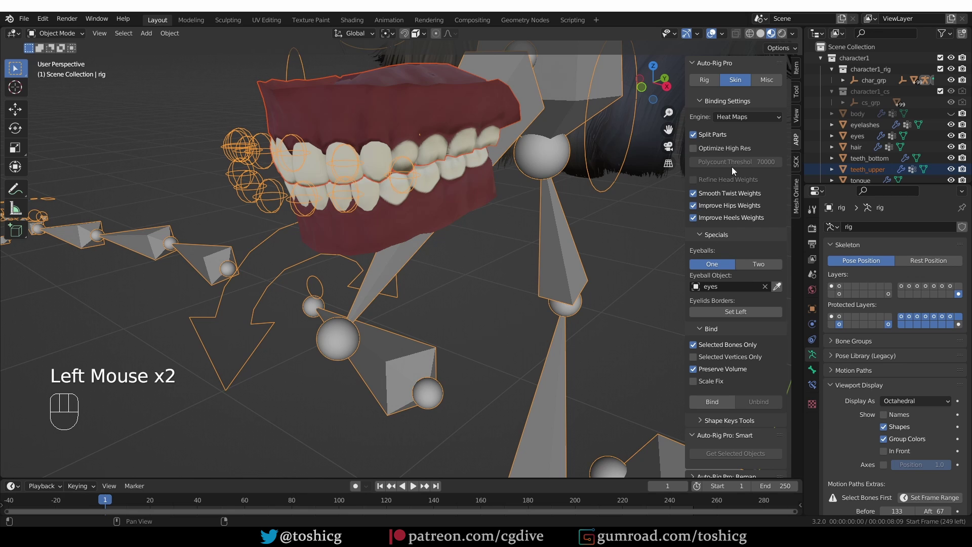
click(711, 402)
Test the heat-map binding in Pose Mode by moving the left and middle upper-teeth controllers.
middle_drag(405, 158, 399, 156)
key(Tab)
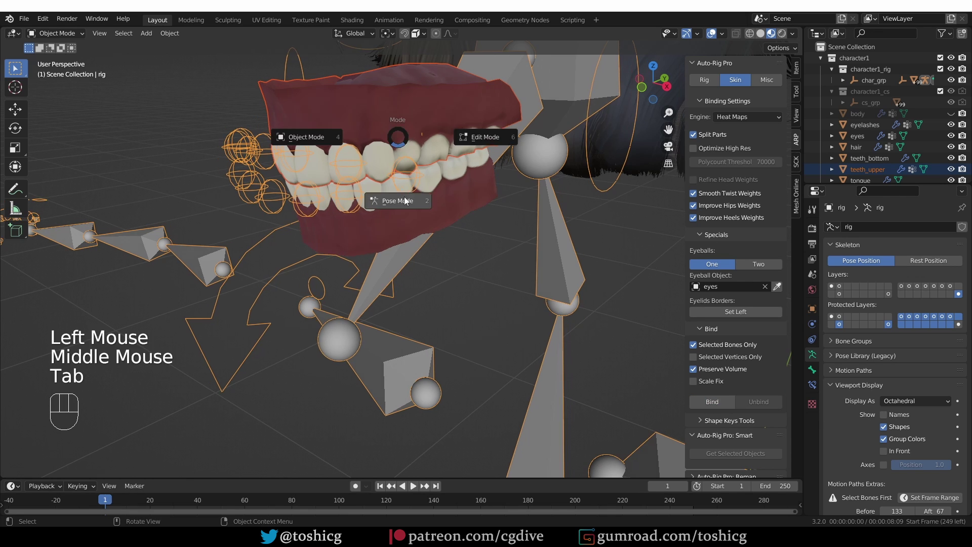
click(437, 121)
key(g)
click(440, 106)
key(g)
click(358, 98)
key(g)
right_click(362, 86)
Test-move c_teeth_top.r several times from different angles to check its influence on the teeth, cancelling each move.
click(332, 109)
key(g)
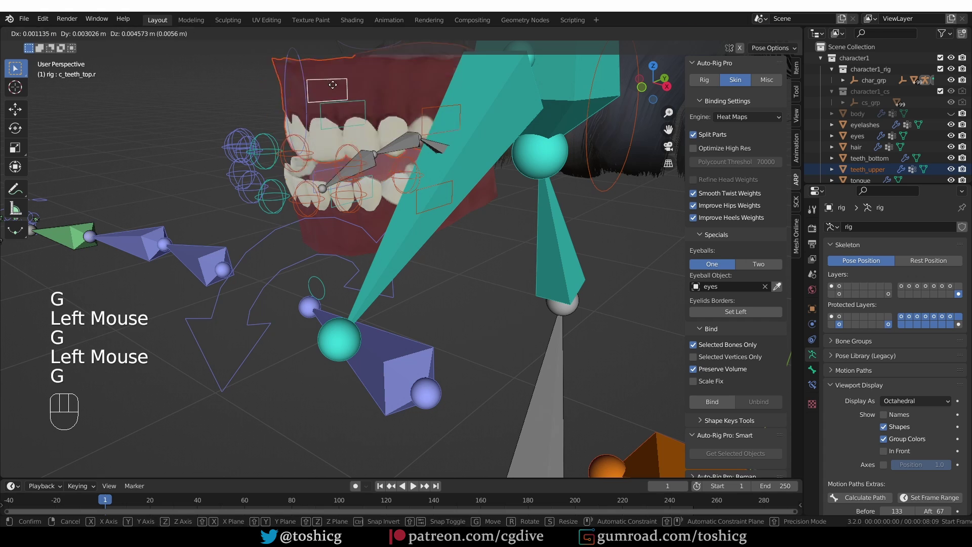
right_click(331, 97)
key(g)
right_click(321, 96)
middle_drag(316, 114, 329, 154)
key(g)
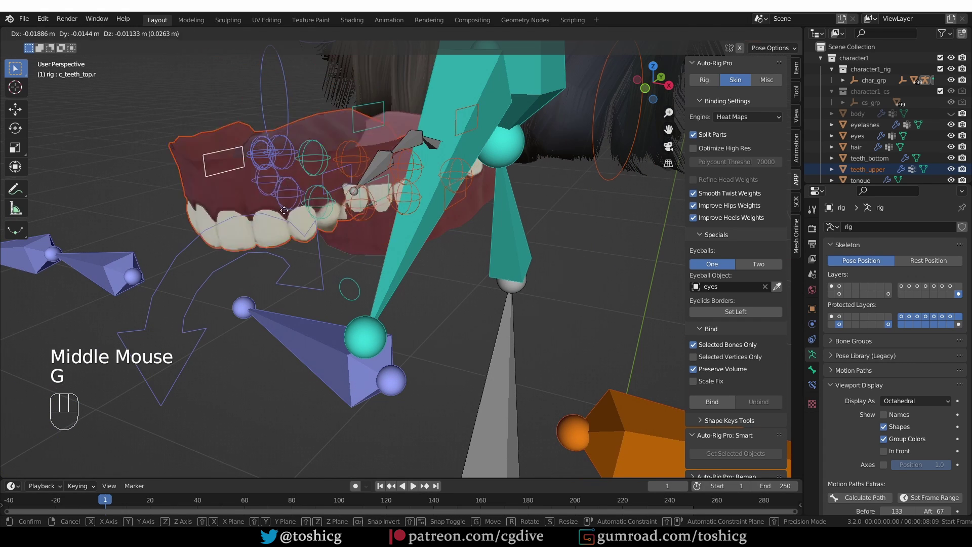
right_click(405, 237)
Test-move c_teeth_top.l to check whether the left upper teeth follow it, then cancel.
click(732, 121)
key(g)
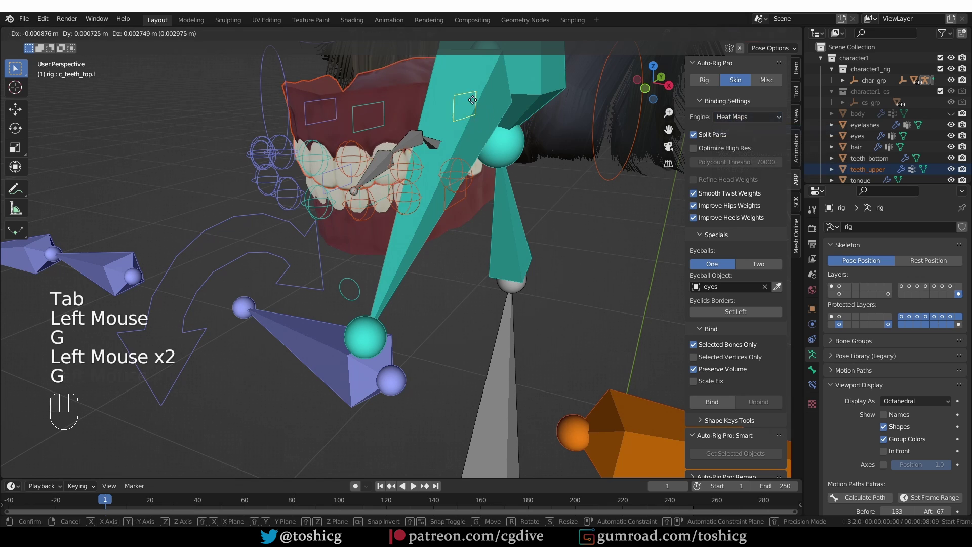
key(g)
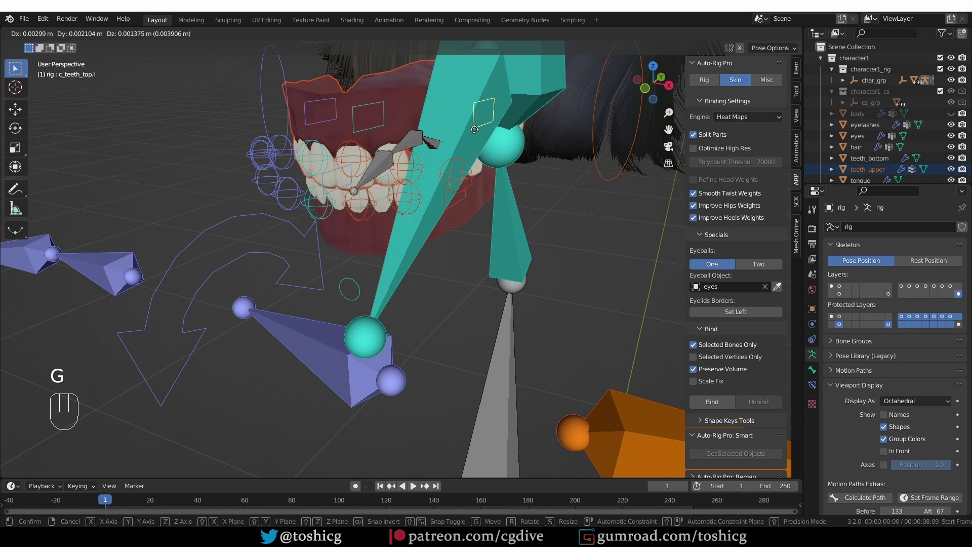
right_click(475, 129)
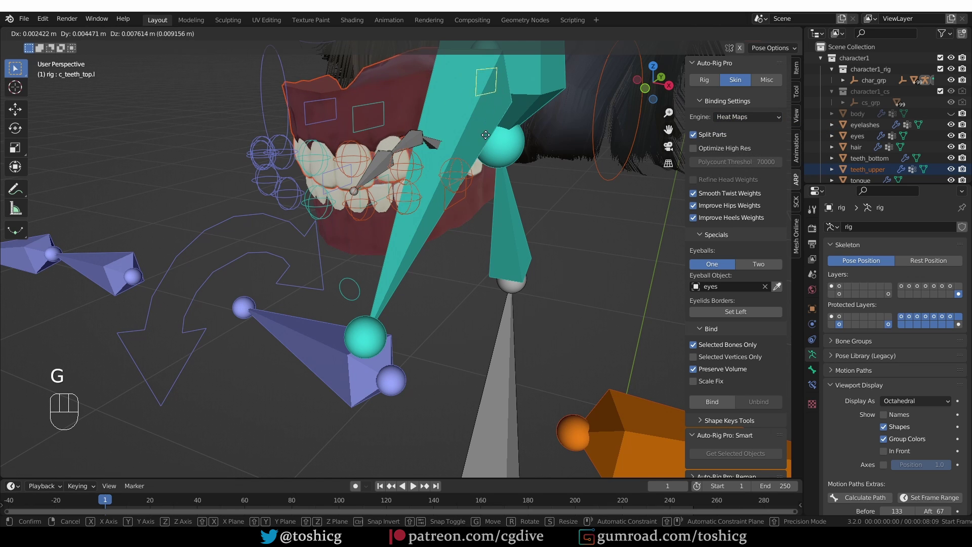
Add c_teeth_top.x and c_teeth_top.r to the c_teeth_top.l selection.
shift+click(360, 117)
shift+click(330, 103)
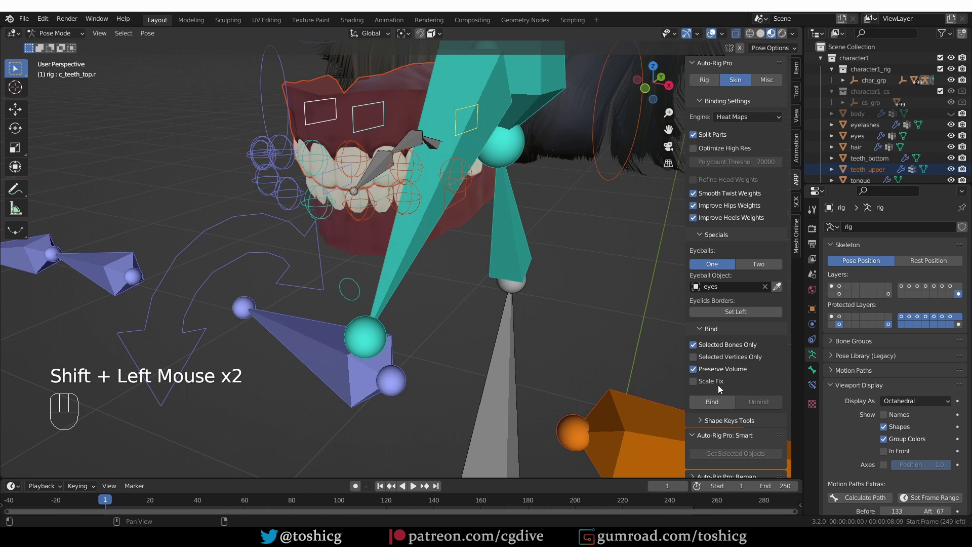
Test-move the middle and right upper-teeth controllers to check the mesh deformation.
click(361, 86)
key(g)
right_click(361, 85)
click(337, 96)
key(g)
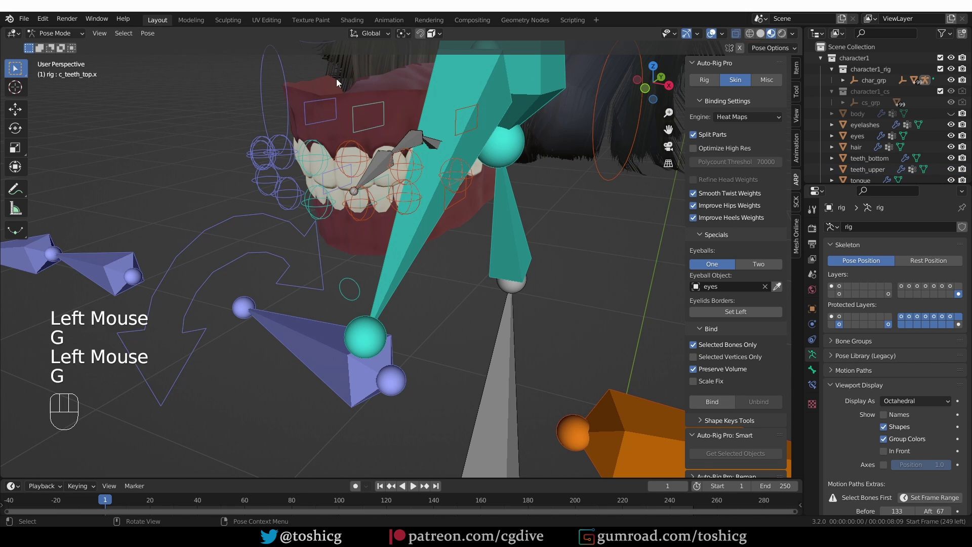
click(334, 99)
key(g)
Test-move c_teeth_top.l while viewing the teeth from the side, cancelling each move.
double_click(462, 111)
key(g)
middle_drag(405, 171, 435, 167)
middle_drag(435, 167, 412, 163)
key(g)
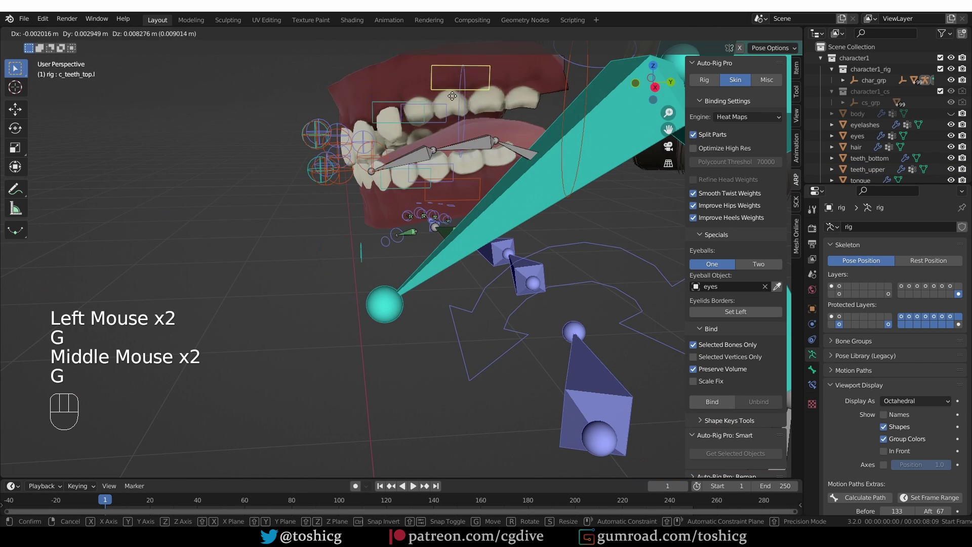
right_click(421, 126)
key(g)
right_click(413, 112)
Test-move c_teeth_top.x to check how the front upper teeth follow it, leaving it at its original position.
click(396, 102)
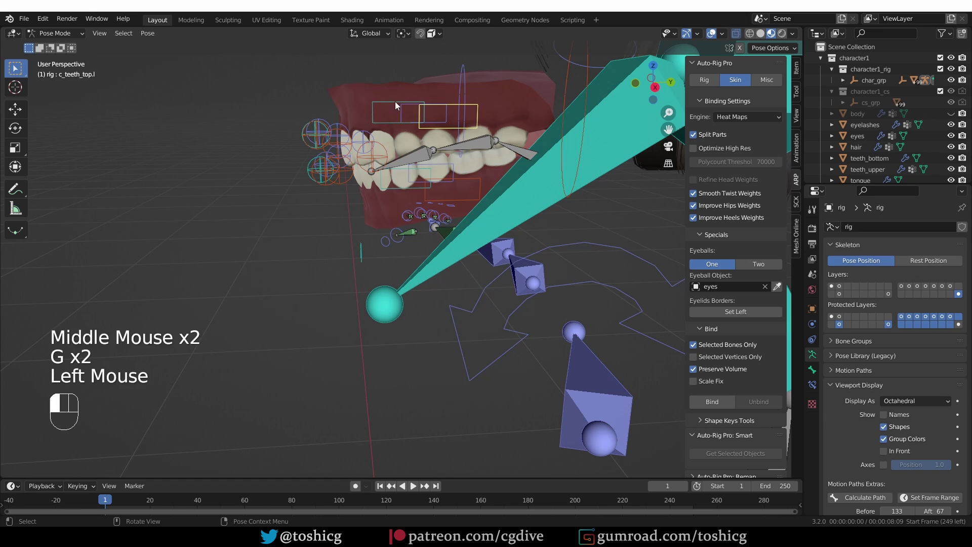
key(g)
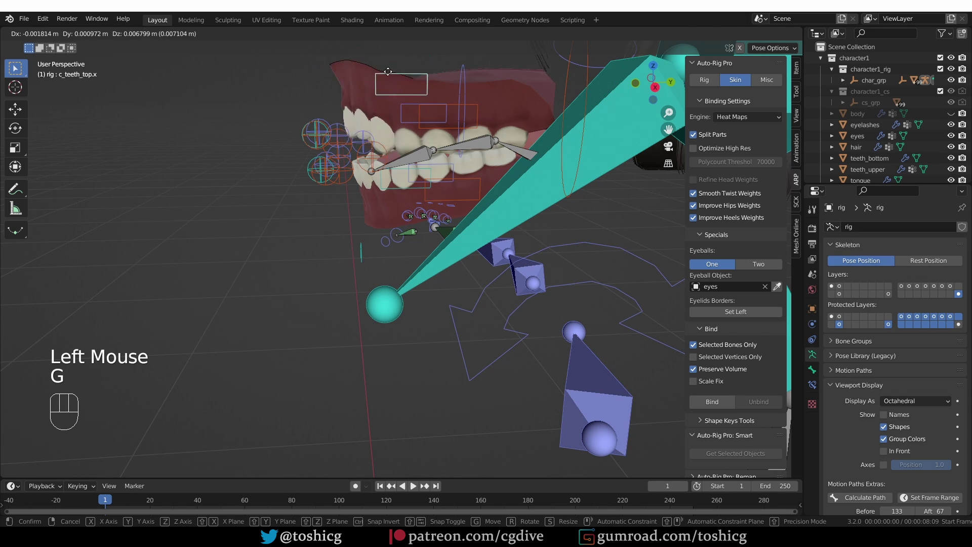
click(387, 103)
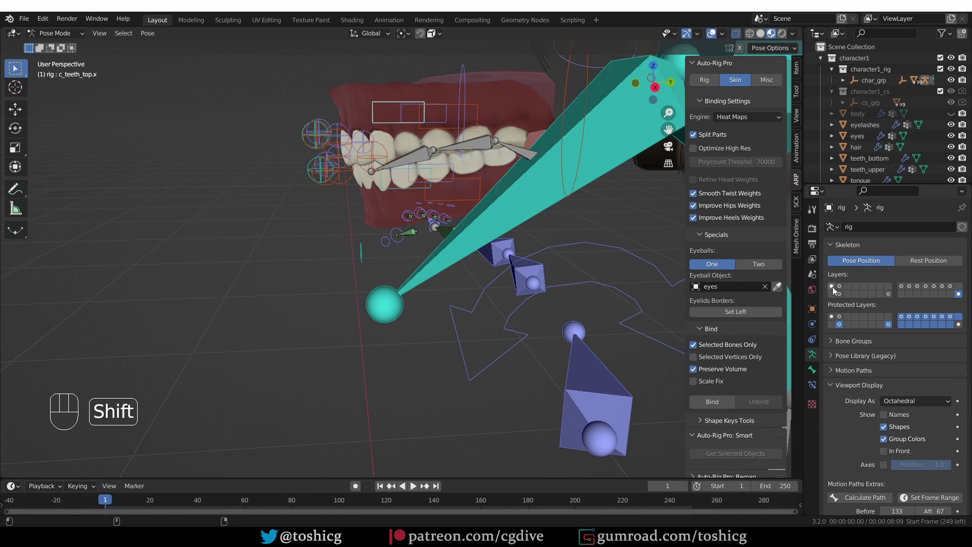
Show the first bone layer as well and test-move c_teeth_top_master.x, cancelling the move.
shift+click(832, 287)
click(443, 98)
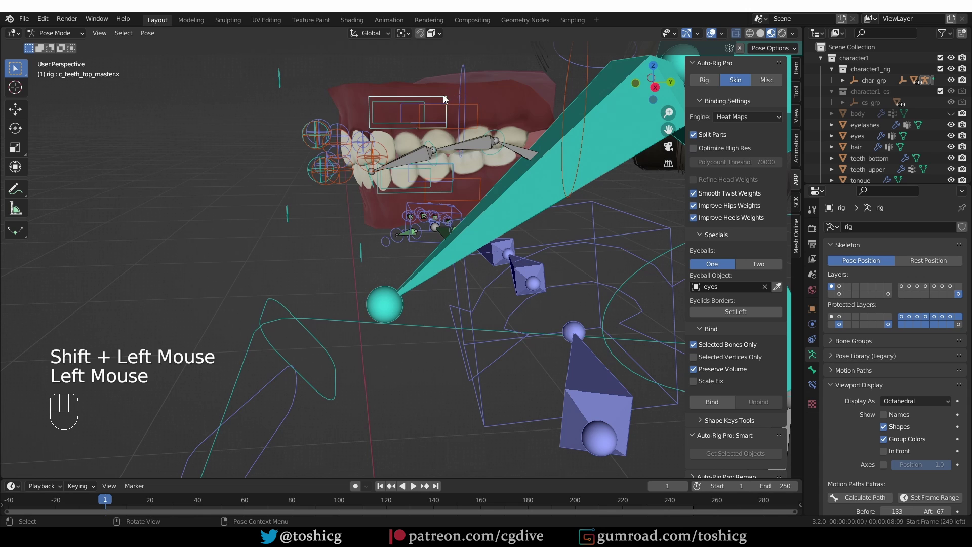
key(g)
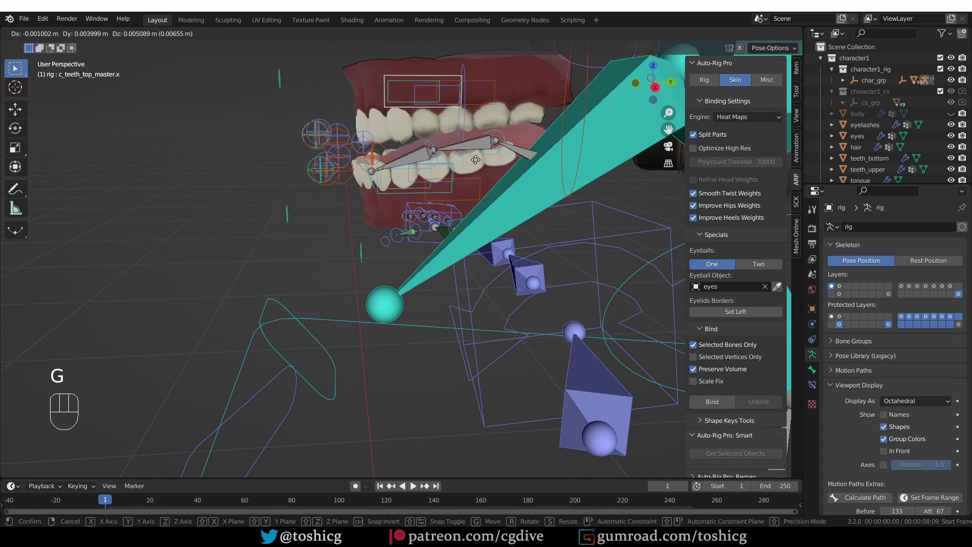
right_click(322, 378)
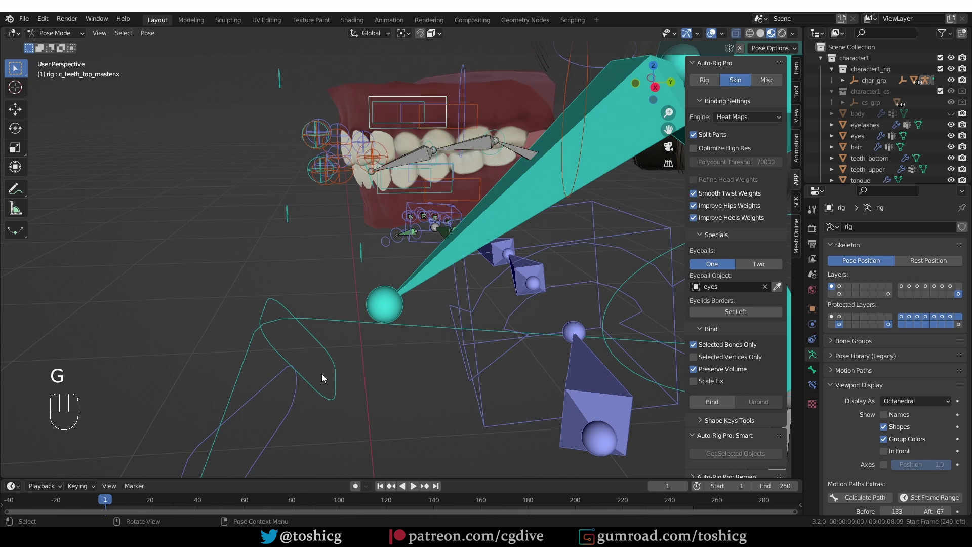
Test-move the c_jawbone.x controller to check how the upper teeth react to the jaw, then inspect the teeth.
click(321, 378)
key(g)
click(326, 377)
key(g)
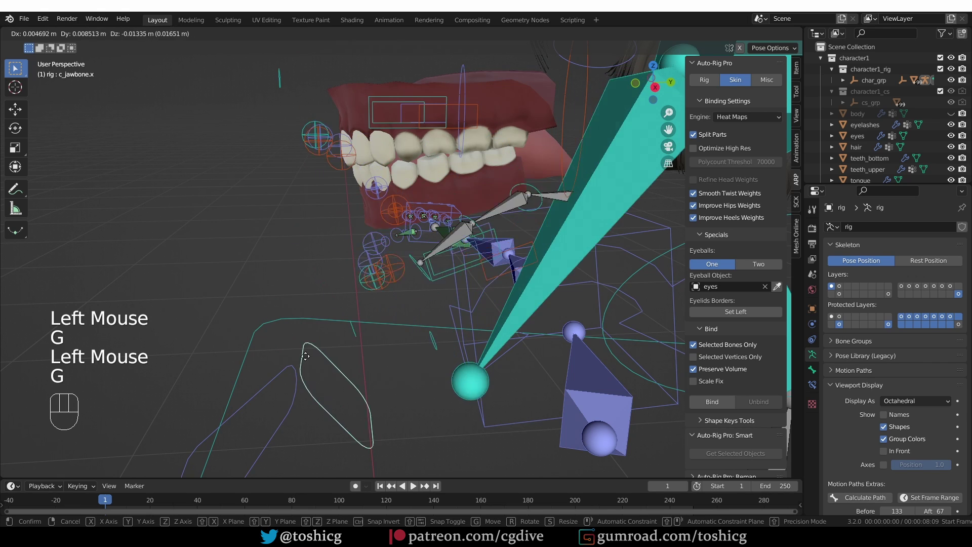
middle_drag(526, 167, 439, 177)
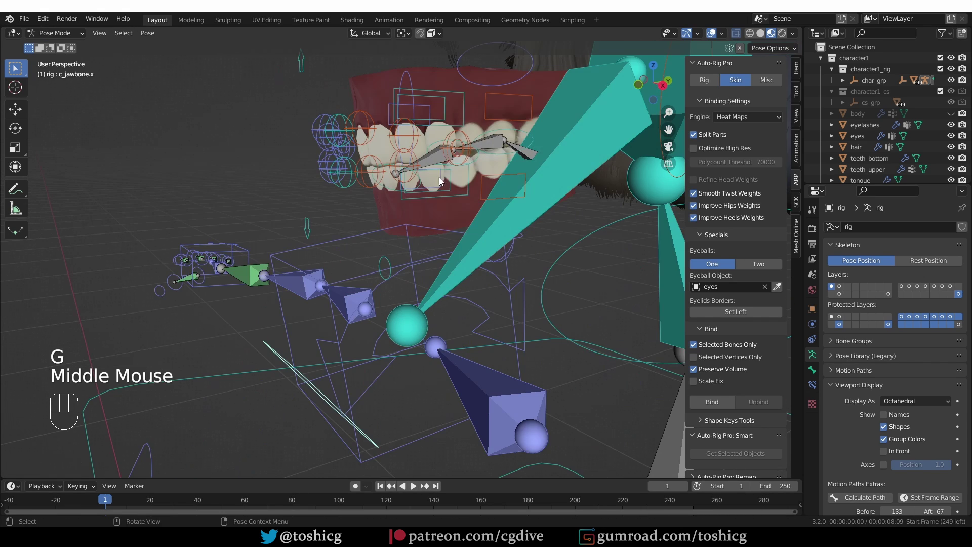
In Object Mode, select the teeth_bottom mesh together with the rig and show only the rig's last bone layer.
key(Tab)
middle_drag(386, 237, 443, 180)
click(406, 204)
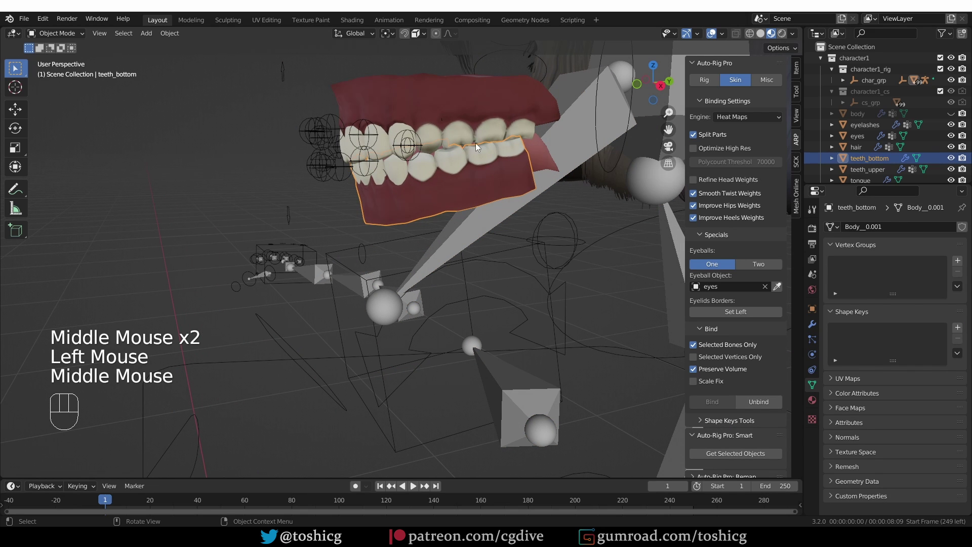
key(shift)
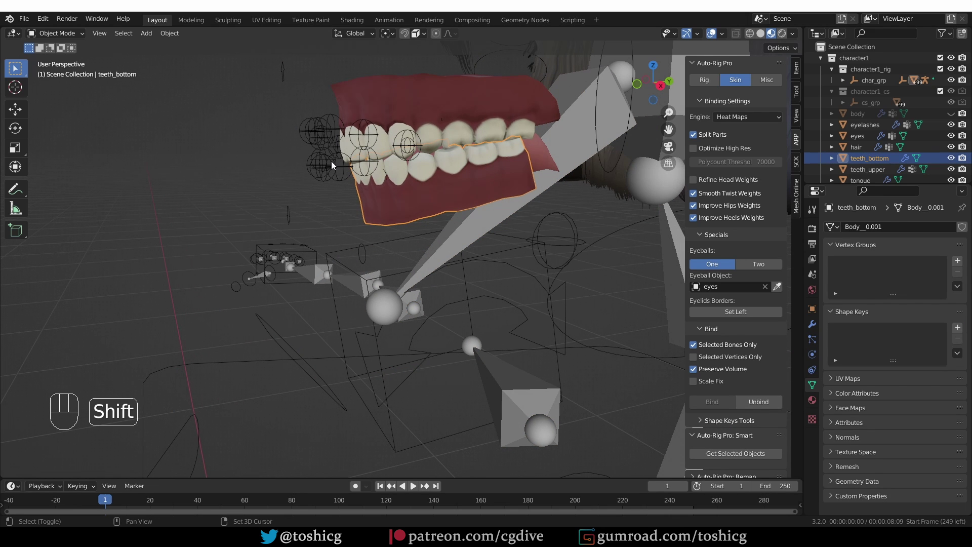
shift+click(327, 156)
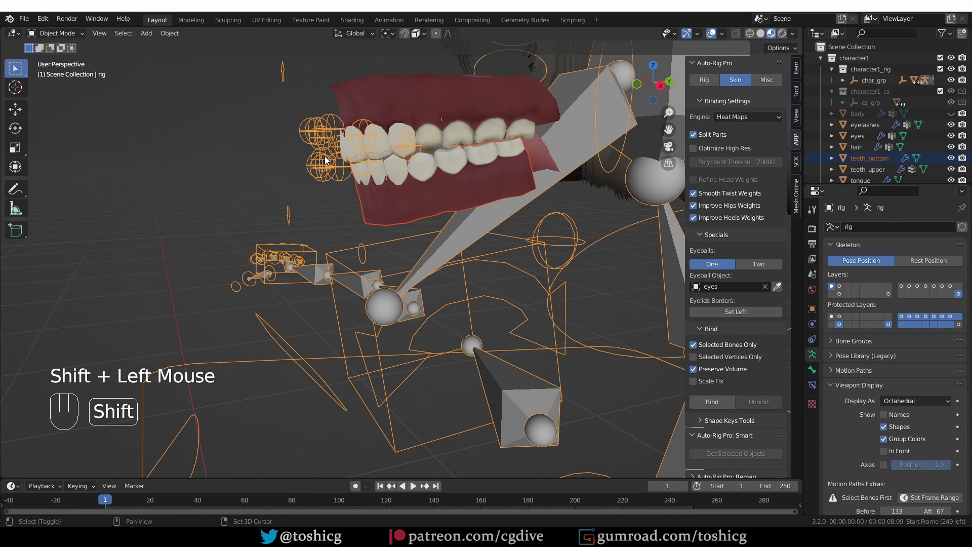
click(958, 294)
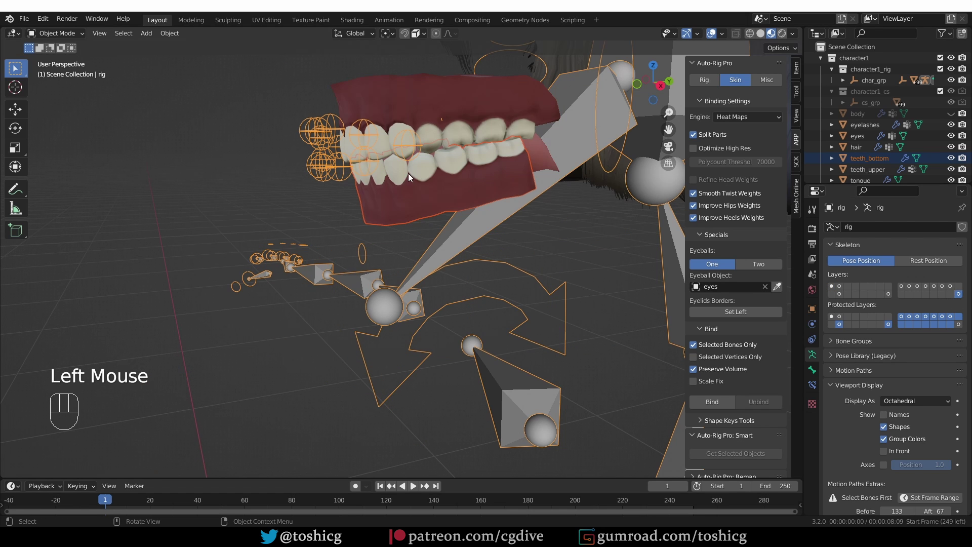
In Pose Mode, select c_teeth_bot.l, c_teeth_bot.x and c_teeth_bot.r and bind the teeth_bottom mesh to these controllers only.
key(Tab)
click(420, 213)
middle_drag(425, 212, 450, 210)
shift+click(387, 195)
shift+click(381, 213)
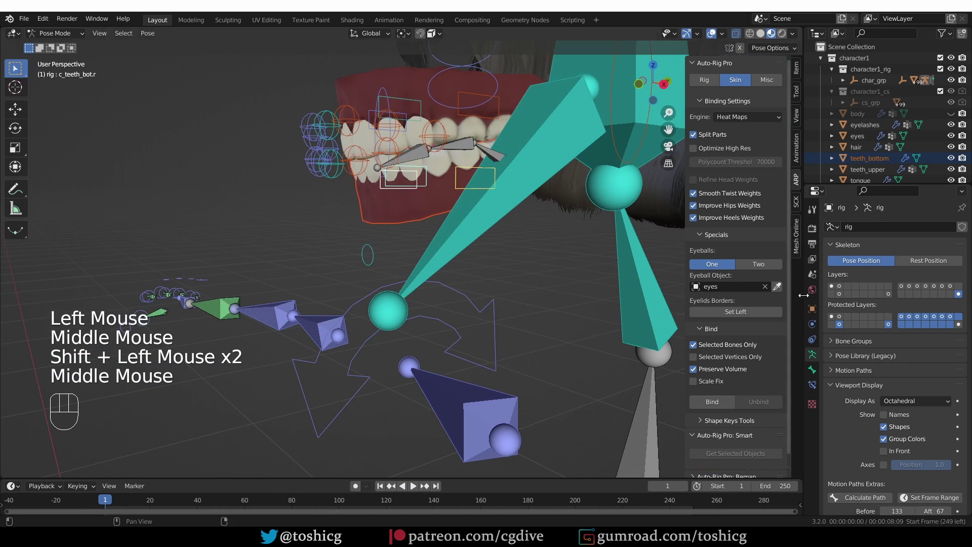
click(718, 402)
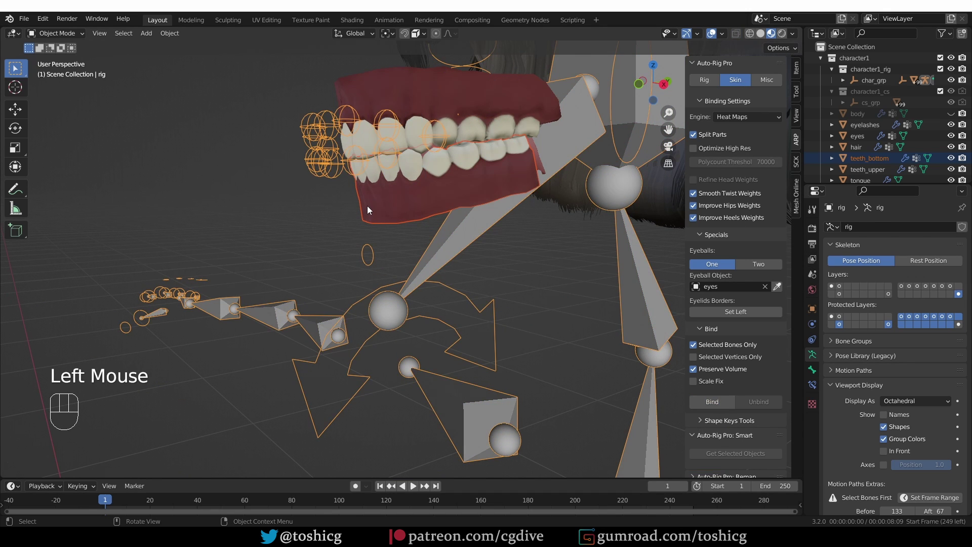
Return to Pose Mode, show the first bone layer as well, and move c_jawbone.x down to open the jaw.
middle_drag(380, 197, 318, 228)
key(Tab)
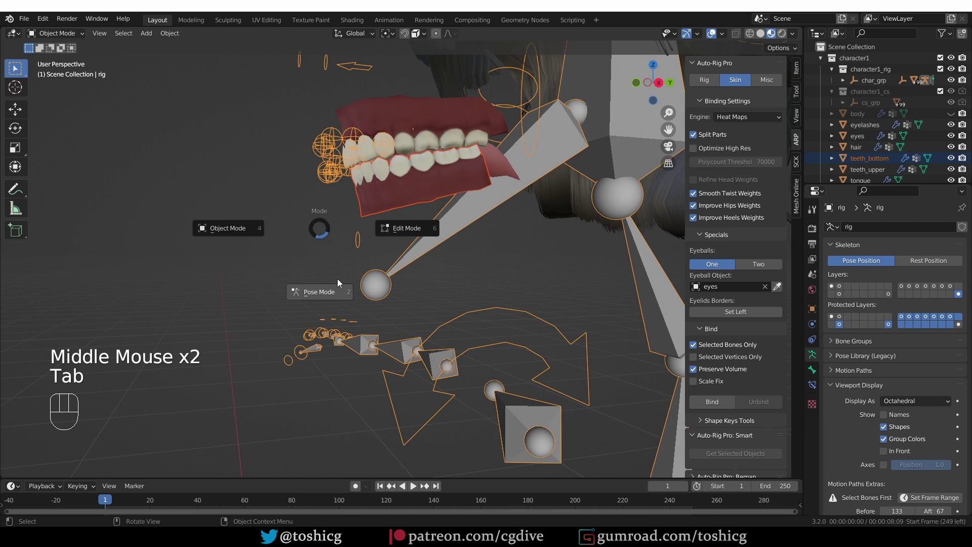
click(324, 291)
shift+click(832, 287)
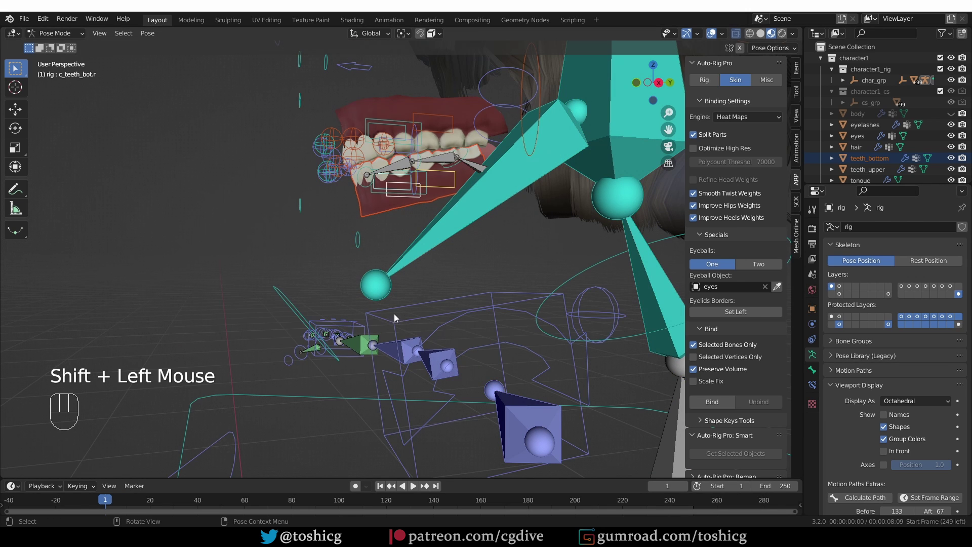
click(278, 293)
click(277, 292)
key(g)
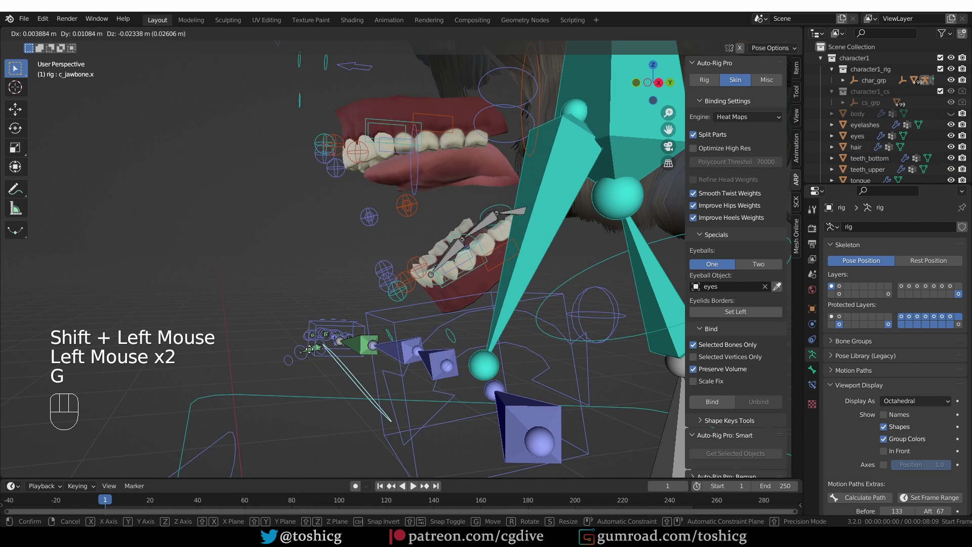
click(323, 303)
Test-move c_teeth_bot.l to check how the side of the lower teeth follows it.
middle_drag(324, 304, 511, 251)
scroll(478, 263, up, 2)
scroll(478, 263, up, 1)
click(508, 252)
key(g)
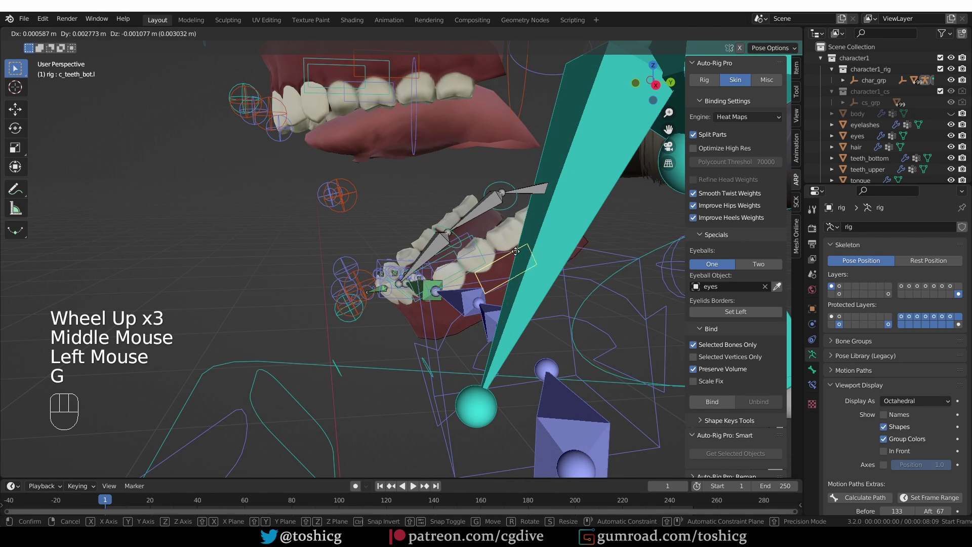
click(395, 263)
middle_drag(396, 263, 426, 277)
scroll(427, 277, down, 1)
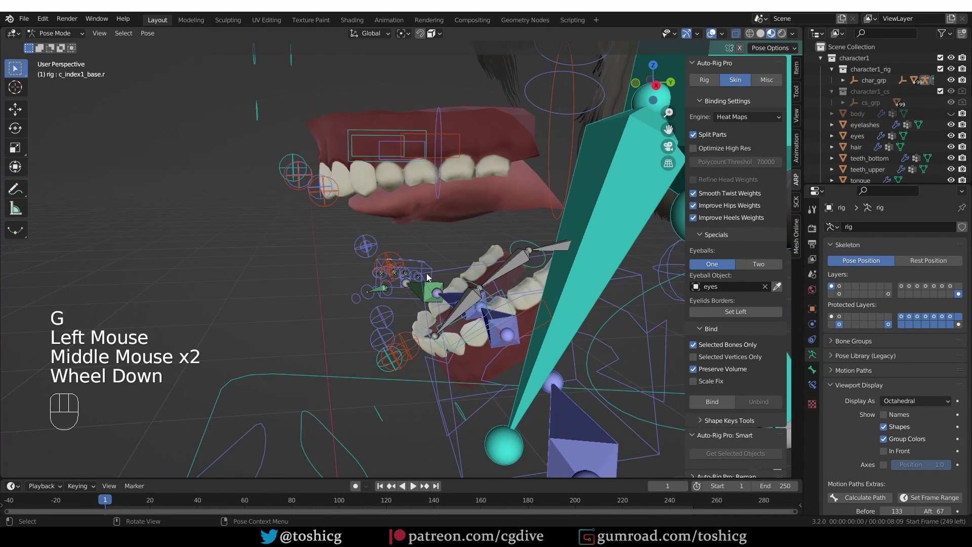
Test-move c_teeth_bot.x and c_teeth_bot_master.x to check how the lower teeth deform, cancelling each move.
click(457, 319)
click(457, 319)
click(455, 321)
click(454, 324)
key(g)
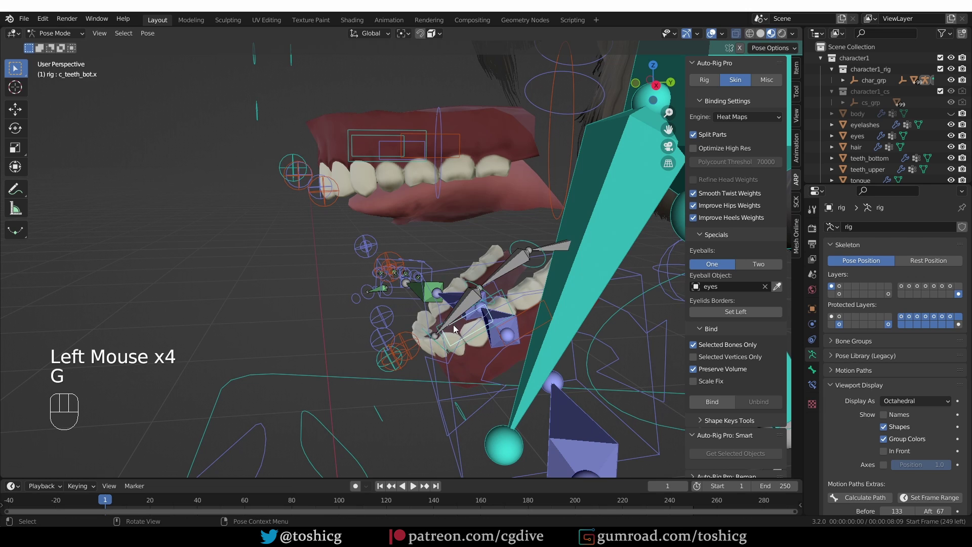
click(439, 327)
click(439, 326)
middle_drag(440, 327, 405, 304)
key(g)
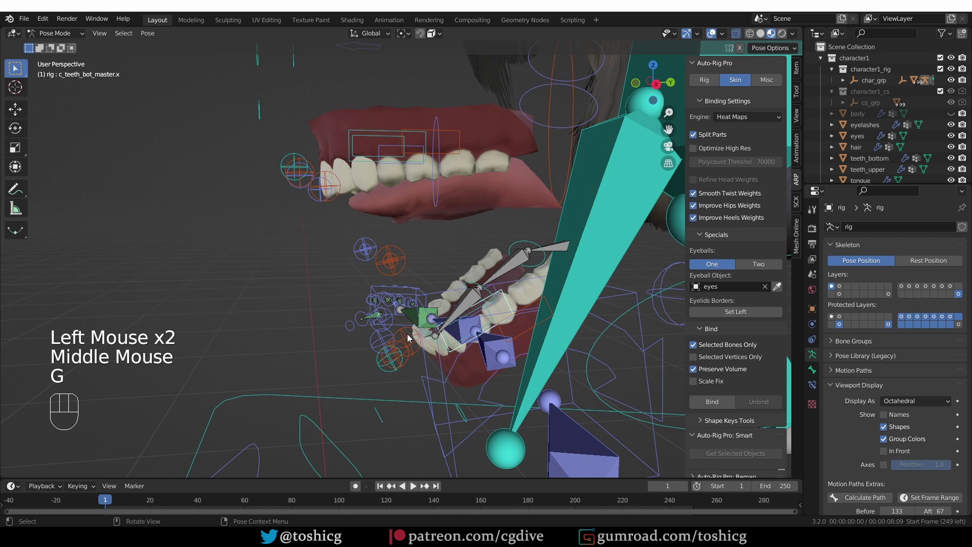
middle_drag(355, 283, 324, 271)
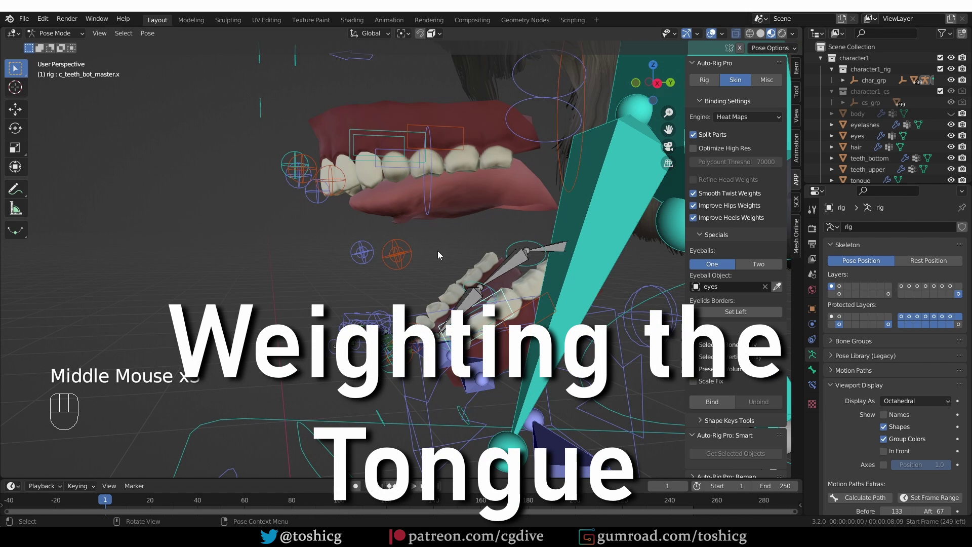
Undo the test selections and the jaw move so that the mouth is closed again.
key(ctrl+z)
key(ctrl+z)
key(ctrl+z)
key(ctrl+z)
key(ctrl+z)
key(ctrl+z)
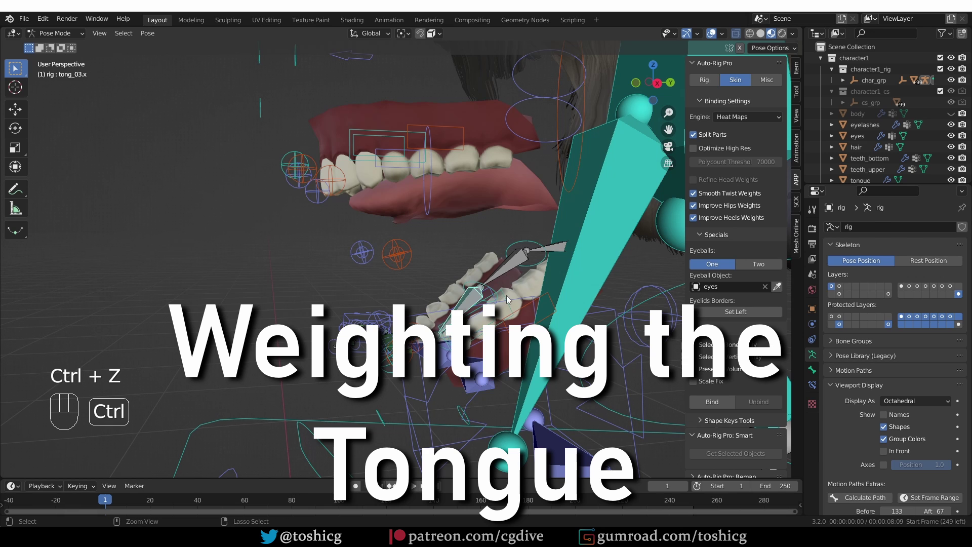
key(ctrl+z)
key(ctrl+z)
key(ctrl+z)
key(ctrl+z)
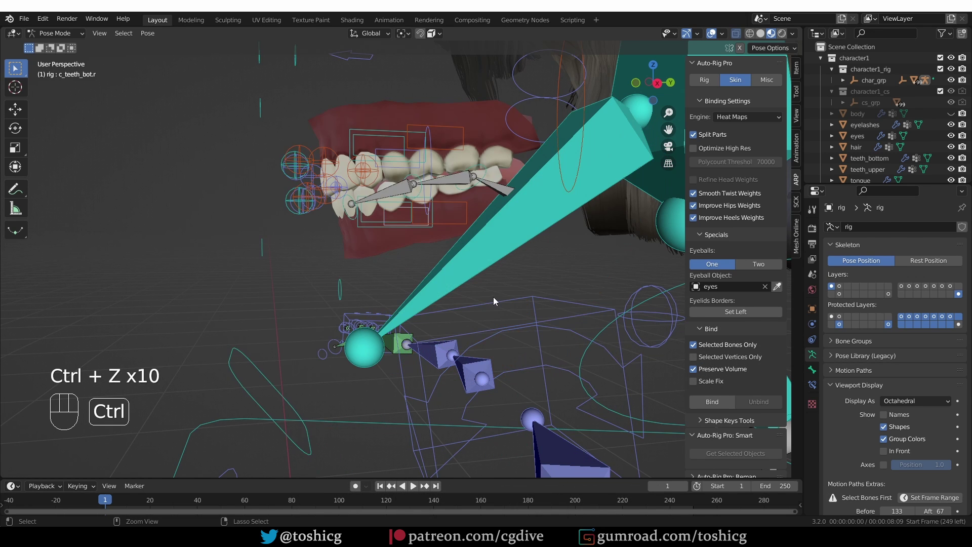
In Object Mode, hide the teeth_bottom and teeth_upper meshes to expose the tongue.
key(Tab)
click(379, 230)
shift+click(395, 123)
shift+click(397, 124)
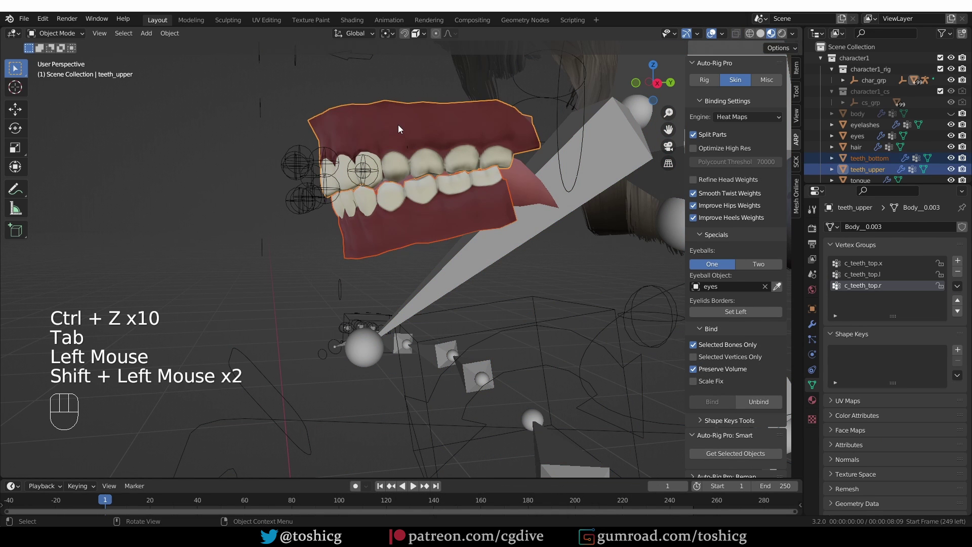
key(h)
Select the tongue mesh together with the rig, enter Pose Mode, and show only the last bone layer.
middle_drag(400, 127, 434, 188)
click(437, 182)
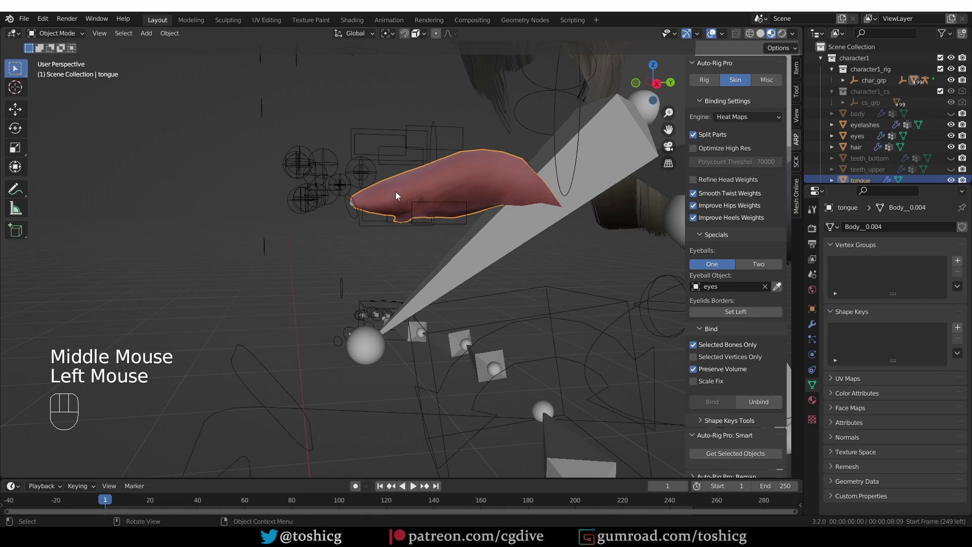
shift+click(327, 195)
key(Tab)
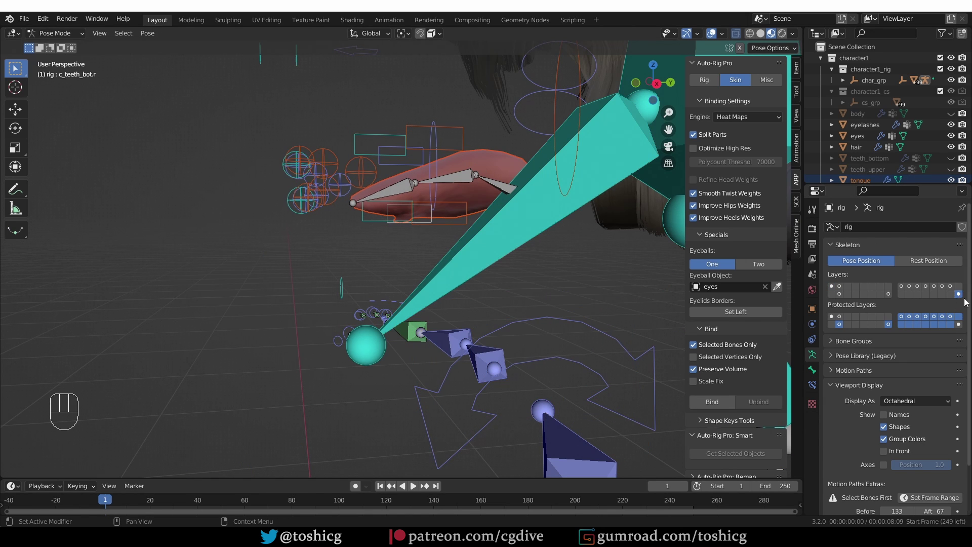
click(958, 294)
Select the three tongue bones from tong_01.x to tong_03.x and bind the tongue mesh to them.
click(484, 184)
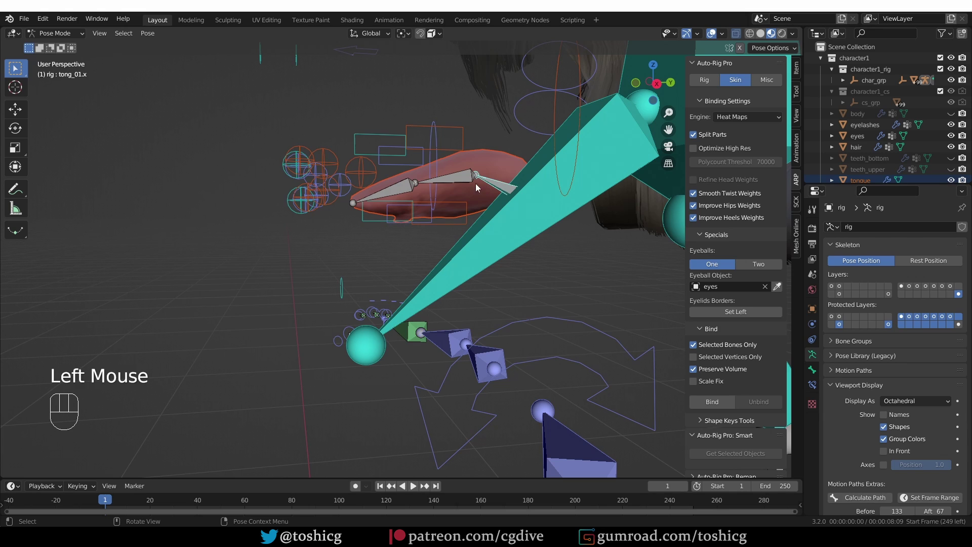
shift+click(463, 178)
shift+click(389, 190)
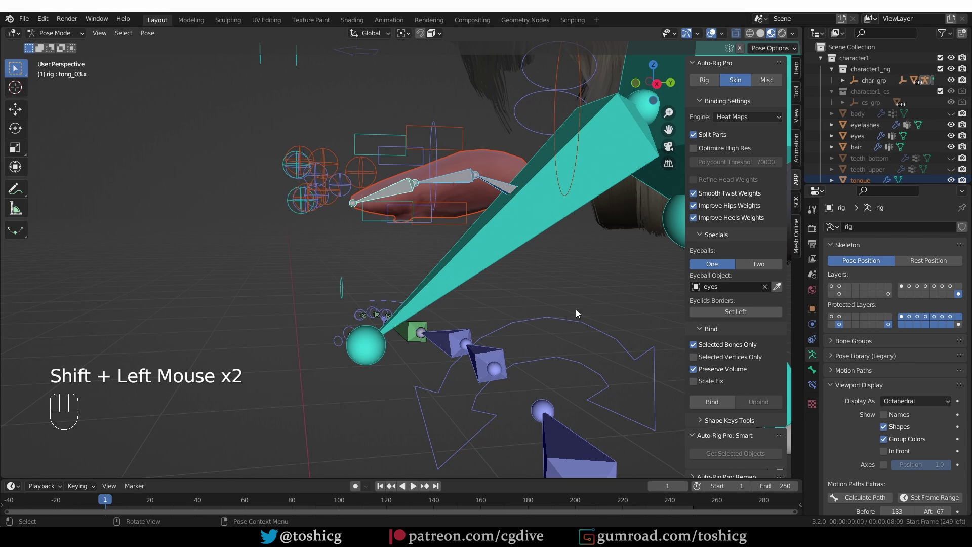
click(710, 401)
middle_drag(501, 373, 416, 303)
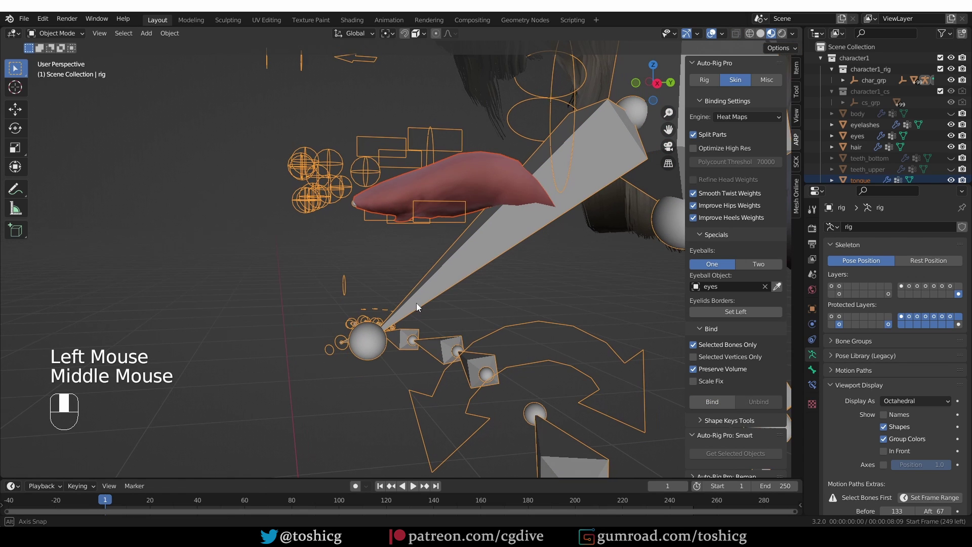
Unhide all the hidden meshes, including the body and both teeth meshes, and select the rig.
key(Tab)
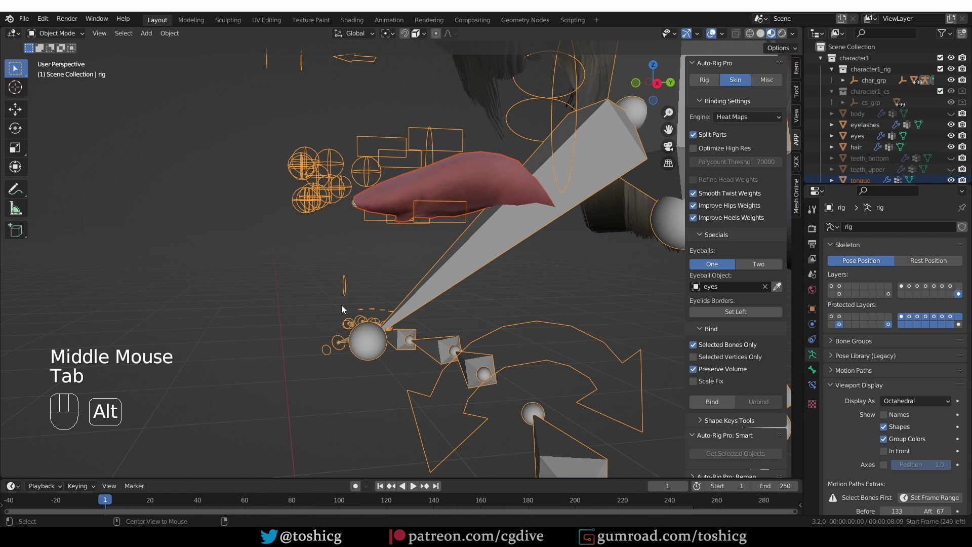
key(alt+g)
alt+middle_click(377, 286)
key(alt+h)
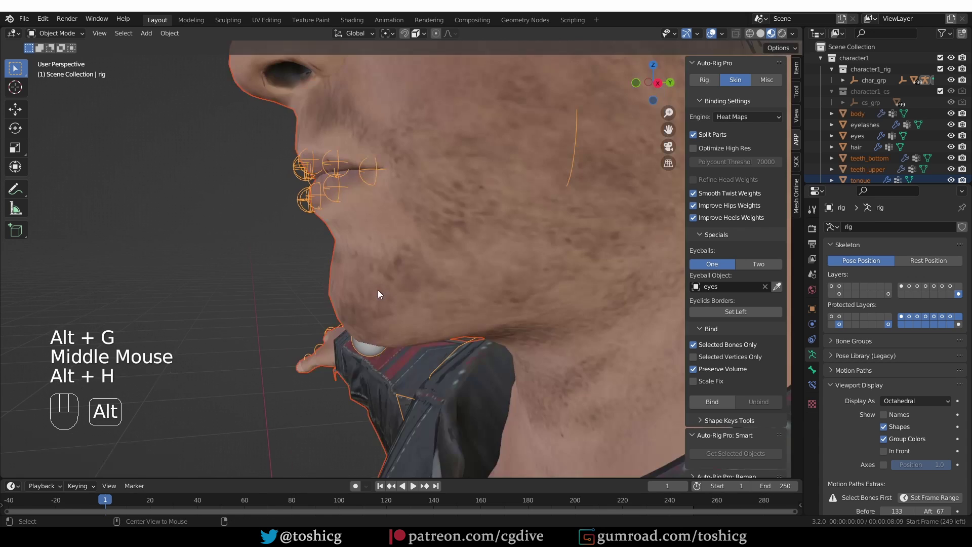
middle_drag(377, 289, 354, 279)
scroll(334, 253, down, 2)
click(316, 216)
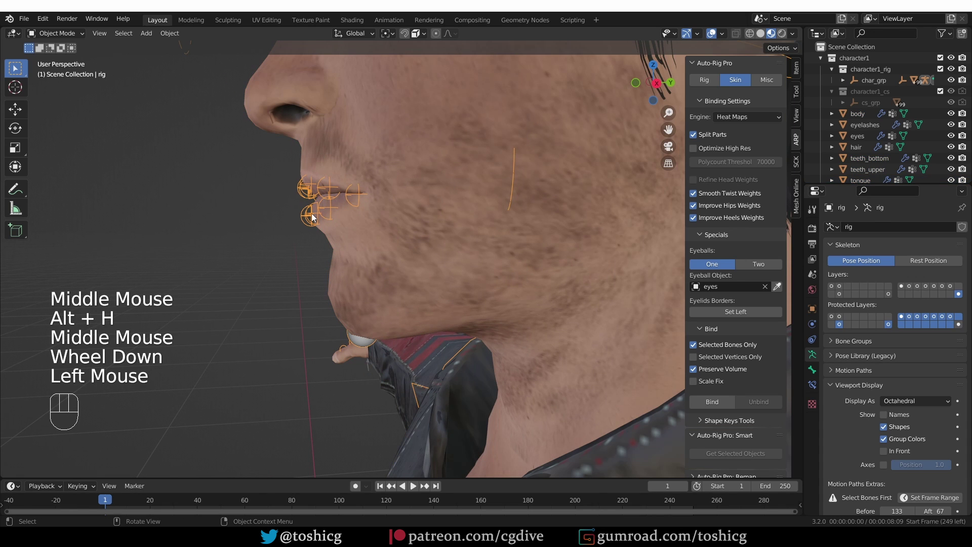
Show only the rig's first two bone layers and switch the rig to Pose Mode.
click(830, 286)
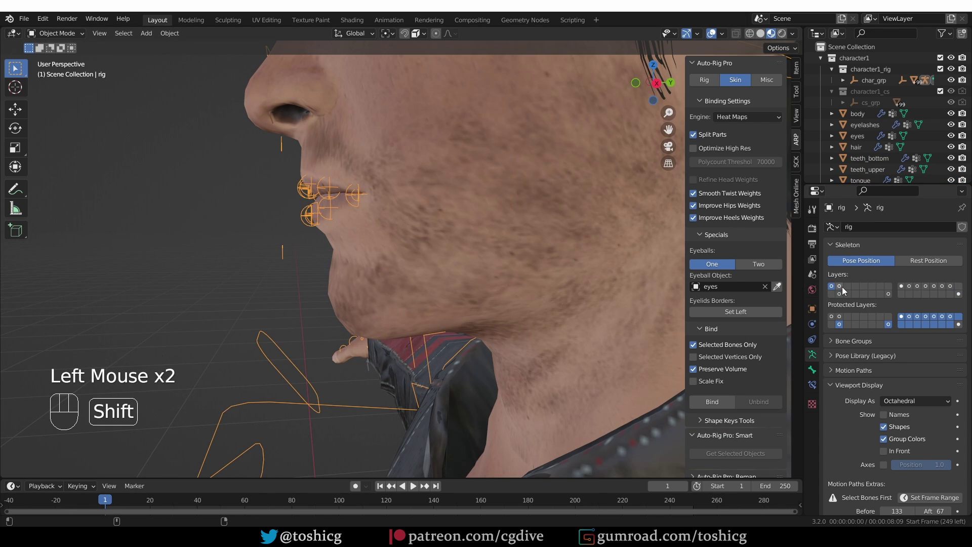
shift+click(841, 287)
key(Tab)
key(Tab)
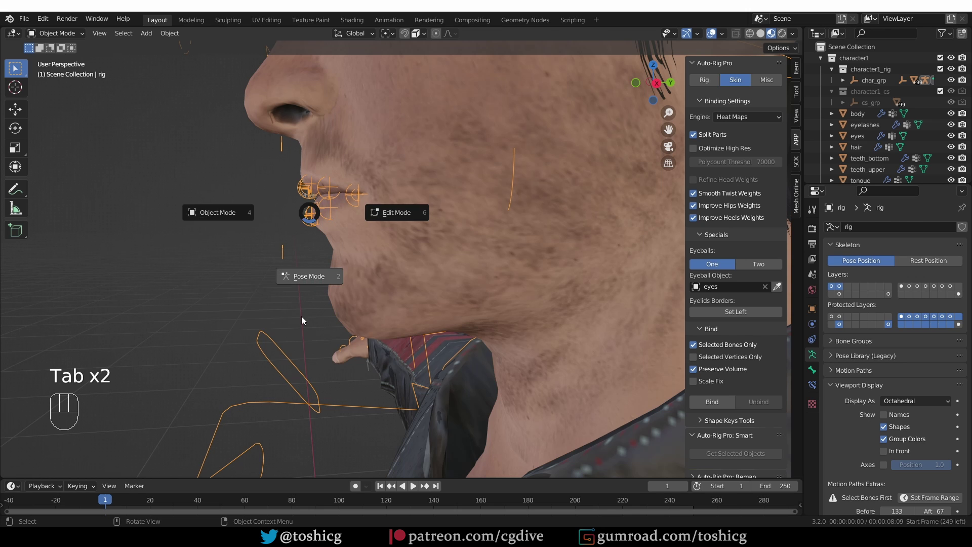
click(303, 313)
middle_drag(302, 312, 286, 329)
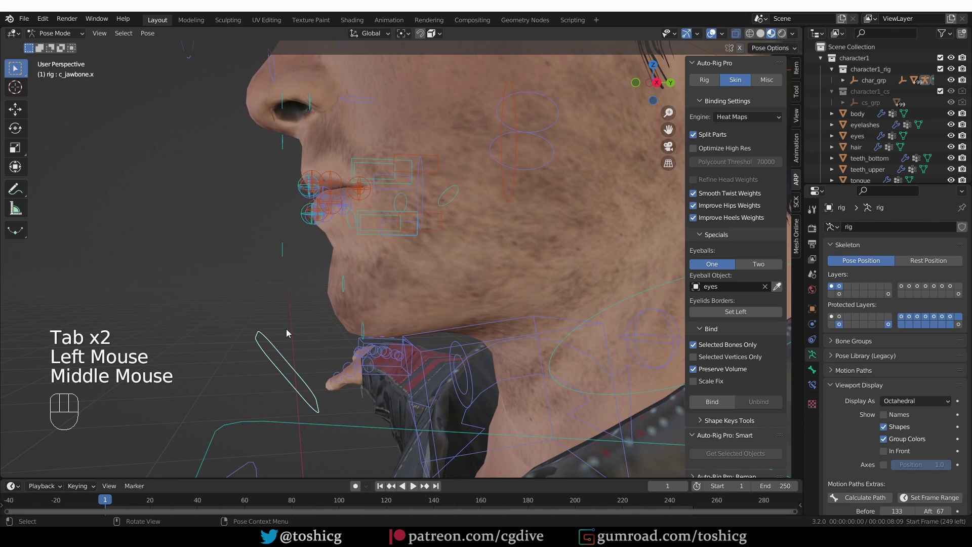
Move c_jawbone.x down to open the mouth and bring the tongue controllers into view.
key(g)
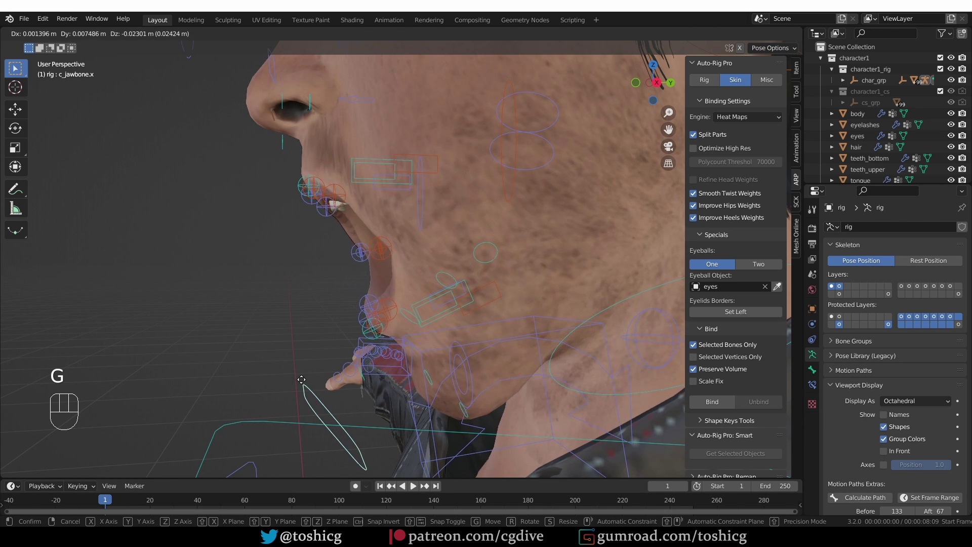
middle_click(347, 330)
middle_drag(346, 331, 485, 311)
scroll(486, 311, down, 1)
middle_drag(486, 312, 532, 325)
scroll(530, 322, up, 2)
click(470, 310)
middle_drag(471, 310, 549, 304)
Rotate c_tong_01.x and test-rotate c_tong_03.x to check how the tongue bends.
click(513, 255)
key(r)
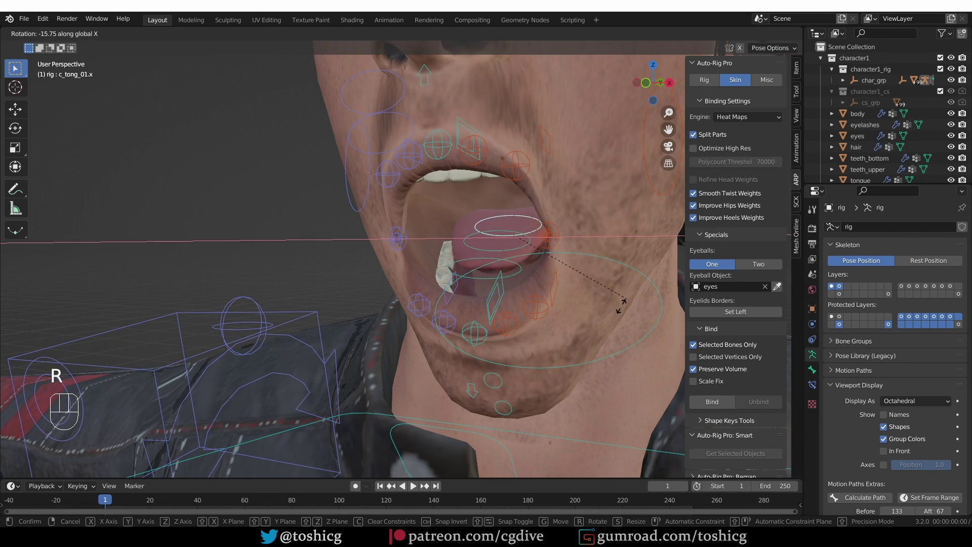
click(460, 230)
click(459, 230)
middle_drag(459, 231, 486, 253)
key(r)
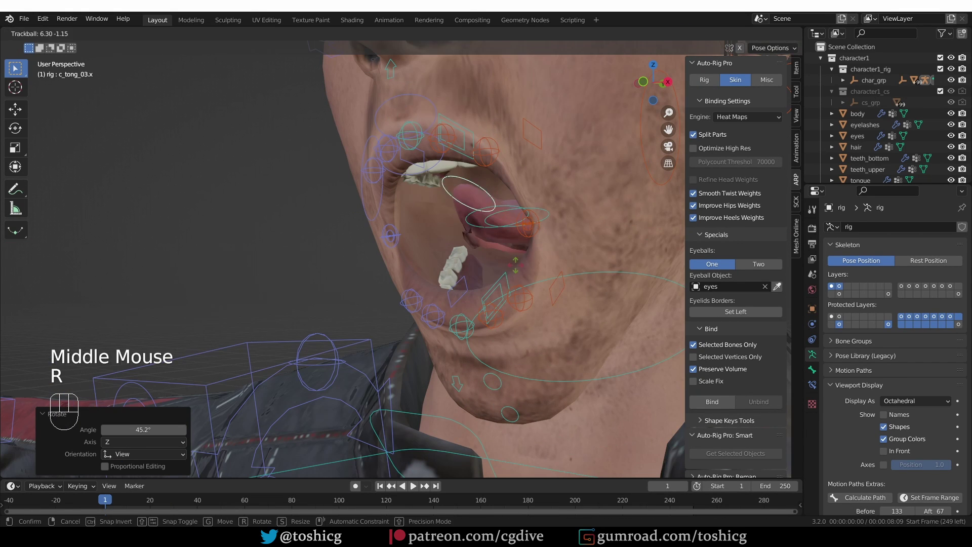
click(516, 271)
Move c_tong_03.x forward towards the lips, and move c_tong_02.x to check the middle of the tongue.
click(486, 222)
key(g)
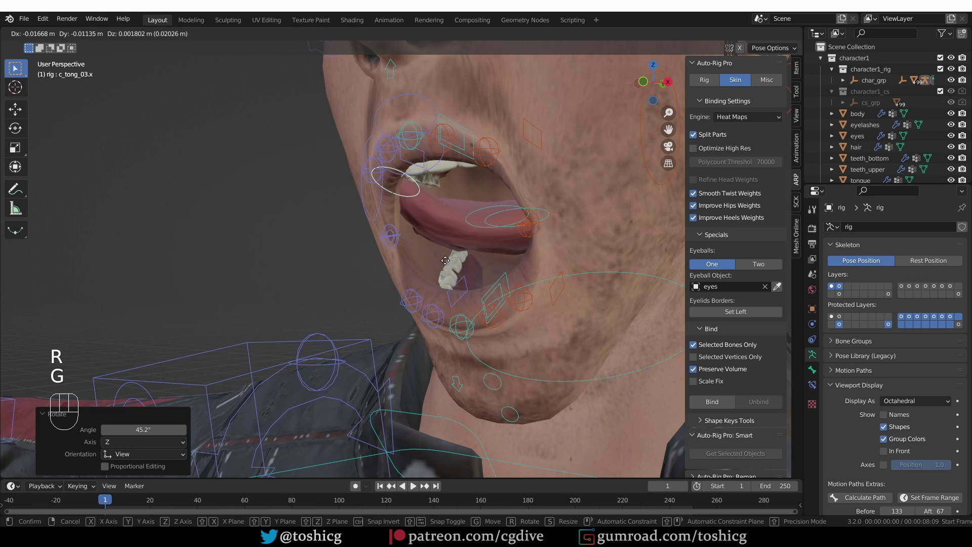
click(483, 225)
middle_drag(483, 226, 445, 222)
key(g)
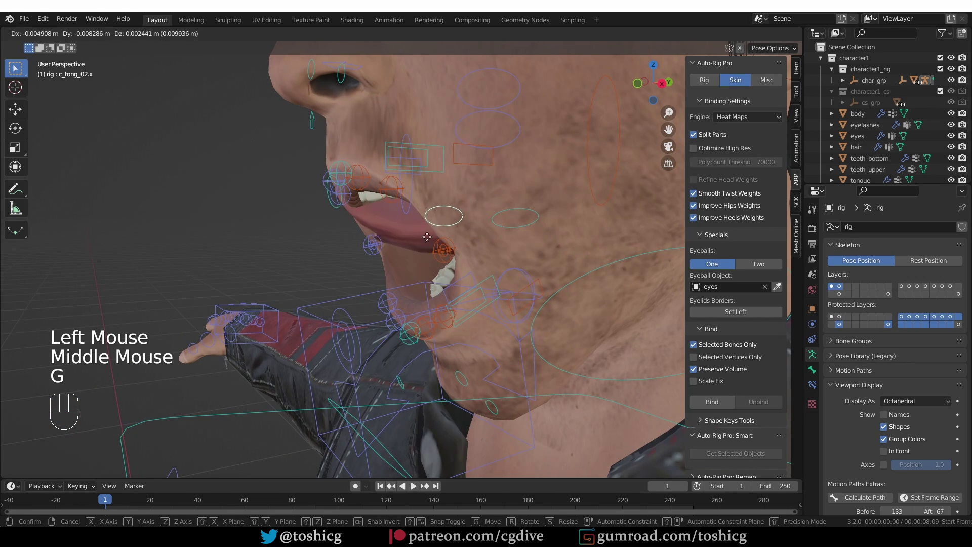
Move c_tong_03.x by about 0.0196 m in X, 0.0106 m in Y and -0.0150 m in Z, and inspect the face.
click(322, 215)
click(321, 211)
middle_drag(322, 211, 355, 263)
key(g)
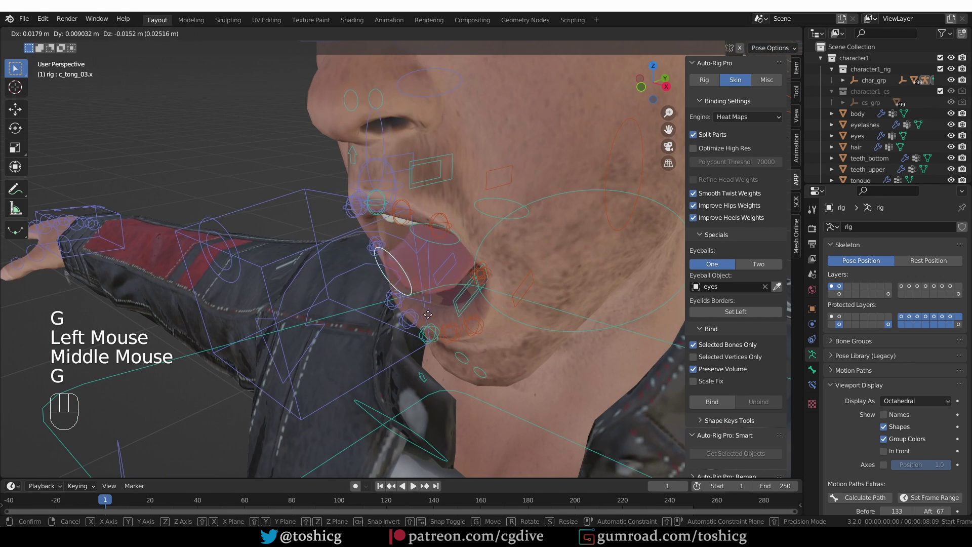
click(422, 307)
middle_drag(422, 308, 512, 172)
scroll(465, 263, down, 2)
scroll(512, 172, up, 2)
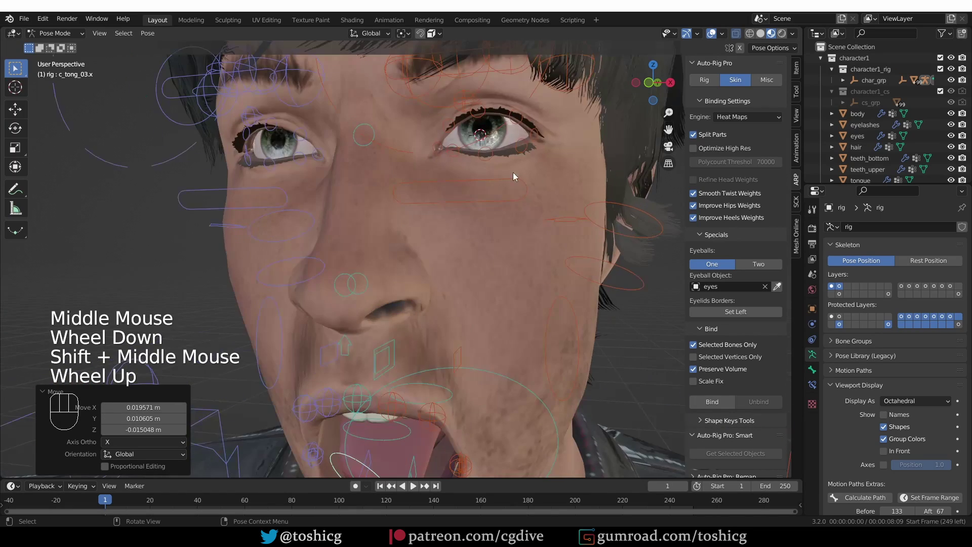
Select c_eyelid_top.l and test-move it down to check how the left upper eyelid closes.
scroll(506, 217, down, 2)
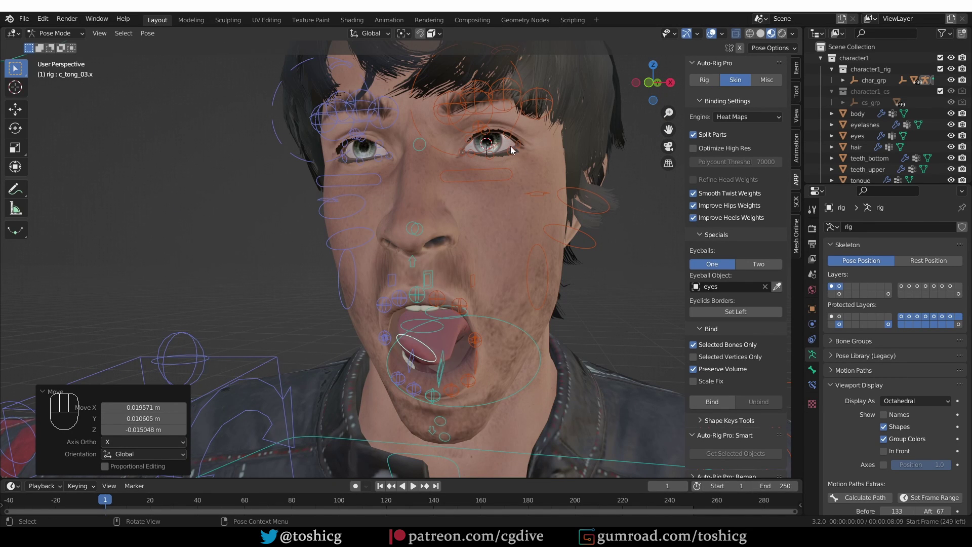
click(496, 111)
key(g)
scroll(505, 135, up, 3)
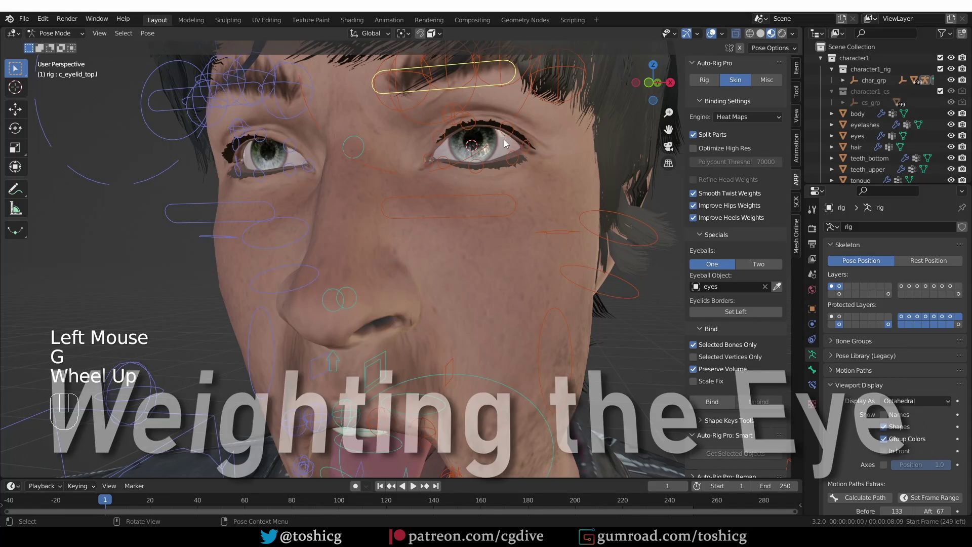
key(g)
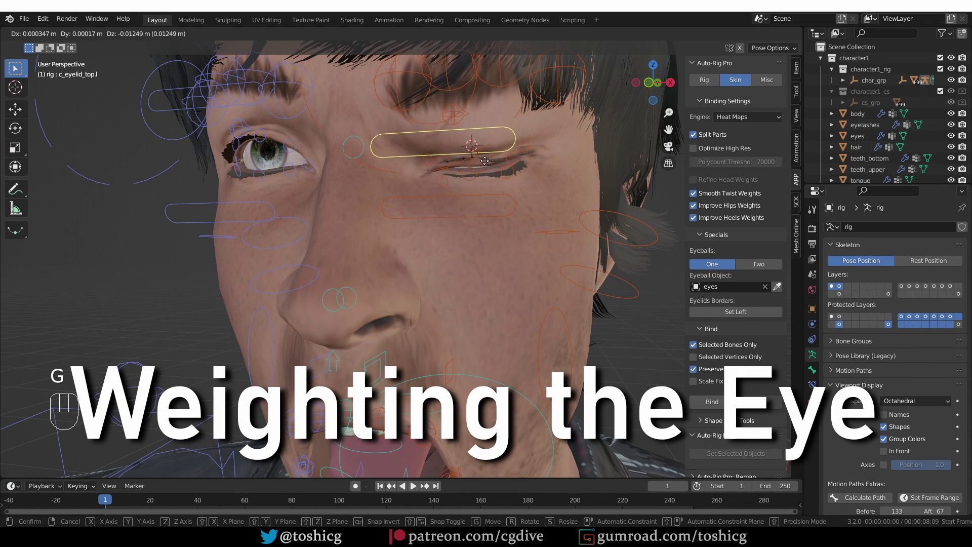
right_click(477, 101)
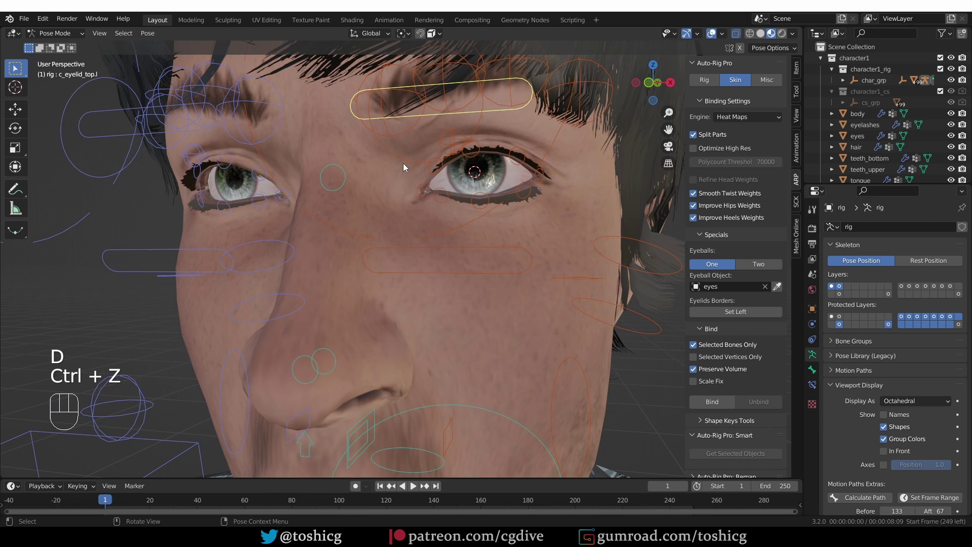
Draw an annotation arc over the left upper eyelid, just below the eyebrow.
key(d)
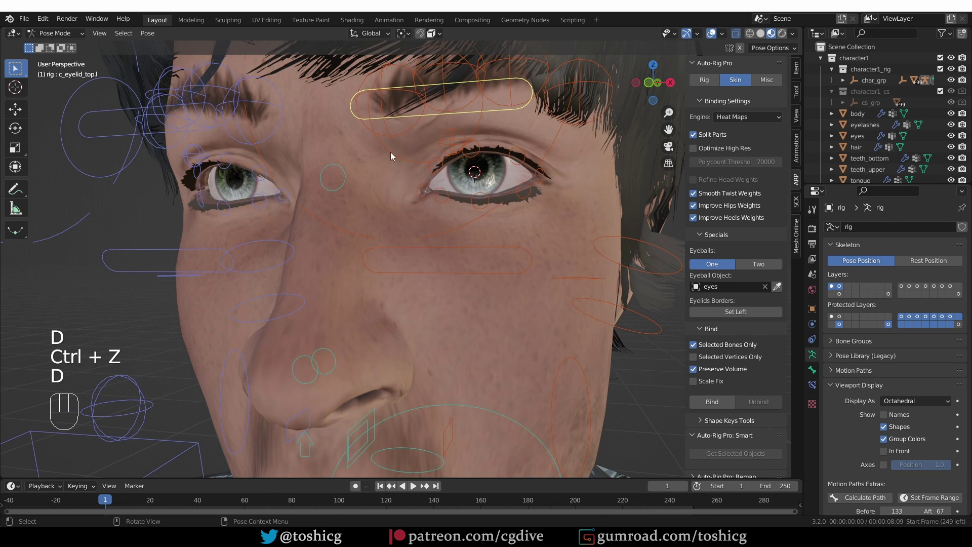
drag(389, 148, 429, 104)
mouse_move(518, 90)
mouse_down()
mouse_move(561, 123)
mouse_move(559, 136)
mouse_up()
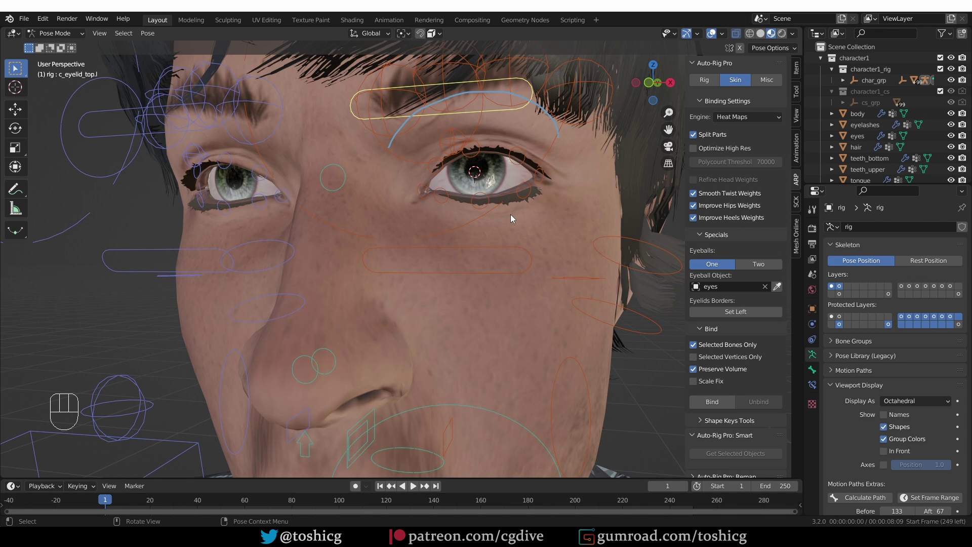
Leave Pose Mode, then select the eyelashes mesh and hide it.
key(Tab)
click(384, 213)
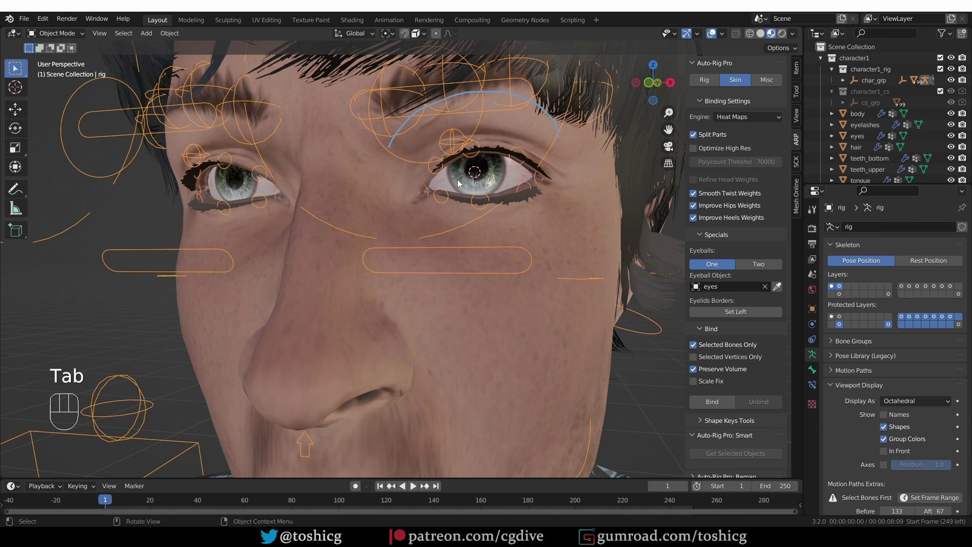
click(486, 154)
click(489, 151)
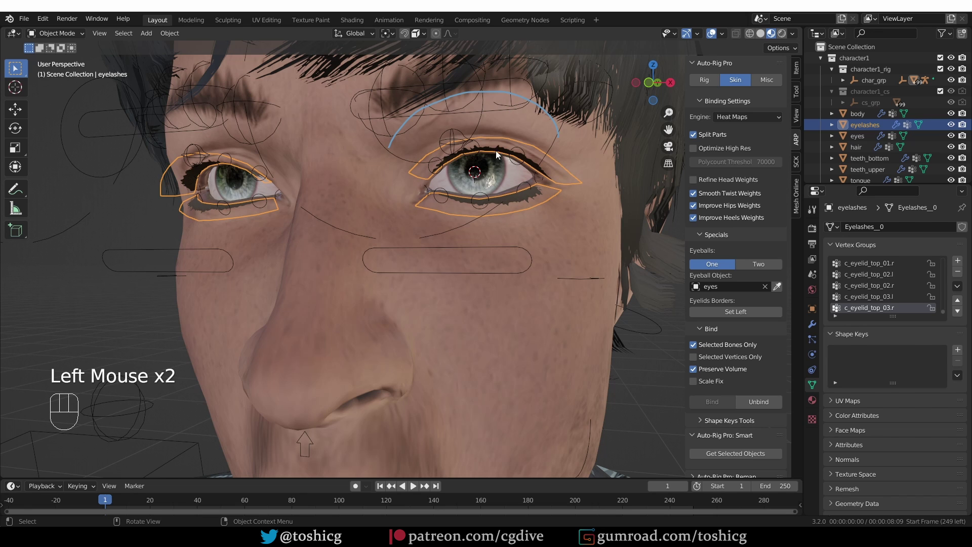
key(h)
Select the rig and display only the last bone layer of its armature.
click(515, 156)
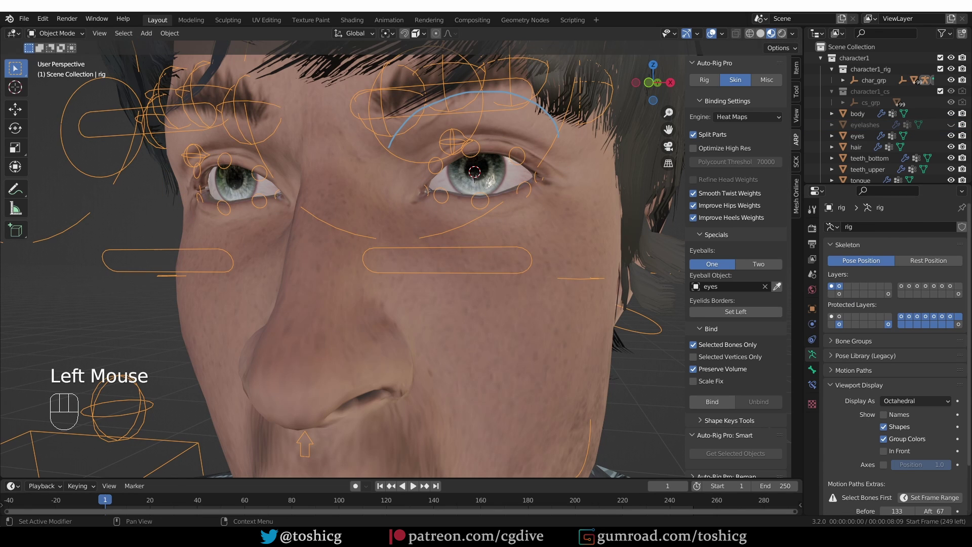
click(958, 295)
click(959, 294)
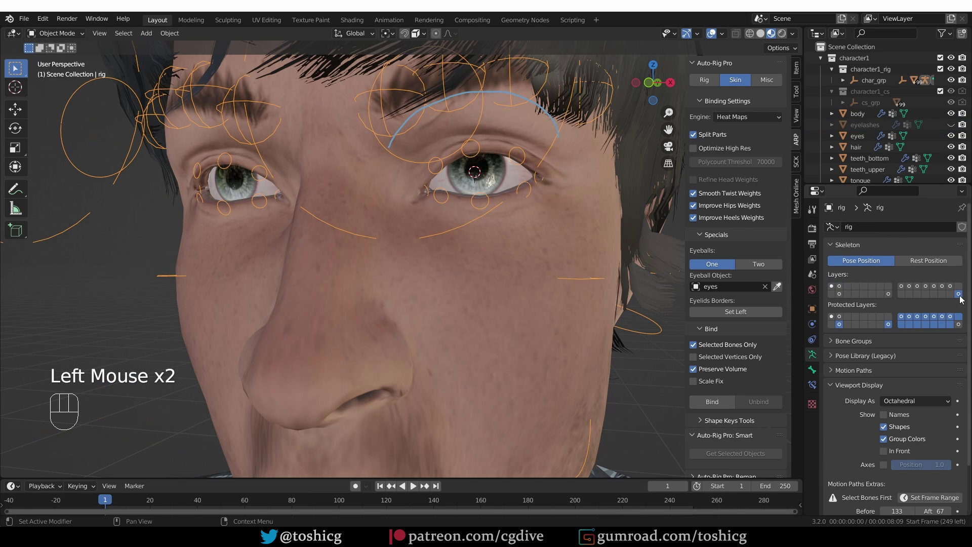
shift+click(573, 170)
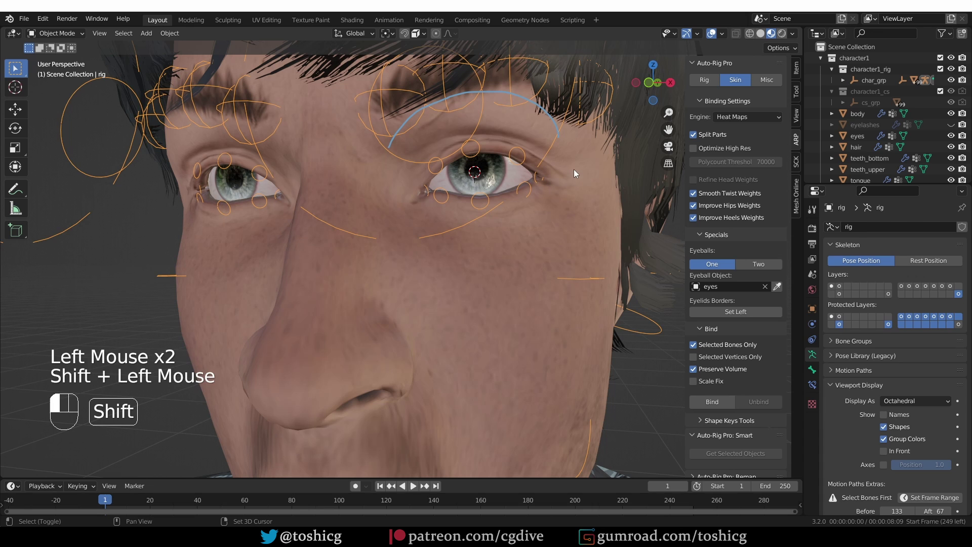
key(Tab)
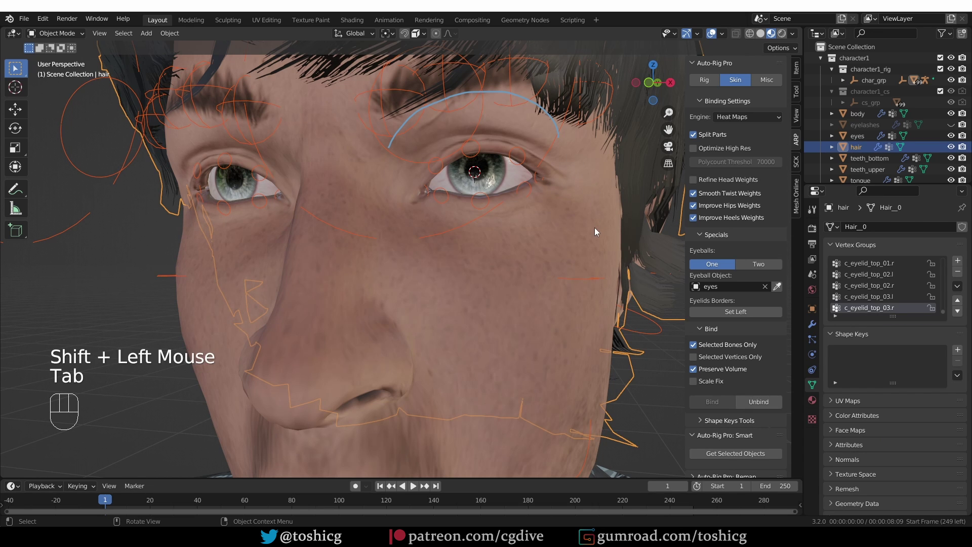
click(55, 33)
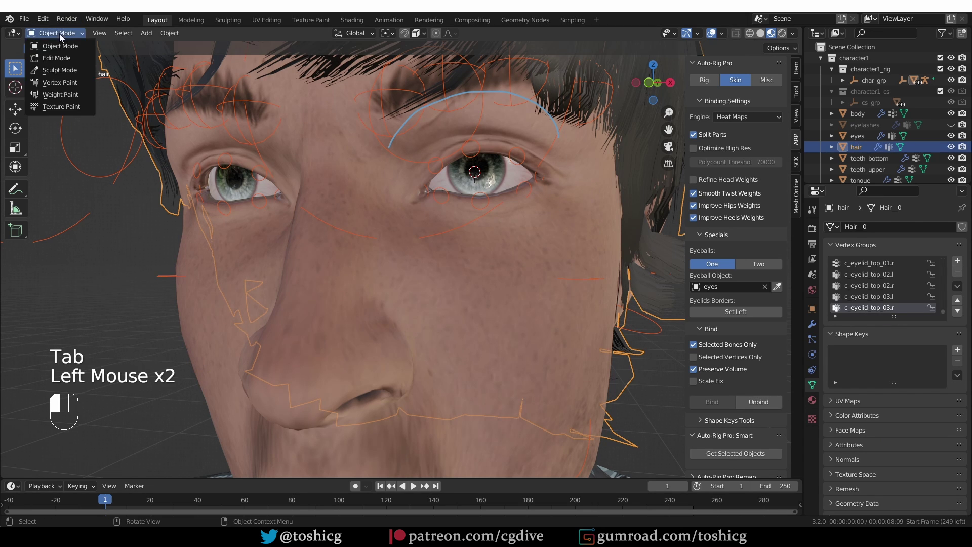
click(56, 91)
click(736, 34)
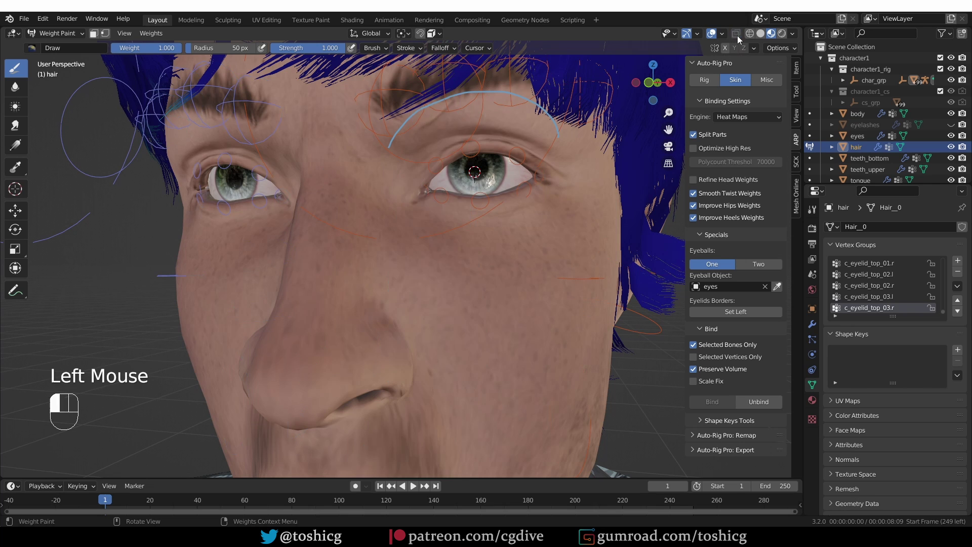
click(735, 34)
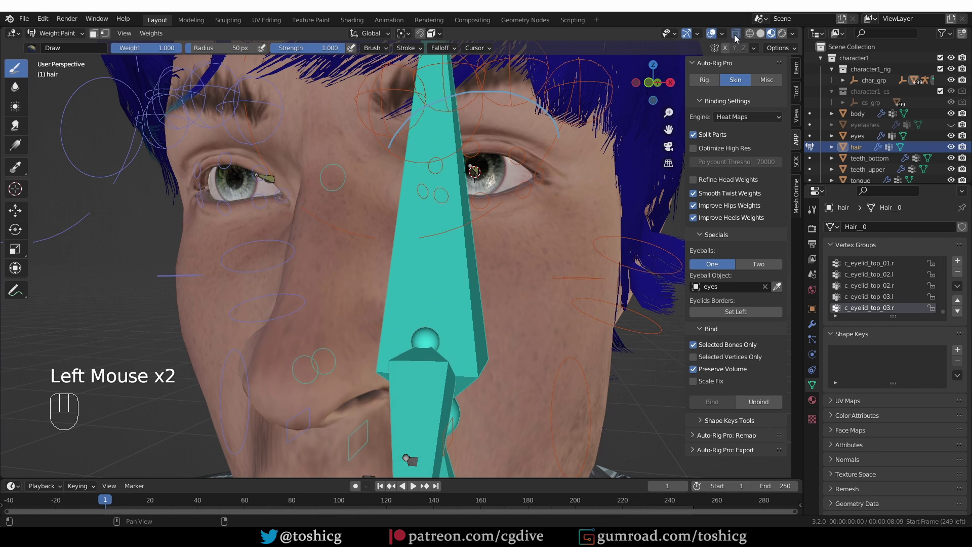
click(736, 34)
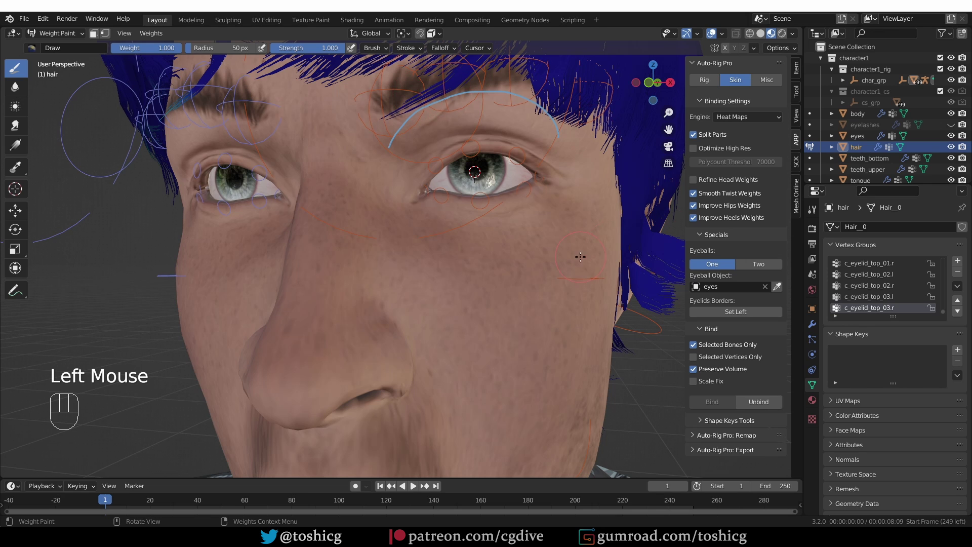
ctrl+click(473, 151)
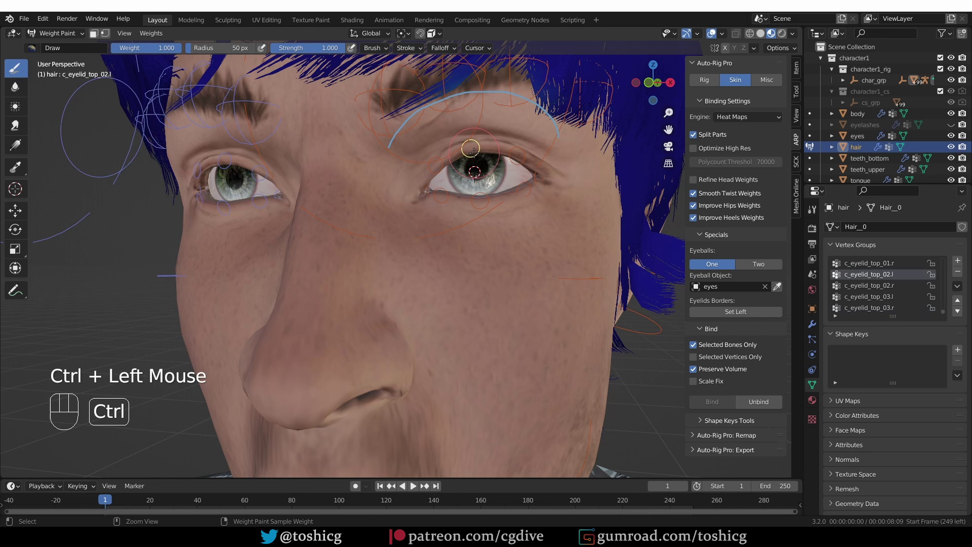
ctrl+click(516, 159)
key(r)
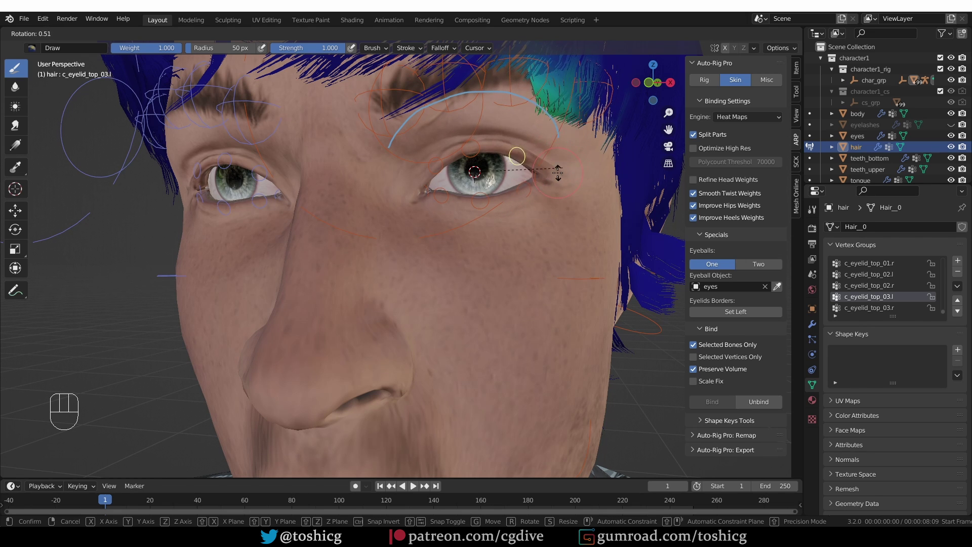
right_click(563, 147)
key(Tab)
click(639, 152)
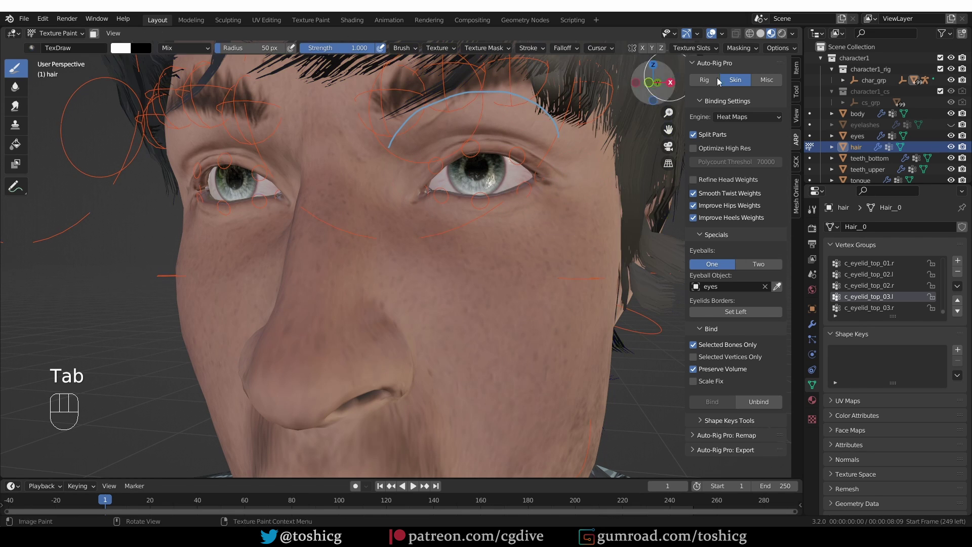
key(Tab)
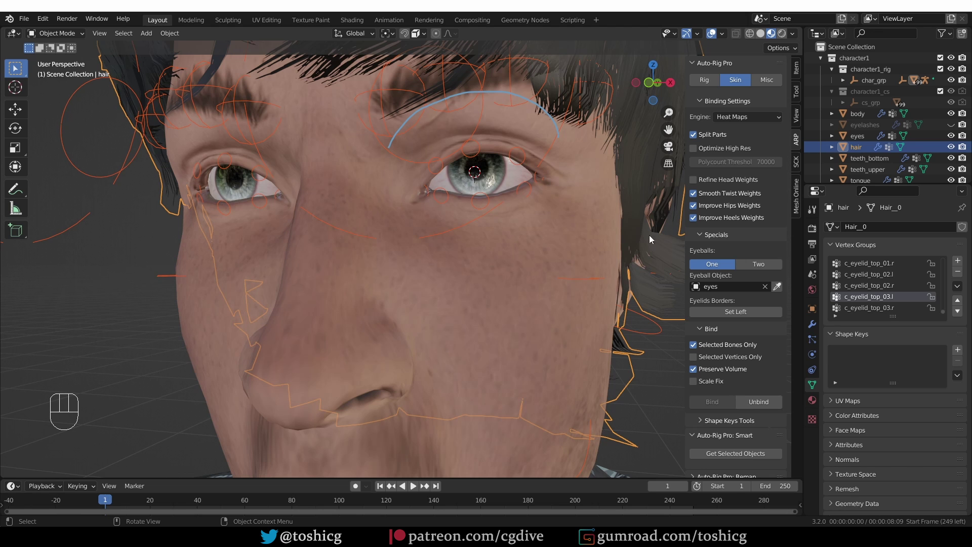
Select the rig together with the body mesh as active object and switch the body to Weight Paint mode.
click(309, 314)
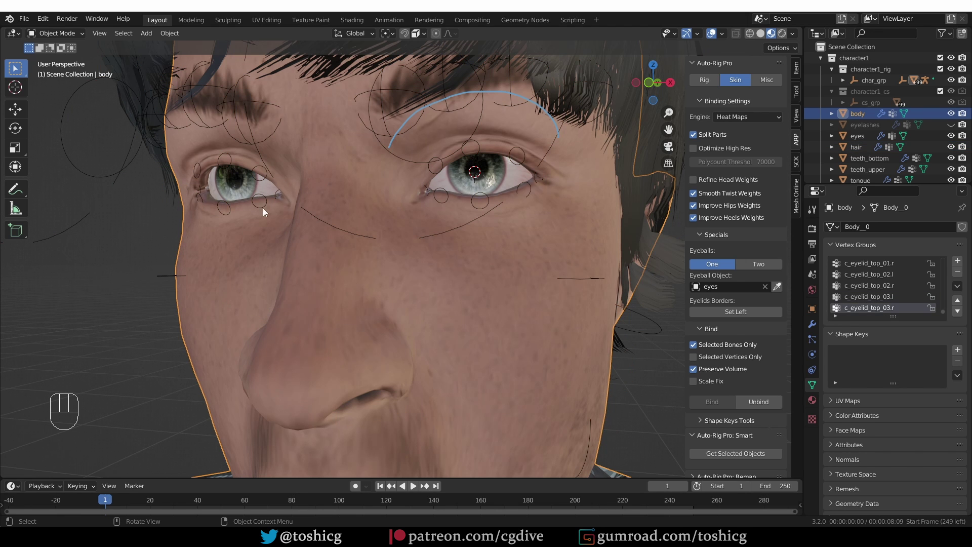
click(226, 202)
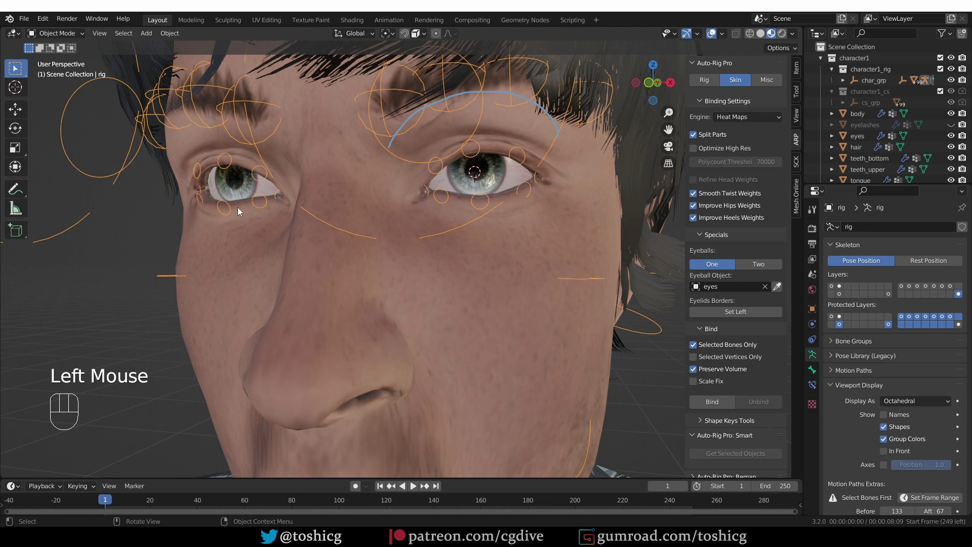
shift+click(302, 318)
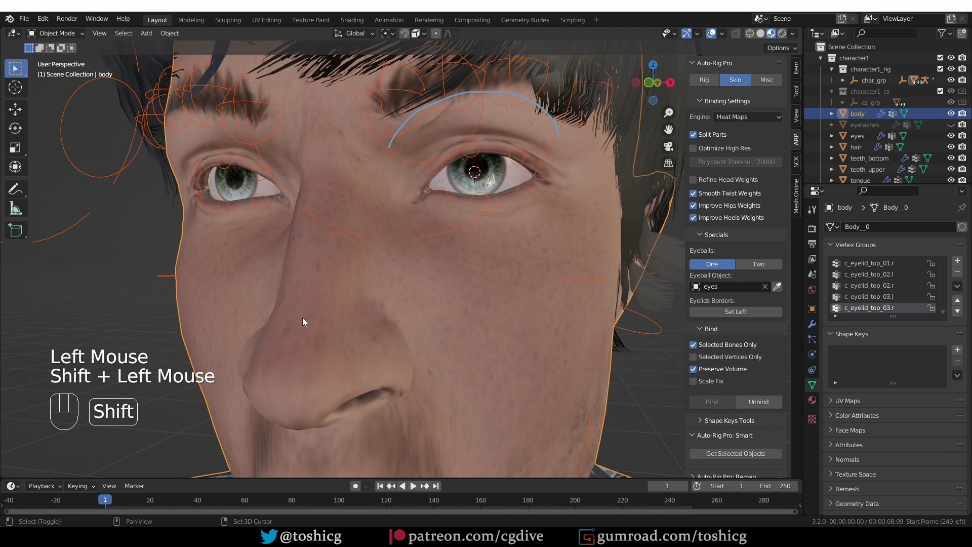
click(61, 34)
click(48, 89)
key(ctrl+z)
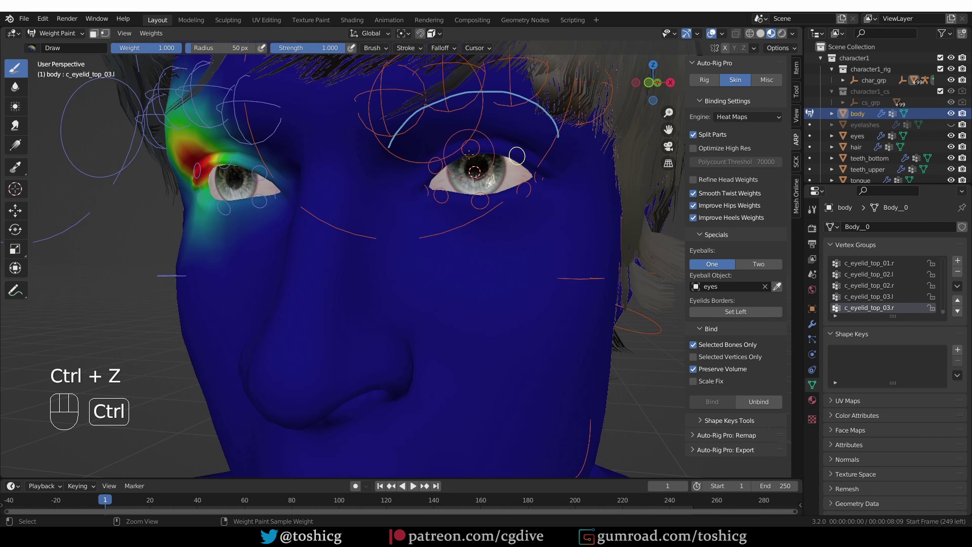
Select the c_eyelid_top_02.l bone, test-rotate it and inspect its weights around the left eye.
ctrl+click(469, 150)
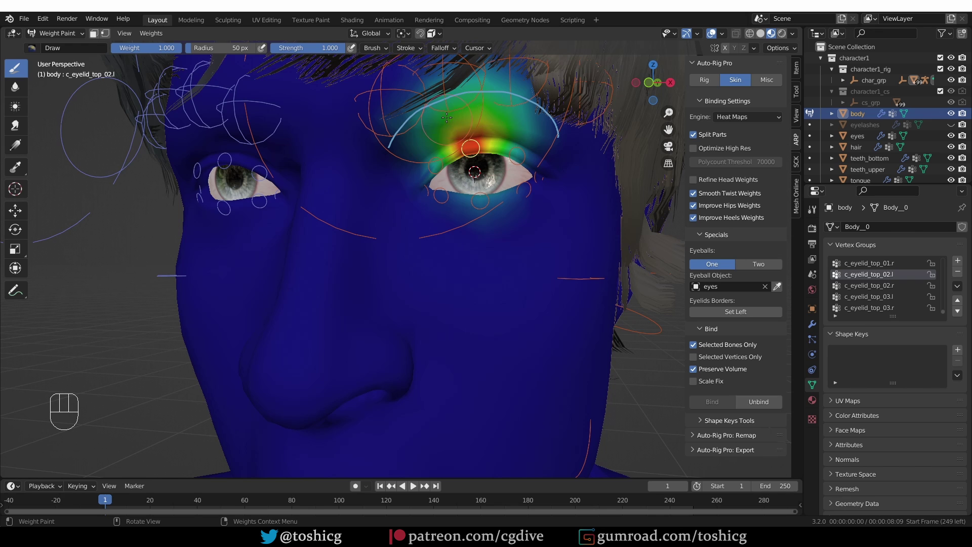
key(r)
key(Escape)
scroll(481, 209, up, 2)
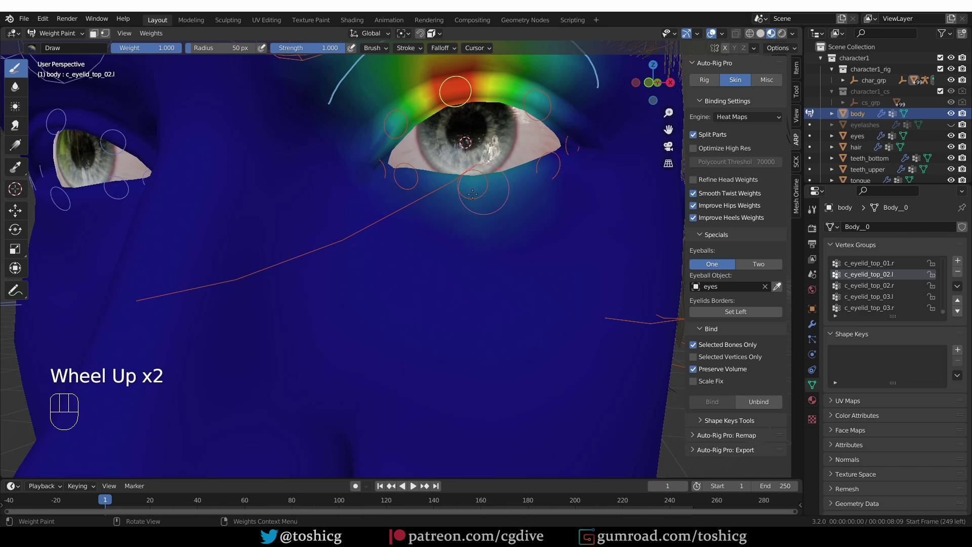
Enable X mirror symmetry and Auto Normalize for weight painting.
click(795, 91)
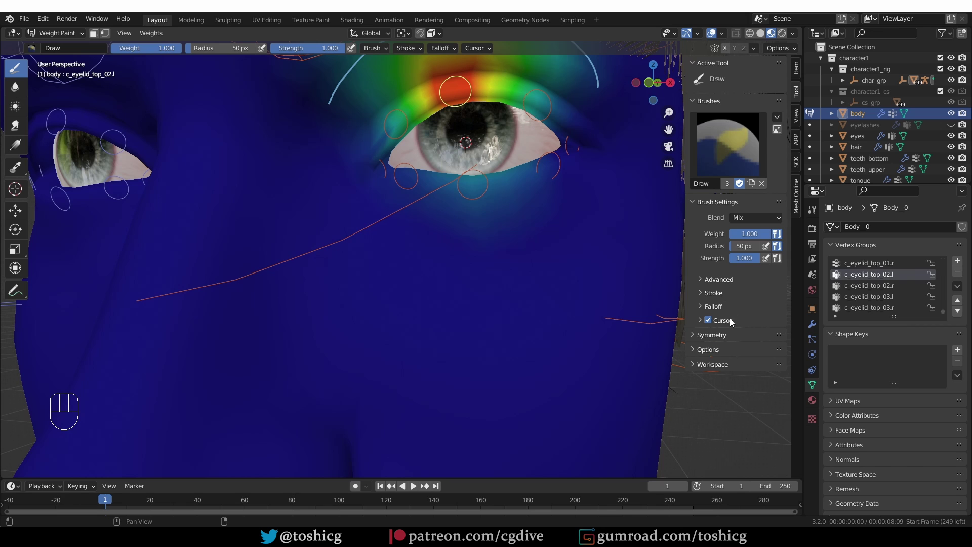
click(724, 334)
drag(685, 351, 648, 351)
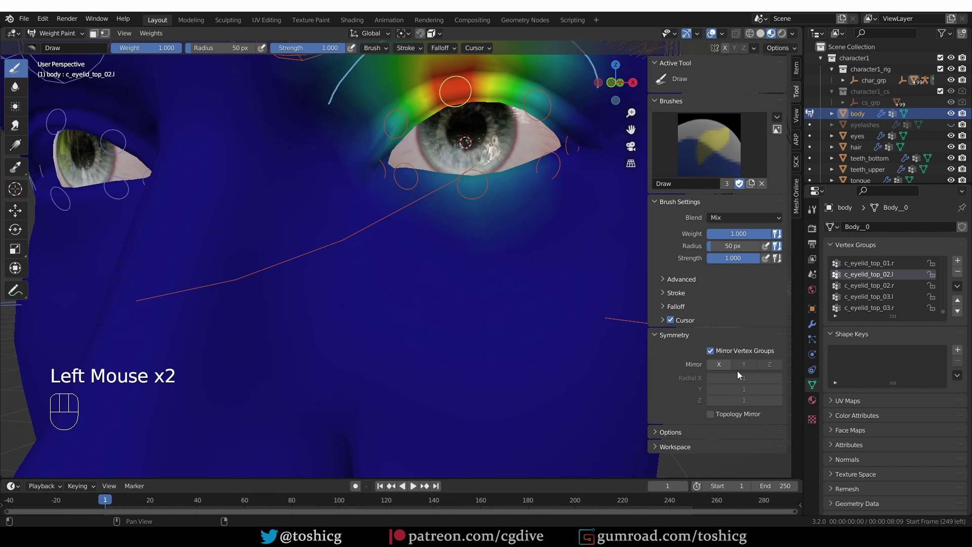
click(721, 365)
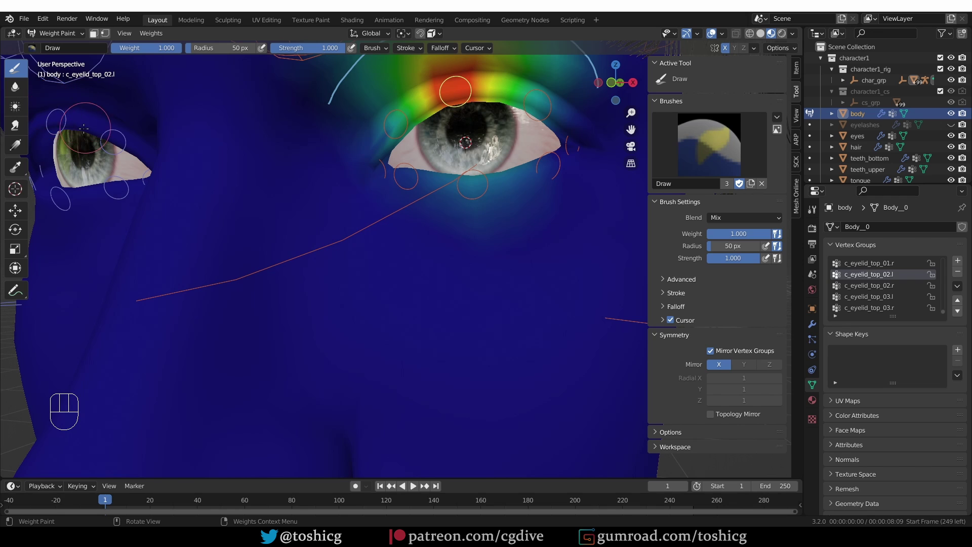
click(709, 431)
scroll(710, 408, down, 2)
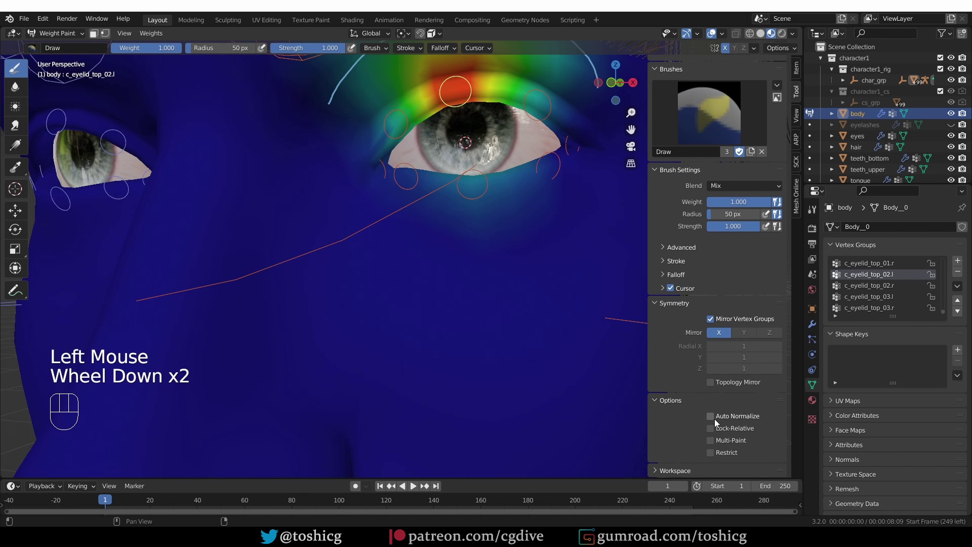
click(713, 417)
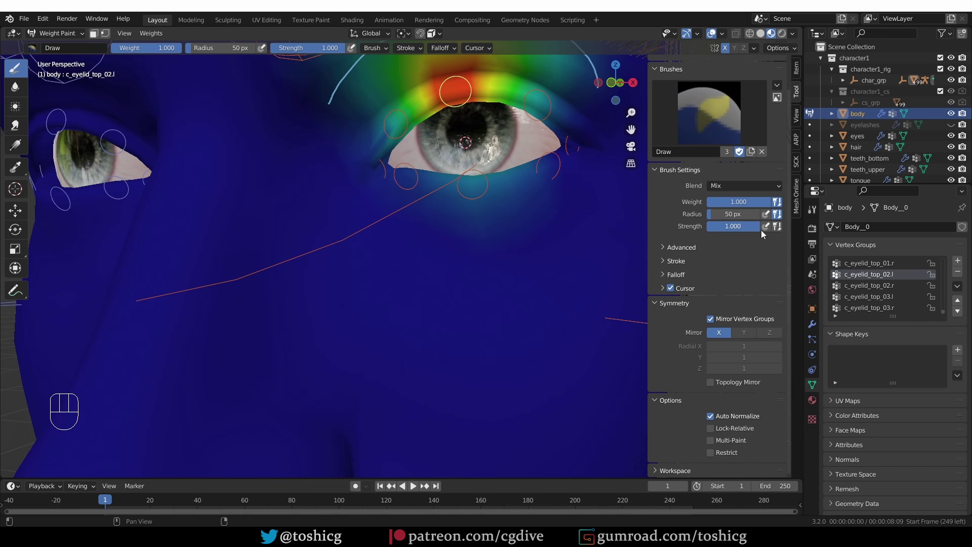
Set the Draw brush to weight 0 and radius 97 px, and paint out c_eyelid_top_02.l's influence below the left eye.
drag(738, 201, 709, 201)
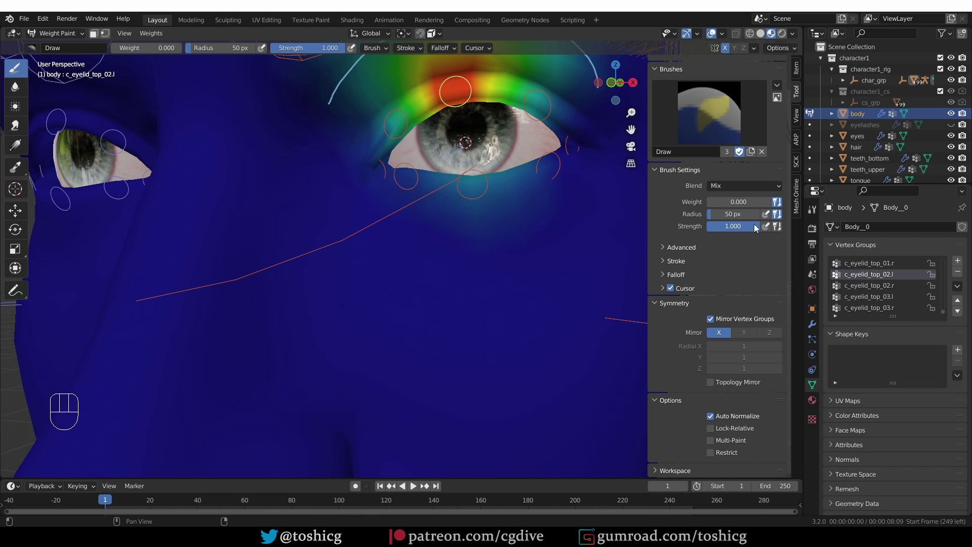
key(f)
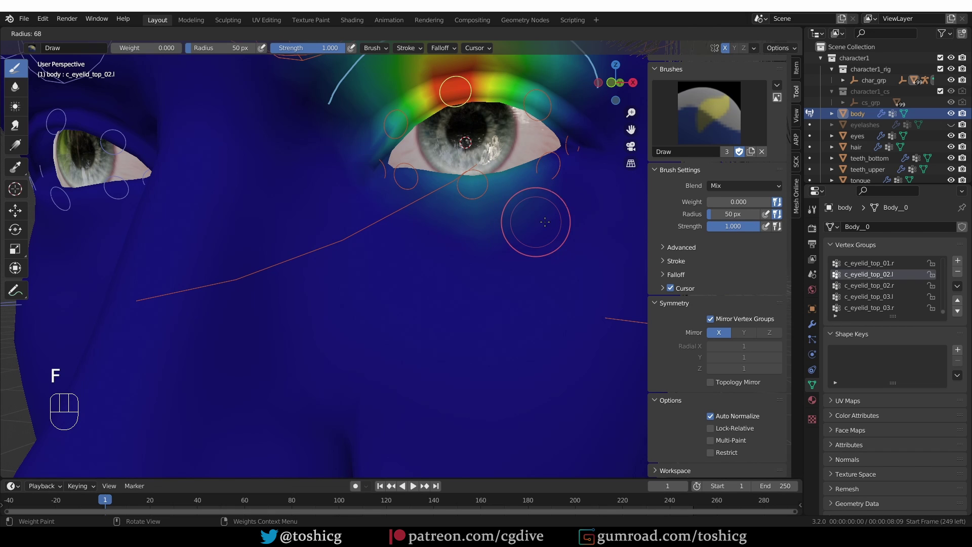
key(f)
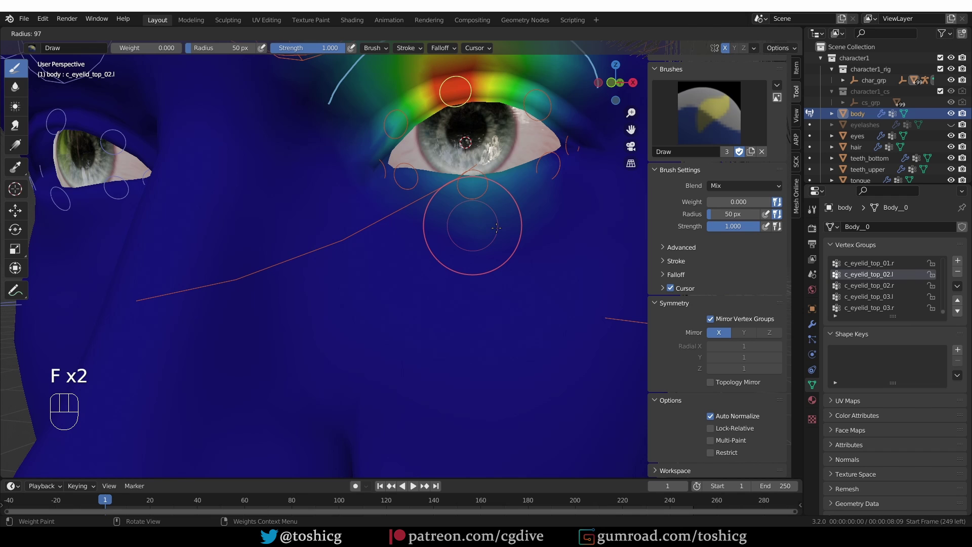
click(496, 227)
click(445, 189)
click(441, 191)
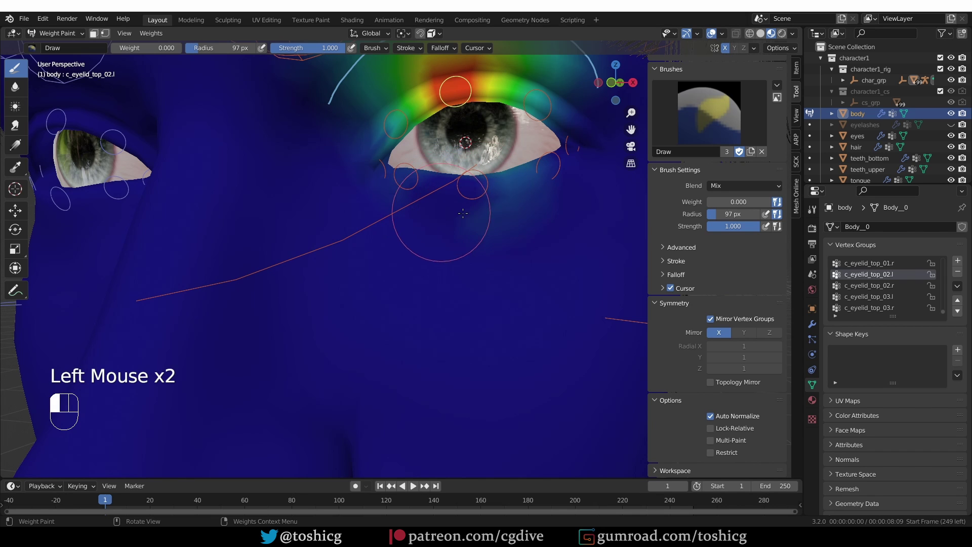
drag(430, 198, 495, 181)
click(524, 170)
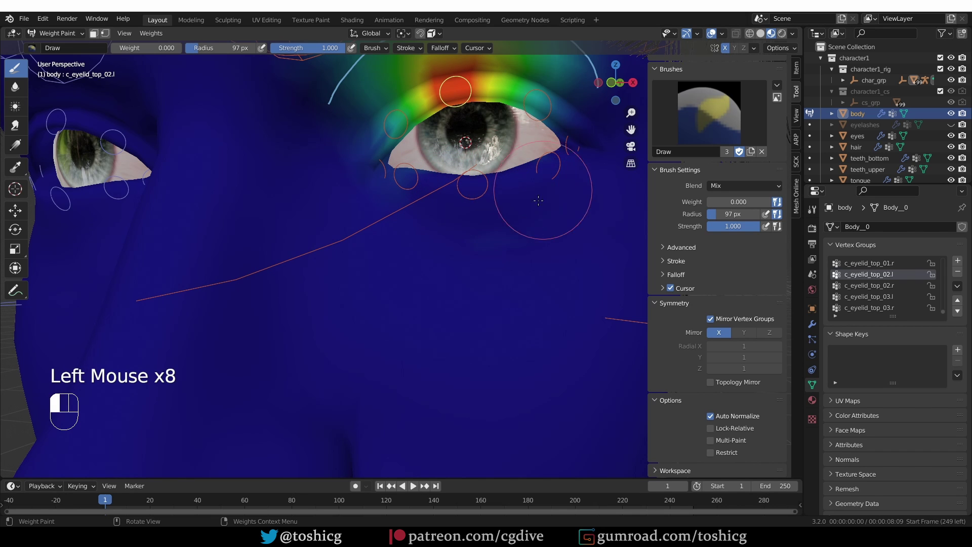
Reduce the brush radius to 70 px and paint out the remaining influence at the left eye's inner corner.
scroll(370, 200, up, 2)
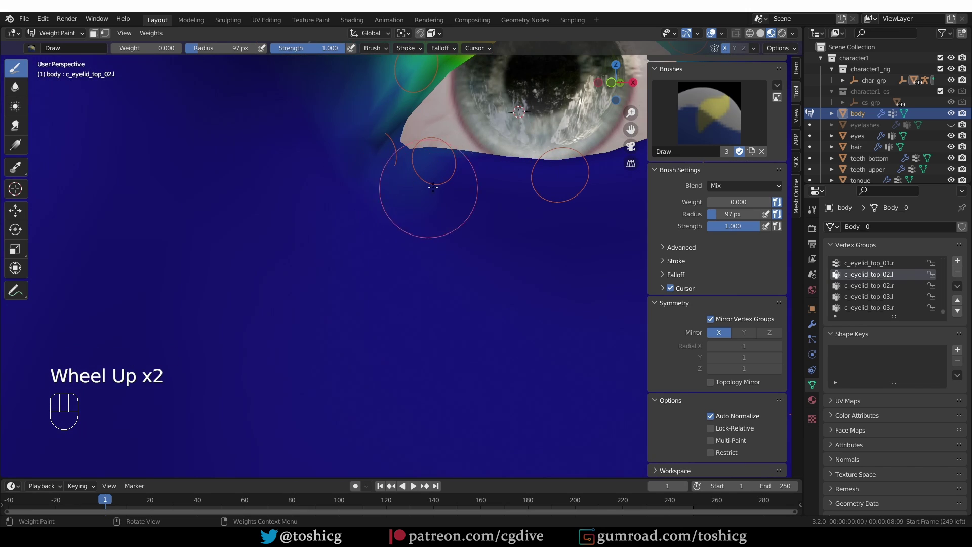
key(f)
click(416, 163)
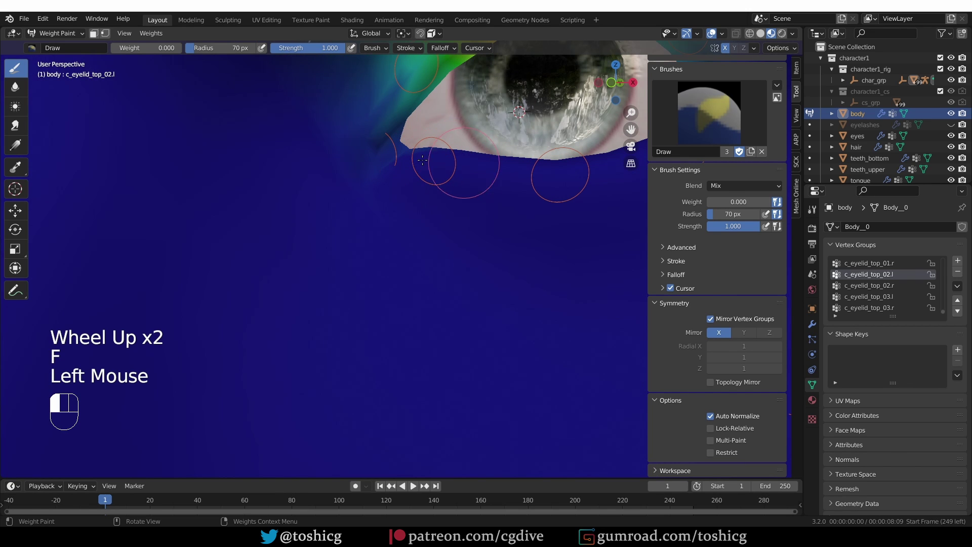
Set the Zero Weights overlay to Active so that areas without weight for the active bone are shown in black.
click(721, 33)
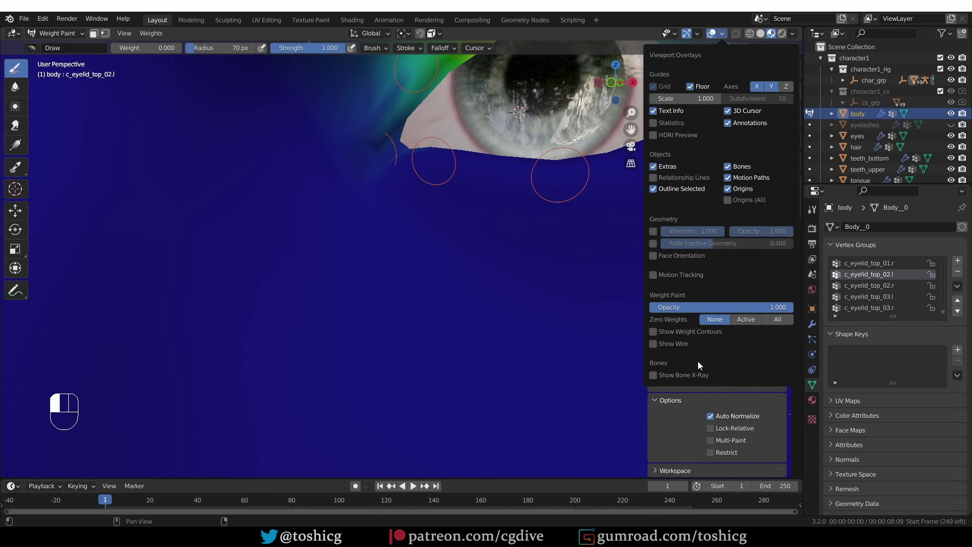
click(748, 323)
scroll(532, 248, down, 3)
scroll(472, 236, up, 1)
scroll(438, 227, up, 2)
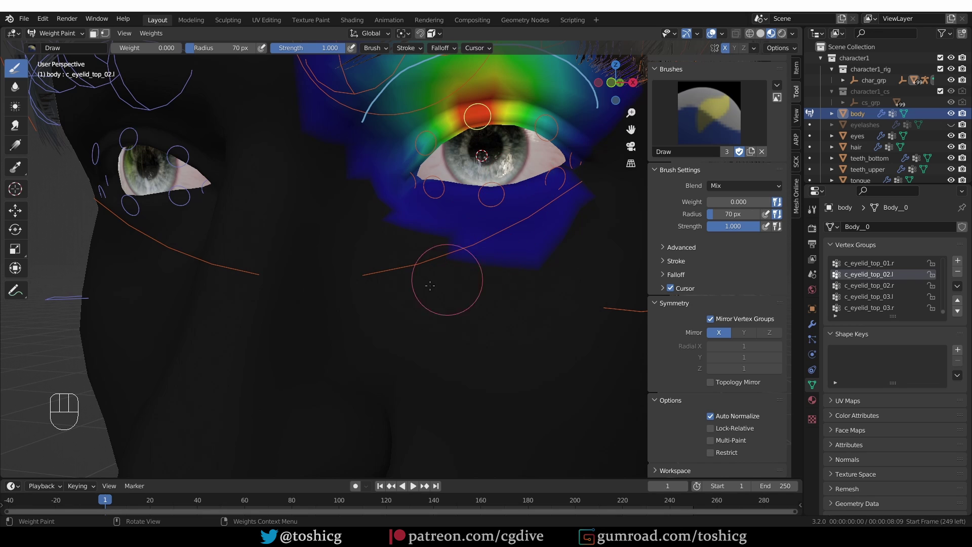
Try to clear the leftover blue weight area below the left eye with the zero-weight Mix brush at 84 px radius.
click(359, 275)
click(474, 219)
click(510, 236)
click(521, 248)
click(512, 242)
key(f)
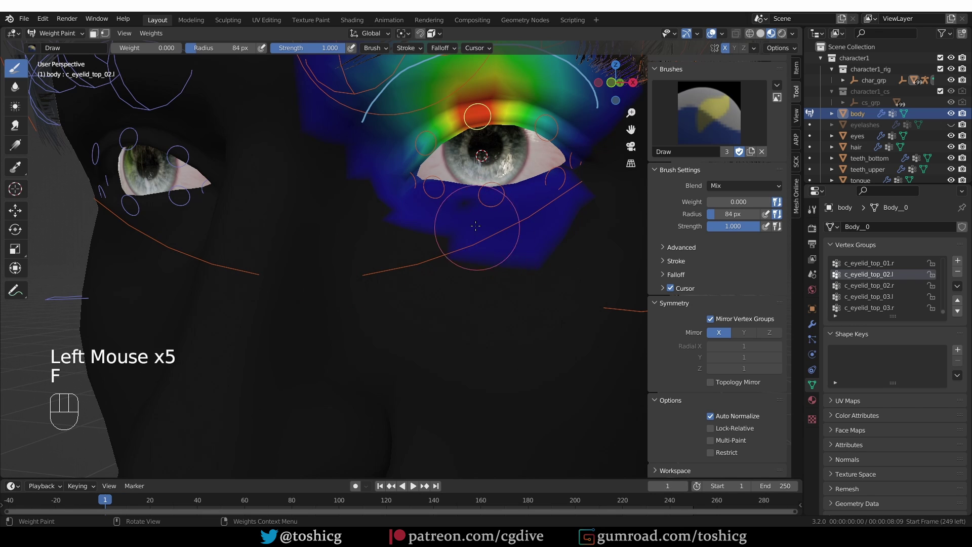
click(475, 225)
click(489, 205)
click(493, 213)
click(522, 243)
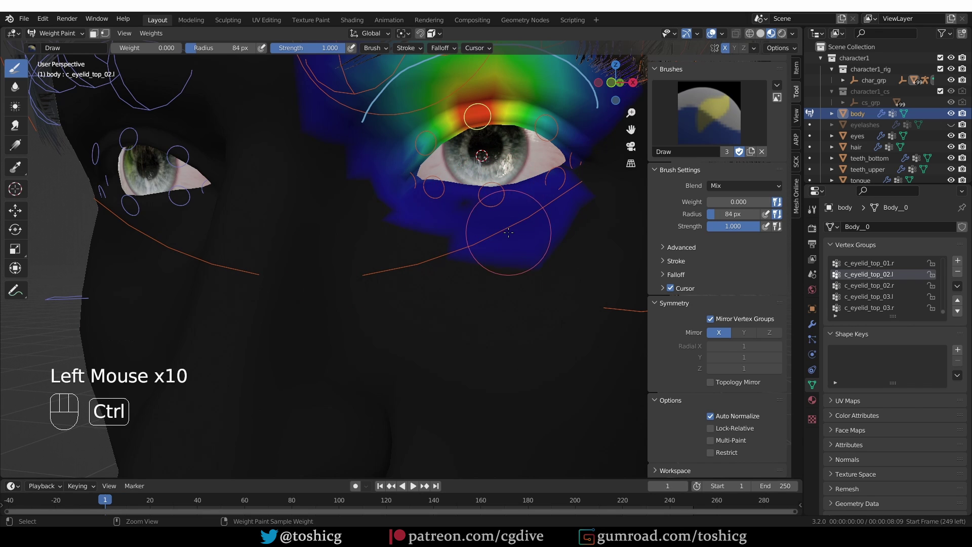
key(ctrl+z)
key(ctrl+z)
click(475, 228)
click(531, 273)
click(455, 213)
click(546, 294)
key(ctrl+z)
scroll(566, 283, up, 2)
scroll(564, 282, down, 2)
scroll(561, 281, up, 1)
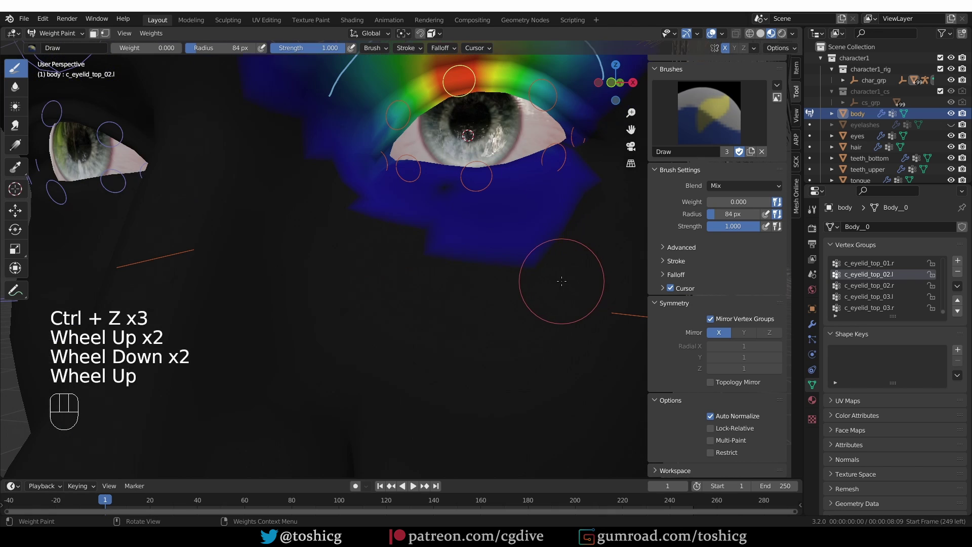
Set the brush weight to 1.000 and its blend mode to Subtract.
drag(711, 202, 780, 201)
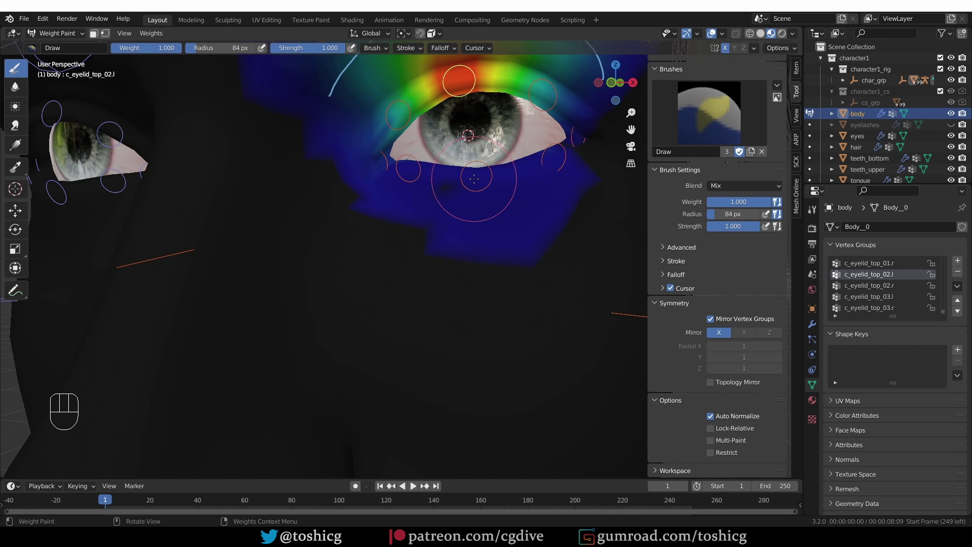
click(743, 185)
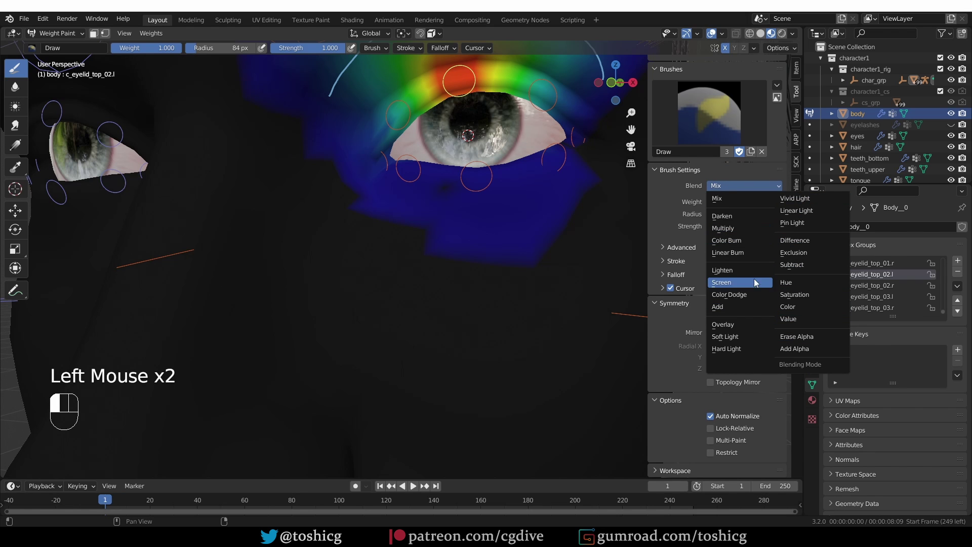
click(792, 265)
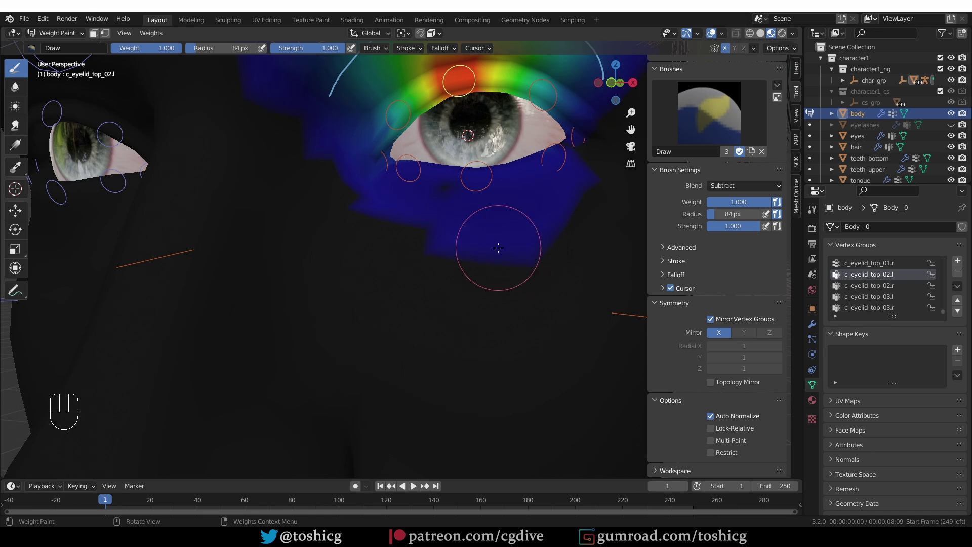
Subtract the c_eyelid_top_02.l weights from the lower eyelid and cheek below the left eye.
mouse_move(474, 198)
mouse_down()
mouse_move(475, 186)
mouse_move(478, 210)
mouse_move(445, 216)
mouse_move(431, 182)
mouse_up()
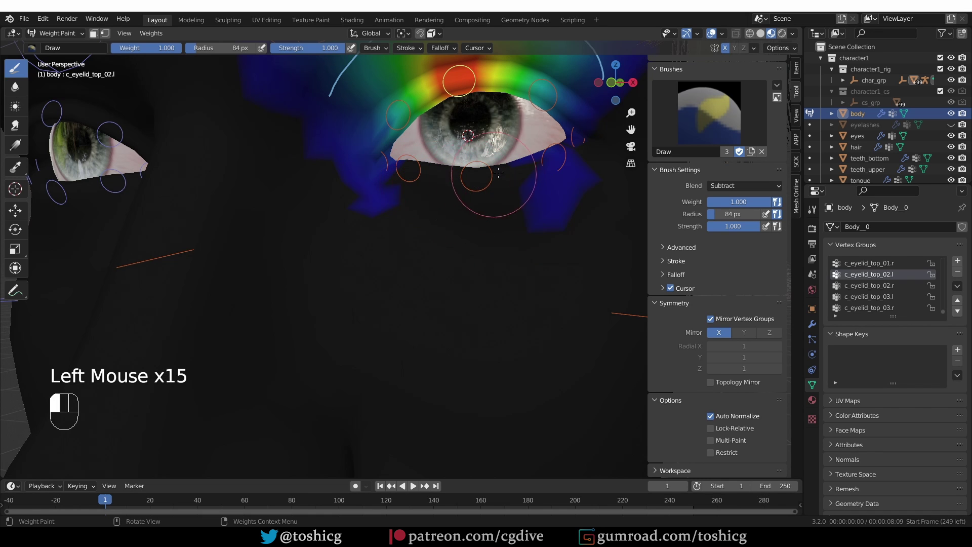
click(405, 200)
click(403, 188)
click(404, 187)
ctrl+click(485, 111)
key(ctrl+z)
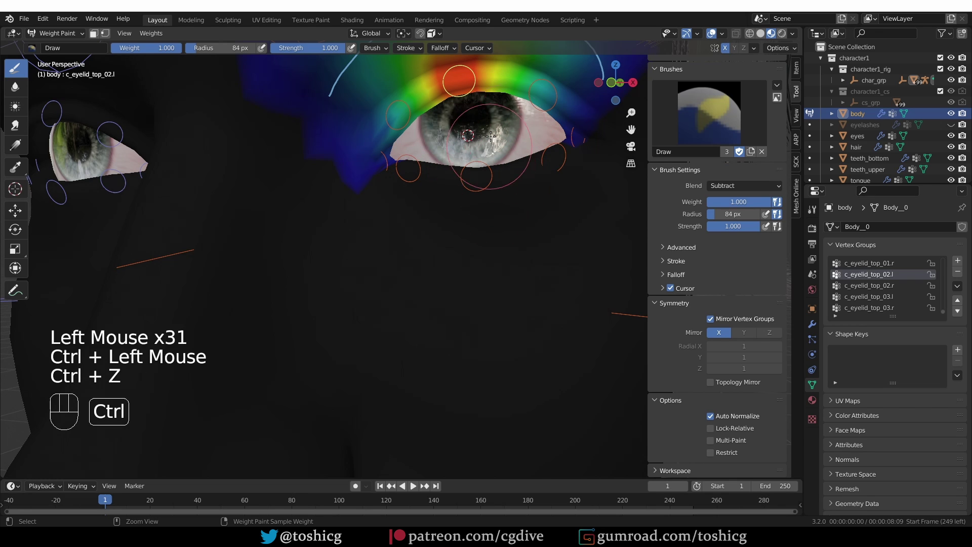
Select c_eyelid_top_03.l and subtract its weights from the lower eyelid, cheek and temple below the left eye's outer corner.
ctrl+click(535, 109)
click(450, 178)
click(450, 179)
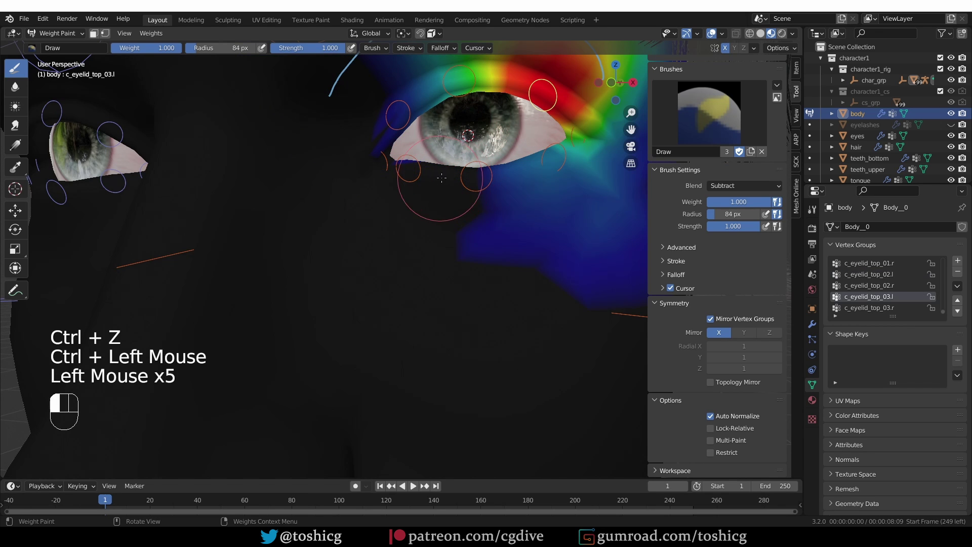
click(486, 198)
click(507, 205)
click(516, 218)
click(527, 233)
click(537, 253)
click(551, 271)
click(572, 278)
shift+middle_drag(572, 279, 470, 291)
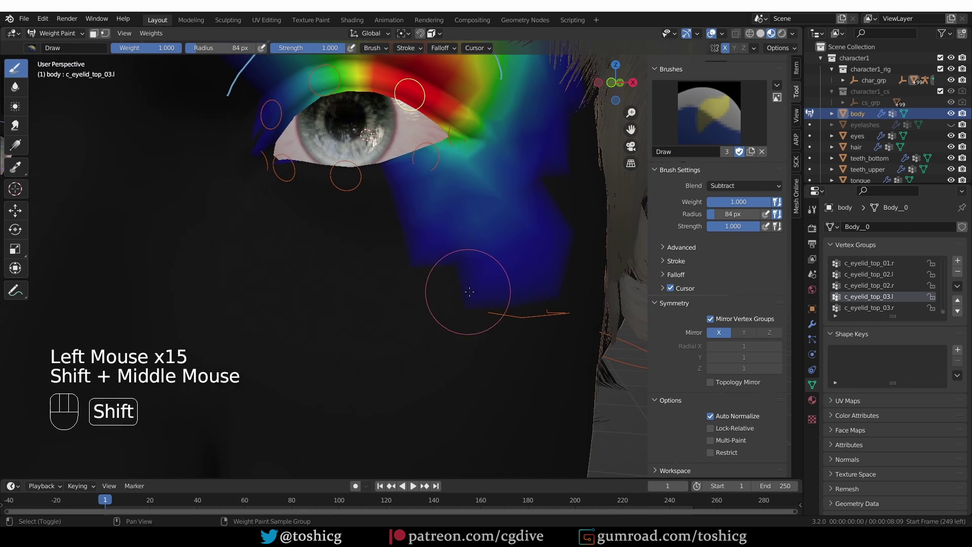
mouse_move(469, 291)
mouse_down()
mouse_move(495, 249)
mouse_move(450, 226)
mouse_move(403, 170)
mouse_move(438, 152)
mouse_up()
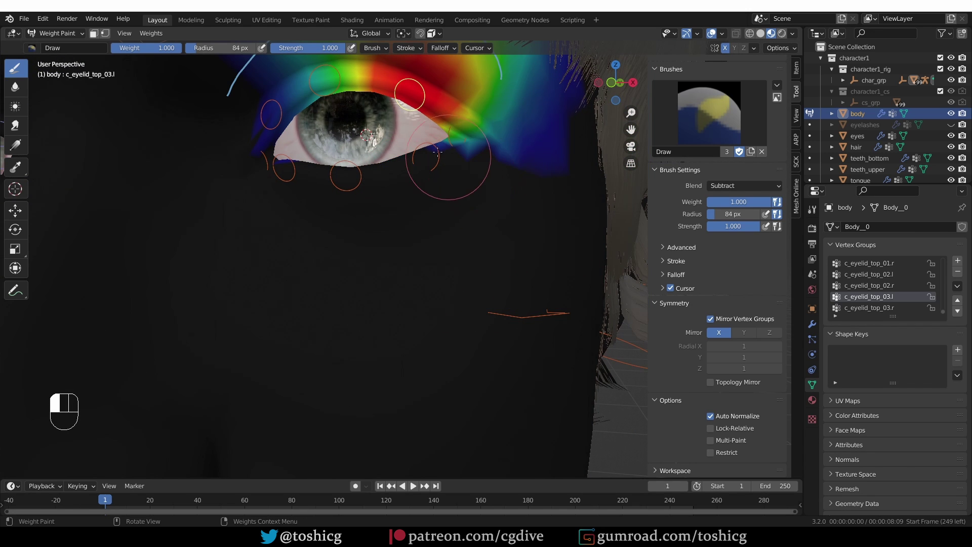
click(307, 190)
click(292, 170)
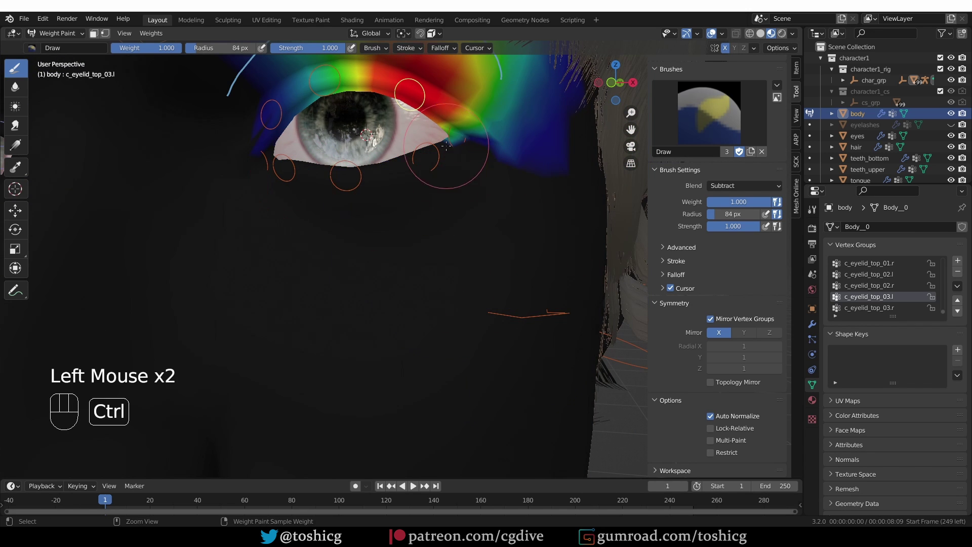
Select c_eyelid_corner_02.l and subtract its excess weights from the cheek and lower eyelid using a larger brush.
ctrl+click(285, 170)
scroll(451, 152, down, 1)
middle_drag(456, 263, 393, 249)
mouse_move(392, 249)
mouse_down()
mouse_move(495, 256)
mouse_move(499, 344)
mouse_move(630, 218)
mouse_move(590, 238)
mouse_move(586, 294)
mouse_move(390, 304)
mouse_move(334, 177)
mouse_up()
key(f)
scroll(372, 174, up, 1)
click(436, 188)
click(458, 190)
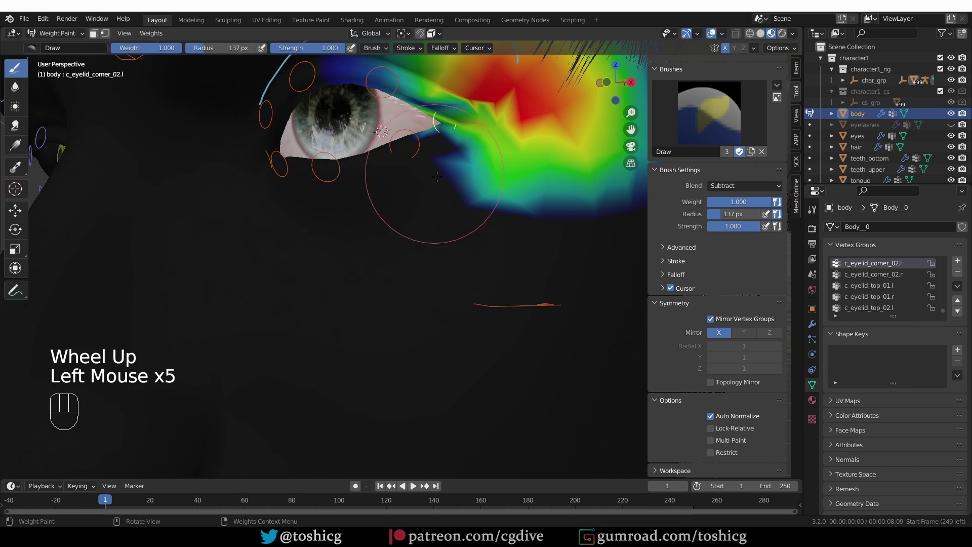
key(f)
click(409, 175)
click(471, 164)
middle_drag(445, 169, 476, 168)
ctrl+click(328, 155)
middle_drag(329, 157, 283, 213)
key(ctrl+z)
key(ctrl+z)
middle_drag(283, 213, 238, 217)
key(ctrl+z)
key(ctrl+z)
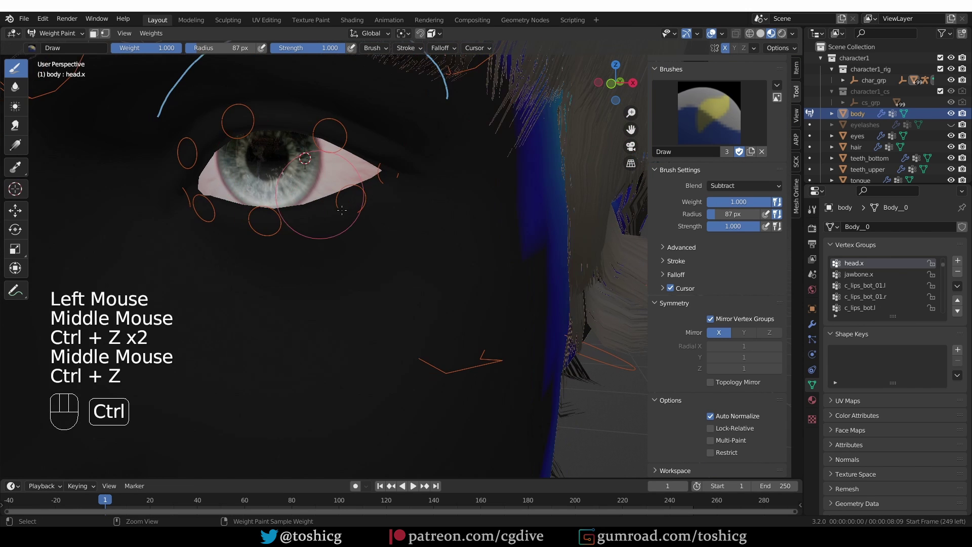
Select c_eyelid_top_01.l and subtract its excess weights from the nose side and cheek around the left eye.
ctrl+click(218, 202)
scroll(217, 203, down, 1)
click(105, 316)
drag(106, 317, 91, 283)
mouse_move(91, 274)
mouse_down()
mouse_move(101, 227)
mouse_move(142, 152)
mouse_move(152, 228)
mouse_move(162, 172)
mouse_up()
mouse_move(152, 203)
mouse_down()
mouse_move(151, 186)
mouse_move(189, 147)
mouse_up()
scroll(190, 152, up, 2)
middle_drag(142, 203, 159, 203)
click(134, 215)
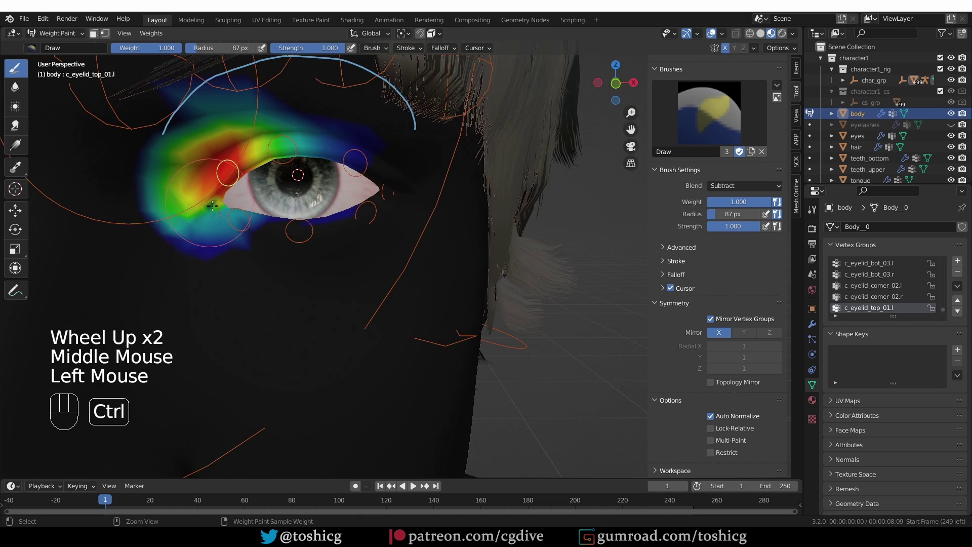
Select c_eyelid_corner_01.l and subtract its excess weights from the nose side and the cheek below the left eye.
ctrl+click(217, 203)
ctrl+click(217, 204)
scroll(203, 218, down, 1)
scroll(181, 236, up, 1)
shift+middle_drag(181, 237, 241, 213)
mouse_move(101, 243)
mouse_down()
mouse_move(91, 304)
mouse_move(193, 365)
mouse_move(303, 359)
mouse_move(355, 313)
mouse_move(202, 324)
mouse_up()
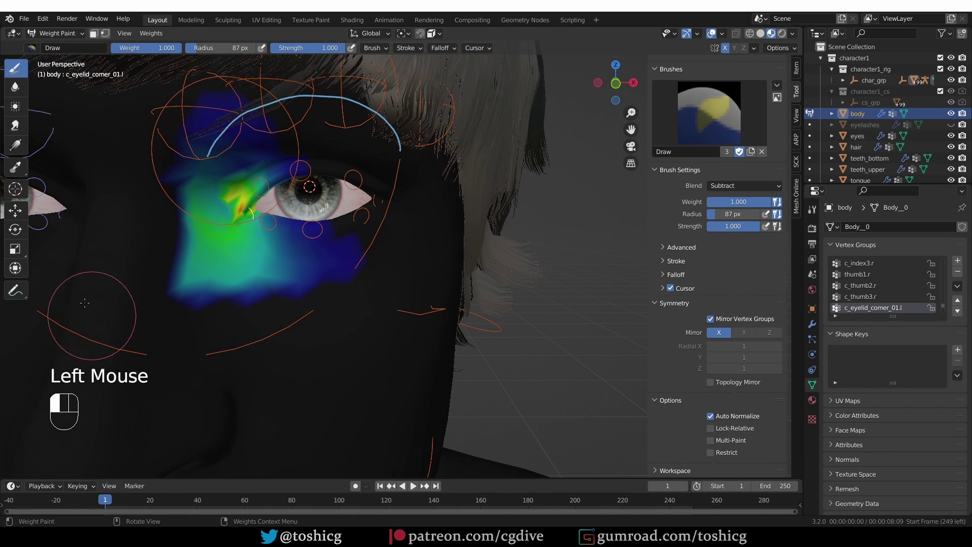
drag(181, 254, 324, 278)
Select c_eyelid_bot_01.l and subtract its weights from the upper eyelid, nose side and lower cheek.
scroll(324, 278, up, 2)
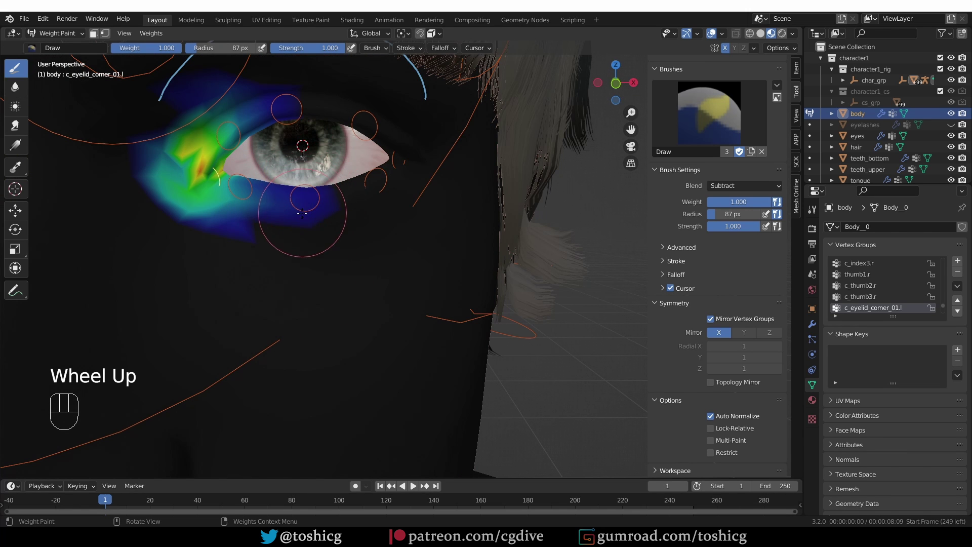
ctrl+double_click(240, 186)
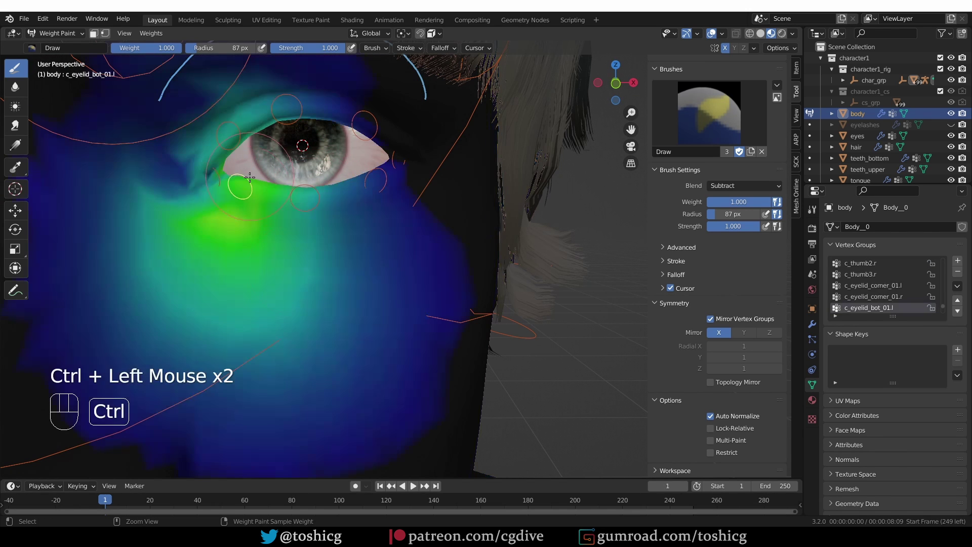
scroll(238, 187, down, 2)
click(226, 122)
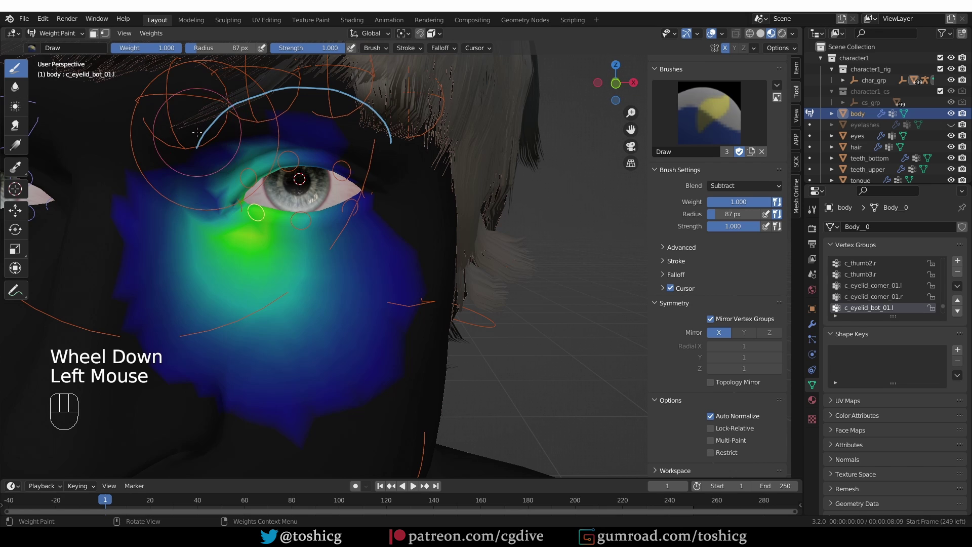
mouse_move(309, 133)
mouse_down()
mouse_move(238, 152)
mouse_move(152, 212)
mouse_move(141, 322)
mouse_move(329, 384)
mouse_move(358, 369)
mouse_move(401, 282)
mouse_move(271, 359)
mouse_move(278, 350)
mouse_up()
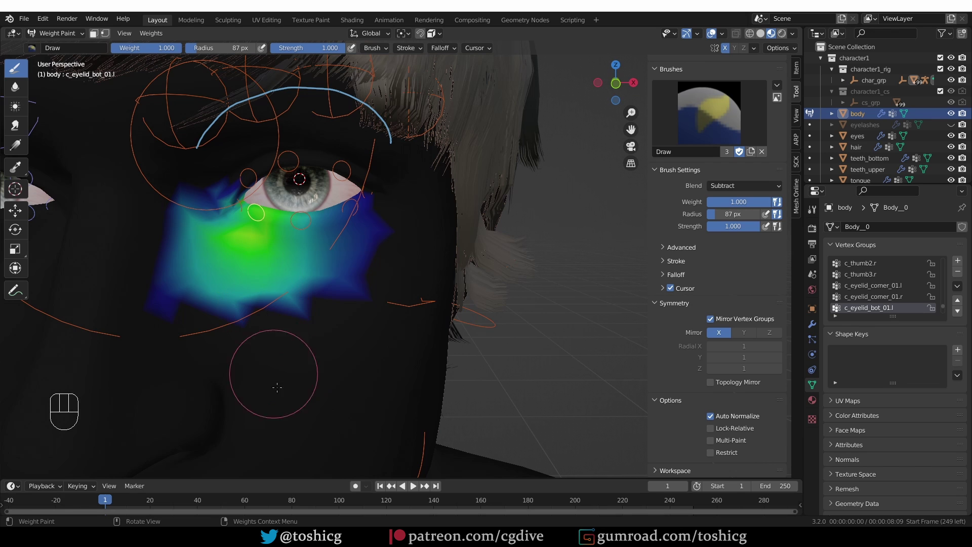
mouse_move(189, 360)
mouse_down()
mouse_move(389, 298)
mouse_move(379, 276)
mouse_up()
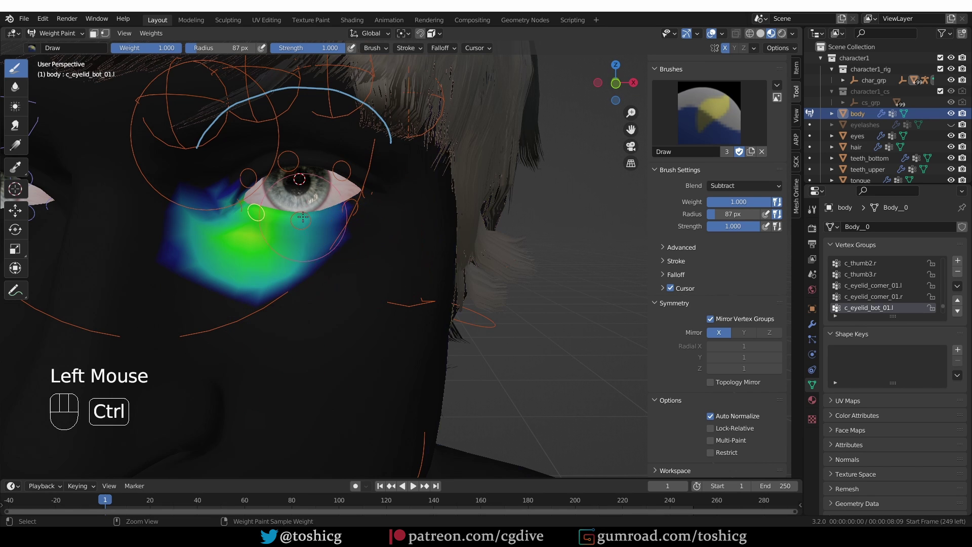
Select the middle lower eyelid bone of the left eye and subtract its weights from the upper eyelid area.
ctrl+click(267, 157)
ctrl+click(266, 156)
drag(267, 156, 367, 152)
Select c_eyelid_bot_03.l and subtract its excess weights from the lower cheek and the area around the outer eye corner.
ctrl+click(350, 207)
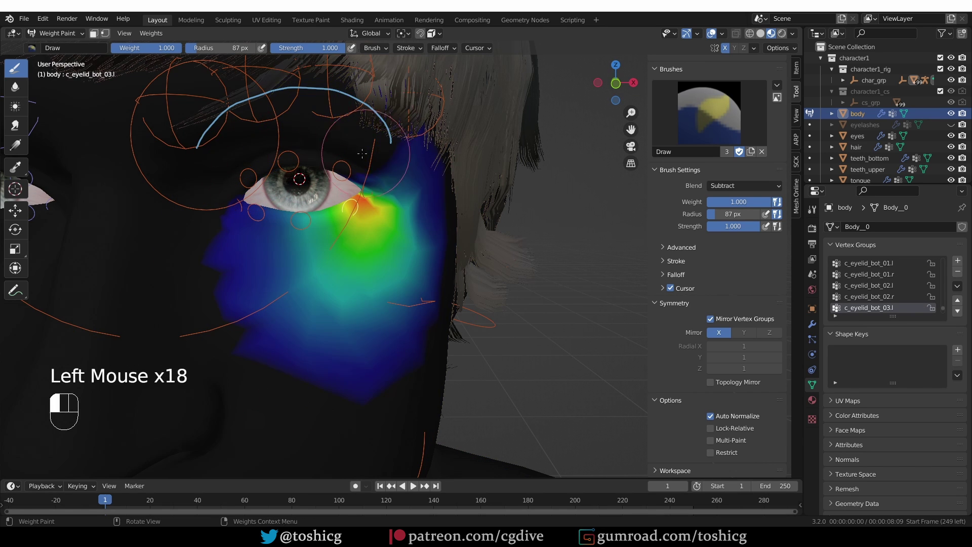
mouse_move(280, 355)
mouse_down()
mouse_move(259, 288)
mouse_move(271, 319)
mouse_move(429, 236)
mouse_up()
middle_drag(321, 143, 330, 150)
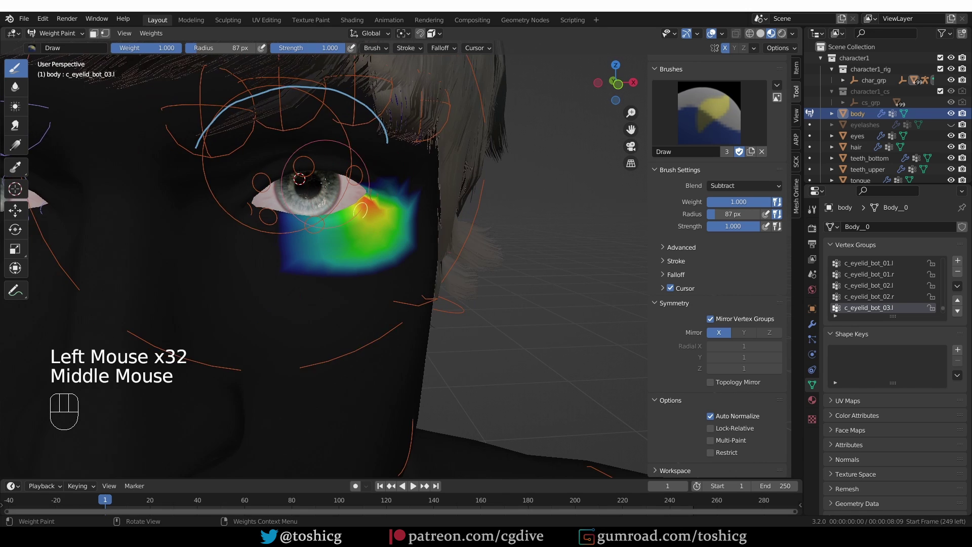
scroll(323, 145, up, 1)
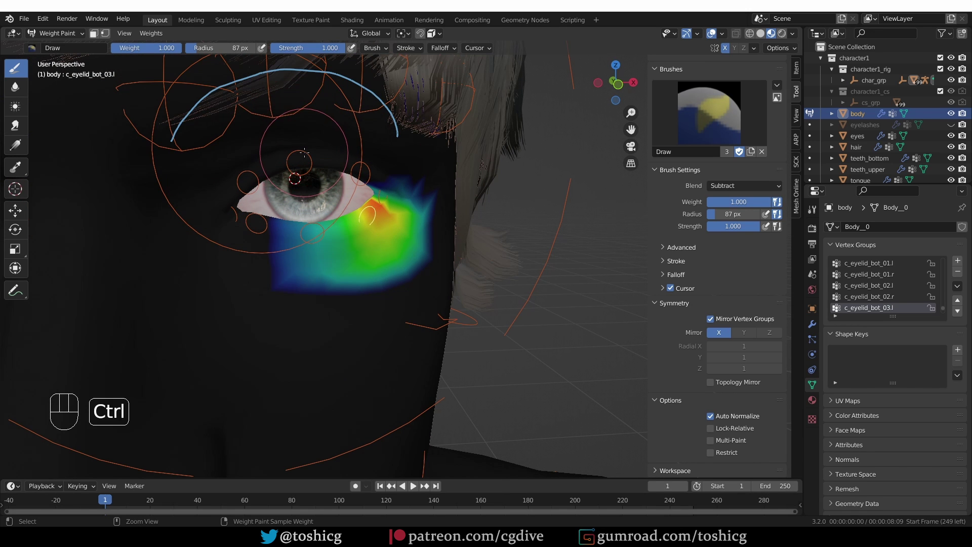
Select c_eyelid_top_02.l and, with the brush strength at 0.336, subtract its weights from the left brow area.
ctrl+click(298, 161)
middle_drag(299, 161, 306, 175)
scroll(306, 174, down, 1)
click(764, 254)
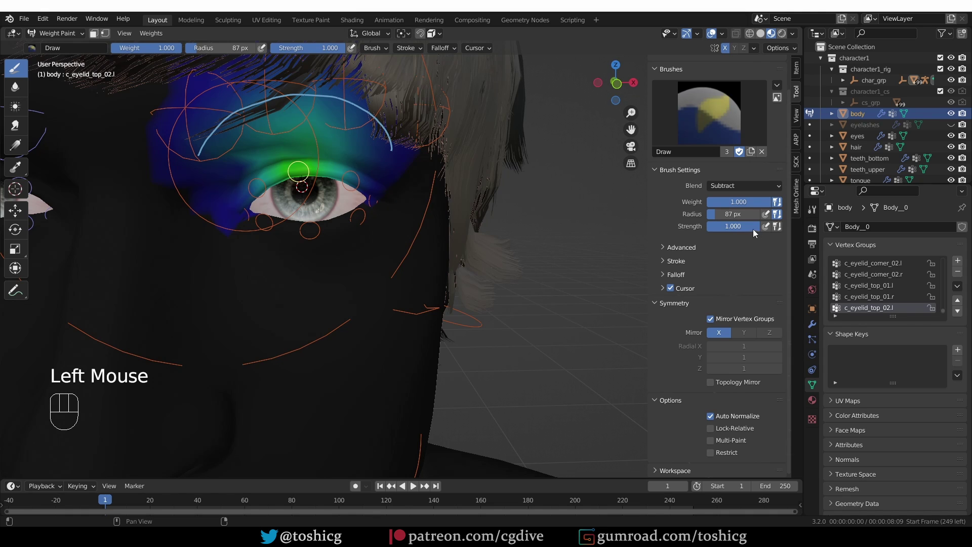
drag(752, 229, 728, 229)
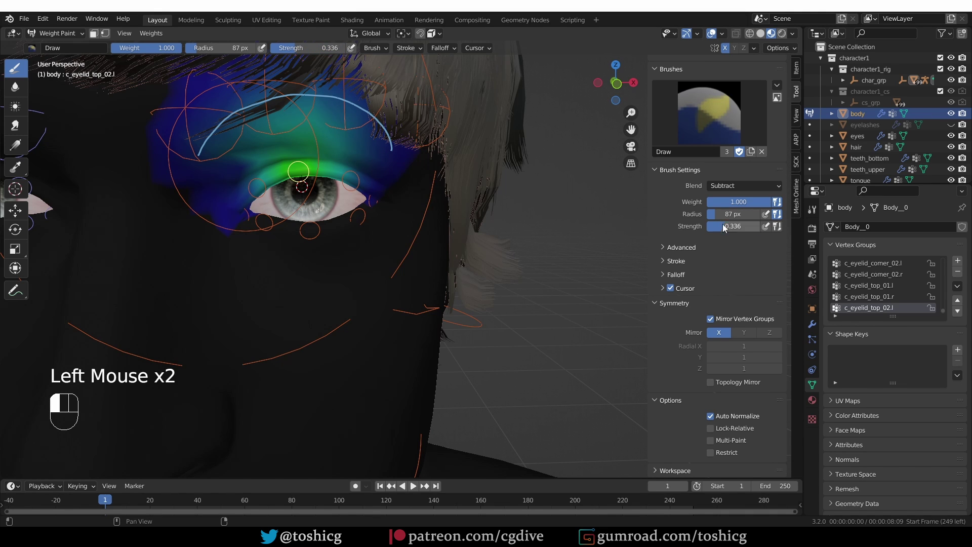
mouse_move(198, 122)
mouse_down()
mouse_move(178, 117)
mouse_move(213, 103)
mouse_up()
mouse_move(261, 95)
mouse_down()
mouse_move(325, 76)
mouse_move(277, 55)
mouse_up()
shift+middle_drag(261, 132, 258, 152)
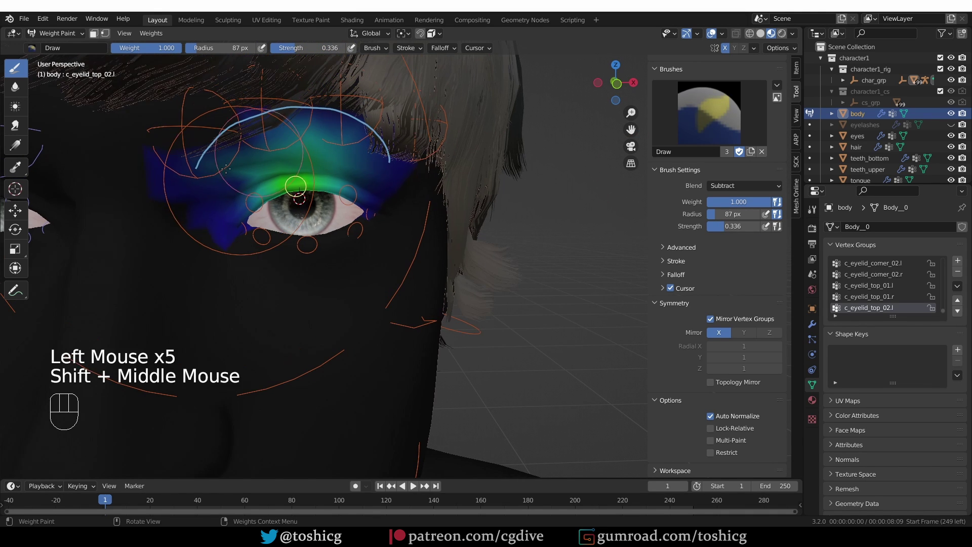
mouse_move(226, 169)
mouse_down()
mouse_move(157, 151)
mouse_move(293, 121)
mouse_move(405, 126)
mouse_move(384, 142)
mouse_move(420, 167)
mouse_move(314, 122)
mouse_move(222, 152)
mouse_move(254, 136)
mouse_move(243, 129)
mouse_up()
Subtract the c_eyelid_top_02.l weights from the nose side and around the inner and outer corners of the left eye.
click(179, 165)
click(202, 183)
click(228, 202)
click(243, 217)
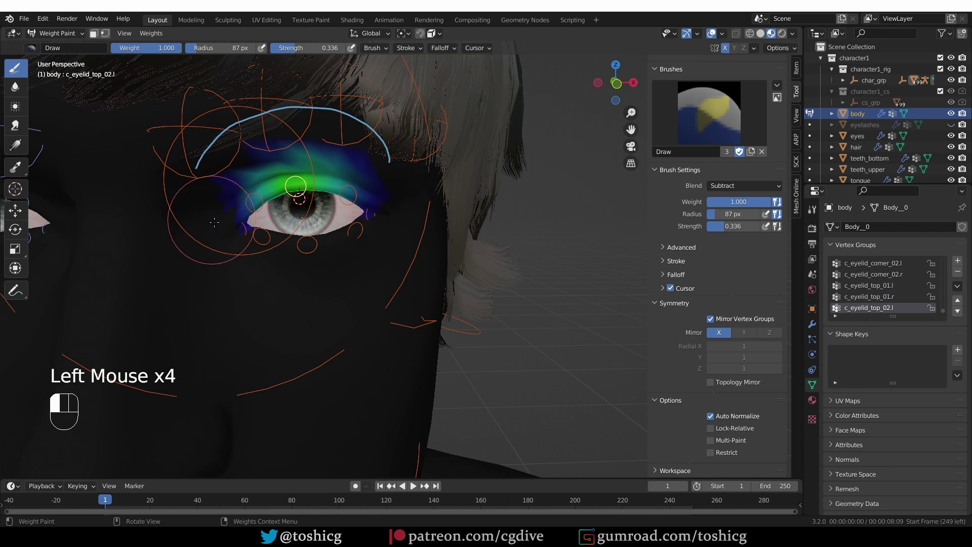
click(304, 202)
click(354, 192)
click(365, 152)
Select c_eyelid_top_01.l and subtract its excess weights from below the brow and beside the nose.
ctrl+click(256, 196)
ctrl+click(256, 196)
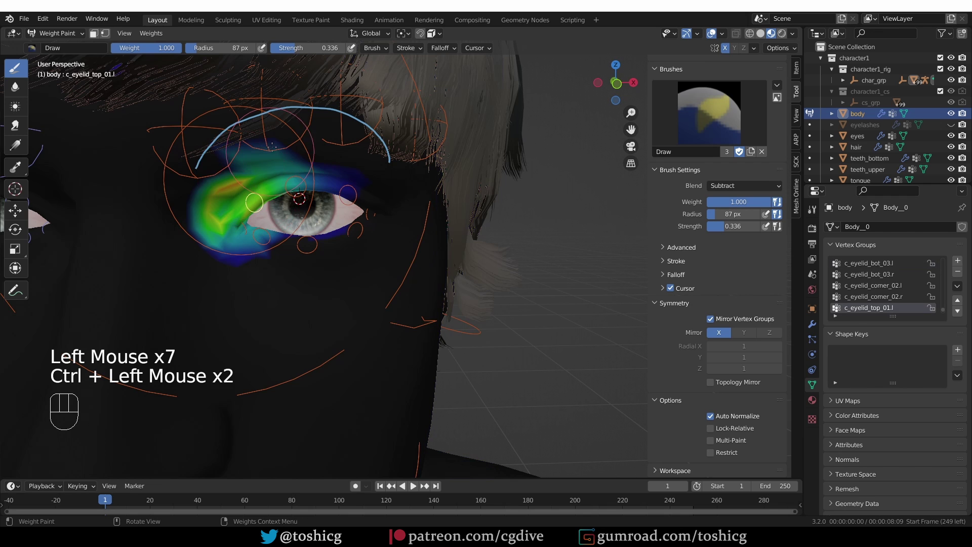
mouse_move(284, 152)
mouse_down()
mouse_move(227, 161)
mouse_move(213, 177)
mouse_move(254, 202)
mouse_up()
Lower the brush strength to 0.140 and subtract c_eyelid_top_01.l weights above the eyelid and along its nose side.
drag(732, 226, 718, 226)
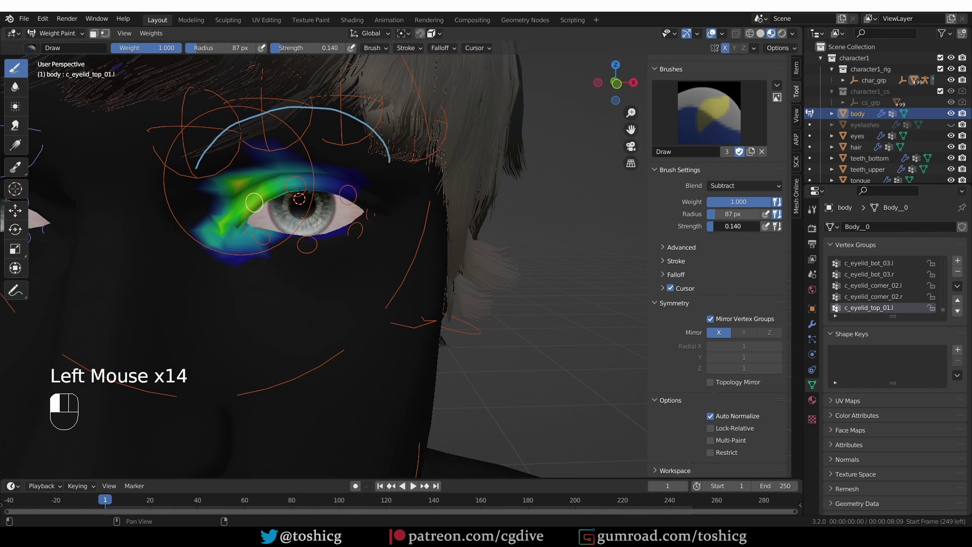
click(270, 148)
click(226, 175)
click(223, 178)
click(223, 178)
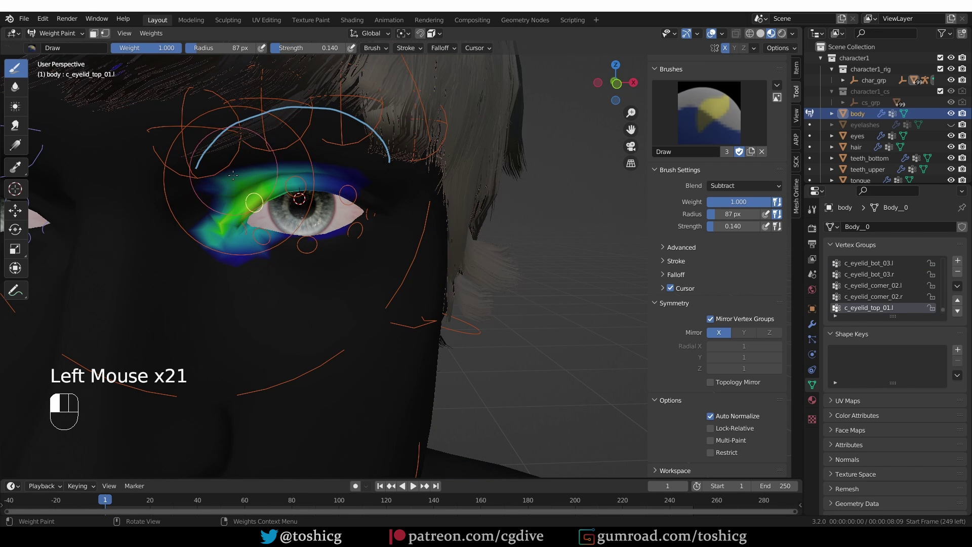
click(221, 178)
click(218, 178)
click(217, 178)
Subtract the c_eyelid_top_01.l weights below the inner corner of the left eye.
click(201, 240)
click(200, 240)
click(207, 243)
click(215, 247)
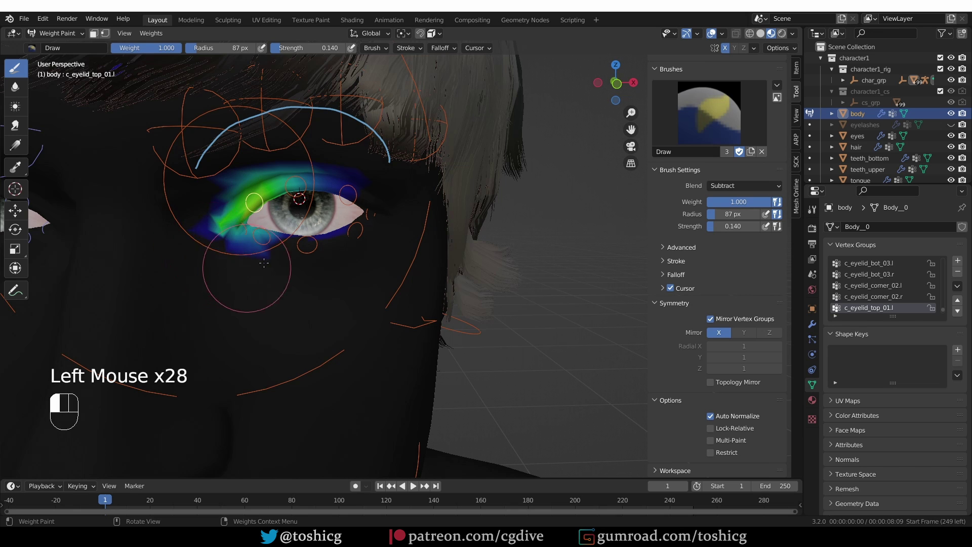
click(233, 255)
scroll(256, 210, up, 3)
key(d)
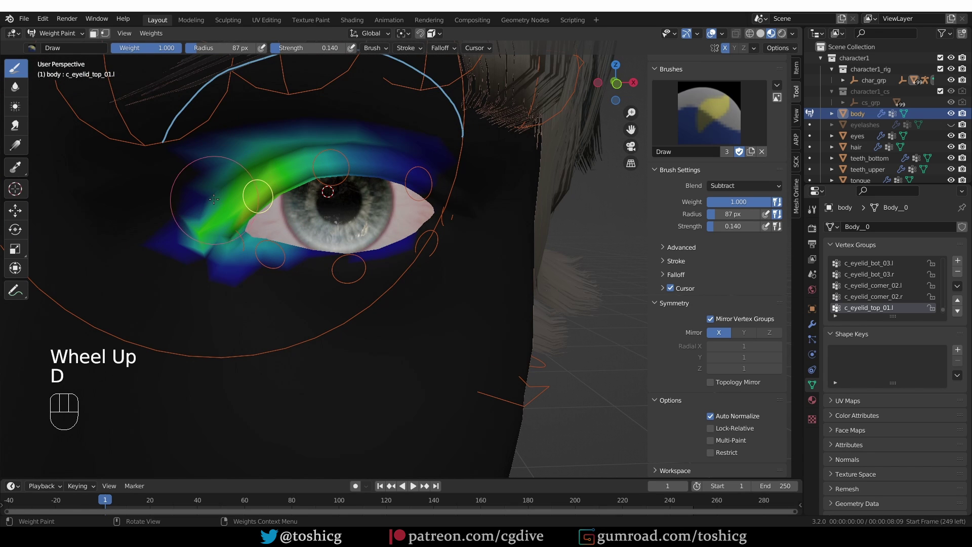
mouse_move(212, 196)
mouse_down()
mouse_move(271, 178)
mouse_move(210, 212)
mouse_up()
key(d)
key(d)
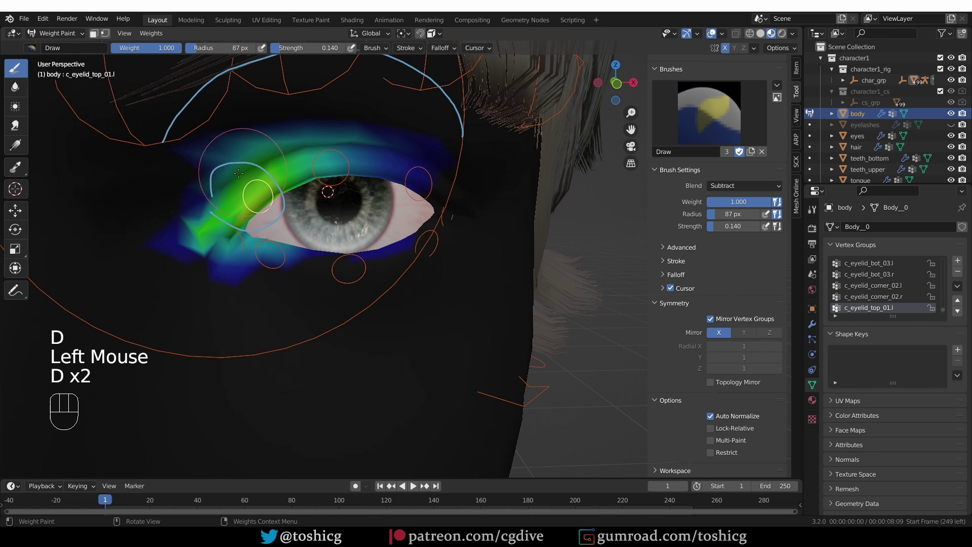
key(ctrl+z)
Subtract the remaining c_eyelid_top_01.l weights from the skin under the inner part of the lower eyelid.
click(276, 286)
click(268, 281)
click(253, 283)
click(253, 277)
Reselect c_eyelid_top_01.l after sampling neighbouring bones and subtract its weights from the nose side of the inner corner.
ctrl+click(406, 183)
click(384, 181)
ctrl+click(350, 176)
ctrl+click(273, 183)
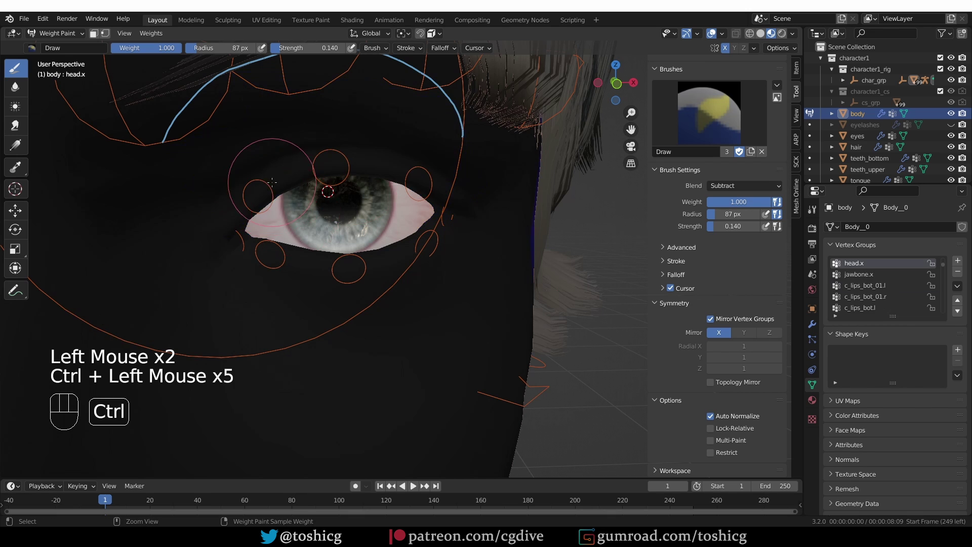
ctrl+click(261, 195)
scroll(284, 202, down, 1)
middle_drag(354, 243, 439, 264)
scroll(260, 223, up, 1)
click(218, 227)
click(220, 223)
middle_drag(248, 258, 277, 277)
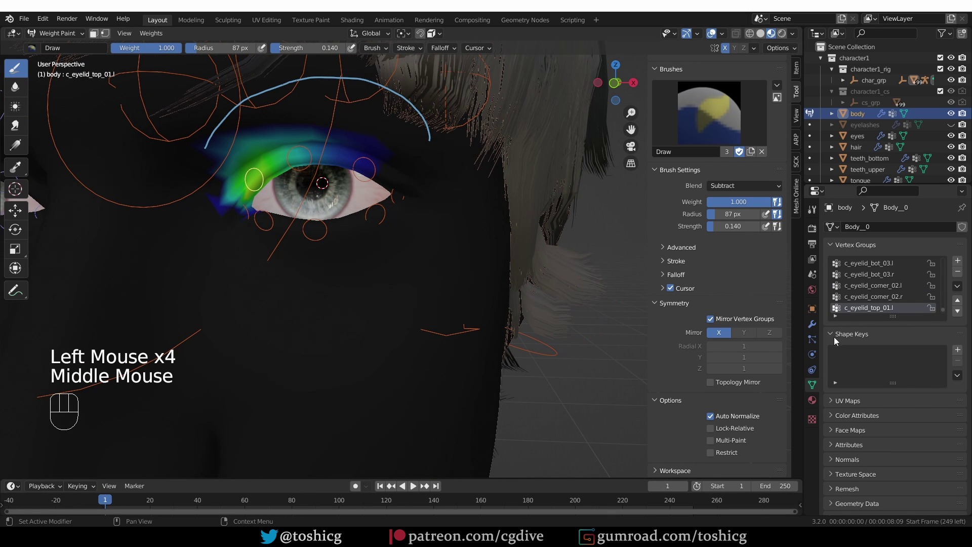
Leave weight painting, select the rig, and make its first armature layer visible alongside the current one.
click(812, 324)
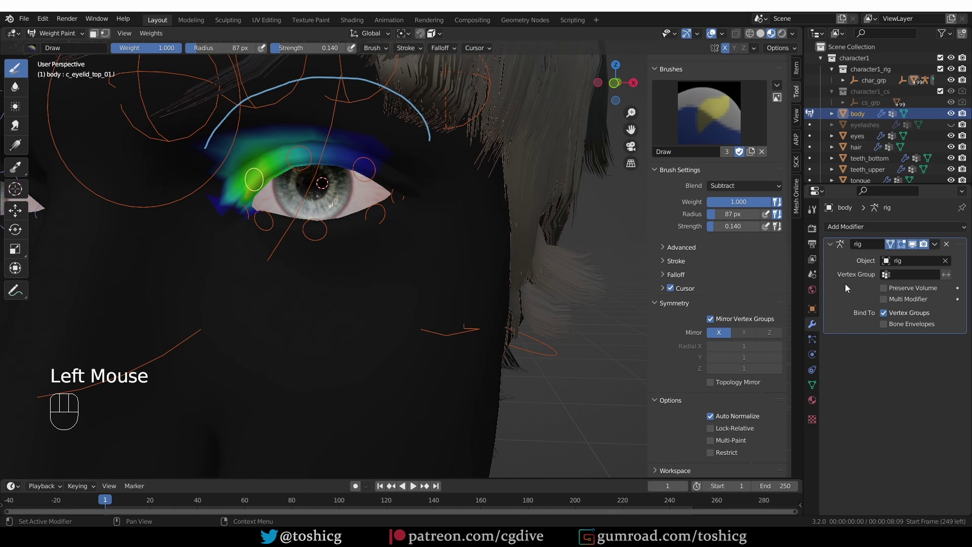
middle_click(412, 256)
key(Tab)
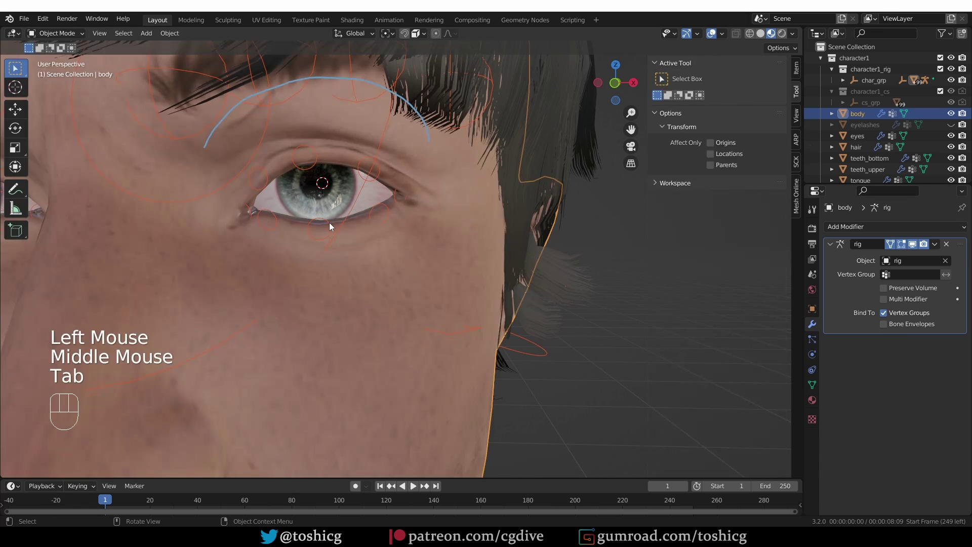
click(327, 217)
click(812, 354)
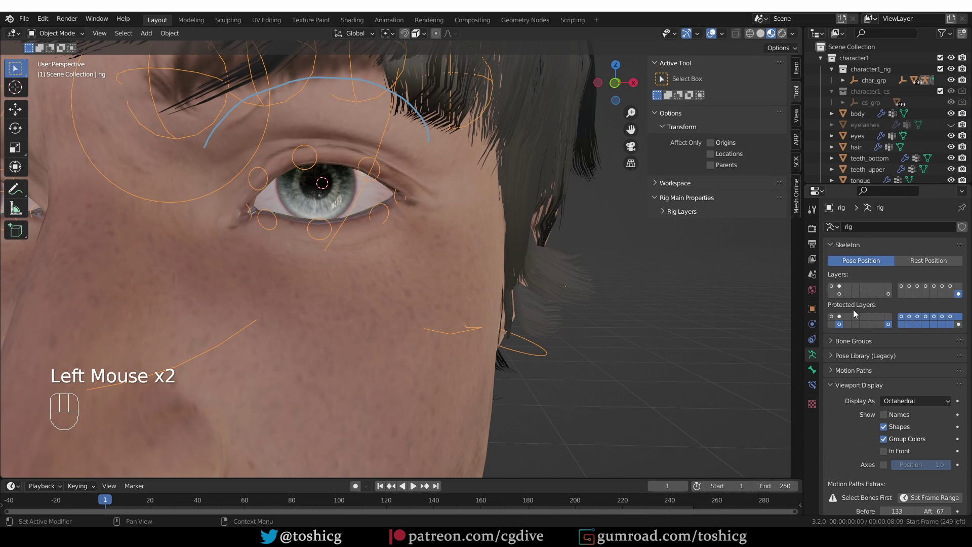
shift+click(831, 285)
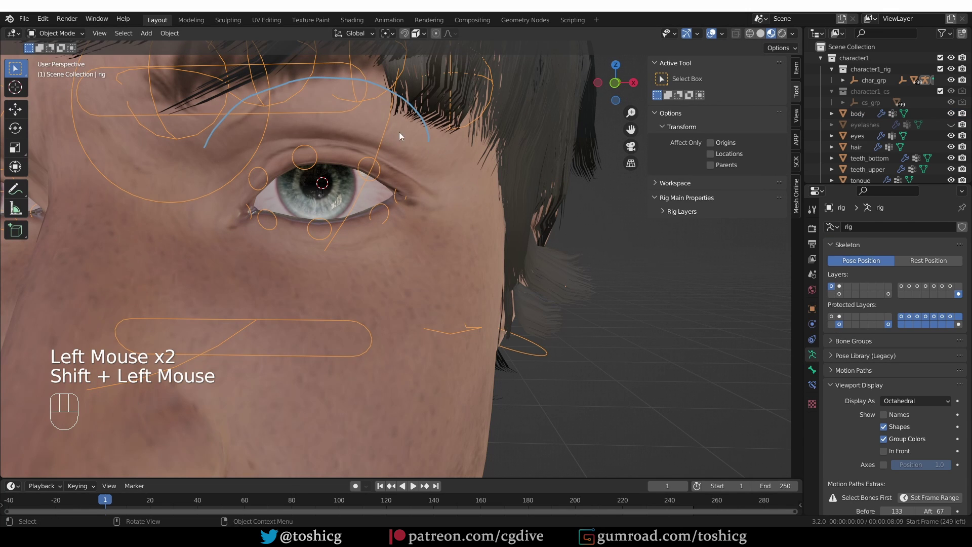
In Pose Mode, move the c_eyelid_top.l controller down until the left eye is nearly closed.
key(Tab)
click(336, 138)
click(336, 119)
key(g)
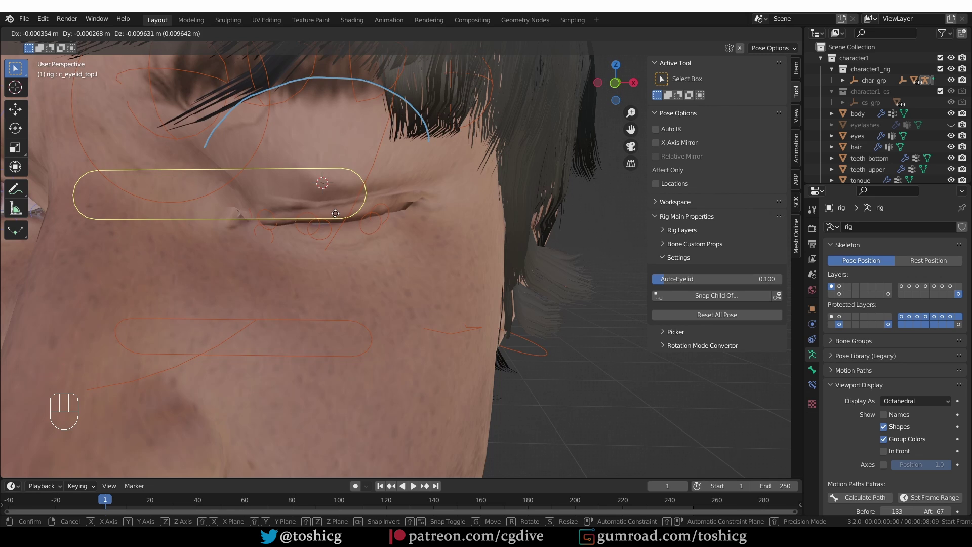
click(333, 188)
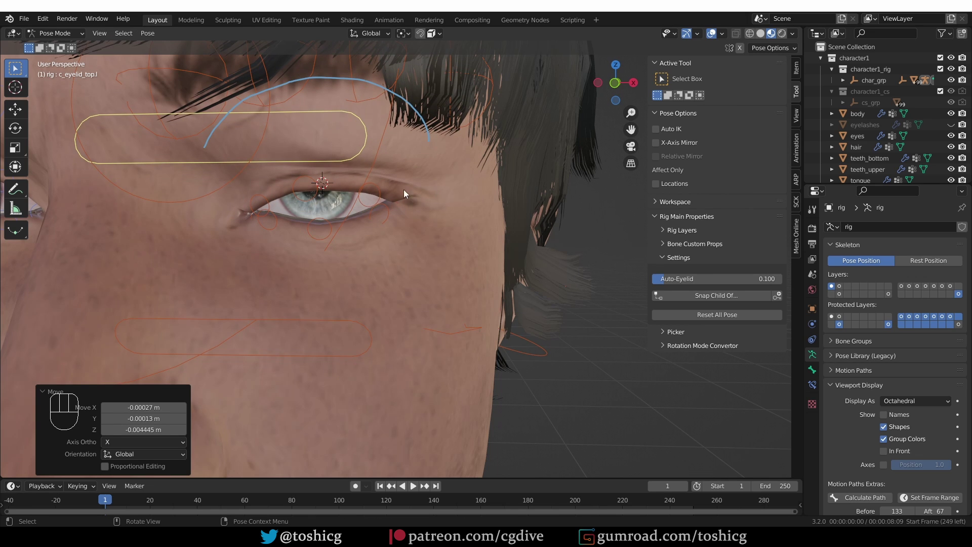
key(g)
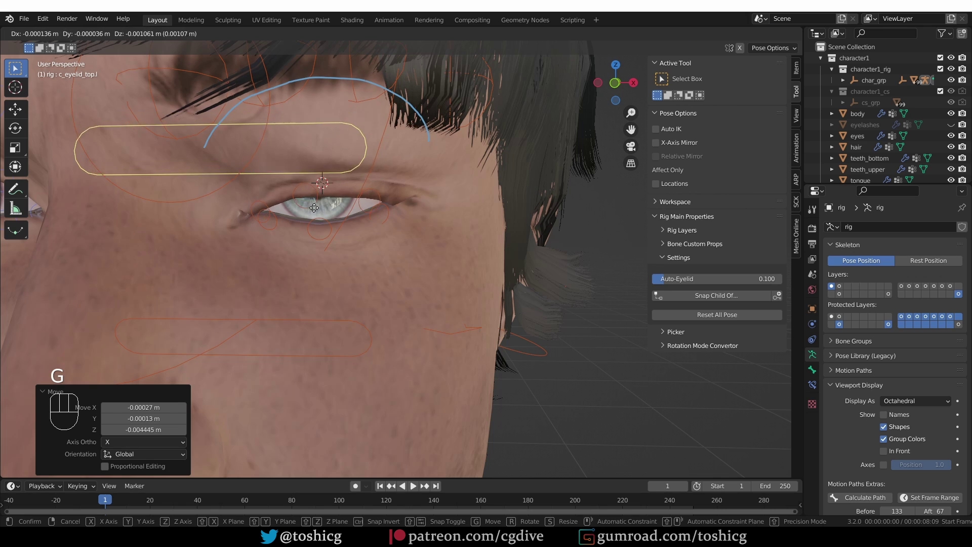
click(329, 241)
Leave Pose Mode, add the body to the selection, and return it to Weight Paint mode.
key(Tab)
shift+click(369, 257)
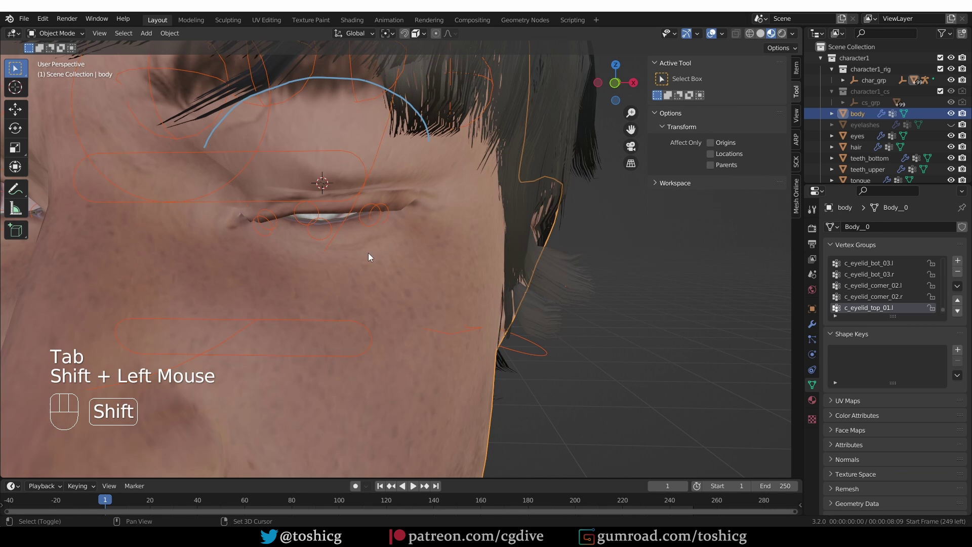
key(Tab)
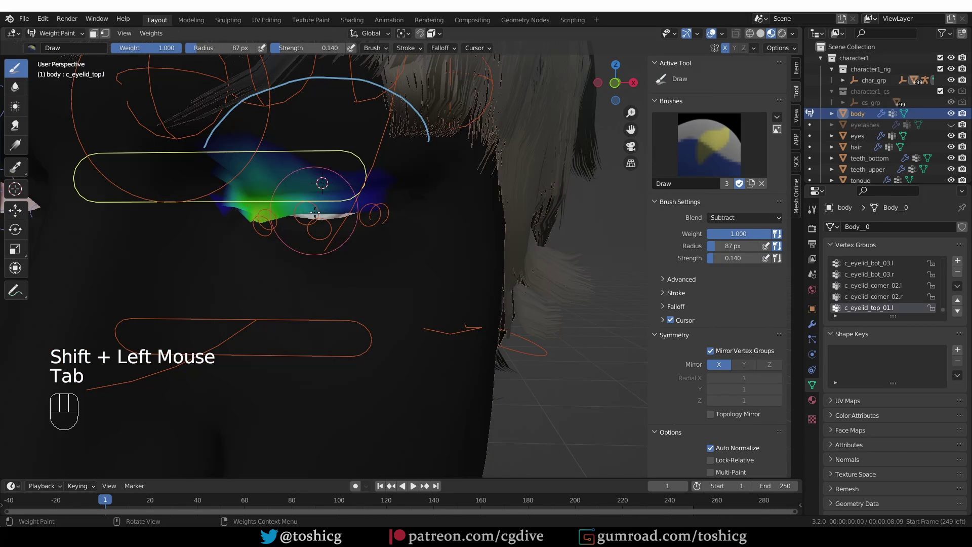
Select c_eyelid_top_02.l and subtract its weights around the inner corner of the nearly closed eye.
ctrl+click(312, 200)
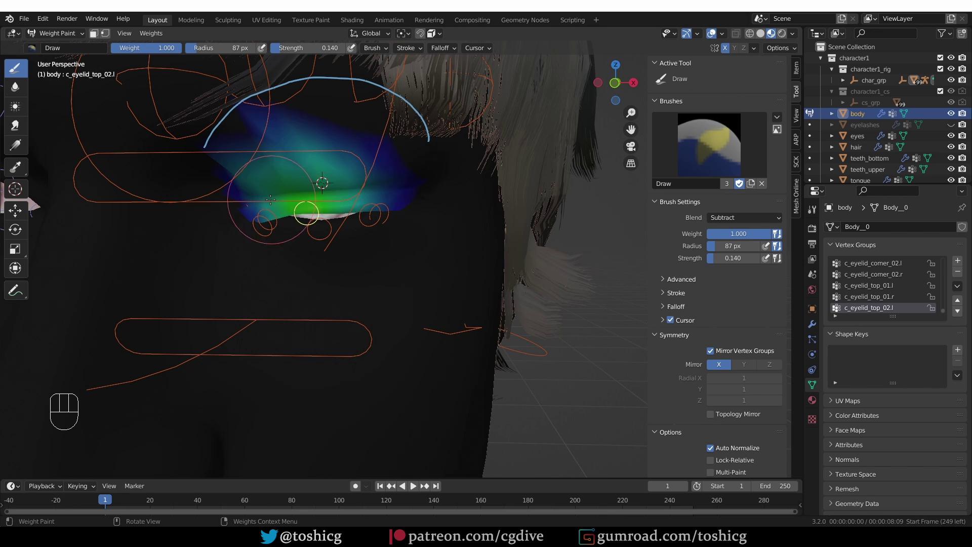
click(255, 226)
triple_click(258, 223)
triple_click(260, 221)
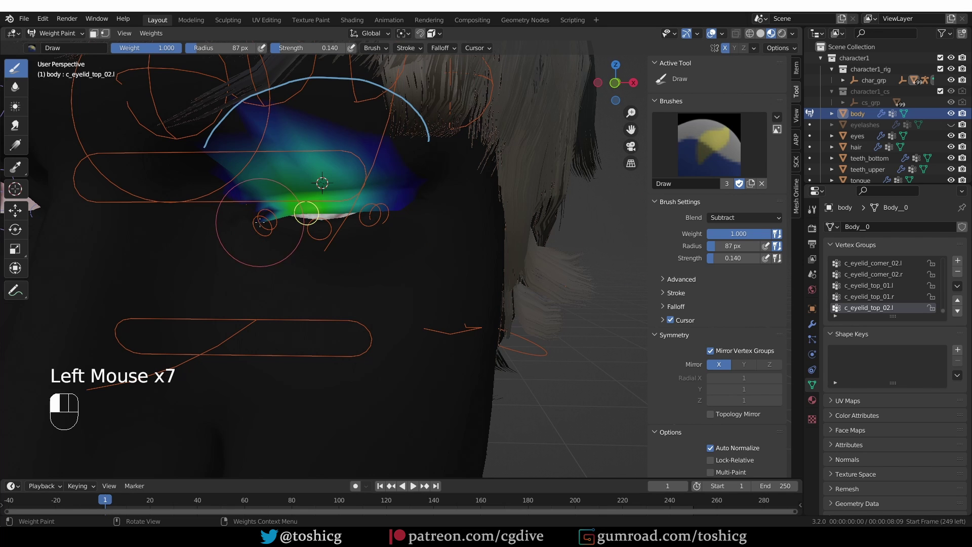
triple_click(262, 219)
double_click(253, 202)
double_click(231, 159)
Subtract the c_eyelid_top_02.l weights around the outer corner of the left eye and just above and below it.
click(408, 210)
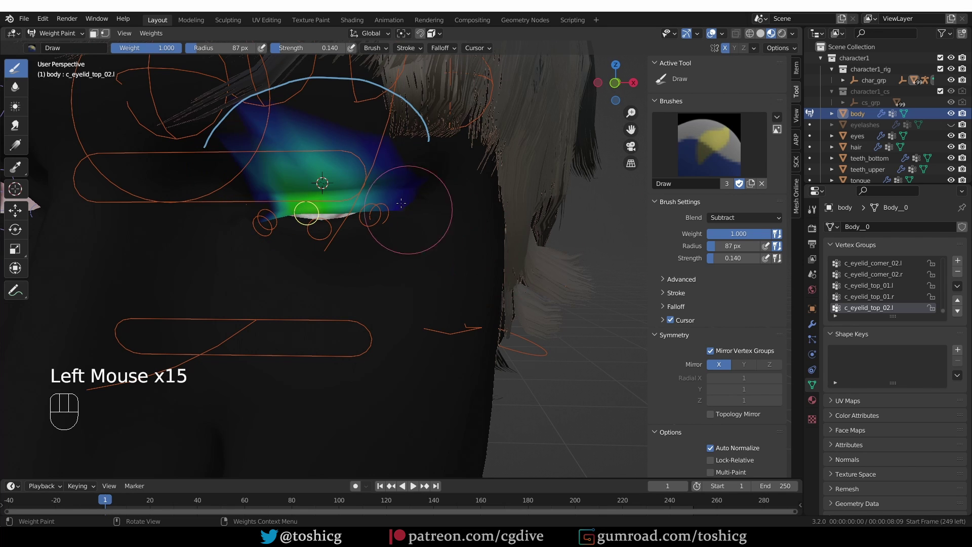
triple_click(380, 203)
triple_click(374, 213)
double_click(375, 167)
double_click(377, 269)
Select c_eyelid_top_01.l and subtract its weights from the nose side of the inner eye corner.
scroll(281, 236, up, 2)
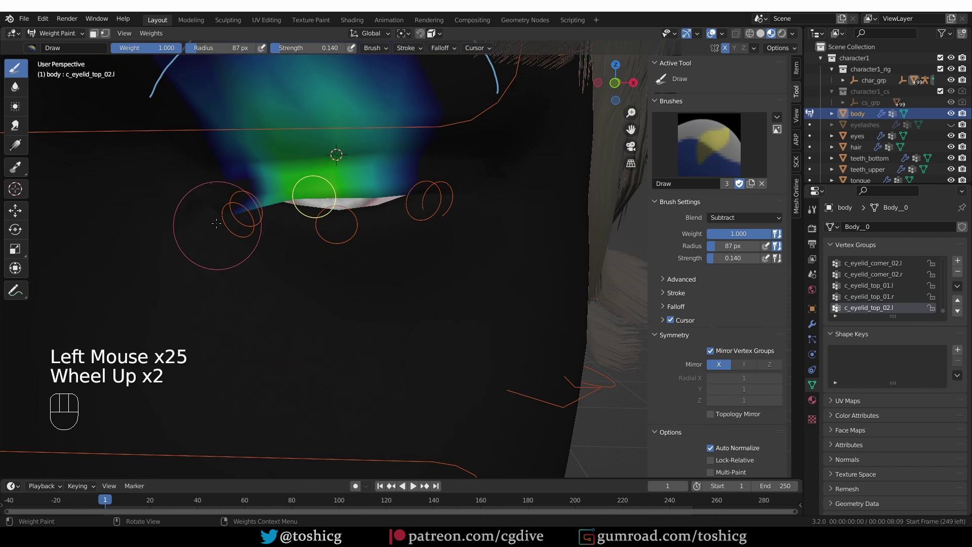
ctrl+click(248, 218)
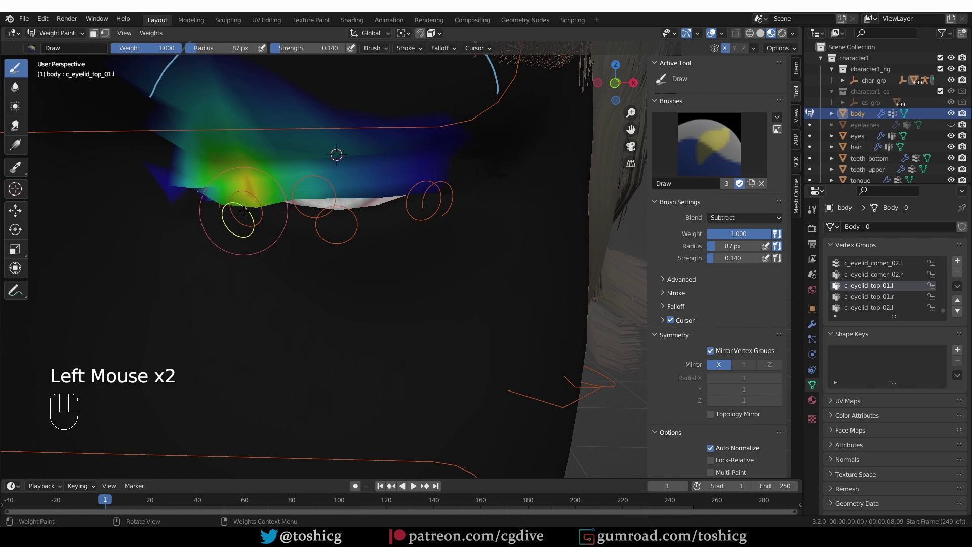
click(207, 191)
click(207, 192)
click(208, 191)
click(208, 192)
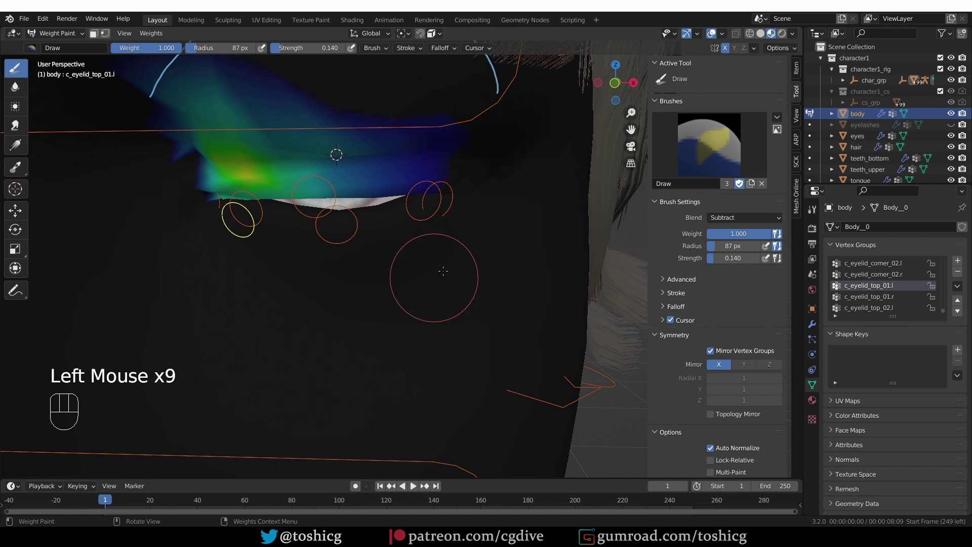
Subtract the excess weights of the outer eyelid bones c_eyelid_top_03.l and c_eyelid_bot_03.l around the left eye's outer corner.
ctrl+click(452, 187)
ctrl+click(427, 181)
click(468, 195)
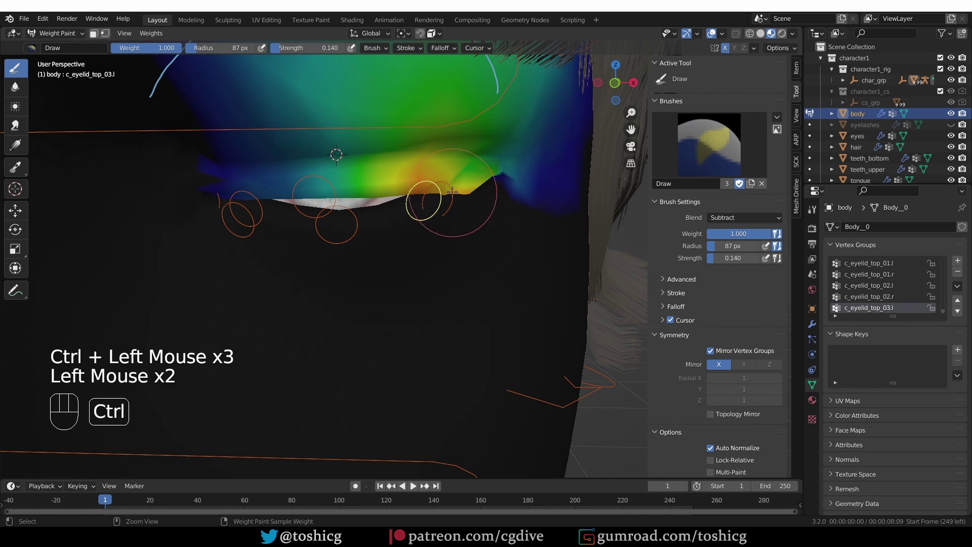
ctrl+click(452, 191)
click(474, 195)
click(474, 195)
click(477, 196)
click(476, 195)
key(z)
scroll(477, 210, down, 5)
mouse_move(471, 218)
middle_down()
mouse_move(406, 267)
mouse_move(424, 267)
middle_up()
scroll(424, 266, up, 1)
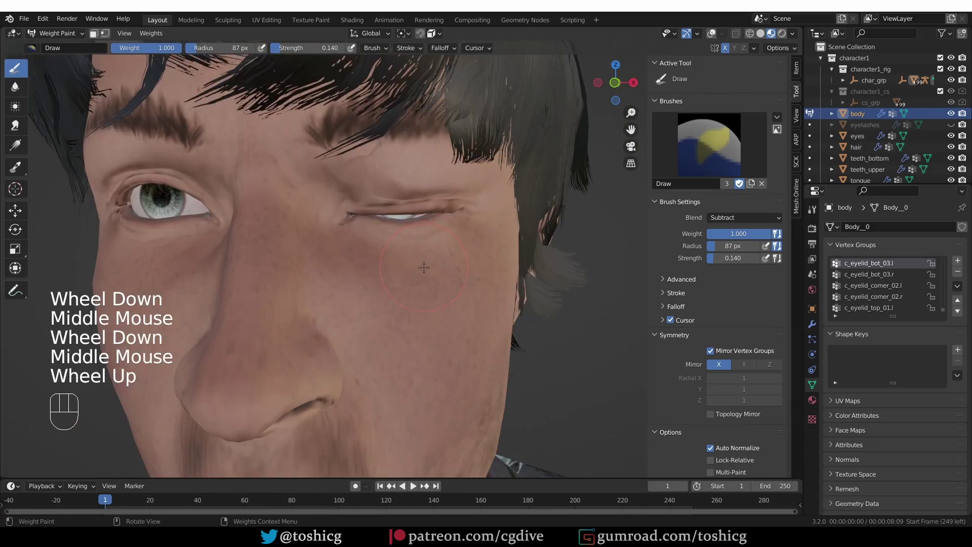
Select c_eyelid_top_02.l and, with the brush radius at 144 px, subtract its weights from the area above the upper eyelid.
key(z)
scroll(405, 223, up, 3)
ctrl+click(383, 202)
click(387, 148)
click(385, 149)
key(f)
click(405, 150)
click(410, 151)
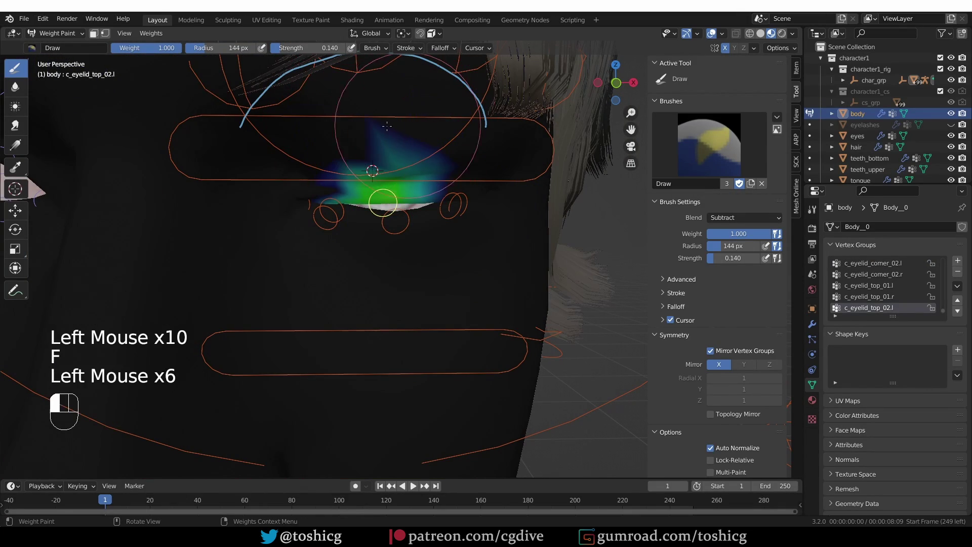
click(420, 152)
click(430, 151)
click(431, 151)
Examine how the nearly closed left eyelid deforms on the textured face with the overlays hidden.
key(z)
mouse_move(431, 152)
middle_down()
mouse_move(392, 268)
mouse_move(400, 233)
middle_up()
scroll(415, 212, down, 3)
scroll(415, 213, up, 1)
scroll(400, 253, up, 1)
scroll(400, 223, up, 1)
Show the overlays again and select c_eyelid_top_03.l for weight painting.
key(z)
ctrl+click(374, 178)
mouse_move(394, 179)
middle_down()
mouse_move(418, 198)
mouse_move(440, 179)
middle_up()
click(438, 194)
click(426, 189)
key(ctrl+z)
key(ctrl+z)
key(ctrl+z)
key(ctrl+z)
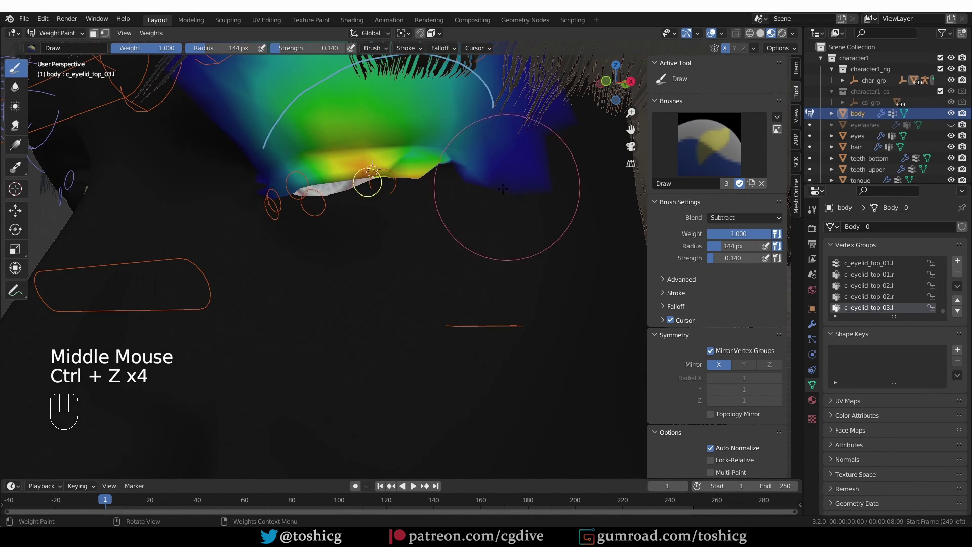
Subtract the c_eyelid_top_03.l weights from the brow above the left eye, reducing the brush radius to 116 px.
middle_drag(477, 217, 440, 192)
scroll(440, 192, down, 1)
middle_drag(441, 192, 415, 131)
click(414, 121)
click(414, 121)
scroll(414, 120, up, 1)
key(f)
click(405, 132)
click(405, 142)
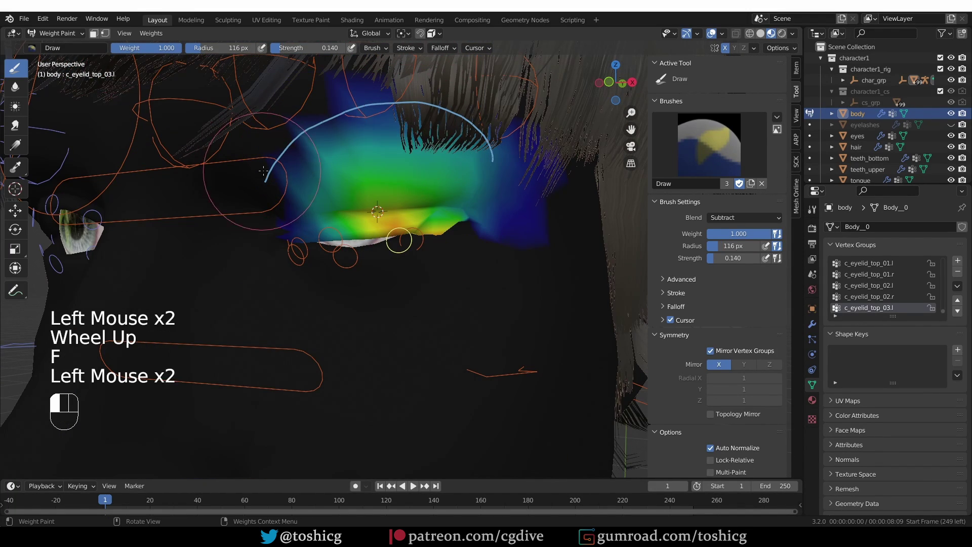
Subtract the c_eyelid_top_03.l weights from the outer brow and the temple side of the left eye.
click(415, 152)
click(456, 162)
click(481, 192)
click(402, 148)
click(403, 148)
click(435, 175)
Subtract the c_eyelid_top_03.l weights from the inner brow down toward the nose side of the eye.
click(374, 155)
click(355, 164)
click(334, 177)
click(314, 188)
click(293, 198)
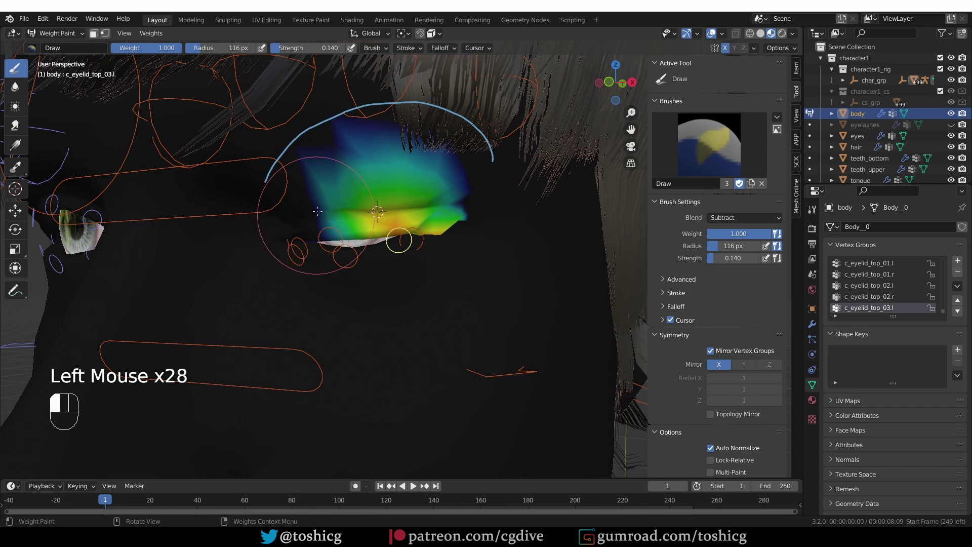
Trim the upper and outer edges of the remaining c_eyelid_top_03.l weights with further subtractive strokes.
click(354, 162)
click(385, 147)
click(415, 152)
click(446, 167)
click(451, 182)
Pick the outer eyelid bones of the closed left eye and subtract weights at its outer corner.
scroll(451, 182, up, 1)
ctrl+click(415, 224)
ctrl+click(415, 224)
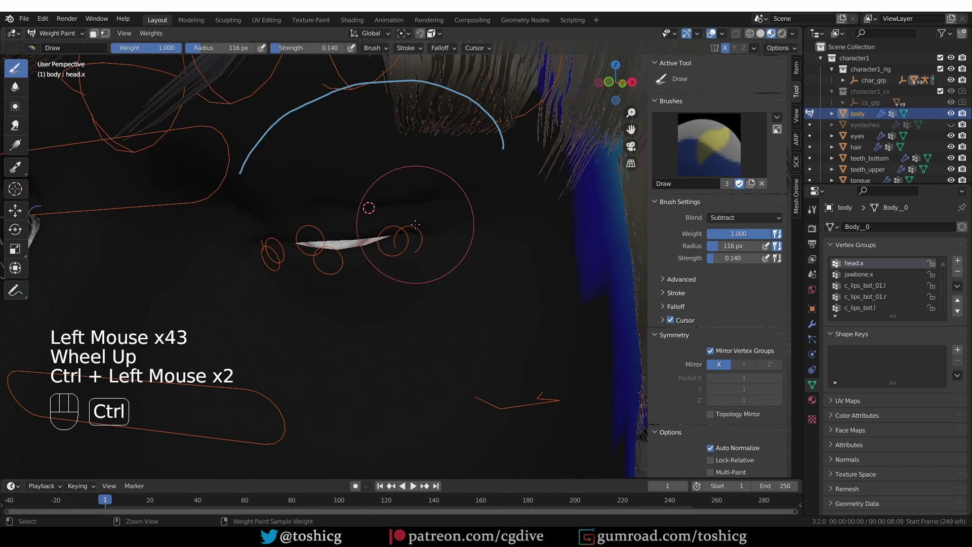
ctrl+click(415, 223)
click(415, 224)
click(415, 224)
ctrl+click(404, 228)
scroll(395, 238, down, 1)
Select the c_eyelid_top_02.l bone on the closed left eye and change the brush blend mode to Mix.
mouse_move(405, 228)
middle_down()
mouse_move(384, 246)
mouse_move(409, 209)
mouse_move(354, 228)
mouse_move(365, 222)
middle_up()
key(z)
scroll(409, 208, up, 1)
key(z)
ctrl+click(354, 228)
scroll(354, 228, up, 1)
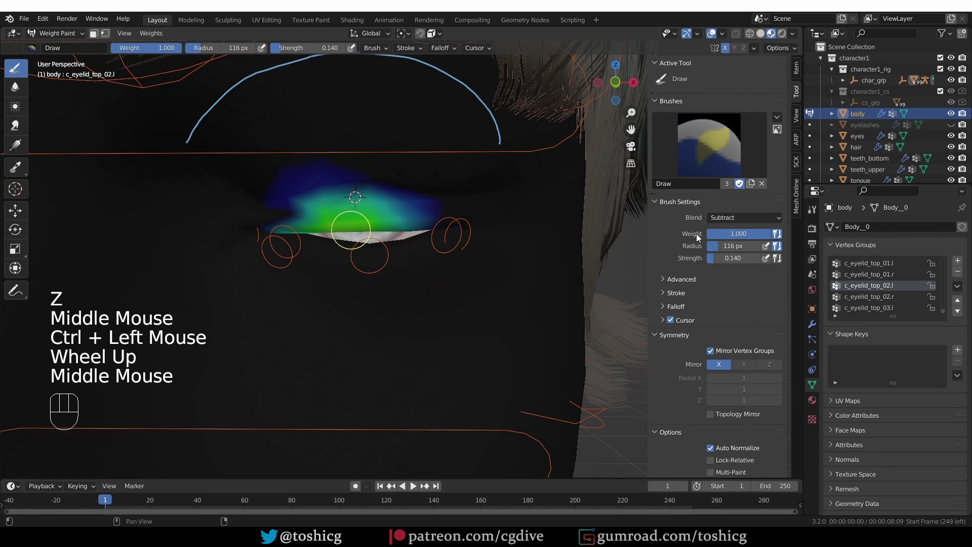
click(737, 218)
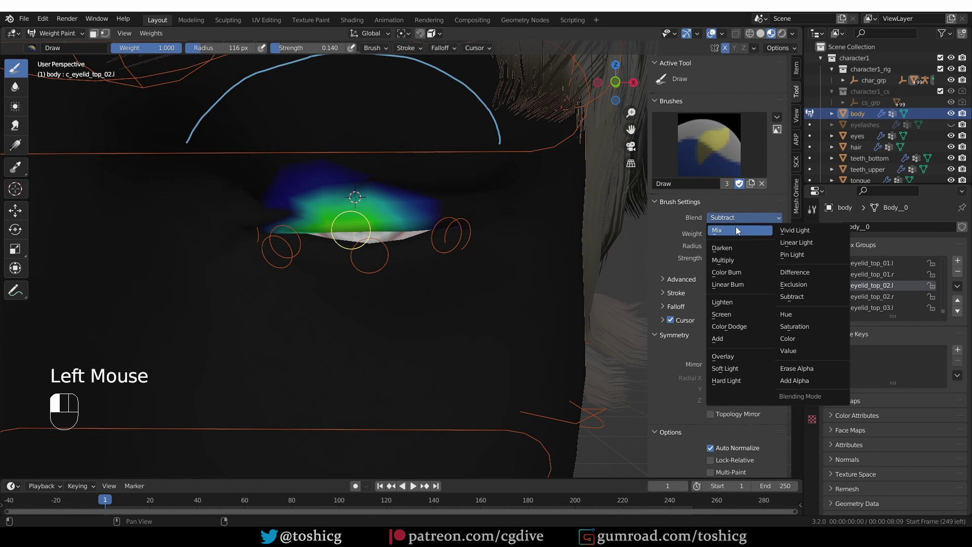
click(736, 230)
scroll(719, 243, up, 2)
scroll(742, 236, up, 2)
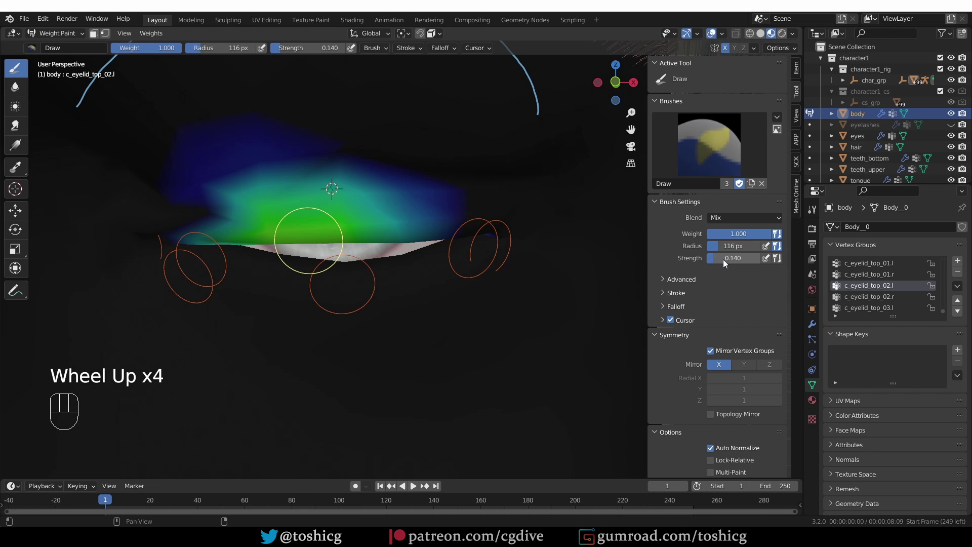
Reduce the brush radius to 109 px and paint c_eyelid_top_02.l weights along the edge of the closed upper lid.
scroll(311, 236, up, 2)
key(d)
key(f)
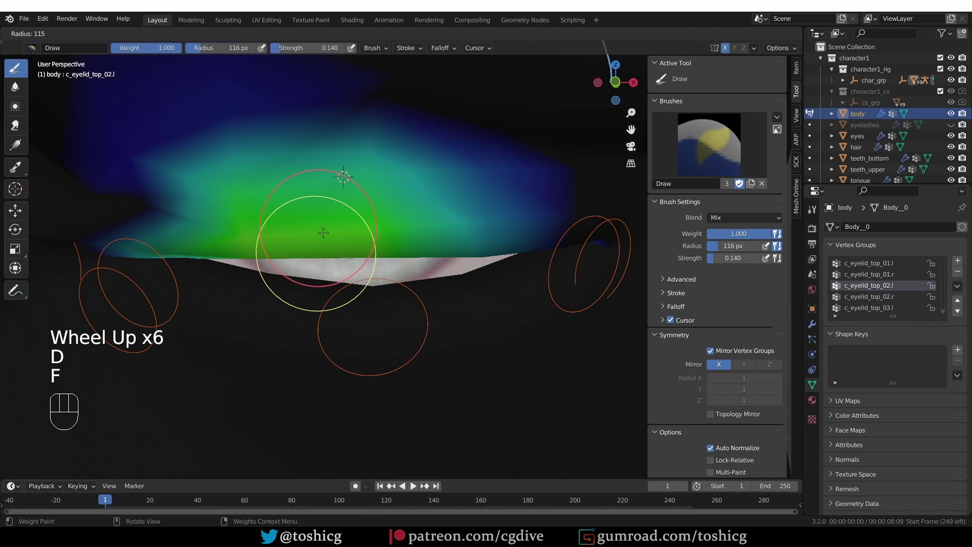
key(f)
click(370, 237)
click(371, 240)
click(373, 244)
click(375, 248)
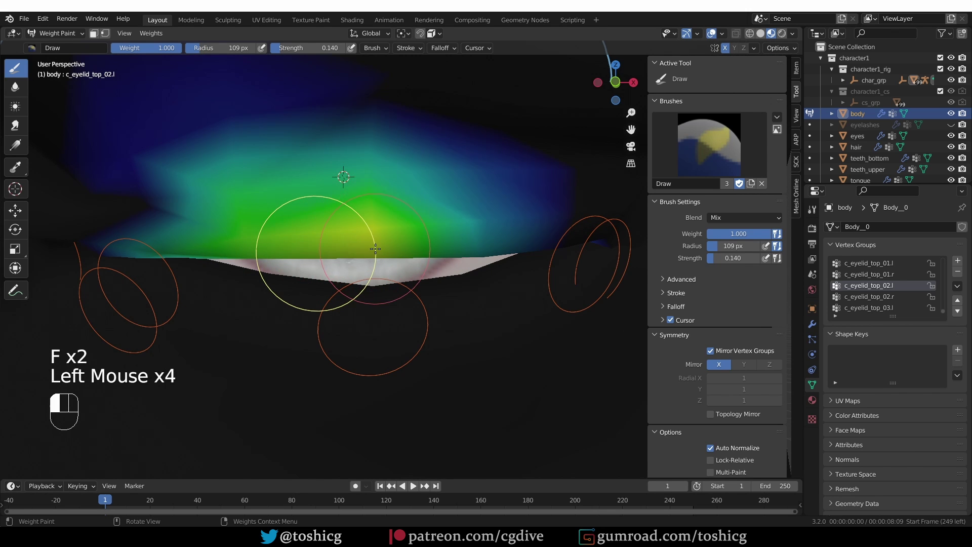
mouse_move(383, 250)
mouse_down()
mouse_move(324, 225)
mouse_move(283, 231)
mouse_move(298, 202)
mouse_up()
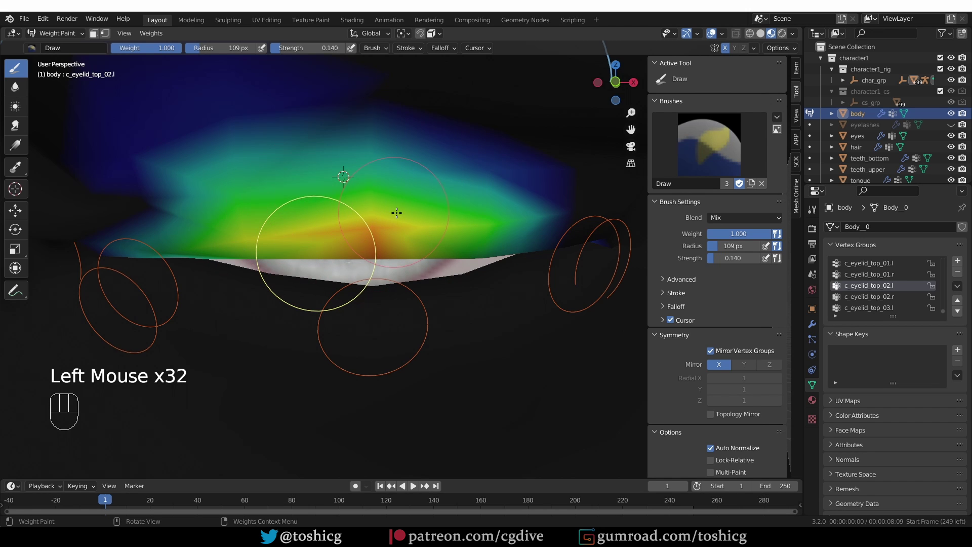
Try painting c_eyelid_top_03.l weights from the outer part of the upper lid toward its middle, and undo the strokes.
key(ctrl)
ctrl+click(572, 224)
click(521, 223)
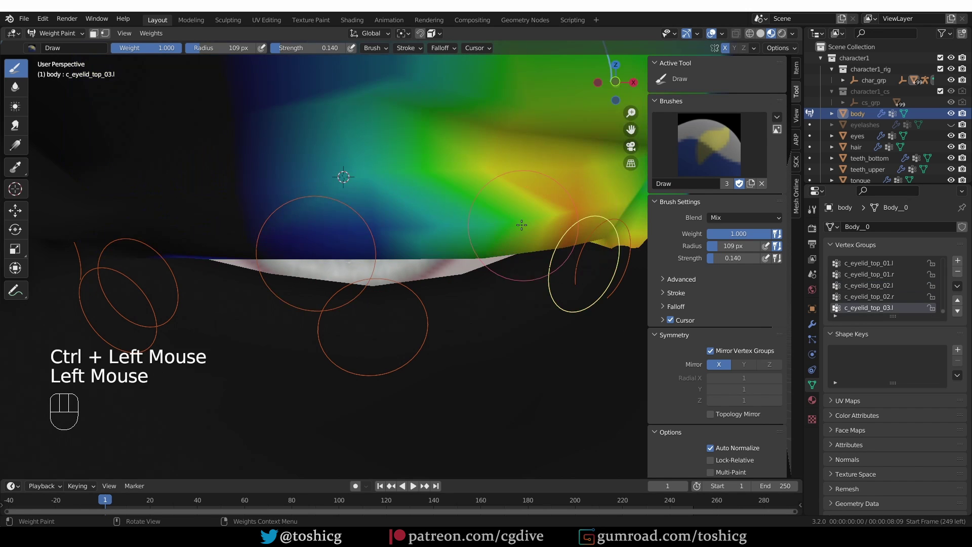
click(405, 242)
click(375, 251)
key(ctrl+z)
key(ctrl+z)
Switch from weight painting the body to posing the rig.
scroll(456, 232, down, 3)
middle_drag(486, 228, 430, 215)
scroll(455, 197, up, 2)
ctrl+click(470, 190)
scroll(476, 213, down, 4)
key(Tab)
key(Tab)
mouse_move(501, 304)
shift+middle_down()
mouse_move(490, 293)
mouse_move(511, 299)
shift+middle_up()
click(465, 235)
Move the c_eyelid_top.l control by about -0.0012 m in X and Z to test the closed left lid.
click(527, 237)
key(g)
click(526, 242)
scroll(519, 303, up, 1)
scroll(511, 299, down, 1)
shift+middle_drag(511, 299, 506, 283)
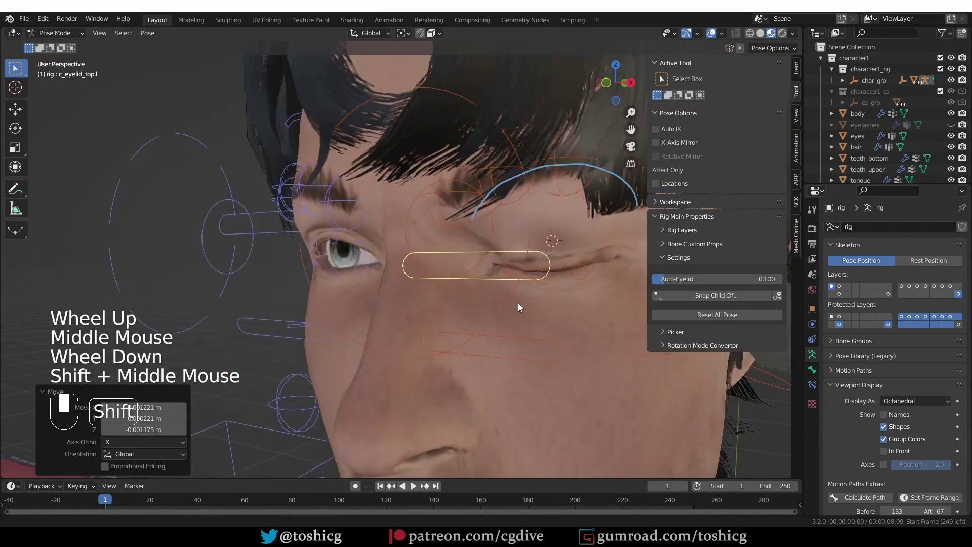
Raise the c_eyelid_top.l control by about 0.0009 m as a test and clear its location to reopen the eye.
key(g)
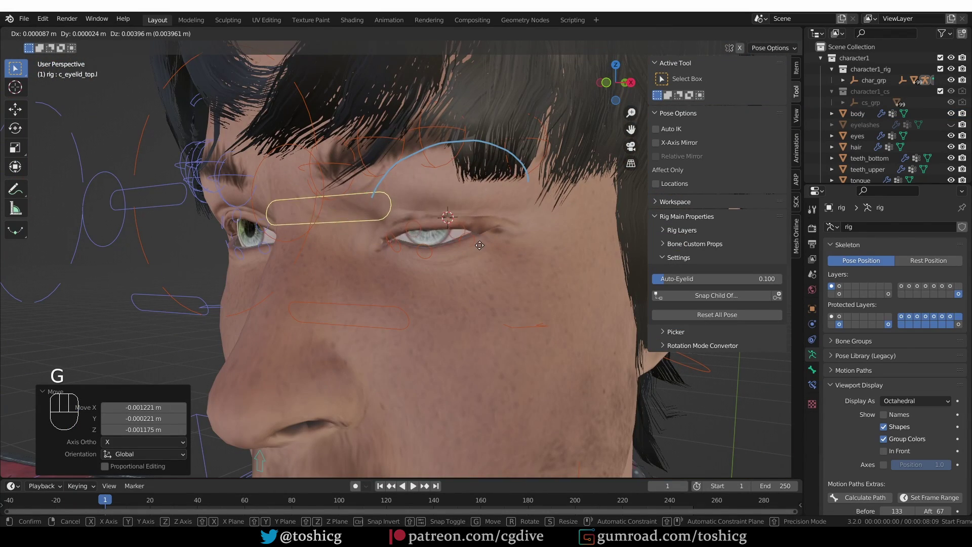
click(469, 228)
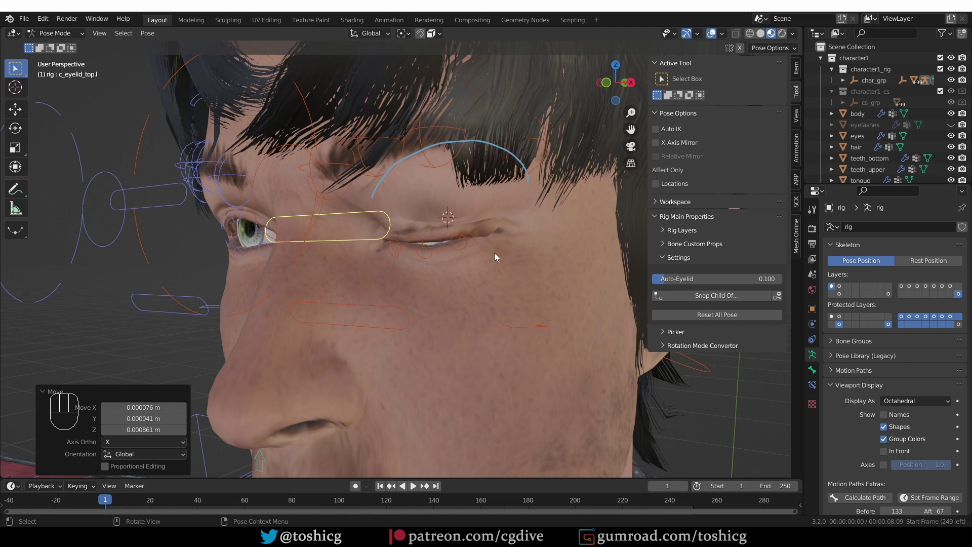
key(alt+g)
scroll(490, 241, up, 2)
Select the rig together with the body mesh and return the body to Weight Paint mode.
key(Tab)
shift+click(533, 272)
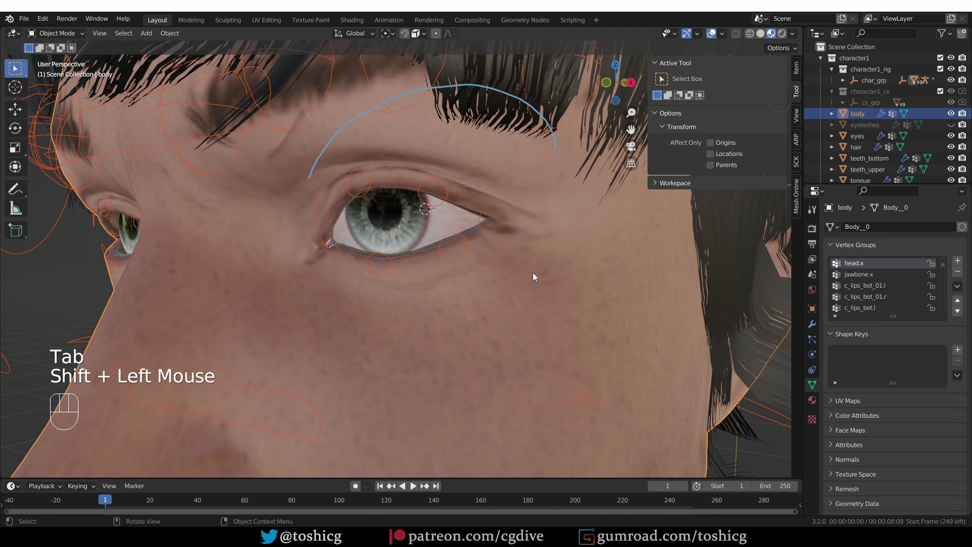
key(Tab)
click(483, 236)
shift+click(517, 258)
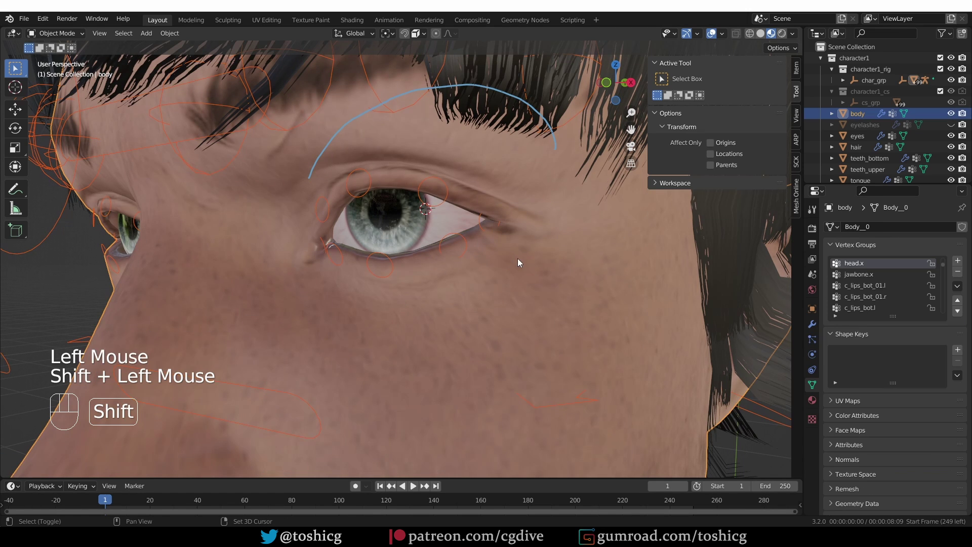
key(ctrl+z)
shift+click(533, 268)
key(Tab)
click(483, 230)
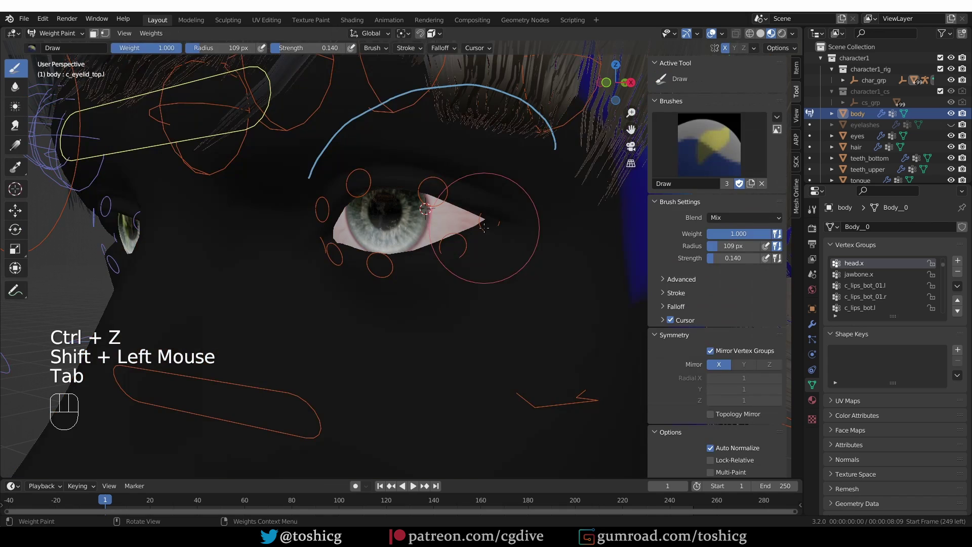
Select the c_eyelid_corner_02.l bone at the left eye's outer corner for weight painting.
ctrl+click(433, 193)
key(g)
right_click(271, 228)
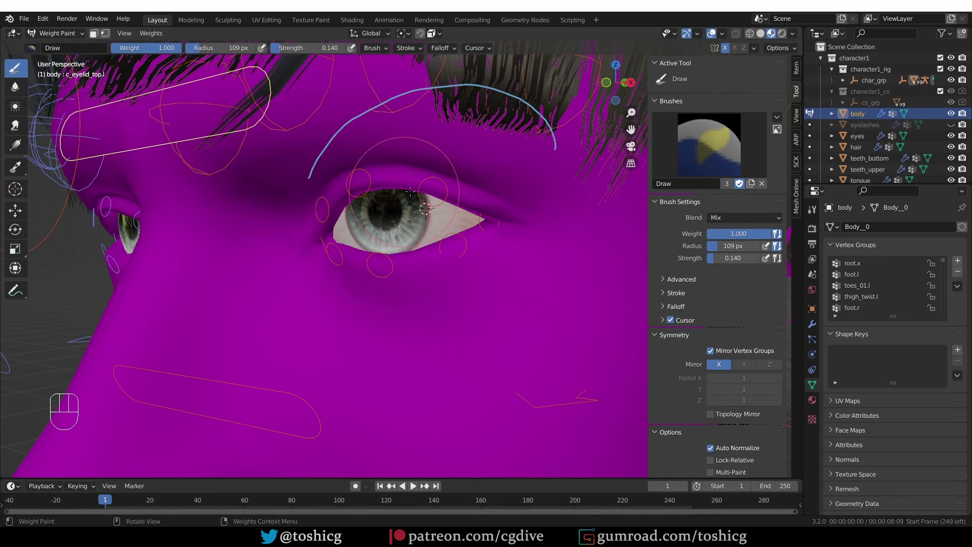
ctrl+click(456, 198)
ctrl+click(456, 197)
scroll(506, 217, up, 2)
ctrl+click(511, 223)
scroll(511, 223, down, 2)
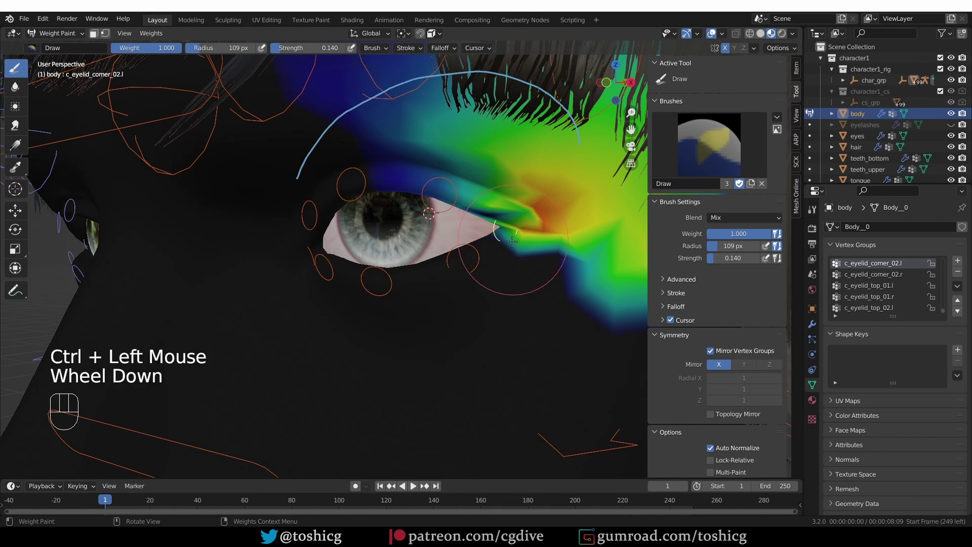
click(439, 201)
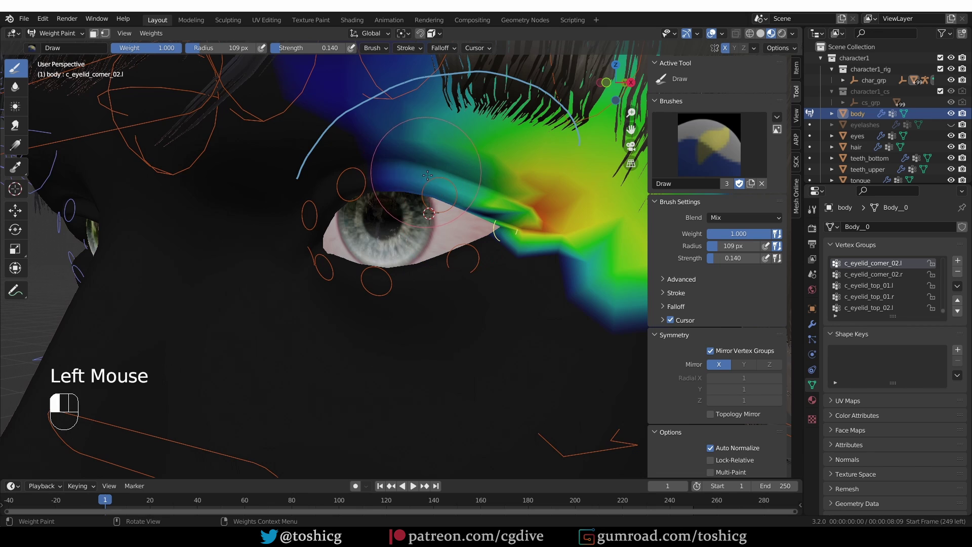
click(439, 201)
click(439, 201)
click(439, 202)
key(ctrl+z)
key(ctrl+z)
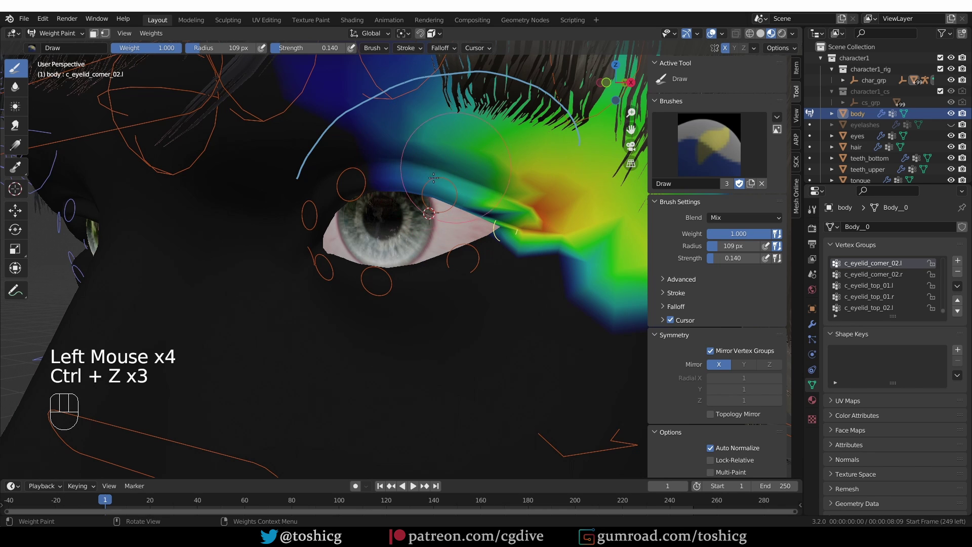
Set the brush to Subtract at strength 0.327 and remove c_eyelid_corner_02.l weights above the upper lid.
click(744, 219)
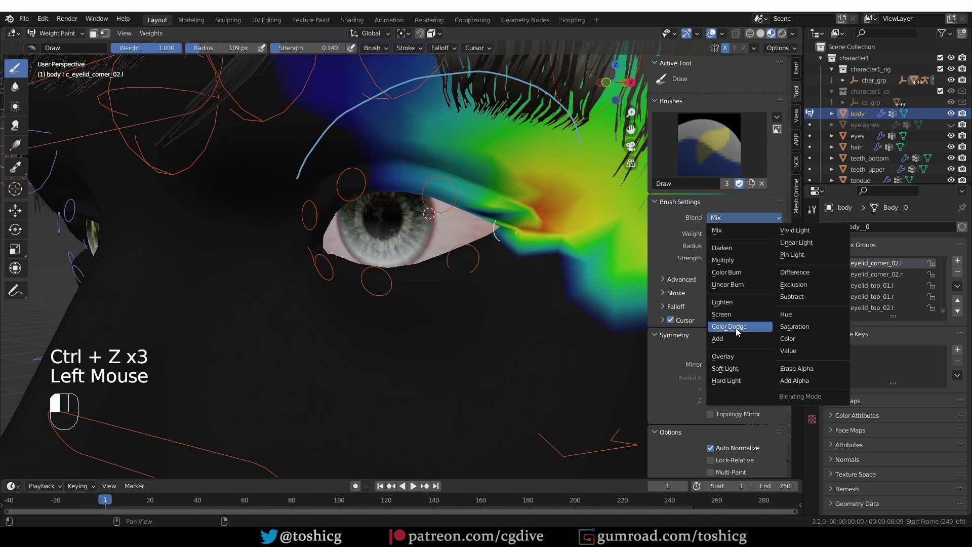
click(817, 297)
drag(436, 193, 471, 172)
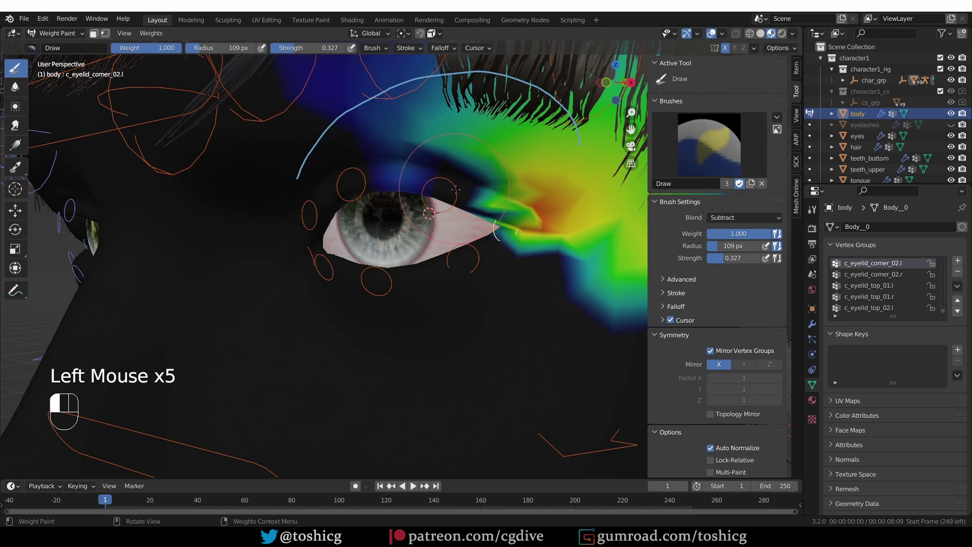
drag(354, 132, 455, 101)
Enlarge the brush radius to 162 px and subtract the c_eyelid_corner_02.l weights from the brow, undoing an accidental bone move.
key(f)
click(518, 131)
drag(456, 151, 518, 131)
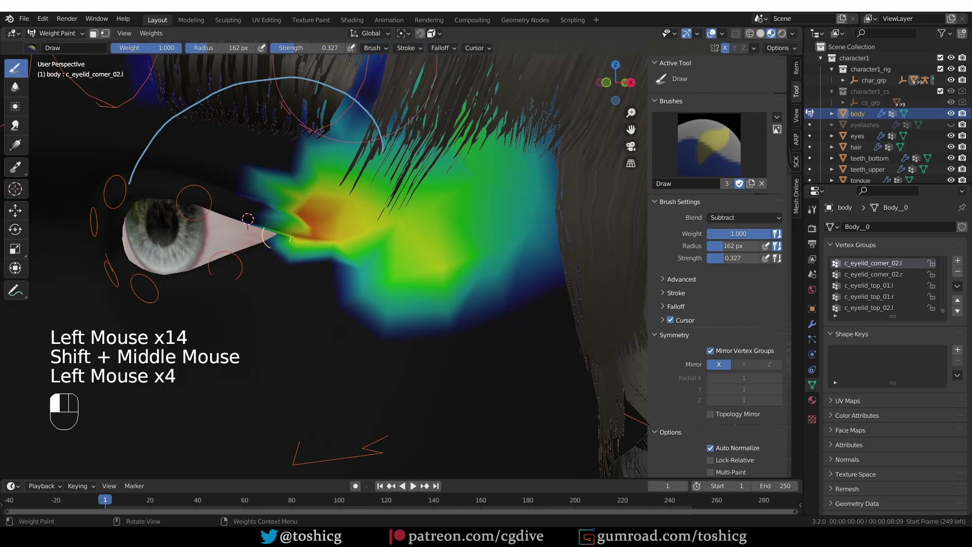
drag(283, 167, 324, 152)
drag(294, 172, 334, 157)
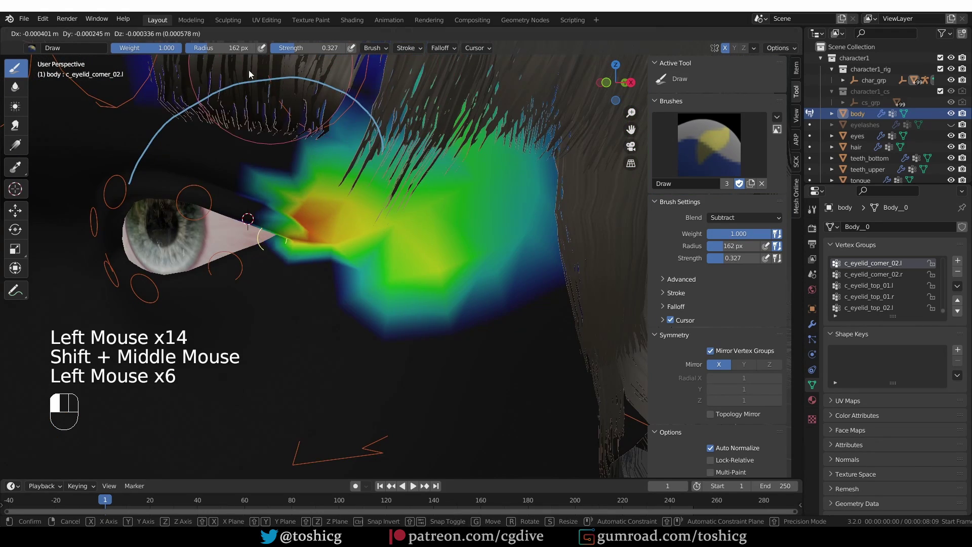
mouse_move(309, 167)
shift+middle_down()
mouse_move(319, 160)
mouse_move(299, 258)
shift+middle_up()
key(ctrl+z)
Subtract the c_eyelid_corner_02.l weights from the temple and the area beyond the outer eye corner.
scroll(299, 258, down, 1)
drag(395, 167, 435, 213)
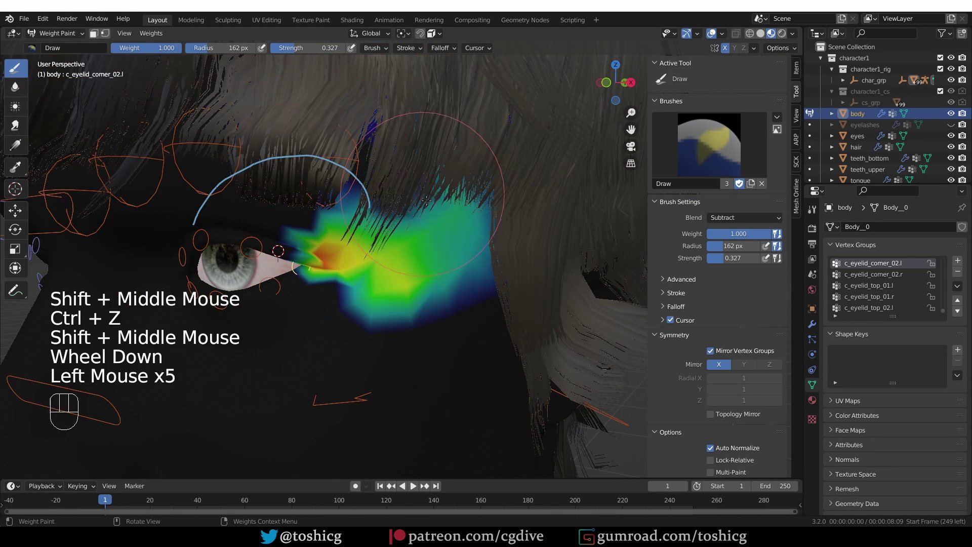
drag(435, 152, 481, 228)
mouse_move(445, 177)
mouse_down()
mouse_move(478, 230)
mouse_move(456, 238)
mouse_move(436, 223)
mouse_move(372, 258)
mouse_up()
click(372, 258)
Select the c_eyelid_top_03.l bone and examine its weights on the upper lid.
scroll(372, 258, up, 2)
middle_drag(372, 258, 304, 213)
ctrl+click(222, 200)
key(g)
scroll(222, 200, down, 3)
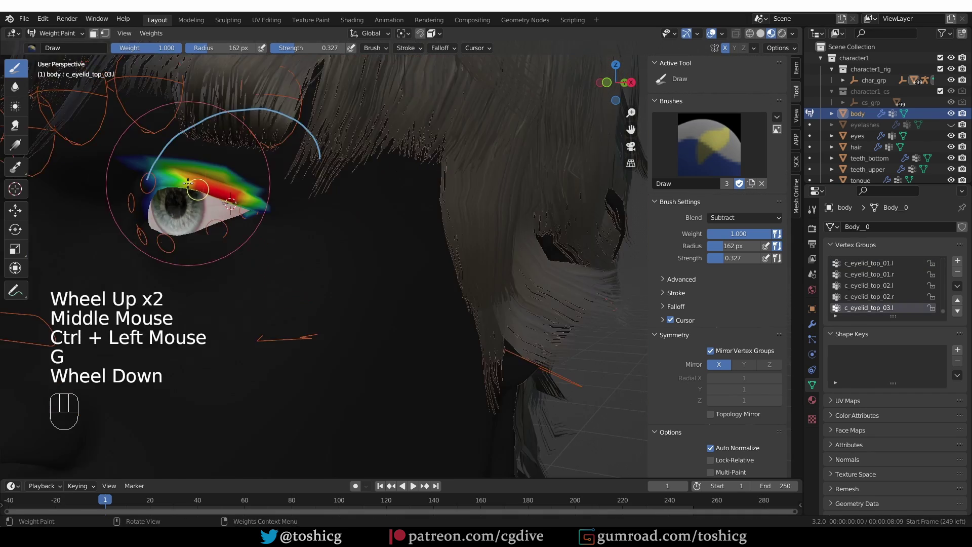
Test the left lid by lowering the c_eyelid_top.l control, and undo the move.
shift+middle_drag(40, 152, 137, 141)
ctrl+click(137, 142)
scroll(137, 142, up, 1)
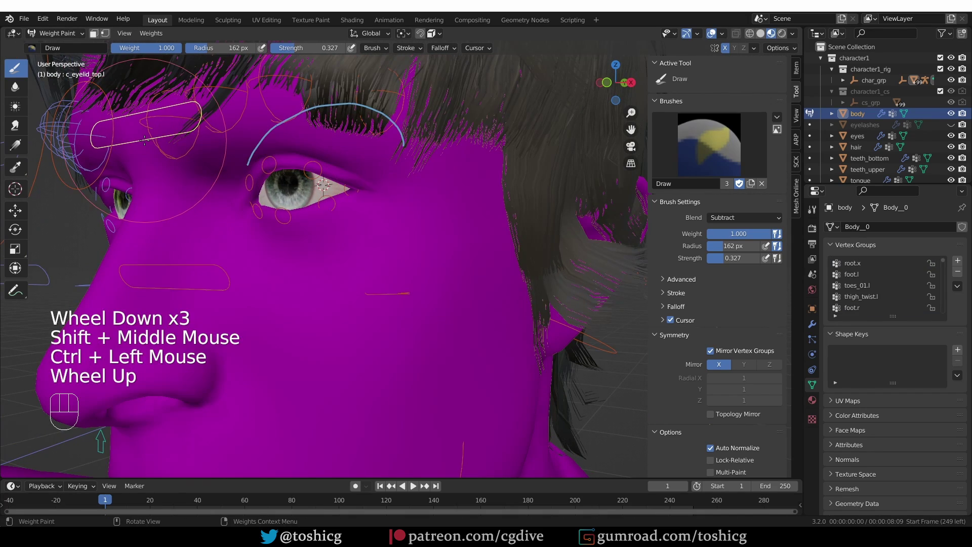
key(g)
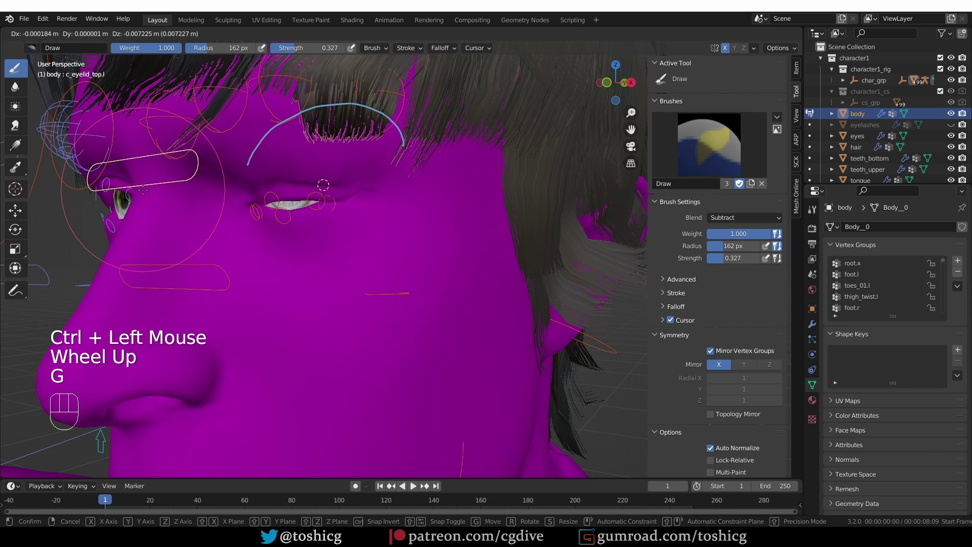
scroll(142, 197, up, 2)
middle_drag(142, 197, 308, 185)
key(ctrl+z)
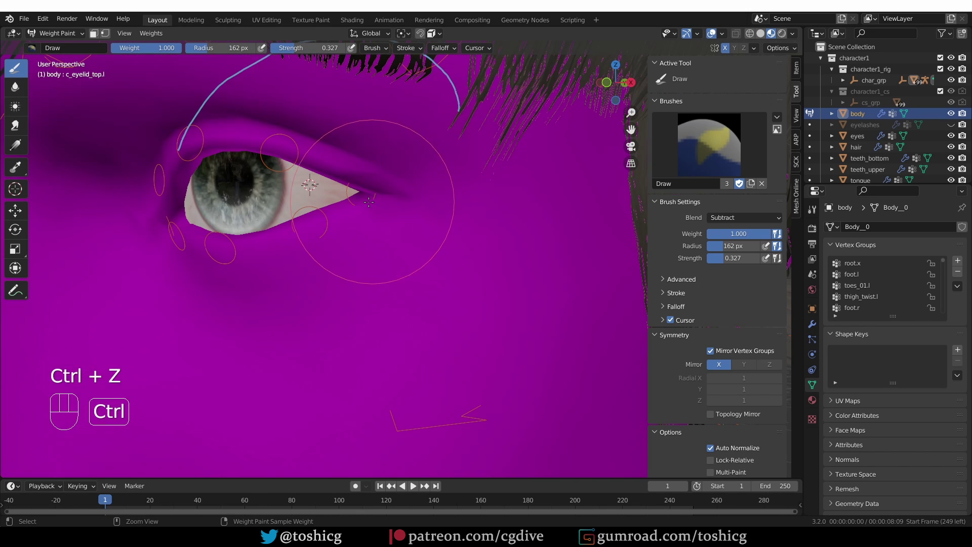
Reduce the brush radius to 121 px and select the c_eyelid_top_02.l bone on the open left eye.
ctrl+click(336, 199)
key(f)
ctrl+click(344, 205)
ctrl+click(344, 206)
ctrl+click(263, 155)
ctrl+click(263, 155)
ctrl+click(263, 154)
ctrl+click(260, 156)
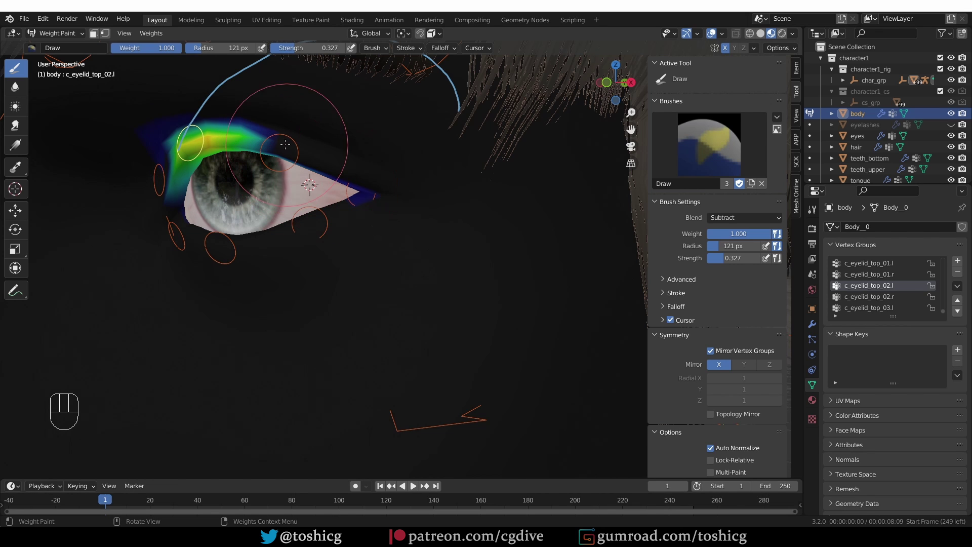
Set the brush to Mix, strength 0.168 and radius 81 px, and paint c_eyelid_top_02.l weights along the upper lid toward the outer corner.
click(764, 217)
click(741, 229)
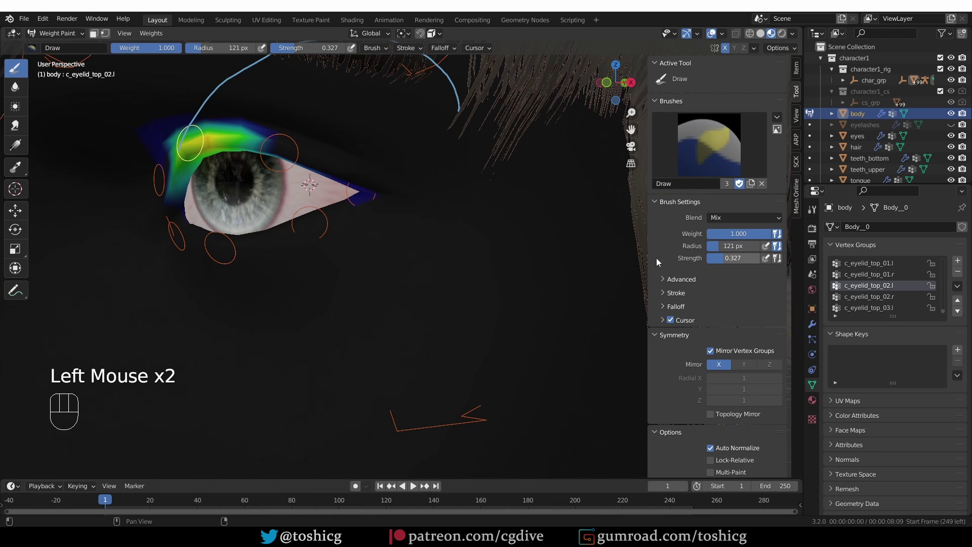
key(f)
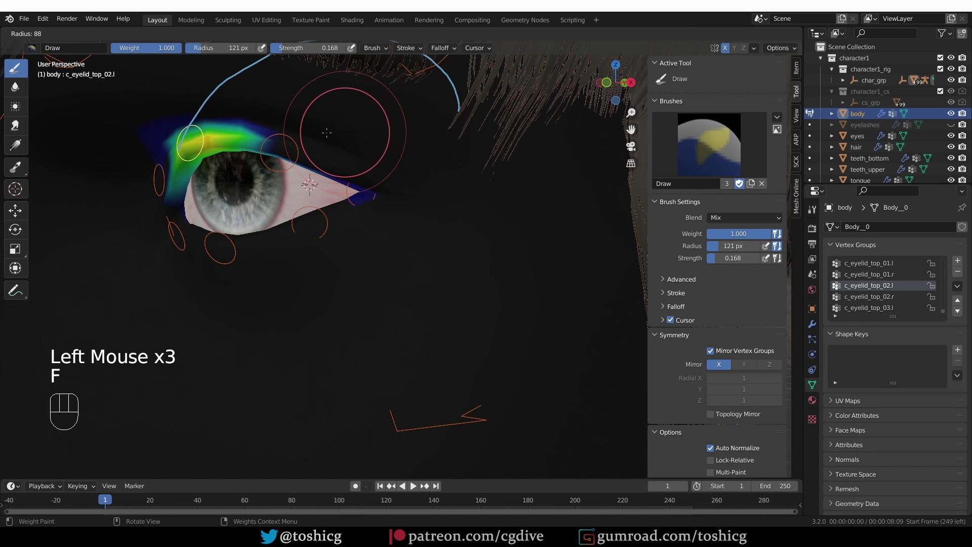
click(284, 152)
click(284, 154)
click(296, 156)
click(311, 157)
click(321, 156)
click(327, 154)
click(327, 154)
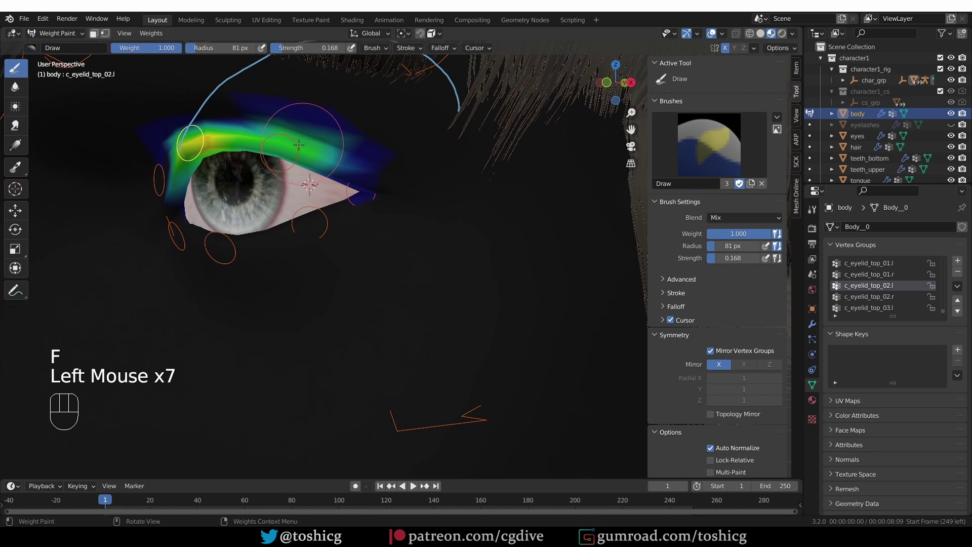
Lower the c_eyelid_top.l control to test the repainted left lid, undo the move and hide the overlays.
scroll(327, 154, down, 2)
ctrl+click(76, 151)
ctrl+click(76, 152)
key(f)
key(g)
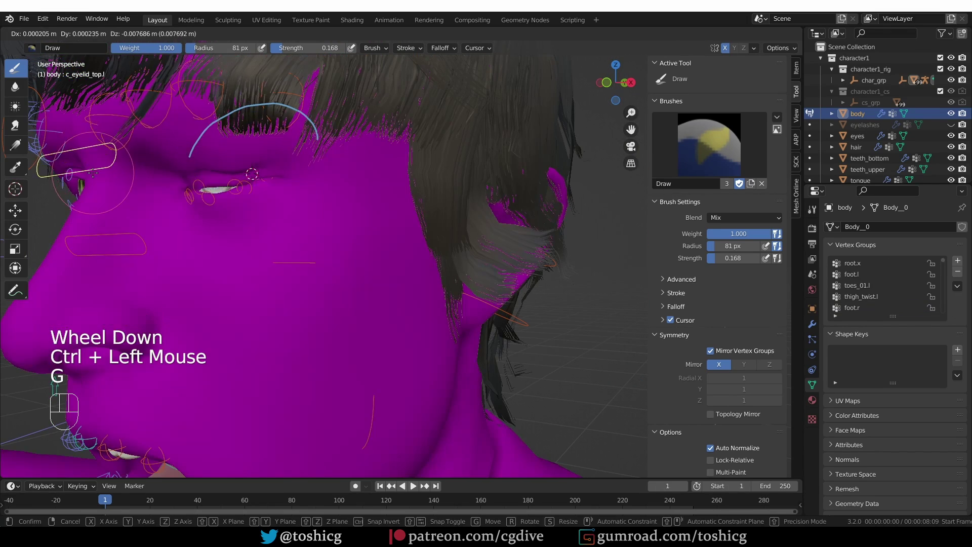
click(305, 181)
scroll(305, 181, up, 2)
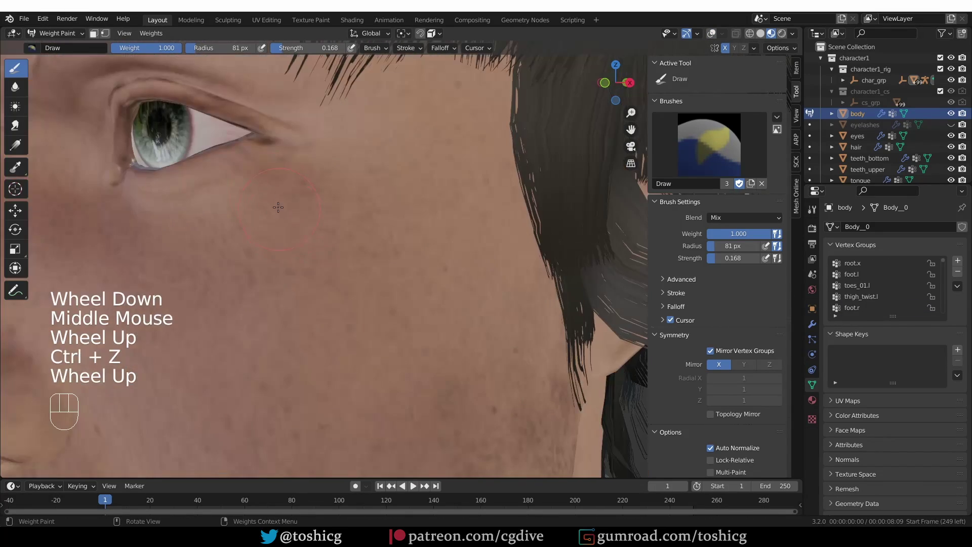
Show the overlays again and examine the c_eyelid_corner_02.l weights around the left eye's outer corner.
key(z)
shift+middle_drag(265, 140, 246, 188)
scroll(263, 202, up, 1)
ctrl+click(232, 164)
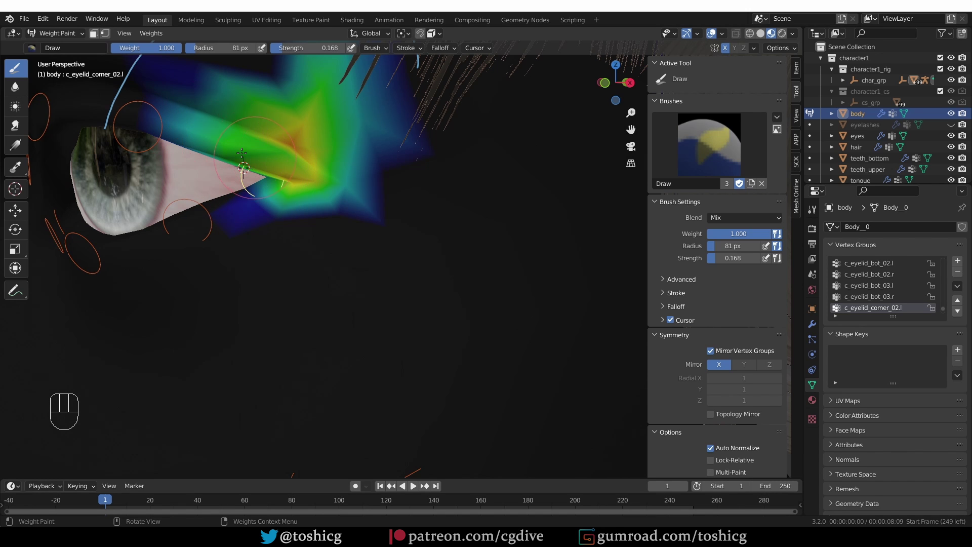
scroll(242, 153, down, 2)
scroll(238, 178, down, 1)
Leave weight painting on the body and put the rig into Pose Mode.
key(z)
mouse_move(265, 192)
middle_down()
mouse_move(238, 177)
mouse_move(205, 200)
mouse_move(296, 209)
middle_up()
key(z)
key(Tab)
scroll(211, 196, down, 2)
click(211, 194)
key(Tab)
Lower the c_eyelid_top.l control by about 0.009 m to close the left eye, and view the face without overlays.
click(159, 165)
key(g)
click(161, 177)
key(z)
scroll(213, 192, up, 1)
scroll(297, 210, down, 2)
shift+middle_drag(214, 240, 278, 233)
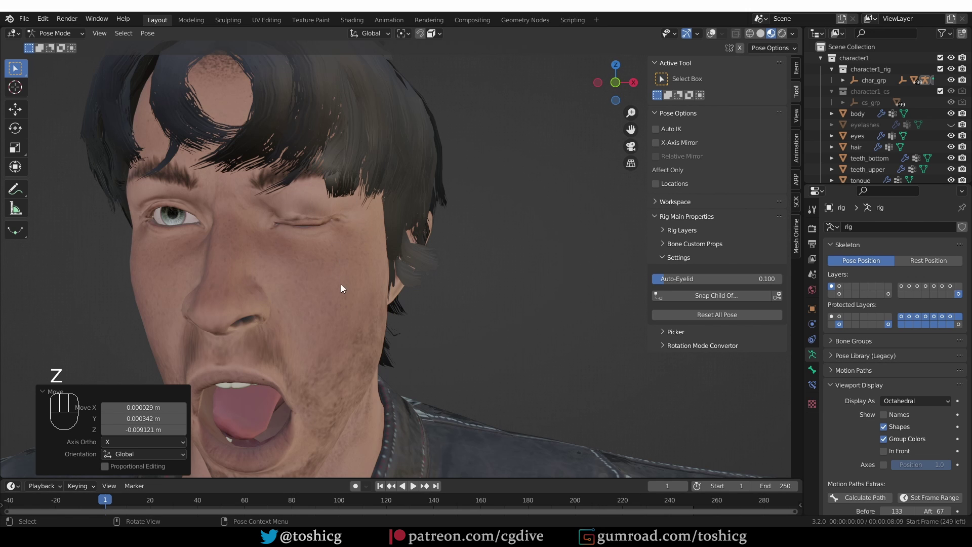
Show the overlays, return the body to weight painting with the rig selected, and sample the c_eyelid_top_02.l weights.
key(z)
scroll(347, 213, up, 1)
key(Tab)
shift+click(338, 247)
key(Tab)
ctrl+click(299, 223)
scroll(291, 224, up, 2)
ctrl+click(282, 224)
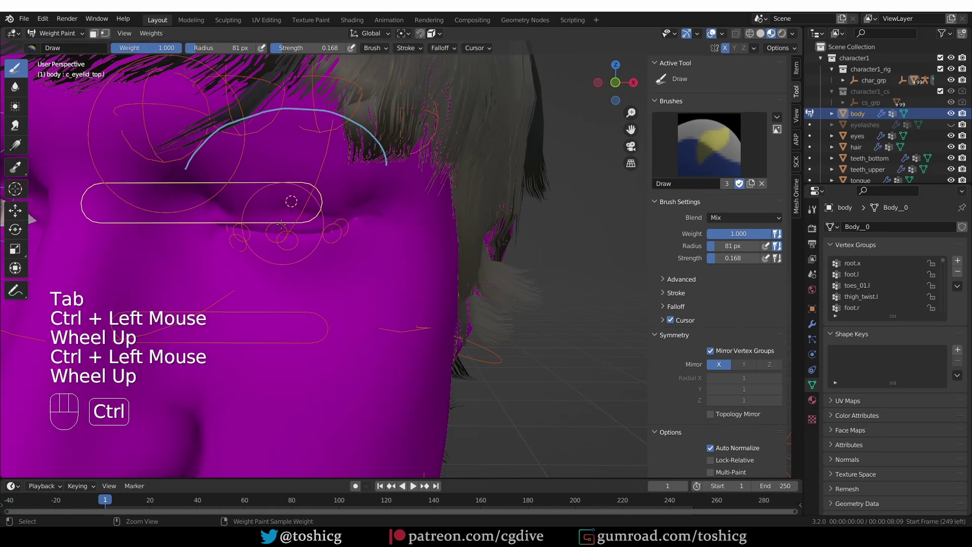
ctrl+click(282, 224)
ctrl+click(281, 224)
Blur the left upper lid's weights at strength 1.000 with X mirroring, from c_eyelid_top_02.l out towards the eye's outer corner.
click(15, 84)
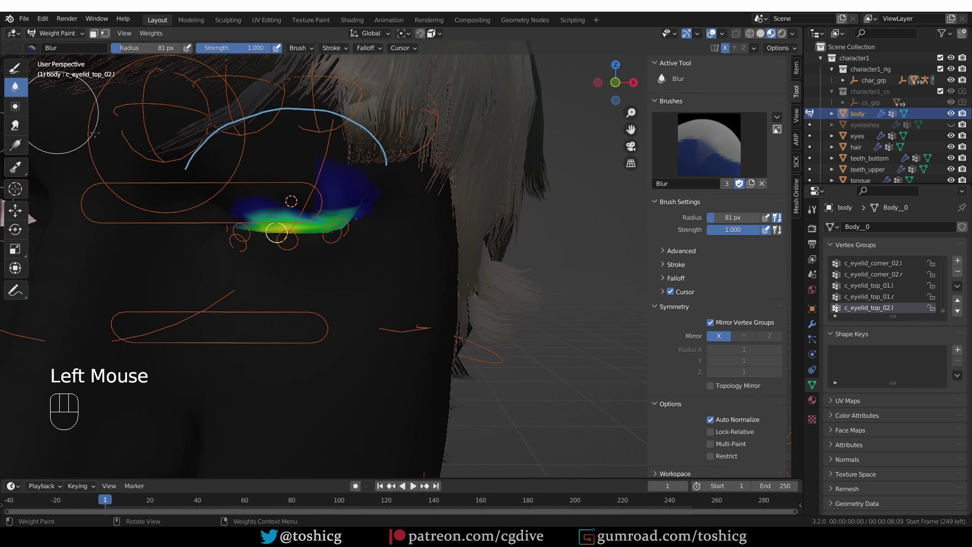
mouse_move(243, 207)
mouse_down()
mouse_move(326, 201)
mouse_move(346, 214)
mouse_up()
ctrl+click(332, 233)
key(z)
middle_drag(346, 210, 357, 209)
click(359, 201)
drag(329, 203, 273, 201)
Sample the c_eyelid_top_01.l weights and blur them along the inner part of the left upper lid.
key(z)
ctrl+click(227, 226)
ctrl+click(223, 219)
ctrl+click(234, 214)
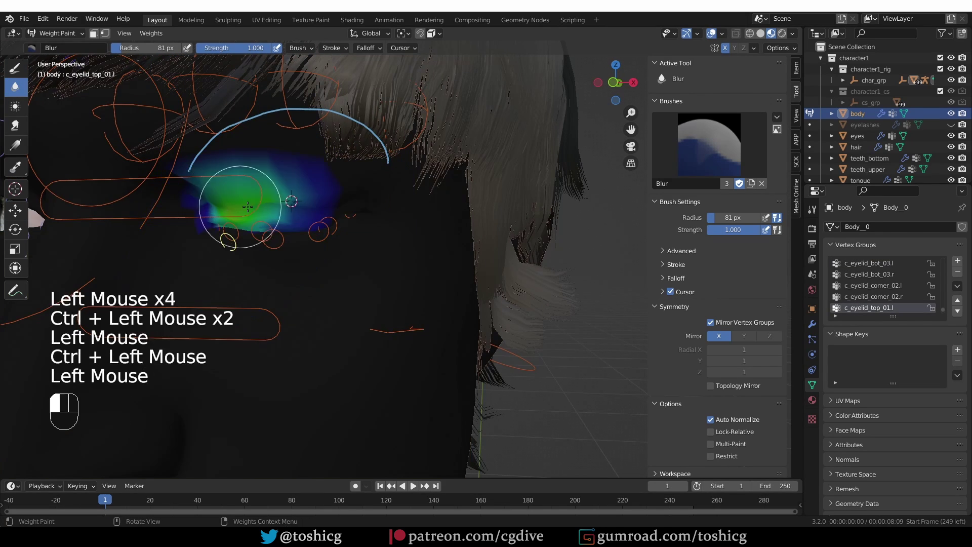
key(z)
middle_drag(248, 197, 261, 196)
drag(263, 190, 282, 190)
Leave weight painting, show the overlays, and put the rig into Pose Mode.
scroll(354, 227, down, 5)
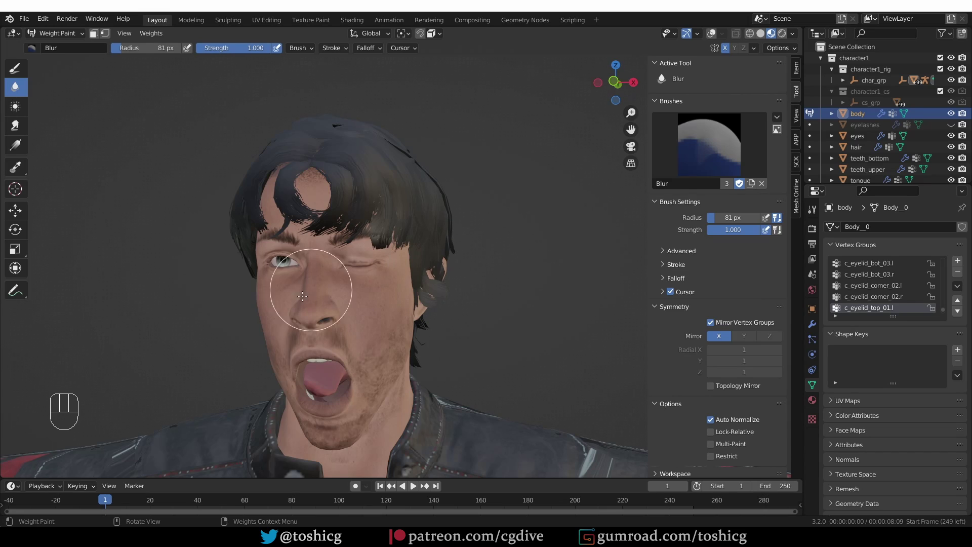
scroll(355, 311, up, 2)
key(Tab)
scroll(301, 284, up, 3)
key(z)
click(236, 212)
key(Tab)
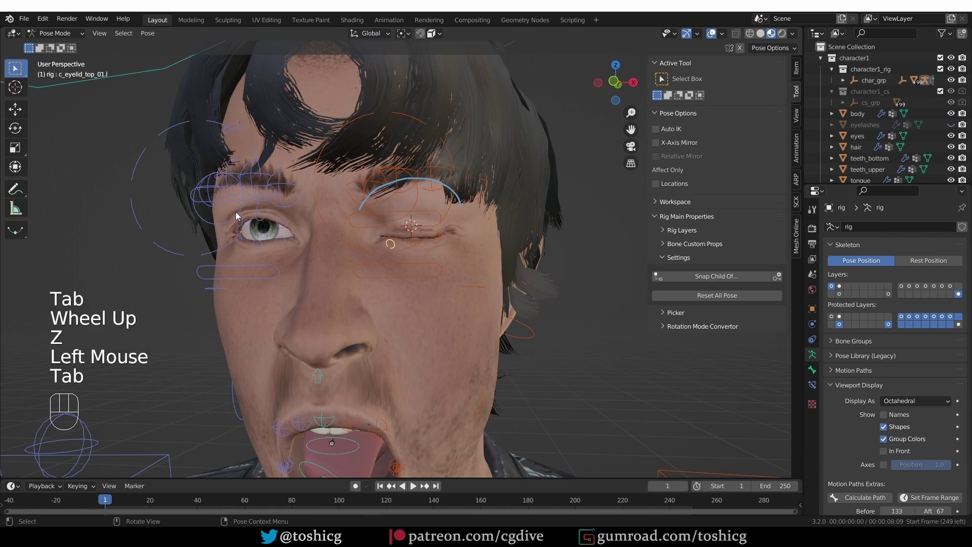
Lower the right eye's upper-lid control to check both lids without overlays, and undo the move.
click(233, 223)
key(g)
click(232, 235)
key(z)
middle_drag(425, 263, 378, 217)
scroll(391, 290, down, 3)
key(ctrl+z)
Clear the rotation and location of all the rig's controls and leave Pose Mode.
key(a)
key(alt+r)
key(alt+g)
scroll(411, 263, down, 2)
key(Tab)
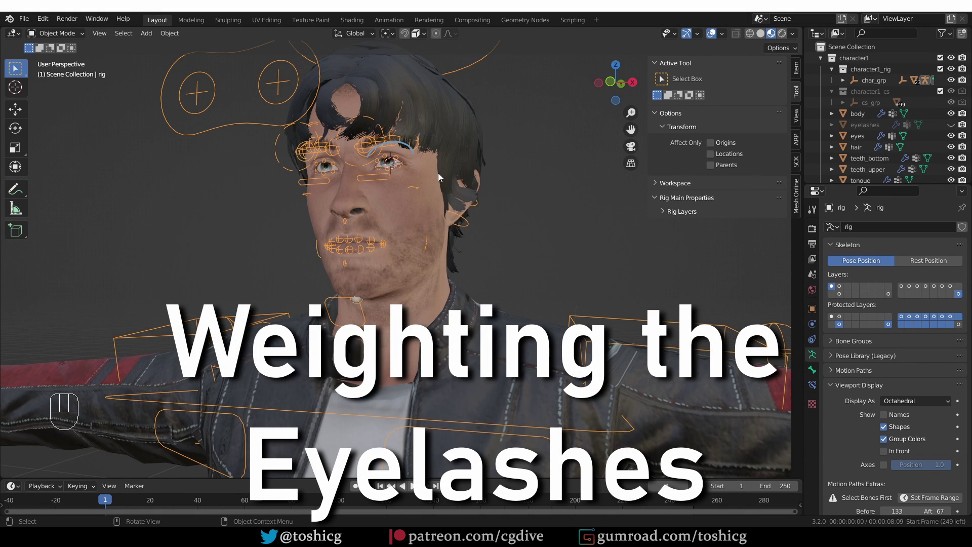
Unhide the eyelashes and select them.
scroll(407, 166, up, 2)
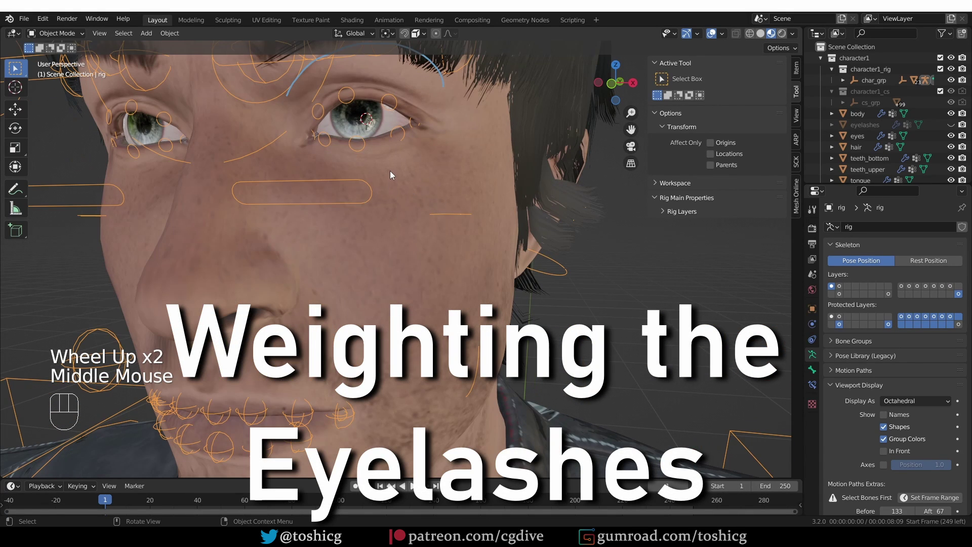
key(alt+h)
click(427, 116)
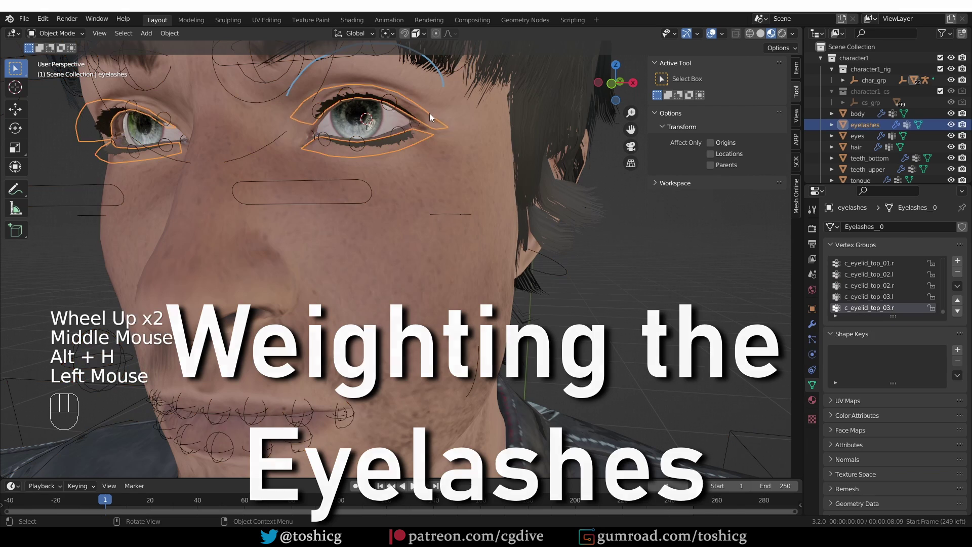
key(h)
key(ctrl+z)
key(g)
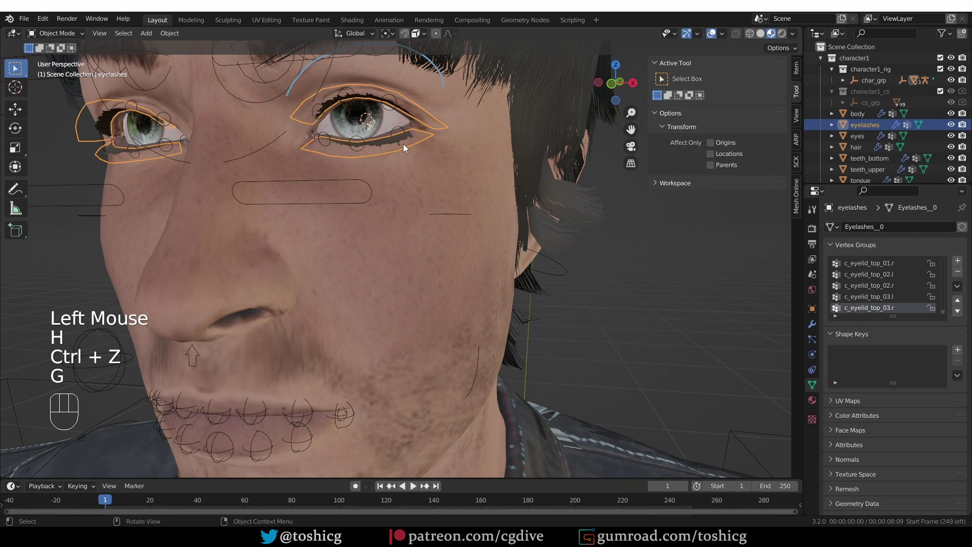
Put the rig into Pose Mode and try moving the left upper-lid control to test how the lashes follow.
scroll(361, 133, down, 2)
scroll(360, 134, up, 2)
click(321, 91)
key(Tab)
click(325, 89)
key(g)
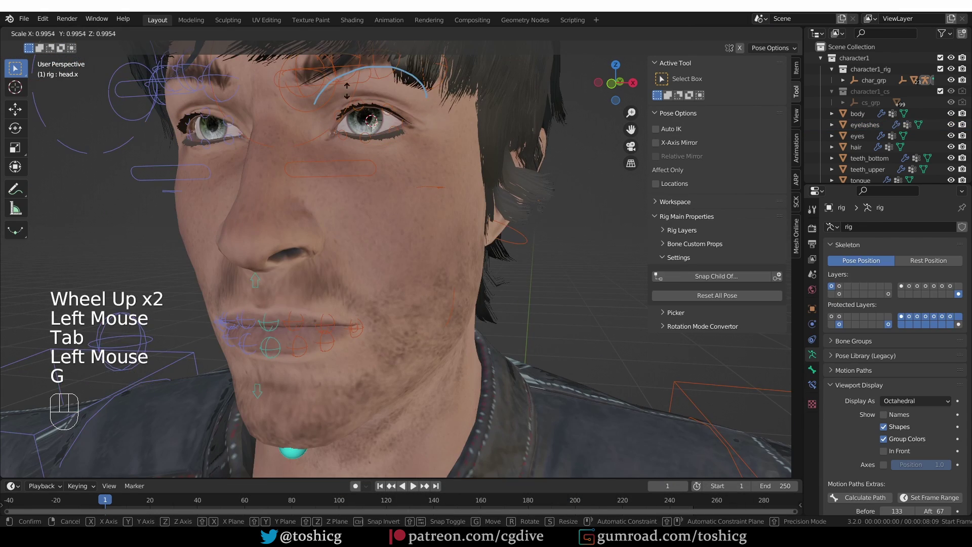
click(346, 84)
click(355, 93)
key(g)
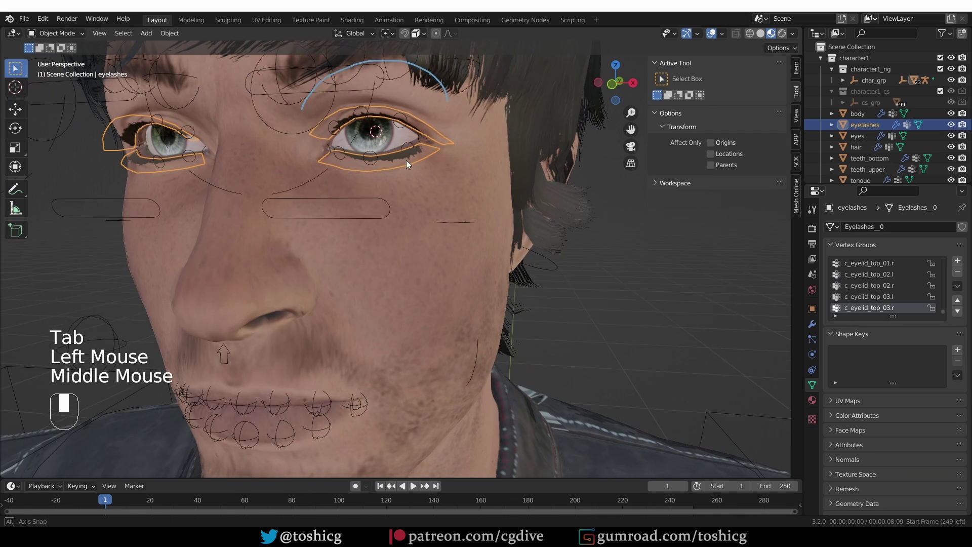
Delete all vertex groups from the eyelashes mesh.
middle_drag(406, 160, 420, 163)
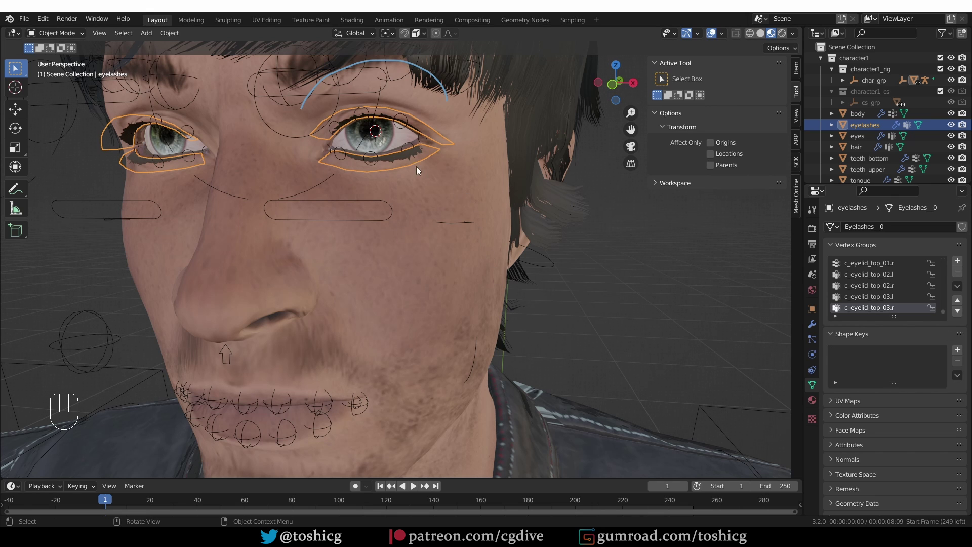
click(956, 286)
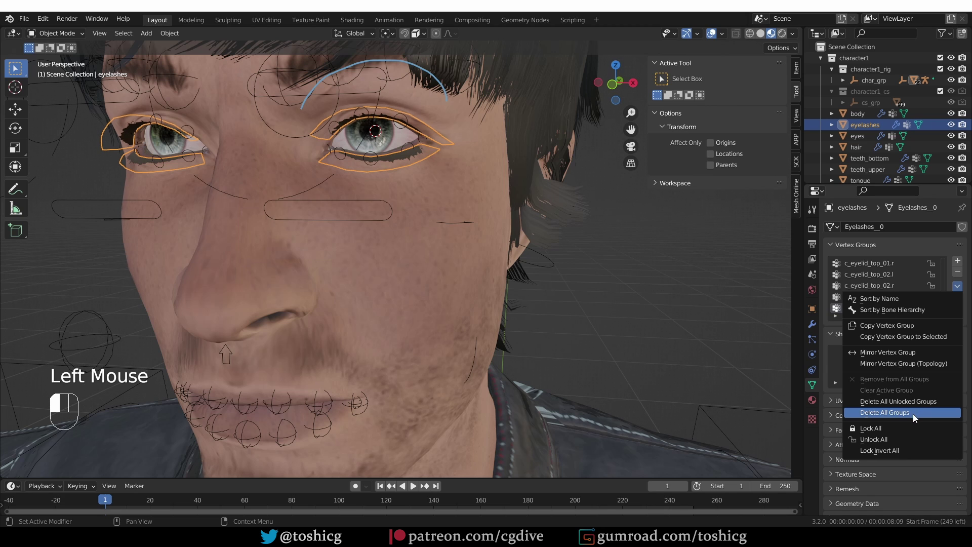
click(906, 413)
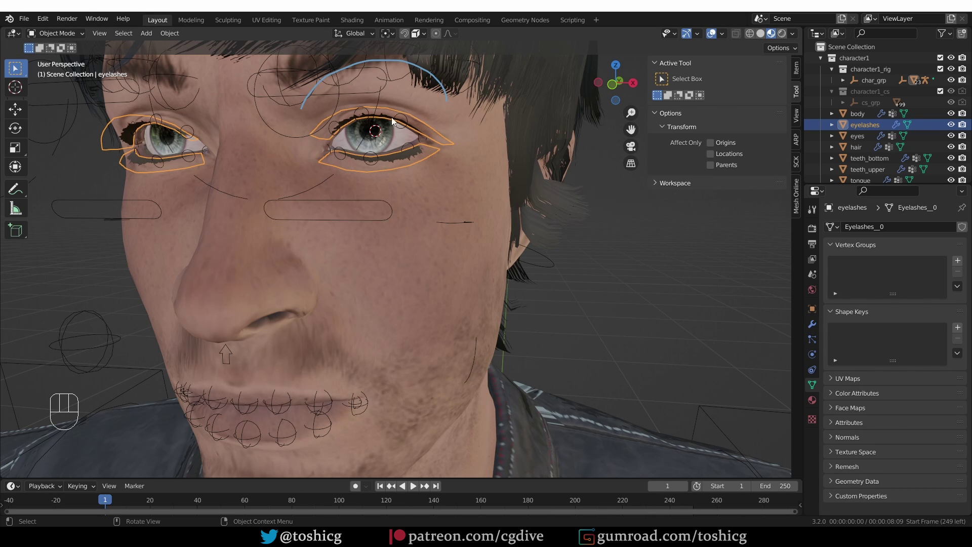
Add a Data Transfer modifier to the eyelashes and place it above the rig's Armature modifier.
click(812, 325)
click(857, 228)
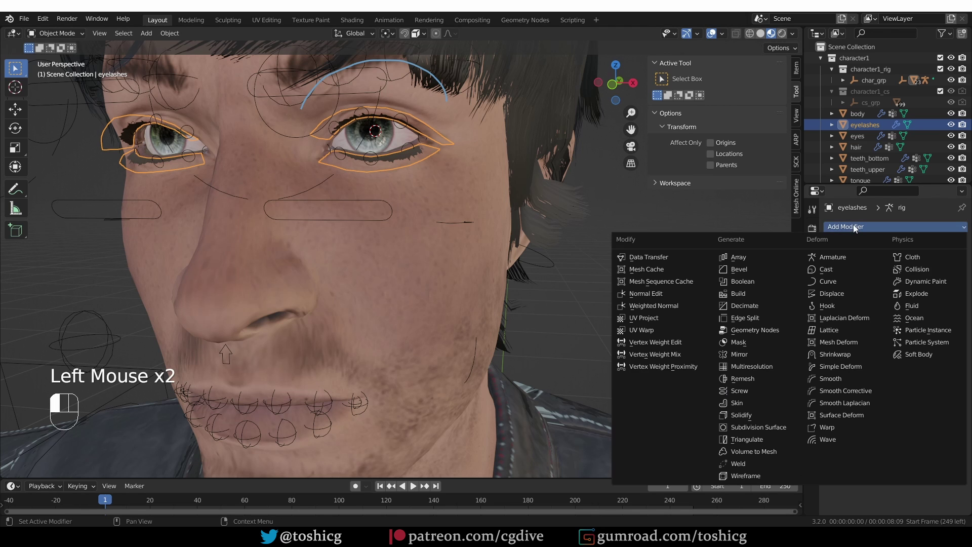
click(652, 257)
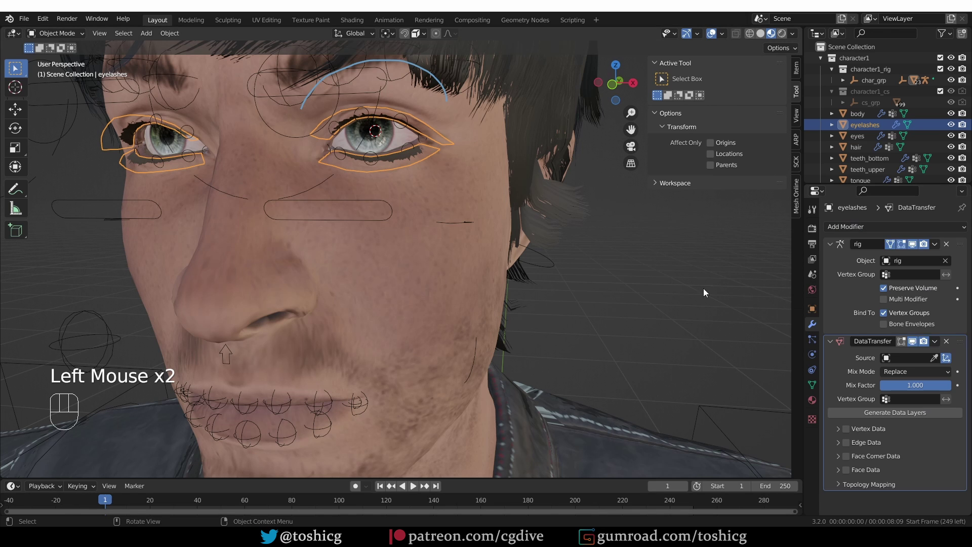
drag(959, 345, 958, 248)
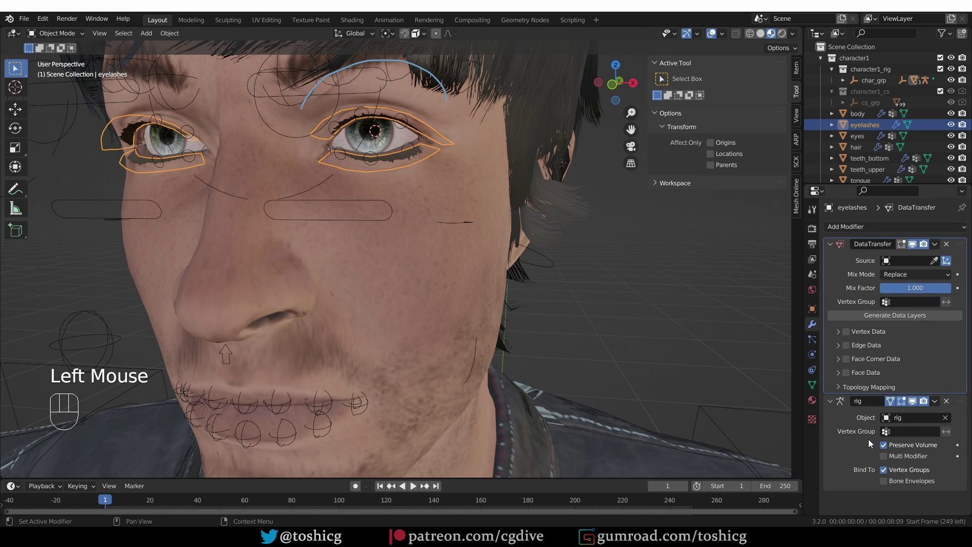
Set the Data Transfer source to body, enable Vertex Data for vertex groups, generate the data layers, and check the resulting groups.
click(934, 261)
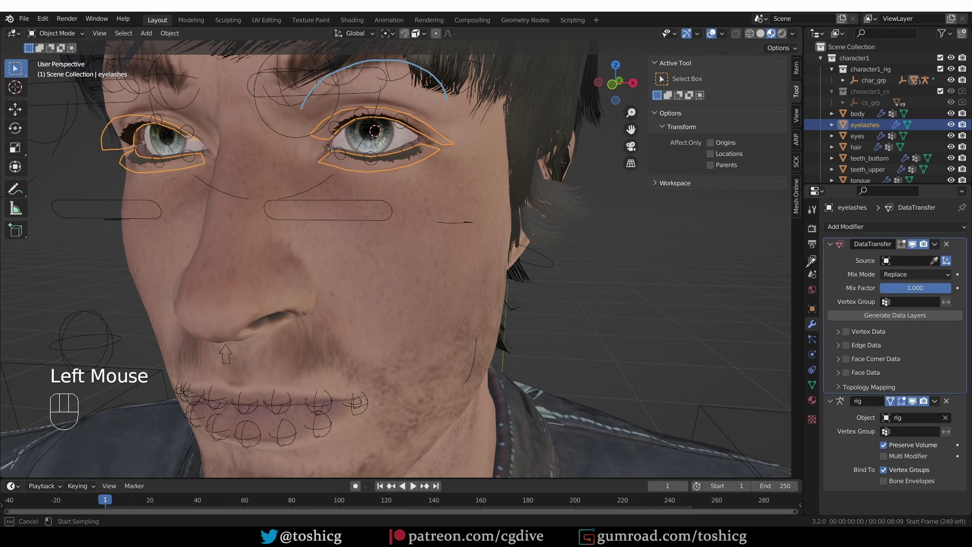
click(405, 240)
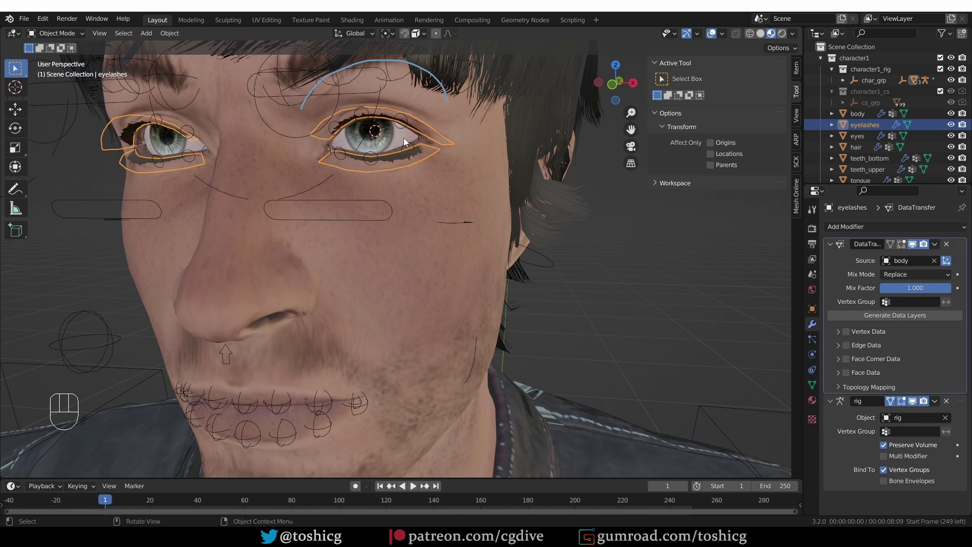
click(846, 335)
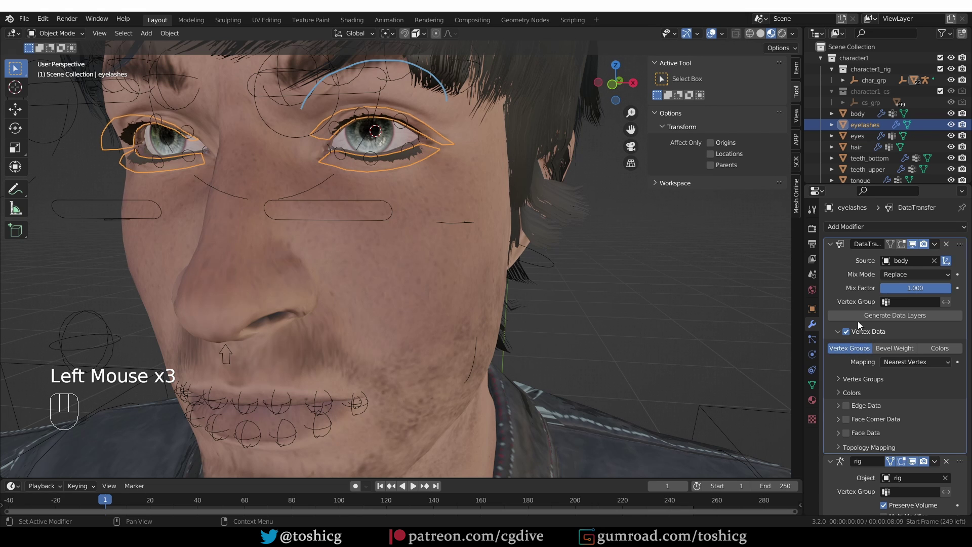
click(902, 316)
click(812, 384)
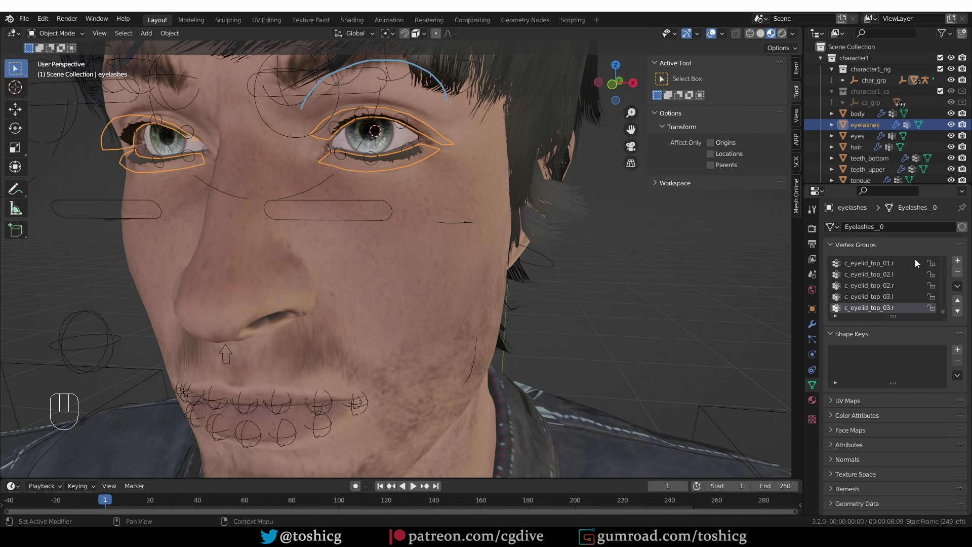
click(812, 324)
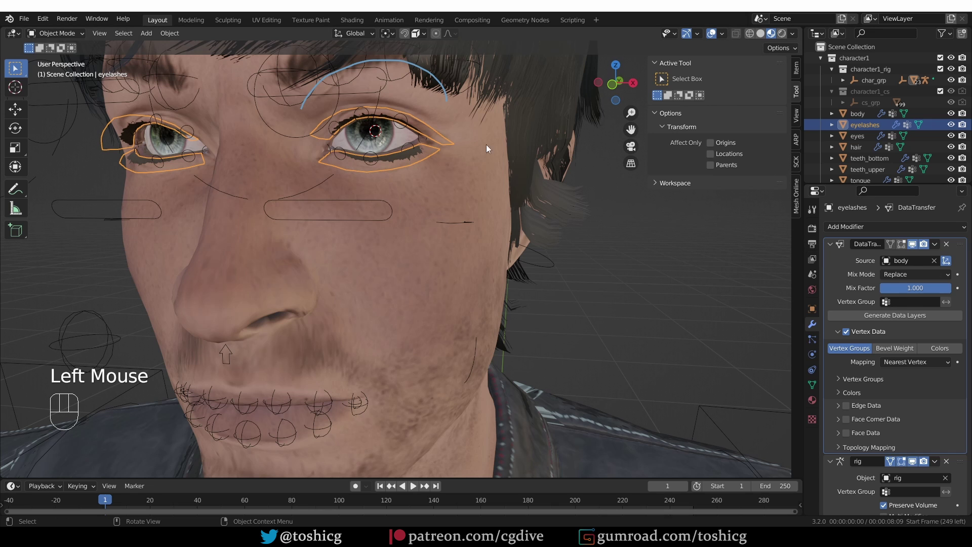
Pose the rig and try lowering c_eyelid_top.l by about 0.005 m to test the transferred lash weights.
click(357, 92)
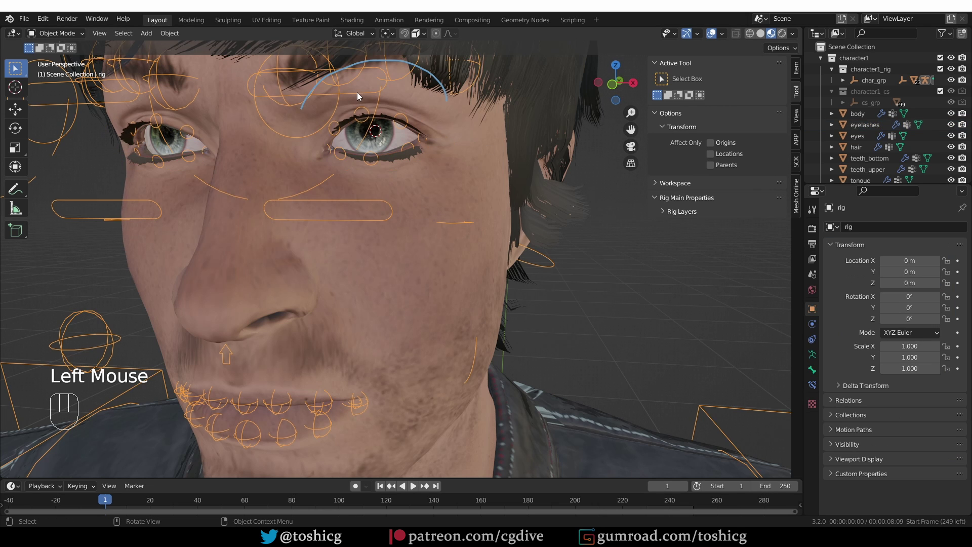
key(Tab)
click(357, 93)
key(g)
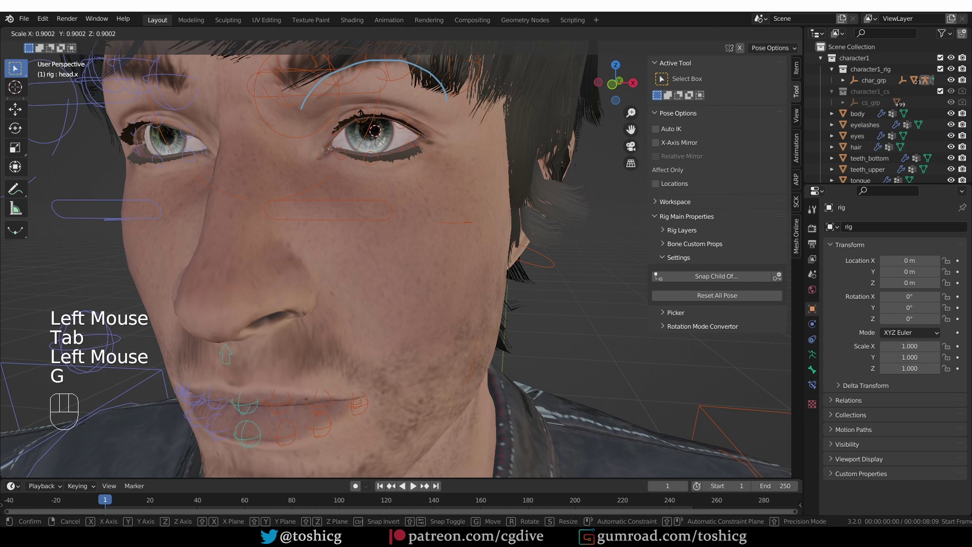
click(361, 108)
key(g)
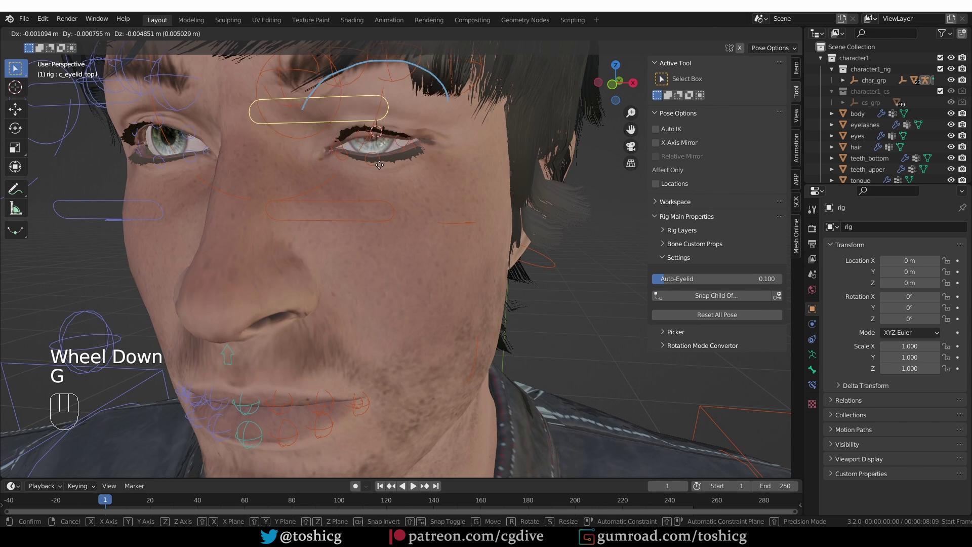
Leave Pose Mode, select the eyelashes, and apply their Data Transfer modifier.
key(Tab)
click(381, 120)
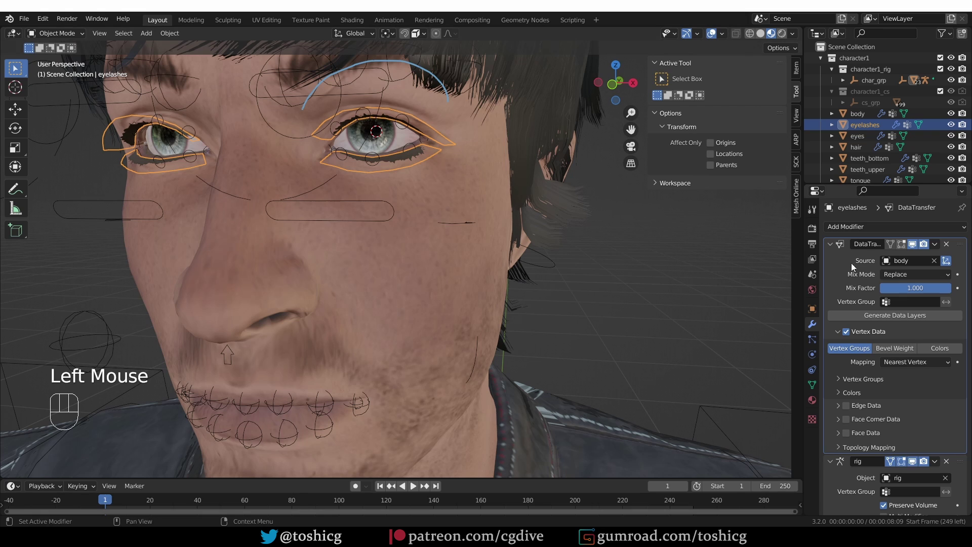
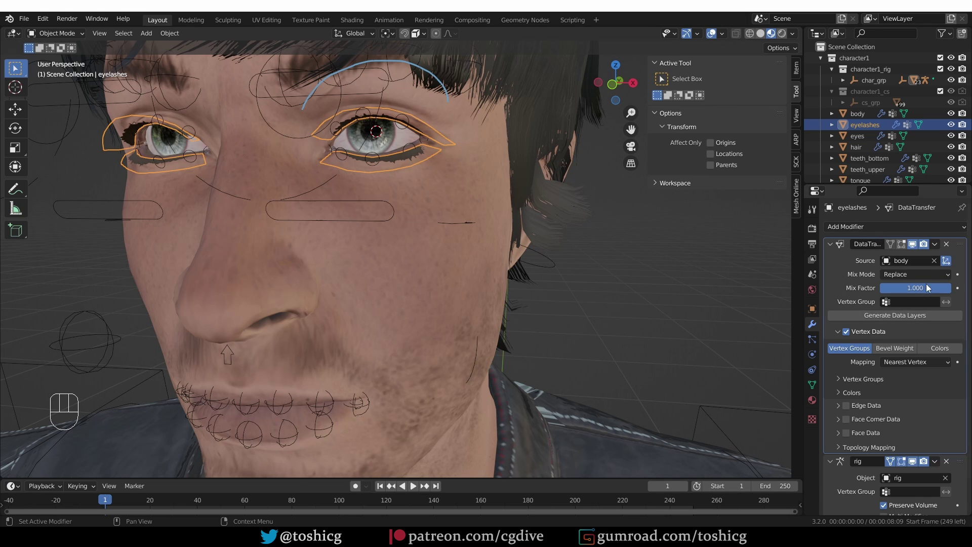
click(934, 244)
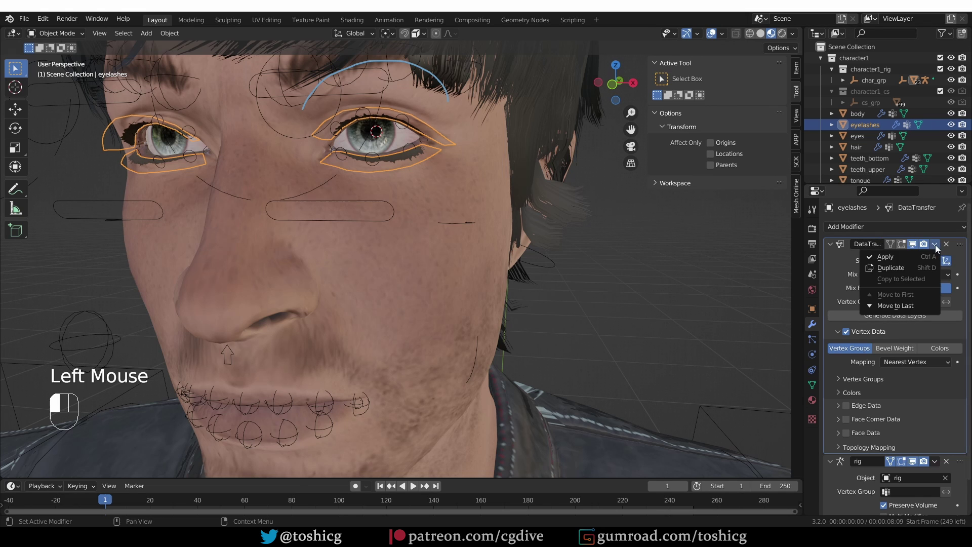
click(911, 258)
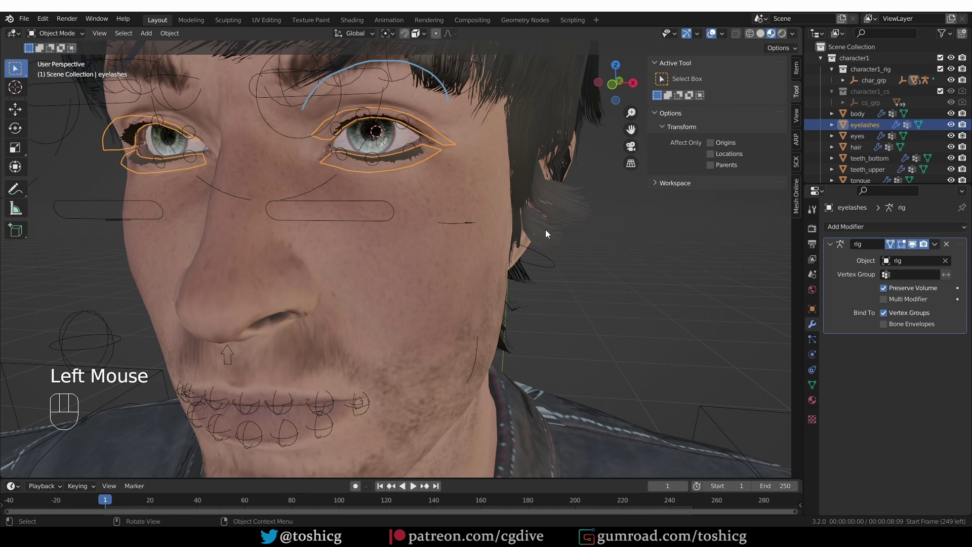
Put the rig into Pose Mode and lower c_eyelid_top.l by about 0.010 m to close the left eye with its lashes.
click(373, 99)
key(Tab)
click(378, 113)
key(g)
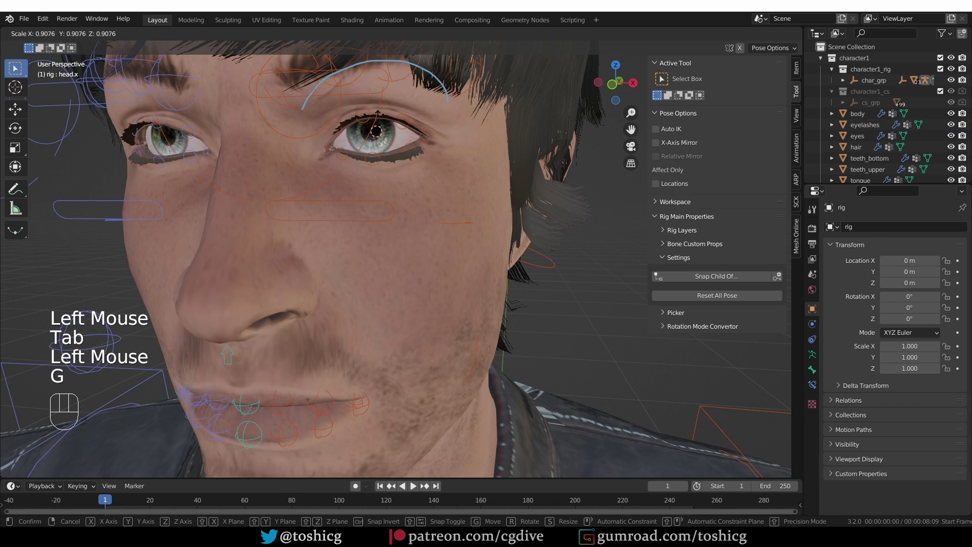
click(362, 90)
key(g)
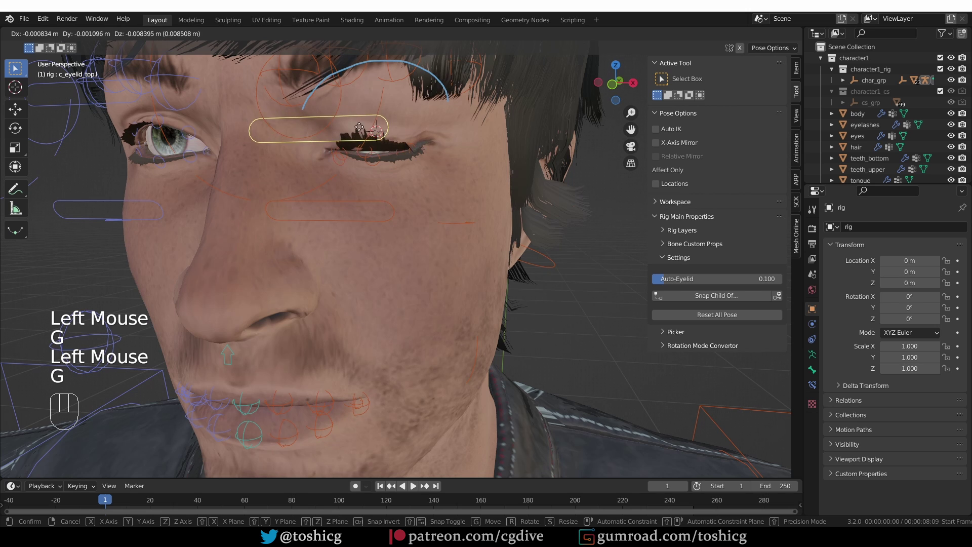
click(359, 153)
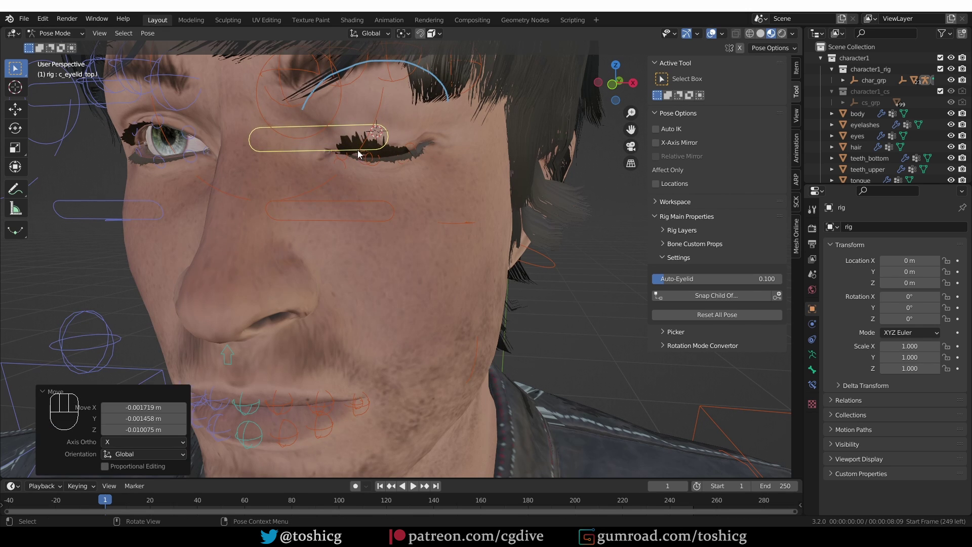
View the closed left eye from the side and turn on the wireframe overlay to inspect the lash geometry.
scroll(359, 154, up, 2)
middle_drag(360, 154, 394, 156)
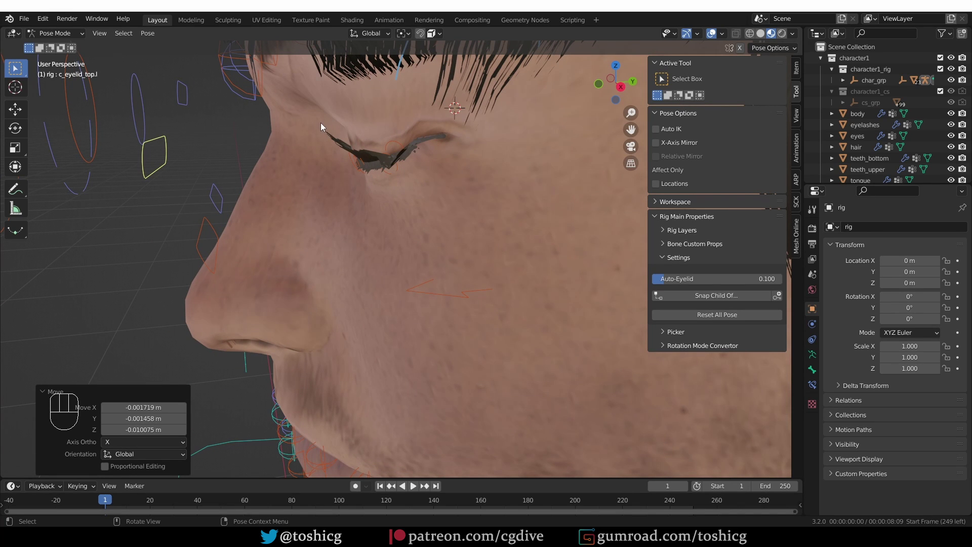
click(721, 33)
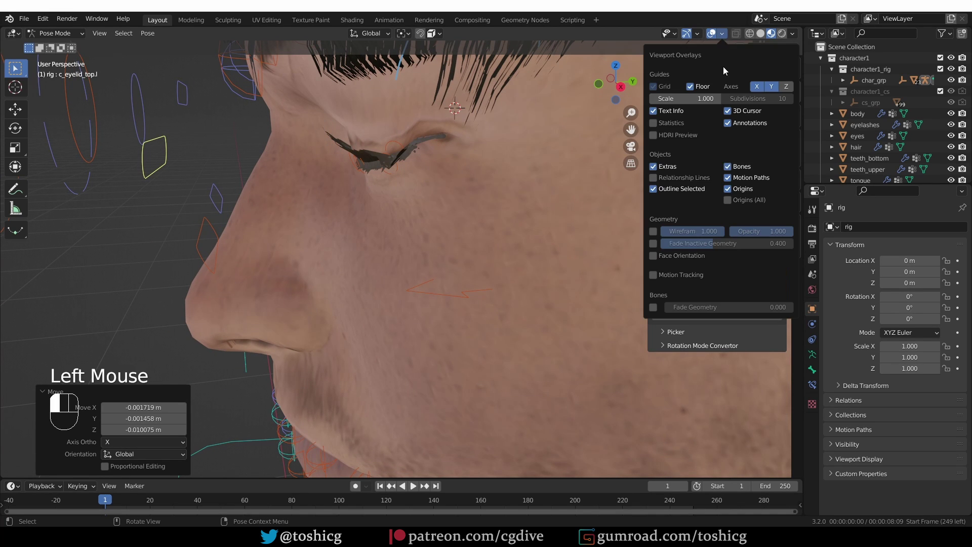
click(653, 231)
middle_drag(282, 167, 308, 96)
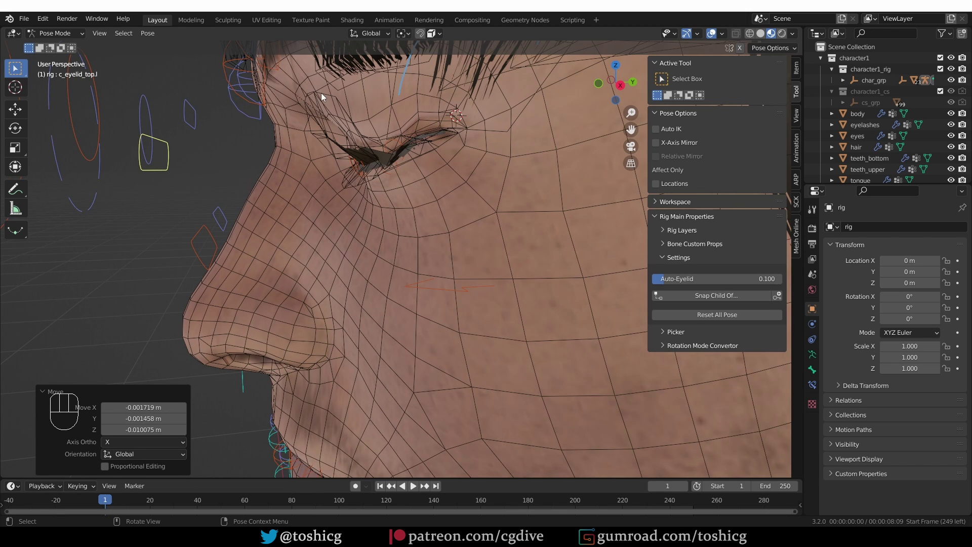
Leave Pose Mode and select the eyelashes to examine their geometry around the closed left eye.
click(306, 99)
click(319, 101)
key(Tab)
click(324, 104)
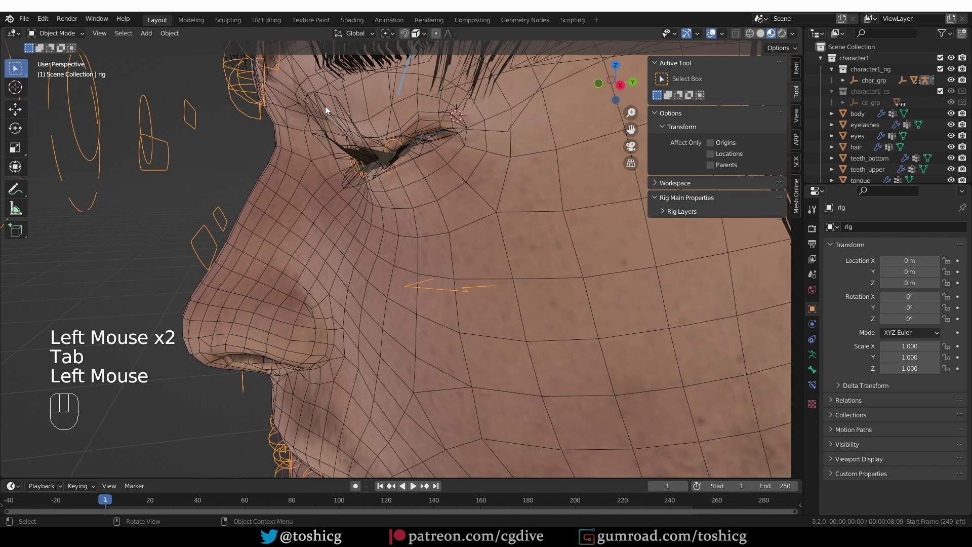
key(d)
click(306, 100)
scroll(399, 171, up, 3)
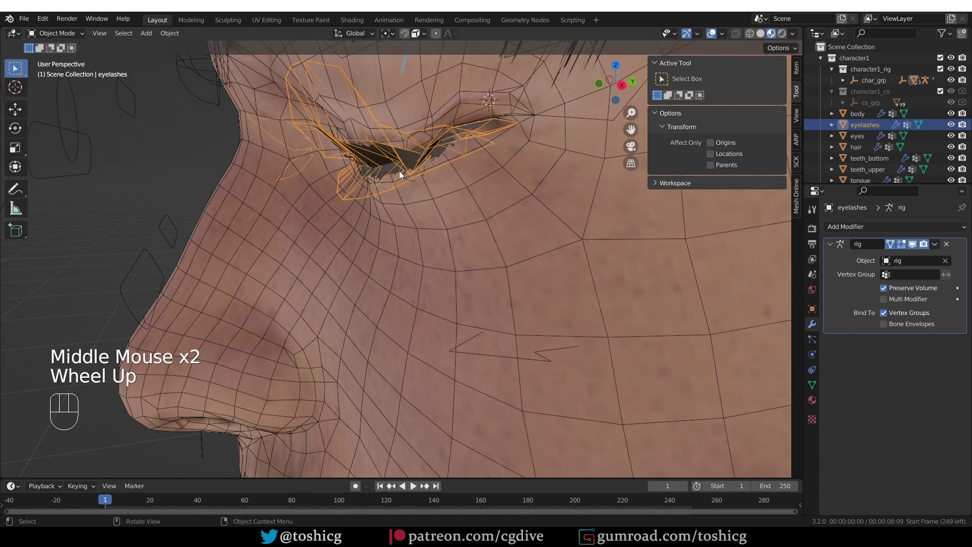
scroll(395, 163, down, 3)
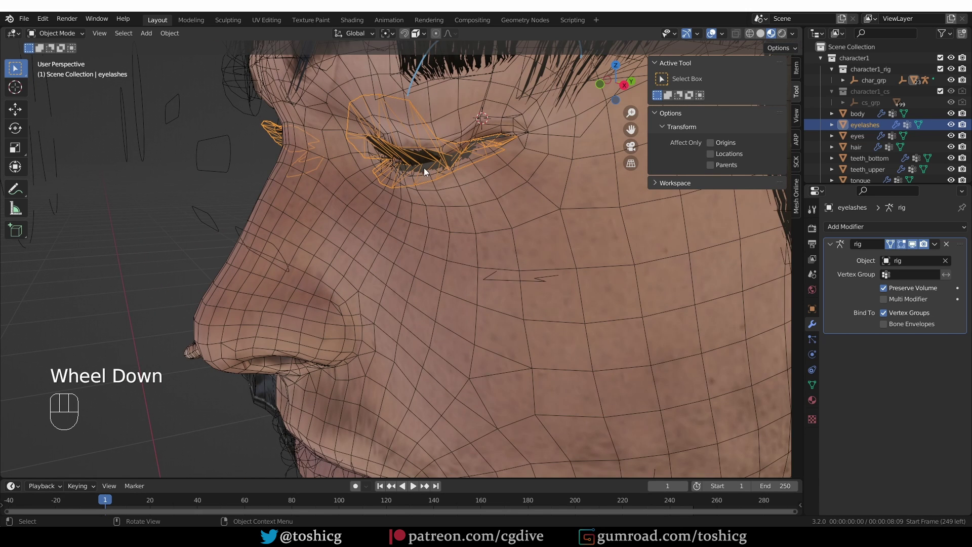
middle_drag(423, 168, 375, 209)
Select the rig with the eyelashes and separate the upper lashes of both eyes into their own object in Edit Mode.
click(233, 155)
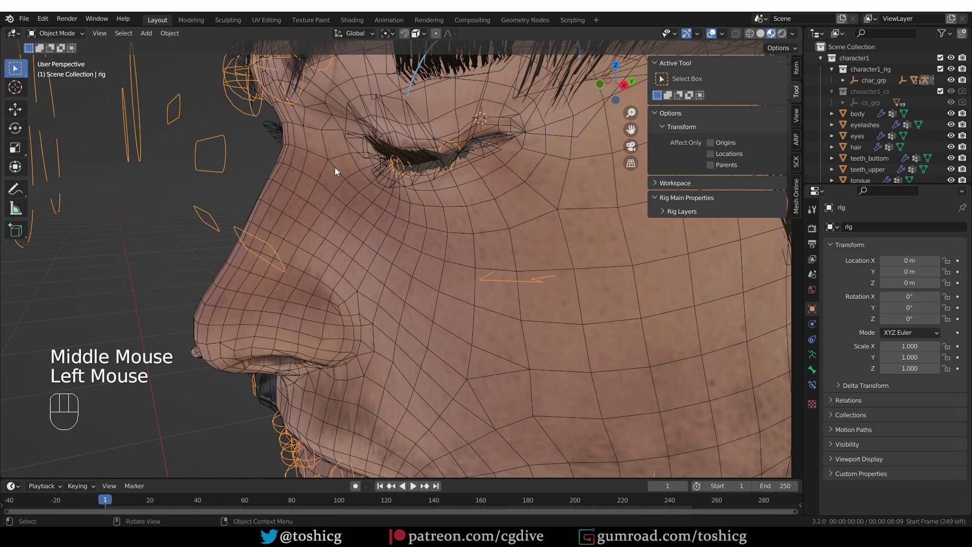
shift+click(412, 111)
middle_drag(412, 123, 402, 118)
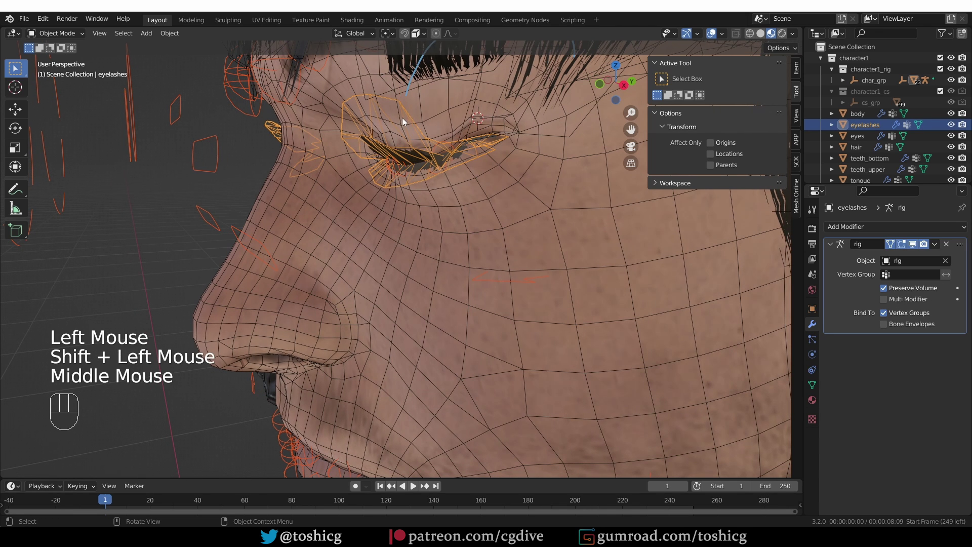
key(Tab)
key(l)
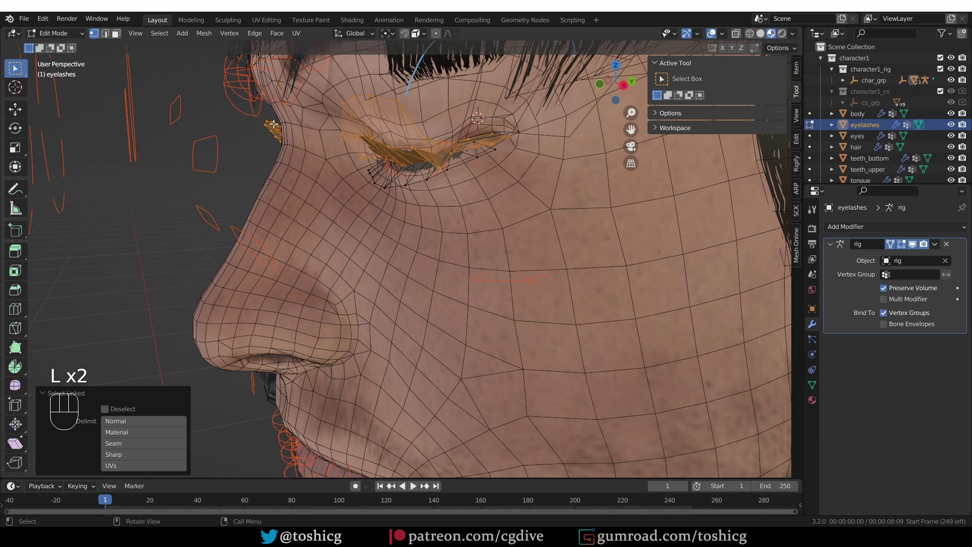
middle_drag(273, 124, 226, 117)
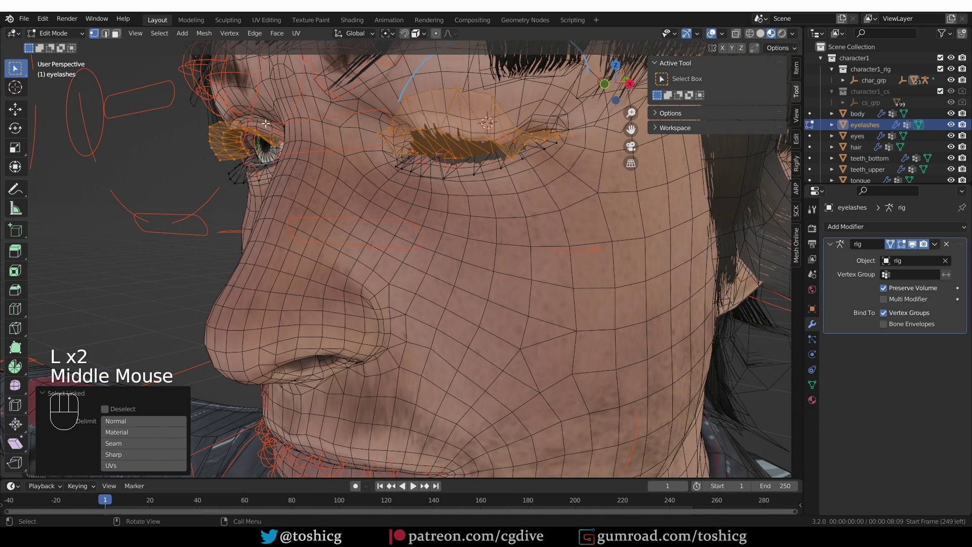
key(p)
click(285, 133)
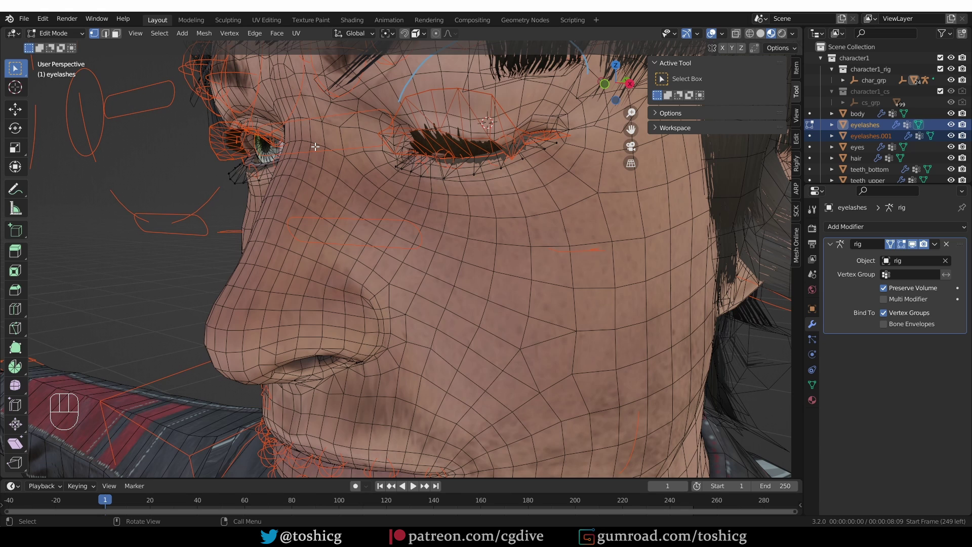
key(Tab)
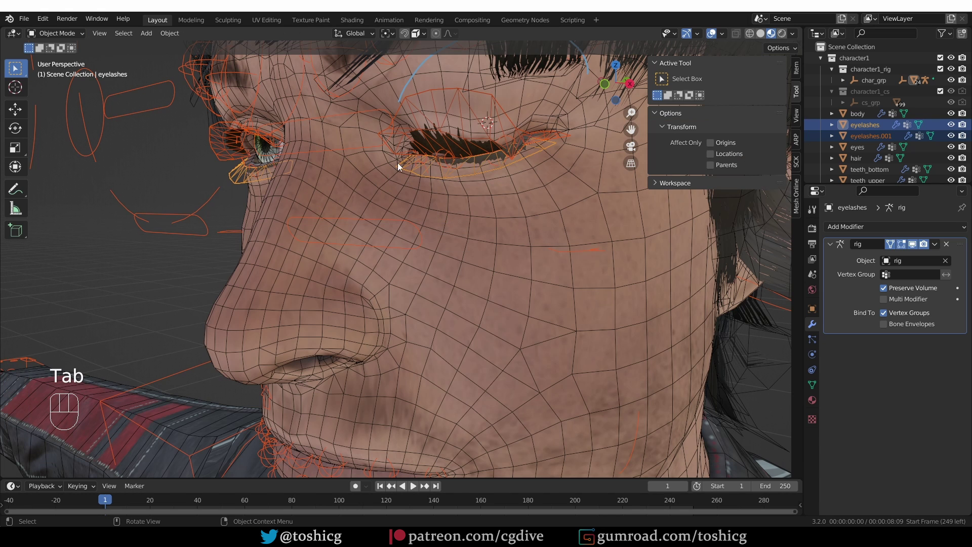
Select the rig together with the separated upper lashes and switch the lashes to Weight Paint mode.
click(450, 97)
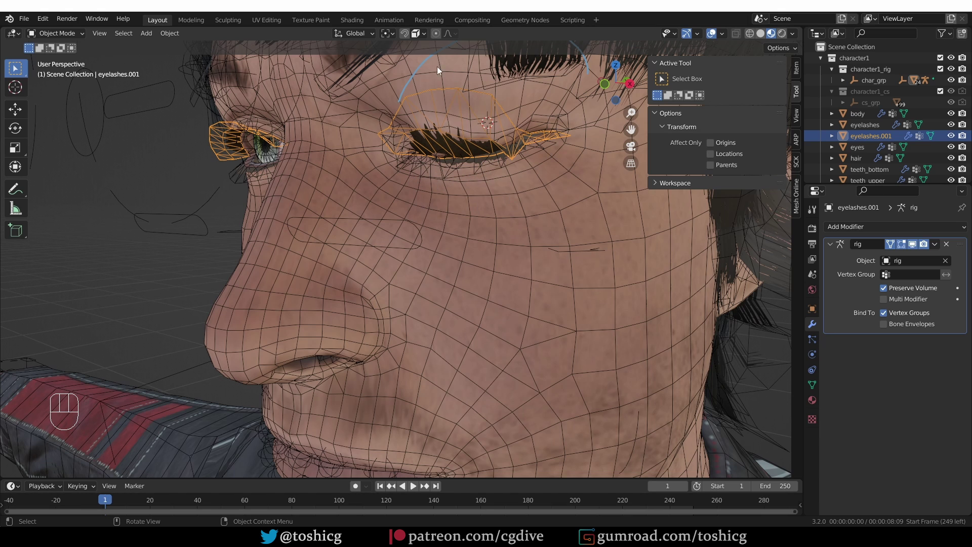
click(400, 218)
shift+click(457, 114)
key(Tab)
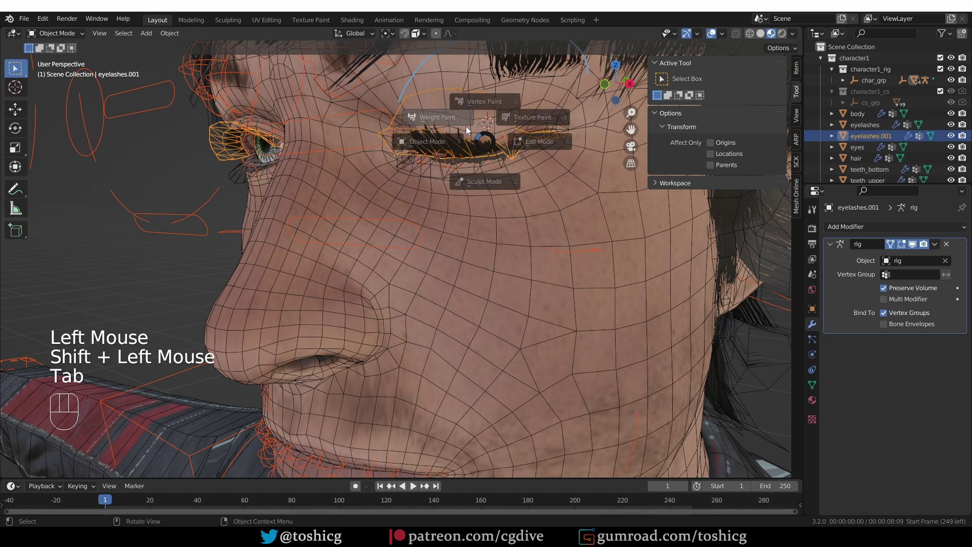
click(420, 87)
scroll(474, 136, up, 3)
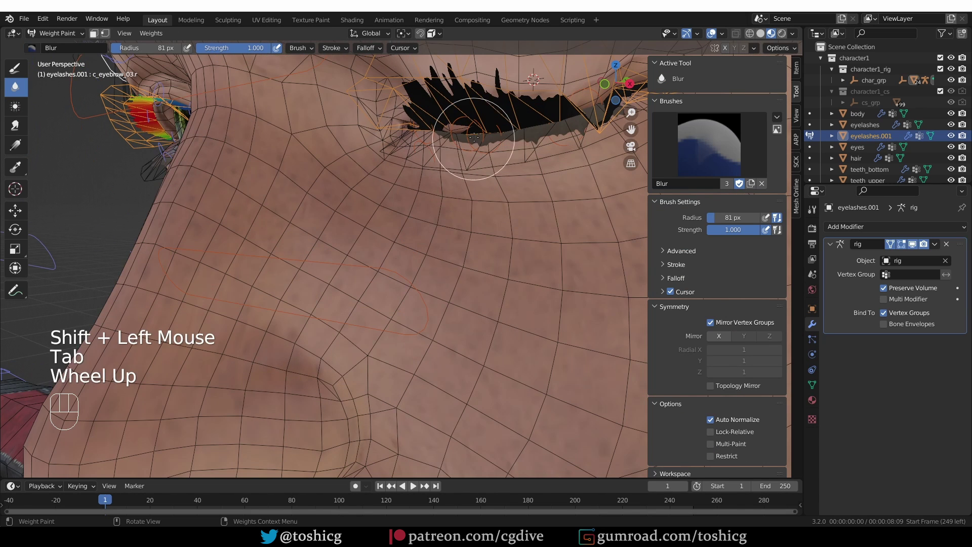
Display the c_eyelid_top_02.l weights on the upper lashes and test-move that bone to check its influence.
ctrl+click(483, 134)
scroll(491, 139, down, 3)
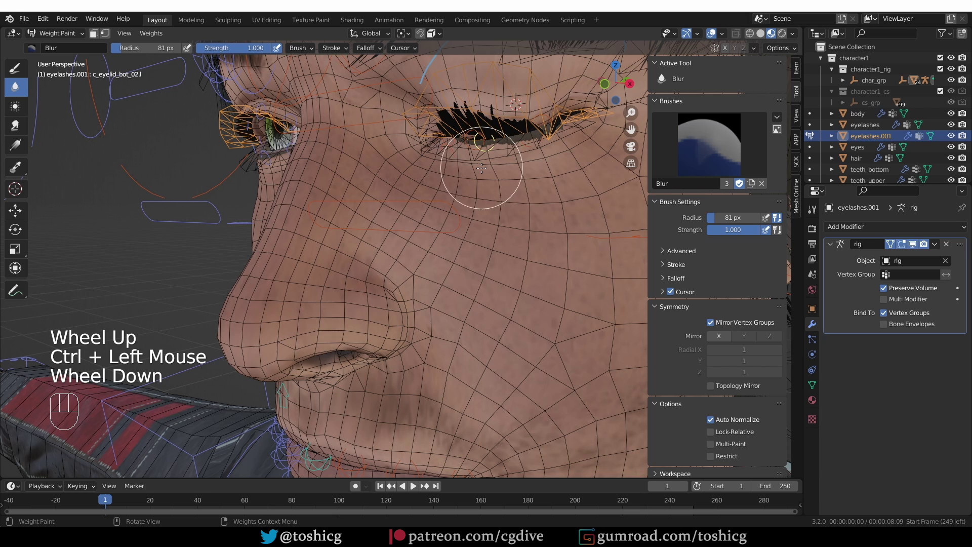
ctrl+click(476, 145)
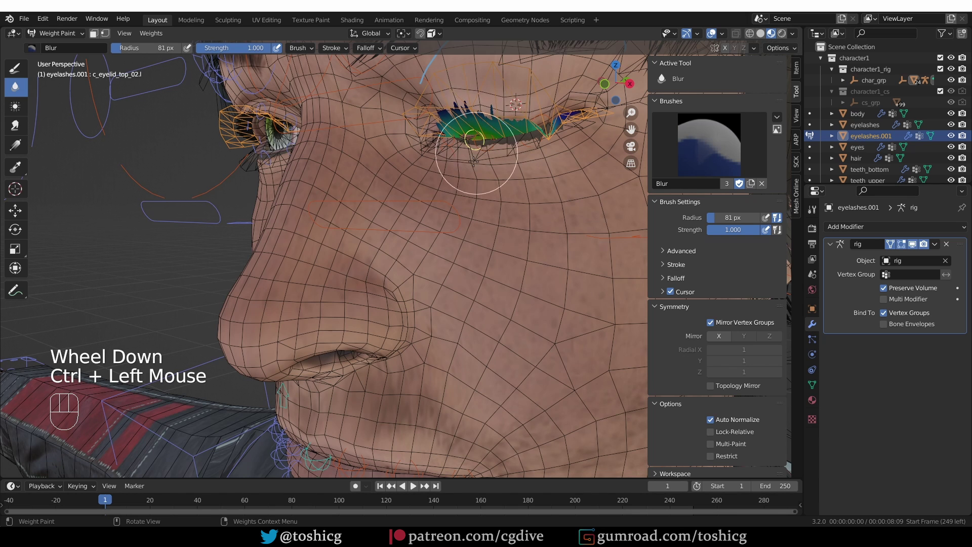
key(Escape)
key(Escape)
key(g)
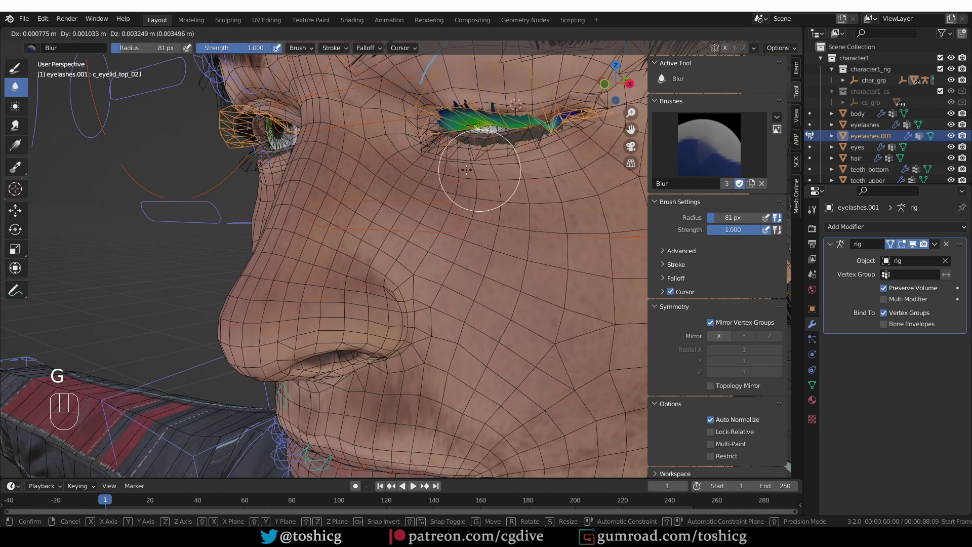
click(478, 161)
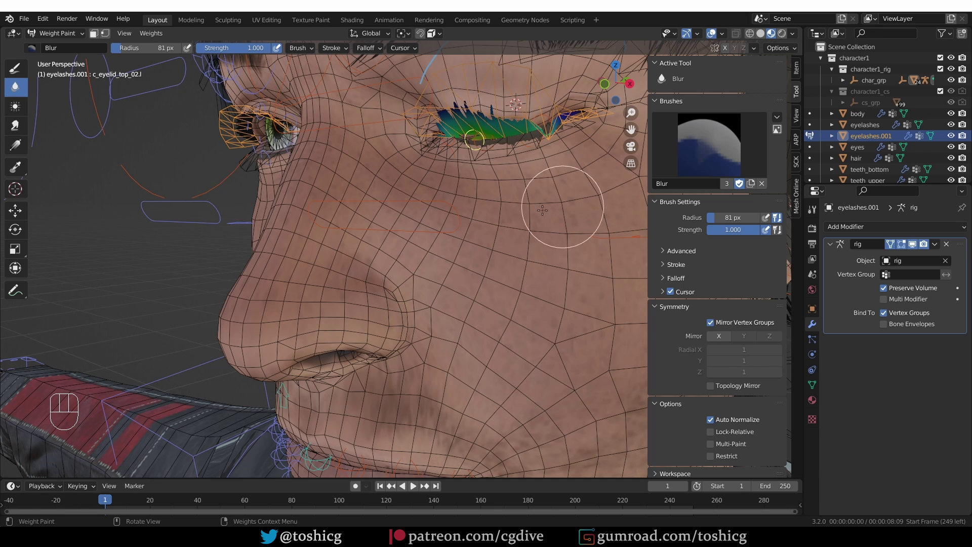
Blur the upper lashes' c_eyelid_top_02.l weights and strengthen them using the Draw brush at weight 1.000 and strength 0.168.
mouse_move(542, 124)
mouse_down()
mouse_move(550, 131)
mouse_move(456, 91)
mouse_move(501, 63)
mouse_up()
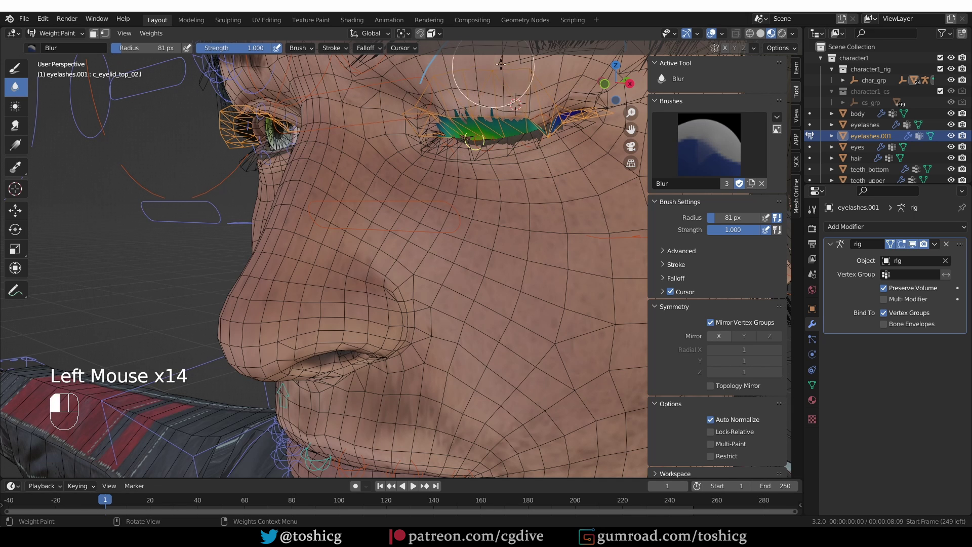
click(15, 70)
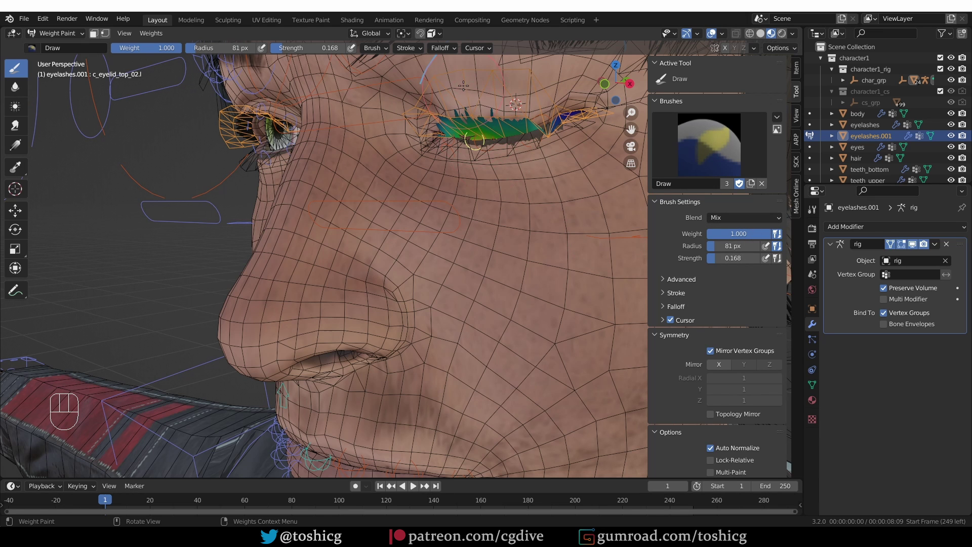
middle_drag(468, 80, 472, 155)
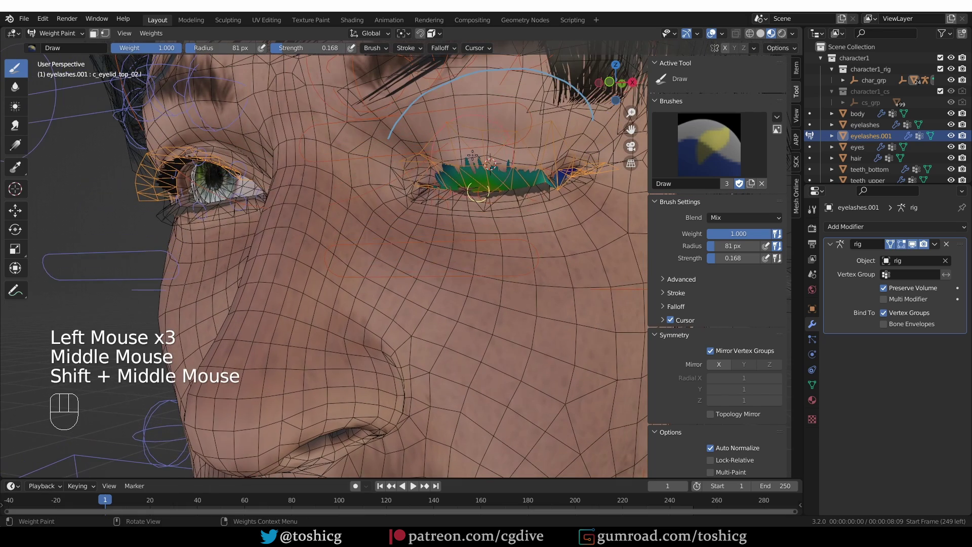
triple_click(447, 132)
double_click(503, 129)
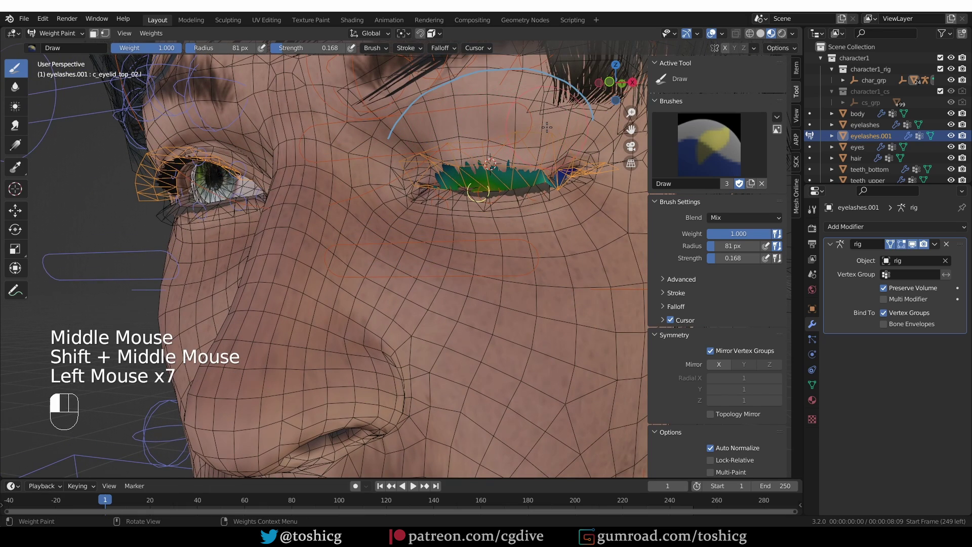
click(503, 129)
Select c_eyelid_top_03.l, test-move it, and paint more of its weight onto the outer part of the left upper lashes.
scroll(503, 129, up, 1)
middle_drag(503, 129, 491, 211)
ctrl+click(490, 212)
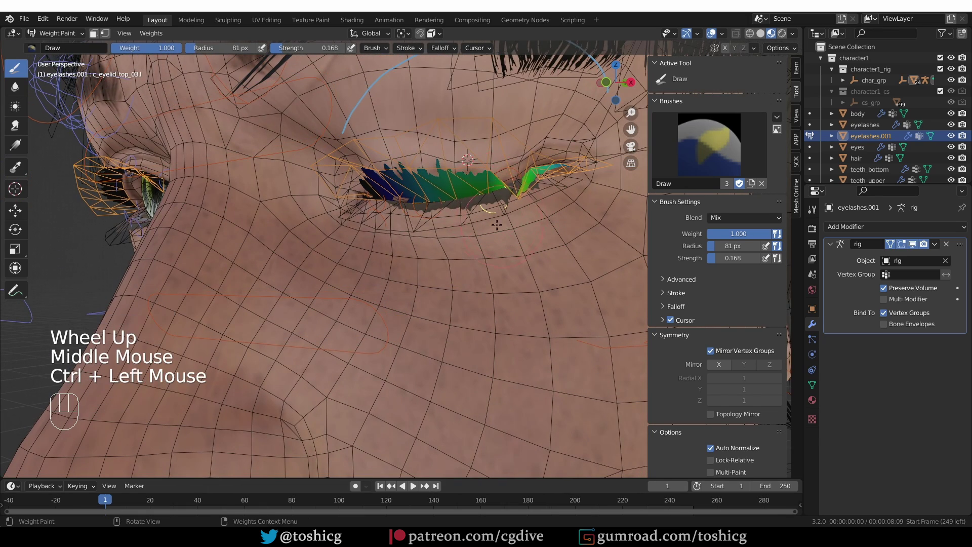
key(g)
click(526, 146)
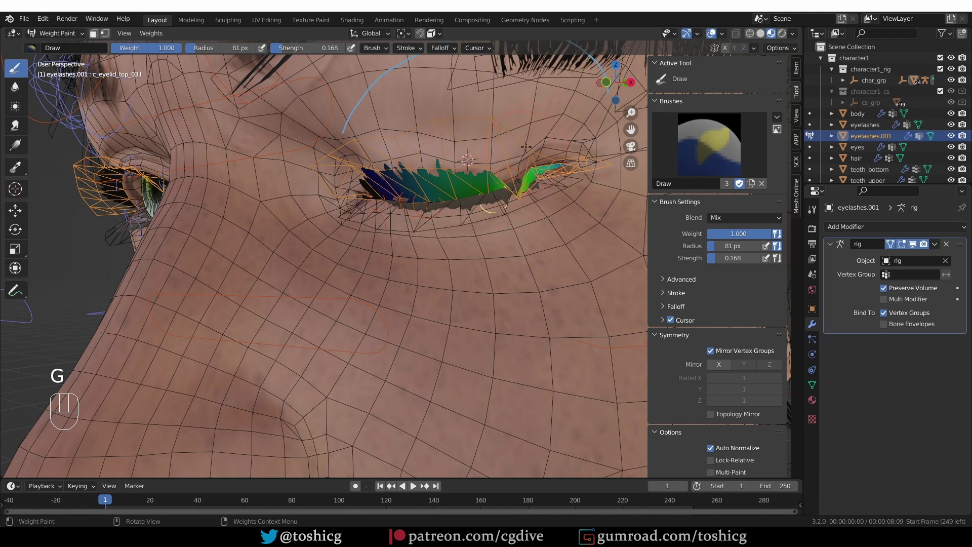
click(519, 189)
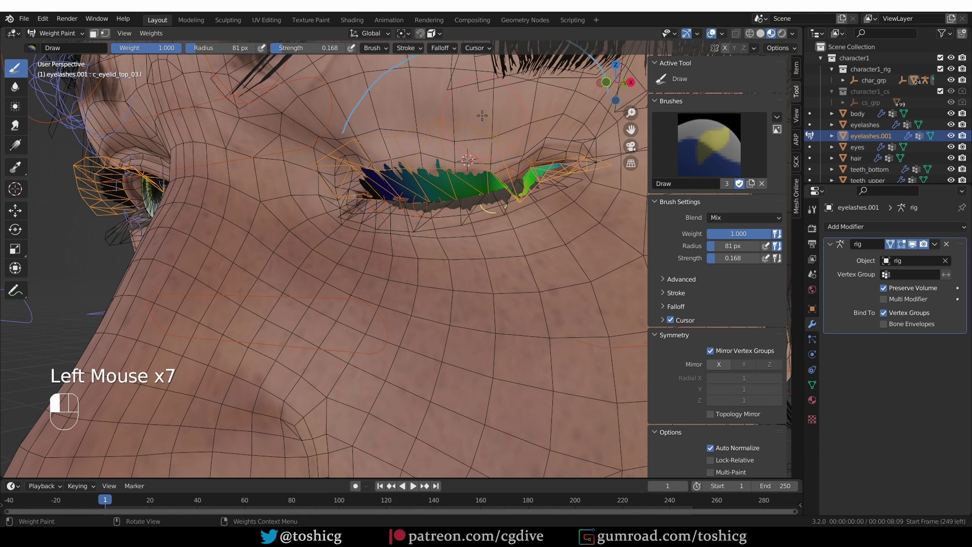
Select c_eyelid_top_01.l, test-move it, and paint its weight onto the inner part of the left upper lashes.
ctrl+click(344, 152)
ctrl+click(344, 152)
key(g)
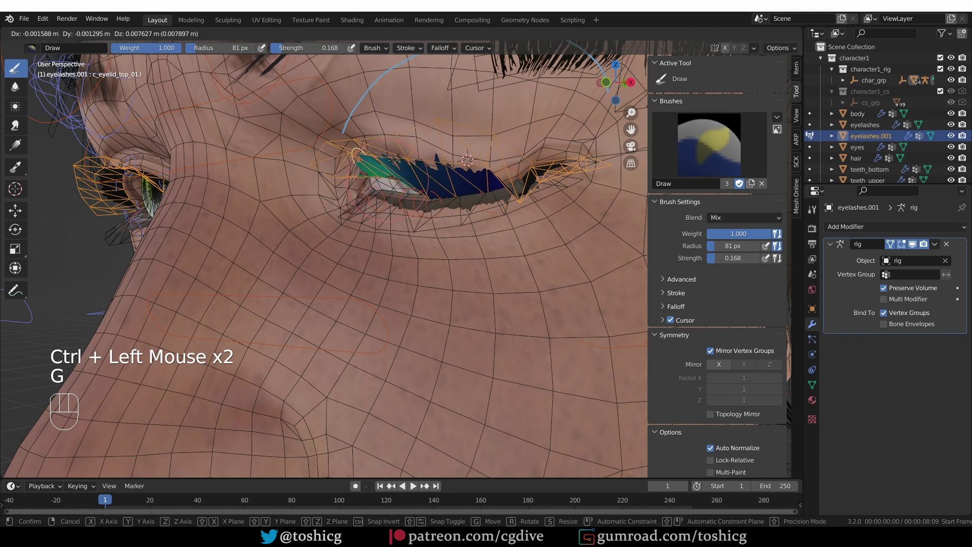
click(321, 161)
click(322, 170)
click(349, 146)
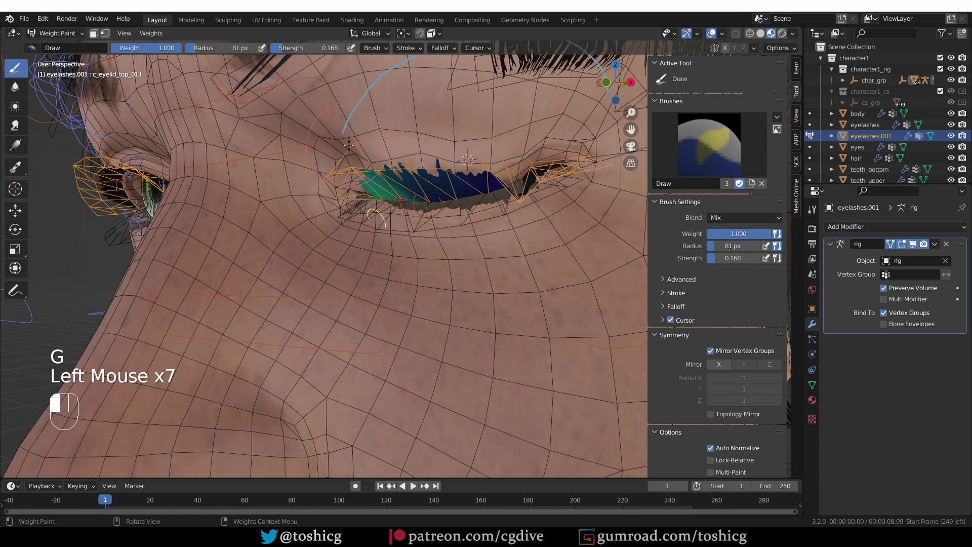
click(412, 130)
click(412, 130)
Select c_eyelid_corner_02.l and paint its weight onto the upper lashes near the outer corner of the left eye.
middle_drag(412, 130, 435, 122)
middle_drag(435, 122, 370, 131)
scroll(445, 117, up, 1)
ctrl+click(455, 108)
click(367, 131)
click(367, 131)
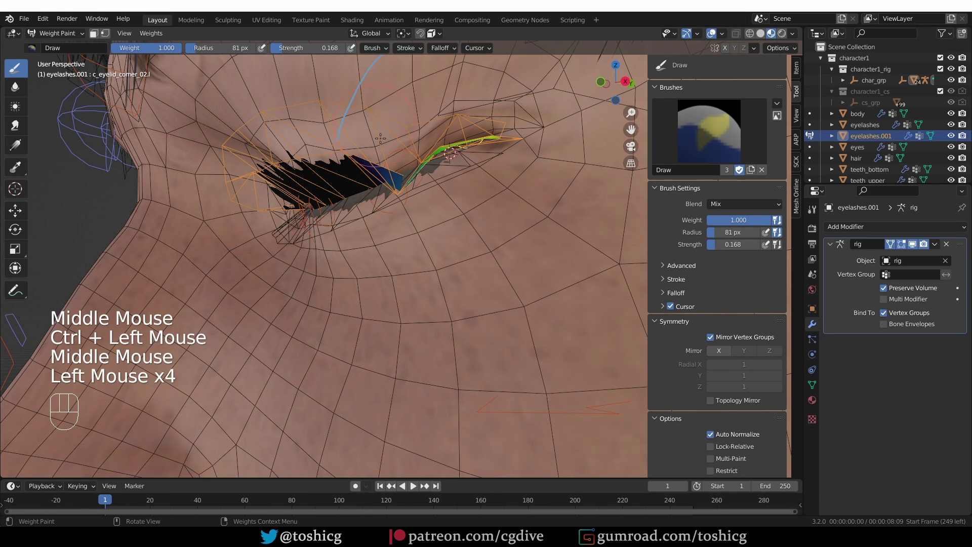
click(384, 148)
click(388, 157)
click(387, 157)
click(391, 167)
click(390, 167)
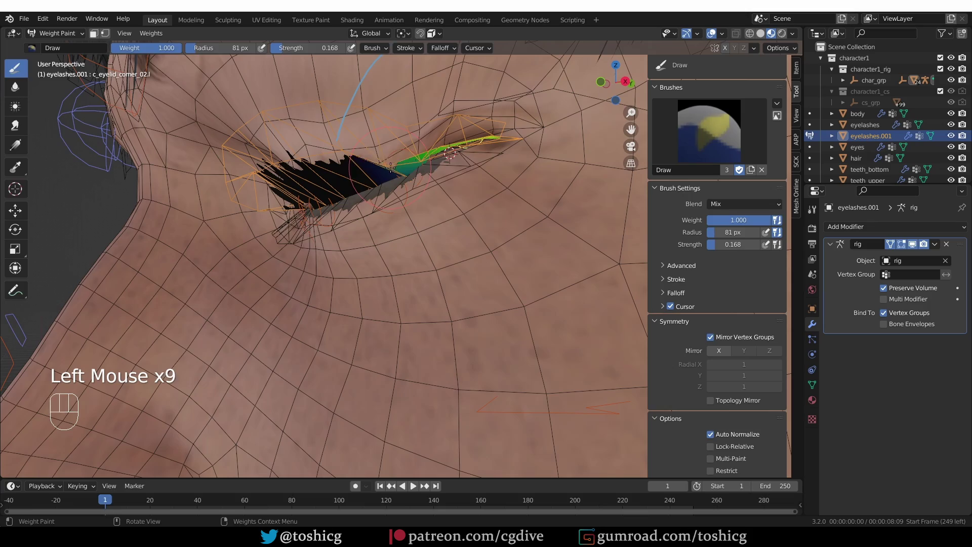
Try to blur the lash weights near the outer corner of the left eye, then undo the latest strokes.
click(16, 87)
click(408, 153)
scroll(324, 154, up, 1)
key(ctrl+z)
middle_drag(324, 155, 362, 196)
key(ctrl+z)
key(ctrl+z)
scroll(434, 195, down, 2)
key(z)
key(z)
Test-move c_eyelid_top_02.l and strengthen its weight on the inner half of the left upper lashes with the Draw brush.
scroll(391, 217, up, 1)
ctrl+click(390, 209)
key(g)
ctrl+click(297, 138)
key(g)
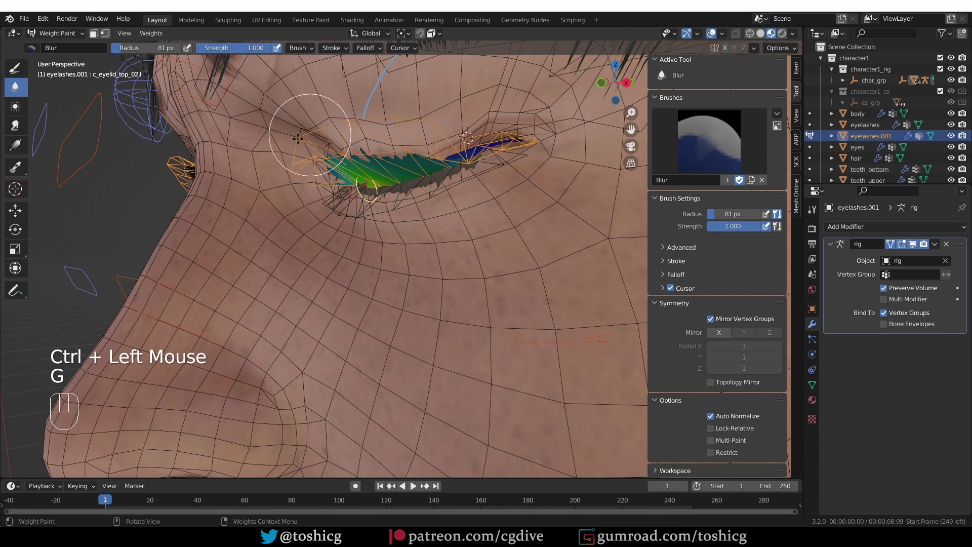
click(15, 68)
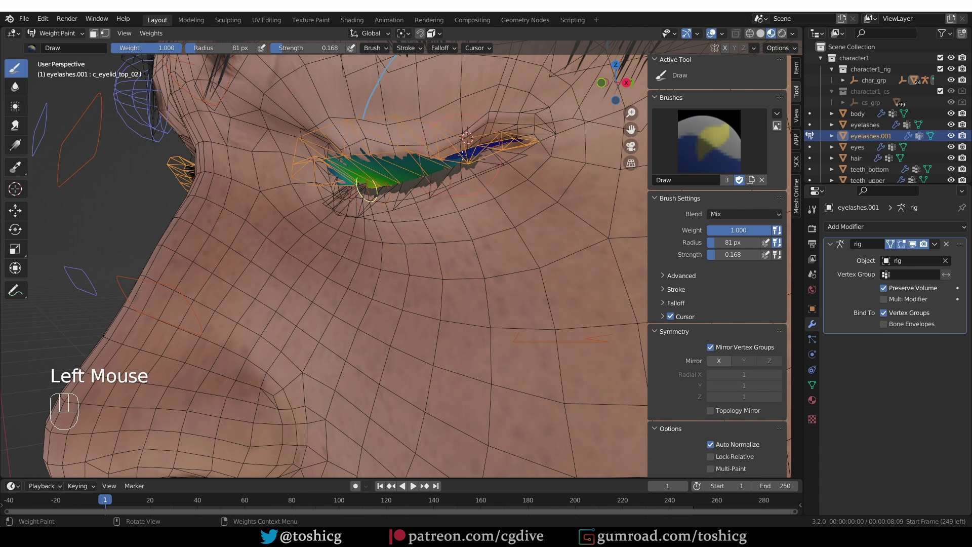
click(377, 165)
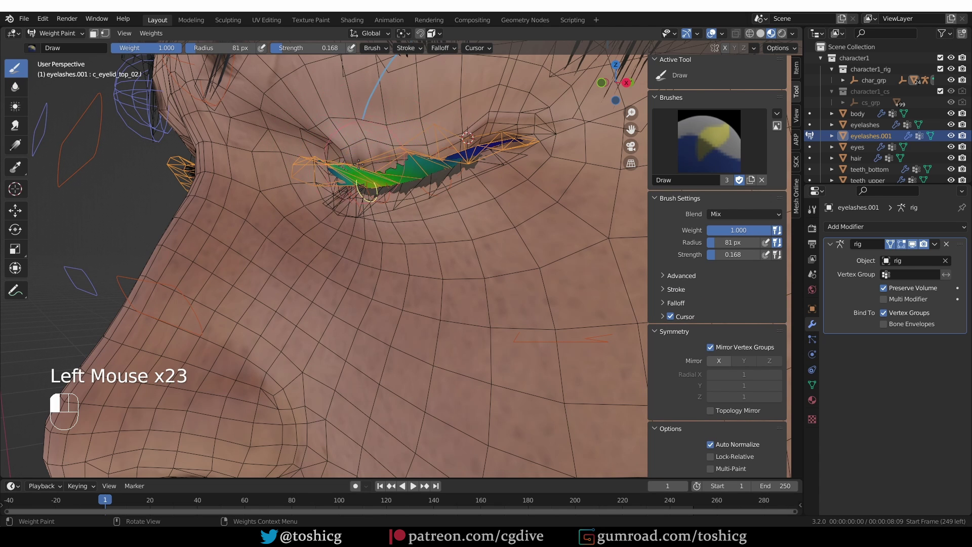
click(388, 117)
Sample the left upper eyelid bones and repaint their lash weights, undoing the first strokes.
mouse_move(385, 162)
middle_down()
mouse_move(387, 119)
mouse_move(314, 195)
middle_up()
ctrl+click(364, 155)
click(364, 121)
key(ctrl+z)
key(ctrl+z)
key(ctrl+z)
ctrl+click(363, 155)
click(338, 103)
click(338, 103)
Try to paint more c_eyelid_corner_02.l weight onto the outer left lashes and undo the strokes.
ctrl+click(424, 191)
click(441, 170)
key(ctrl+z)
key(ctrl+z)
ctrl+click(445, 174)
middle_drag(445, 175, 423, 183)
ctrl+click(419, 184)
ctrl+click(419, 184)
click(379, 190)
key(ctrl+z)
key(ctrl+z)
key(ctrl+z)
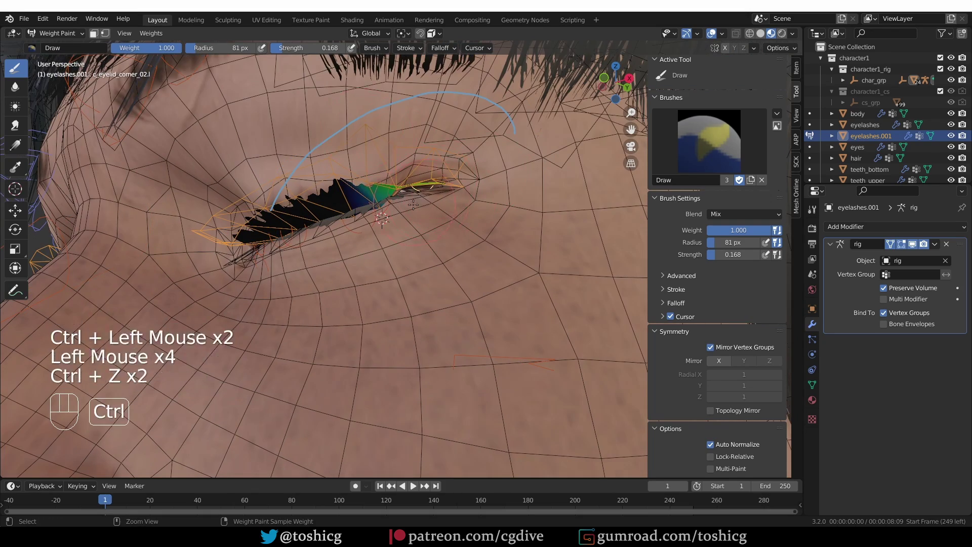
Test the left upper lashes with c_eyelid_top_03.l and review the closed left eye from a wider view.
scroll(385, 190, up, 1)
ctrl+click(372, 185)
key(g)
click(334, 202)
key(z)
scroll(512, 97, down, 2)
middle_drag(506, 132, 526, 192)
scroll(526, 192, down, 1)
mouse_move(526, 192)
middle_down()
mouse_move(551, 243)
mouse_move(466, 279)
mouse_move(455, 294)
mouse_move(519, 315)
mouse_move(424, 324)
mouse_move(466, 319)
middle_up()
scroll(455, 294, up, 2)
key(shift+alt+z)
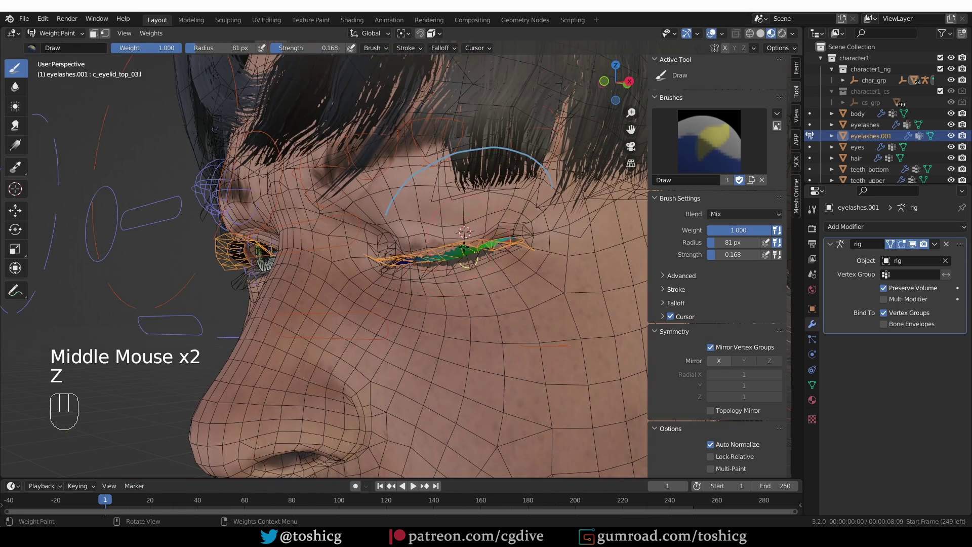
Leave weight painting on the upper lashes and put the rig into Pose Mode.
key(ctrl+Tab)
click(333, 250)
middle_drag(332, 250, 395, 232)
key(ctrl+Tab)
click(406, 255)
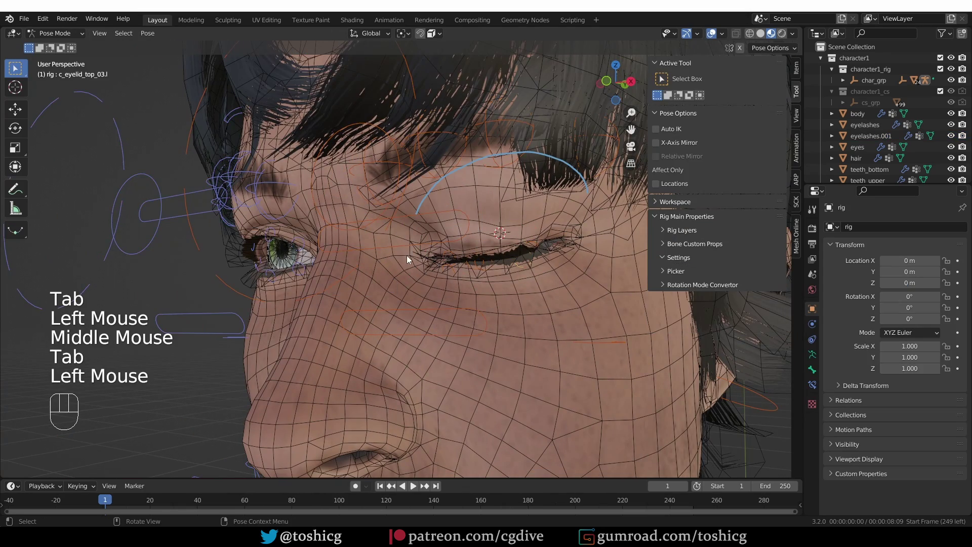
Clear the left upper eyelid control's location, hide the overlays, and test lowering the lid before cancelling the move.
click(411, 251)
key(alt+g)
key(shift+alt+z)
key(g)
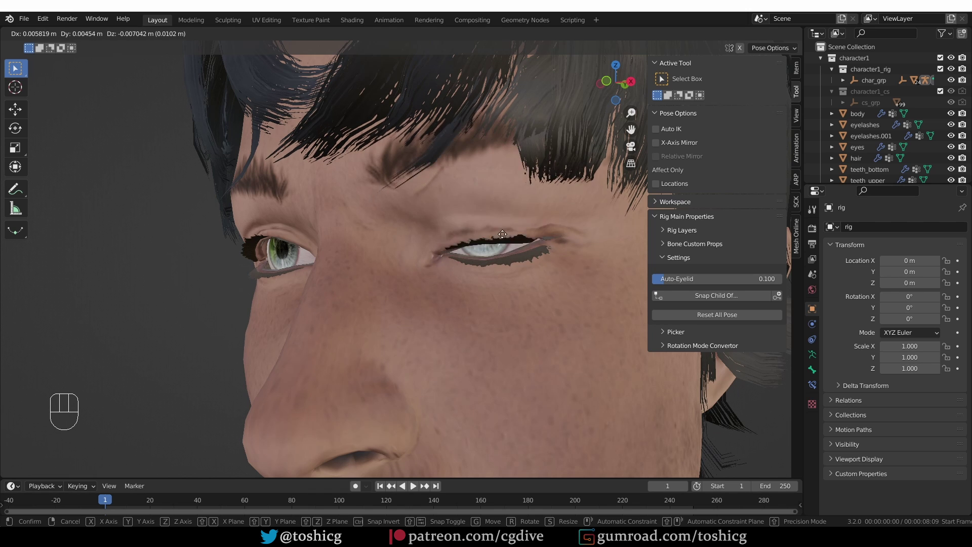
right_click(530, 333)
scroll(531, 333, down, 4)
shift+middle_drag(531, 332, 527, 135)
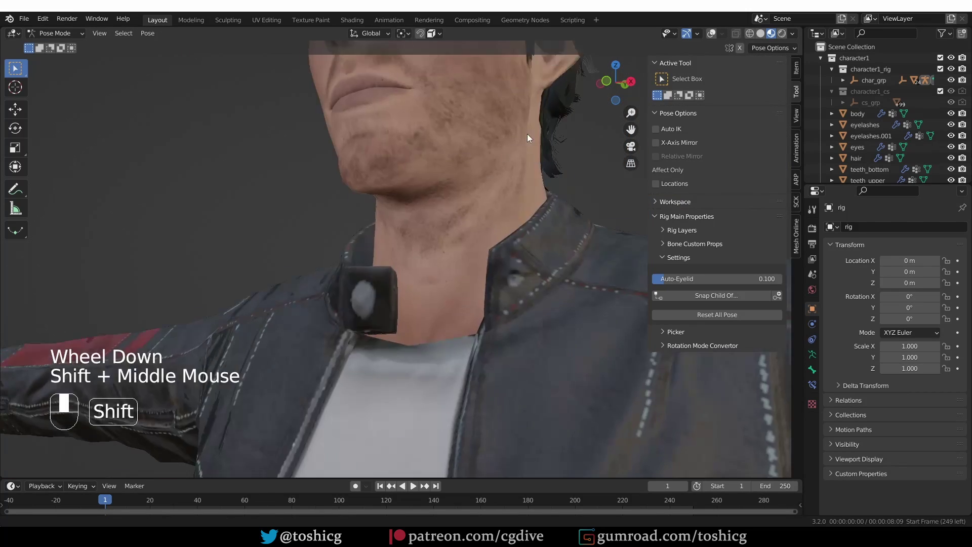
Return the rig to Object Mode, show the viewport overlays, and frame the character's lower legs and feet.
key(Tab)
scroll(506, 203, down, 4)
middle_drag(397, 269, 423, 283)
scroll(425, 294, up, 2)
key(z)
shift+middle_drag(430, 431, 424, 329)
scroll(424, 329, up, 1)
scroll(405, 309, up, 3)
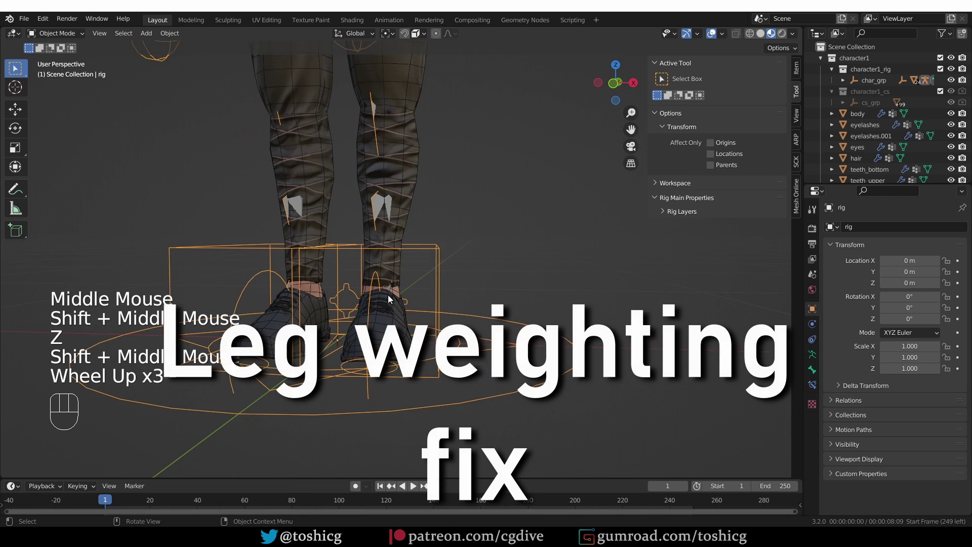
In Pose Mode, trackball-rotate c_foot_ik.l by about 57° and 17°, plus about 13° and 2°, pointing the left toes down.
key(Tab)
click(430, 238)
key(r)
key(r)
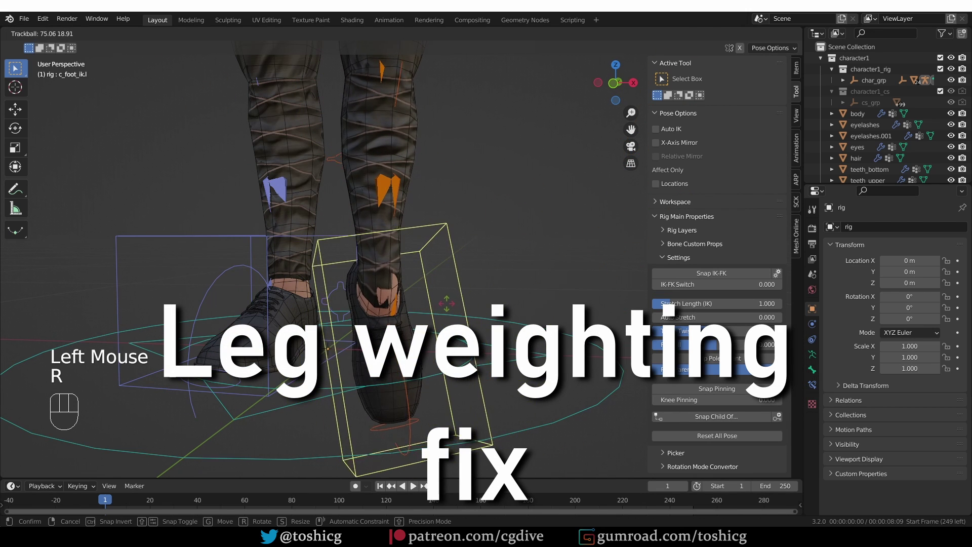
click(444, 291)
middle_drag(435, 308, 426, 299)
key(r)
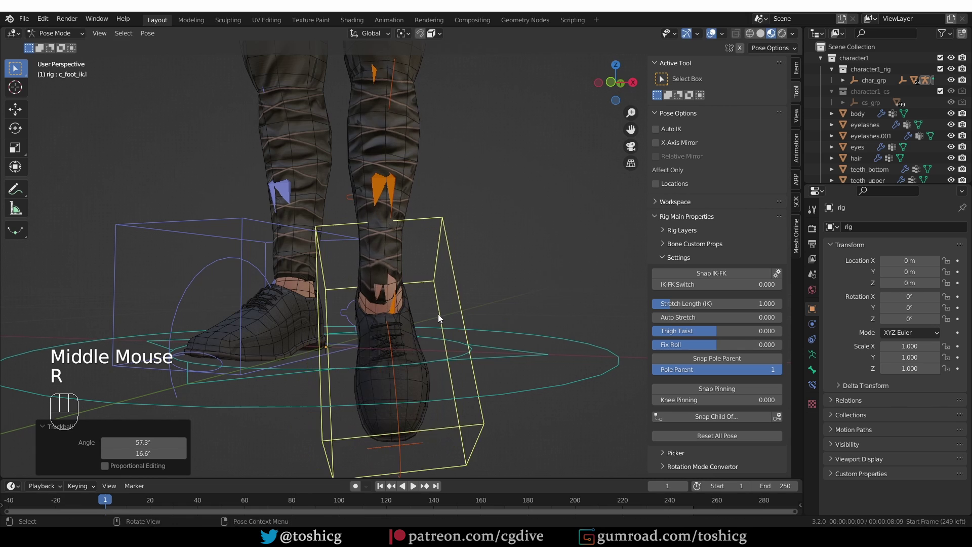
key(r)
click(439, 324)
Switch the rig to Object Mode, add the body mesh to the selection, and put it into Weight Paint mode.
key(Tab)
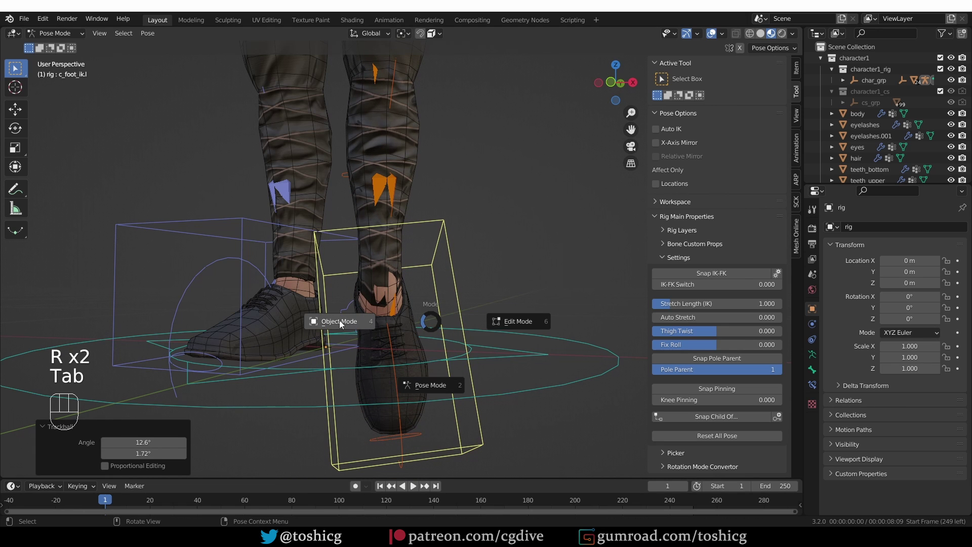
click(340, 324)
shift+click(388, 248)
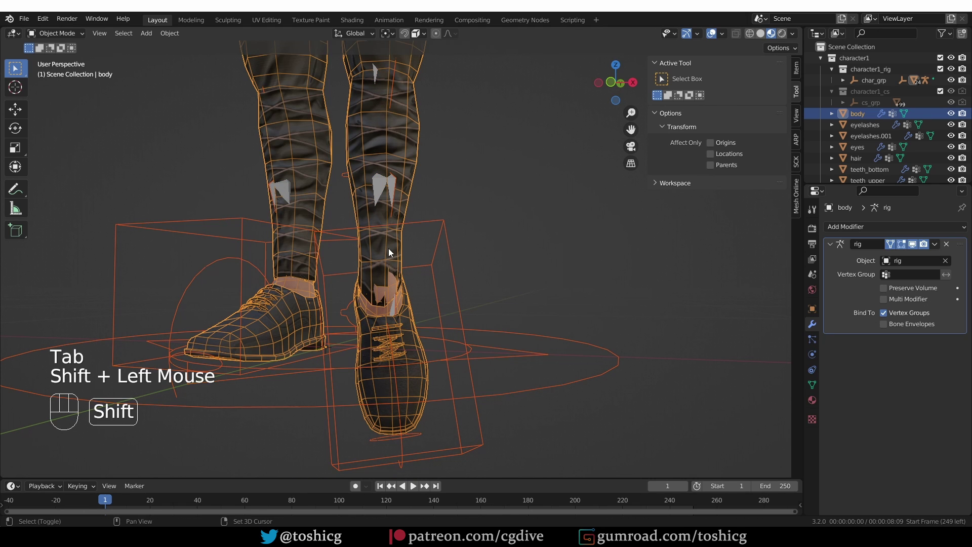
key(Tab)
click(333, 210)
scroll(402, 297, up, 2)
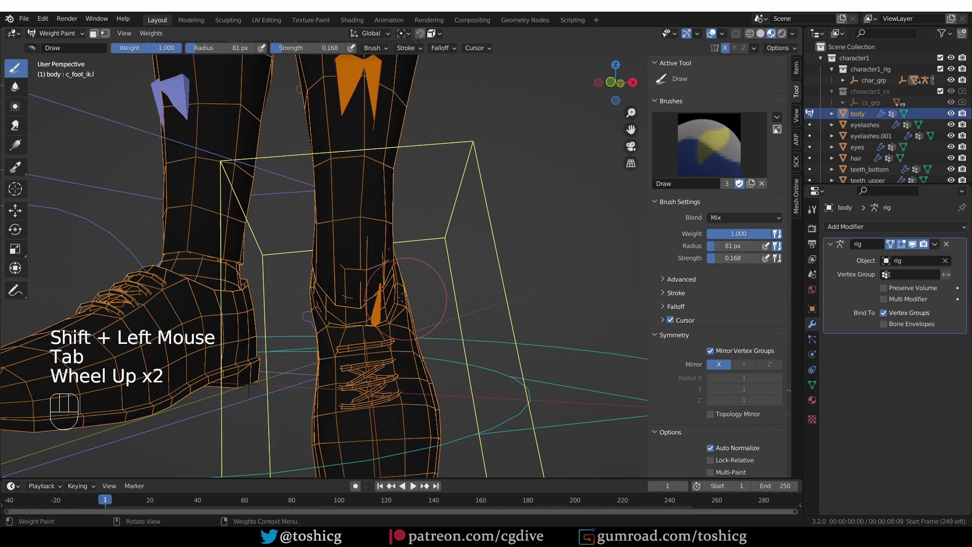
Display the foot.l bone's weights on the body mesh around the left ankle.
middle_drag(380, 295, 353, 303)
ctrl+click(373, 221)
ctrl+click(354, 303)
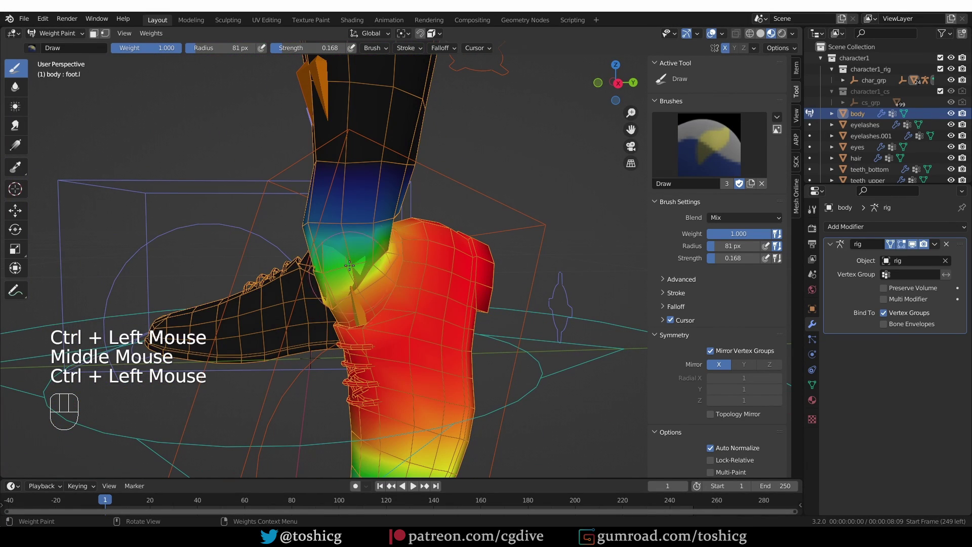
Turn on X-ray so the deform bones show through the mesh and make leg_twist.l the active bone.
click(735, 33)
middle_drag(582, 152, 603, 152)
key(ctrl+z)
key(ctrl+shift+z)
click(736, 33)
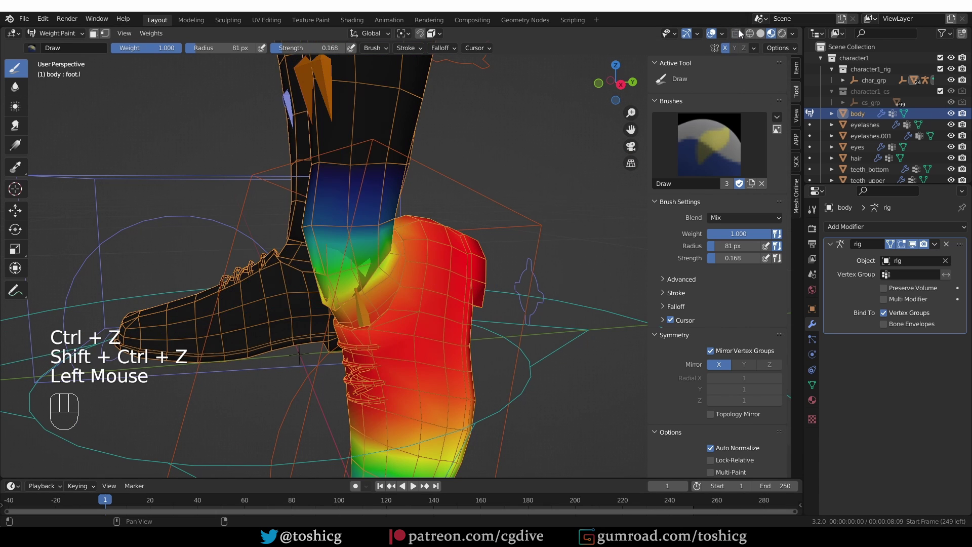
click(737, 33)
ctrl+click(355, 127)
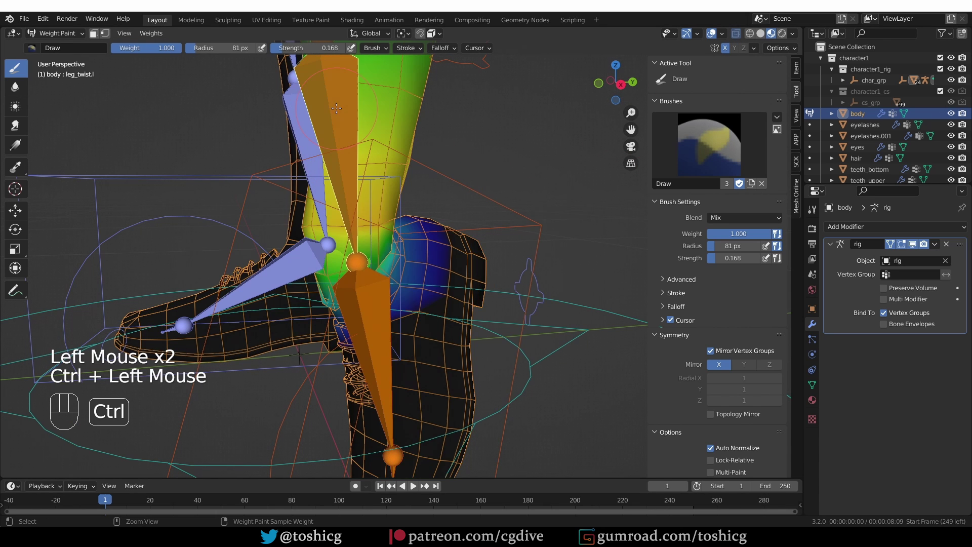
Hide the viewport overlays and examine the textured left ankle and trouser hem from the side.
middle_drag(336, 229, 738, 45)
scroll(396, 165, down, 2)
scroll(357, 197, up, 2)
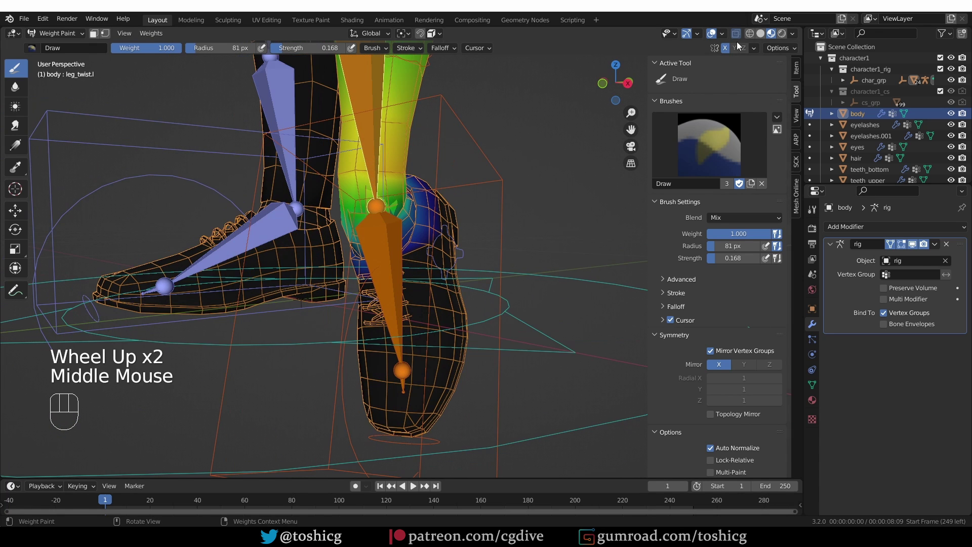
mouse_move(582, 126)
middle_down()
mouse_move(552, 119)
mouse_move(571, 126)
middle_up()
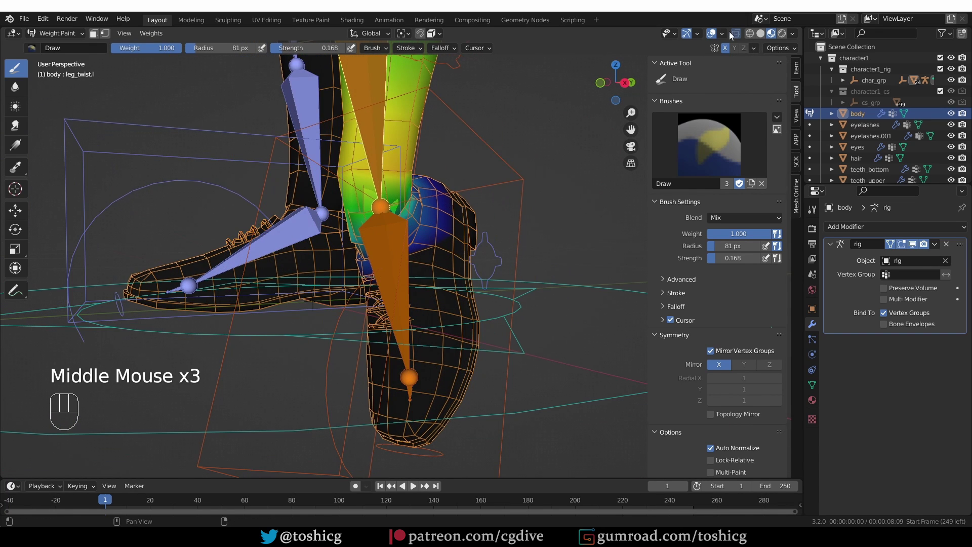
click(712, 35)
middle_drag(473, 174, 149, 153)
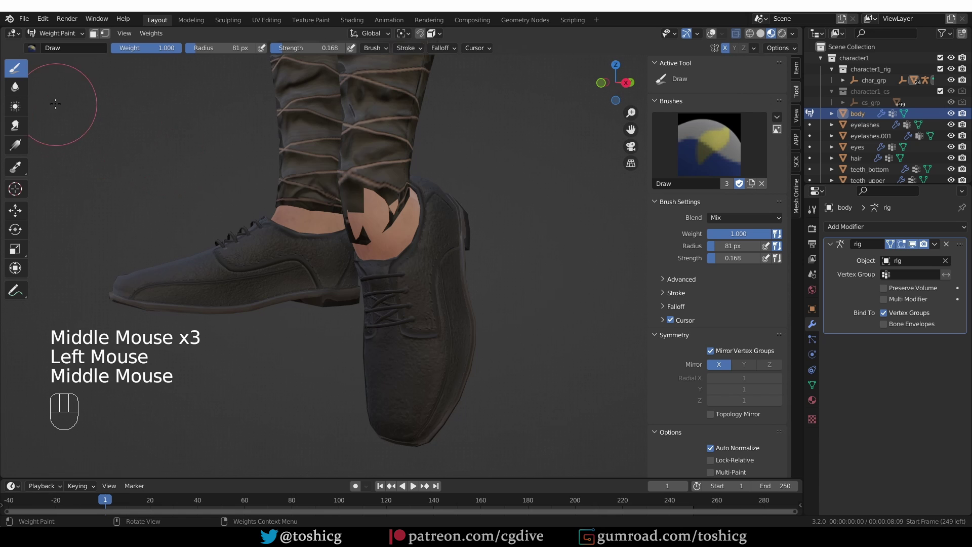
Smooth the leg_twist.l weights around the left ankle and trouser hem with repeated Blur brush strokes at strength 1.000.
click(15, 87)
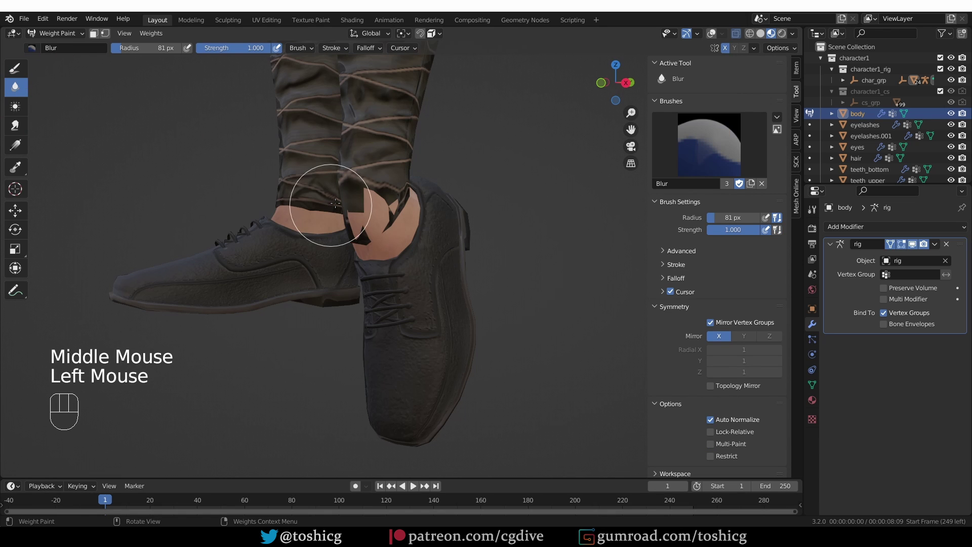
click(368, 217)
click(368, 216)
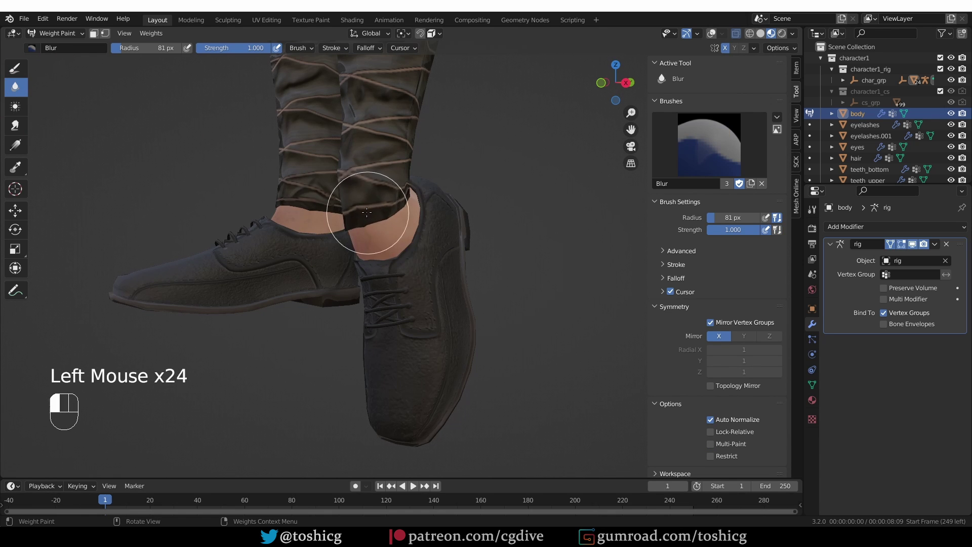
mouse_move(354, 262)
middle_down()
mouse_move(358, 272)
mouse_move(367, 175)
middle_up()
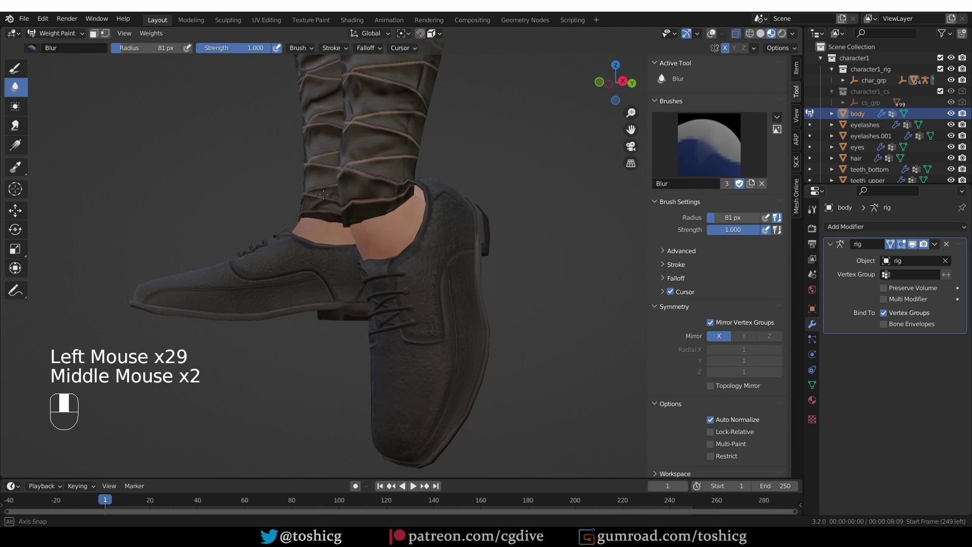
click(366, 175)
middle_drag(372, 212, 362, 158)
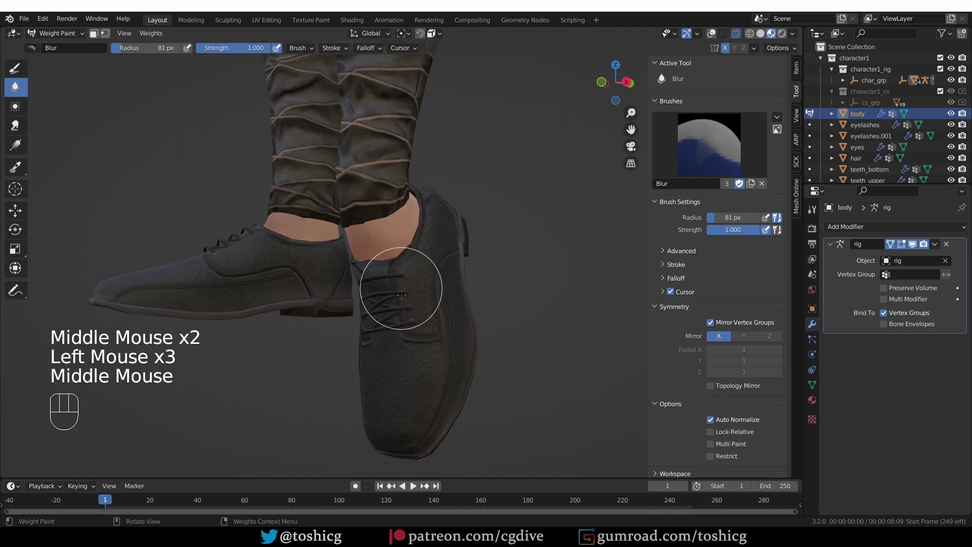
Show the overlays and test the ankle by trackball-rotating c_foot_ik.l by about -64° and 19° to tilt the toes upward.
key(z)
scroll(435, 303, down, 2)
ctrl+click(463, 256)
key(r)
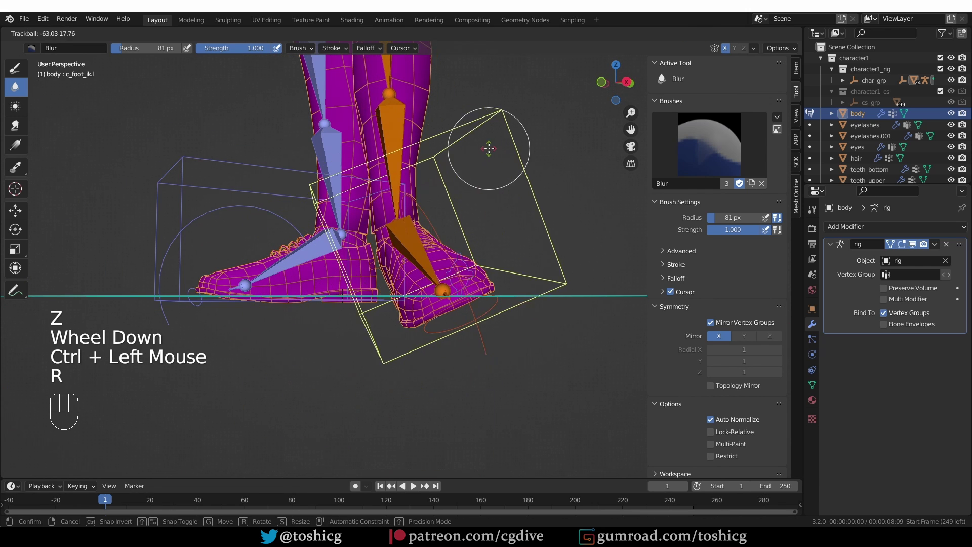
click(489, 149)
Hide the overlays and rotate c_foot_ik.l back down by about 83° and -24° to check the left ankle and trouser hem.
key(z)
middle_drag(484, 299, 488, 304)
key(r)
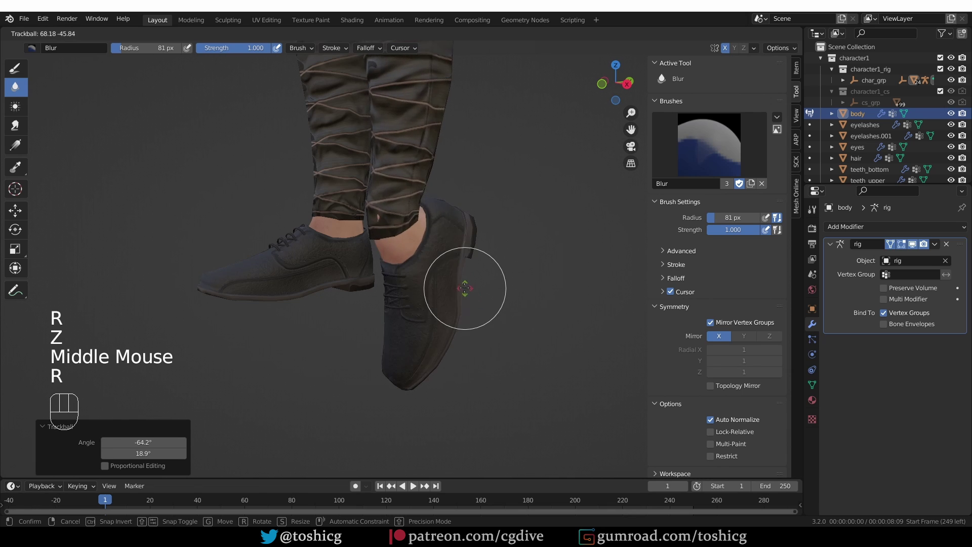
click(443, 290)
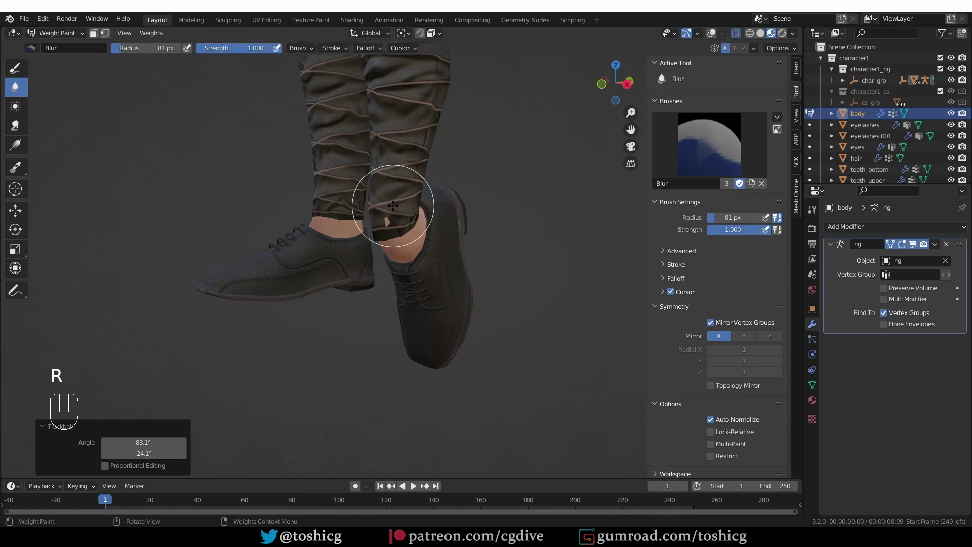
double_click(377, 259)
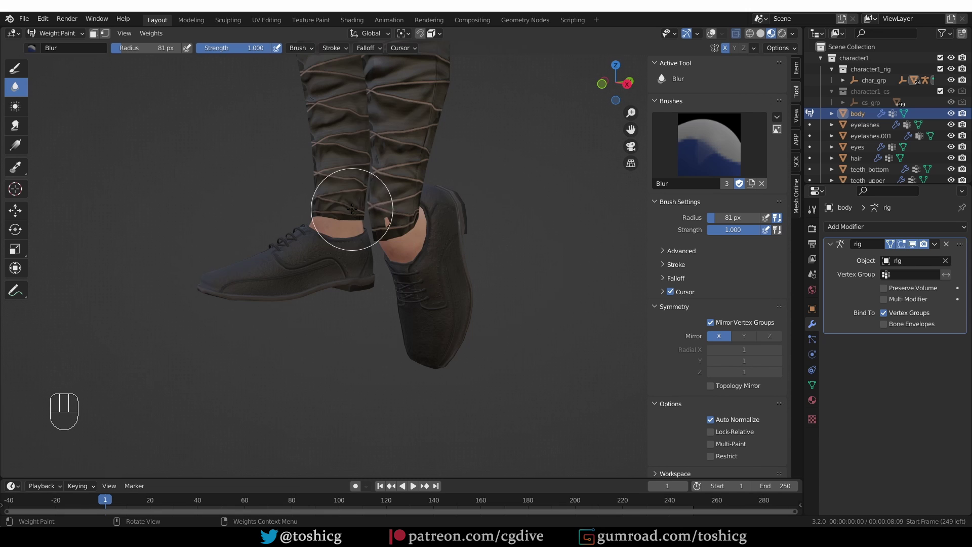
Clear the rotation of c_foot_ik.l, return the body to Object Mode, and view the whole character.
key(alt+r)
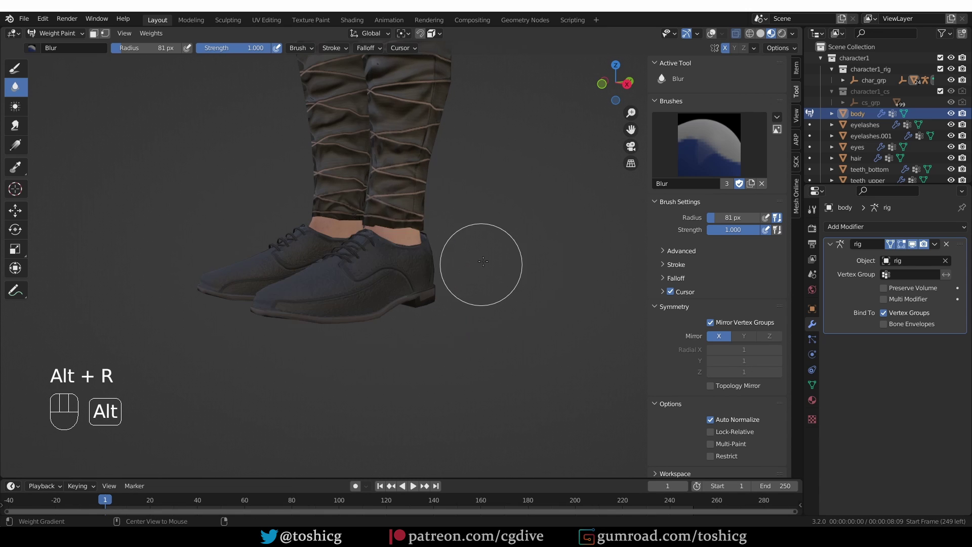
scroll(478, 251, down, 1)
key(Tab)
mouse_move(478, 251)
middle_down()
mouse_move(395, 266)
mouse_move(420, 363)
mouse_move(440, 314)
middle_up()
scroll(420, 364, down, 2)
scroll(440, 315, up, 2)
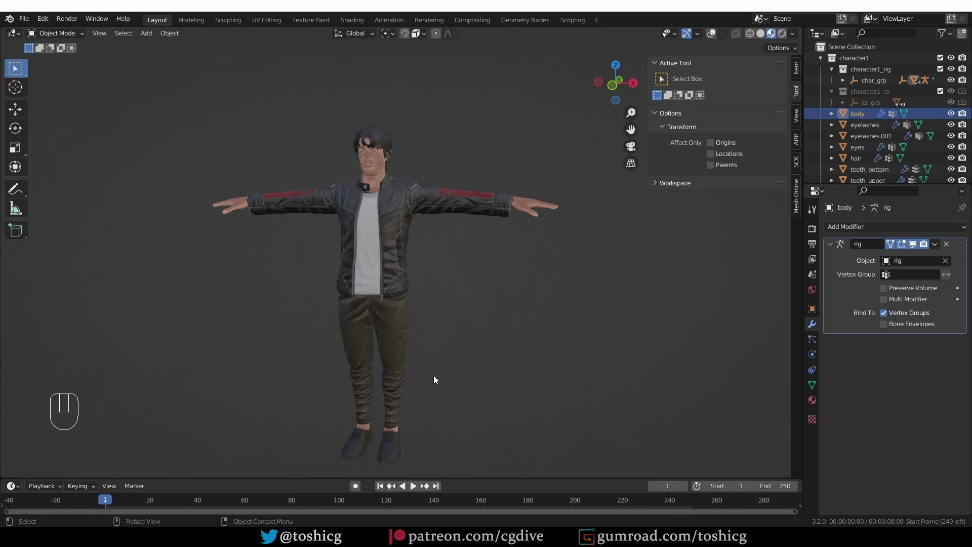